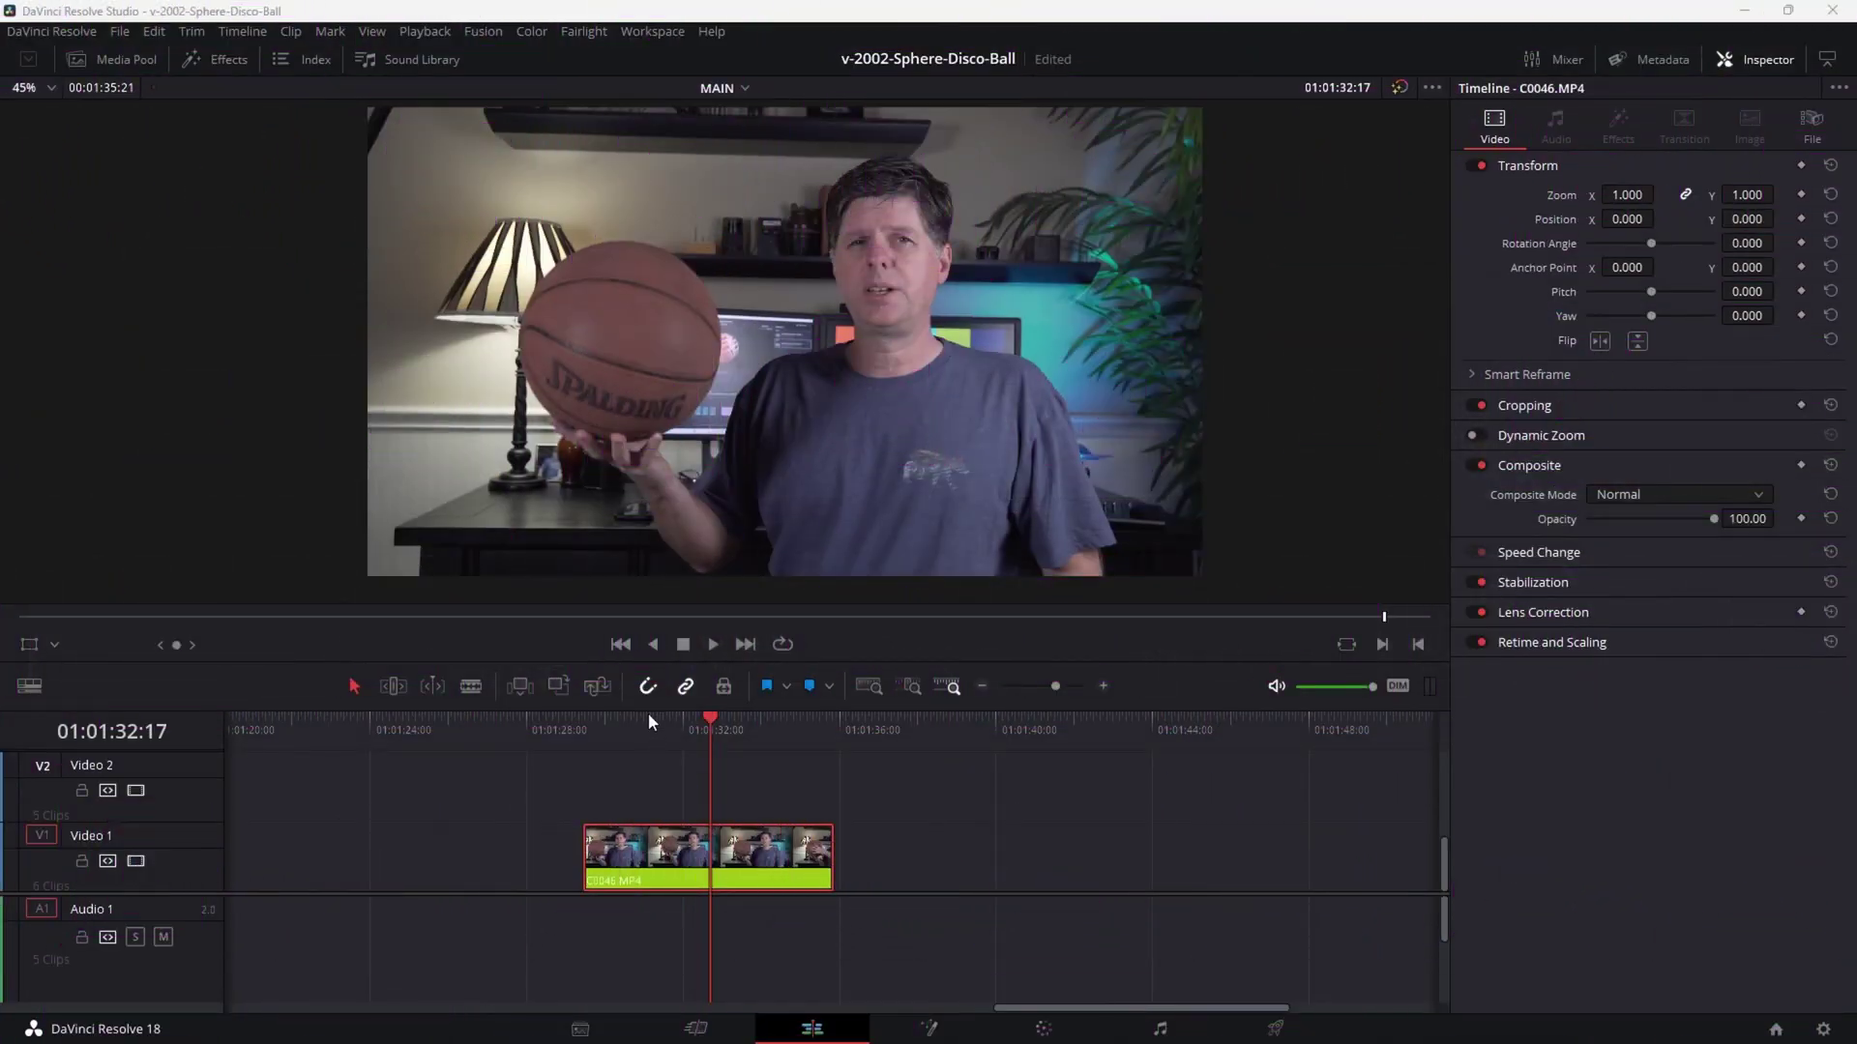
Convert the C0046.MP4 clip on Video 1 into a new Fusion clip.
{"action": "left_click_drag", "start_coordinate": [648, 717], "coordinate": [698, 733]}
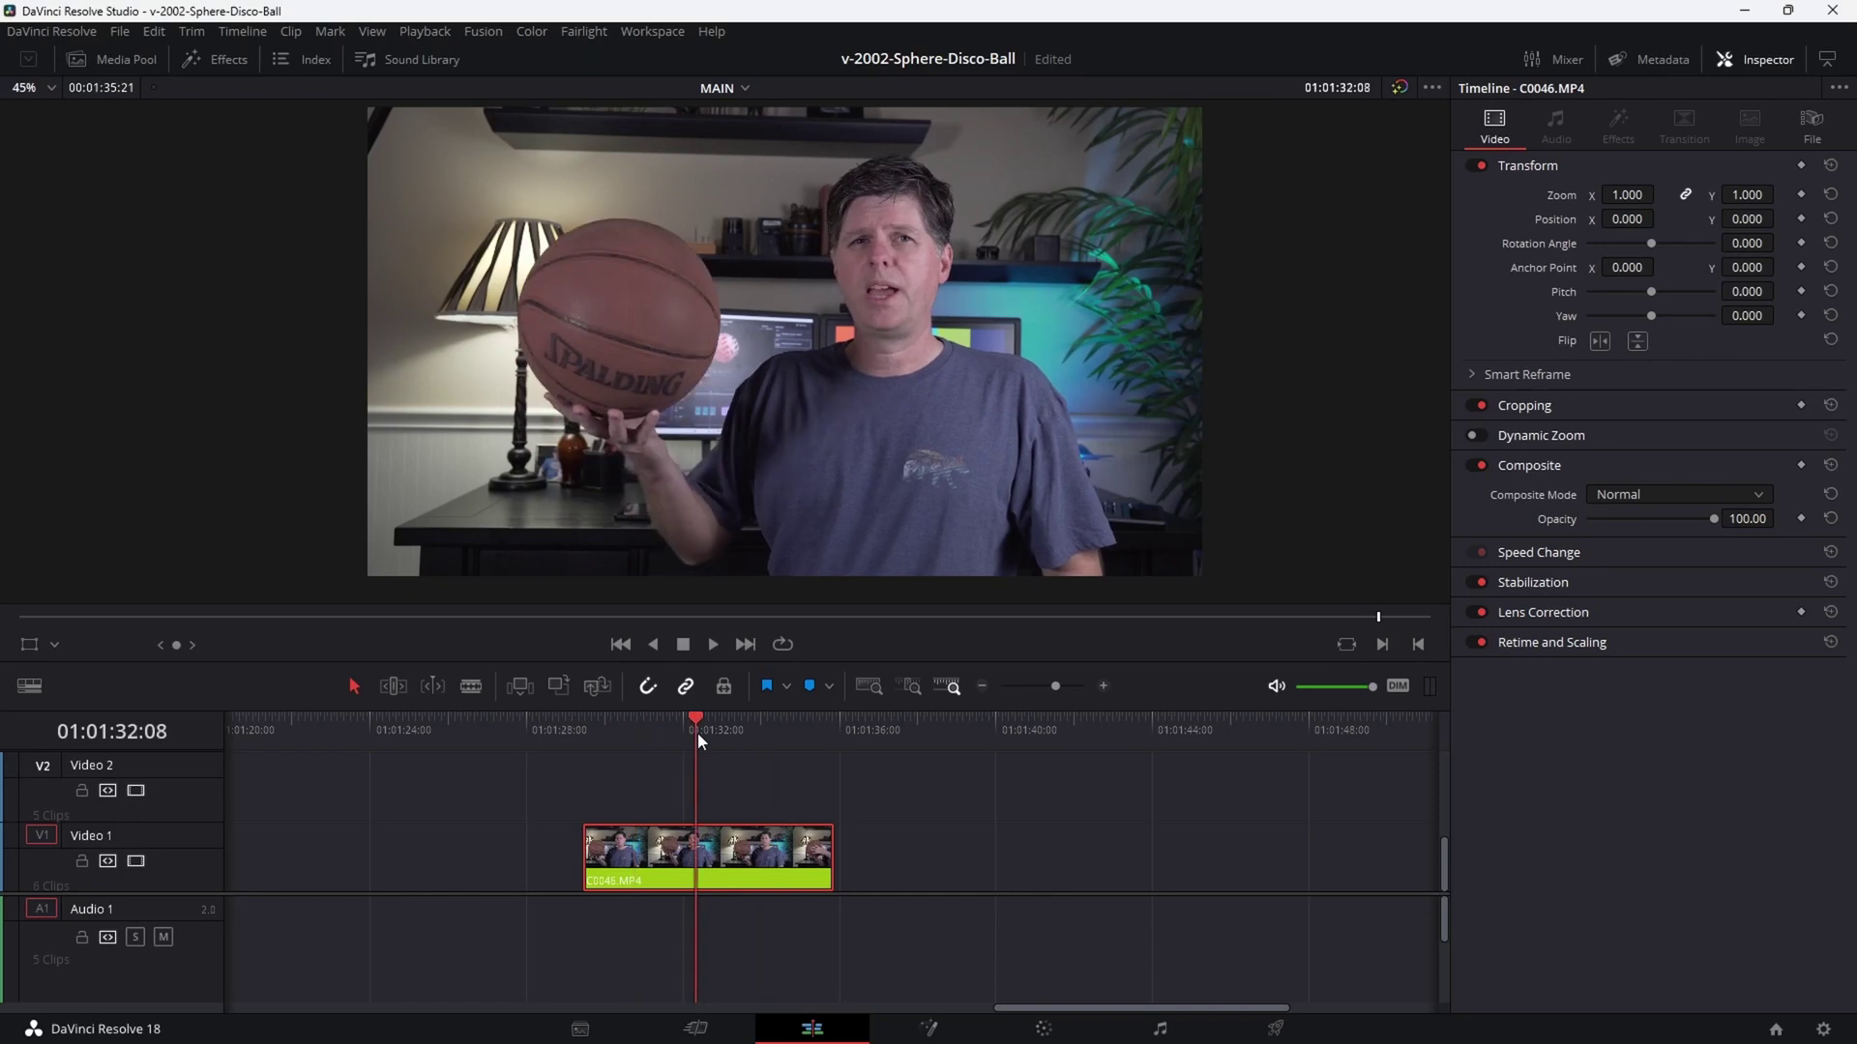
{"action": "mouse_move", "coordinate": [699, 733]}
{"action": "left_mouse_down"}
{"action": "mouse_move", "coordinate": [774, 735]}
{"action": "mouse_move", "coordinate": [648, 735]}
{"action": "mouse_move", "coordinate": [776, 737]}
{"action": "mouse_move", "coordinate": [705, 721]}
{"action": "left_mouse_up"}
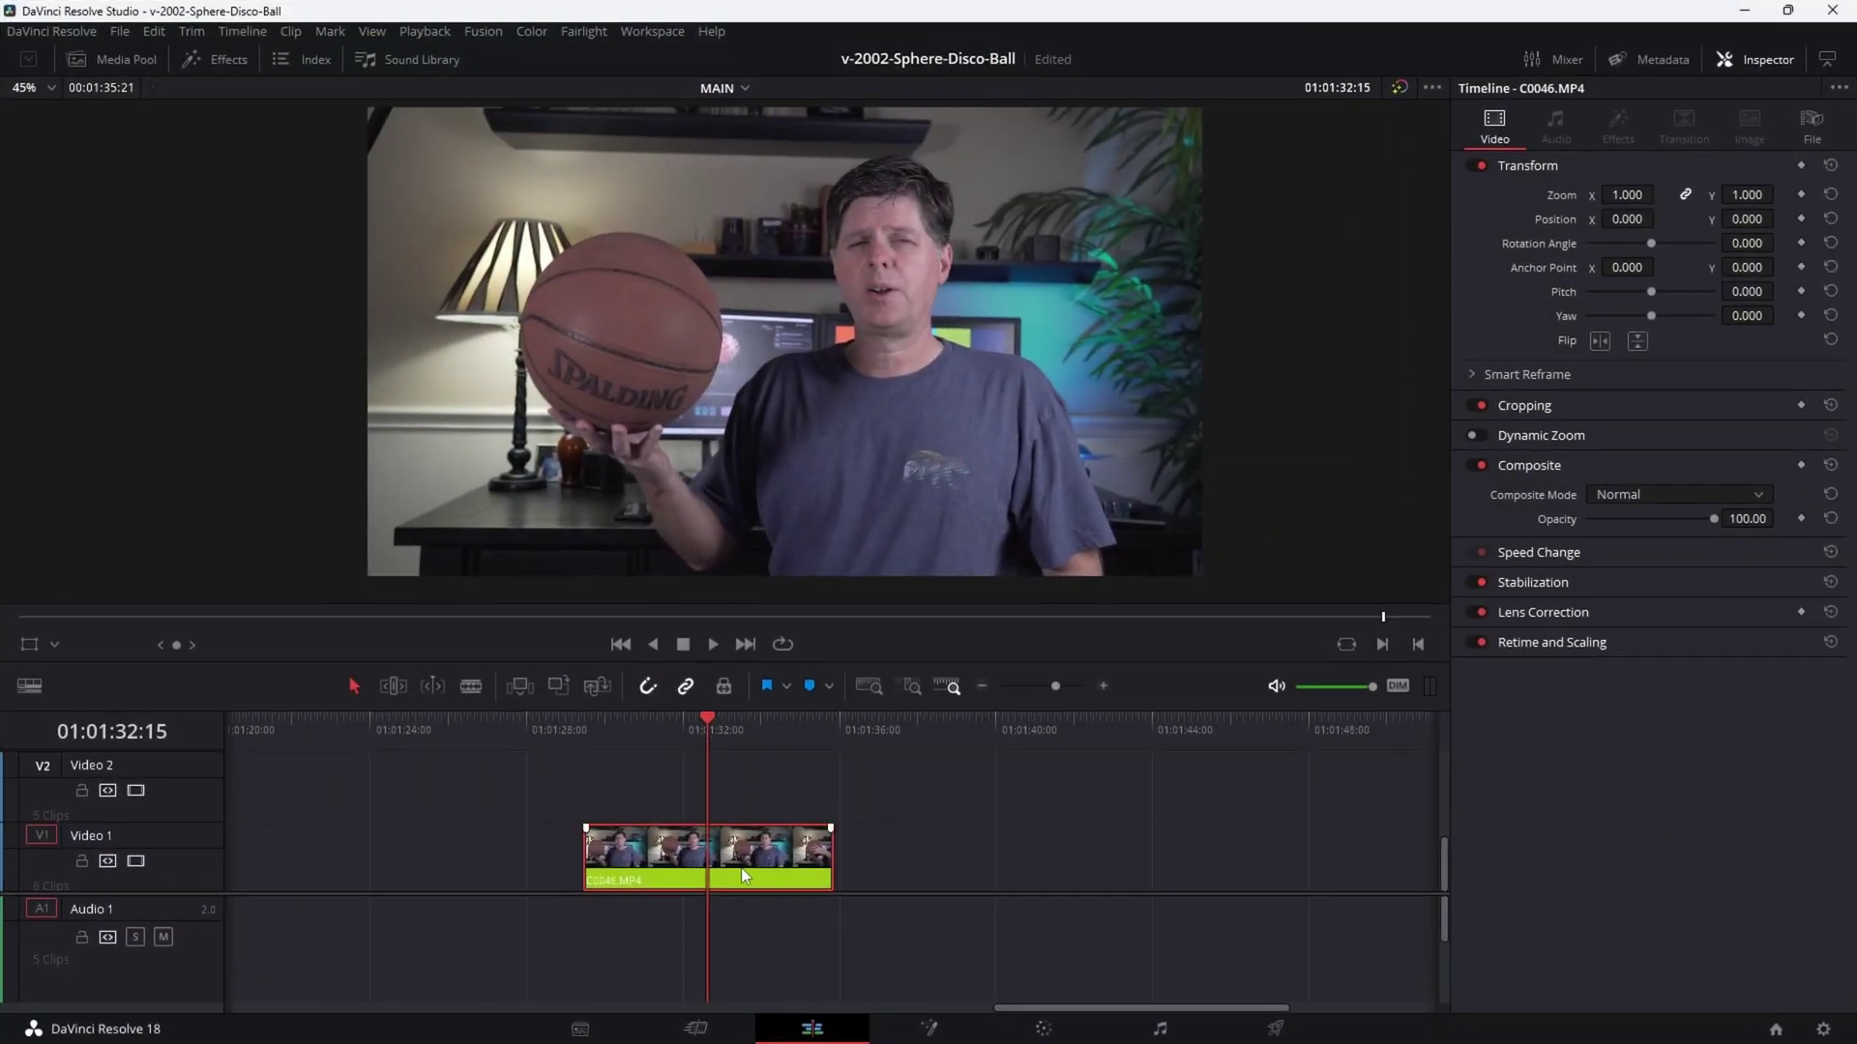
{"action": "right_click", "coordinate": [739, 868]}
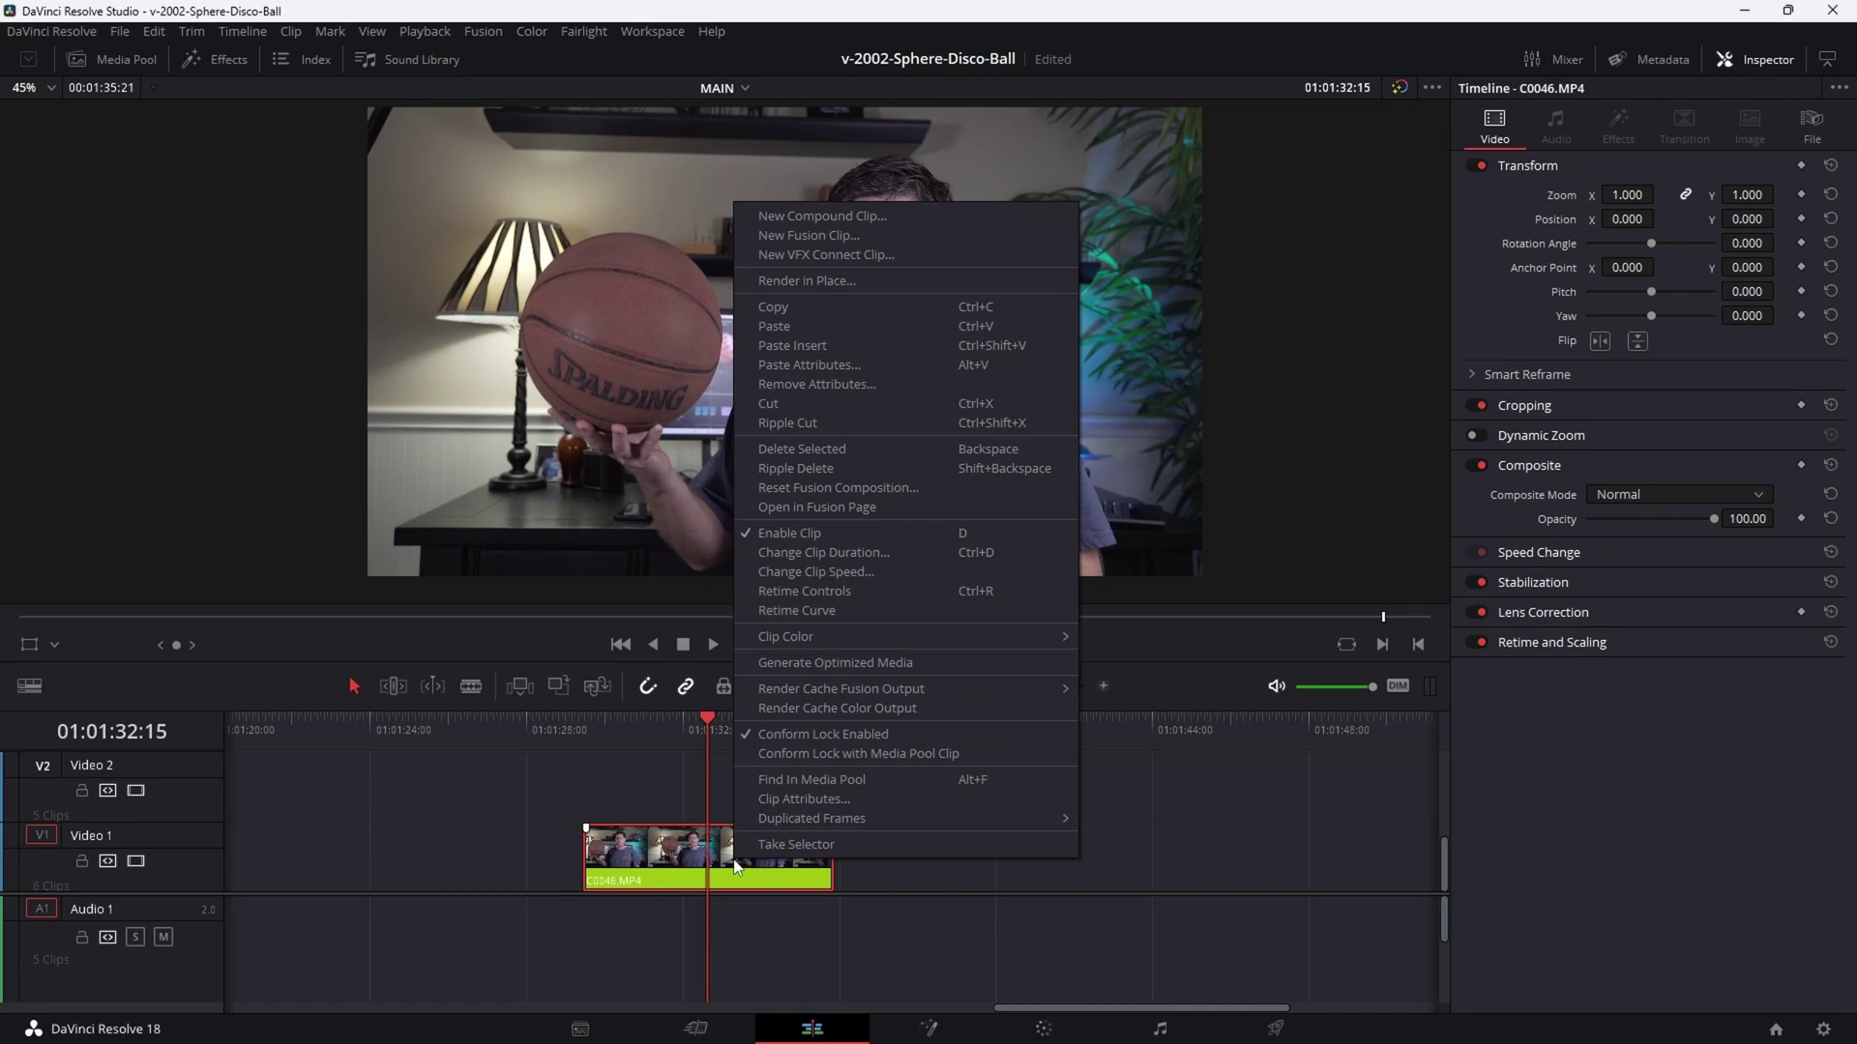
{"action": "left_click", "coordinate": [836, 237]}
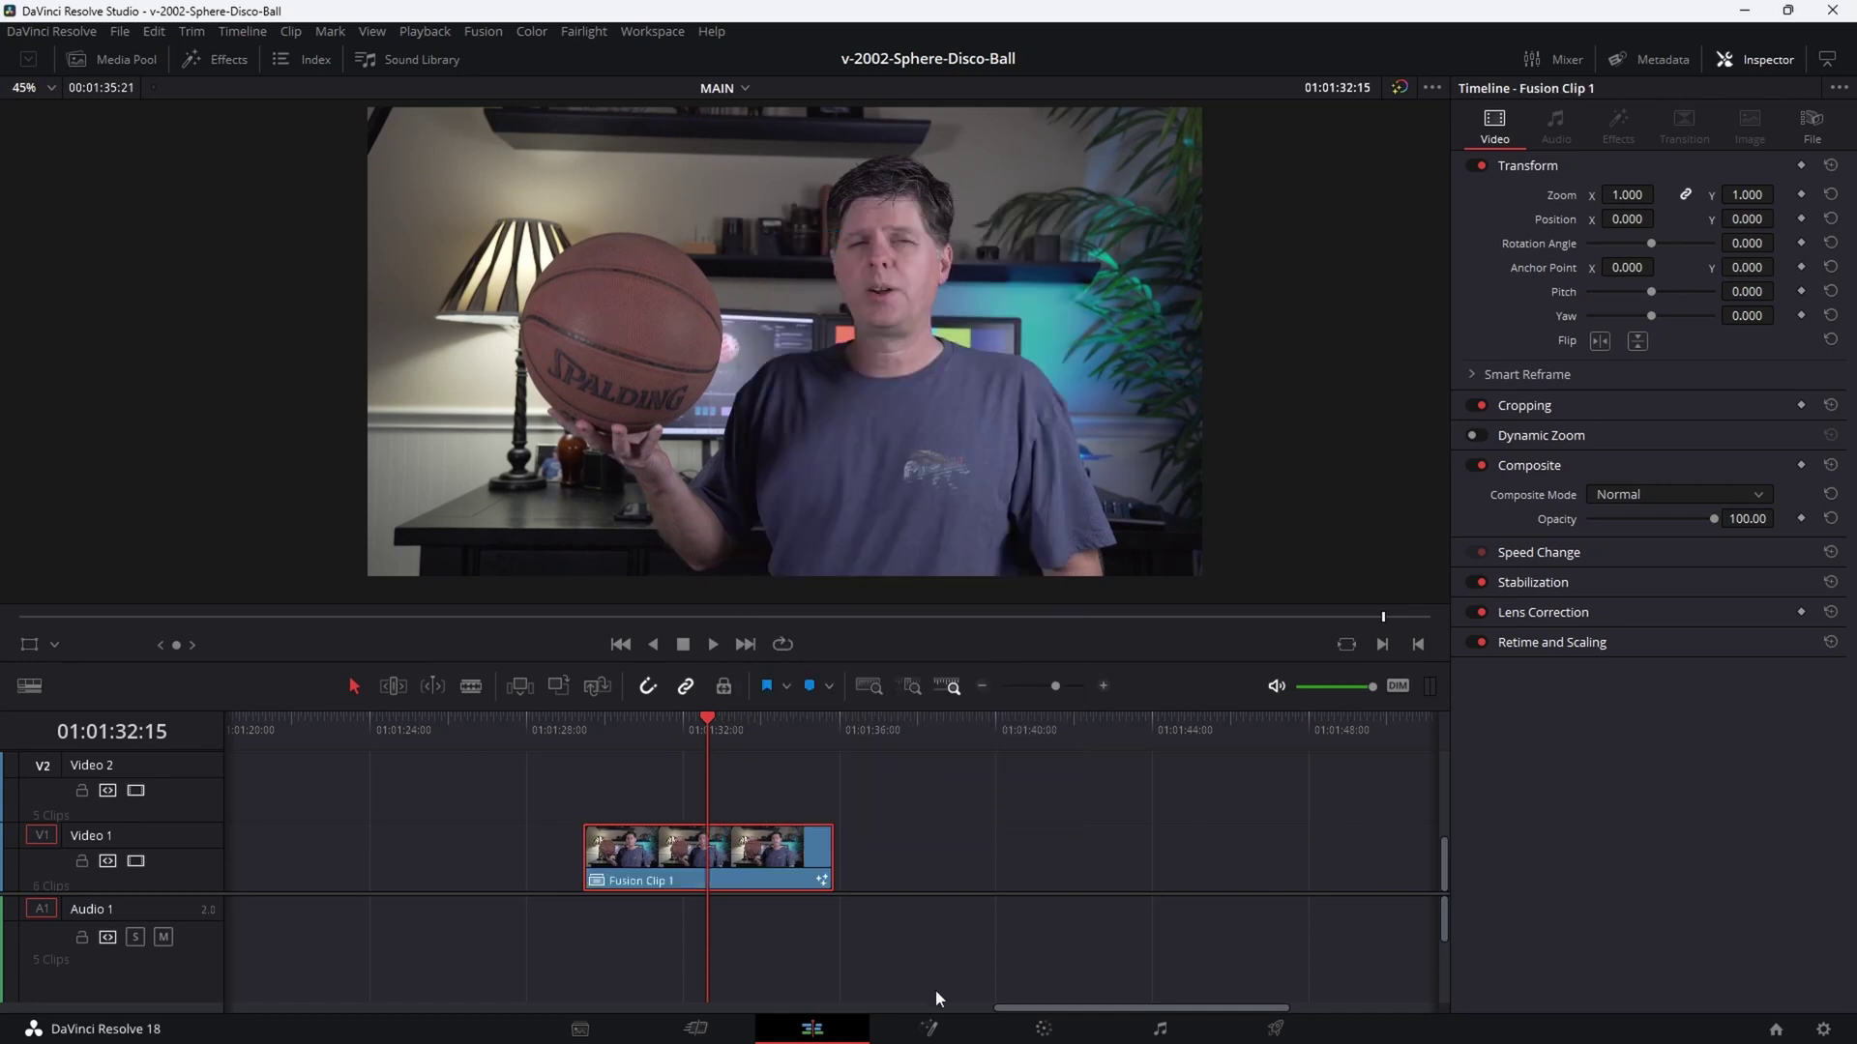
Open the clip's Fusion composition, paste the copied 3D sphere nodes above the media nodes, and move MediaOut1 farther away from MediaIn1.
{"action": "left_click", "coordinate": [928, 1029]}
{"action": "key", "text": "ctrl+v"}
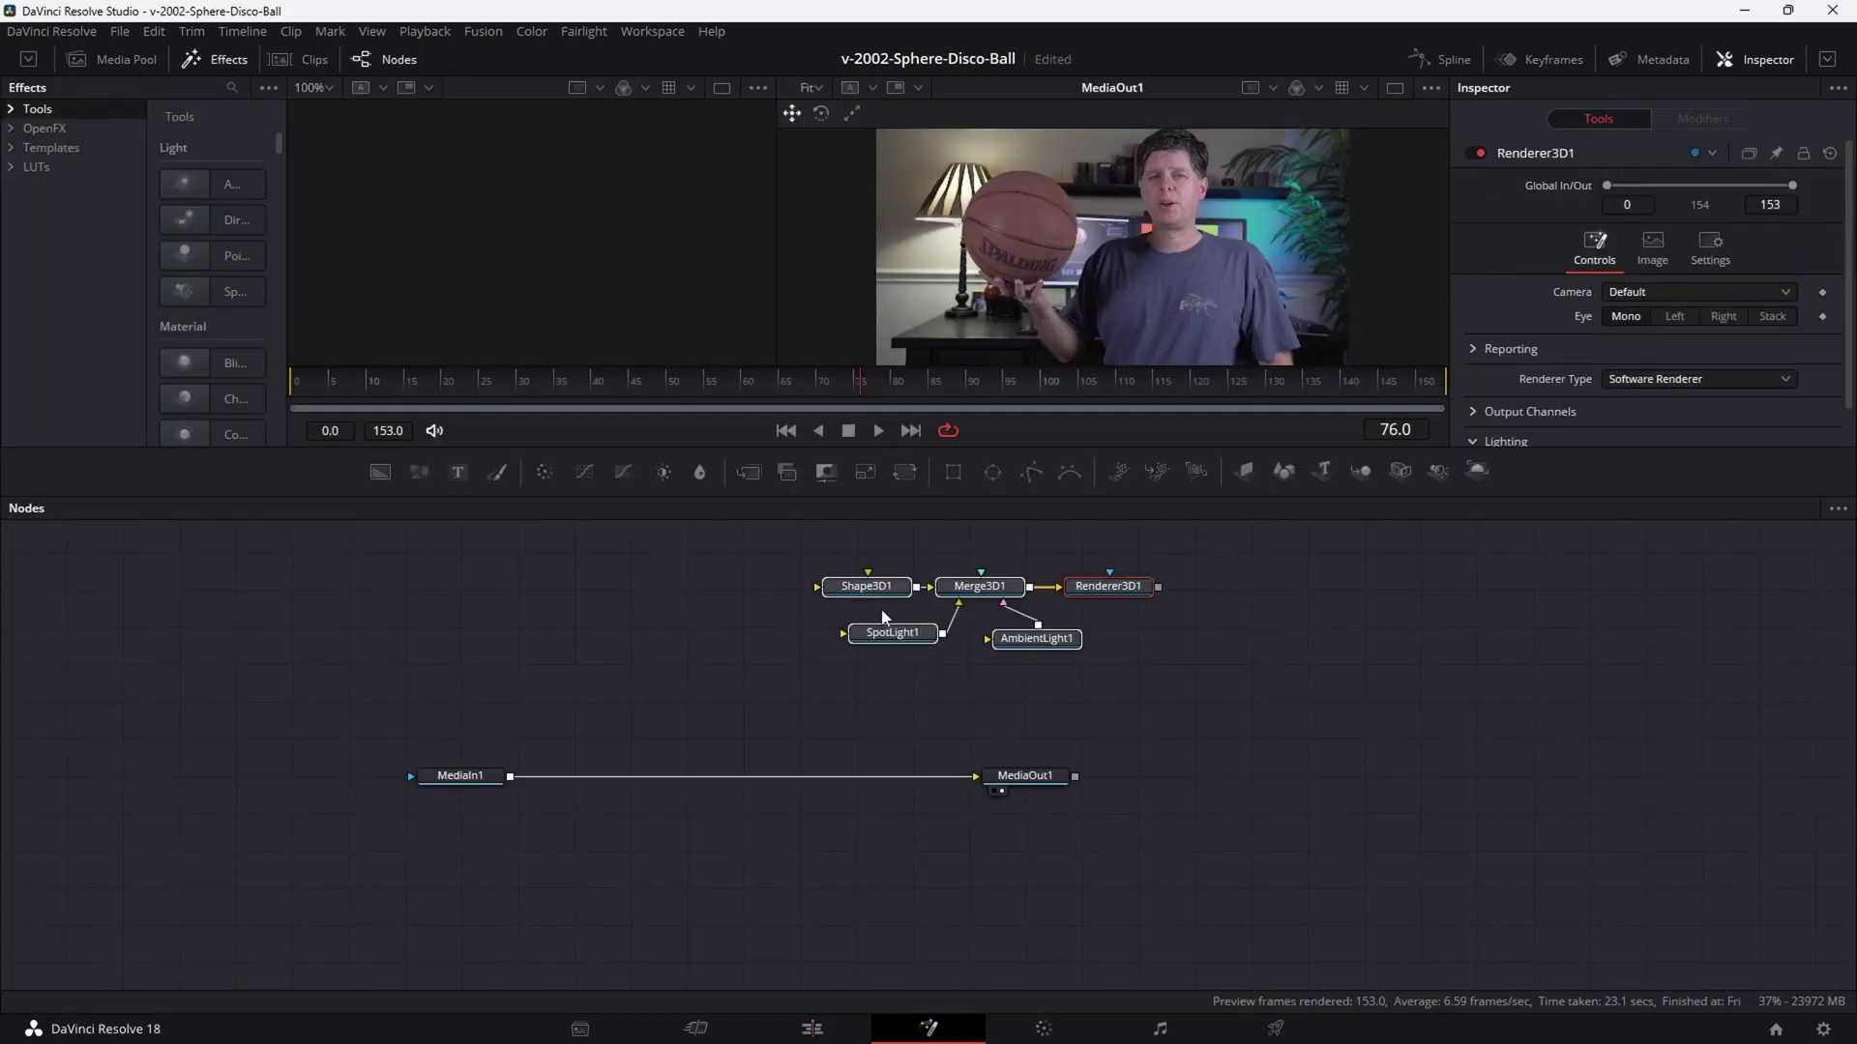
{"action": "left_click_drag", "start_coordinate": [1011, 646], "coordinate": [873, 626]}
{"action": "left_click_drag", "start_coordinate": [1025, 775], "coordinate": [1368, 791]}
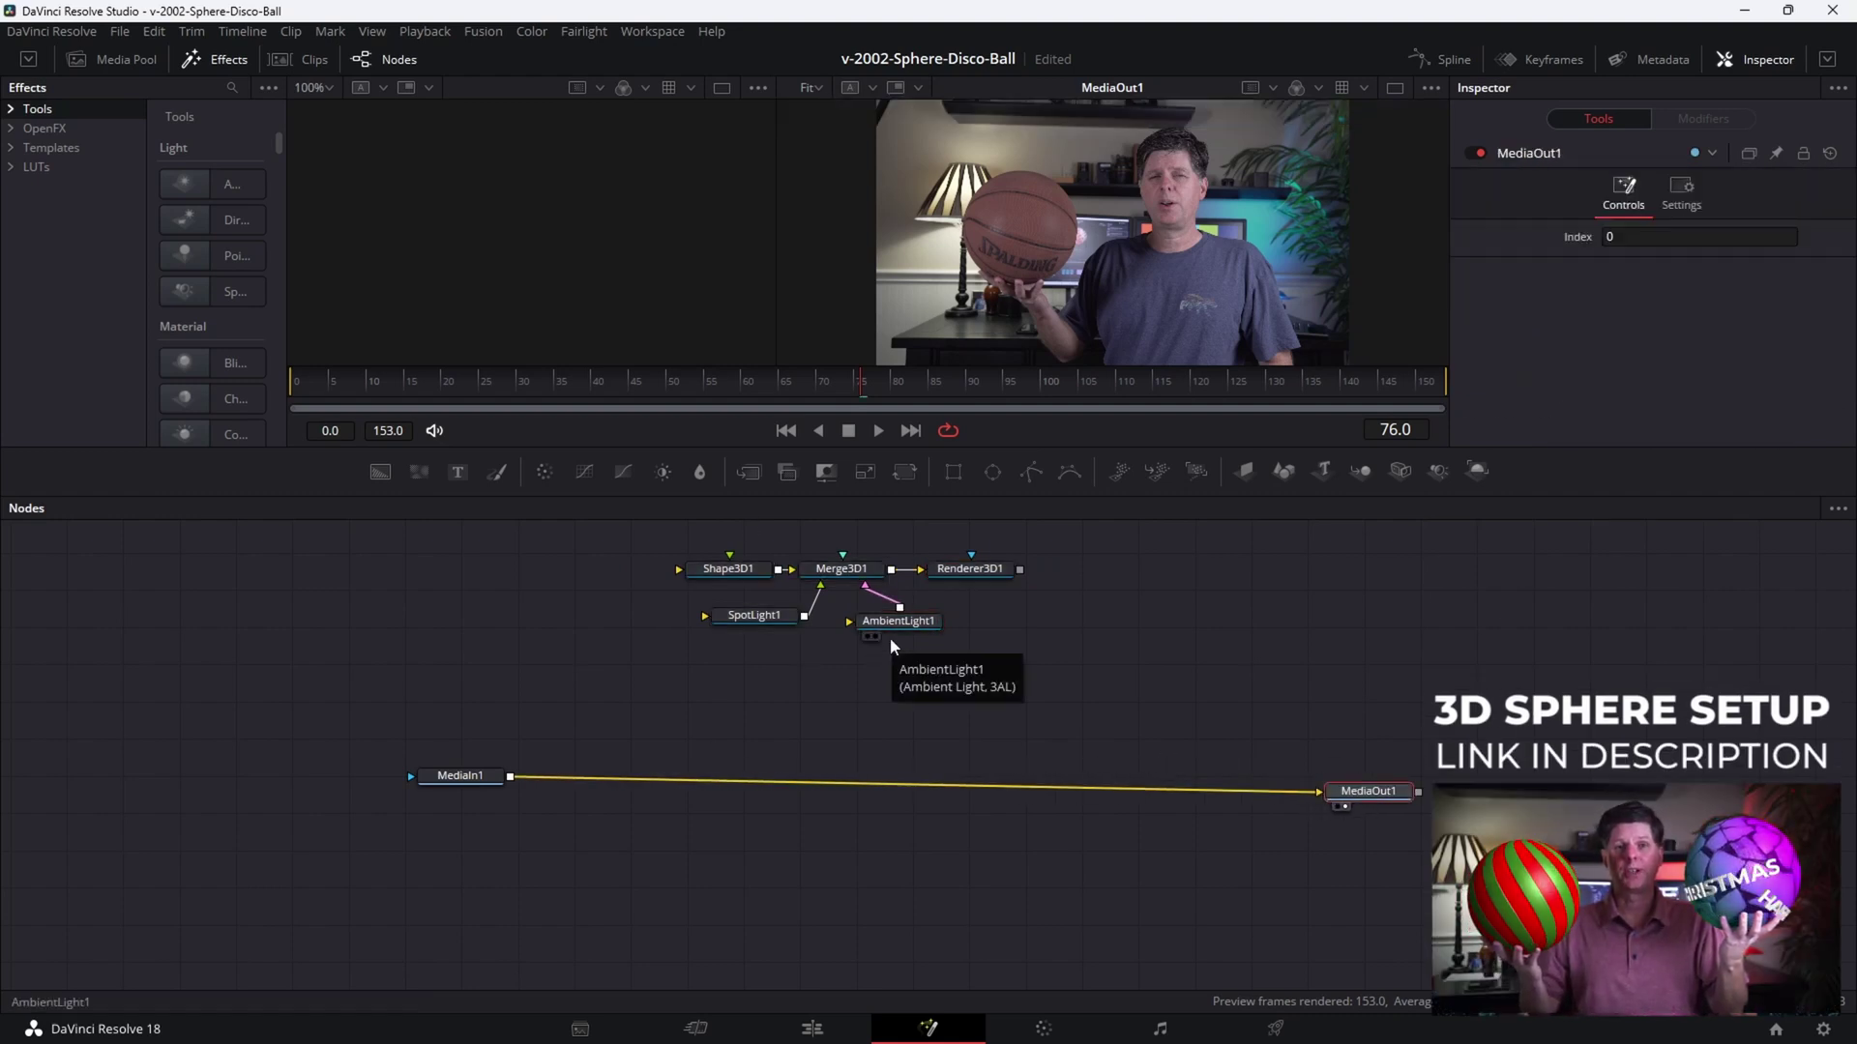
Merge the Renderer3D1 output over the MediaIn1 footage, feeding MediaOut1.
{"action": "left_click_drag", "start_coordinate": [471, 788], "coordinate": [492, 805]}
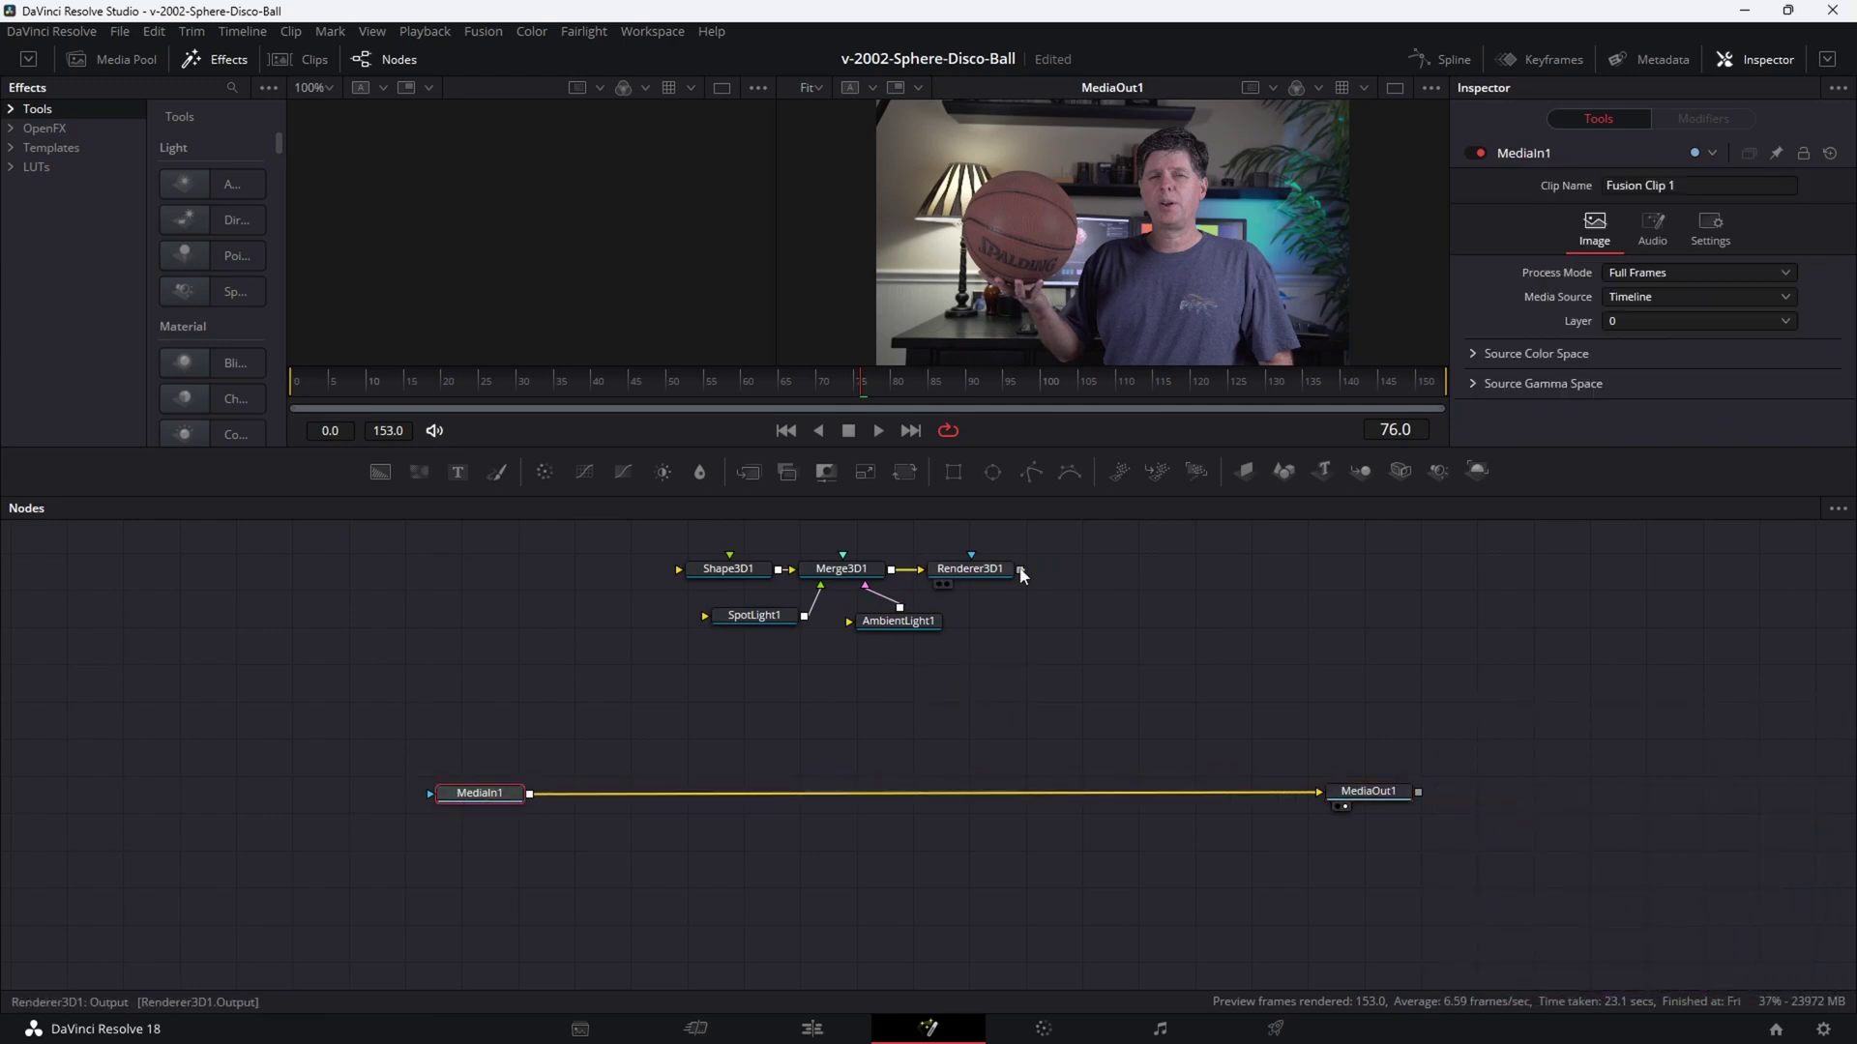
{"action": "left_click_drag", "start_coordinate": [1021, 569], "coordinate": [1083, 595]}
{"action": "left_click_drag", "start_coordinate": [968, 692], "coordinate": [529, 793]}
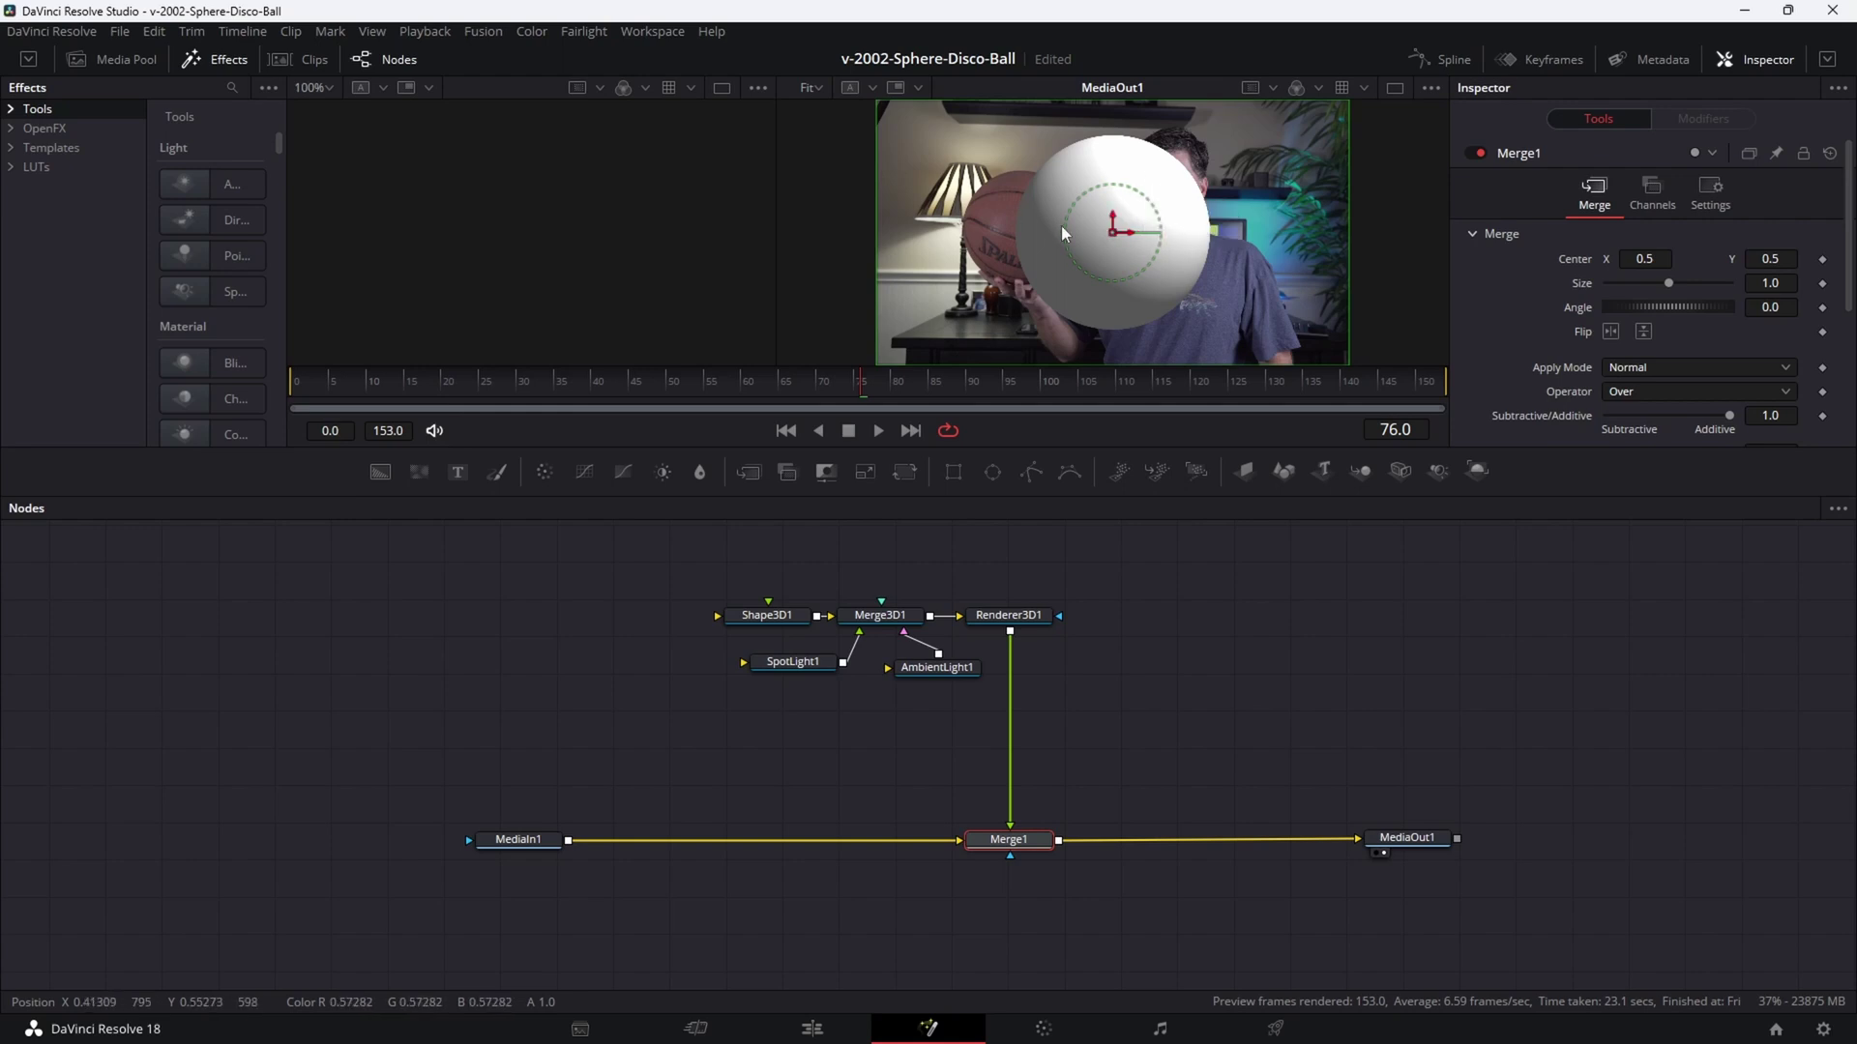
Add a Planar Tracker node midway between MediaIn1 and Merge1 and display it in the second viewer.
{"action": "left_click", "coordinate": [520, 843]}
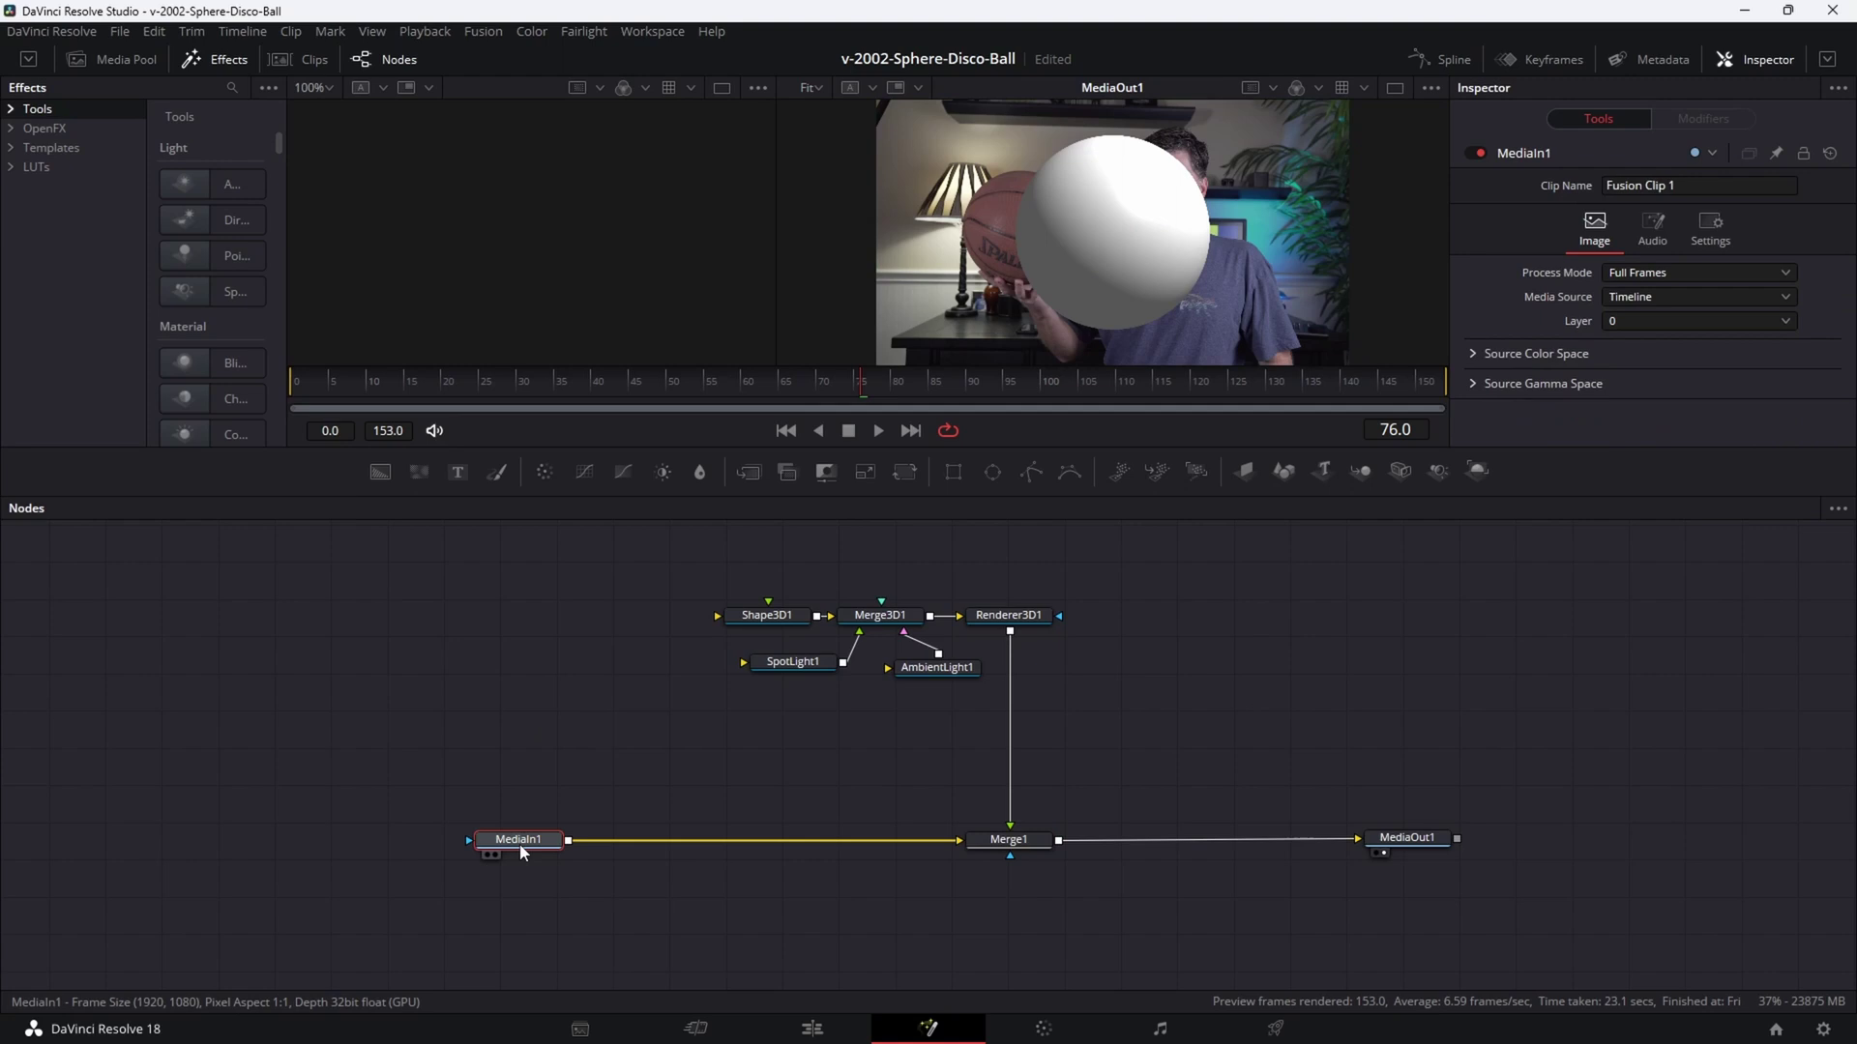
{"action": "key", "text": "shift+space"}
{"action": "type", "text": "mag"}
{"action": "key", "text": "BackSpace"}
{"action": "key", "text": "BackSpace"}
{"action": "key", "text": "BackSpace"}
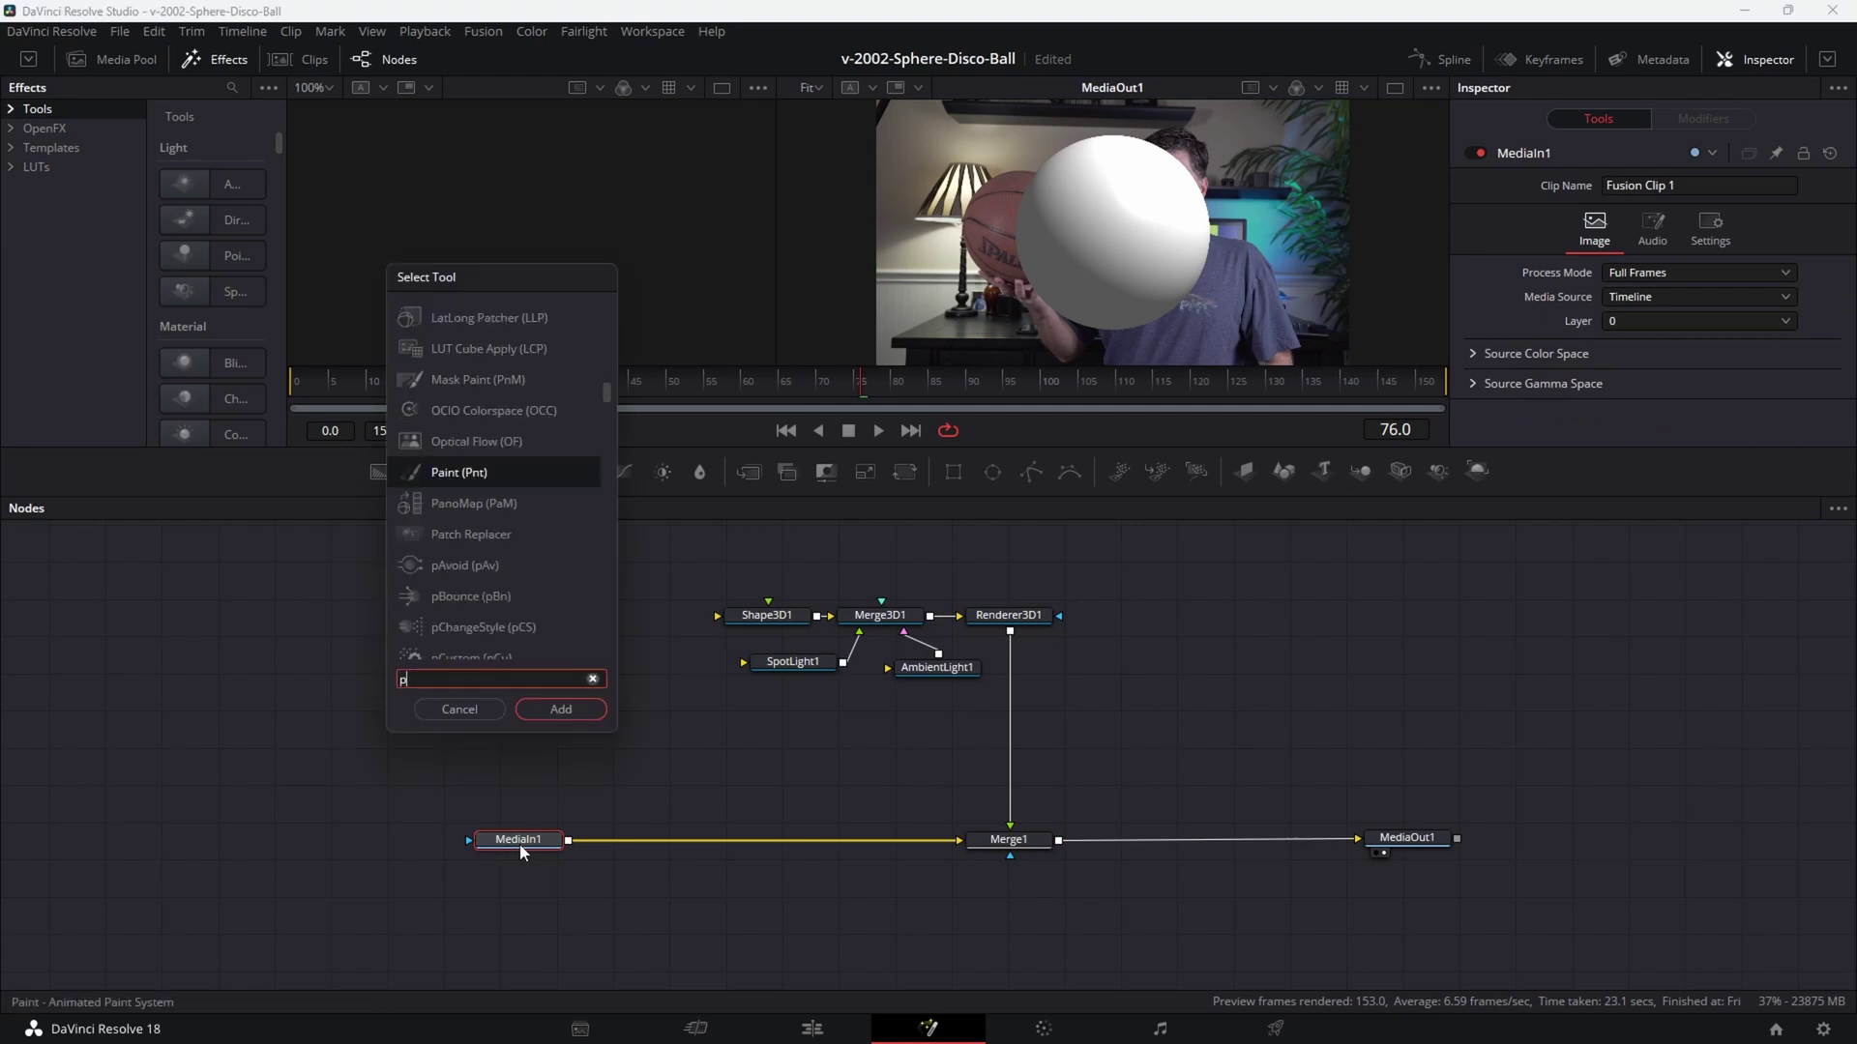
{"action": "type", "text": "plan"}
{"action": "key", "text": "Return"}
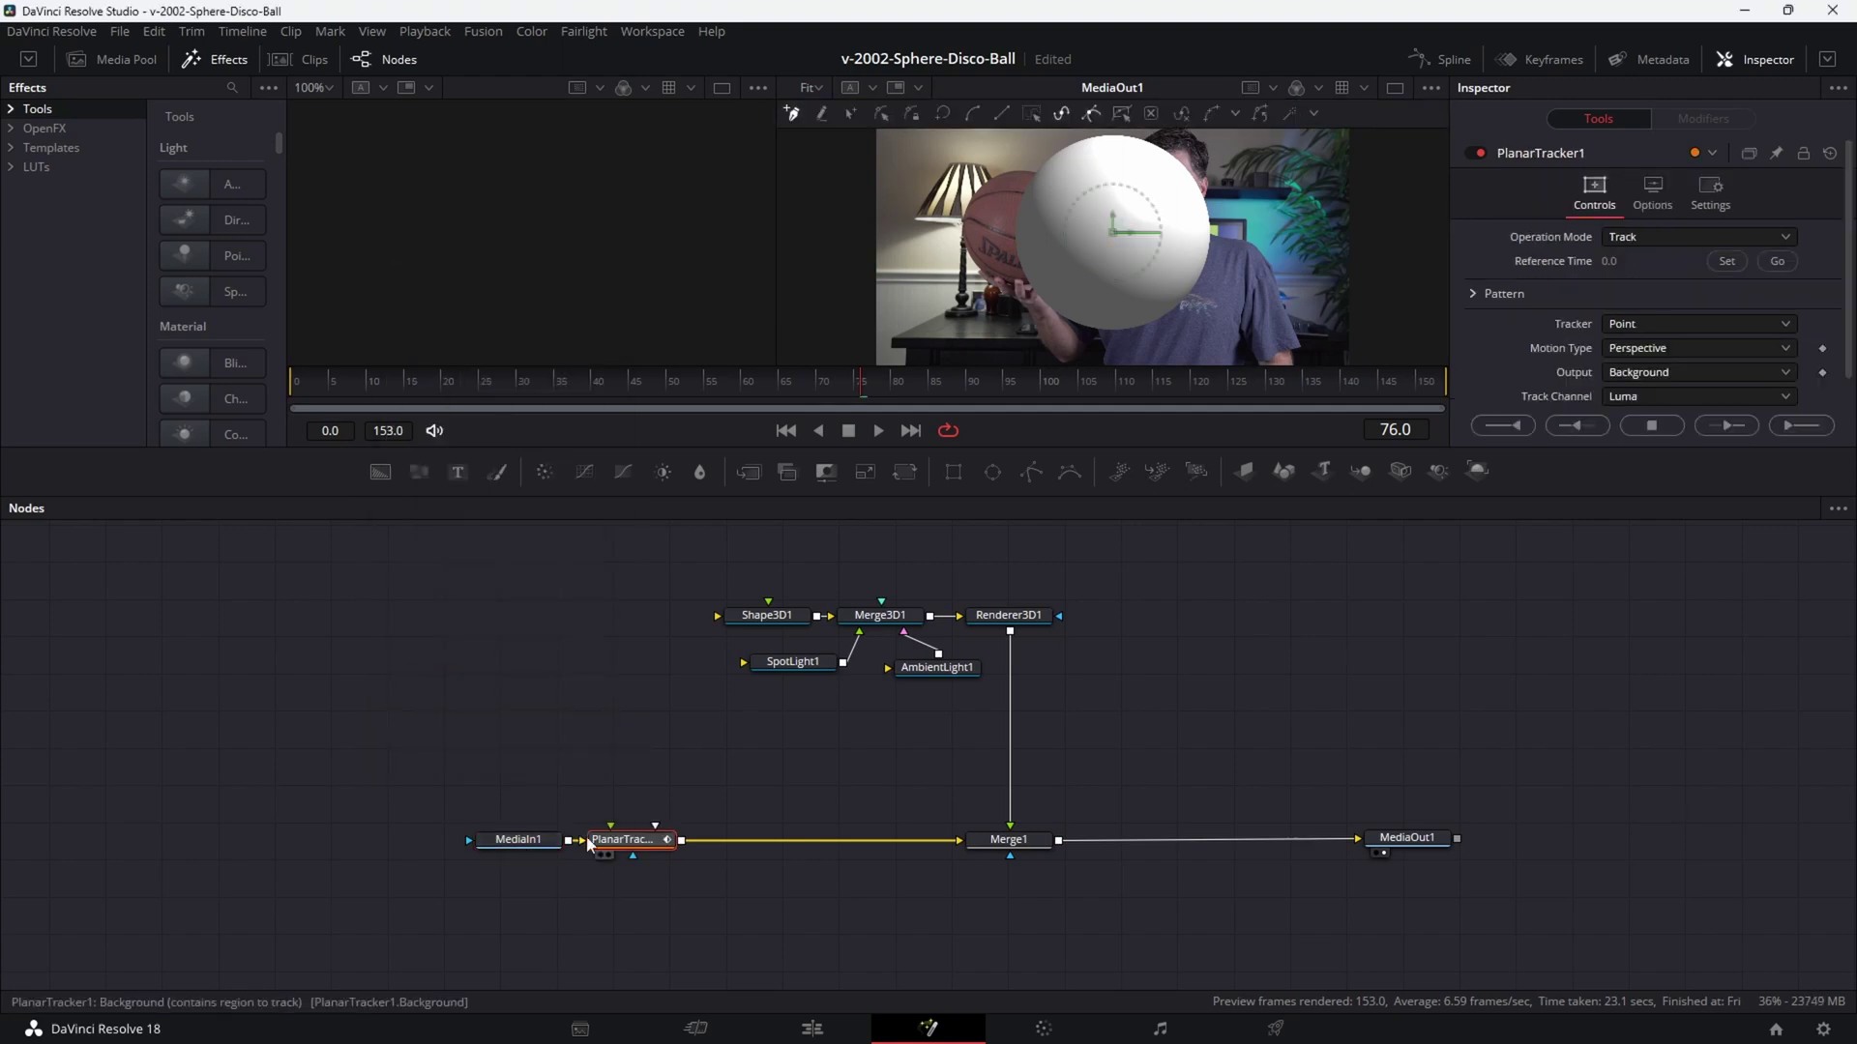
{"action": "left_click_drag", "start_coordinate": [583, 844], "coordinate": [746, 840]}
{"action": "key", "text": "2"}
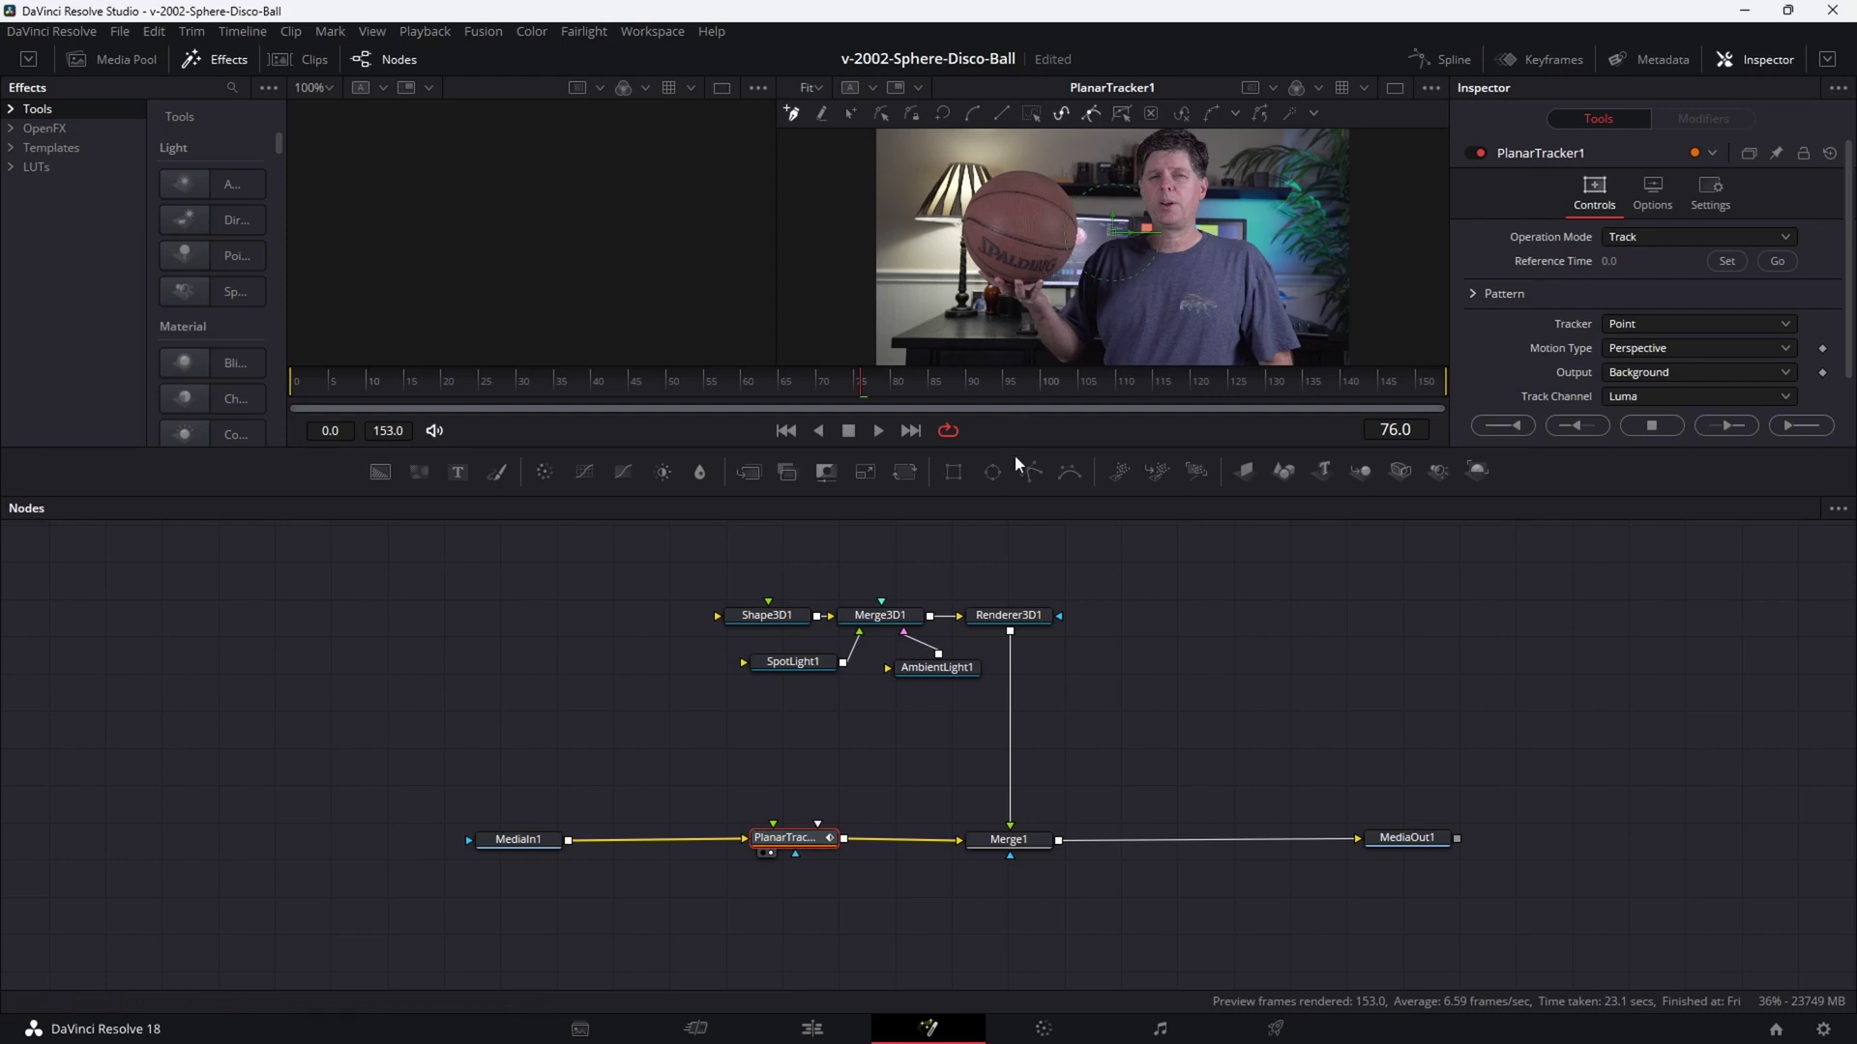
Move the 3D sphere node group closer to the Merge1 row and enlarge the viewer area.
{"action": "left_click_drag", "start_coordinate": [696, 566], "coordinate": [1112, 706]}
{"action": "left_click_drag", "start_coordinate": [1008, 615], "coordinate": [1006, 674]}
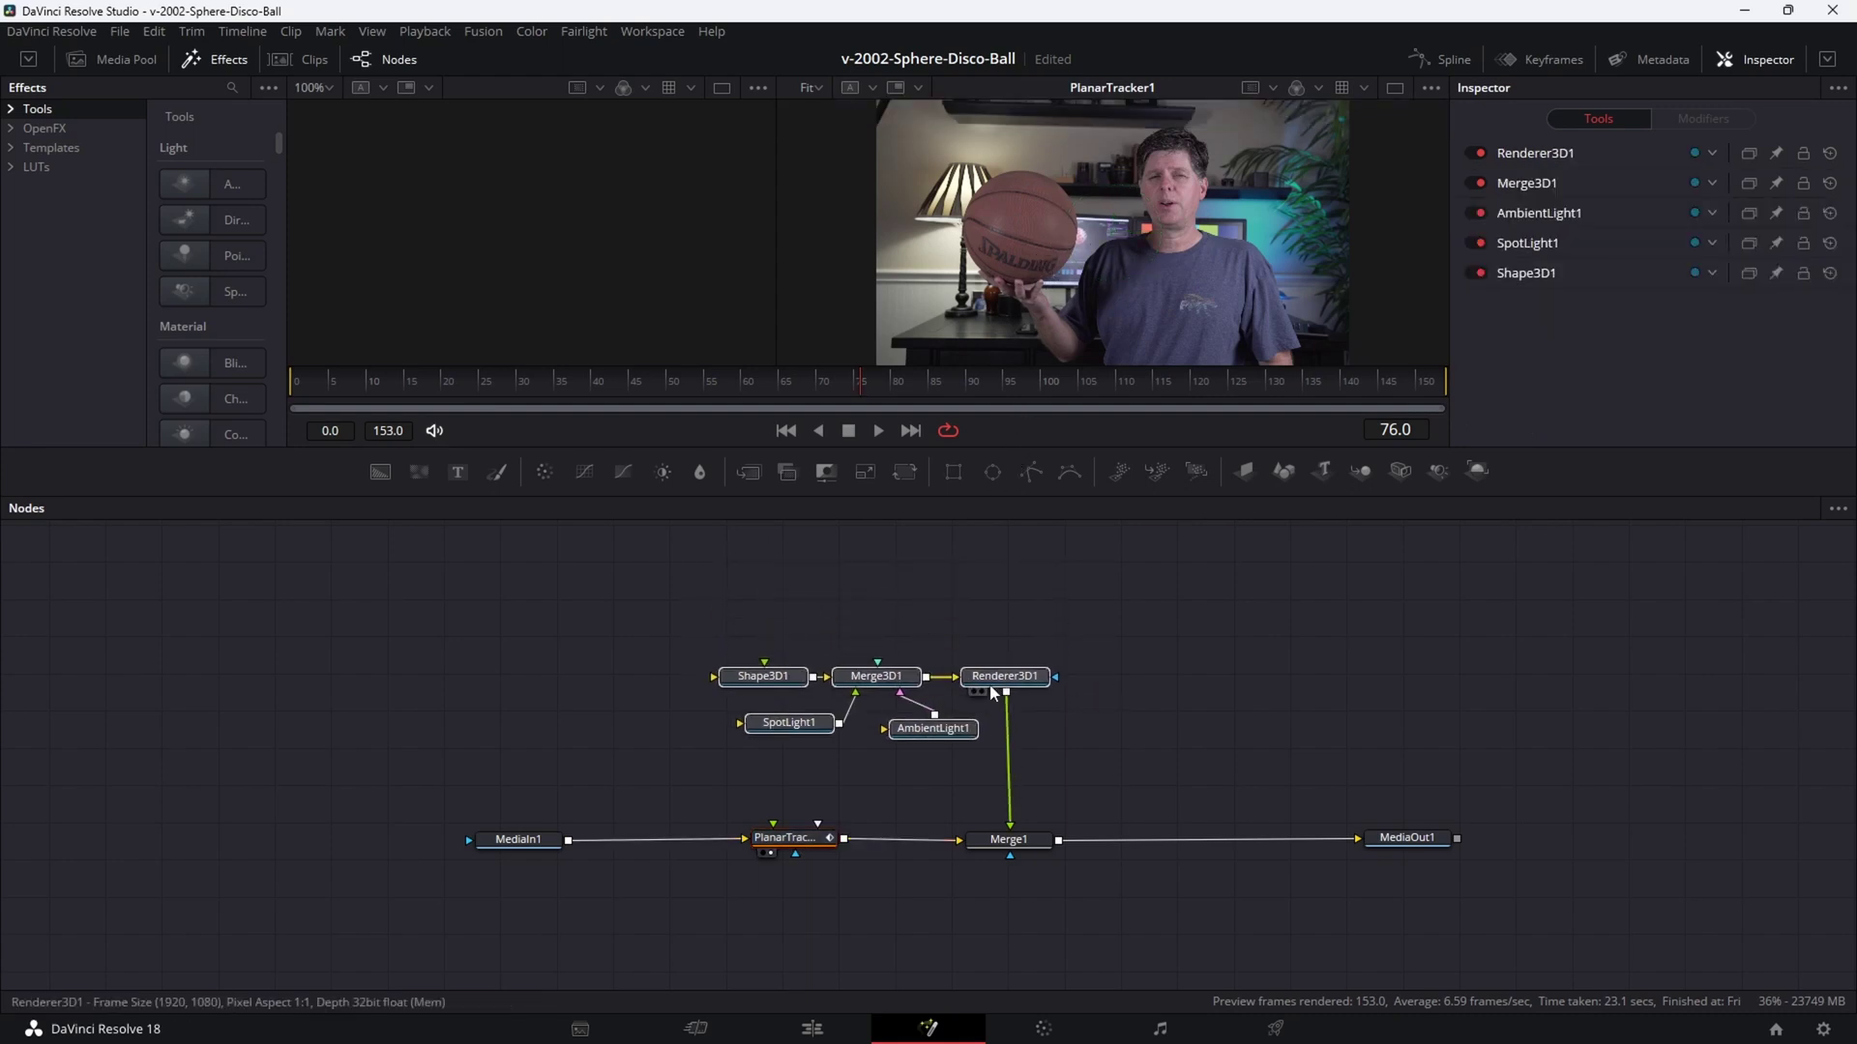
{"action": "left_click_drag", "start_coordinate": [1025, 444], "coordinate": [890, 627]}
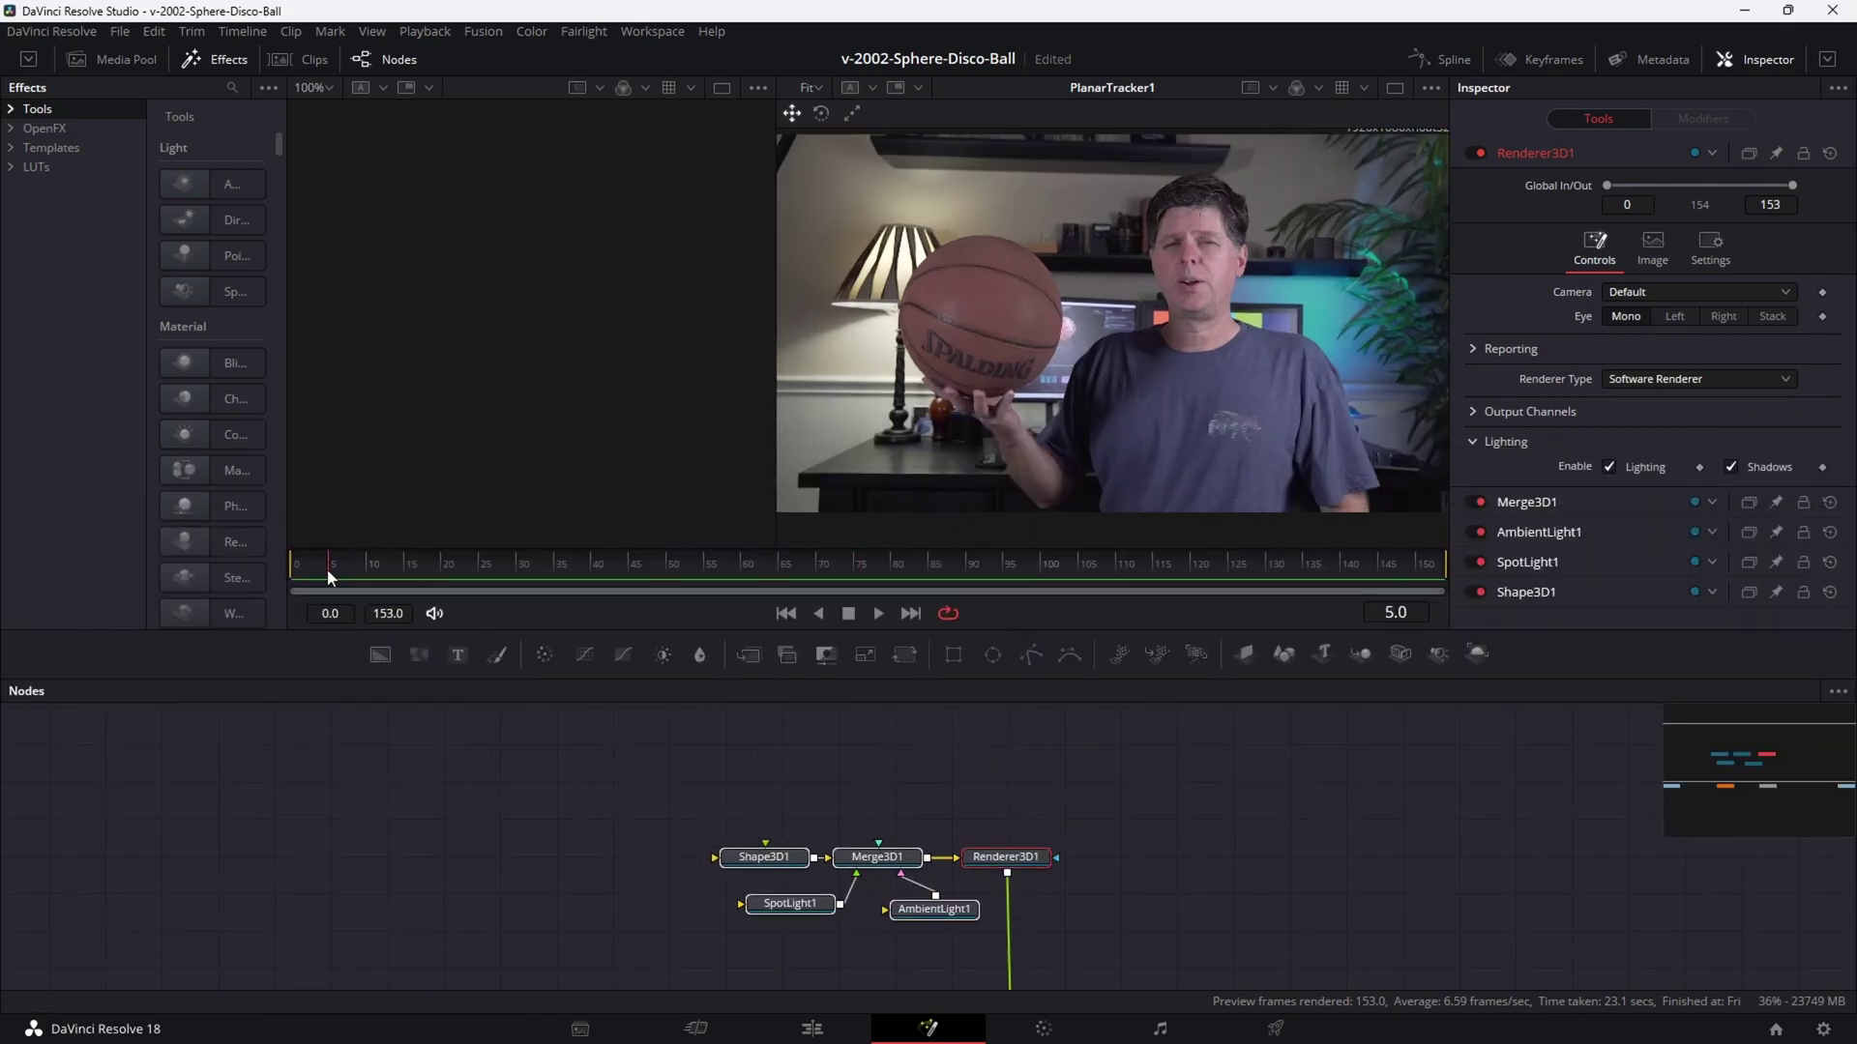
At frame 0, draw a closed rectangular PlanarTracker1 pattern around the fingers beneath the basketball.
{"action": "left_click_drag", "start_coordinate": [346, 571], "coordinate": [255, 569]}
{"action": "scroll", "coordinate": [989, 380], "scroll_direction": "up", "scroll_amount": 2}
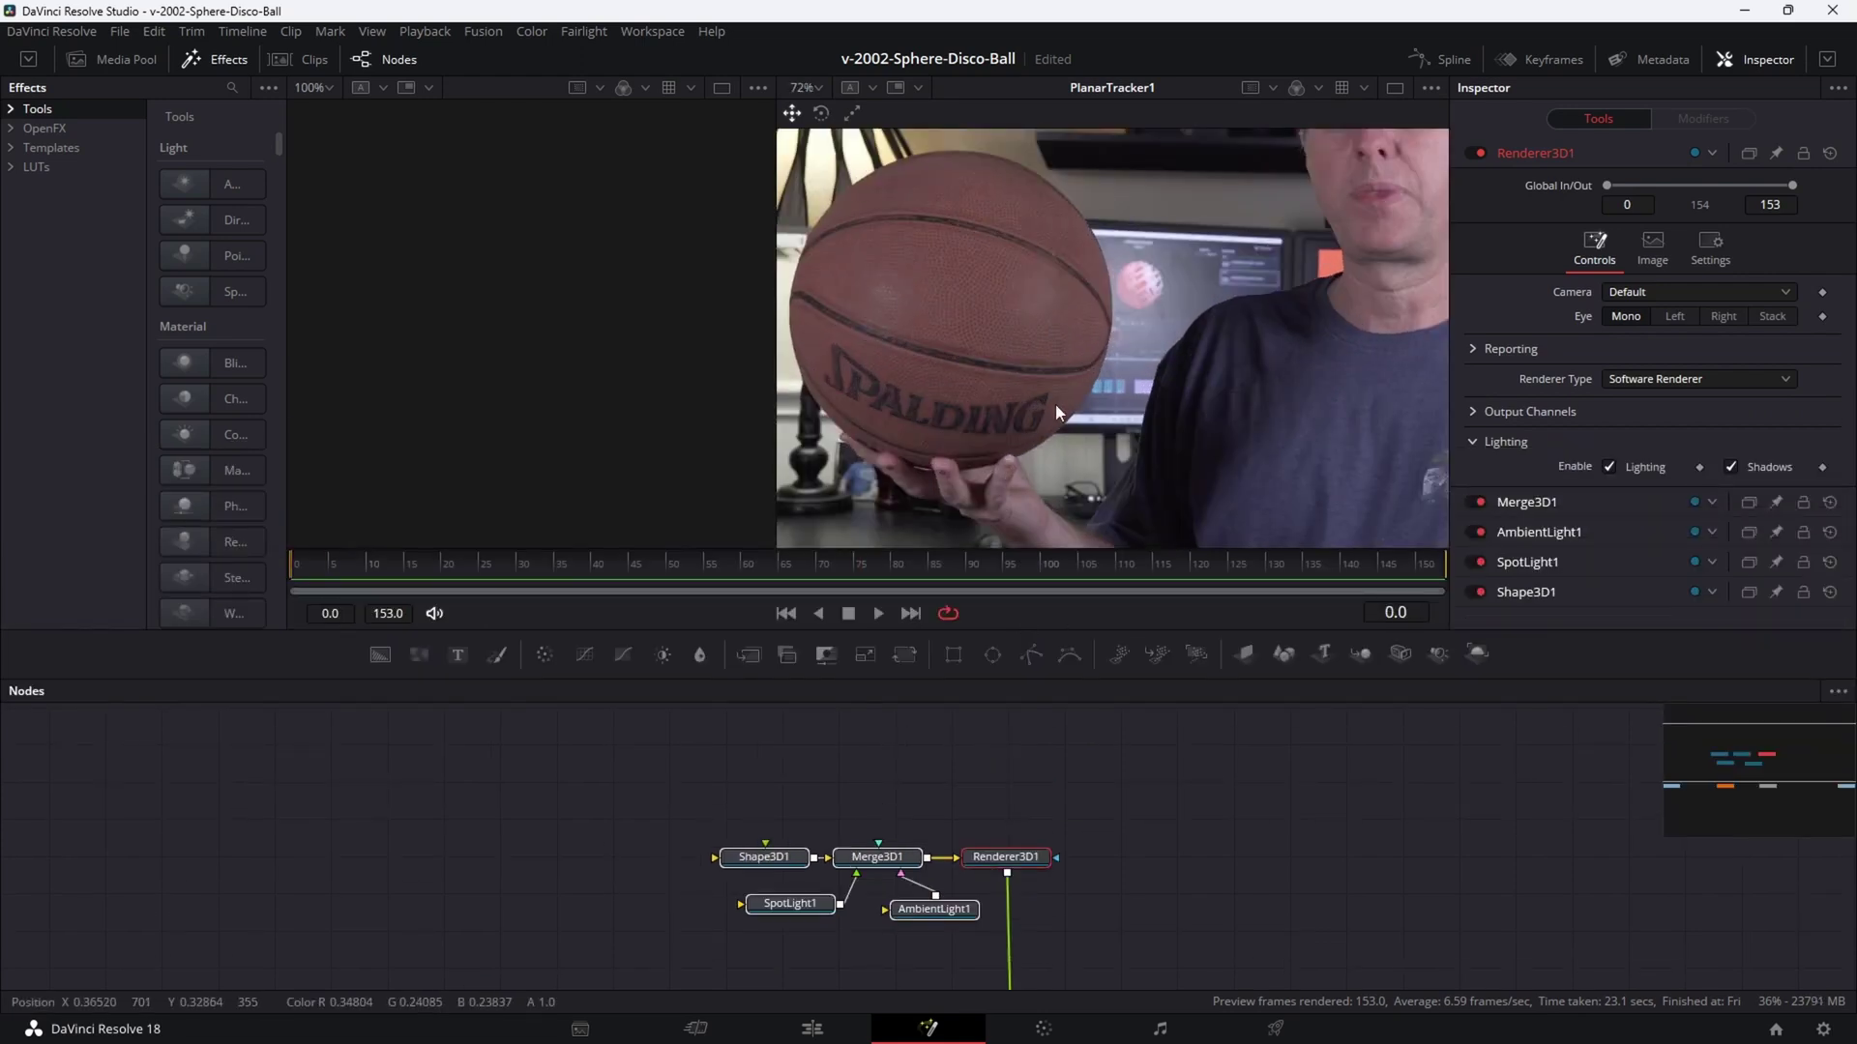
{"action": "scroll", "coordinate": [1127, 804], "scroll_direction": "down", "scroll_amount": 3}
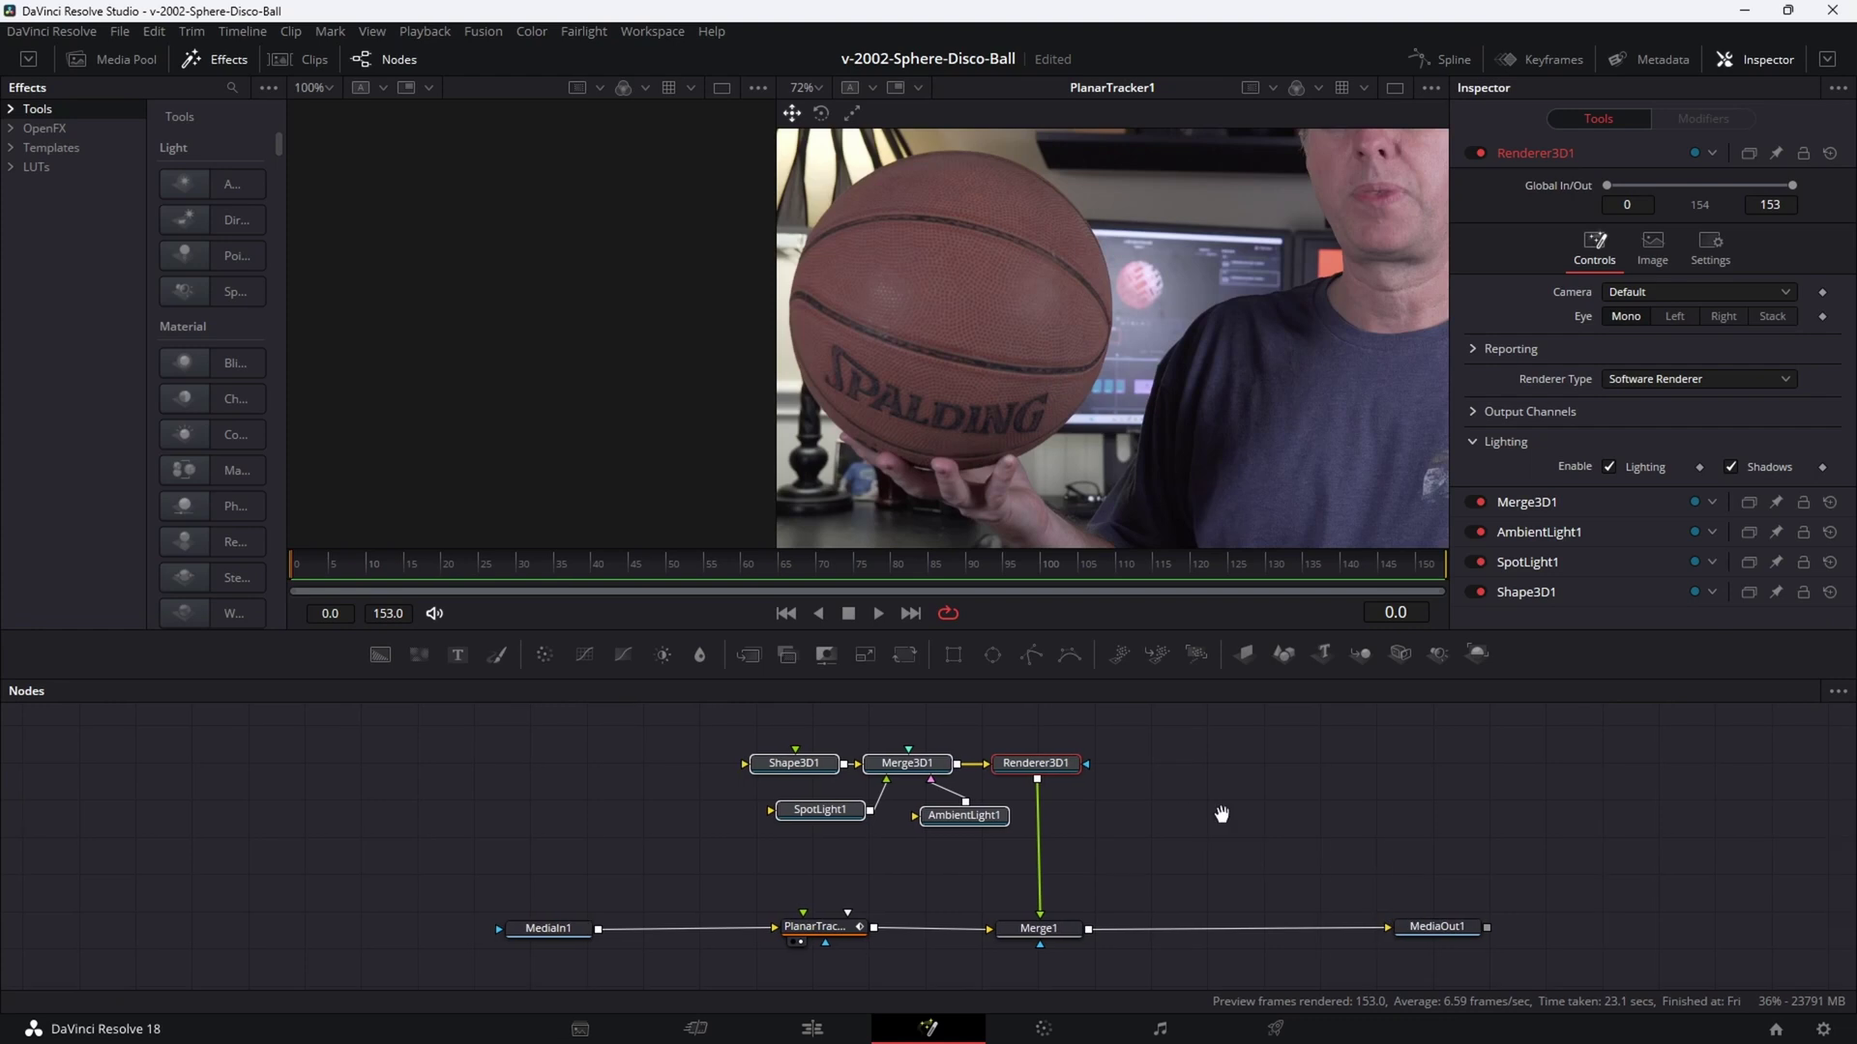
{"action": "left_click", "coordinate": [837, 905]}
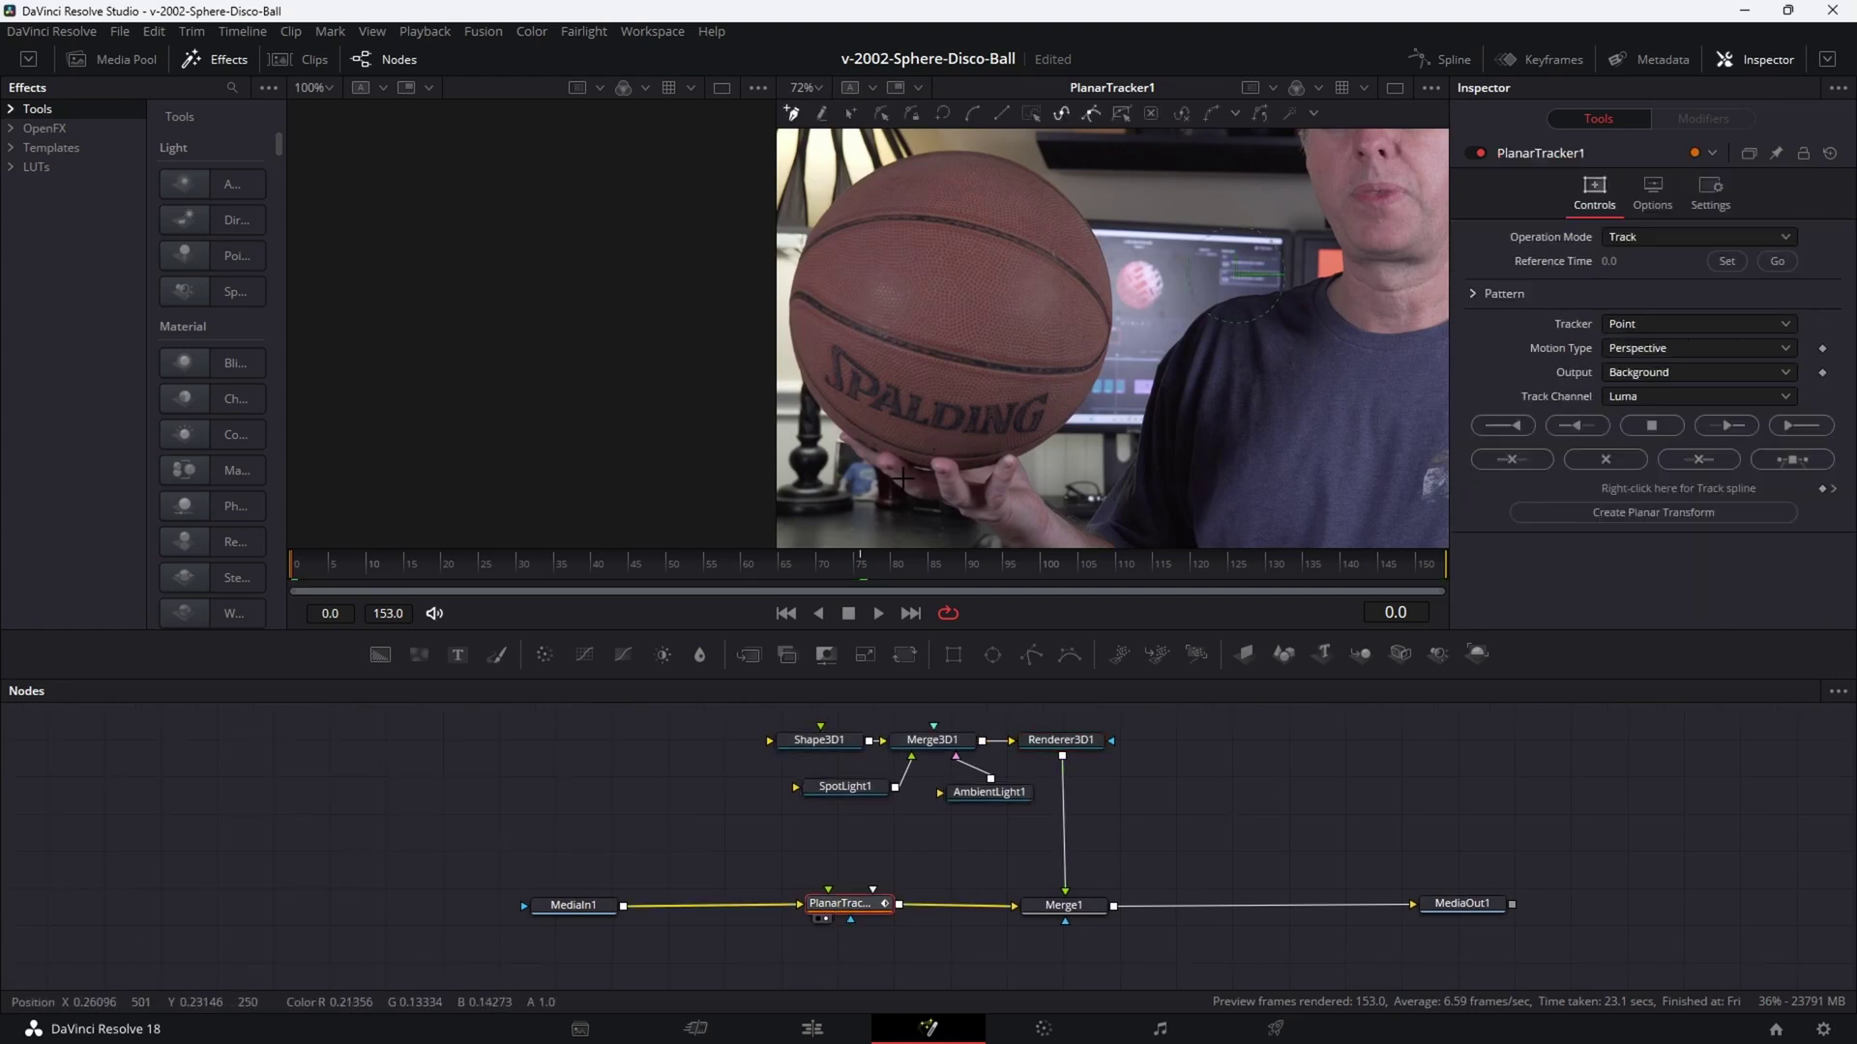
{"action": "left_click", "coordinate": [868, 442]}
{"action": "left_click", "coordinate": [980, 445]}
{"action": "left_click", "coordinate": [868, 481]}
{"action": "left_click", "coordinate": [867, 443]}
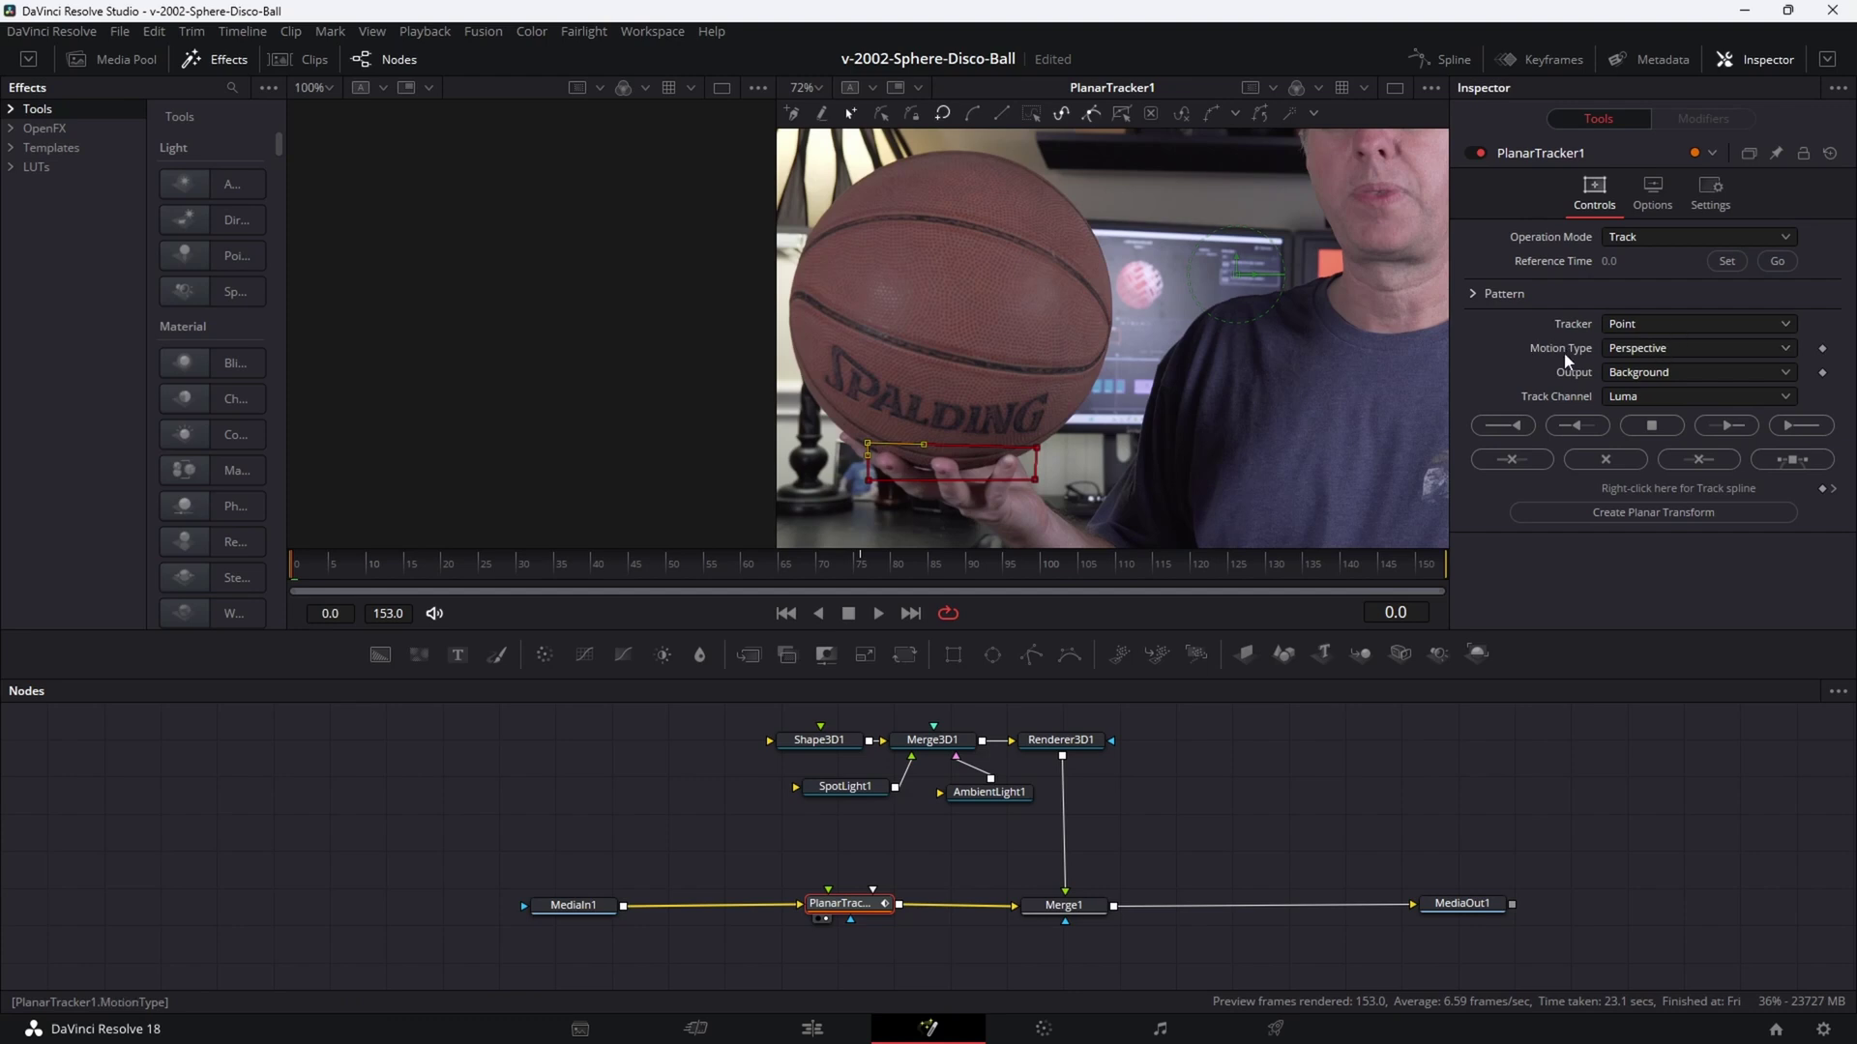
Set the planar tracker's motion type to Translation, track forward to the end, and review the tracked frames.
{"action": "left_click", "coordinate": [1645, 350]}
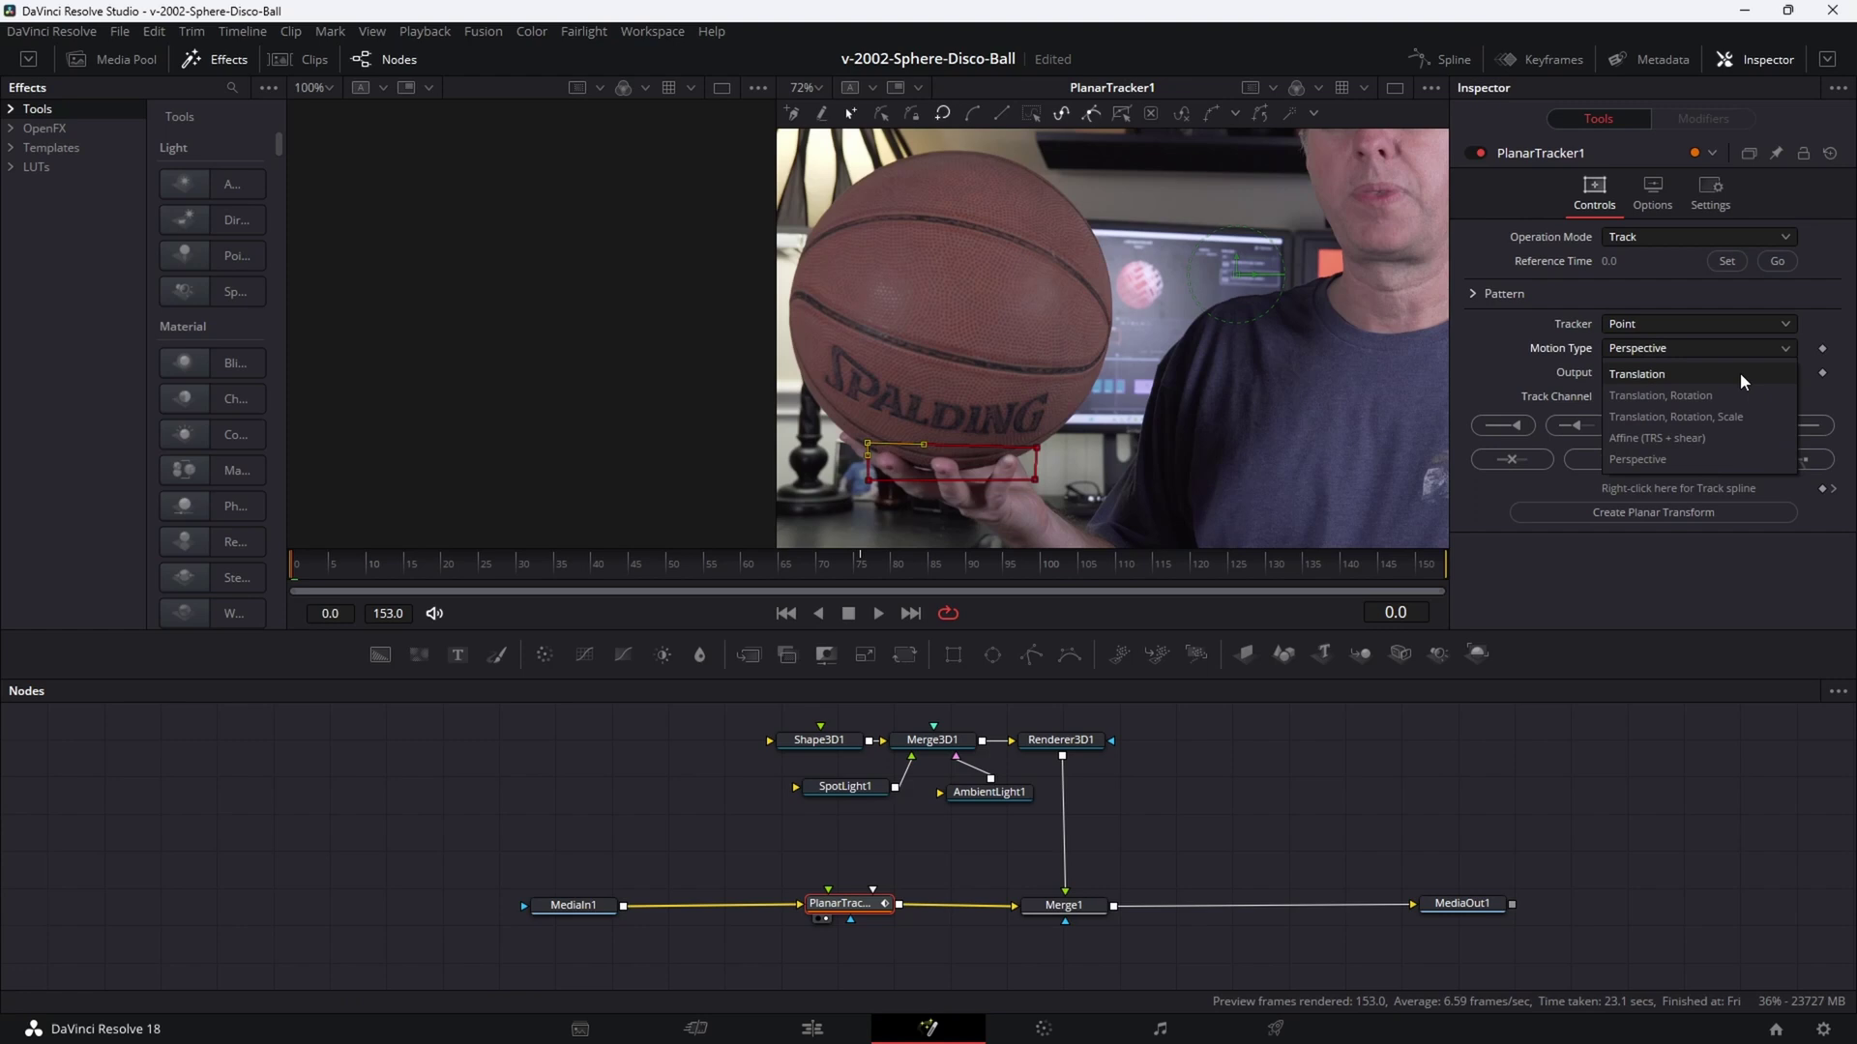
{"action": "left_click", "coordinate": [1684, 374]}
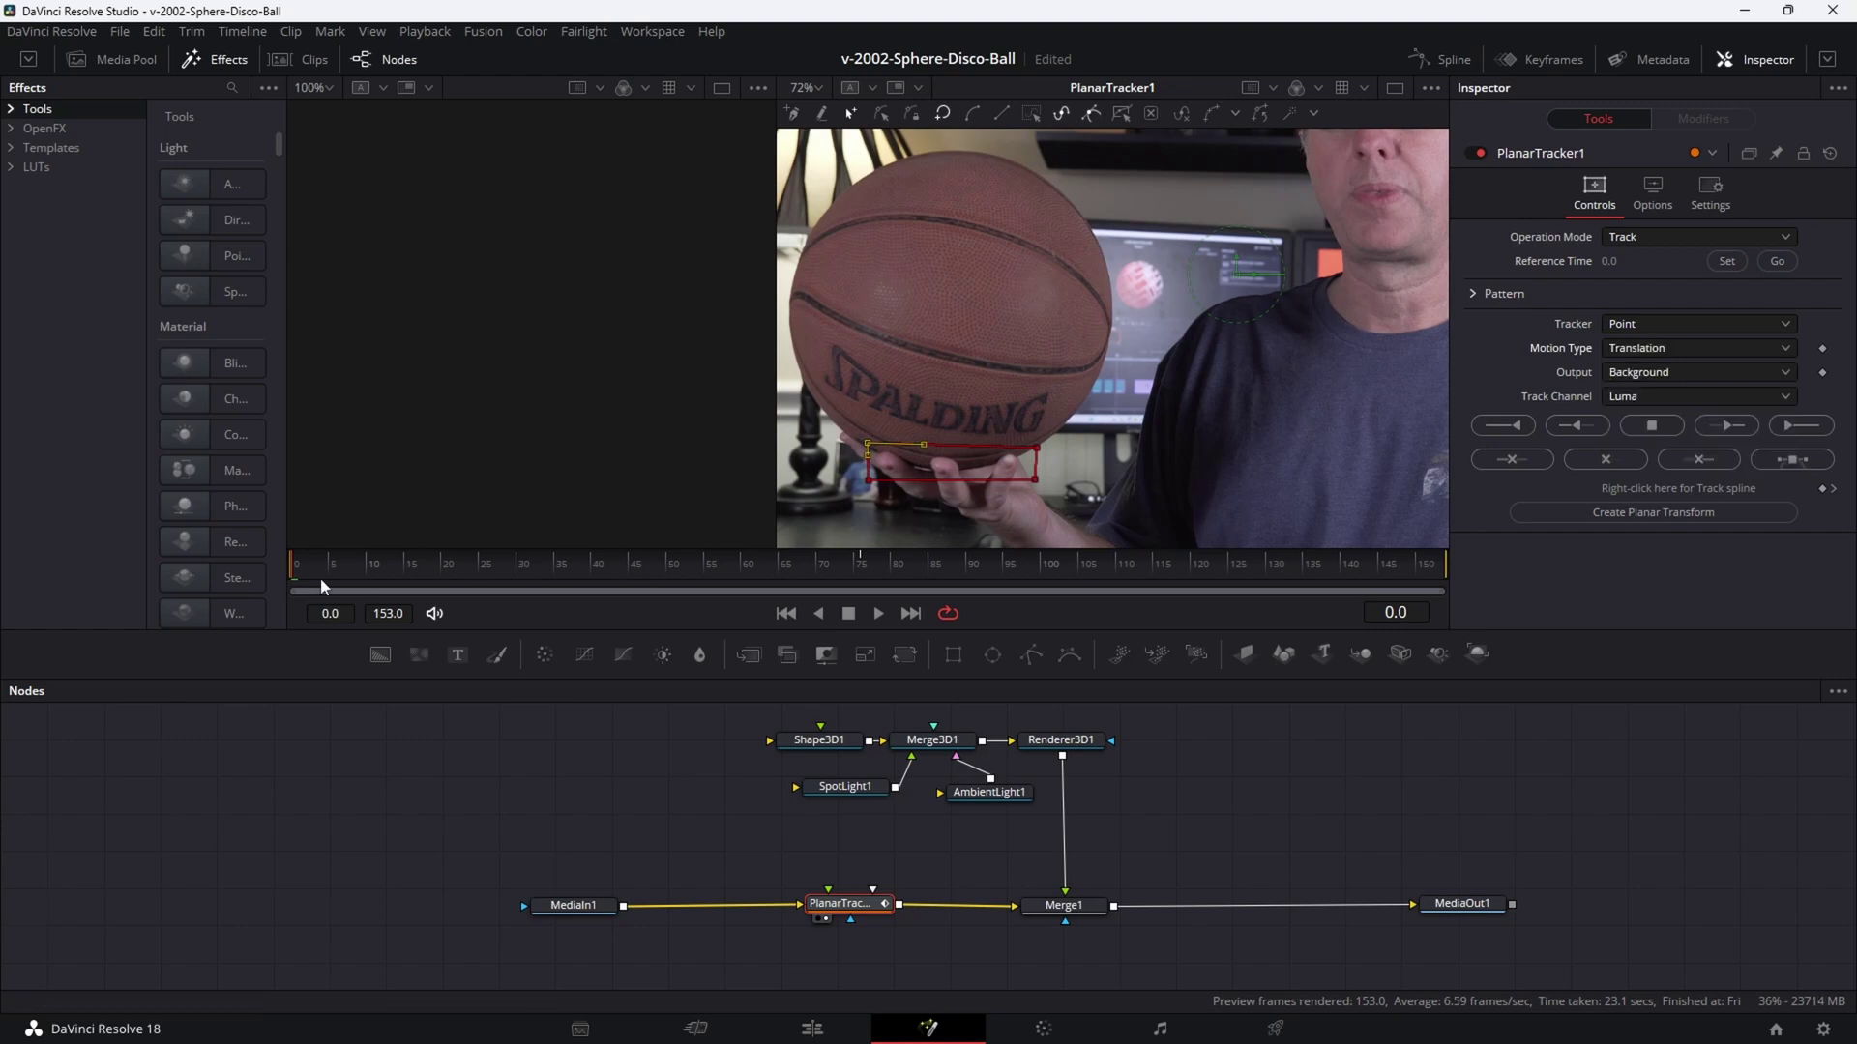
{"action": "left_click", "coordinate": [1801, 426]}
{"action": "left_click_drag", "start_coordinate": [805, 571], "coordinate": [636, 559]}
{"action": "scroll", "coordinate": [1167, 344], "scroll_direction": "down", "scroll_amount": 1}
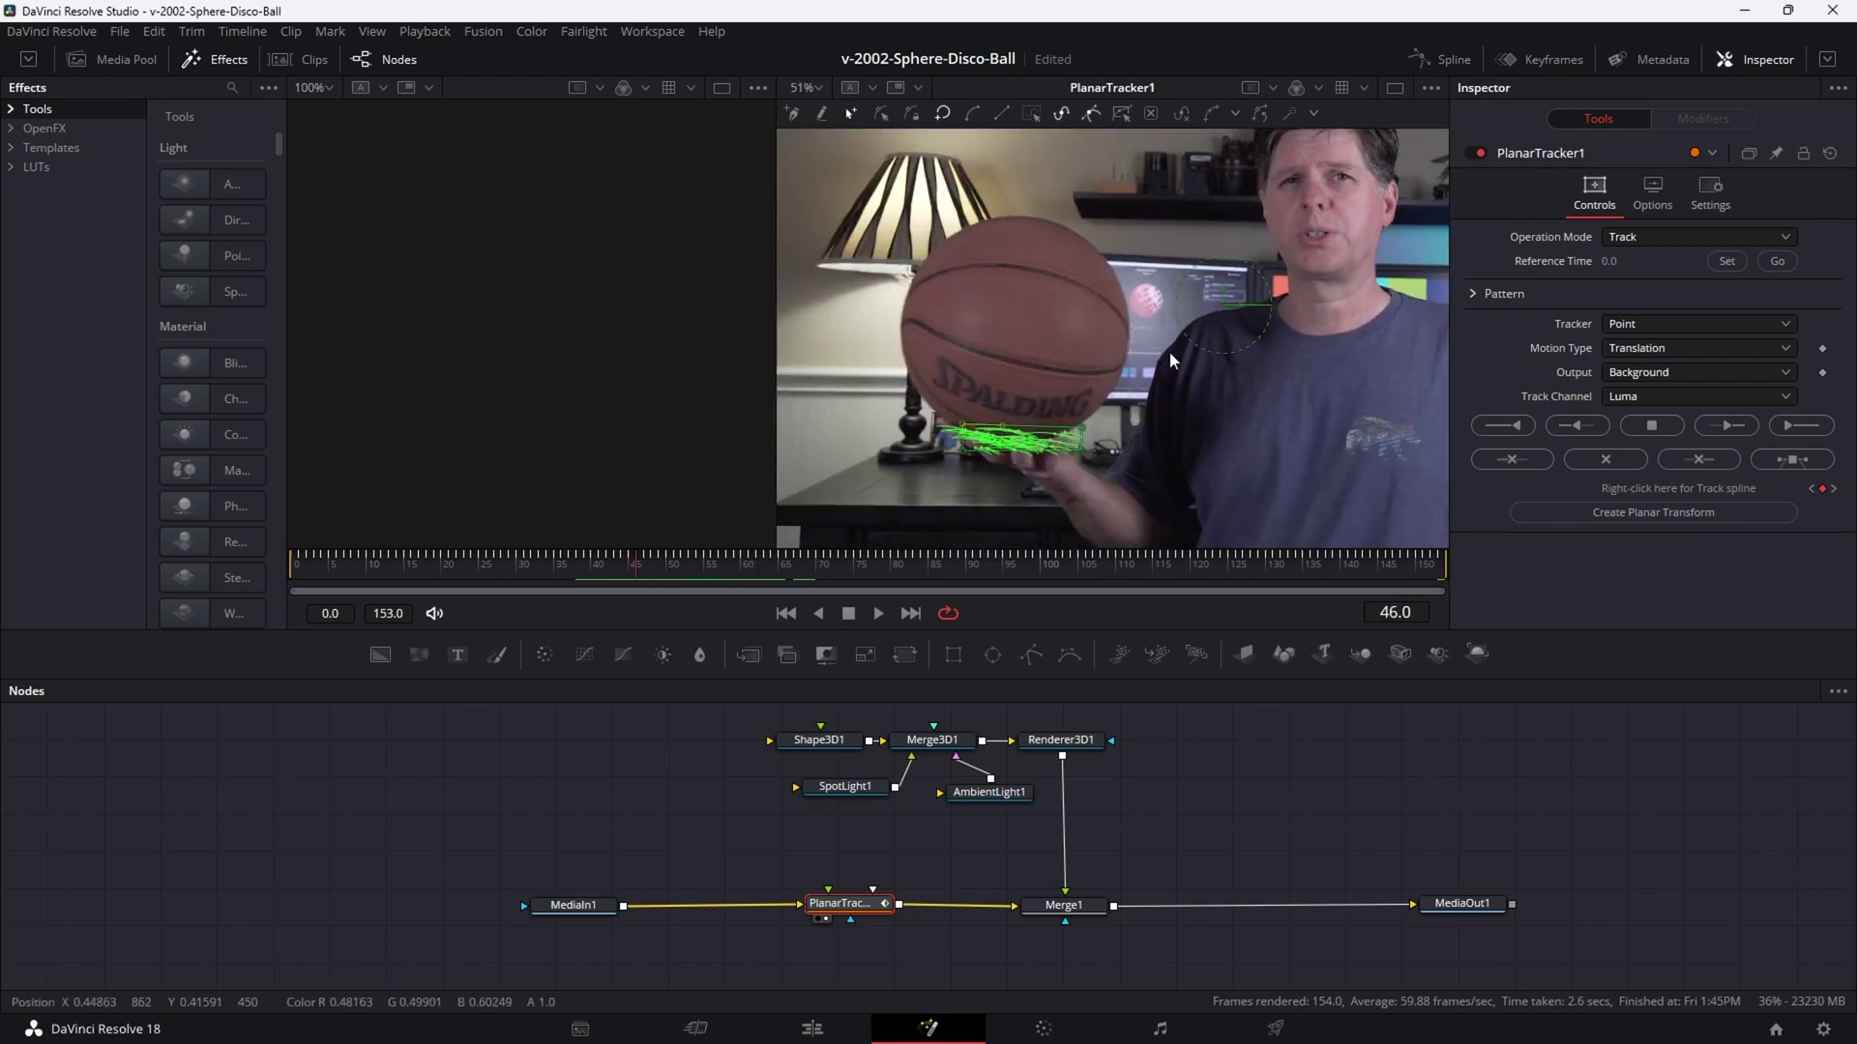
Display Merge1, create a Planar Transform from the tracker, and insert it between Renderer3D1 and Merge1.
{"action": "left_click", "coordinate": [1077, 905]}
{"action": "key", "text": "1"}
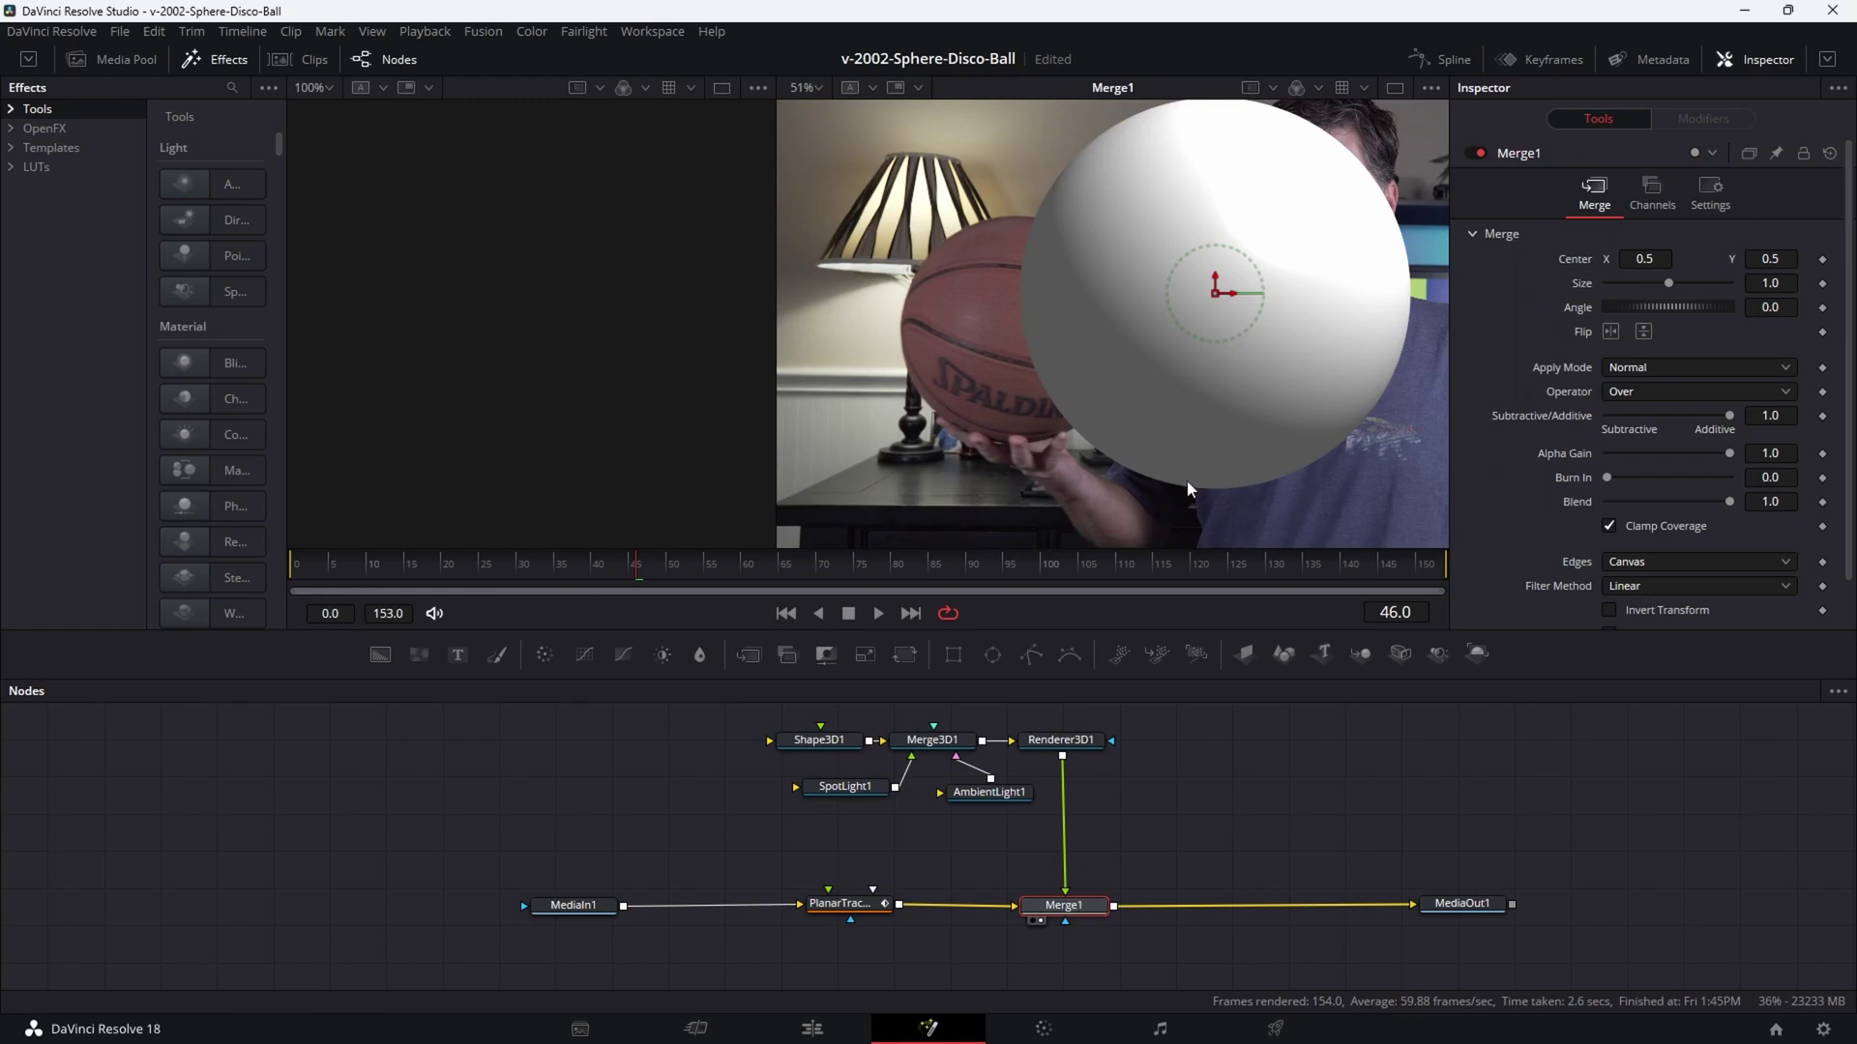
{"action": "left_click_drag", "start_coordinate": [862, 910], "coordinate": [786, 913]}
{"action": "left_click", "coordinate": [1519, 514]}
{"action": "left_click_drag", "start_coordinate": [561, 849], "coordinate": [1086, 834]}
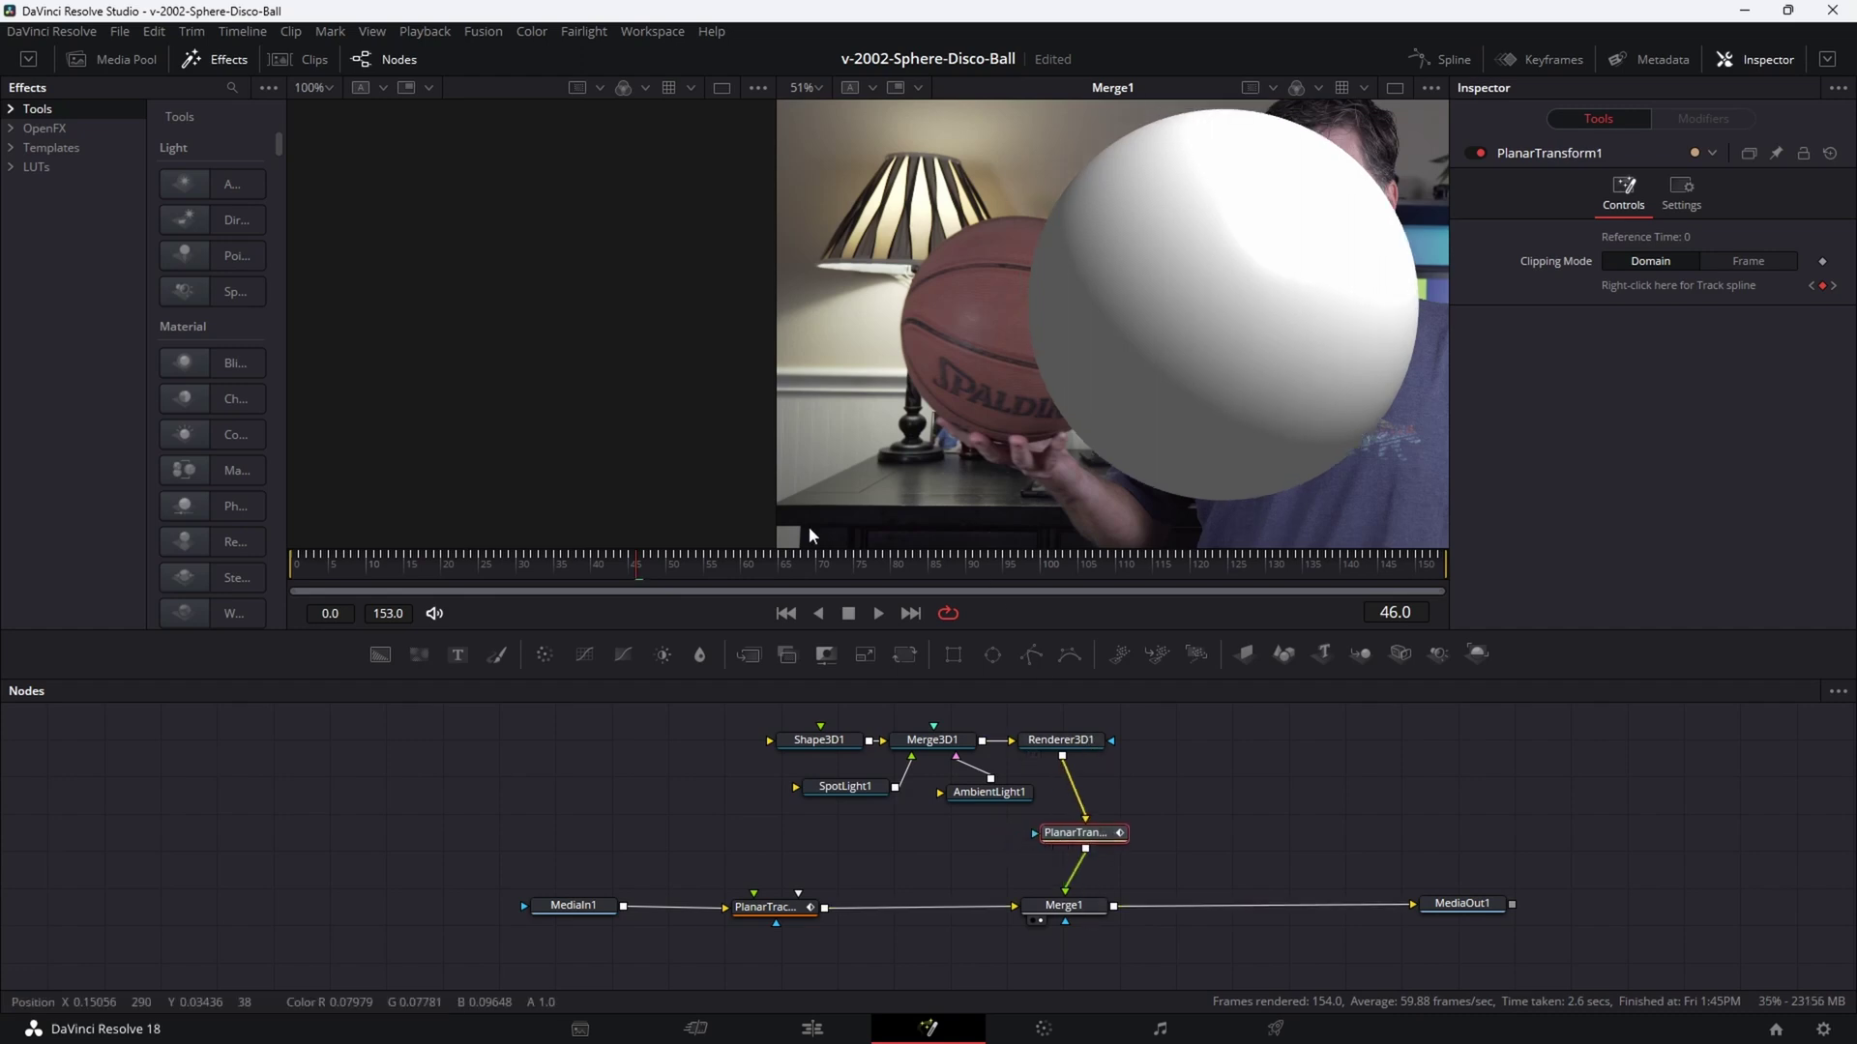
Play back the composite to check how the sphere follows the hand's motion.
{"action": "key", "text": "space"}
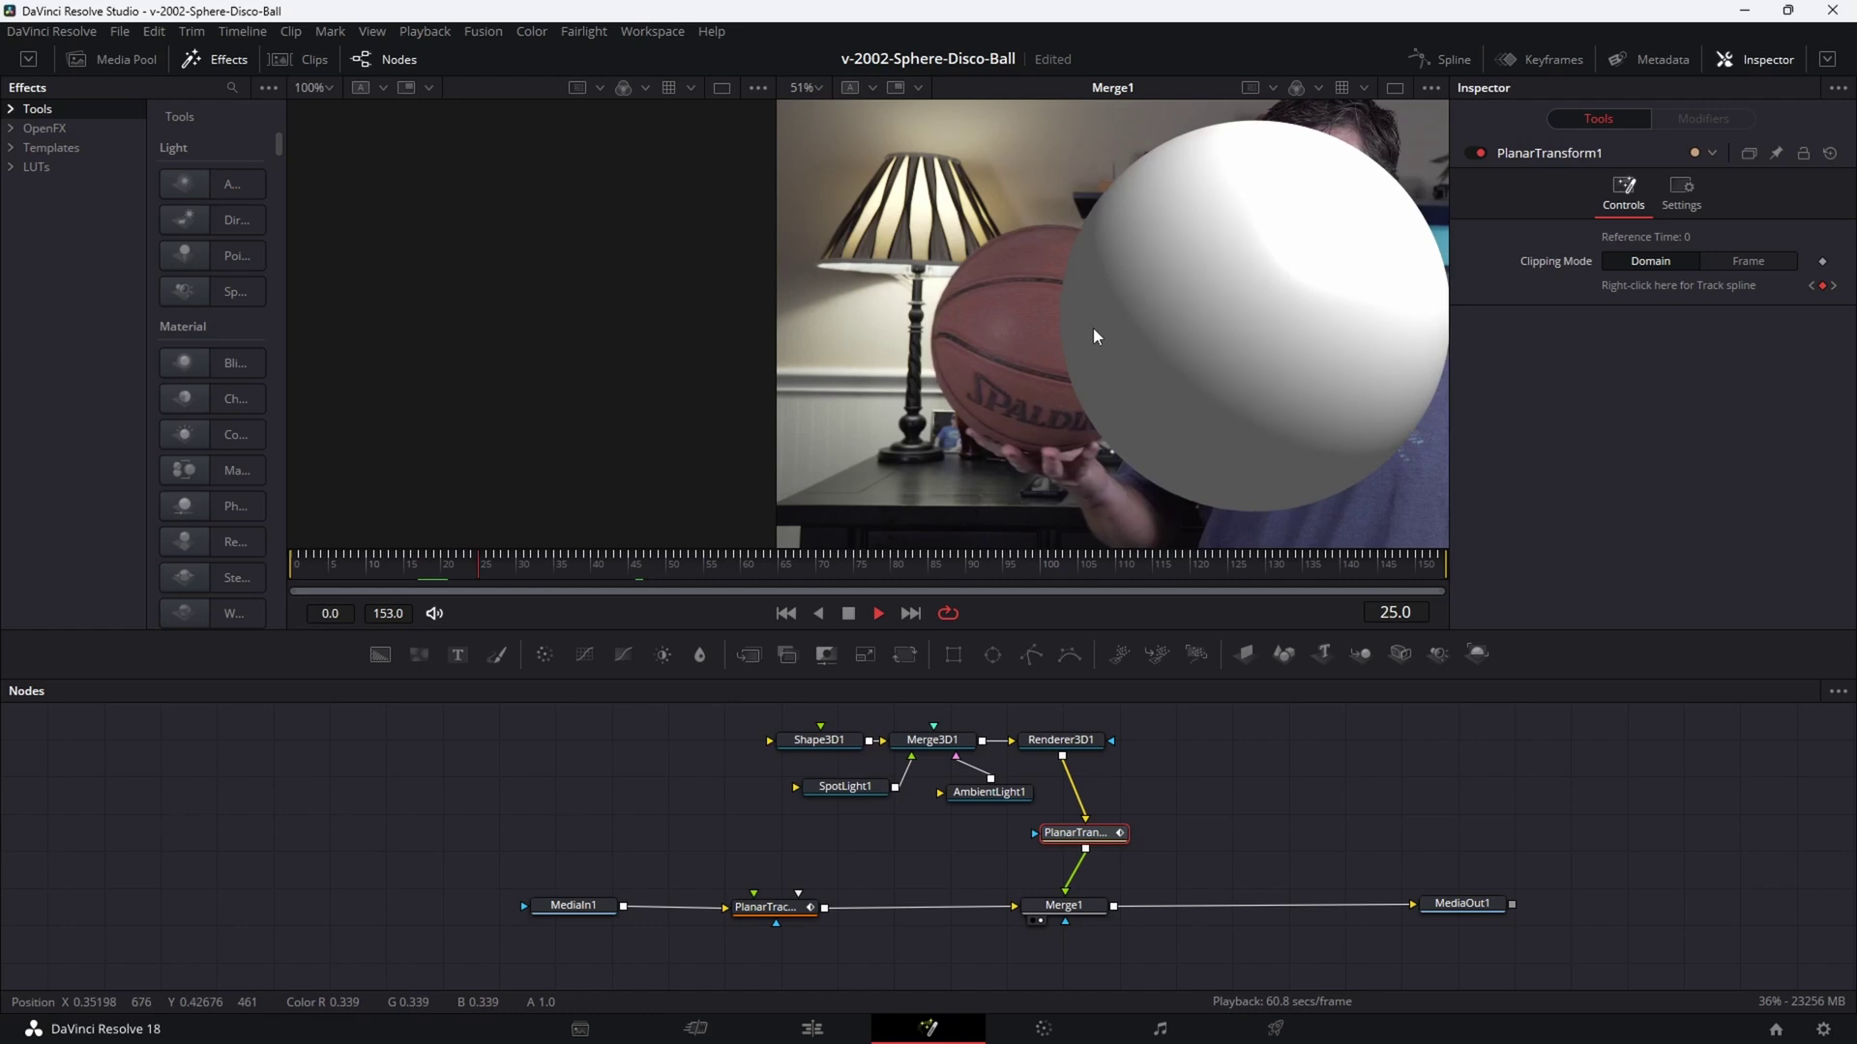
{"action": "scroll", "coordinate": [1201, 316], "scroll_direction": "down", "scroll_amount": 2}
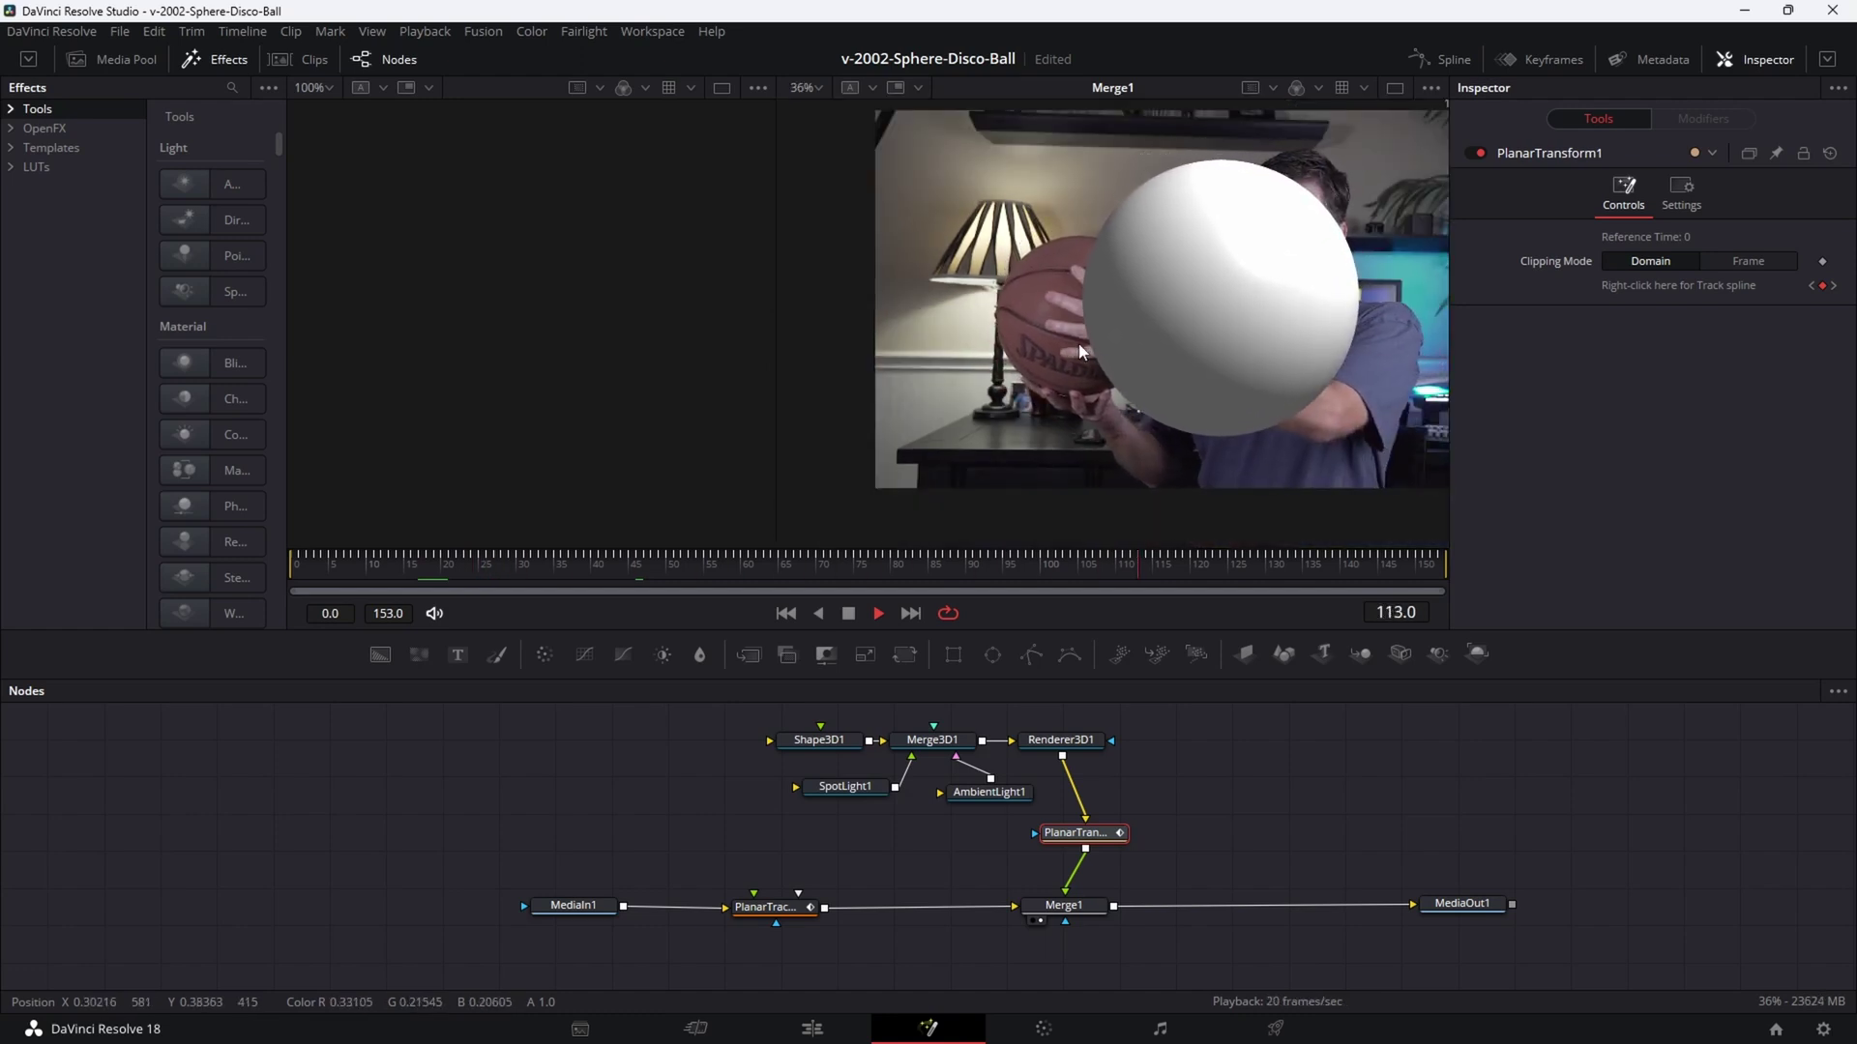
{"action": "key", "text": "space"}
{"action": "left_click", "coordinate": [455, 567]}
{"action": "key", "text": "space"}
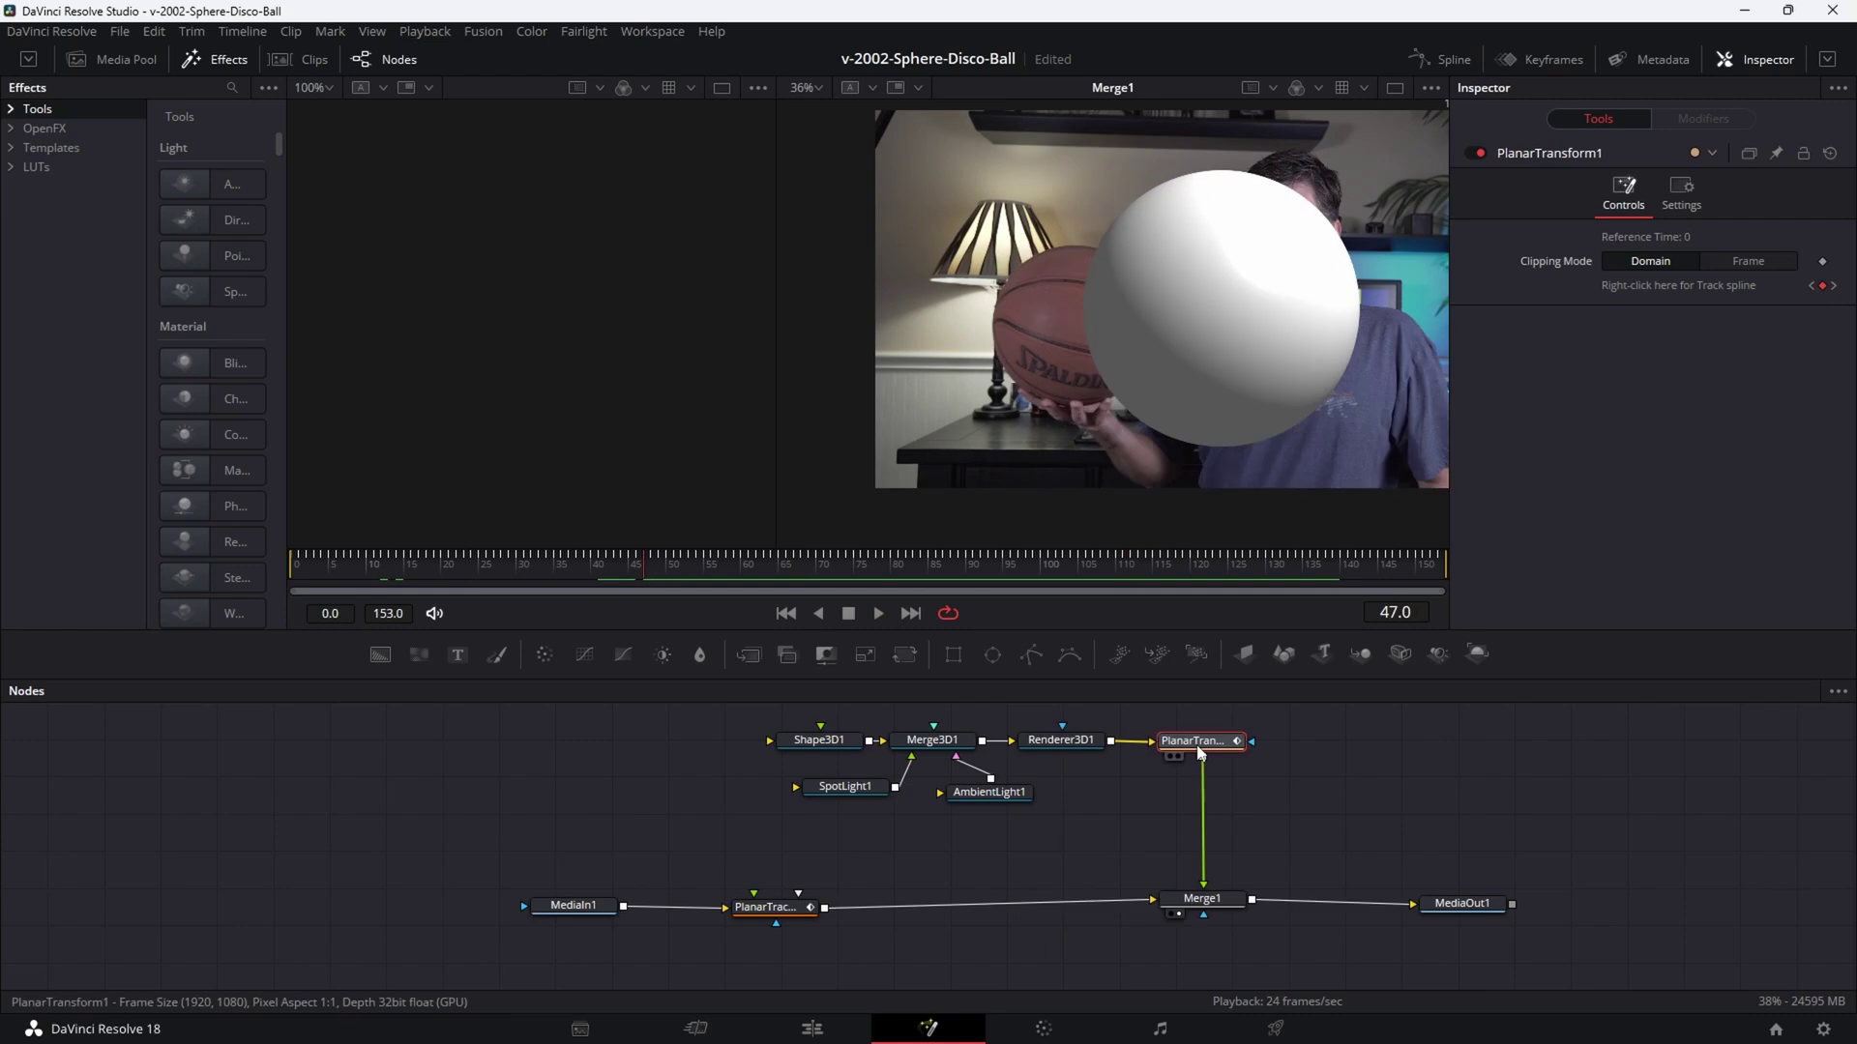
Insert a Transform node between PlanarTransform1 and Merge1, scale the sphere to 0.527, and move it over the basketball.
{"action": "left_click", "coordinate": [907, 659]}
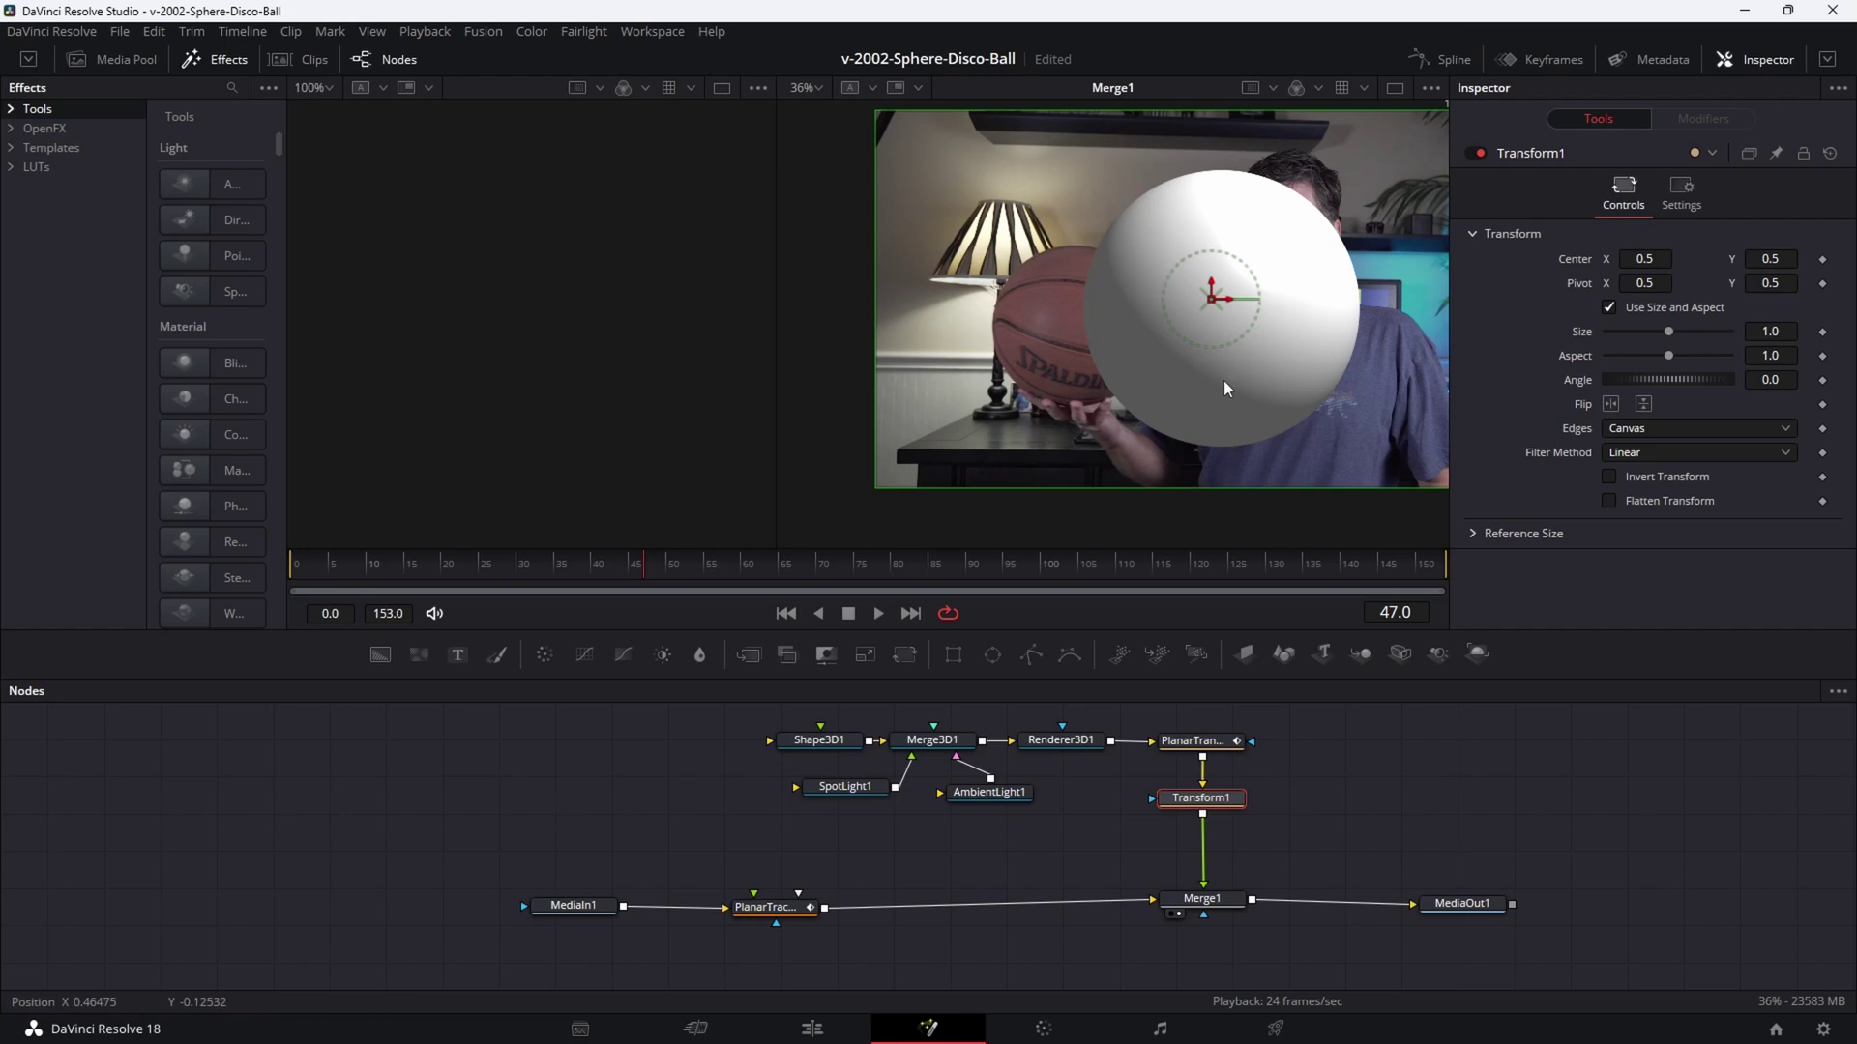
{"action": "left_click_drag", "start_coordinate": [1668, 331], "coordinate": [1650, 332]}
{"action": "left_click_drag", "start_coordinate": [1211, 308], "coordinate": [1073, 321]}
{"action": "left_click_drag", "start_coordinate": [1759, 325], "coordinate": [1345, 325]}
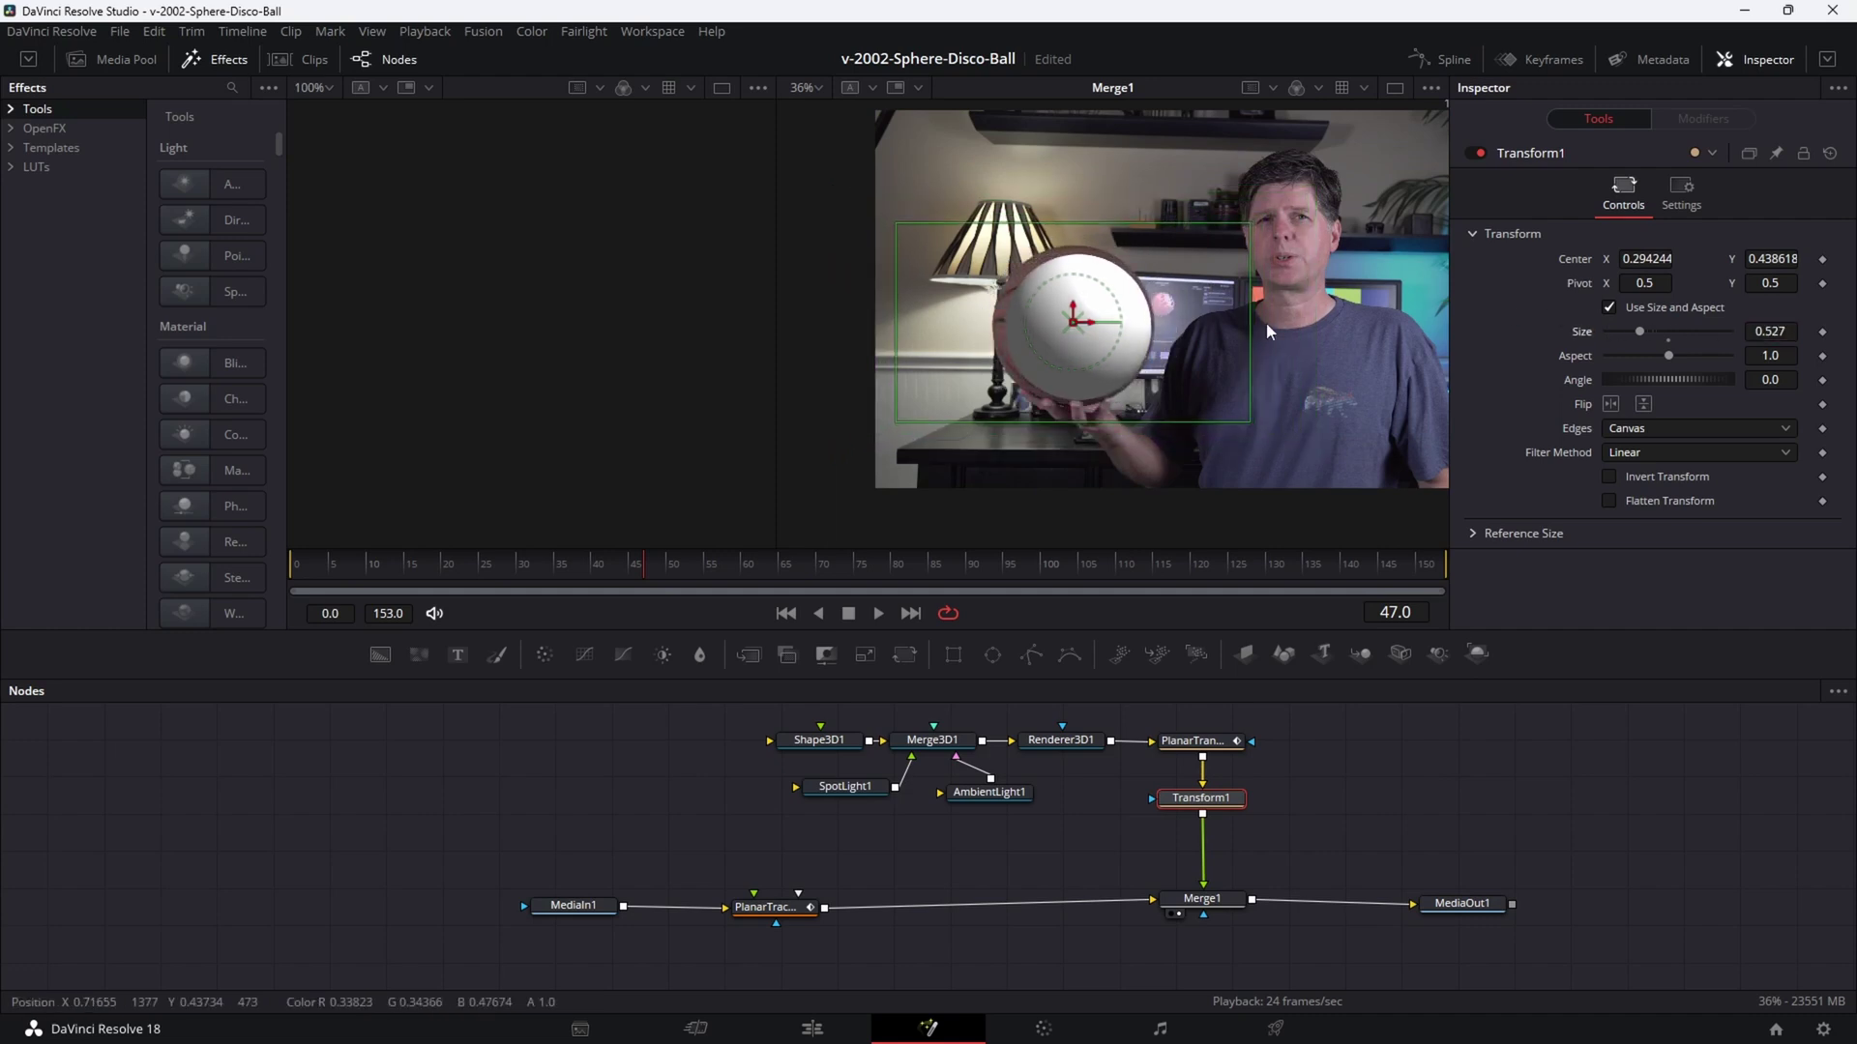
{"action": "left_click_drag", "start_coordinate": [1078, 329], "coordinate": [1070, 327]}
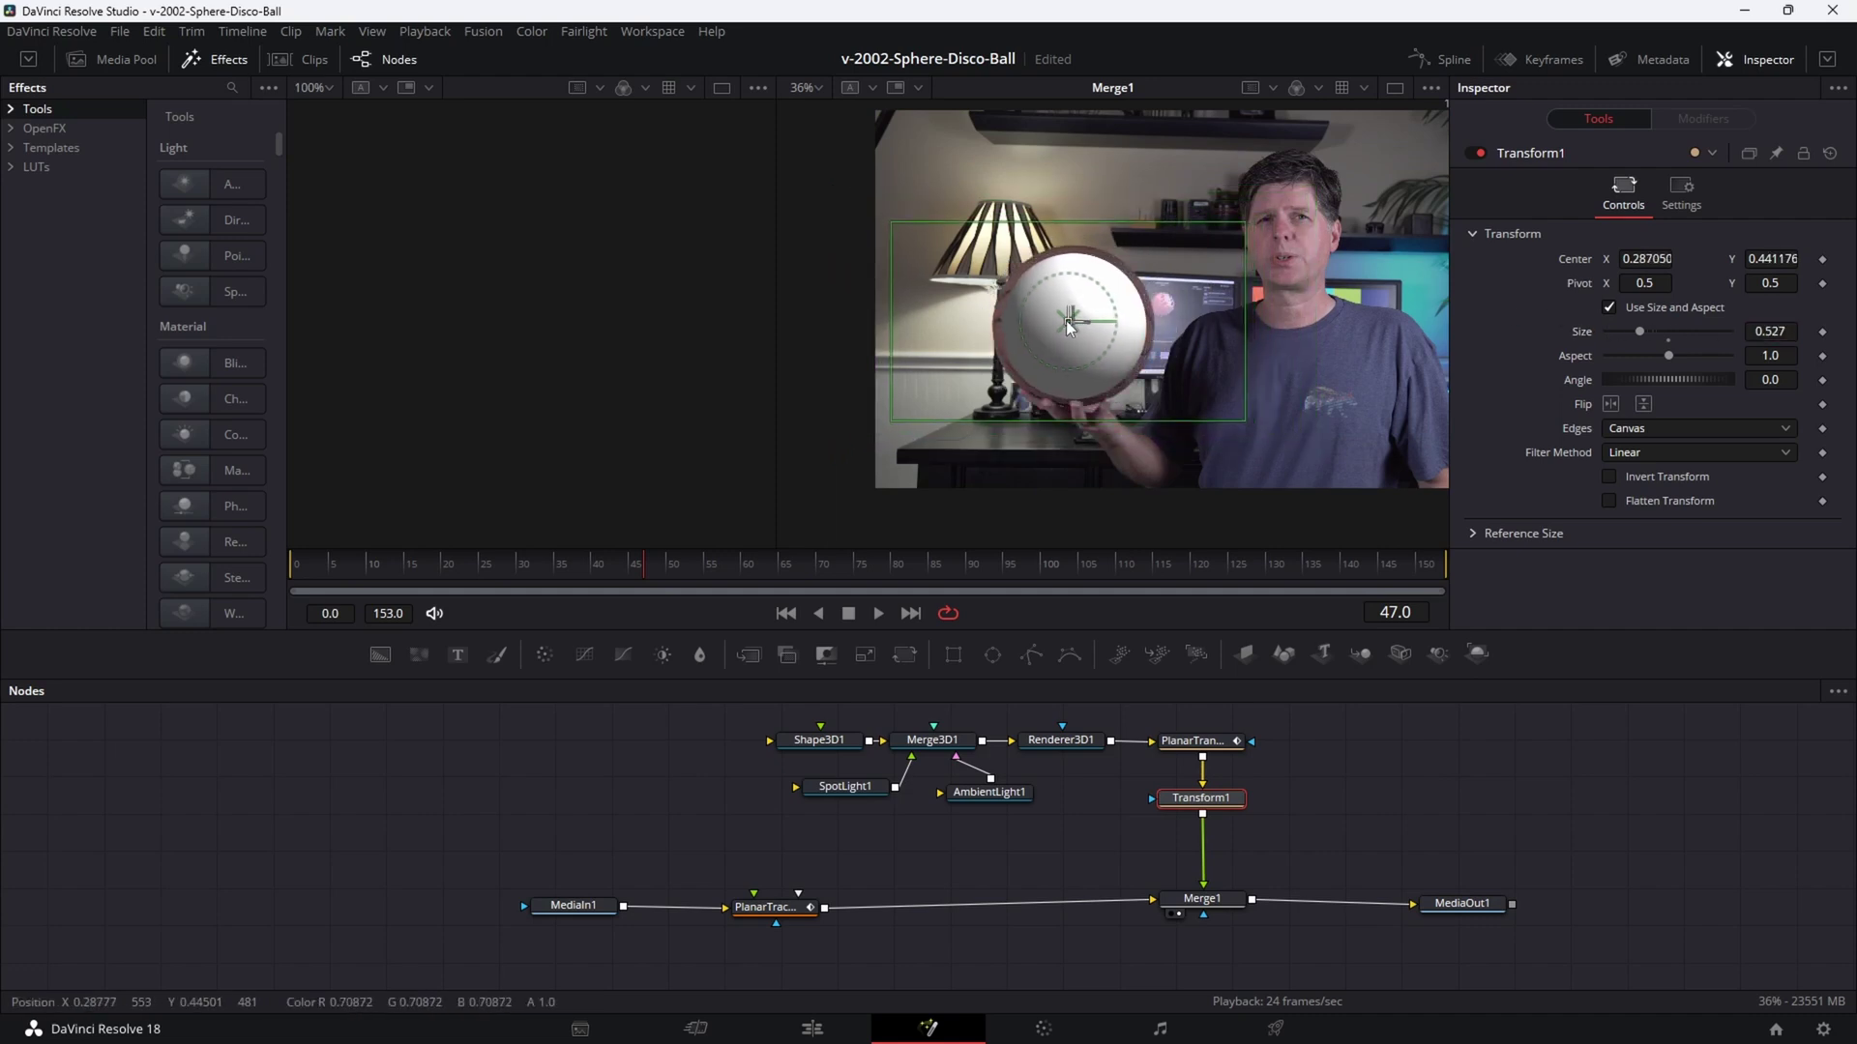
Fine-tune Transform1 to size 0.587 and center X 0.28585, Y 0.443476 so the sphere covers the basketball.
{"action": "left_click_drag", "start_coordinate": [1765, 329], "coordinate": [1787, 329]}
{"action": "scroll", "coordinate": [1020, 323], "scroll_direction": "up", "scroll_amount": 5}
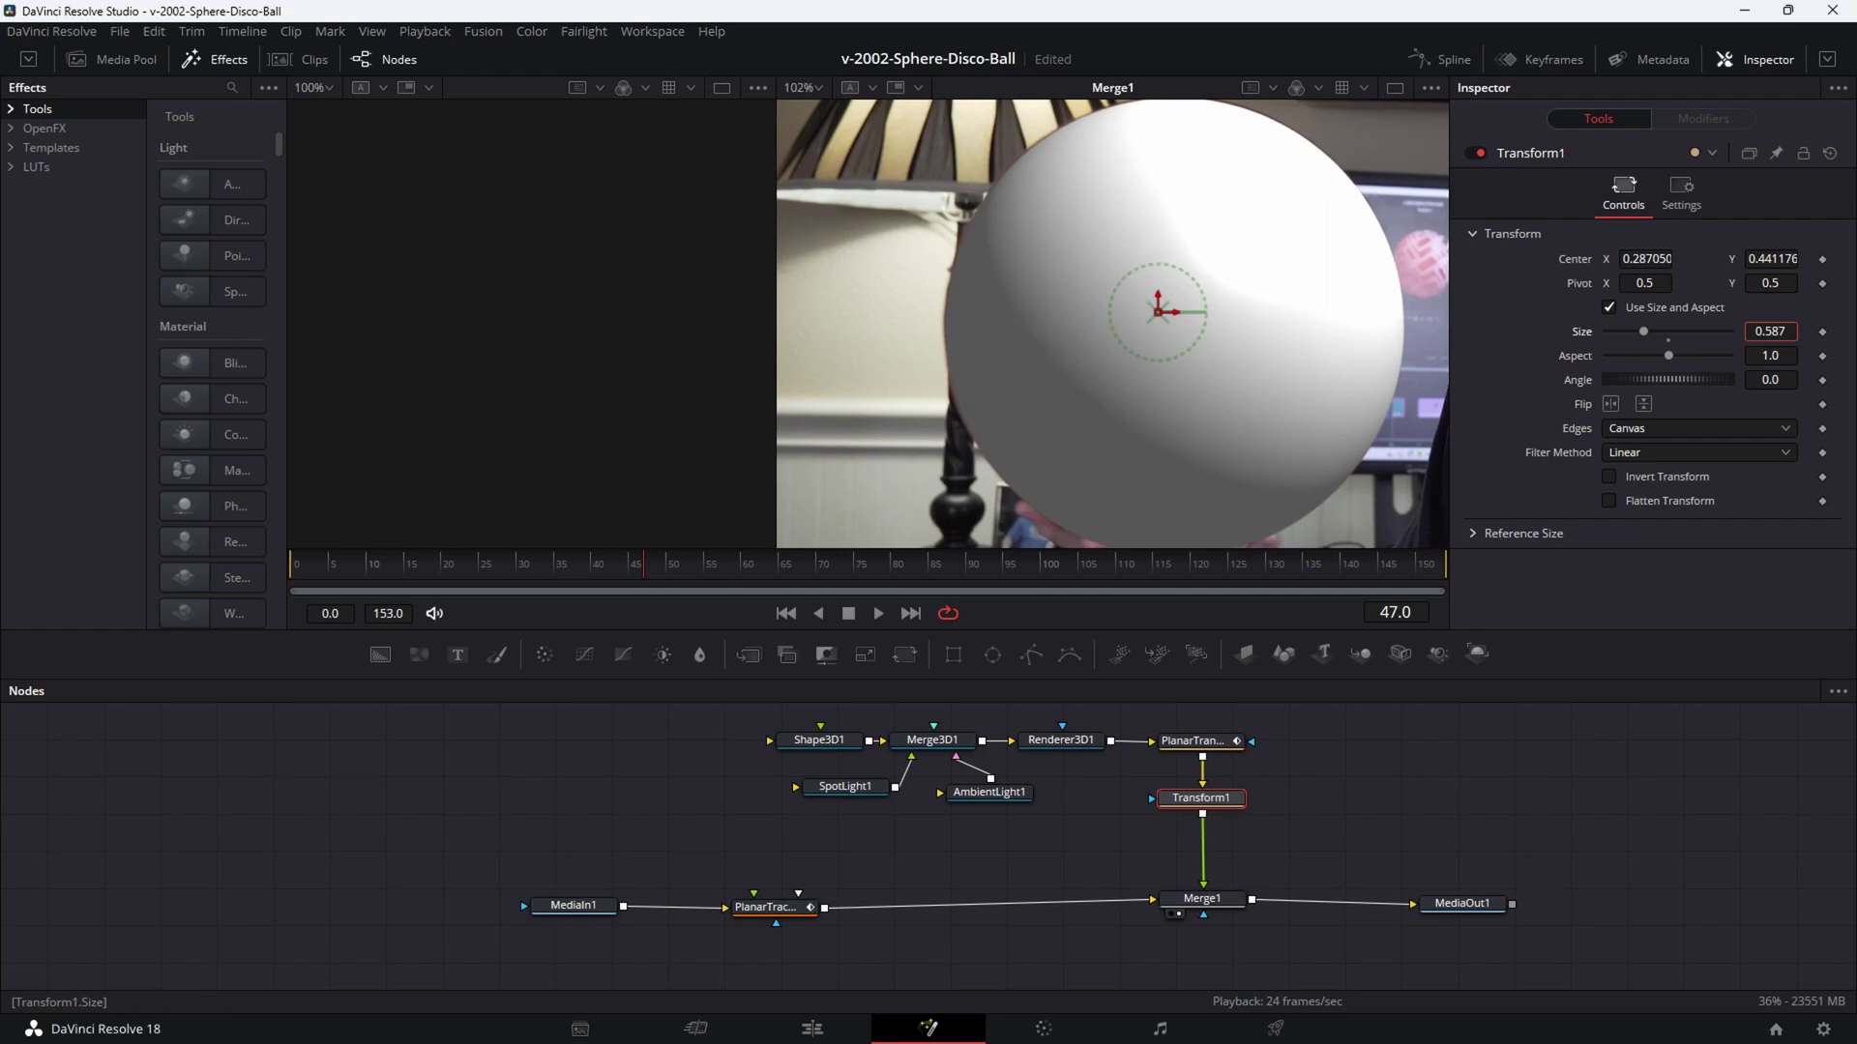
{"action": "left_click_drag", "start_coordinate": [1770, 259], "coordinate": [1776, 258]}
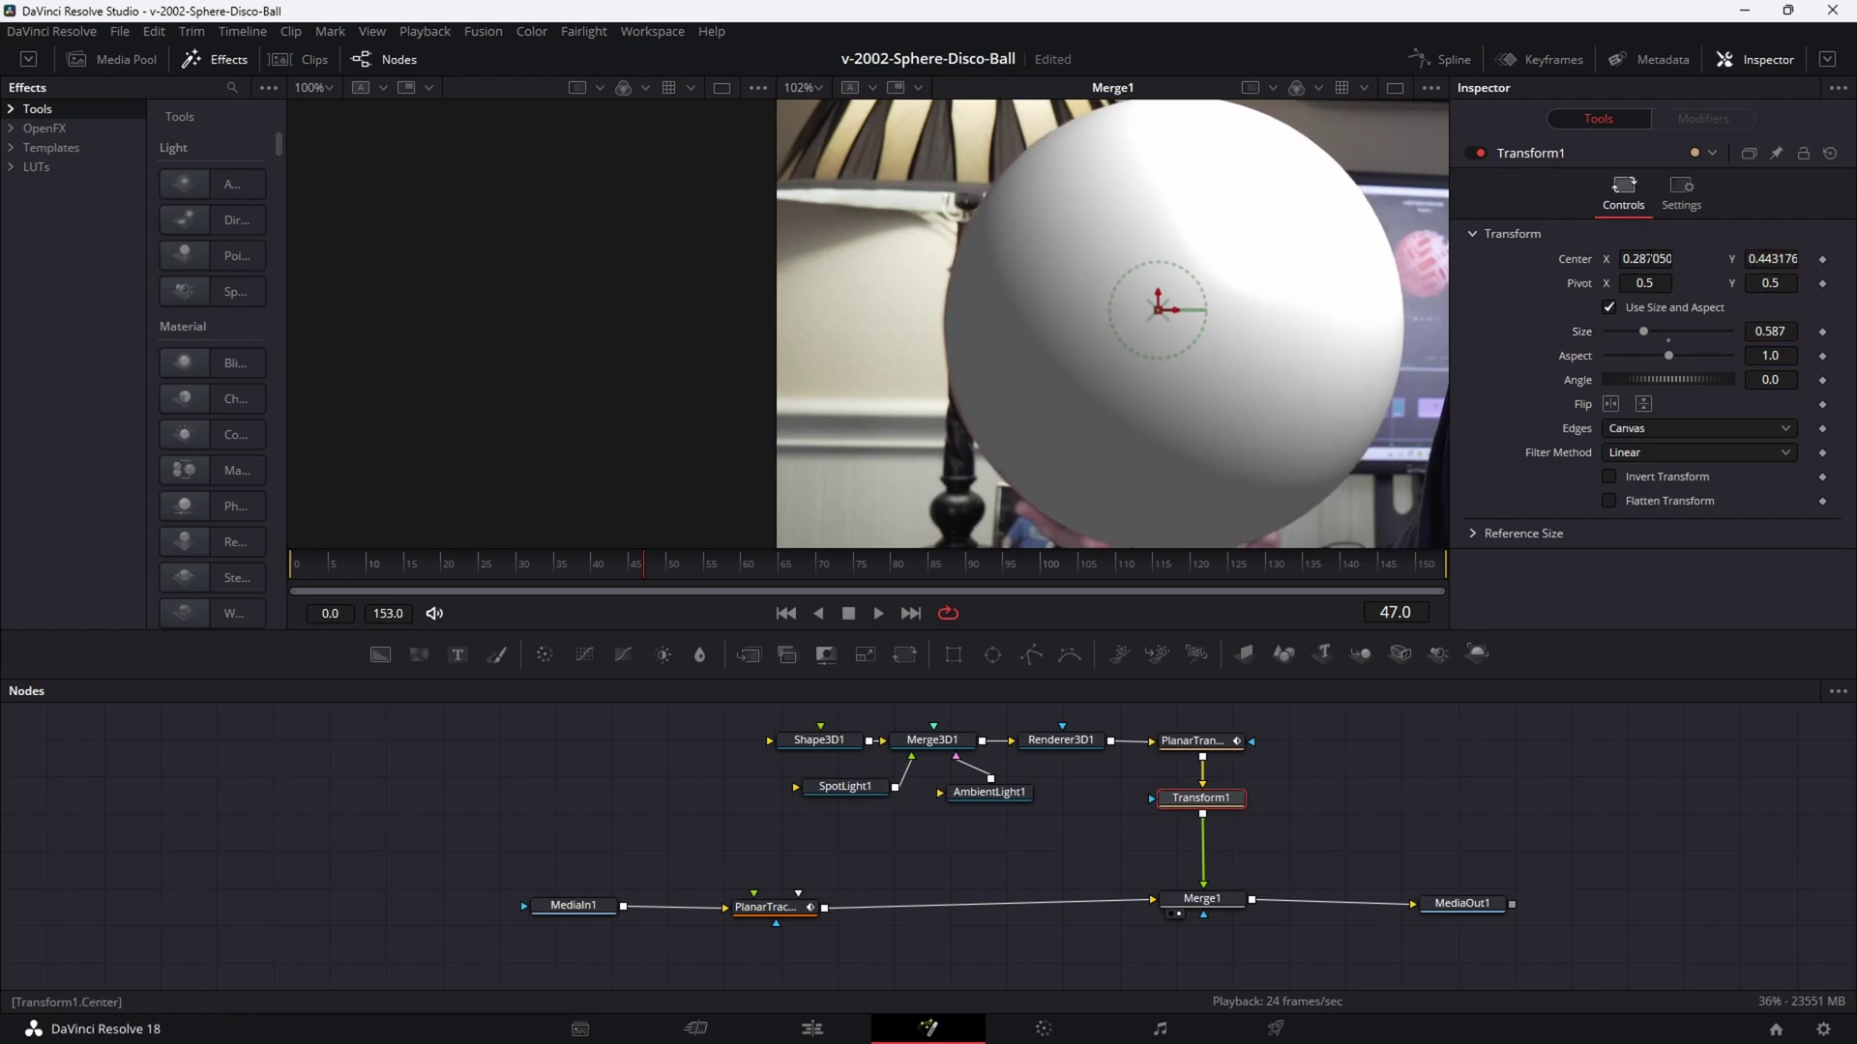
{"action": "left_click_drag", "start_coordinate": [1645, 258], "coordinate": [1645, 258]}
{"action": "left_click_drag", "start_coordinate": [1649, 258], "coordinate": [1646, 259]}
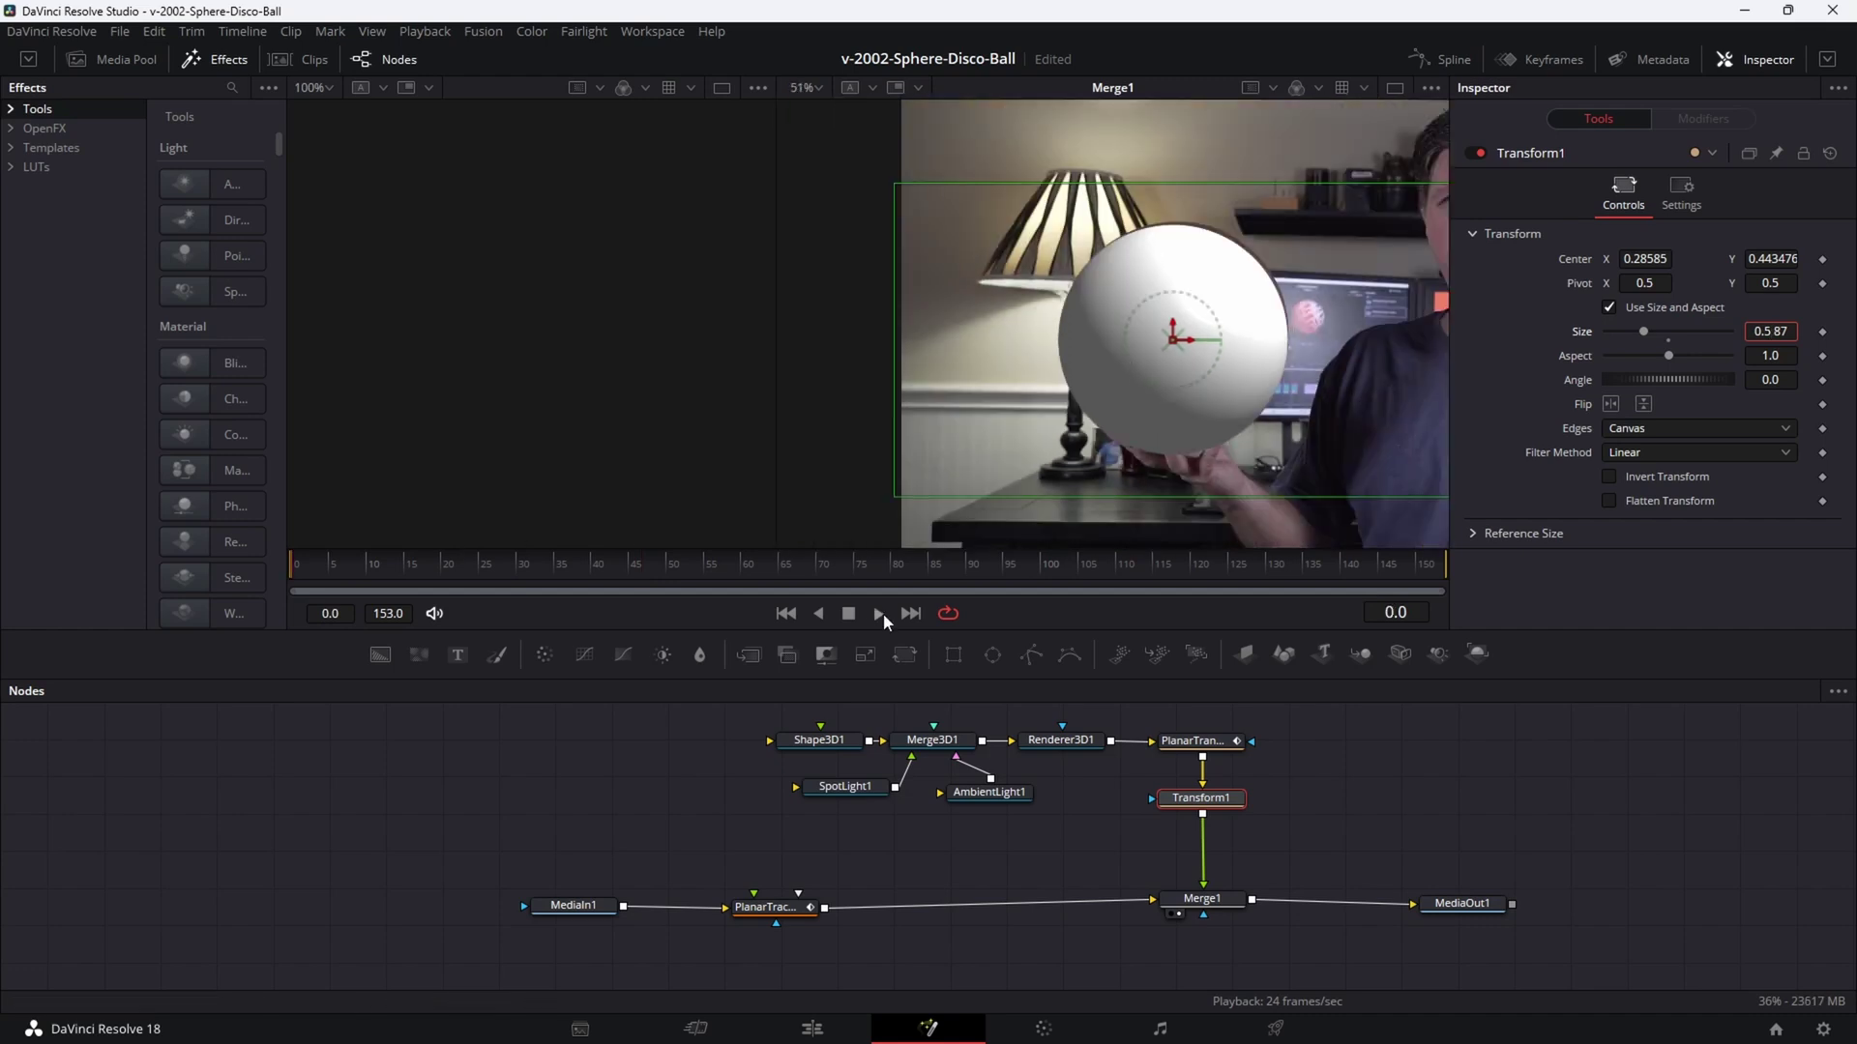
Play back the clip to check the sphere's alignment with the basketball over time.
{"action": "left_click", "coordinate": [879, 614]}
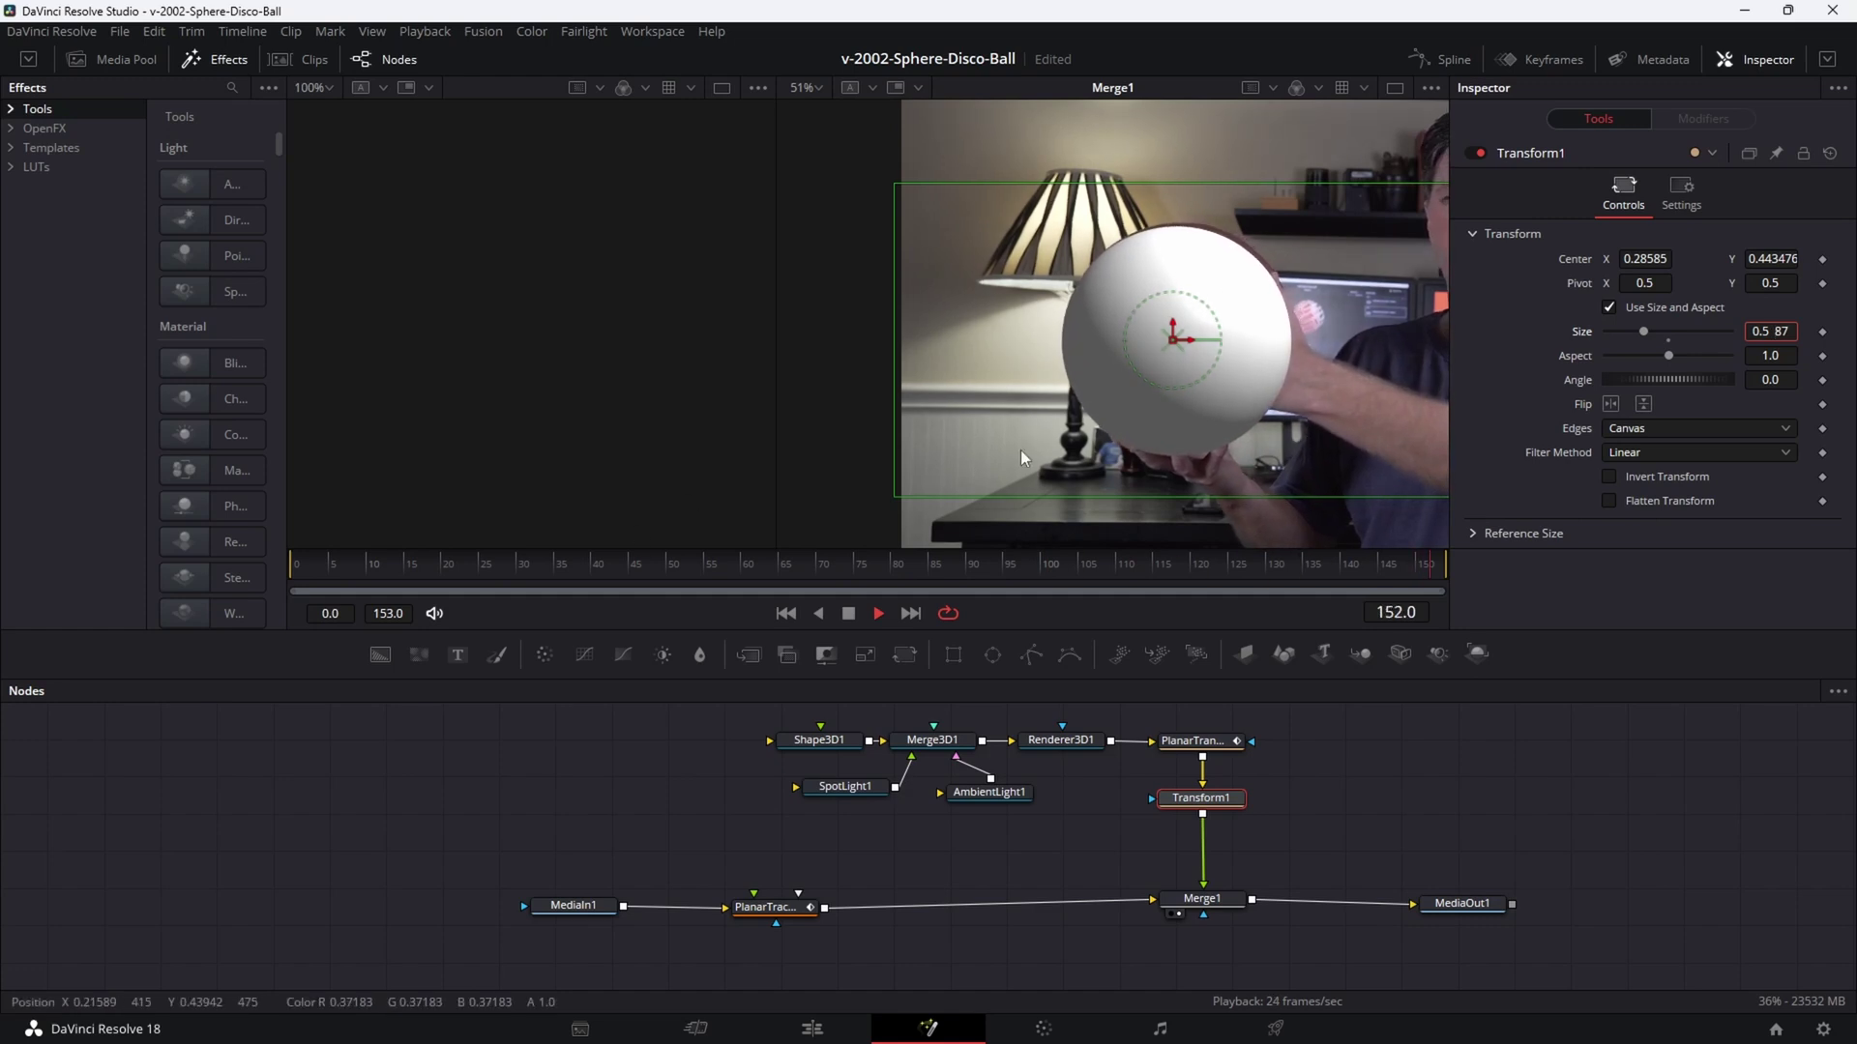
{"action": "scroll", "coordinate": [1095, 344], "scroll_direction": "up", "scroll_amount": 2}
{"action": "key", "text": "space"}
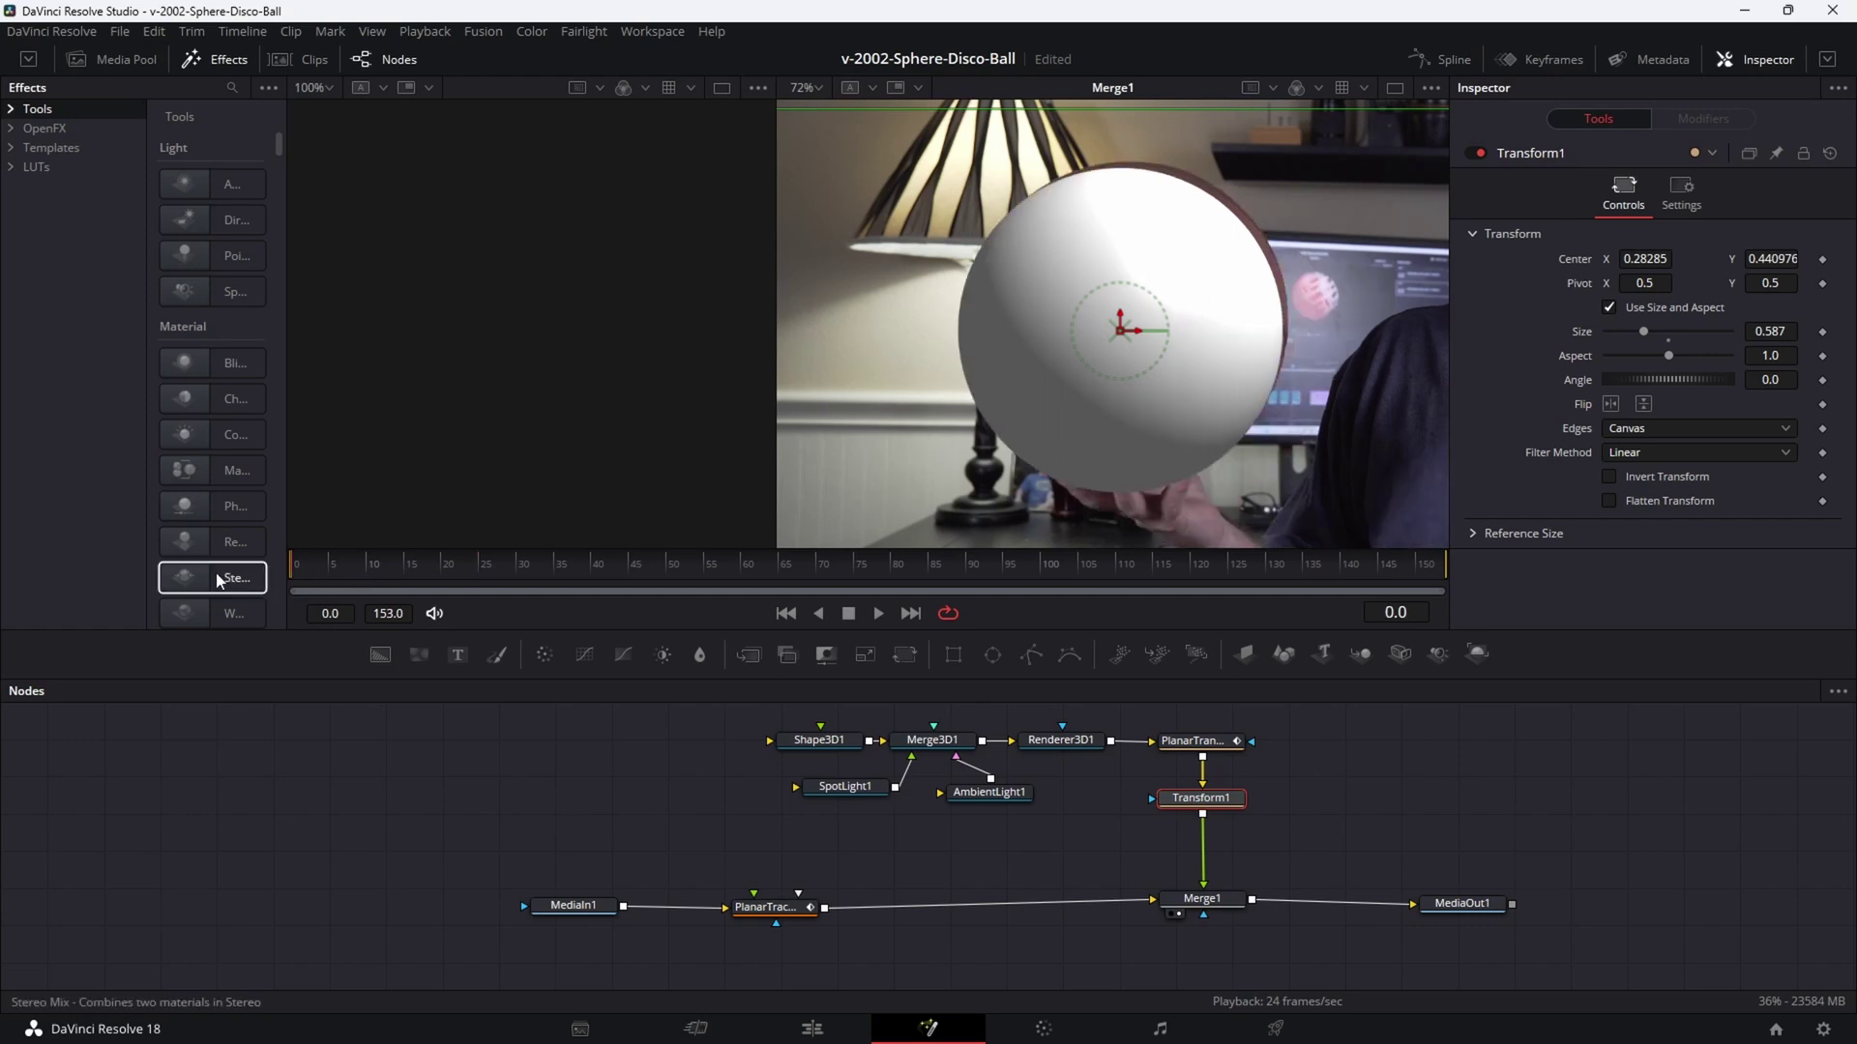
Keyframe Transform1's center at X 0.28285, Y 0.440976 and its size at 0.587 on frame 0.
{"action": "left_click", "coordinate": [1823, 261]}
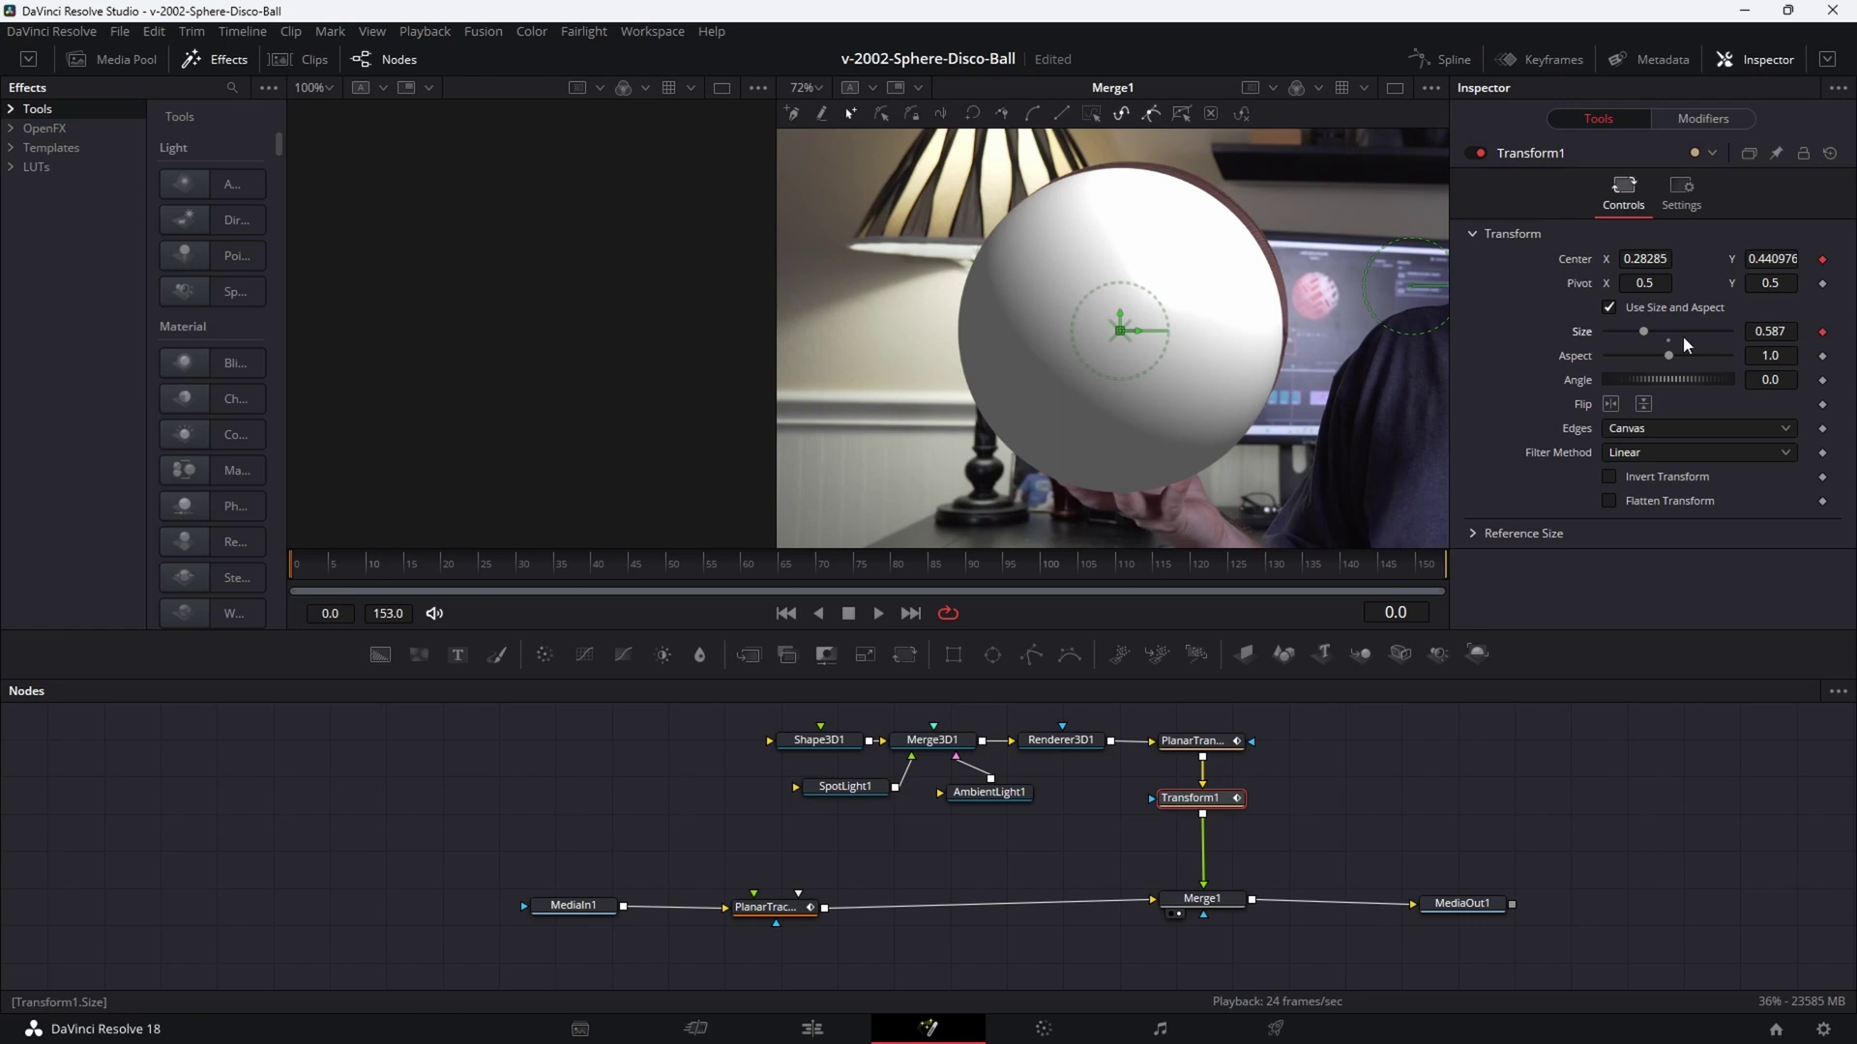
Keyframe Transform1's center at X 0.29395, Y 0.448576 on frame 11 so the sphere covers the basketball.
{"action": "left_click_drag", "start_coordinate": [1777, 259], "coordinate": [1837, 259]}
{"action": "left_click_drag", "start_coordinate": [1635, 260], "coordinate": [1788, 259]}
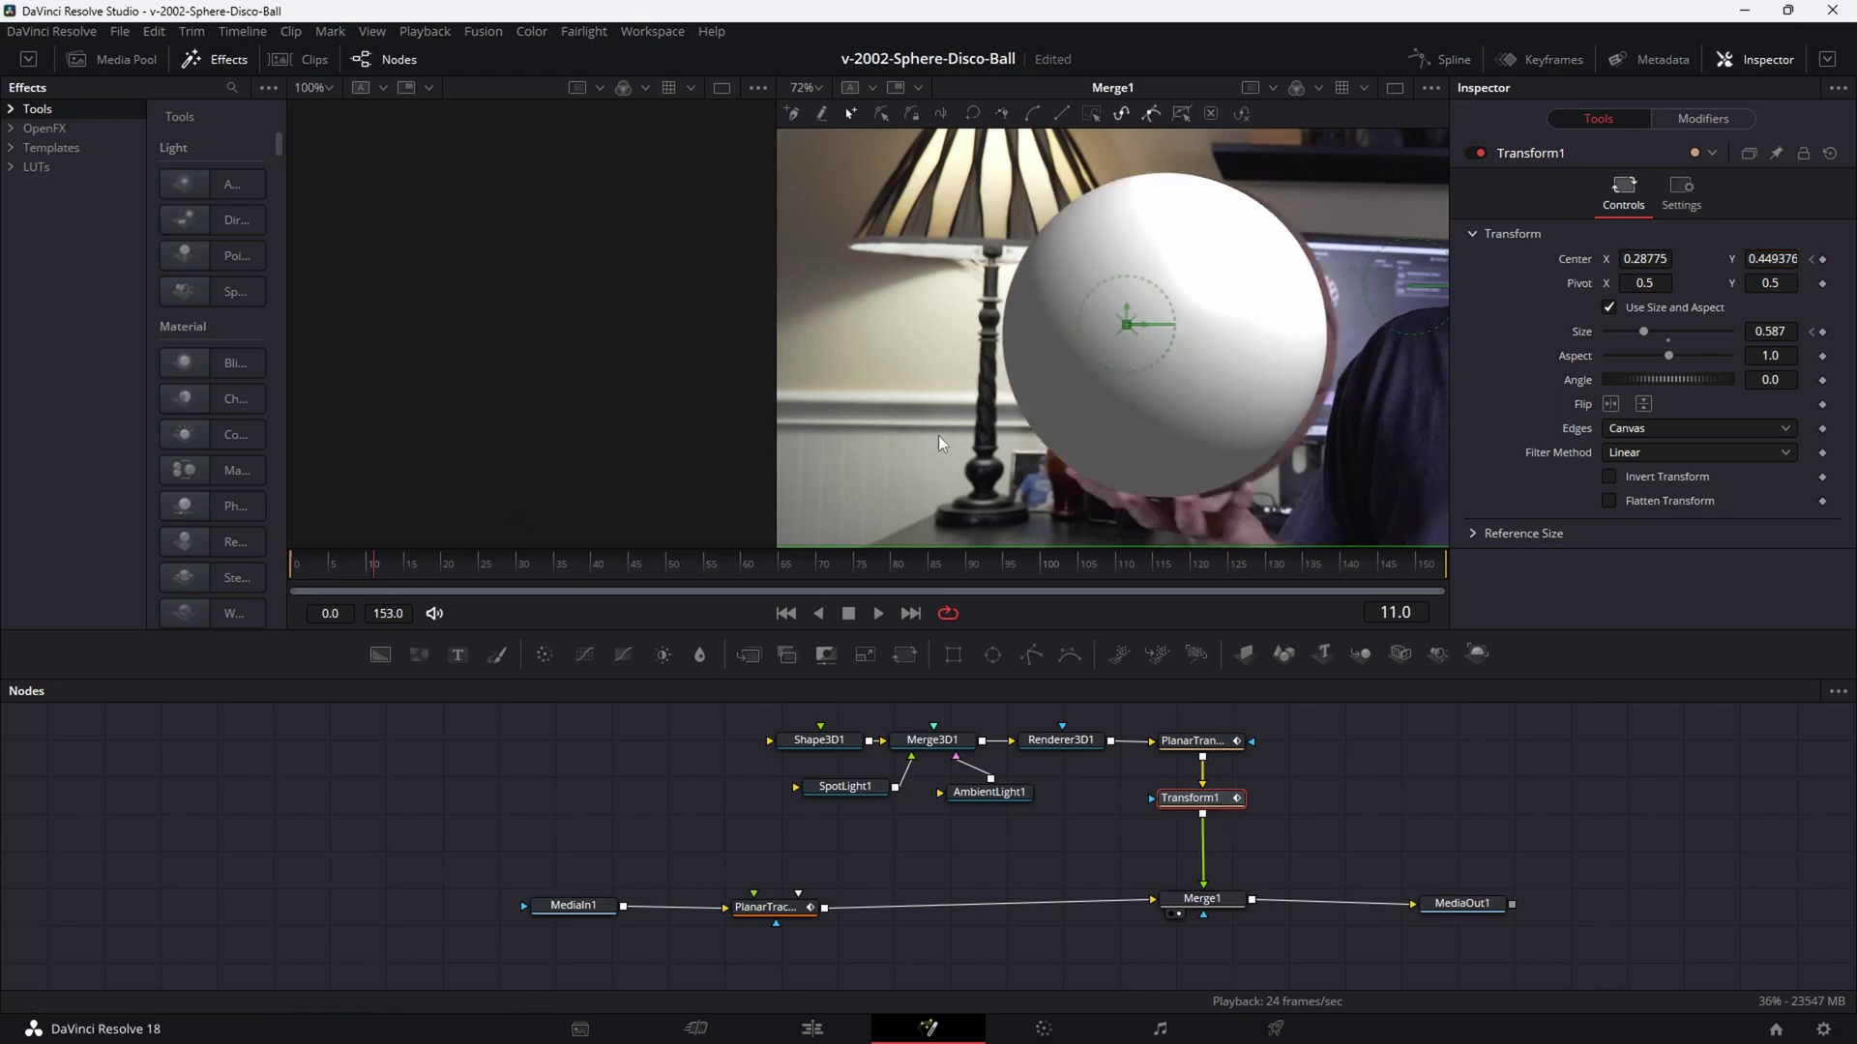
{"action": "left_click_drag", "start_coordinate": [1644, 258], "coordinate": [1665, 258]}
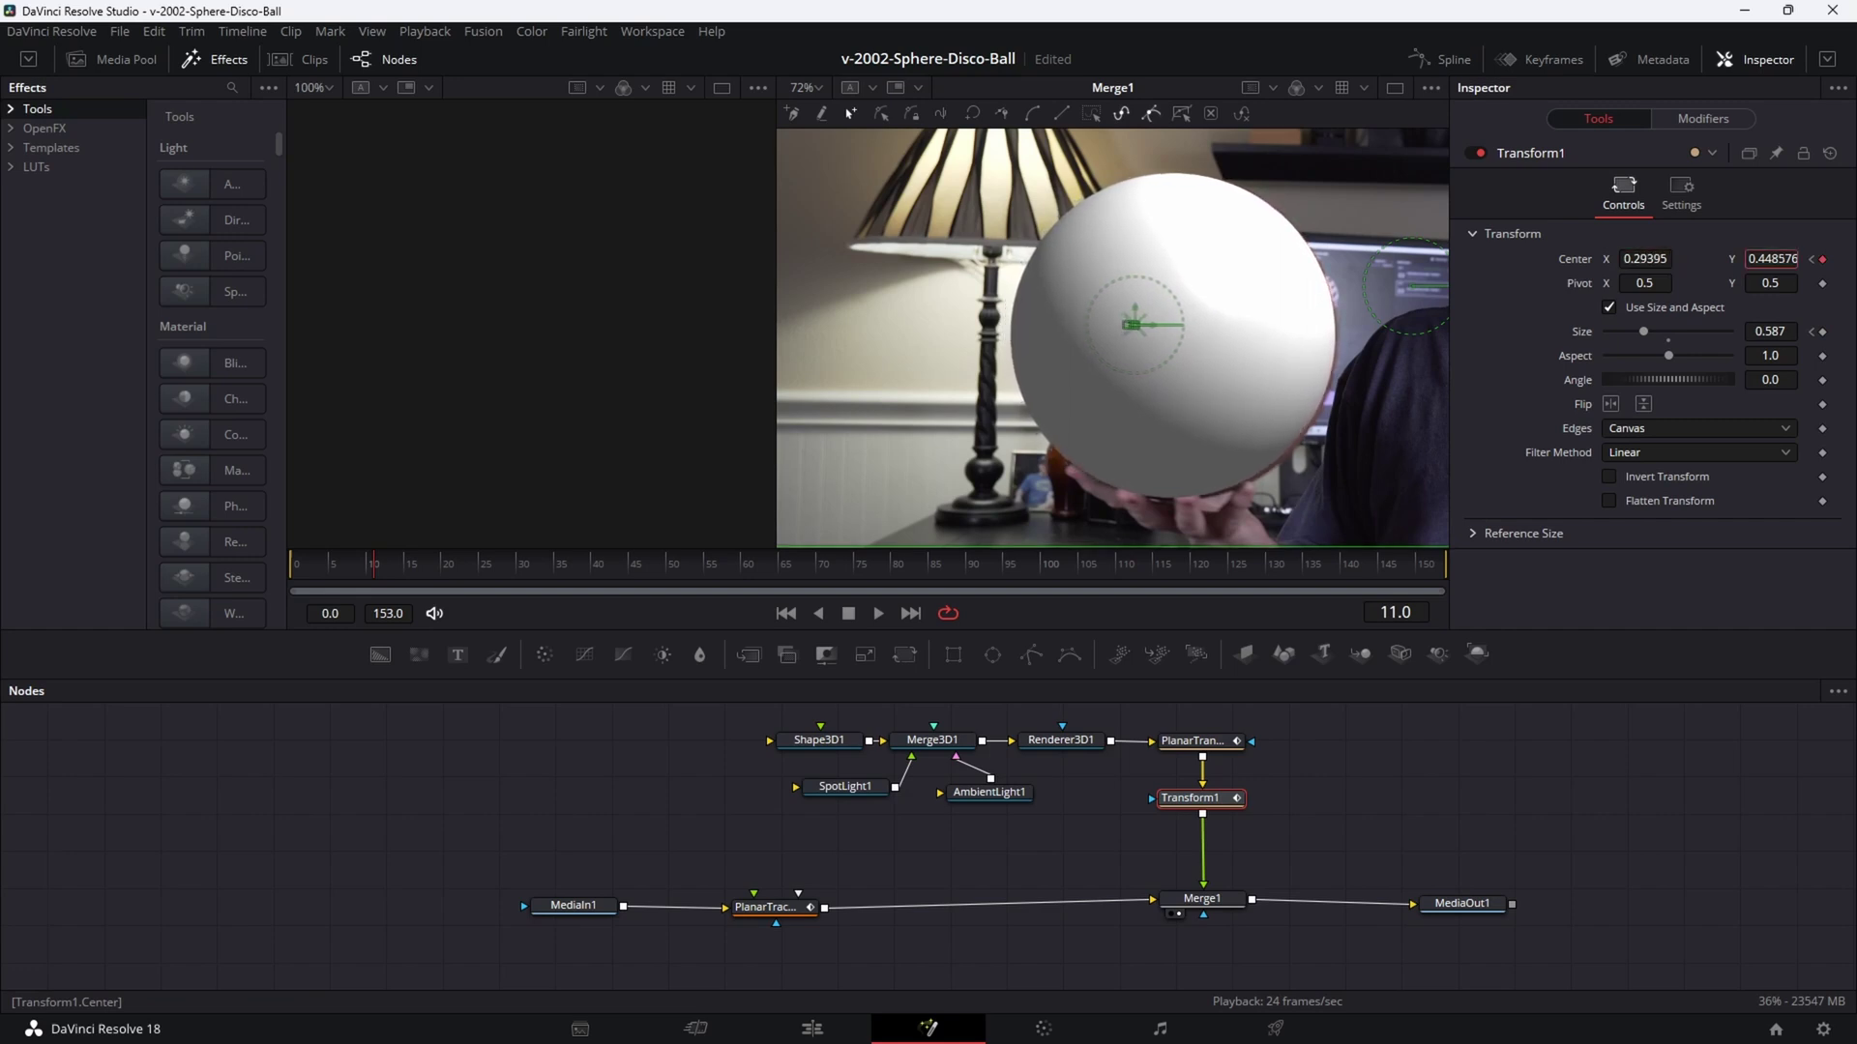
Keyframe Transform1's center at X 0.29695, Y 0.440576 on frame 24 and keep realigning the sphere on frames through the rest of the clip.
{"action": "left_click", "coordinate": [473, 565]}
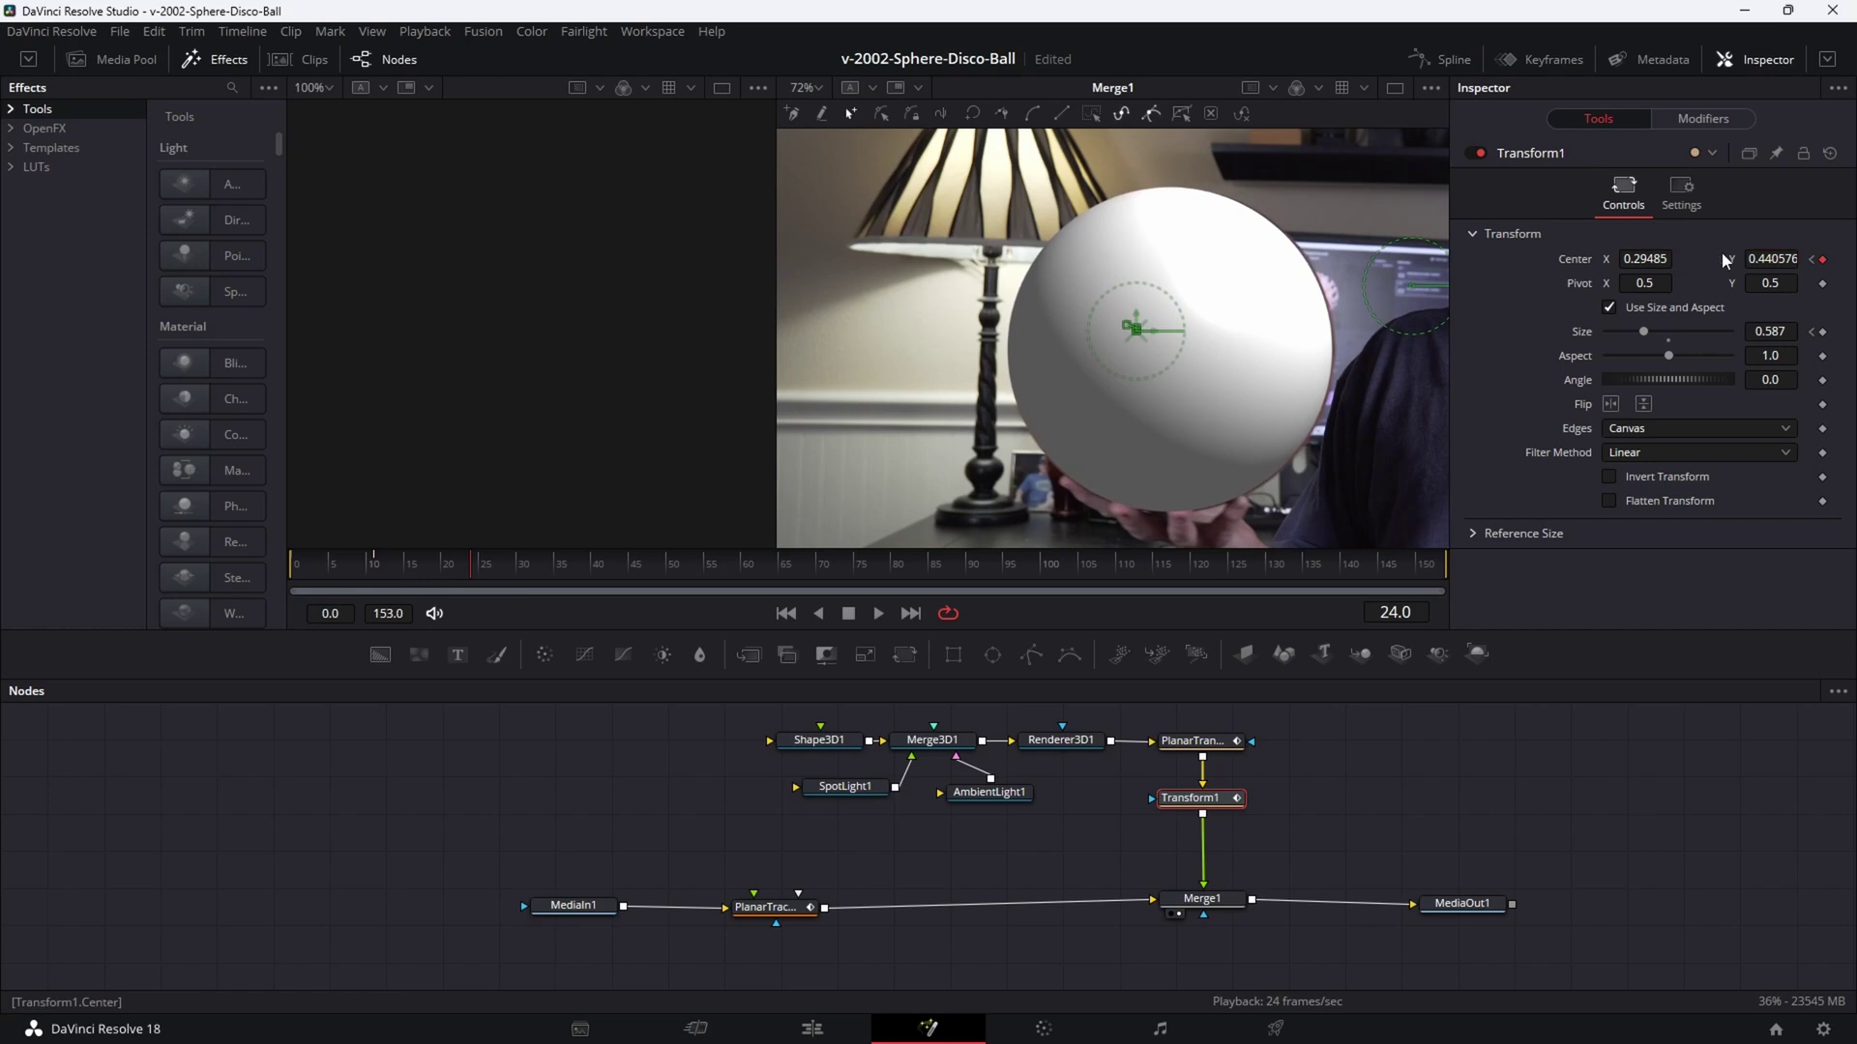
{"action": "left_click_drag", "start_coordinate": [1137, 329], "coordinate": [1139, 329]}
{"action": "key", "text": "space"}
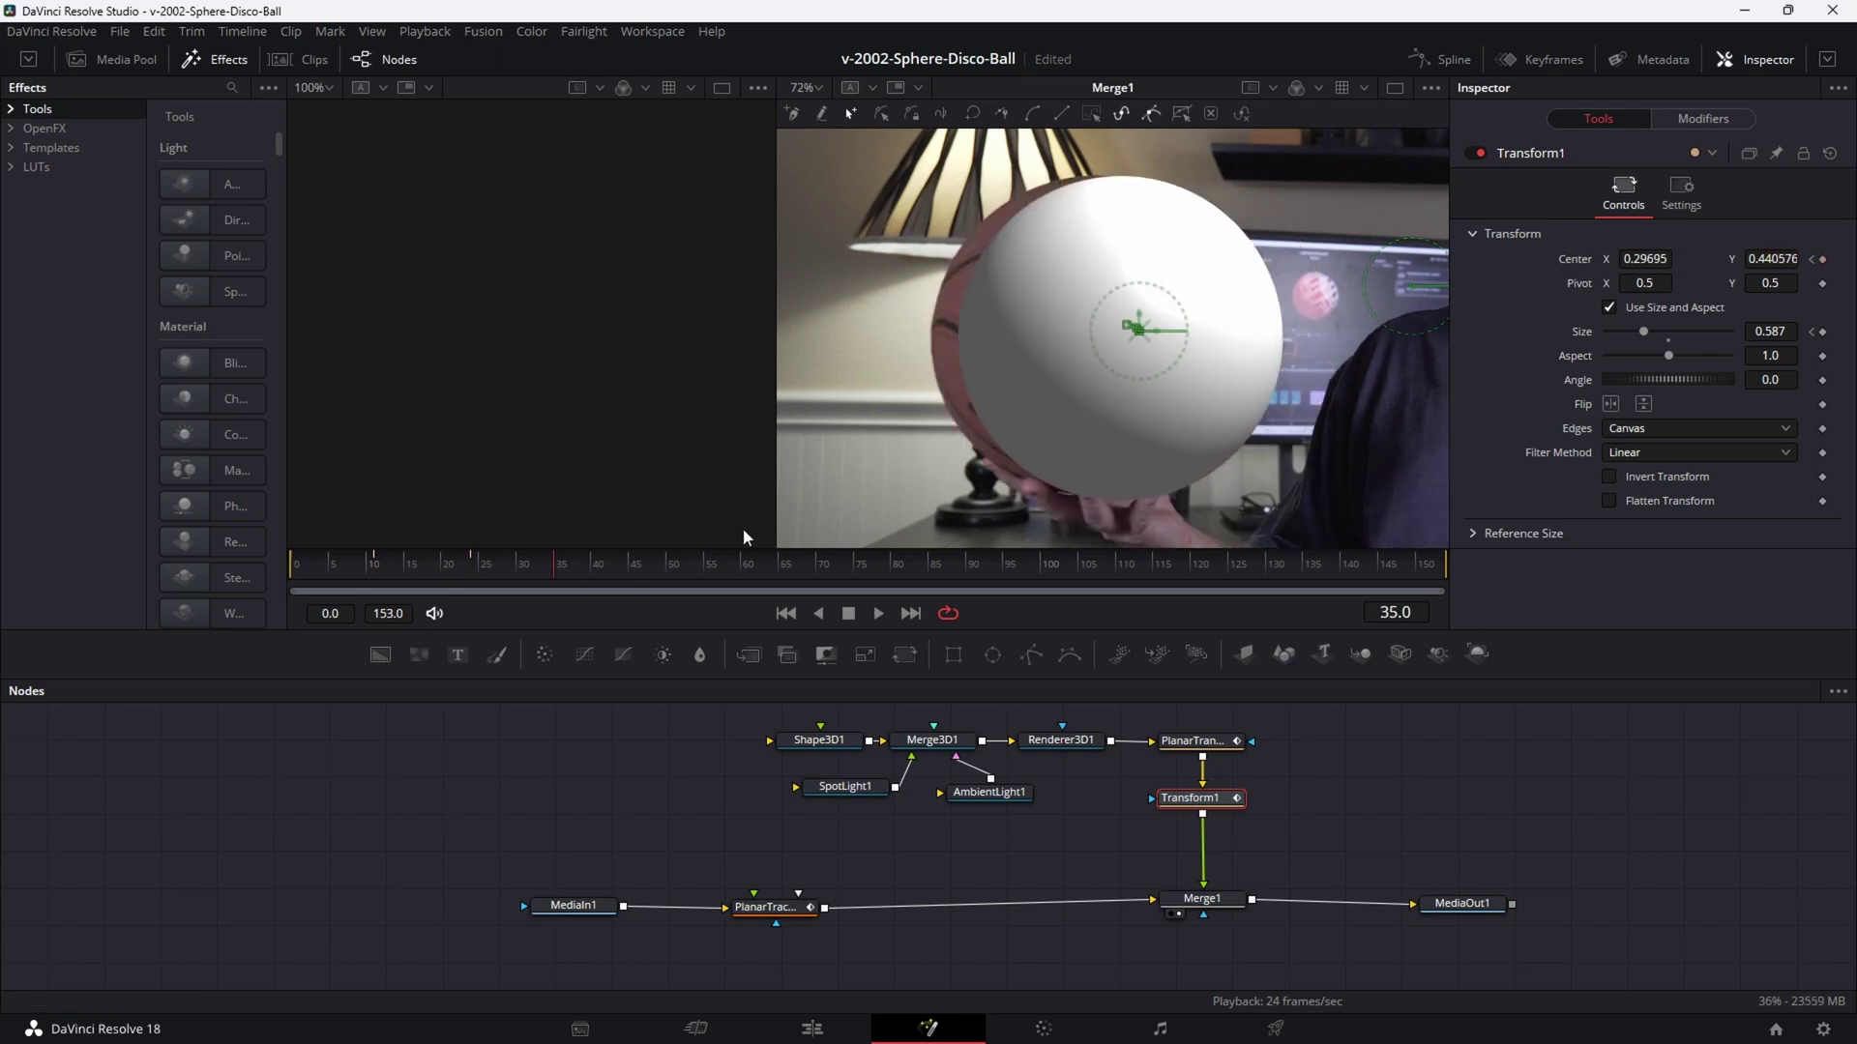
{"action": "left_click", "coordinate": [1077, 561]}
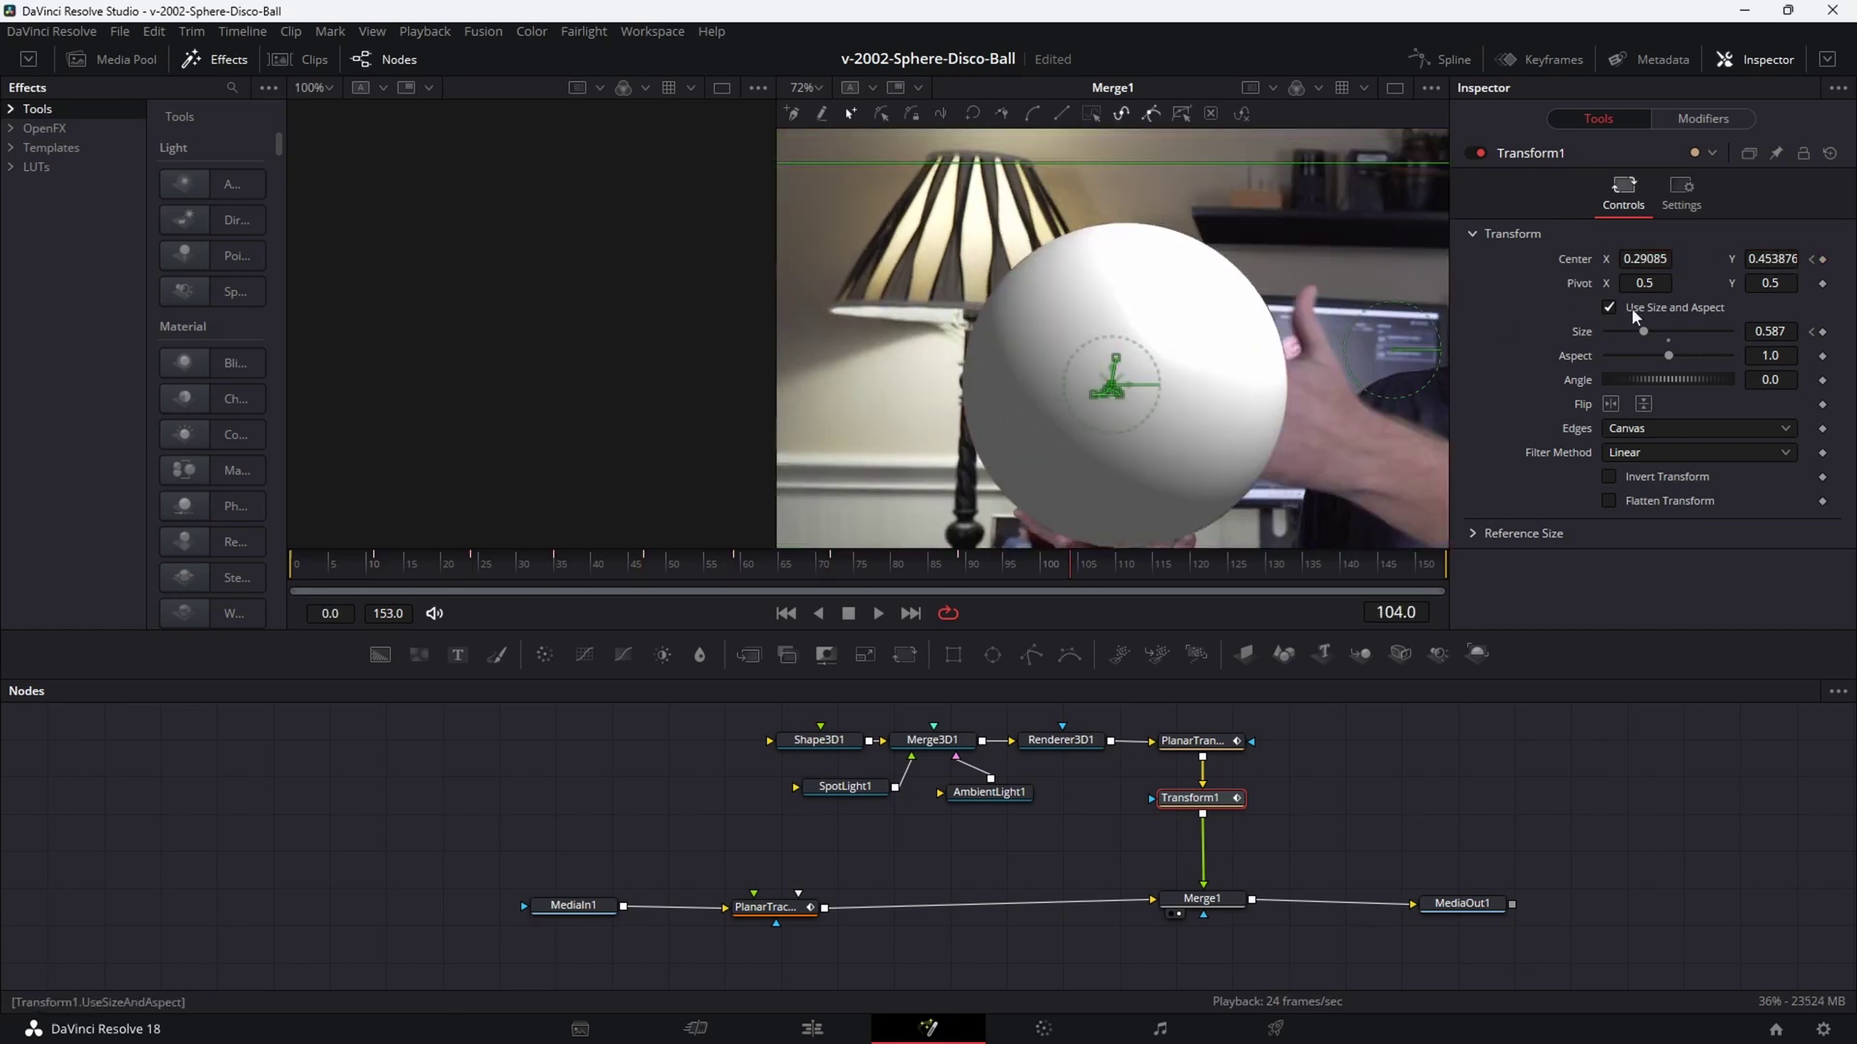
{"action": "left_click", "coordinate": [1168, 570]}
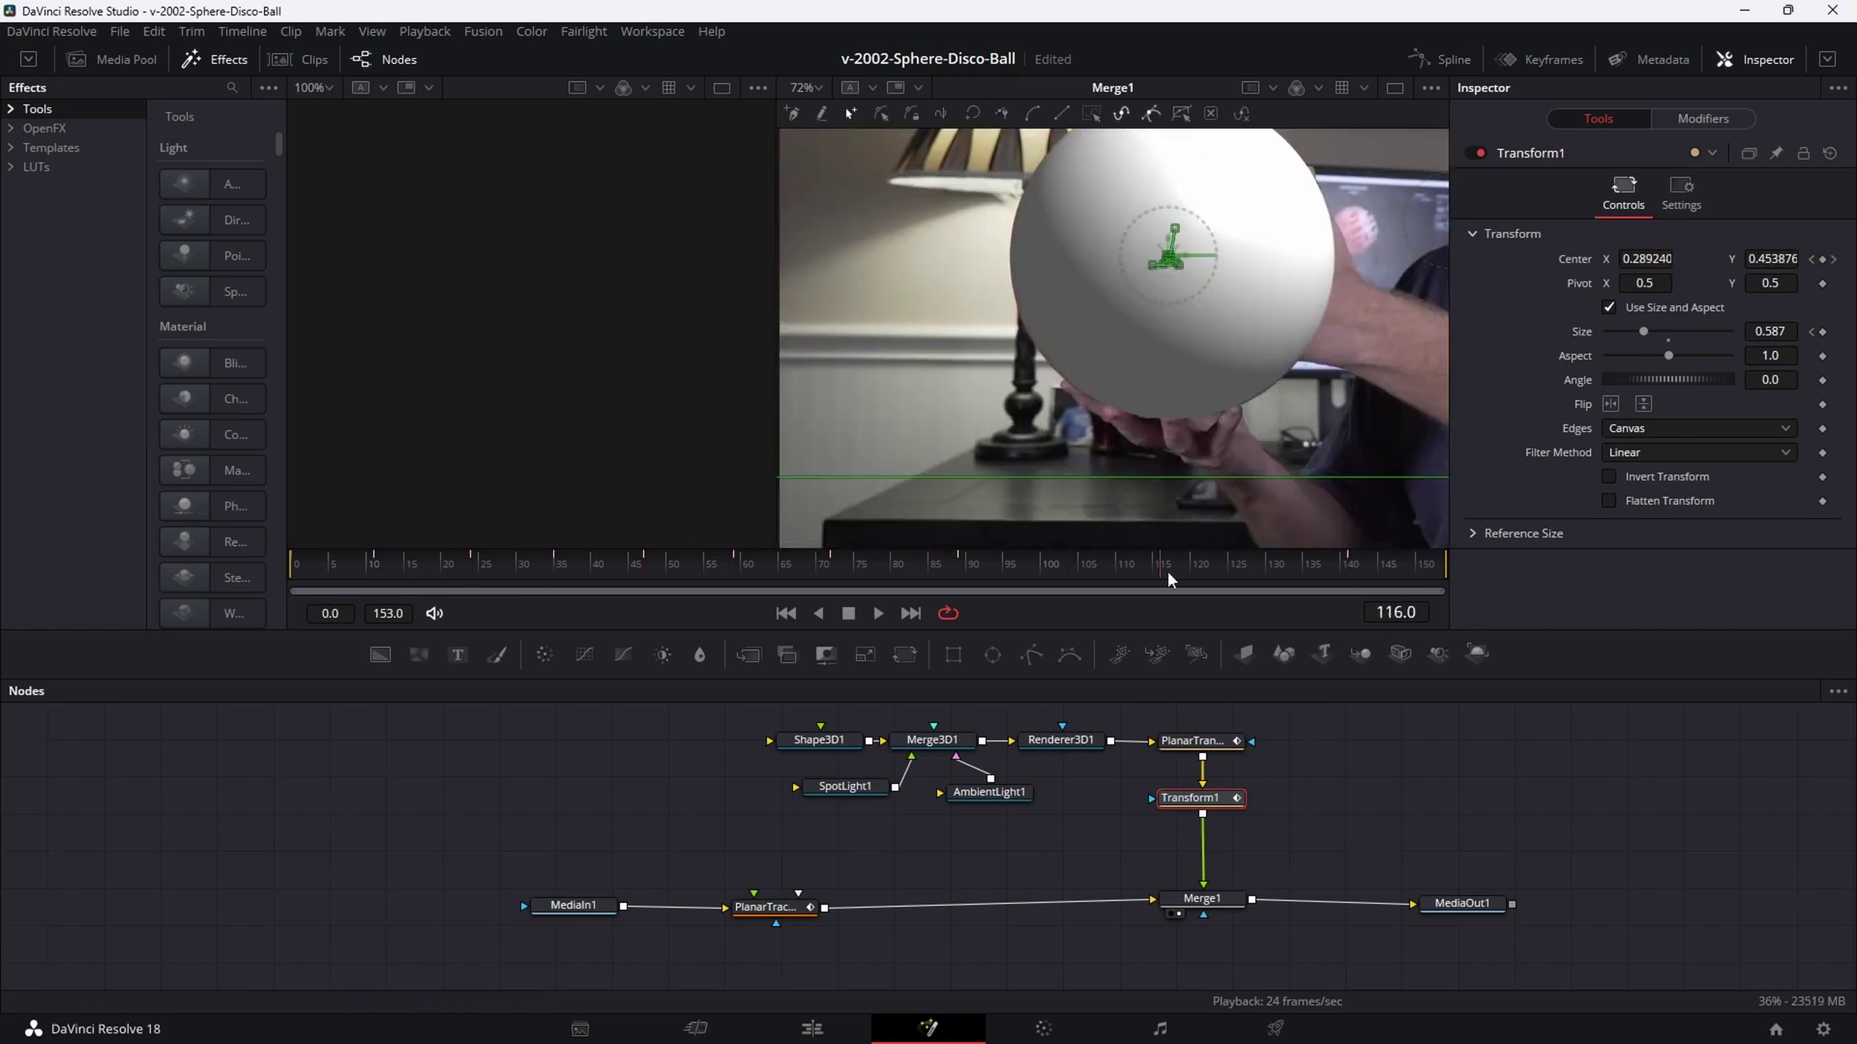
Play back and scrub the clip to check how well the sphere follows the basketball.
{"action": "scroll", "coordinate": [1172, 305], "scroll_direction": "down", "scroll_amount": 3}
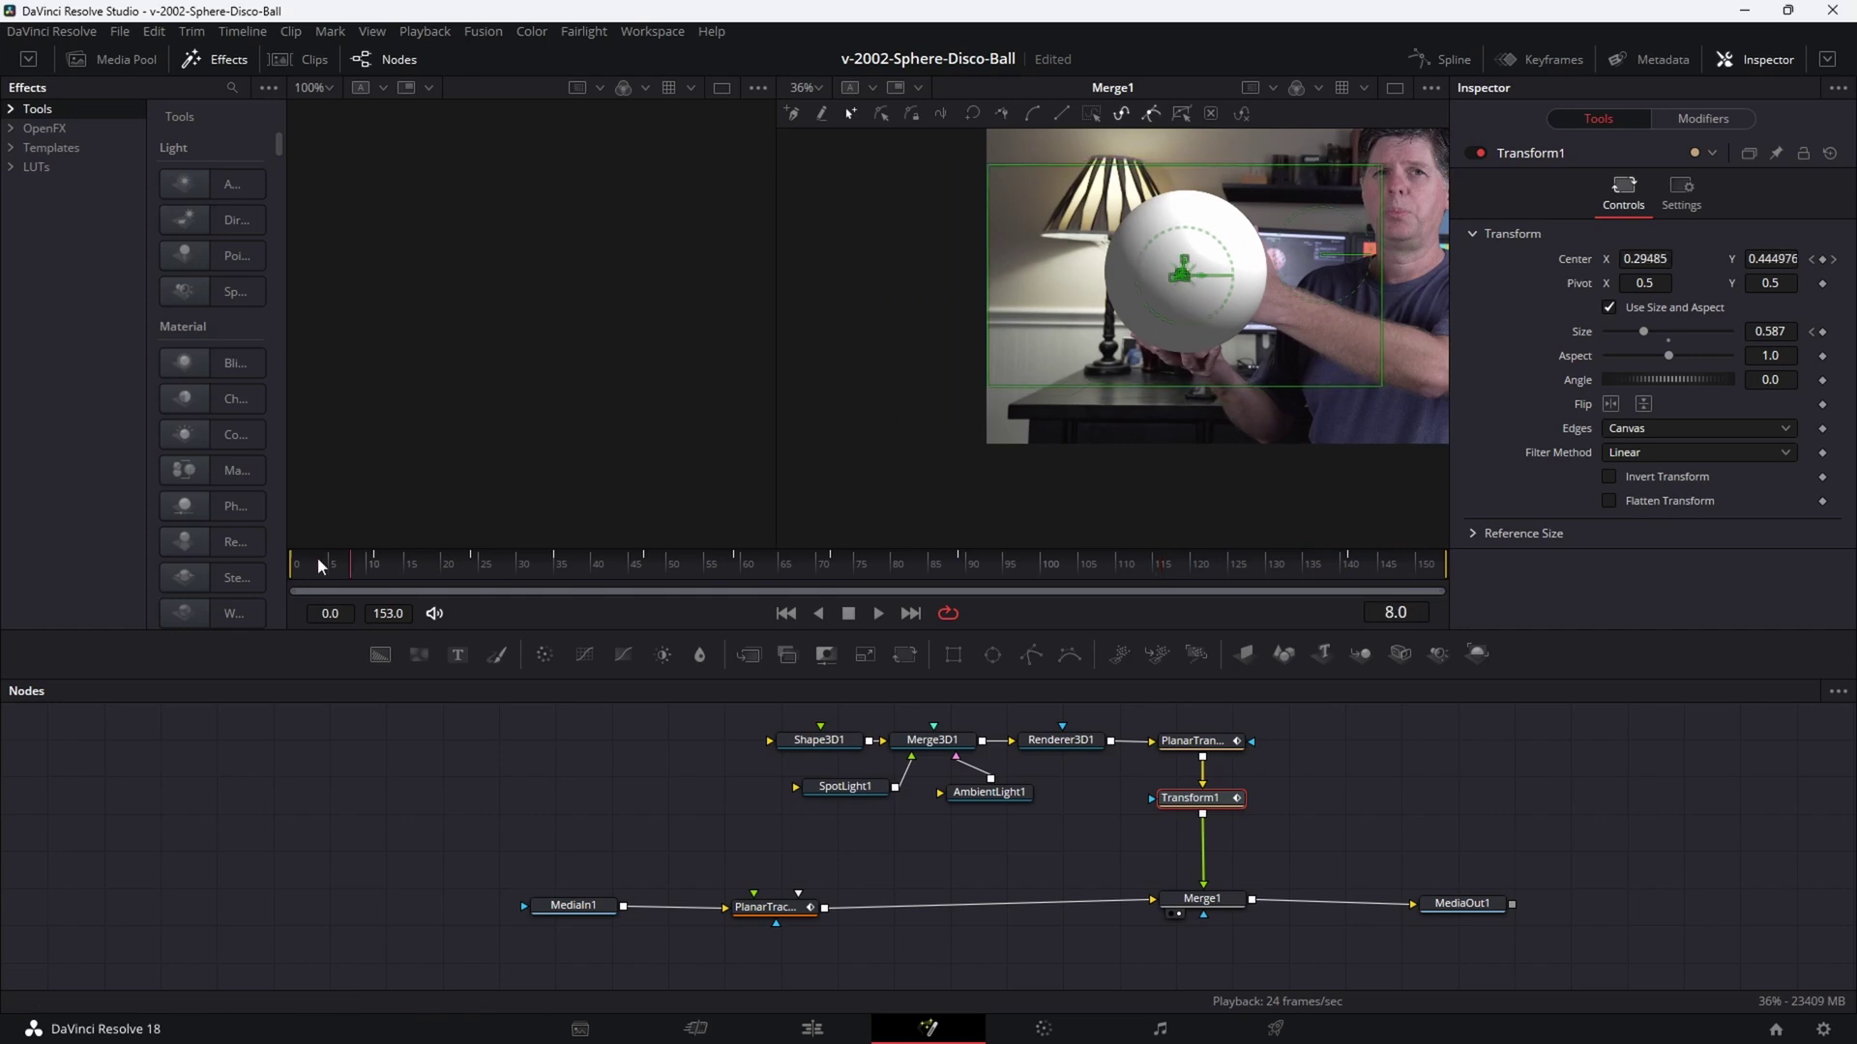
{"action": "key", "text": "space"}
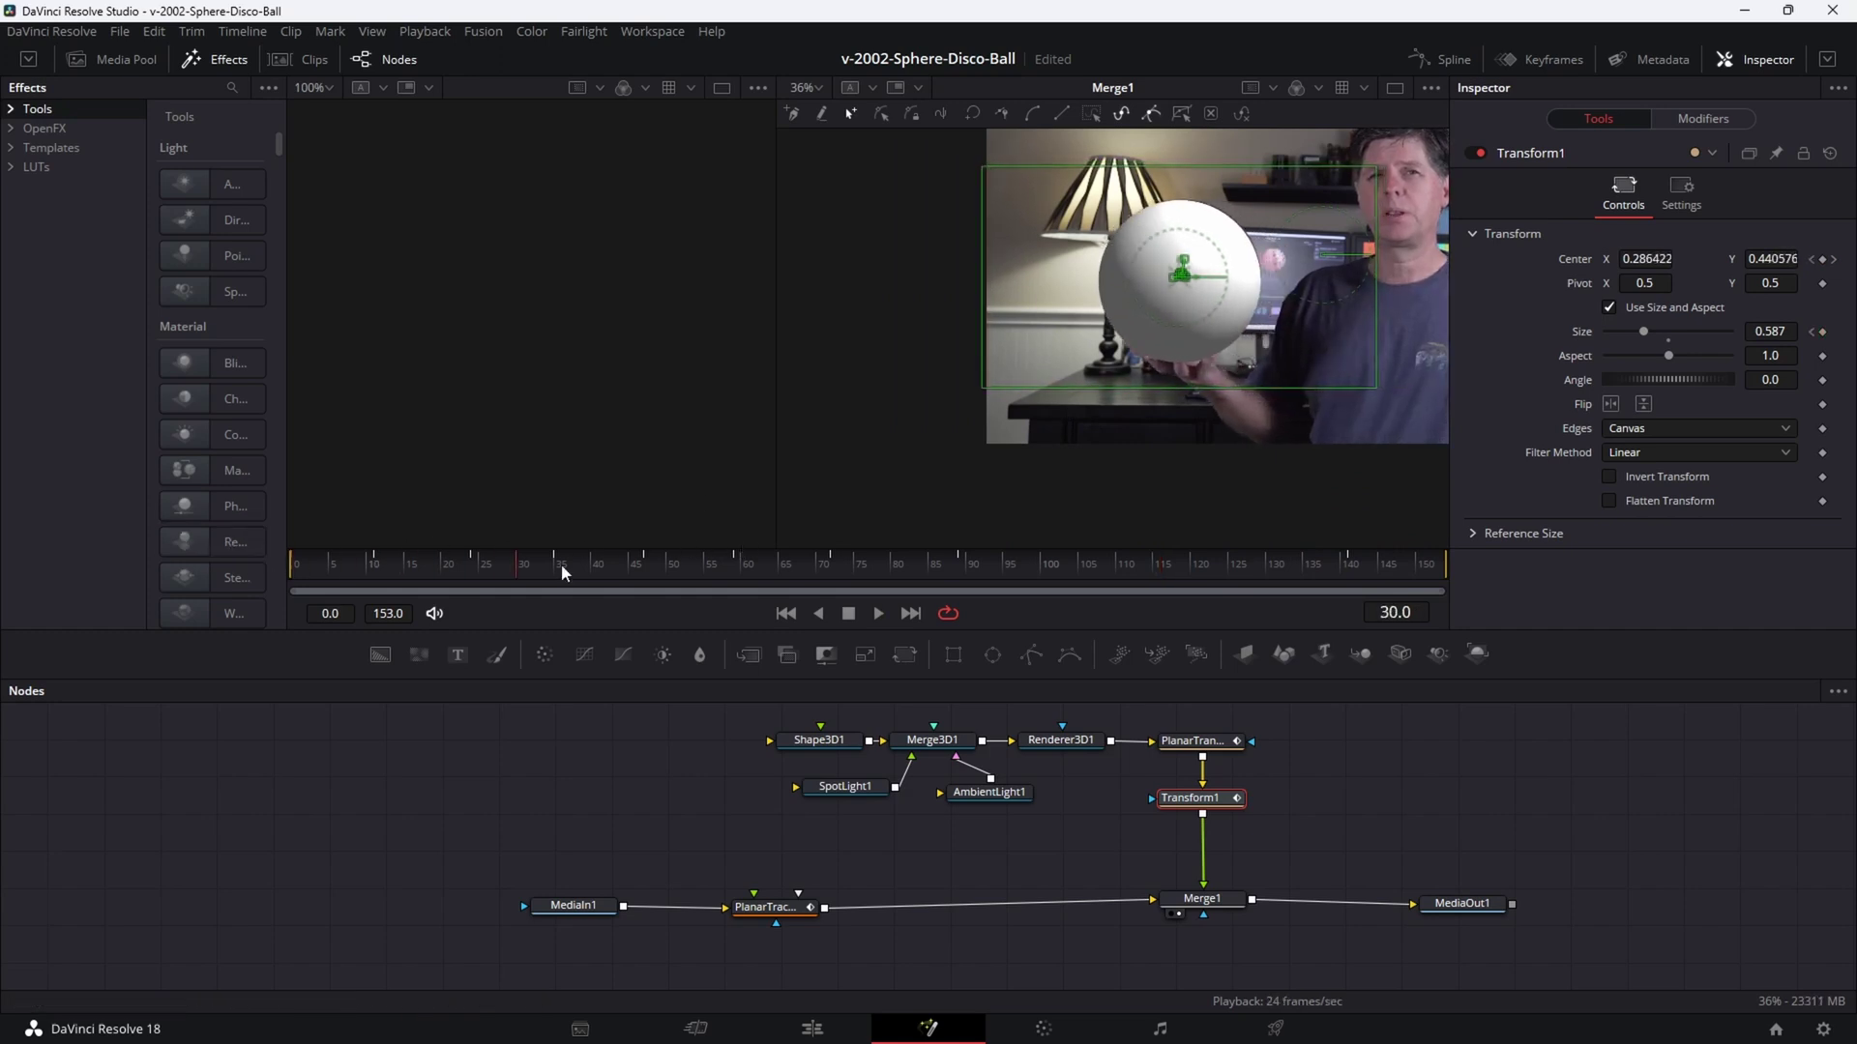
{"action": "left_click_drag", "start_coordinate": [329, 566], "coordinate": [343, 566]}
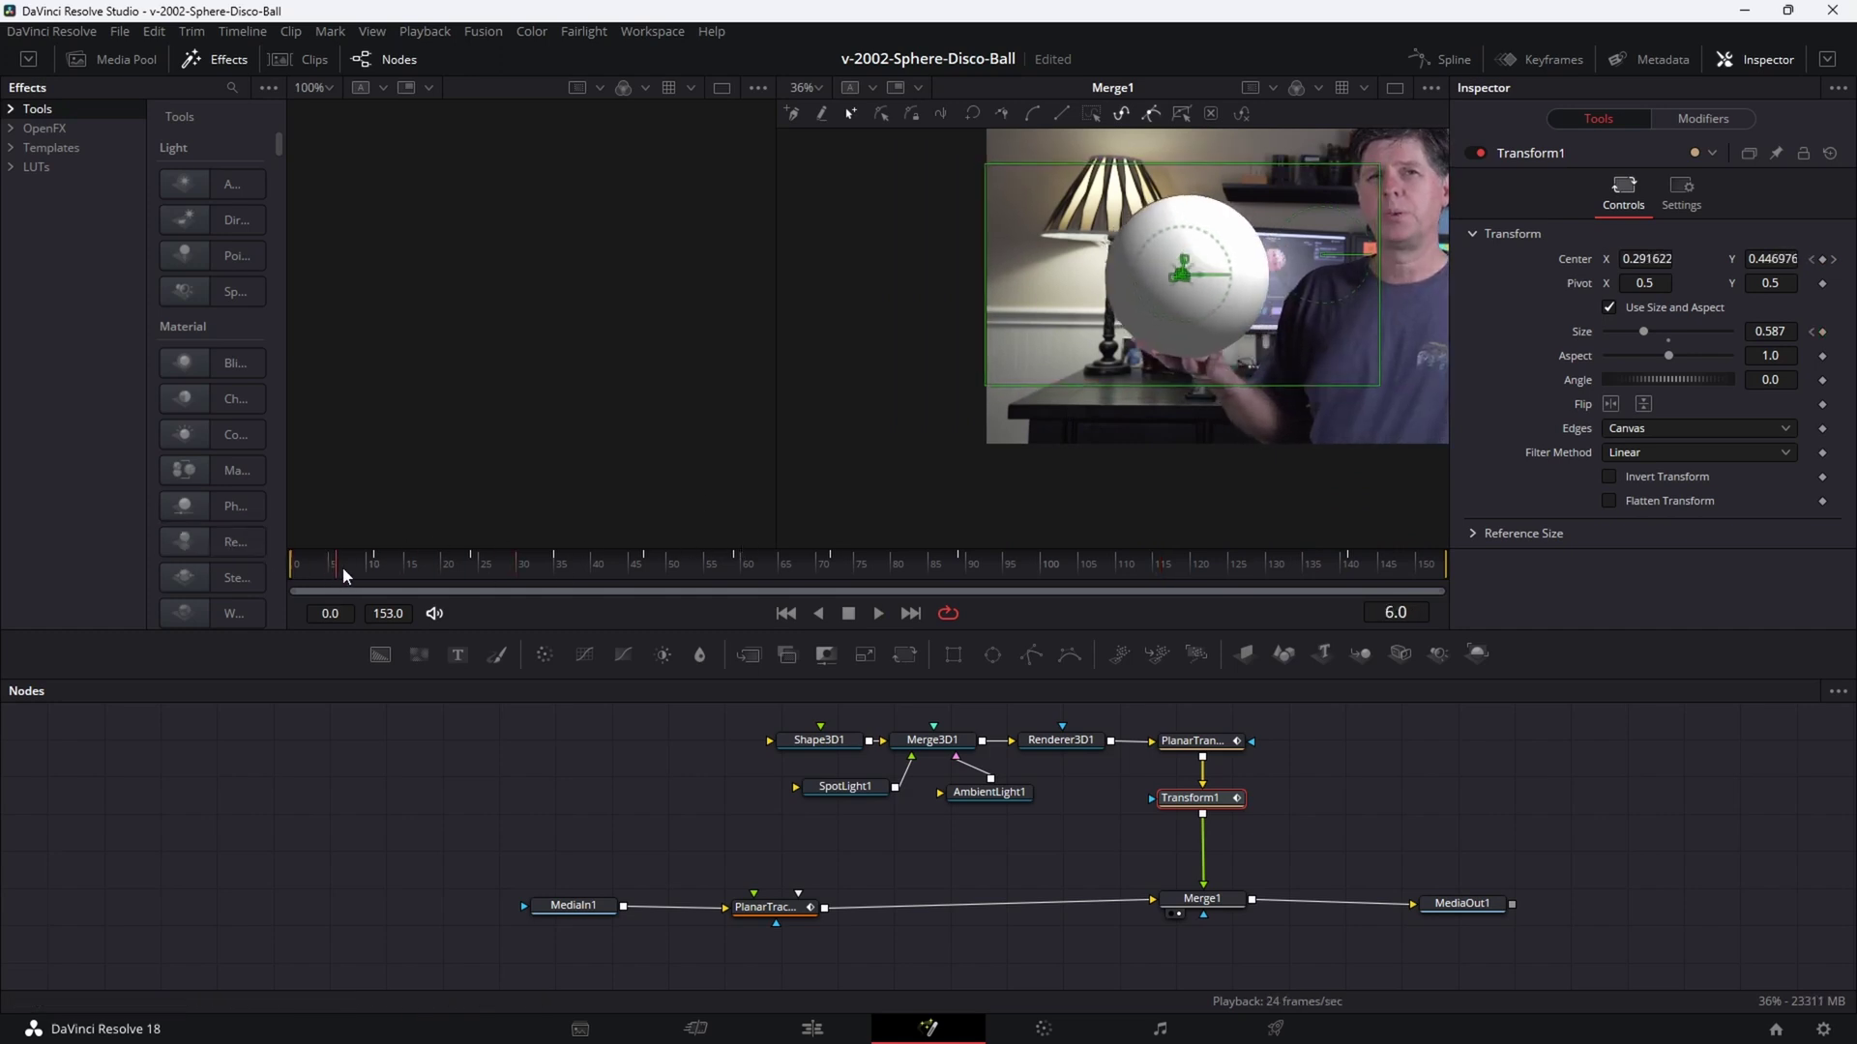
Keyframe Transform1's center at X 0.303354, Y 0.435886 on frame 18 to cover the exposed edge of the basketball.
{"action": "left_click", "coordinate": [417, 567]}
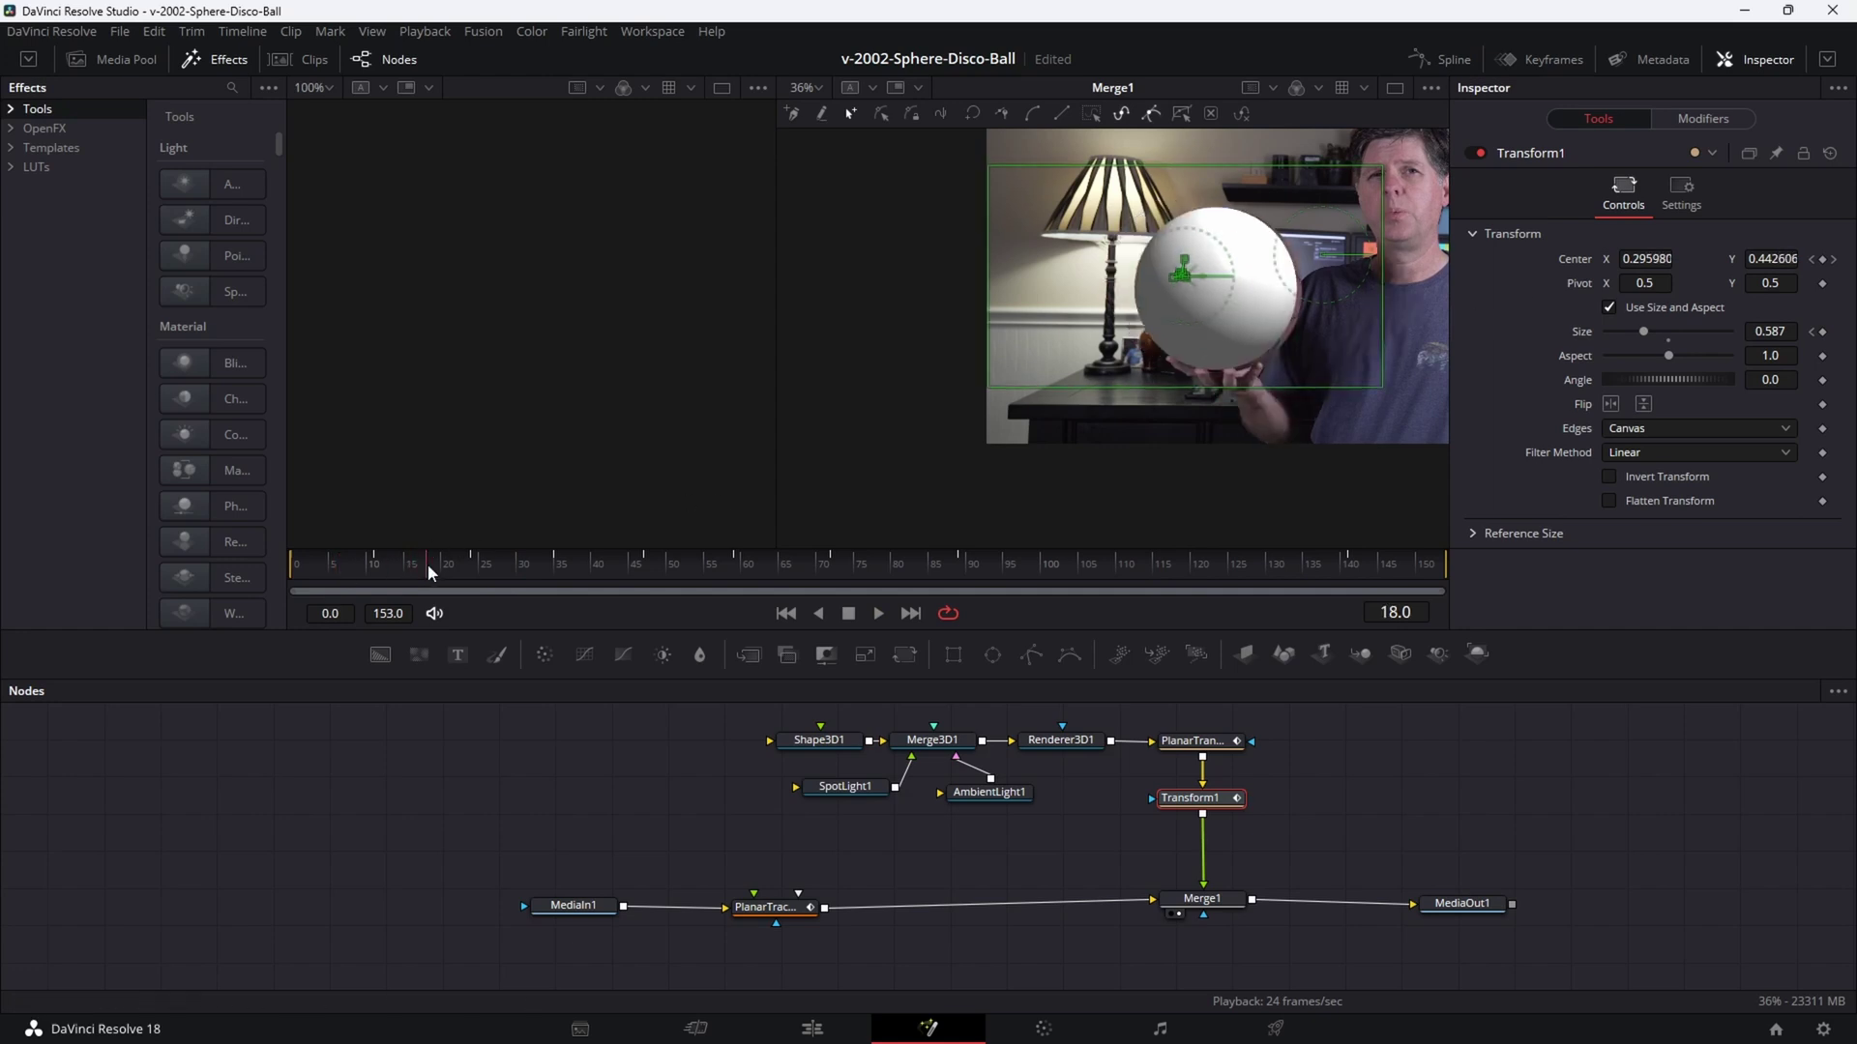
{"action": "scroll", "coordinate": [1344, 337], "scroll_direction": "up", "scroll_amount": 3}
{"action": "left_click", "coordinate": [1609, 307]}
{"action": "left_click_drag", "start_coordinate": [1644, 258], "coordinate": [1650, 258]}
{"action": "left_click_drag", "start_coordinate": [1771, 258], "coordinate": [1746, 258]}
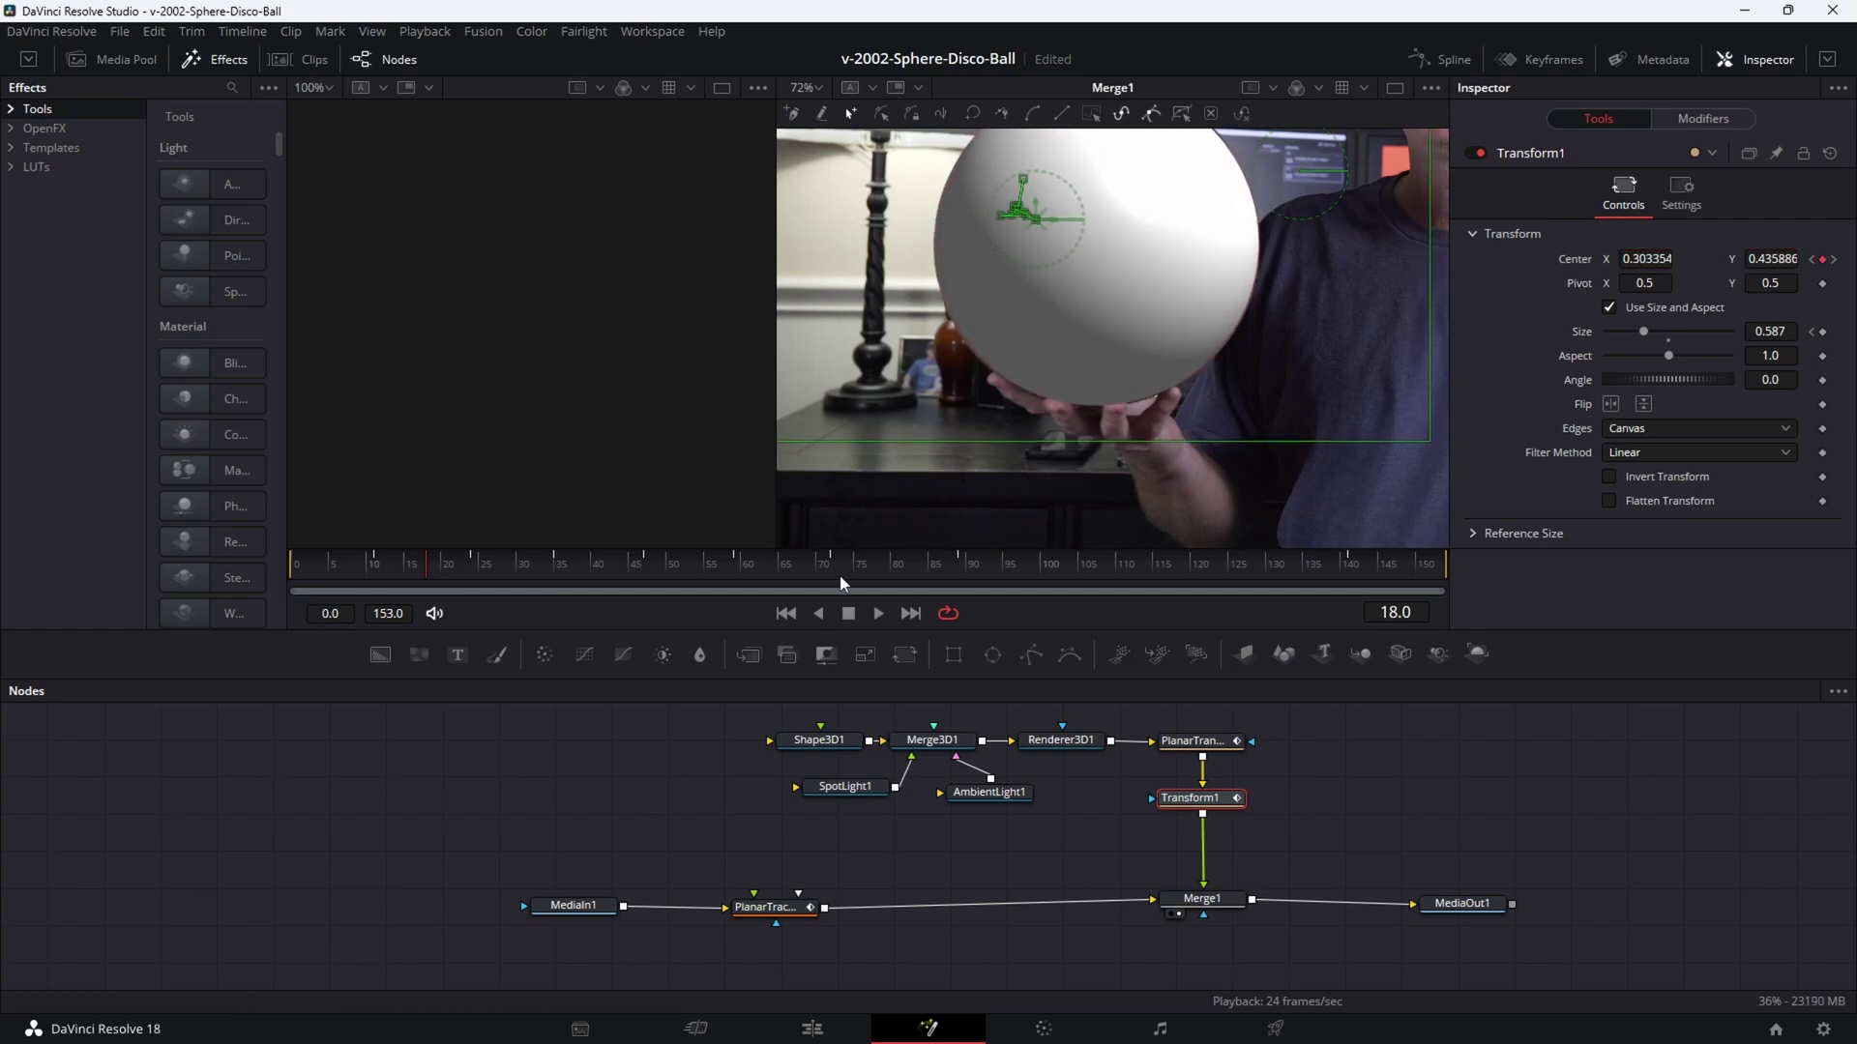
Adjust Transform1's center on frame 42 and around frame 64 to realign the sphere with the basketball.
{"action": "left_click", "coordinate": [520, 562]}
{"action": "left_click", "coordinate": [607, 565]}
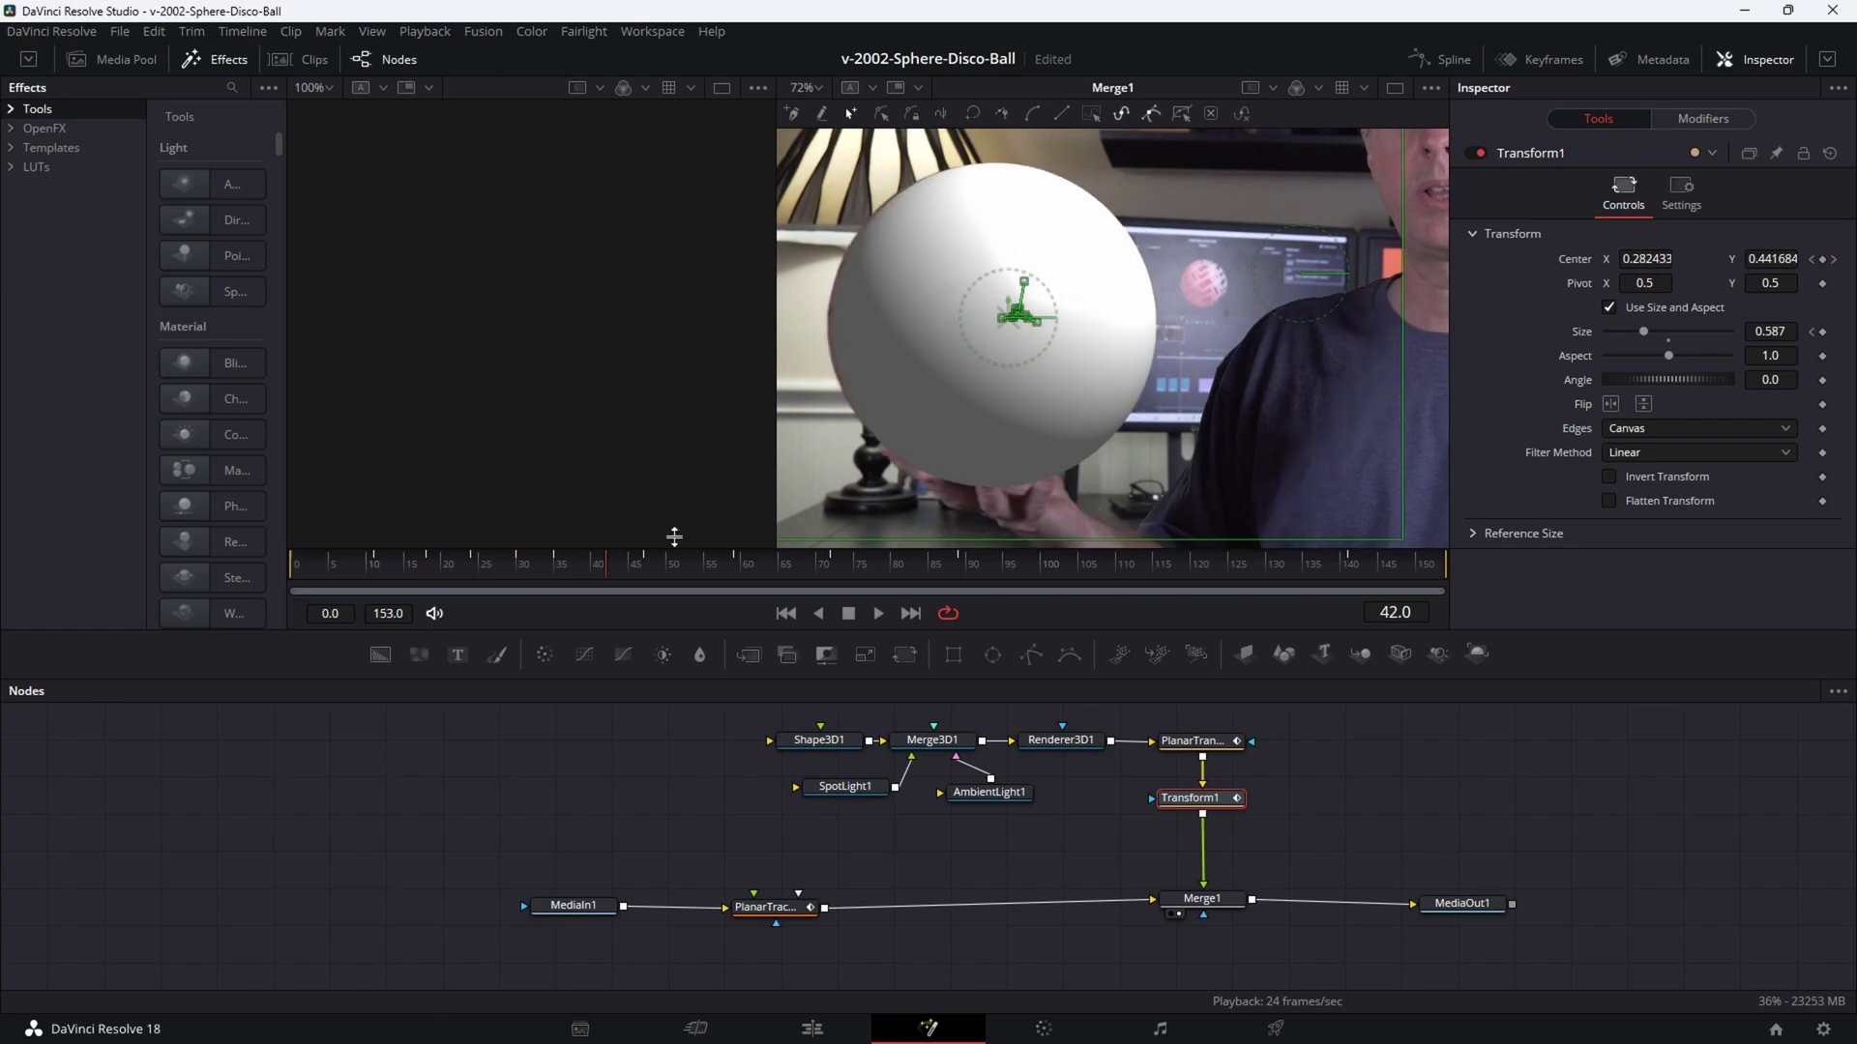
{"action": "left_click_drag", "start_coordinate": [1644, 258], "coordinate": [1636, 258]}
{"action": "left_click", "coordinate": [690, 567]}
{"action": "left_click", "coordinate": [779, 565]}
{"action": "left_click_drag", "start_coordinate": [1771, 258], "coordinate": [1764, 259]}
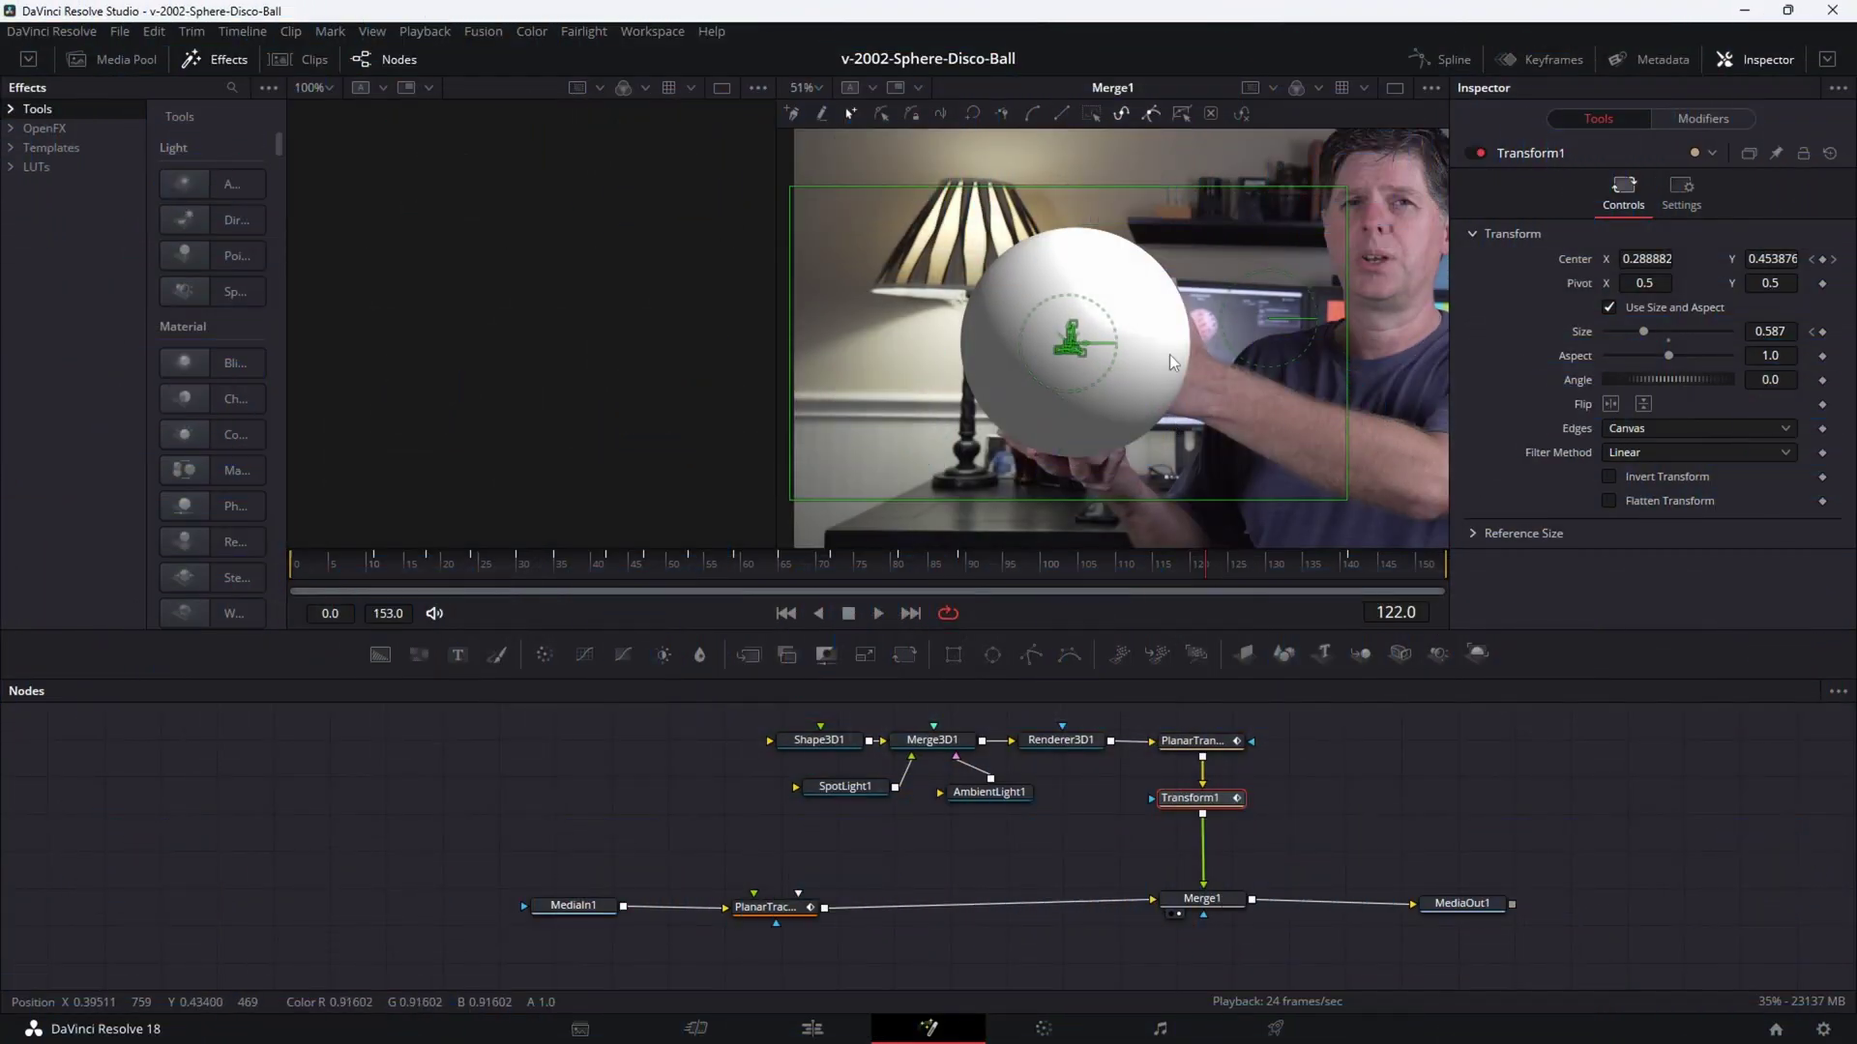
Toggle Merge1 off and on to compare the sphere with the hands holding the basketball.
{"action": "scroll", "coordinate": [1076, 379], "scroll_direction": "up", "scroll_amount": 4}
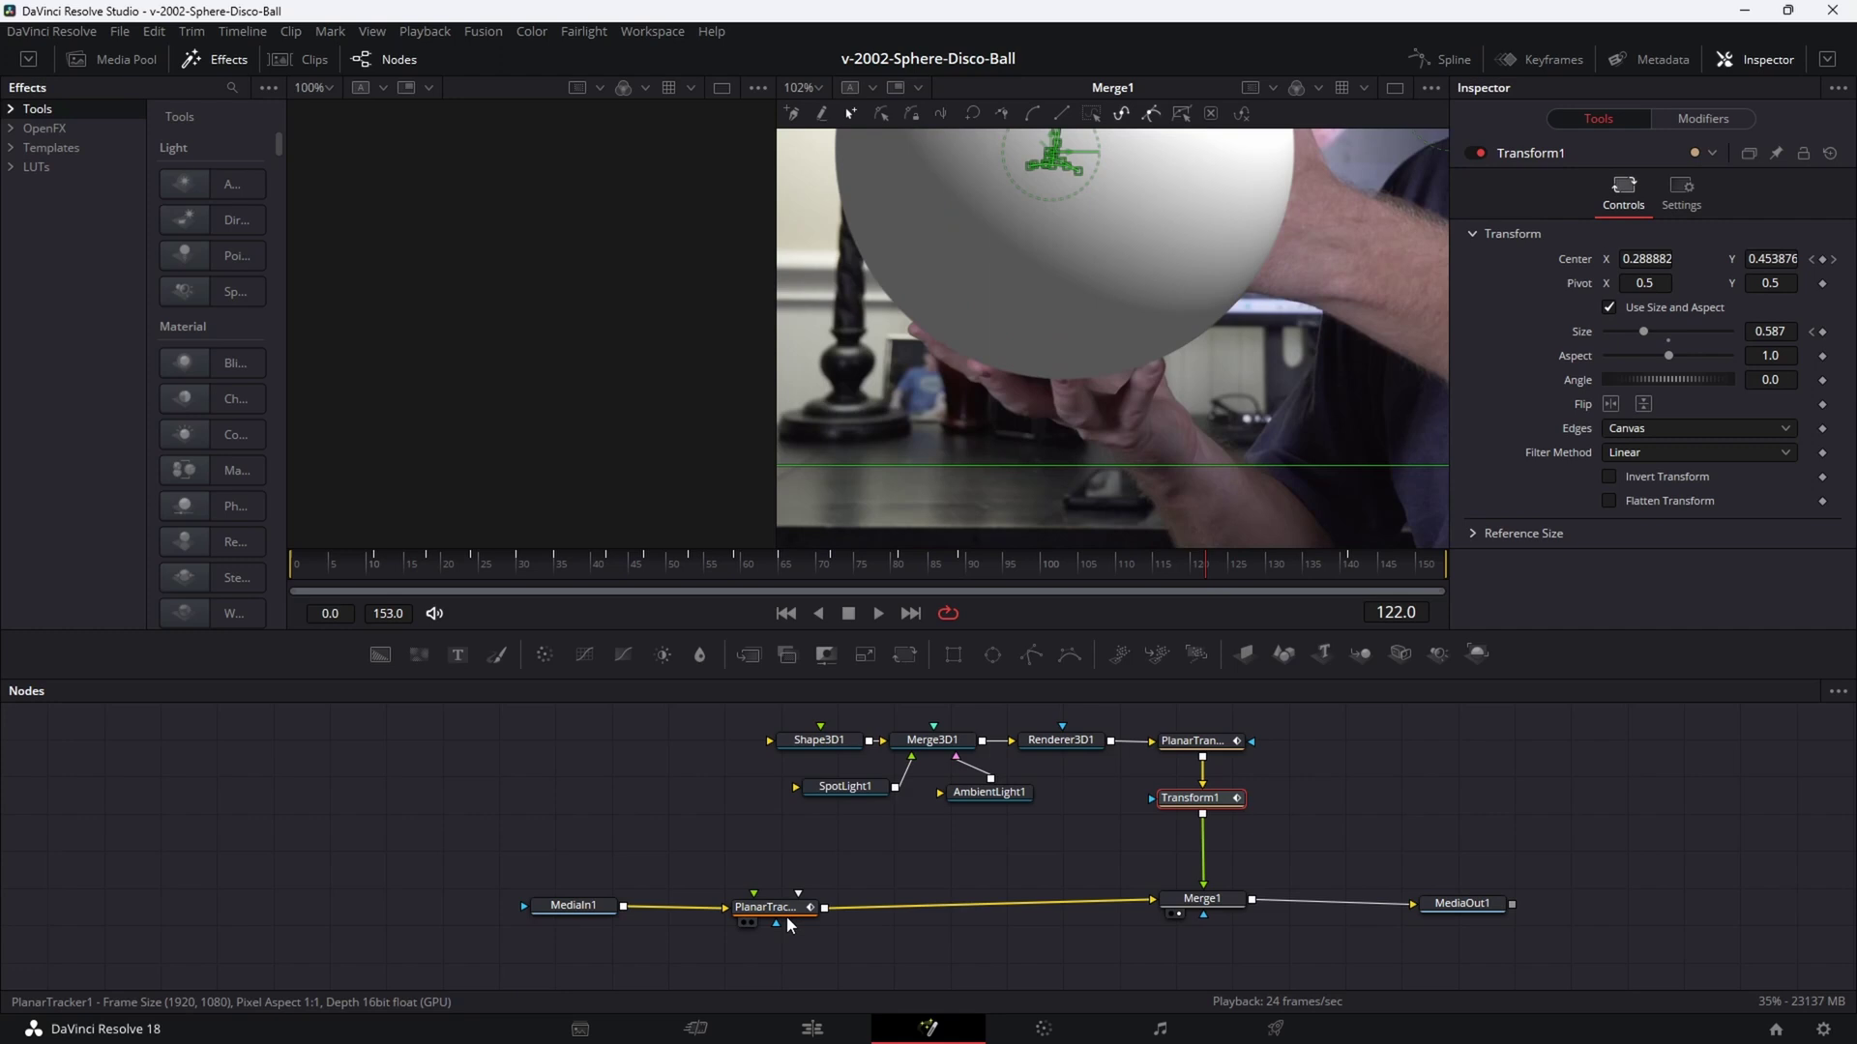
{"action": "left_click", "coordinate": [1202, 900]}
{"action": "left_click", "coordinate": [1481, 154]}
{"action": "left_click", "coordinate": [1481, 154]}
{"action": "left_click", "coordinate": [1481, 152]}
{"action": "left_click", "coordinate": [1482, 152]}
{"action": "scroll", "coordinate": [1191, 259], "scroll_direction": "down", "scroll_amount": 4}
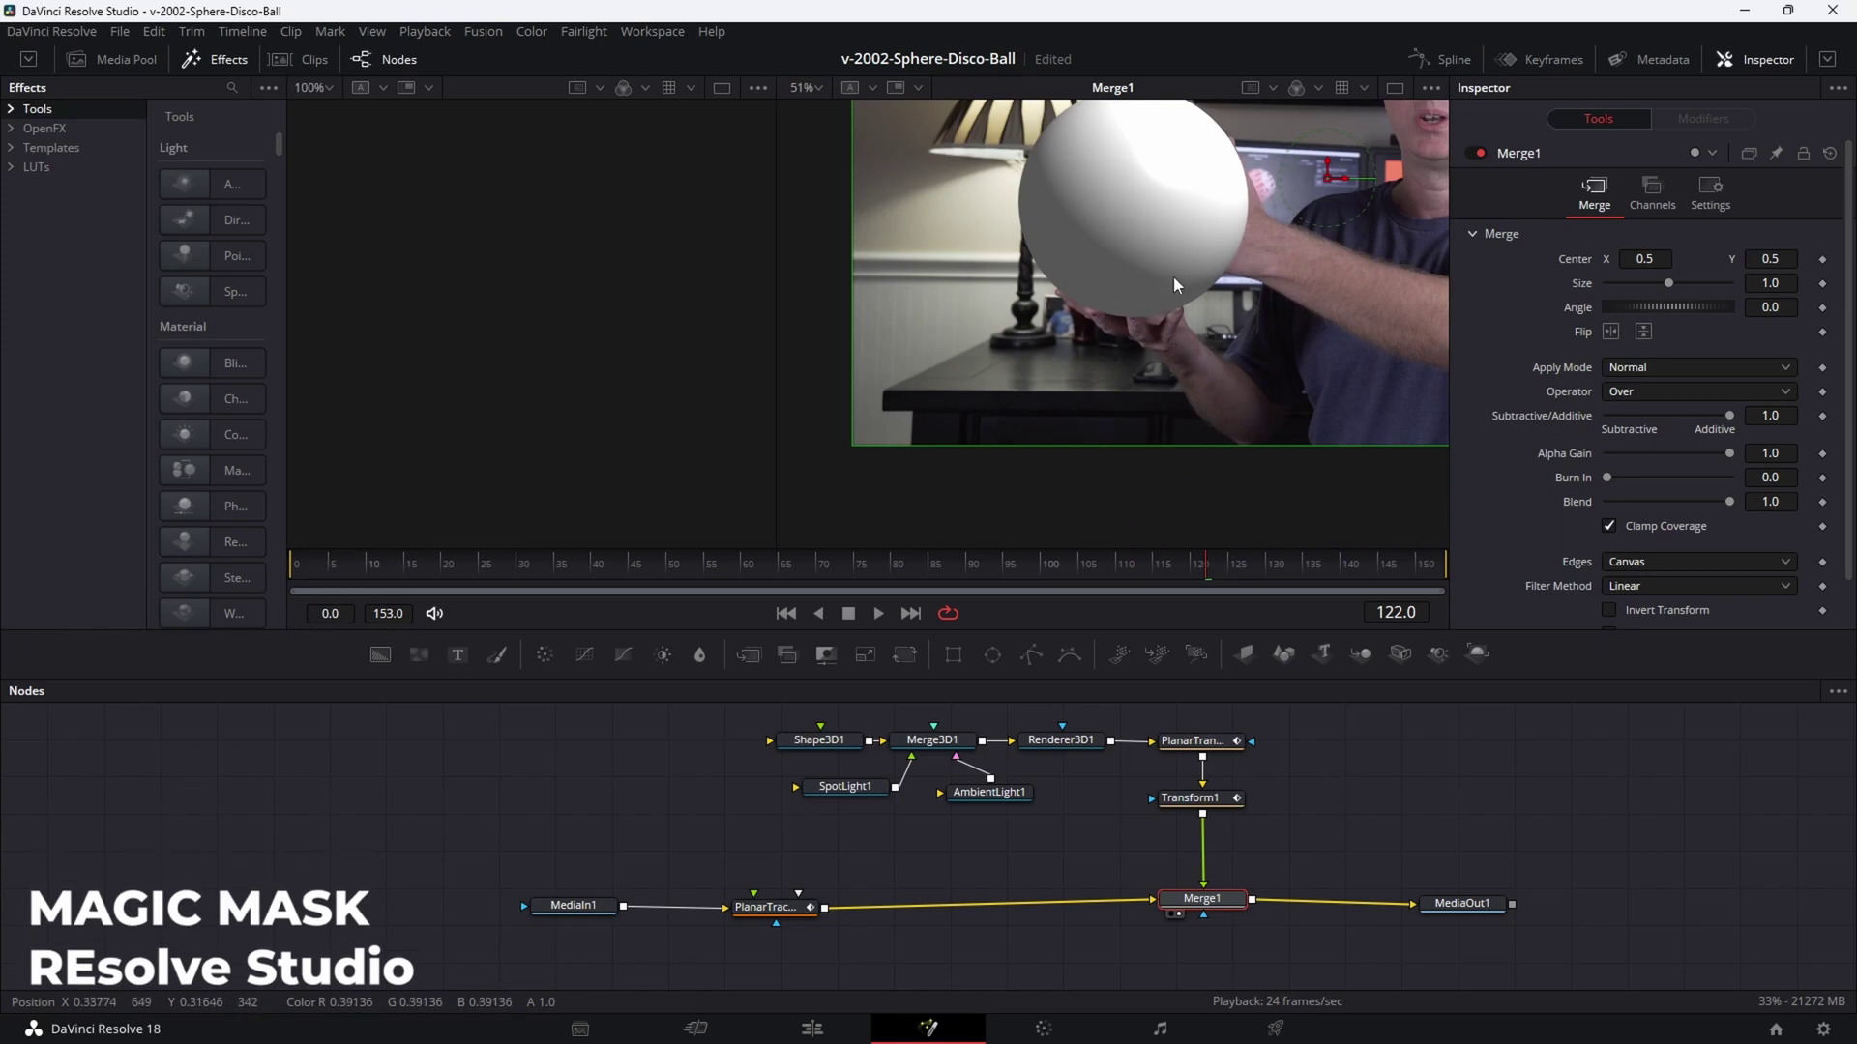
Move PlanarTracker1 and MediaIn1 up in the node graph to make room for a new branch.
{"action": "left_click_drag", "start_coordinate": [764, 907], "coordinate": [818, 876]}
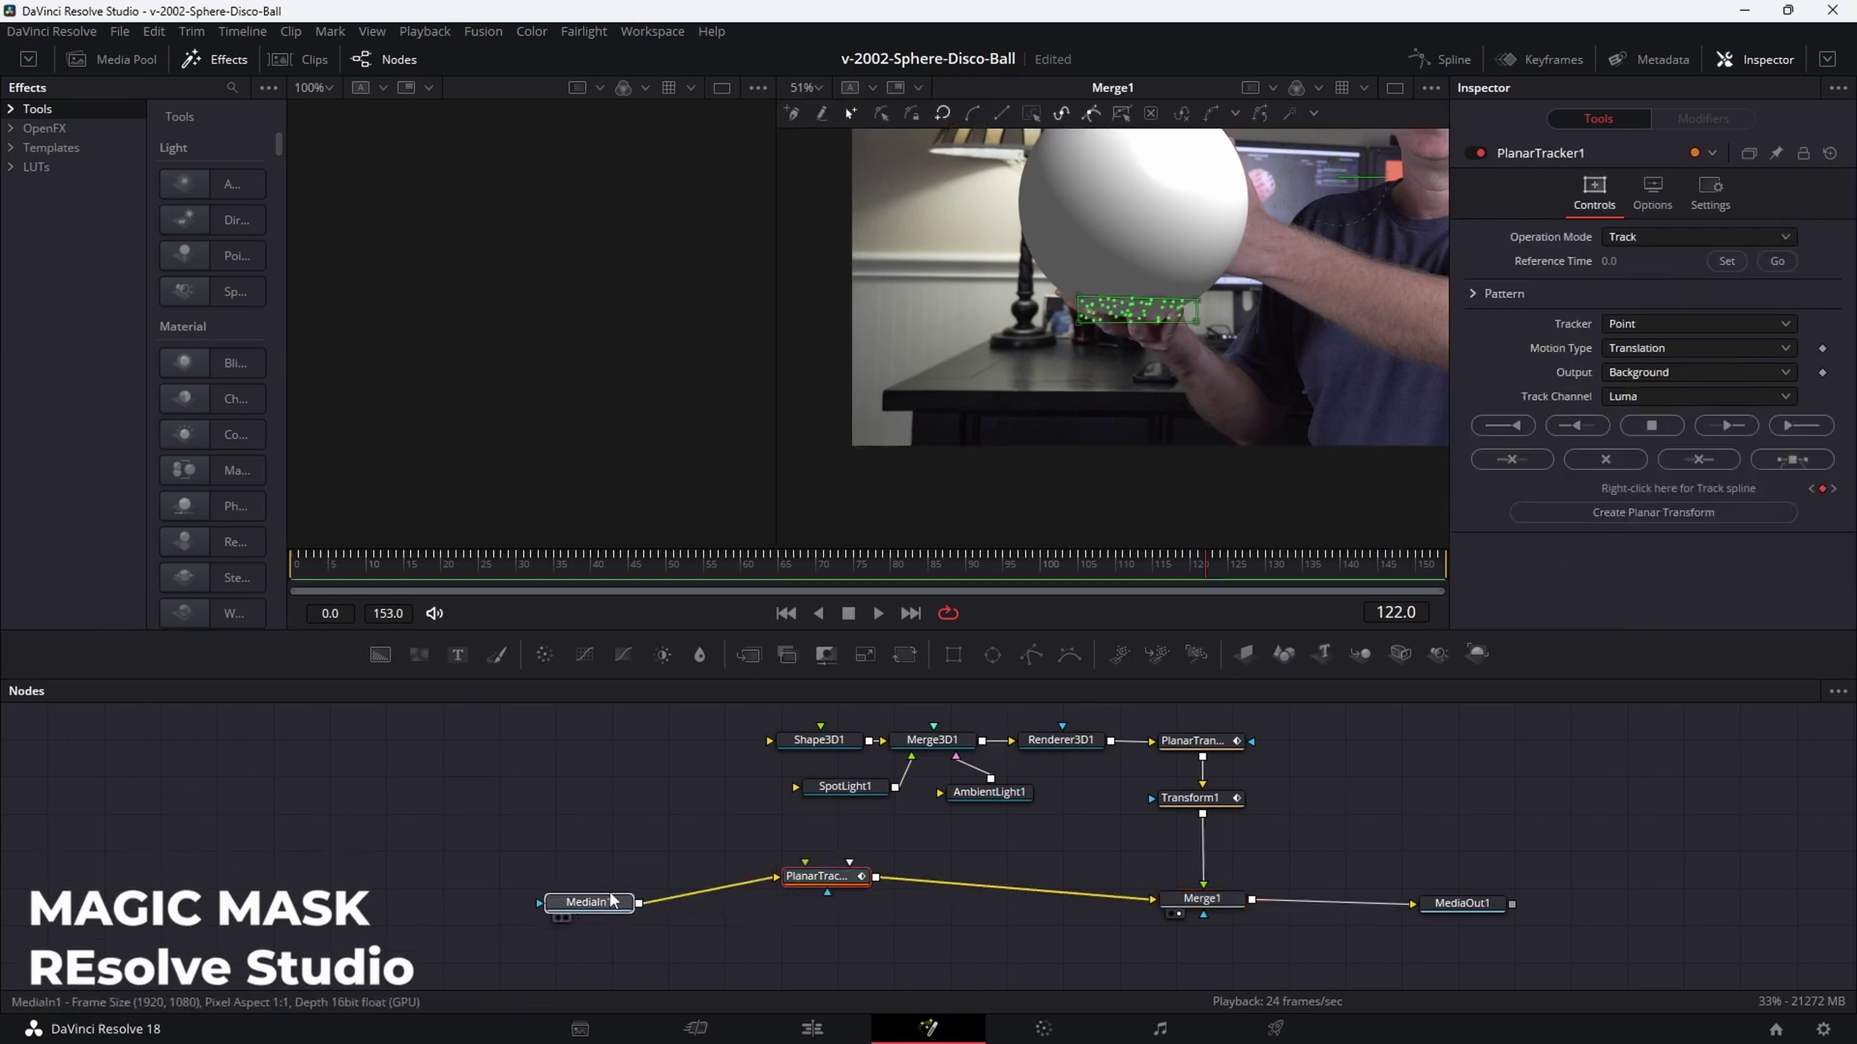
{"action": "left_click_drag", "start_coordinate": [574, 906], "coordinate": [641, 880]}
{"action": "left_click", "coordinate": [925, 919]}
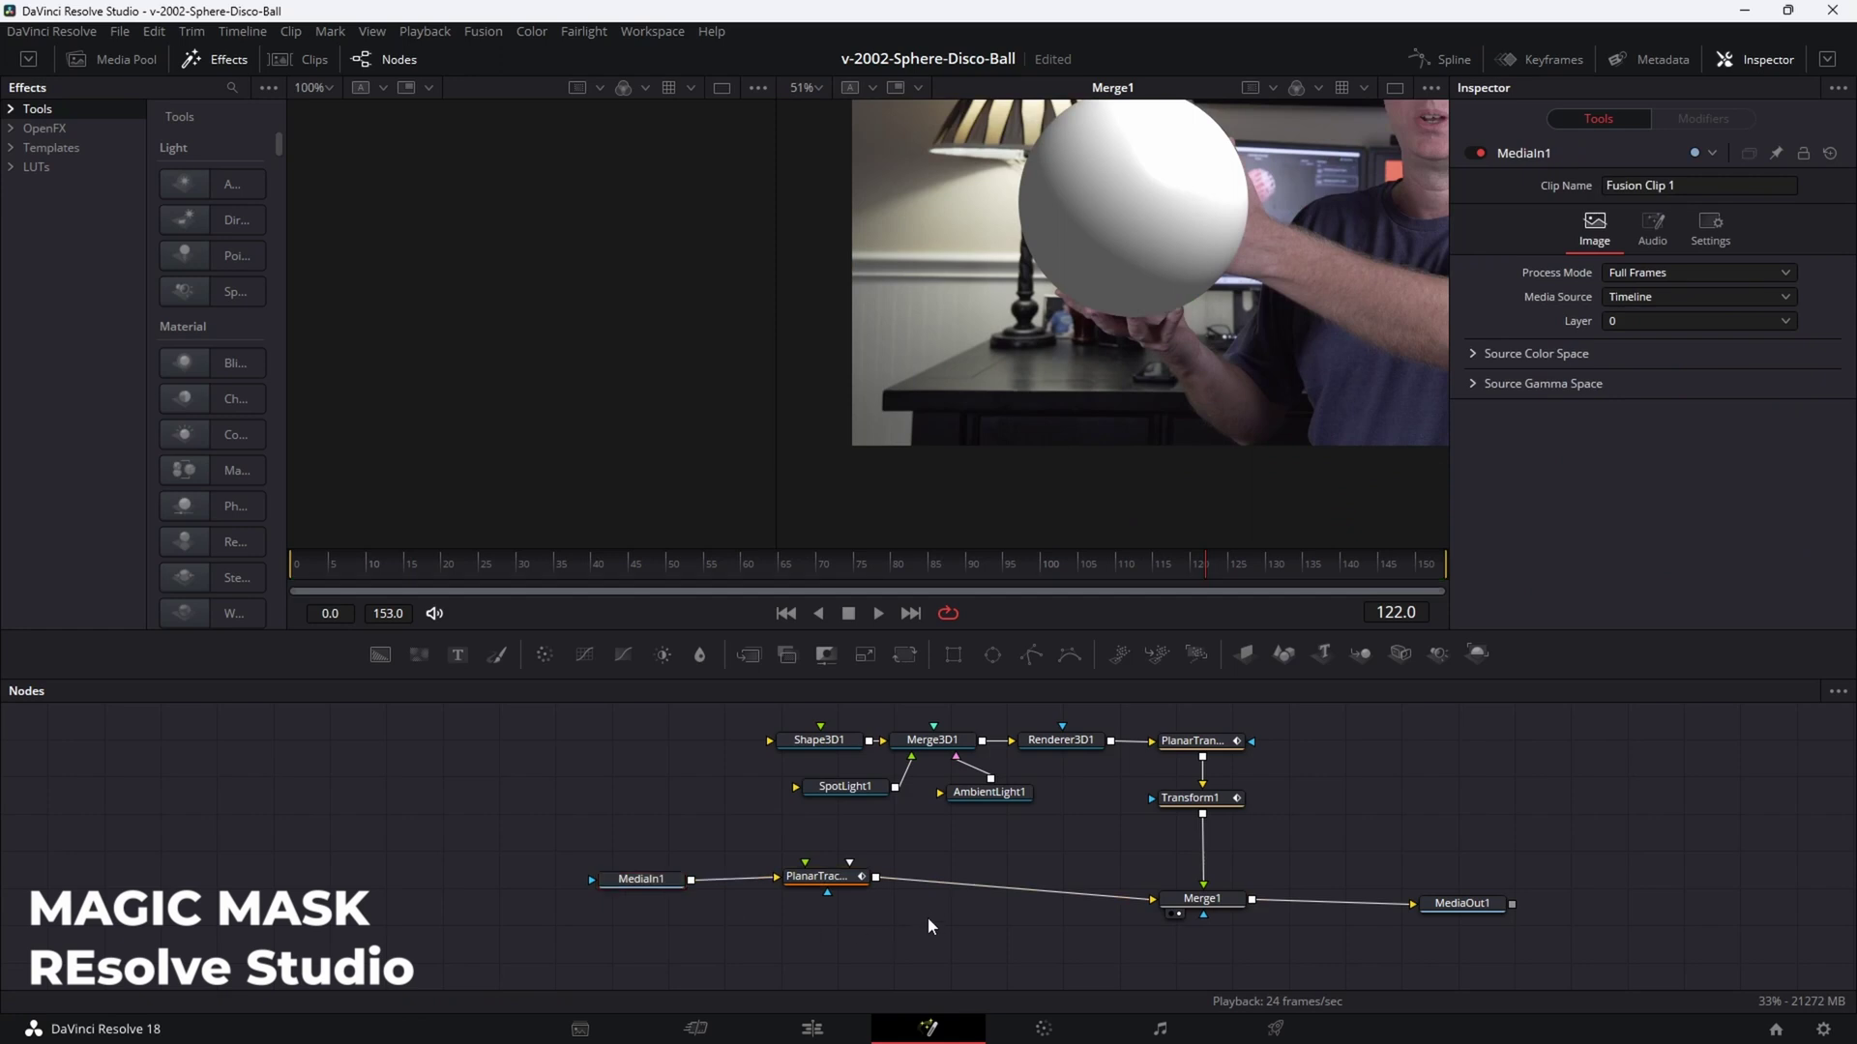
Add a Magic Mask node, connect MediaIn1's output to it, and show it in the viewer.
{"action": "key", "text": "shift+space"}
{"action": "type", "text": "plan"}
{"action": "key", "text": "BackSpace"}
{"action": "key", "text": "BackSpace"}
{"action": "key", "text": "BackSpace"}
{"action": "key", "text": "BackSpace"}
{"action": "type", "text": "m"}
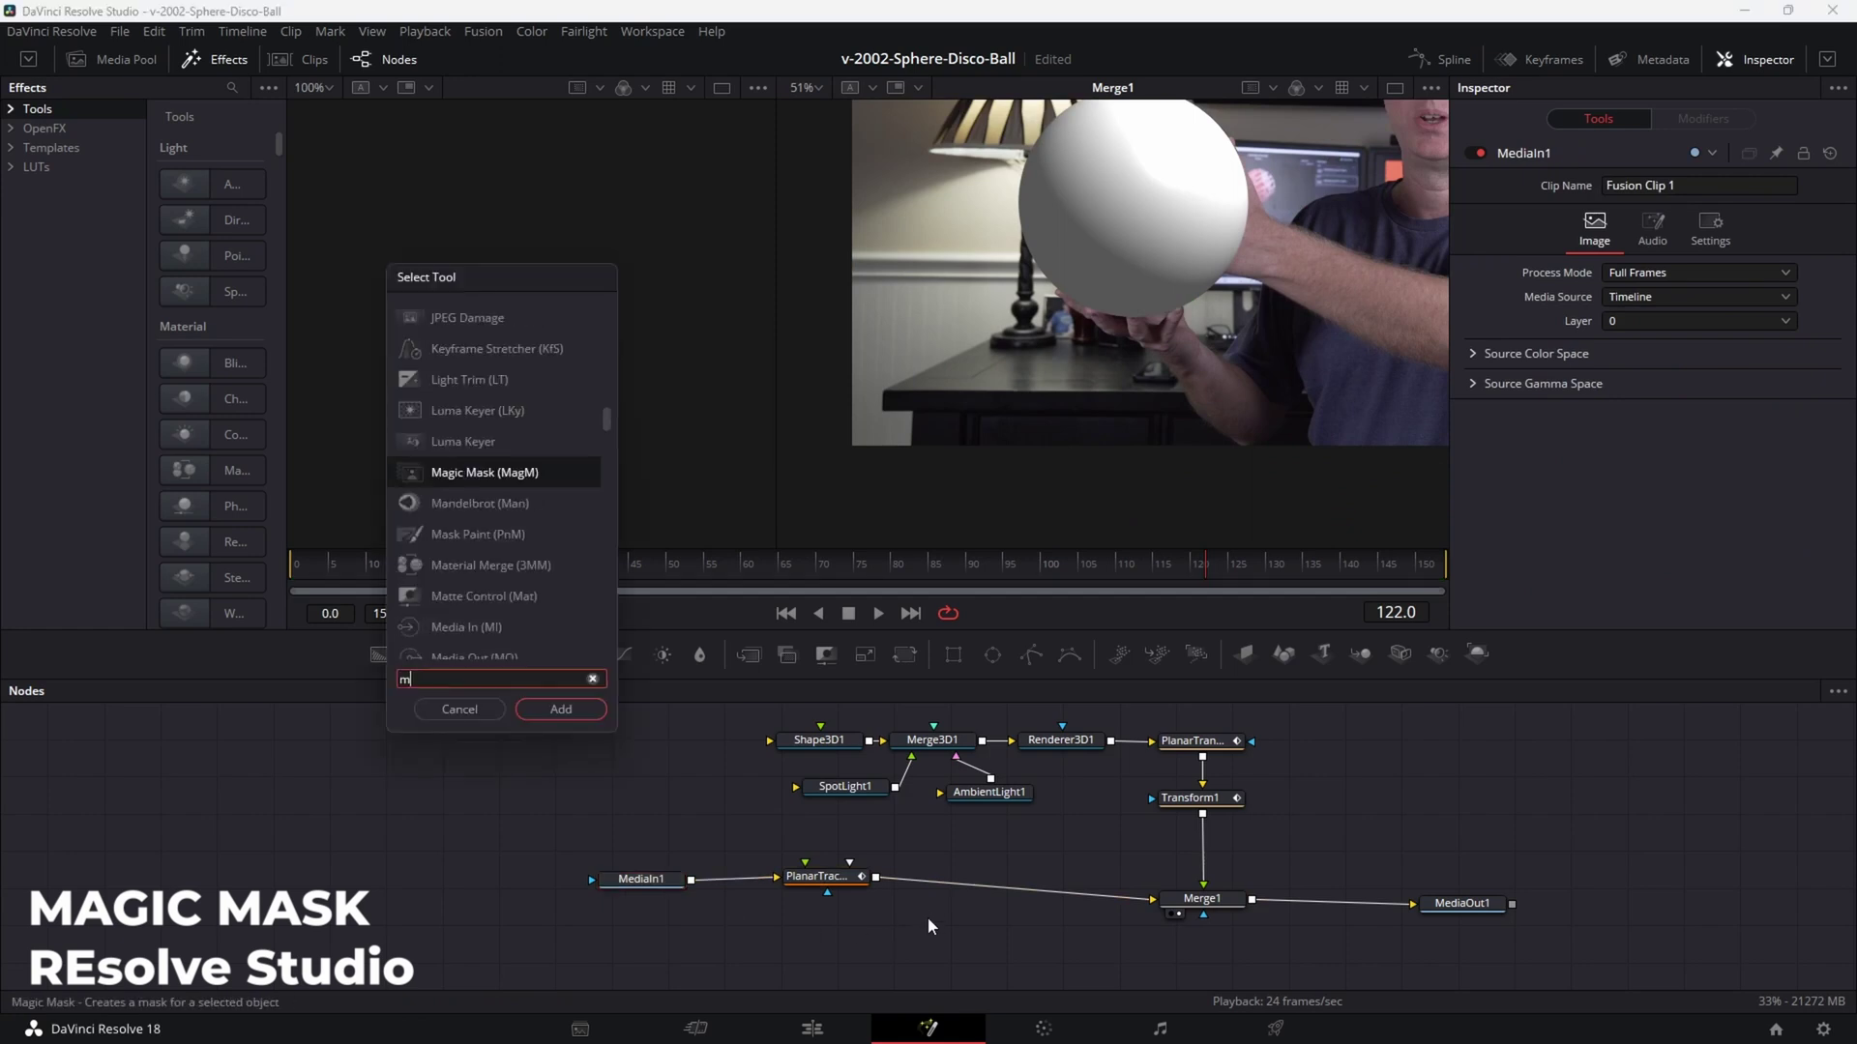
{"action": "key", "text": "Return"}
{"action": "left_click_drag", "start_coordinate": [690, 880], "coordinate": [975, 951]}
{"action": "key", "text": "2"}
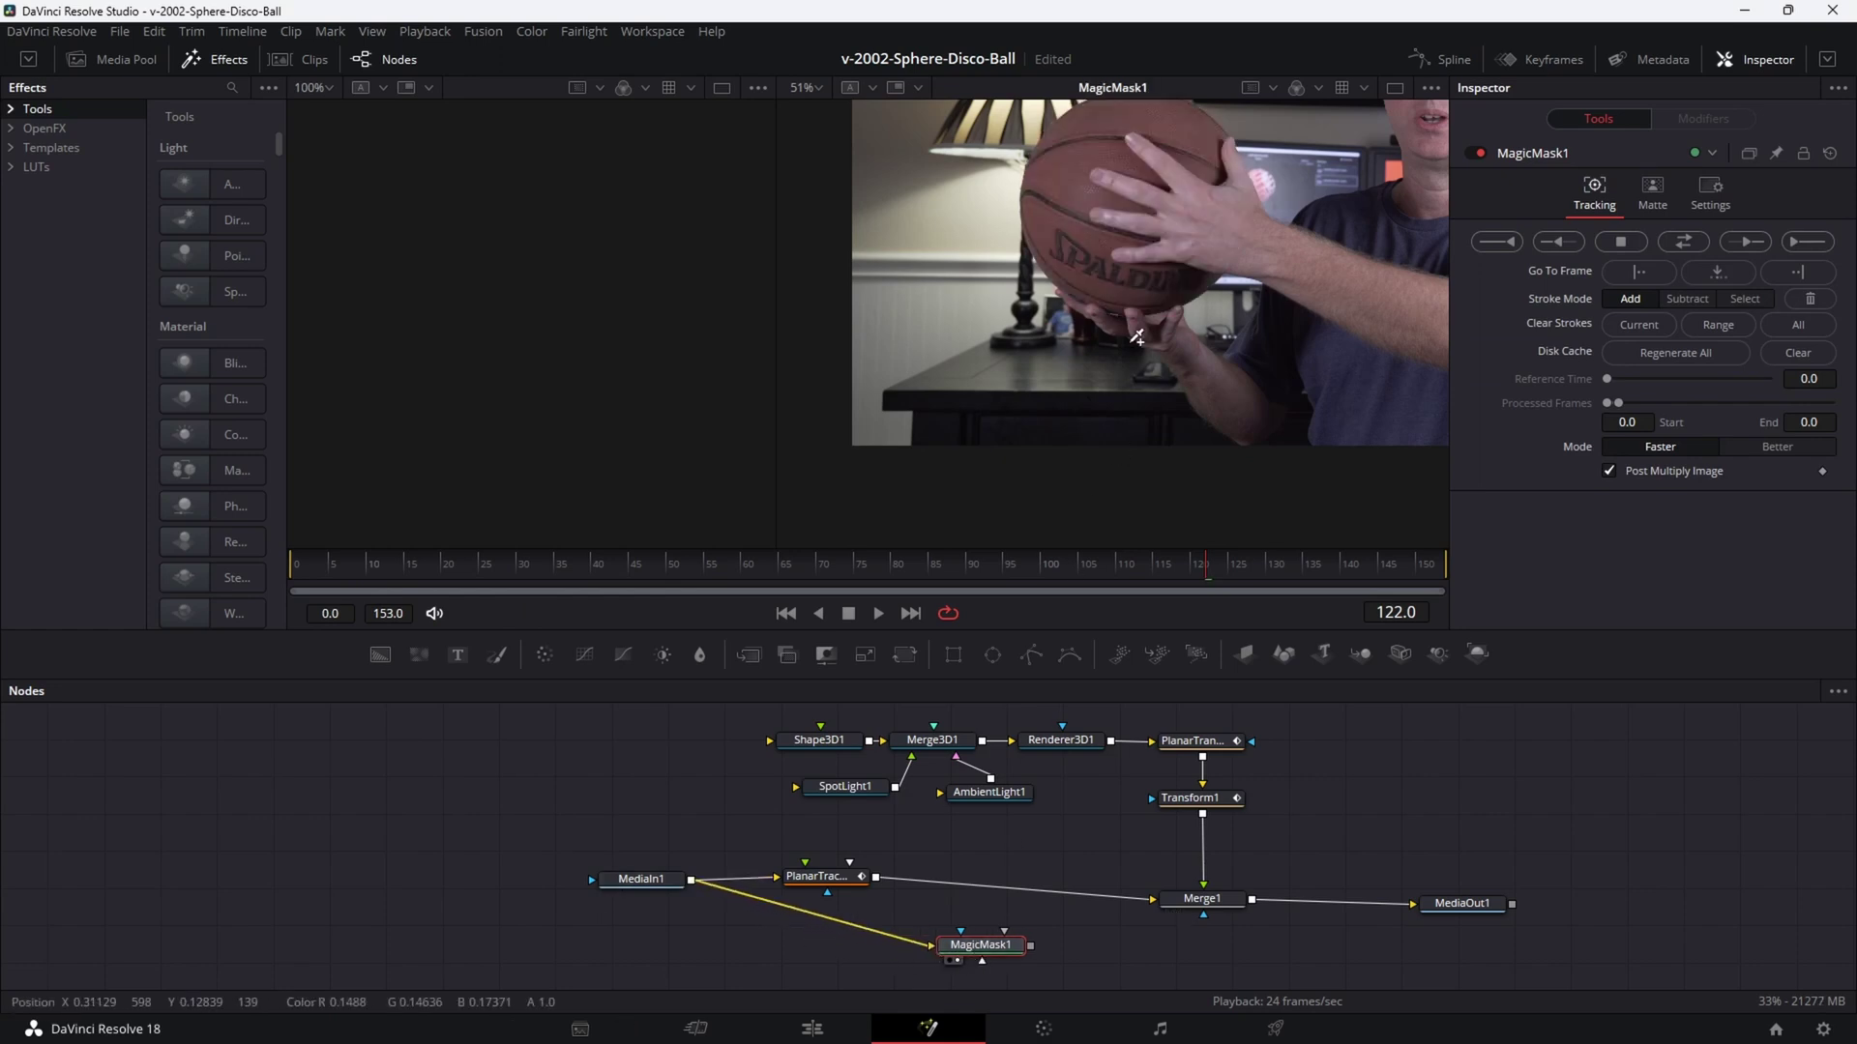
On frame 153, paint one Magic Mask add stroke from the thumb through the fingers to the wrist of the hand in front of the ball.
{"action": "scroll", "coordinate": [1054, 397], "scroll_direction": "up", "scroll_amount": 3}
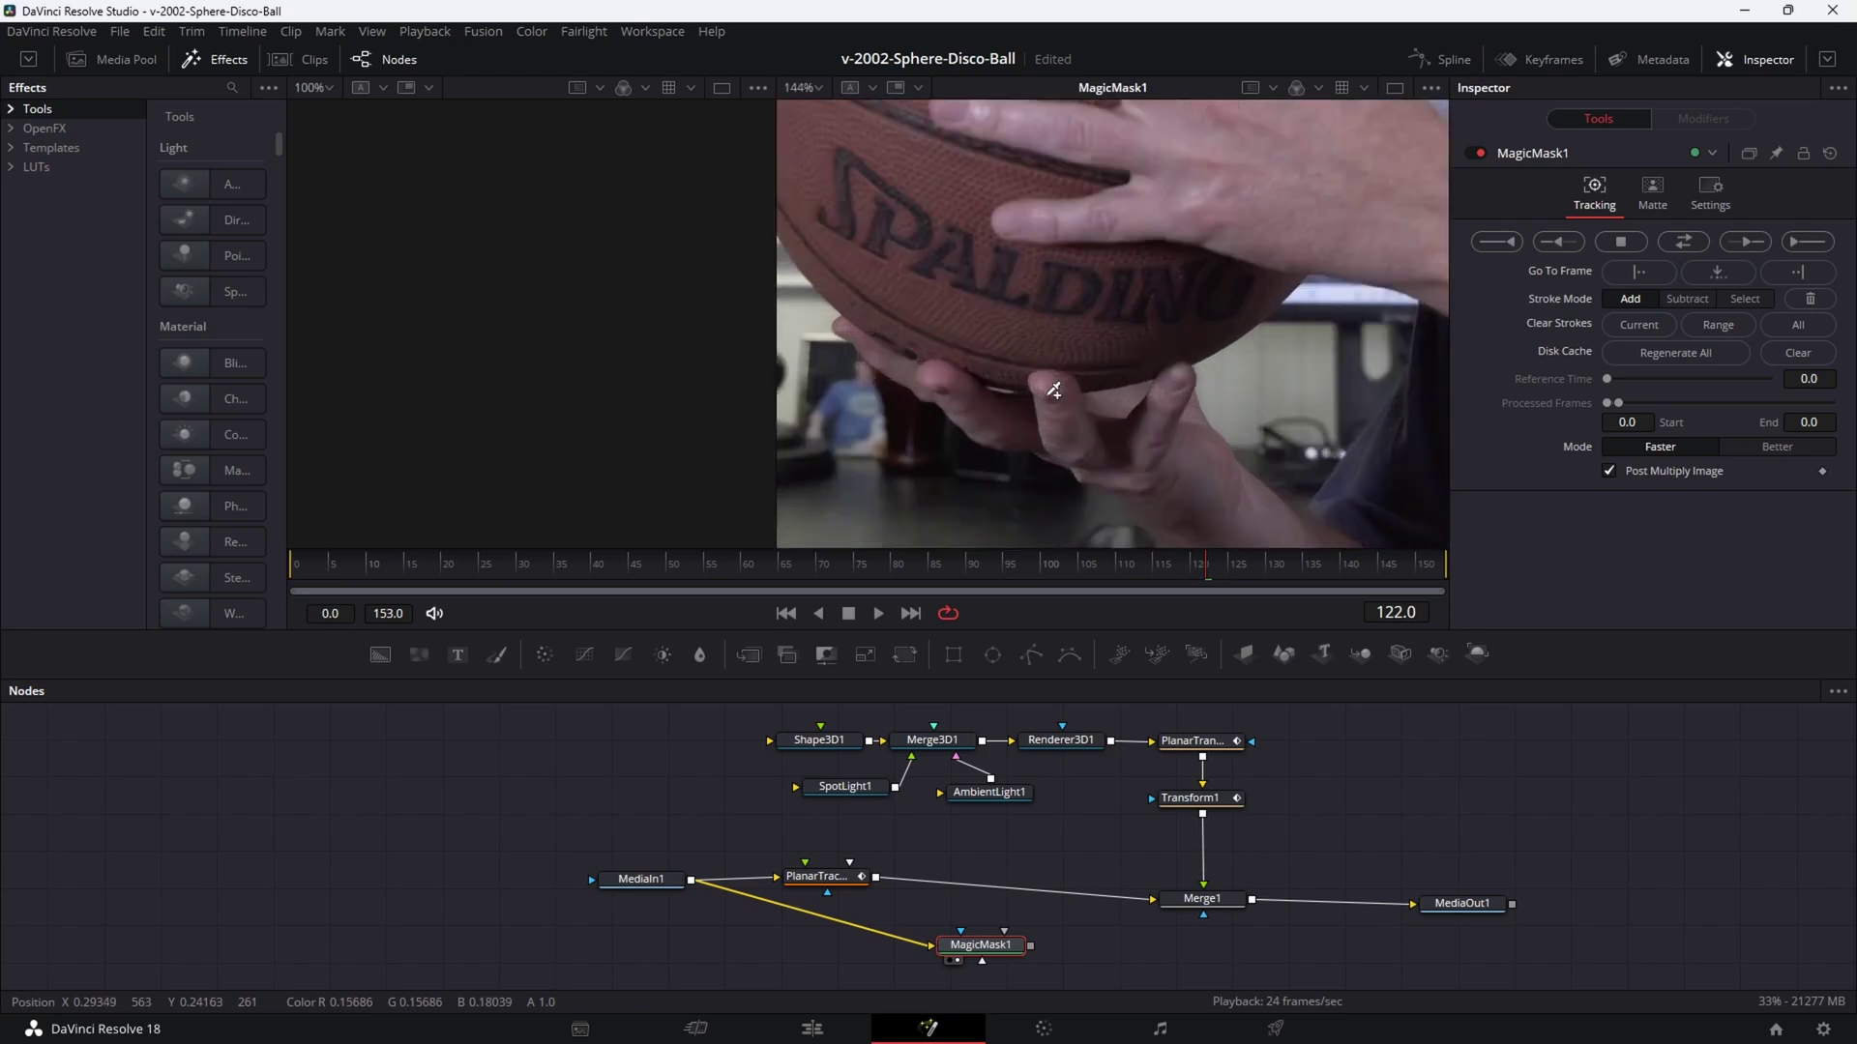
{"action": "scroll", "coordinate": [1188, 376], "scroll_direction": "down", "scroll_amount": 2}
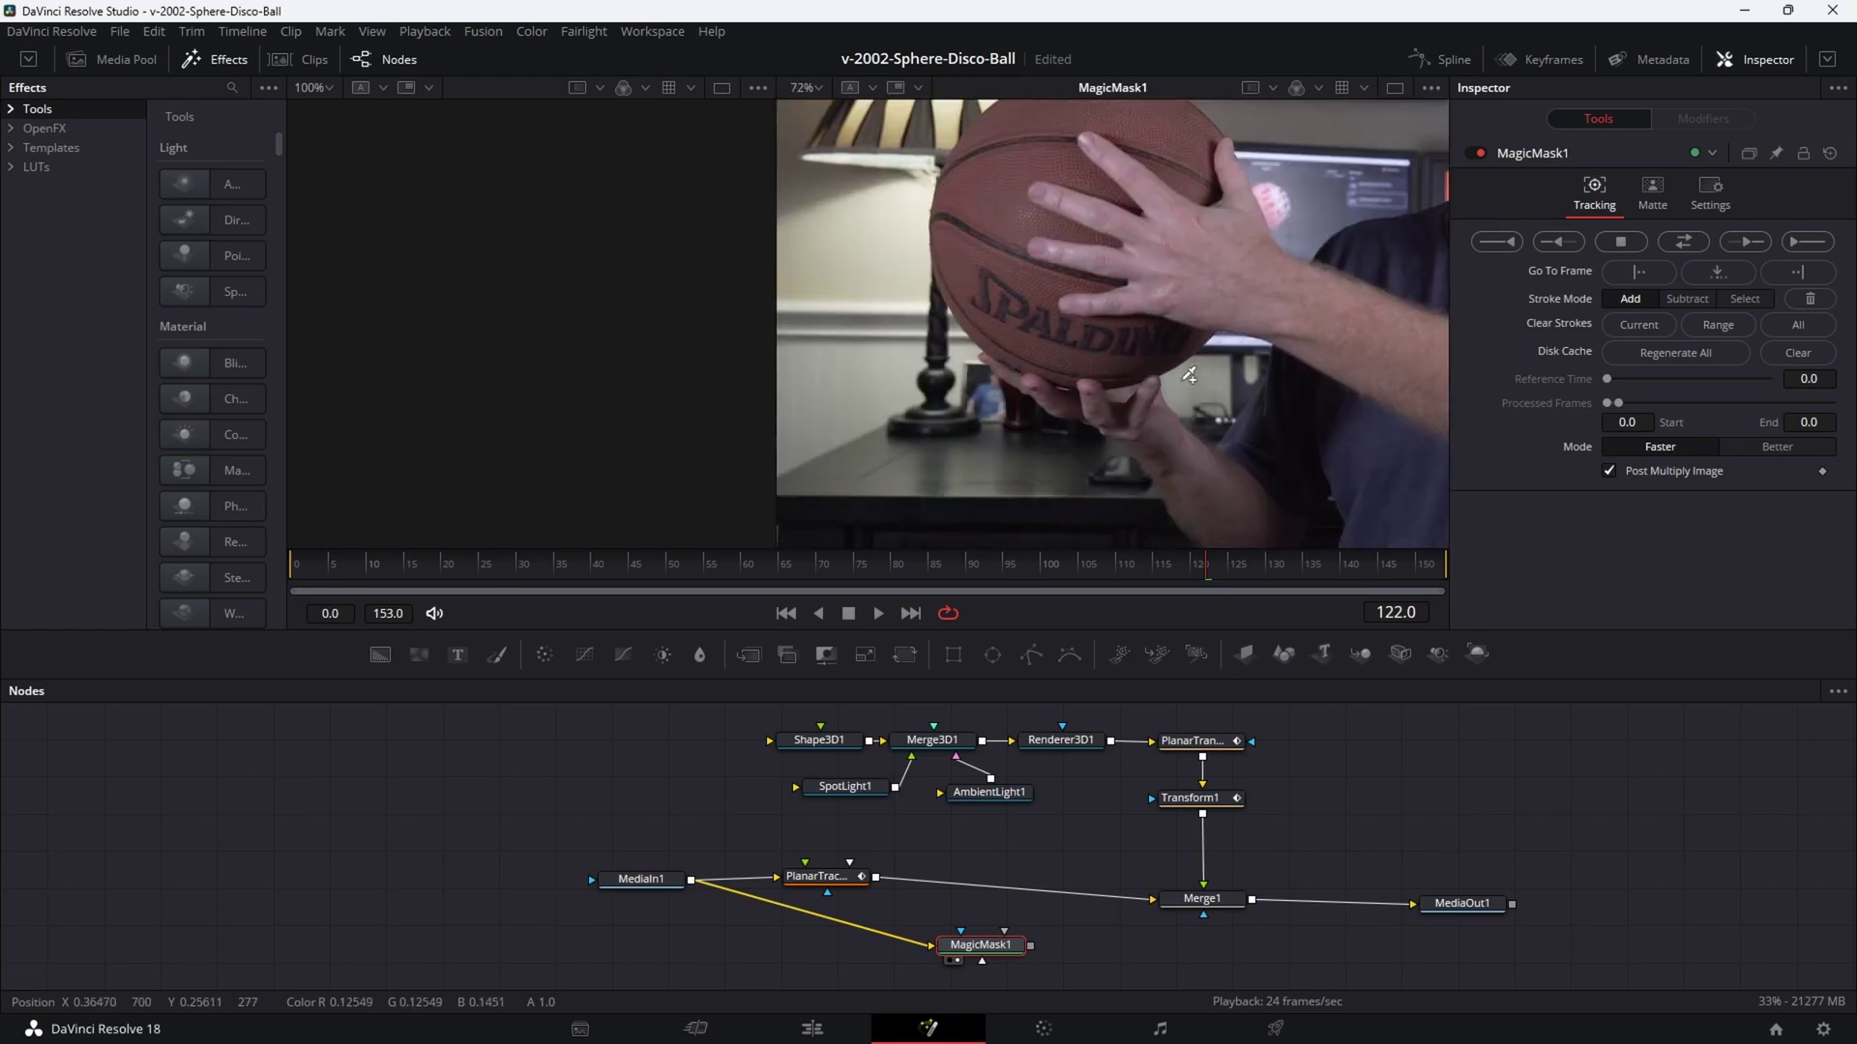
{"action": "left_click", "coordinate": [1439, 566]}
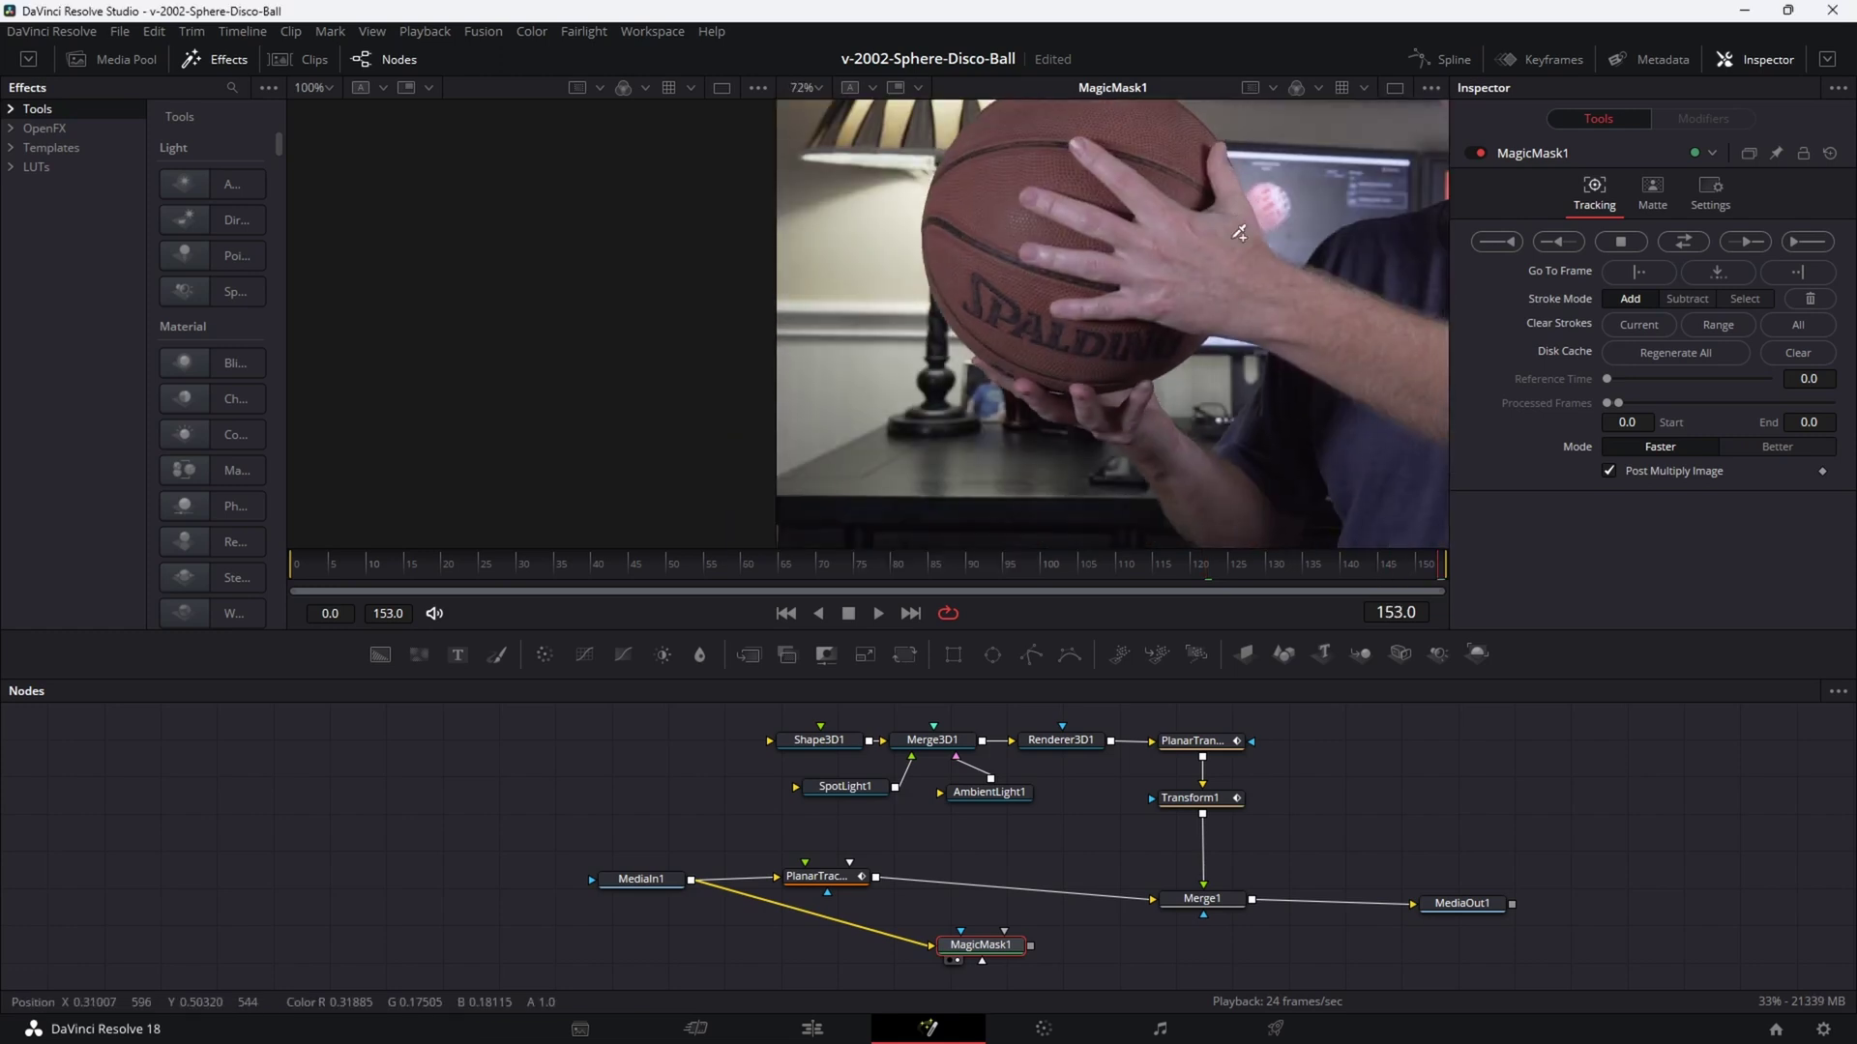
{"action": "left_click_drag", "start_coordinate": [1208, 254], "coordinate": [1267, 302]}
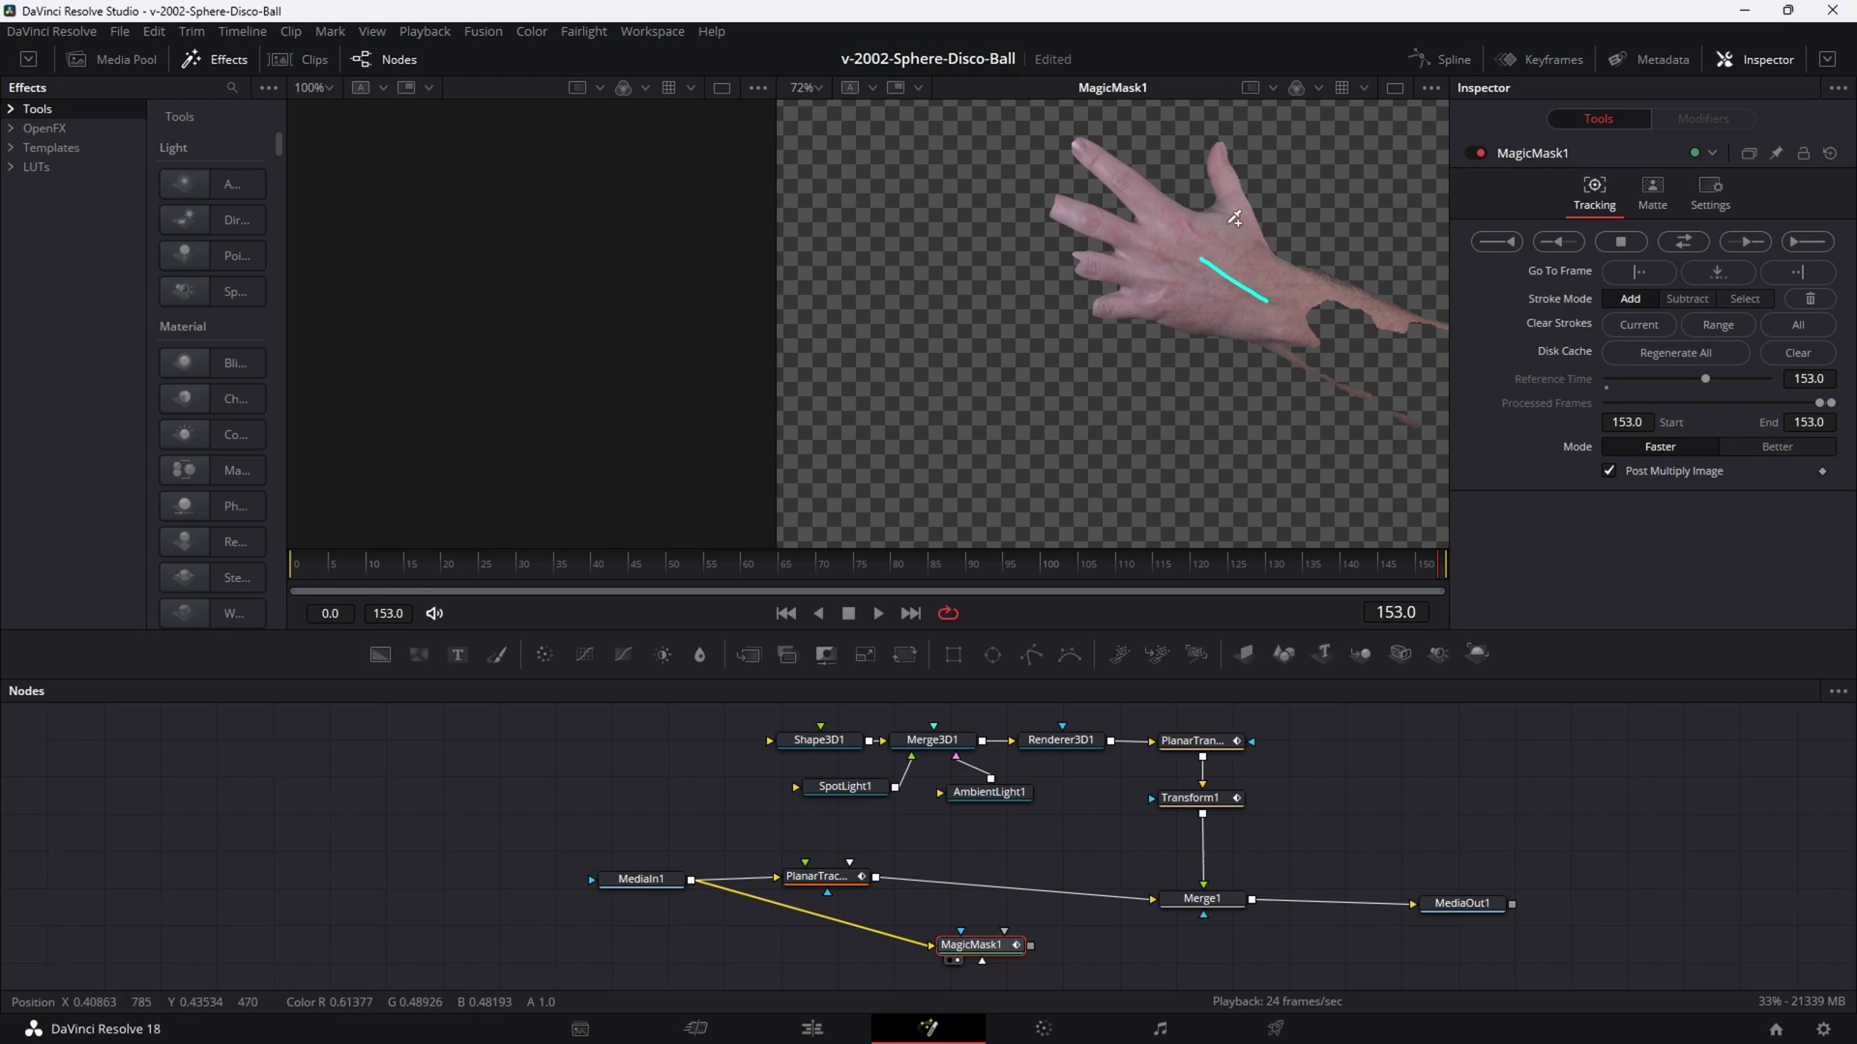
{"action": "key", "text": "ctrl+z"}
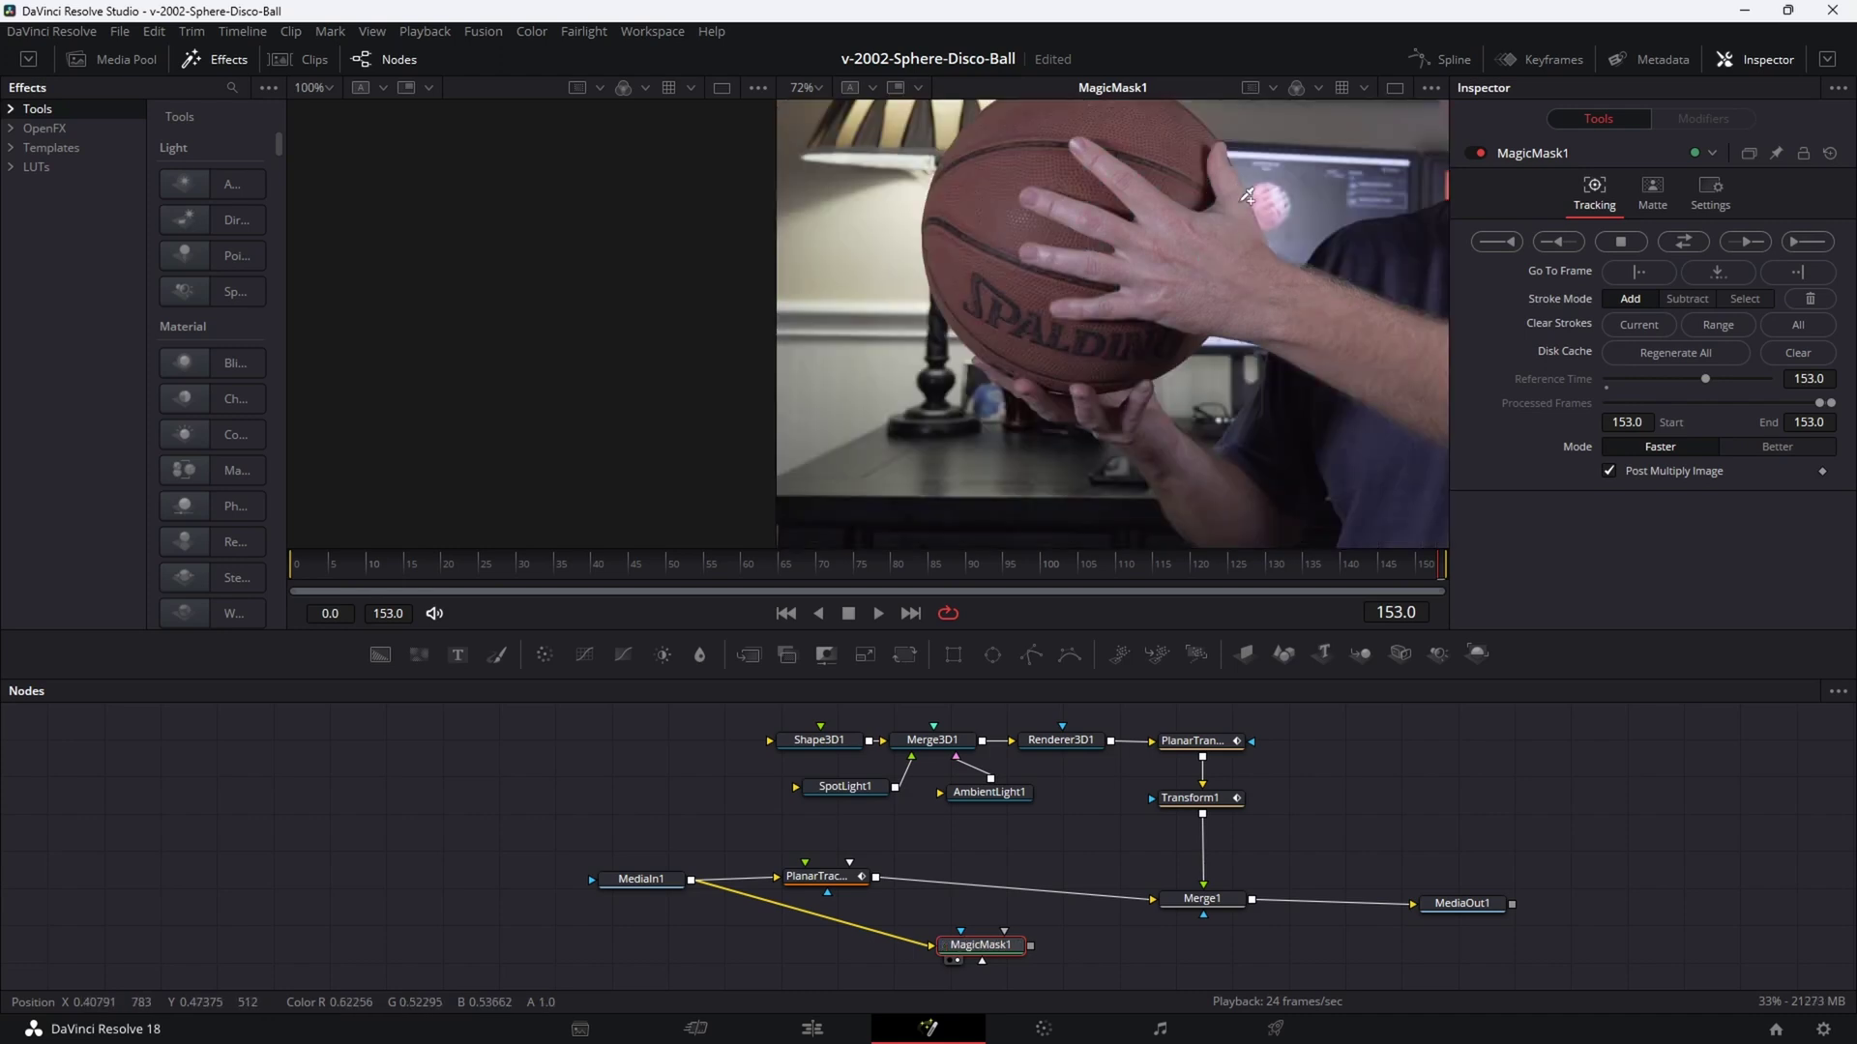
{"action": "mouse_move", "coordinate": [1229, 153]}
{"action": "left_mouse_down"}
{"action": "mouse_move", "coordinate": [1232, 232]}
{"action": "mouse_move", "coordinate": [1122, 176]}
{"action": "mouse_move", "coordinate": [1172, 239]}
{"action": "mouse_move", "coordinate": [1095, 213]}
{"action": "mouse_move", "coordinate": [1175, 263]}
{"action": "mouse_move", "coordinate": [1095, 267]}
{"action": "mouse_move", "coordinate": [1187, 283]}
{"action": "mouse_move", "coordinate": [1114, 297]}
{"action": "mouse_move", "coordinate": [1317, 315]}
{"action": "left_mouse_up"}
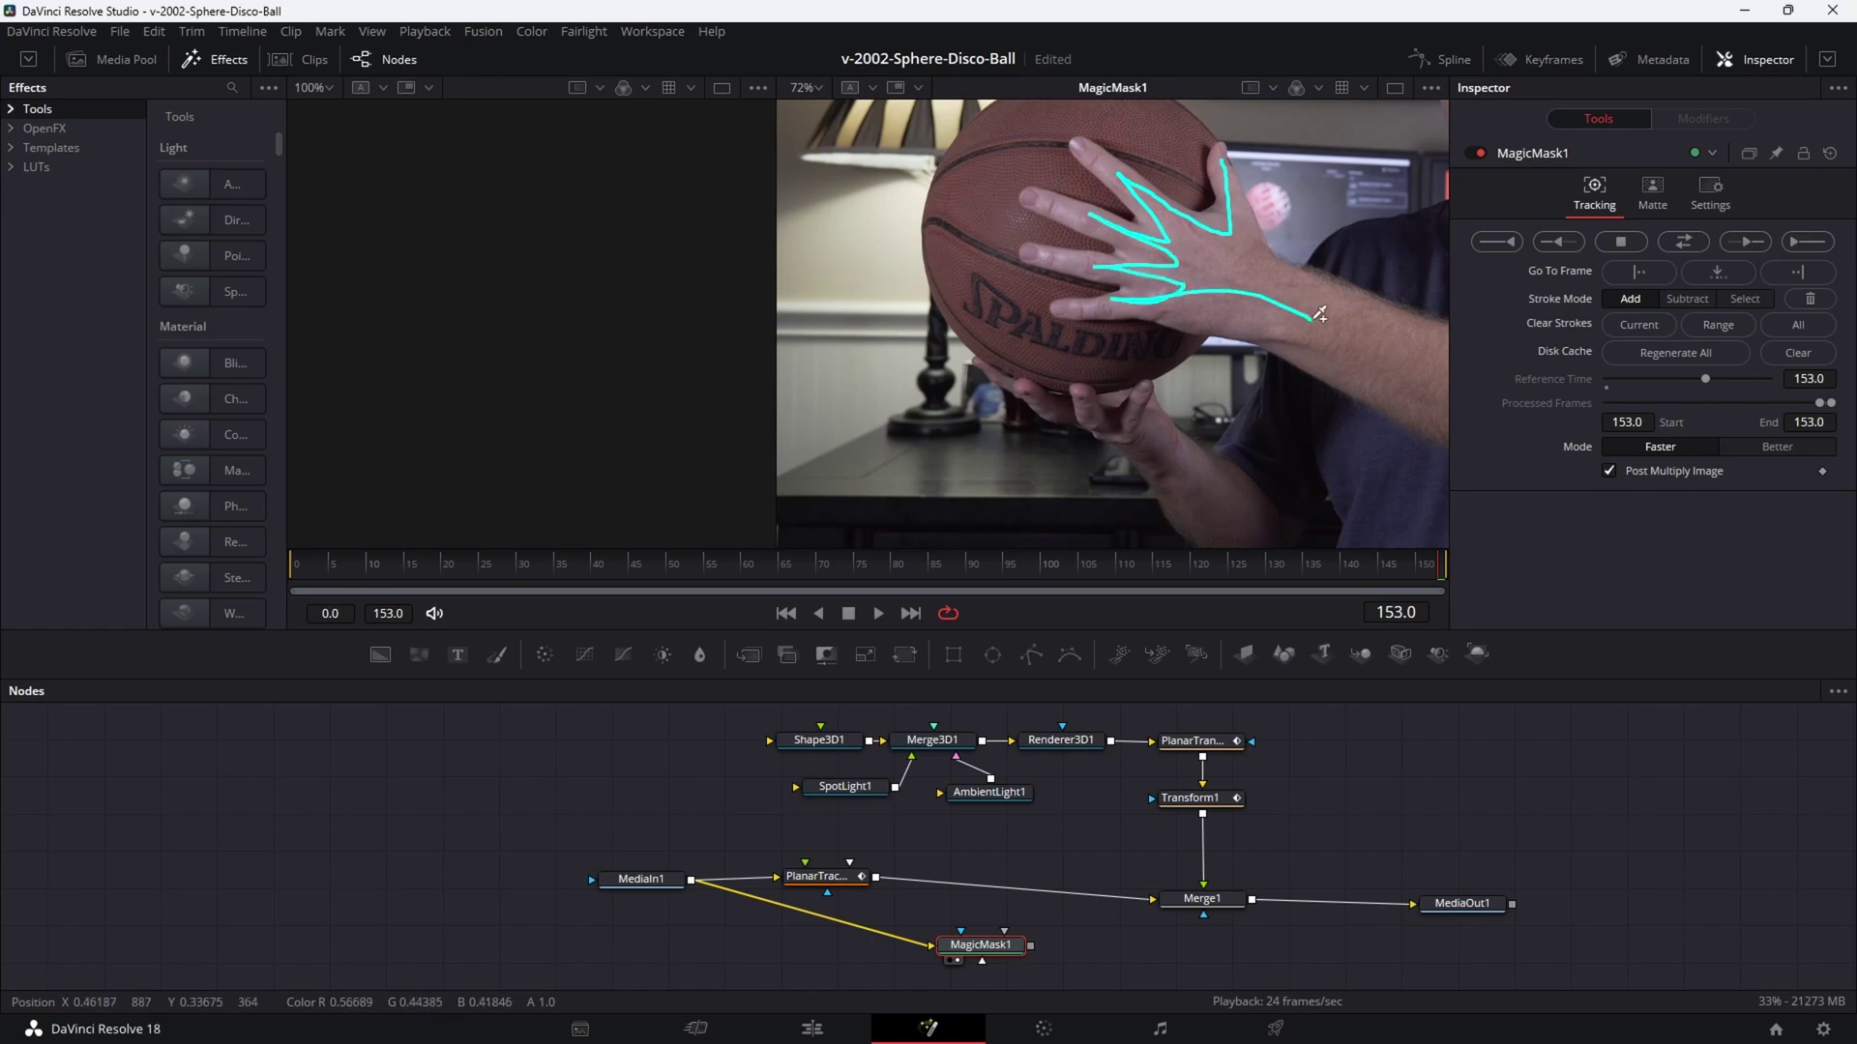
{"action": "scroll", "coordinate": [1208, 271], "scroll_direction": "up", "scroll_amount": 5}
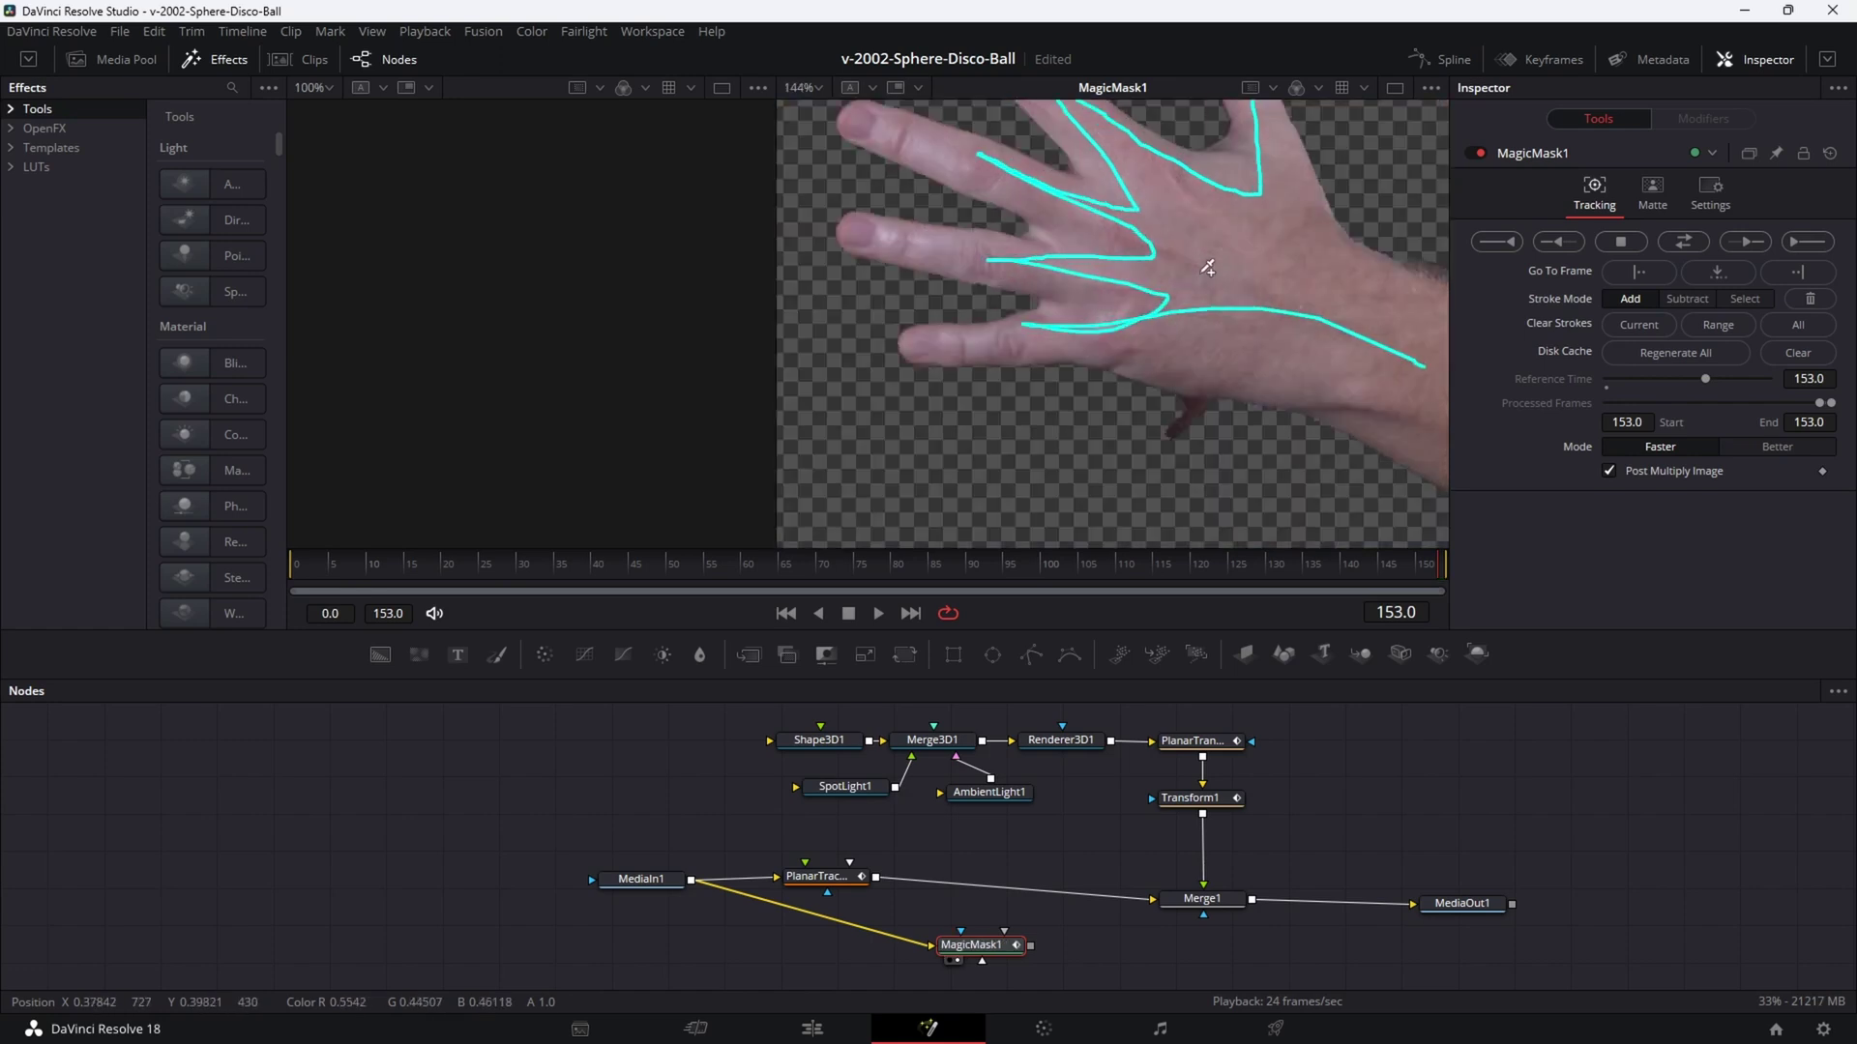
{"action": "scroll", "coordinate": [1180, 333], "scroll_direction": "down", "scroll_amount": 2}
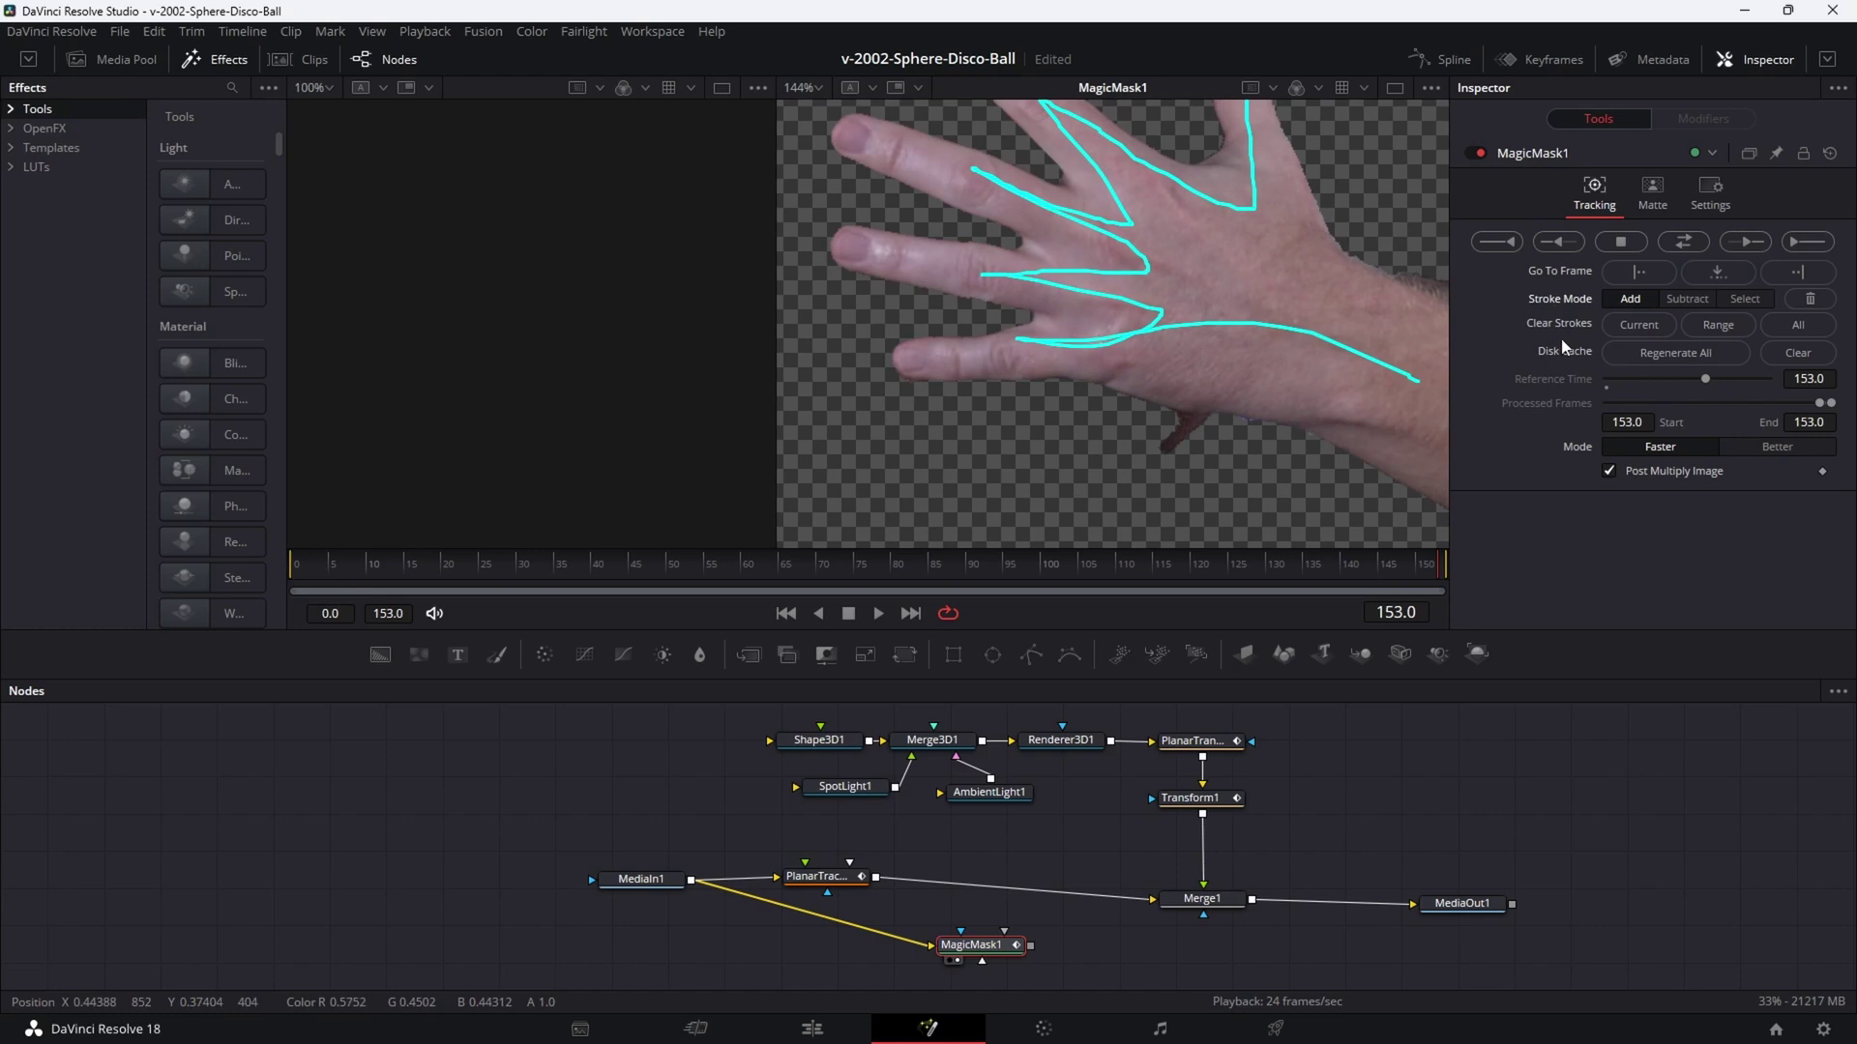
Paint subtract strokes over the stray area below the hand and beside the thumb tip to remove them from the mask.
{"action": "left_click", "coordinate": [1687, 300]}
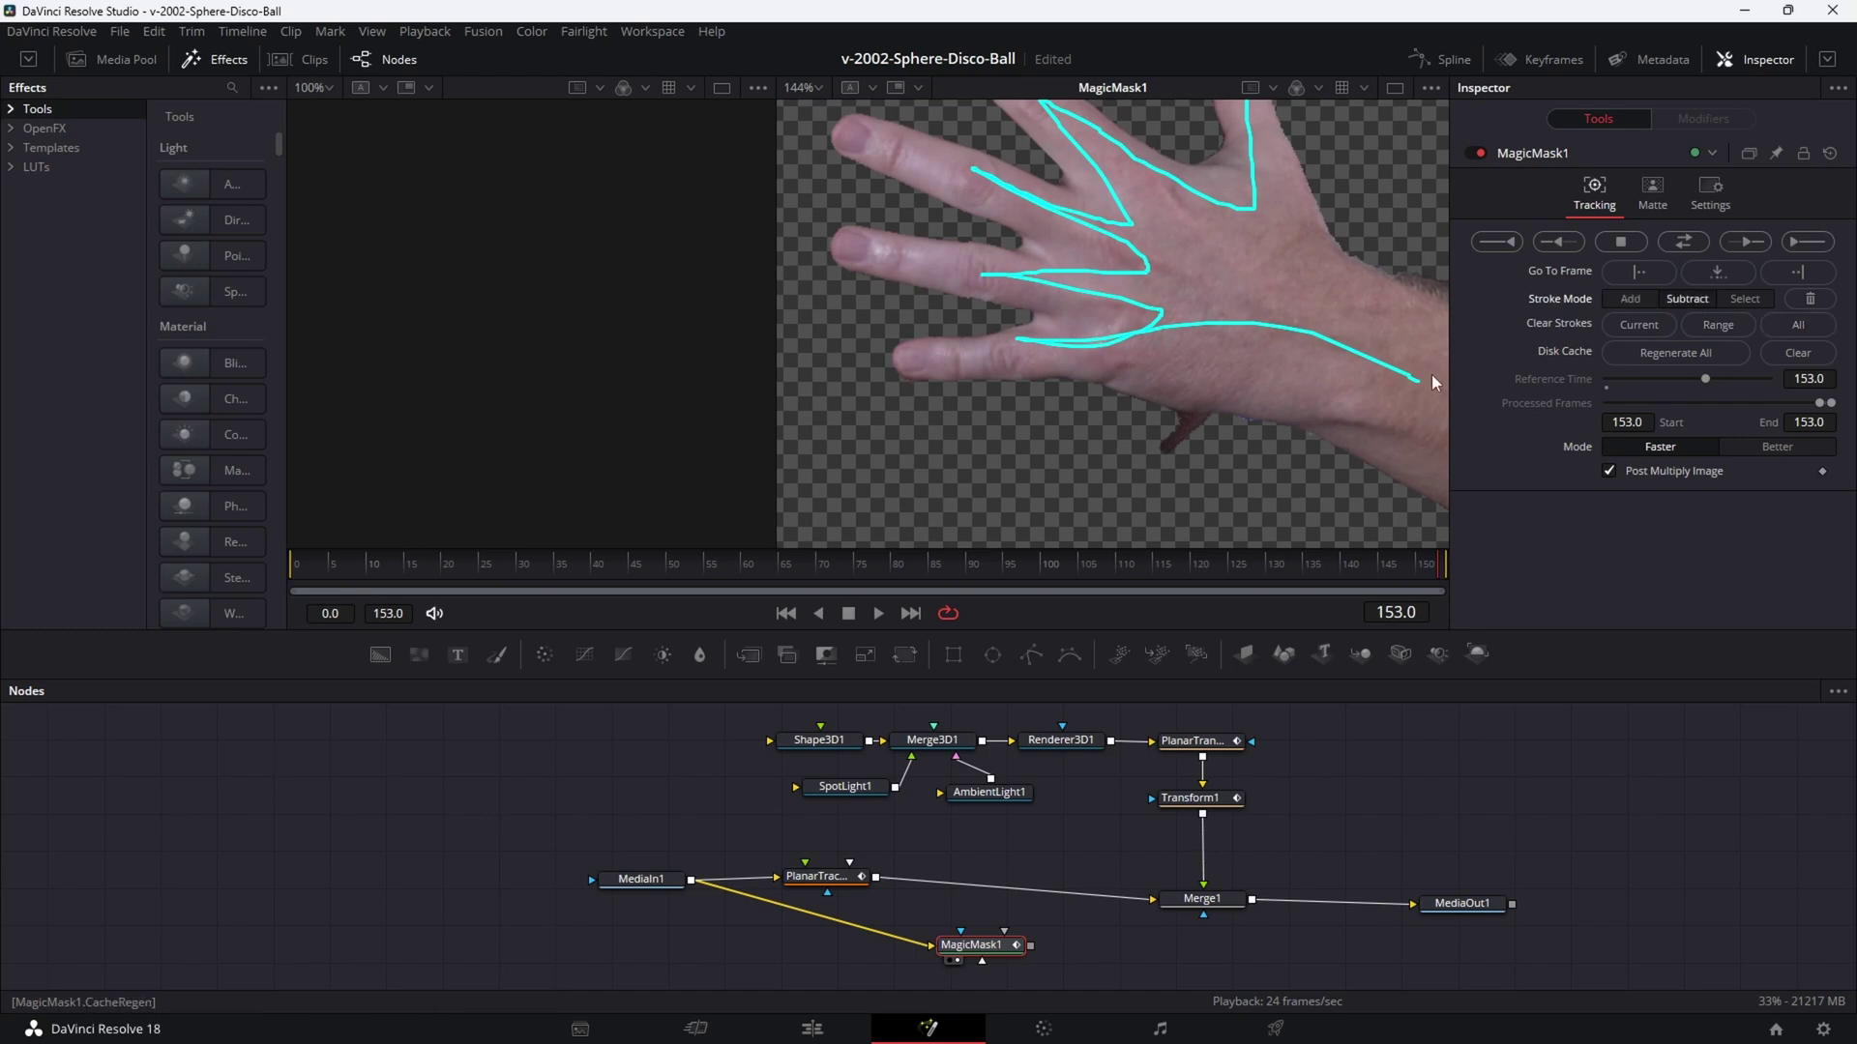
{"action": "left_click_drag", "start_coordinate": [1185, 431], "coordinate": [1176, 444]}
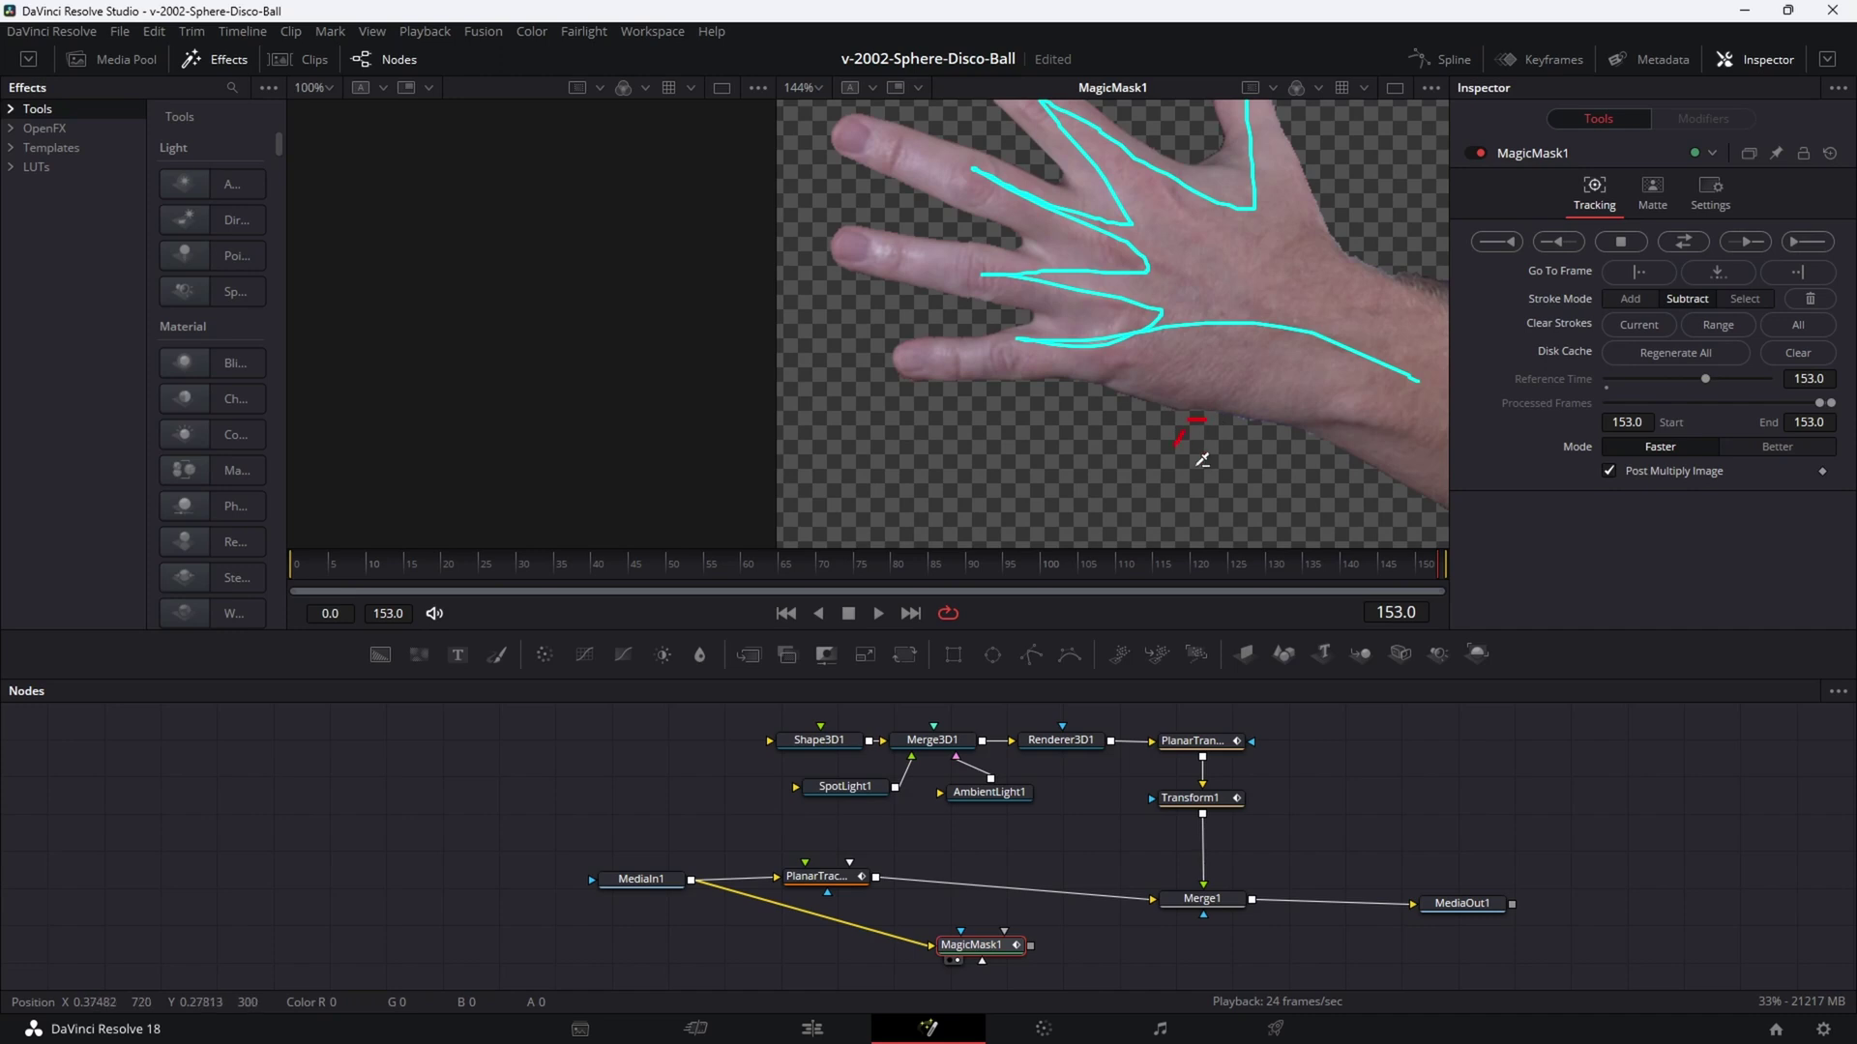
{"action": "scroll", "coordinate": [1226, 263], "scroll_direction": "up", "scroll_amount": 6}
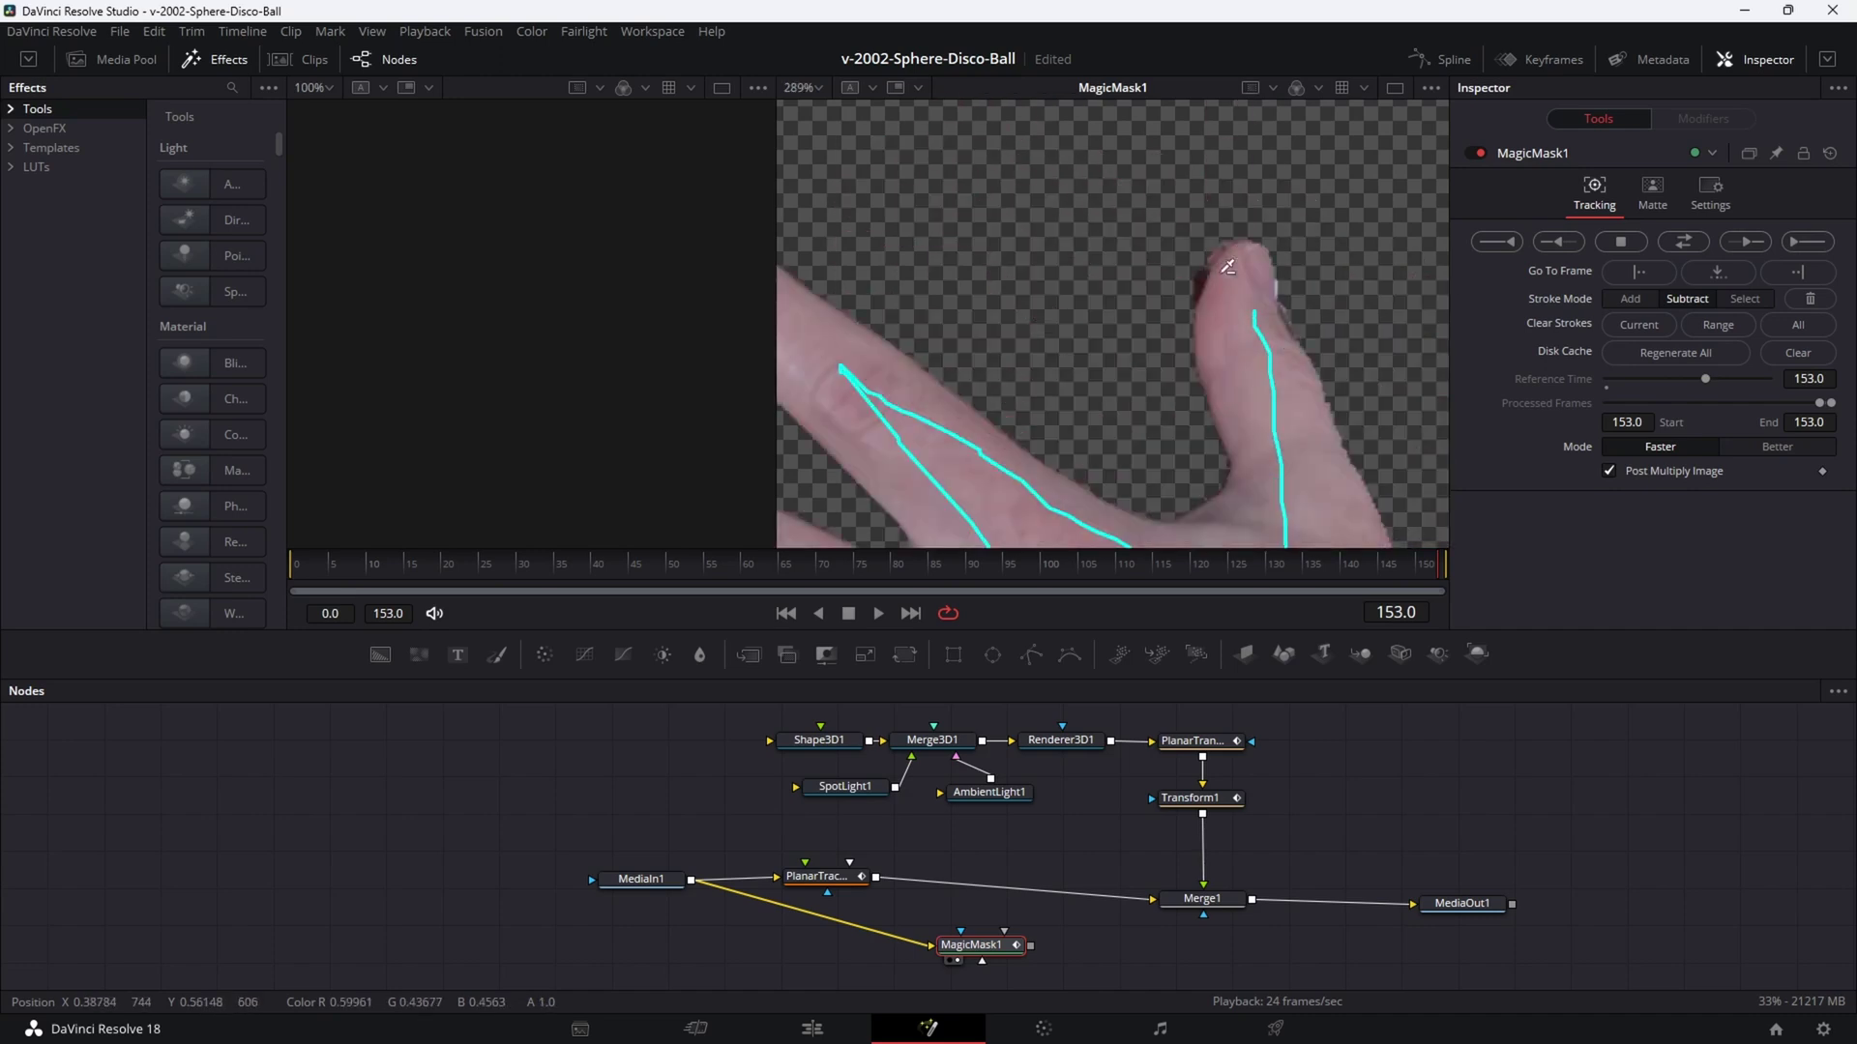
{"action": "scroll", "coordinate": [1226, 263], "scroll_direction": "up", "scroll_amount": 2}
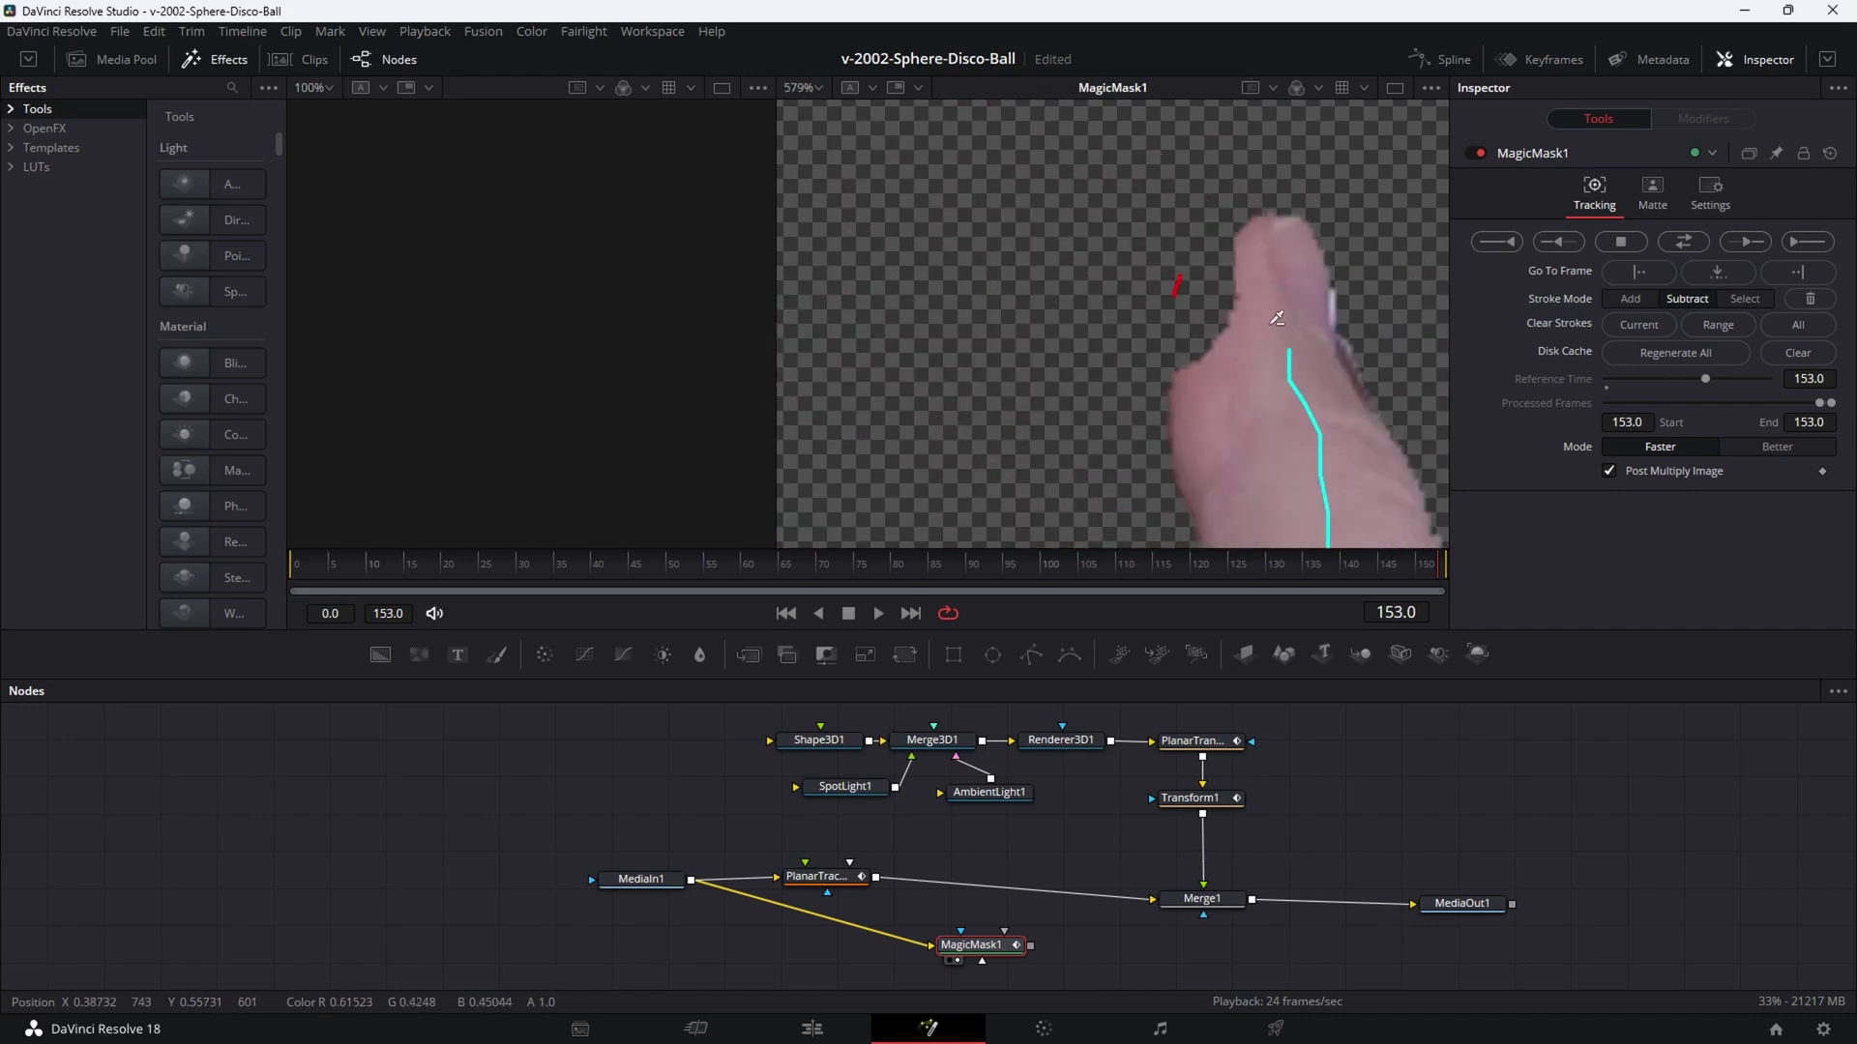
Paint a short add stroke along the edge of the thumb tip to restore it in the mask.
{"action": "left_click", "coordinate": [1630, 299]}
{"action": "left_click_drag", "start_coordinate": [1221, 269], "coordinate": [1205, 331]}
{"action": "key", "text": "ctrl+z"}
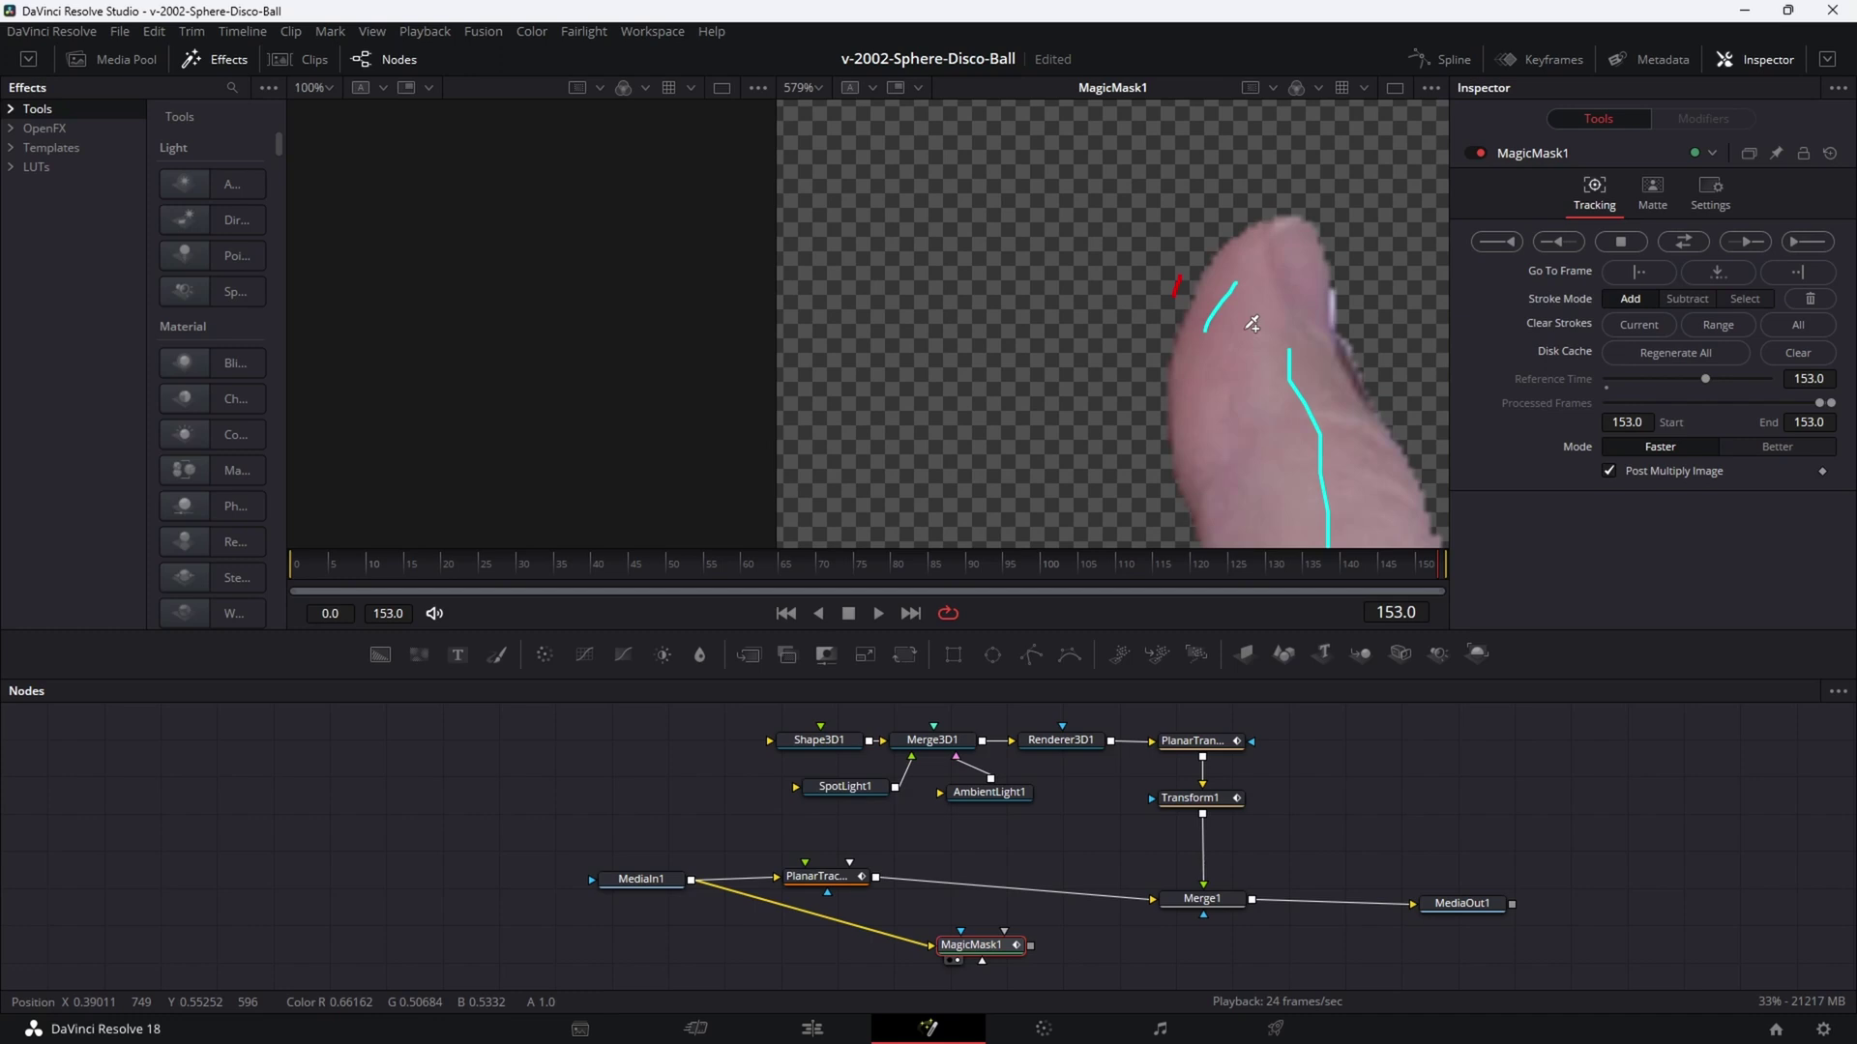
{"action": "scroll", "coordinate": [1286, 278], "scroll_direction": "down", "scroll_amount": 5}
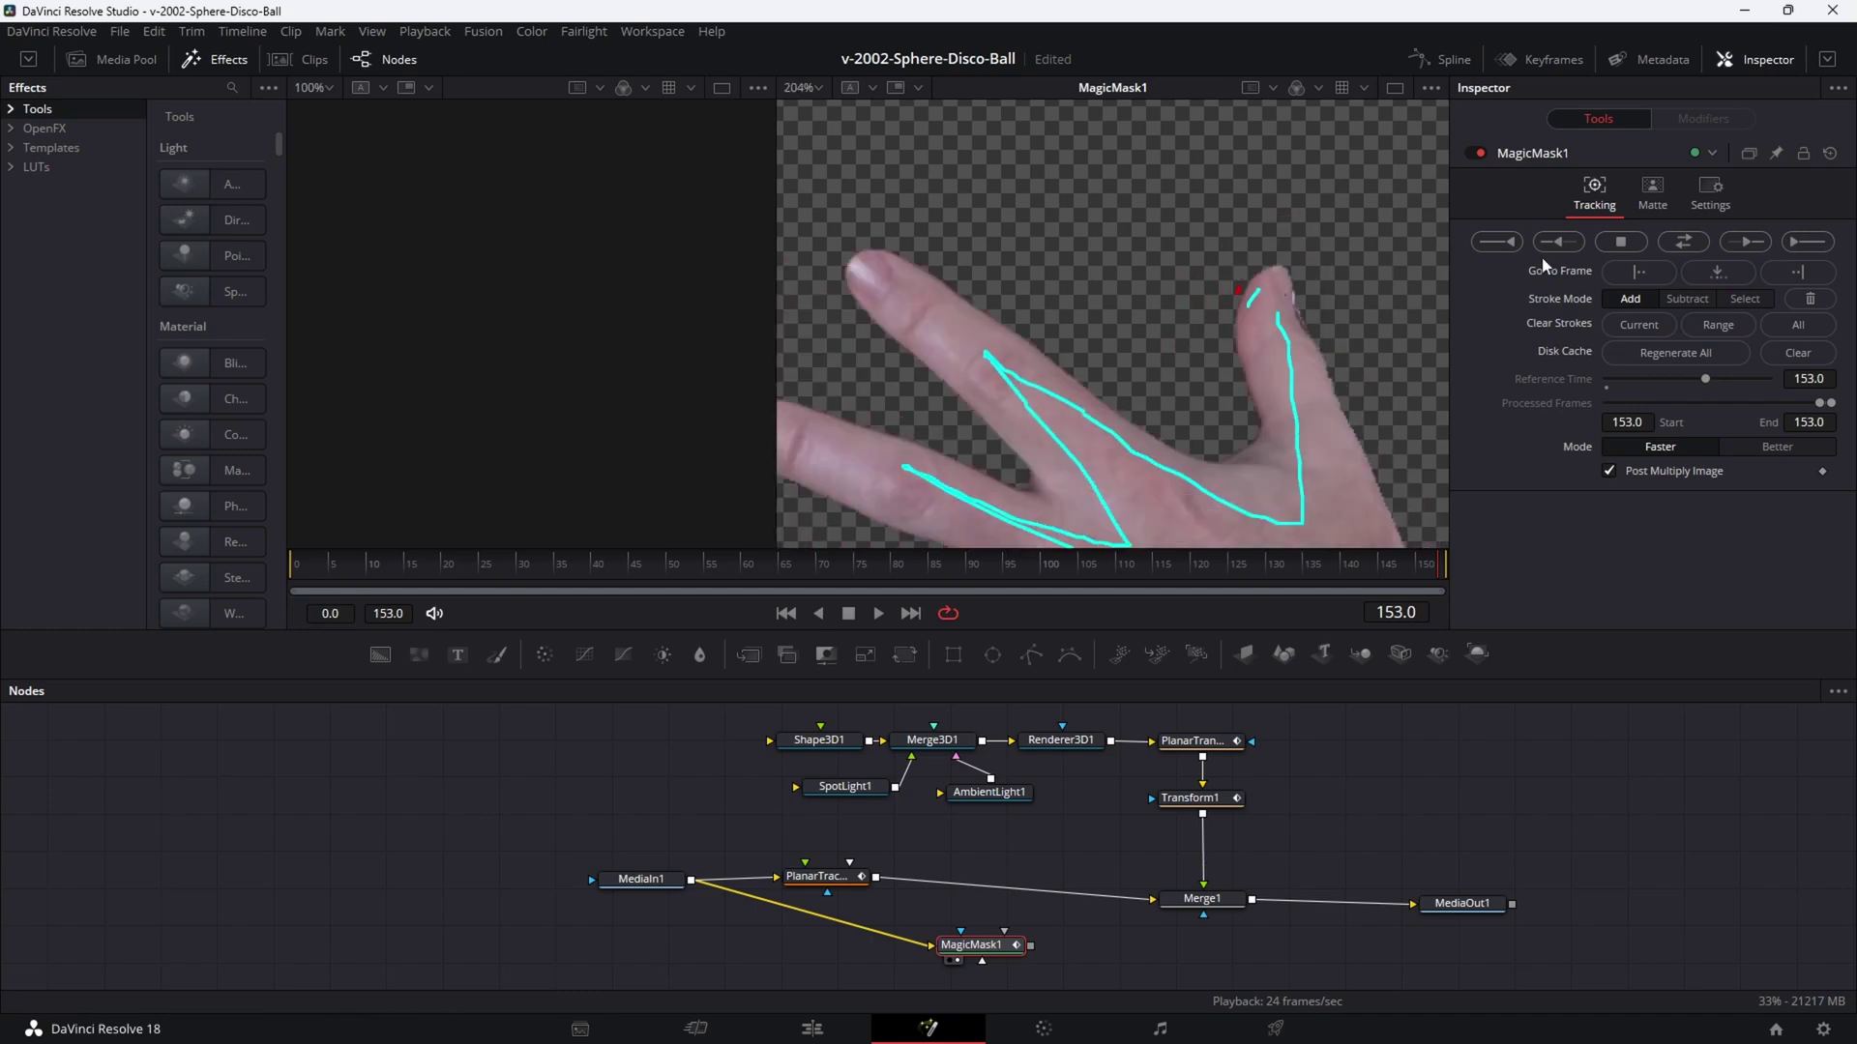
Refine MagicMask1's matte with Erode/Dilate -0.0006 and Blur 0.23.
{"action": "left_click", "coordinate": [1652, 193]}
{"action": "scroll", "coordinate": [1299, 302], "scroll_direction": "up", "scroll_amount": 2}
{"action": "scroll", "coordinate": [1299, 303], "scroll_direction": "up", "scroll_amount": 2}
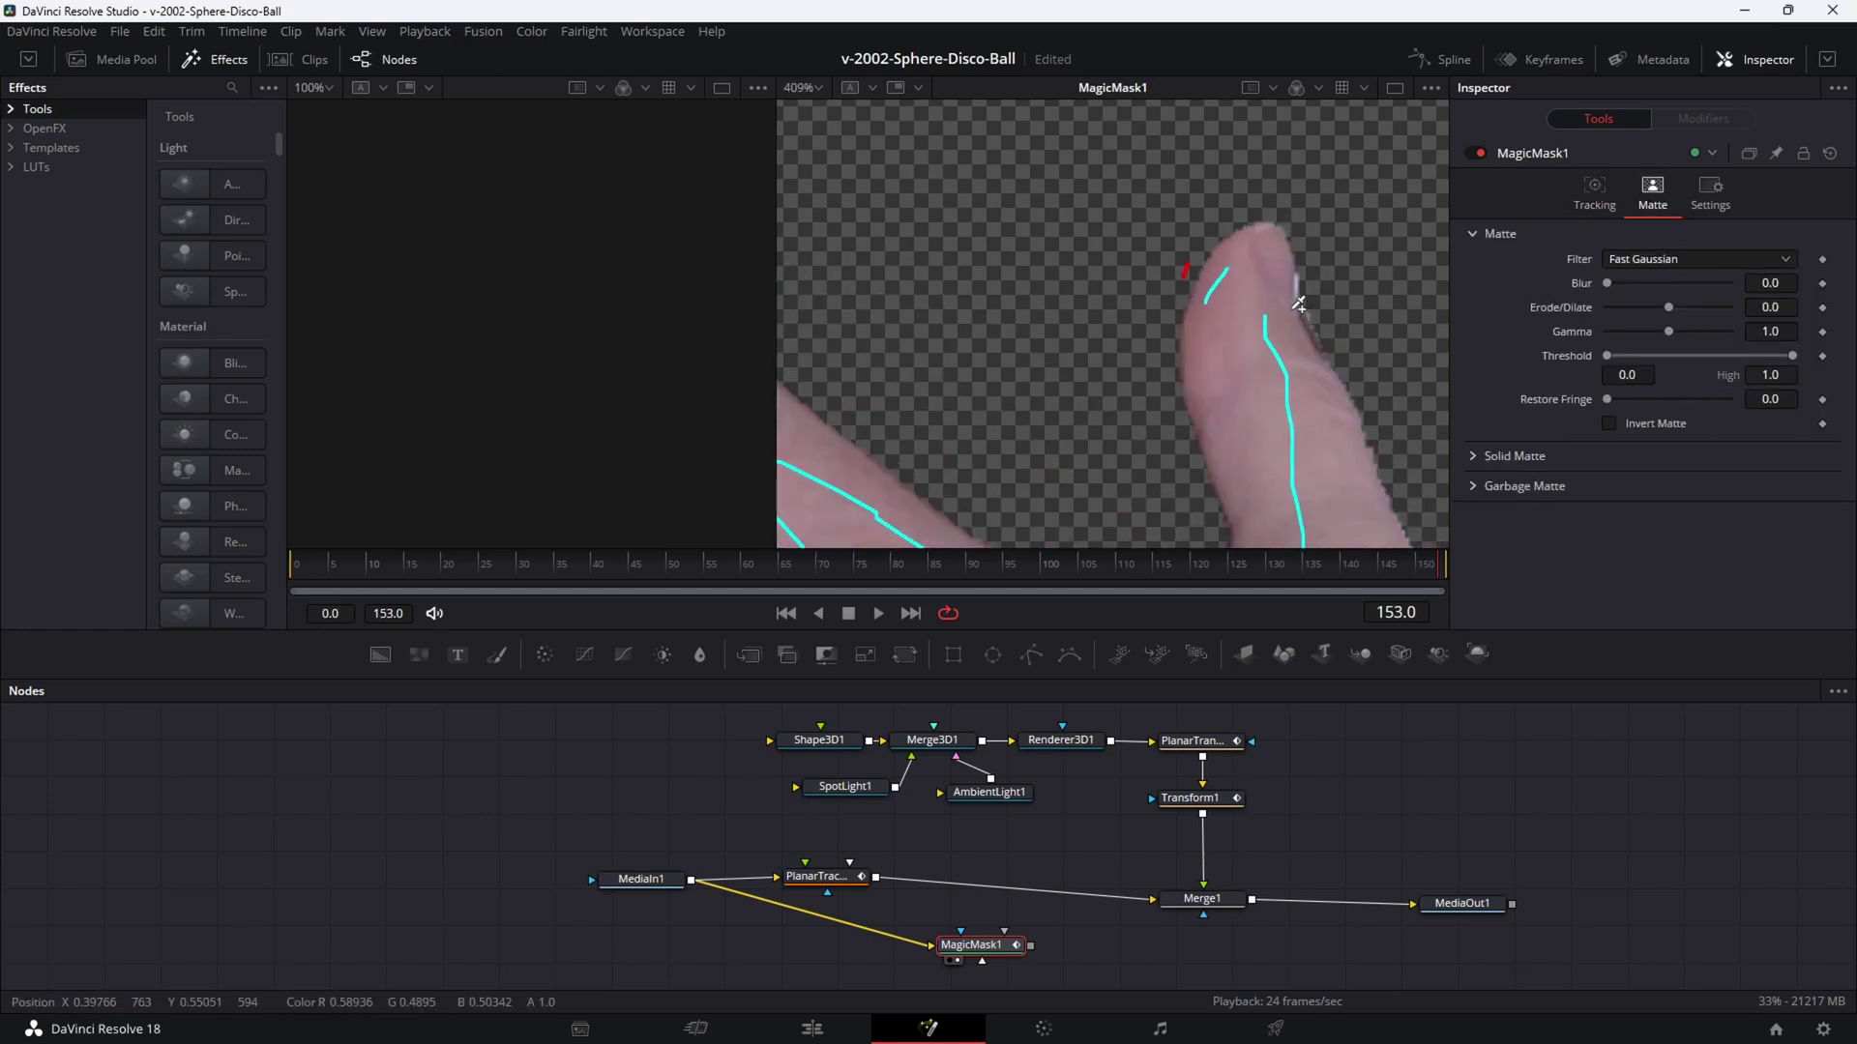
{"action": "left_click_drag", "start_coordinate": [1668, 307], "coordinate": [1668, 307]}
{"action": "left_click_drag", "start_coordinate": [1135, 368], "coordinate": [1277, 190]}
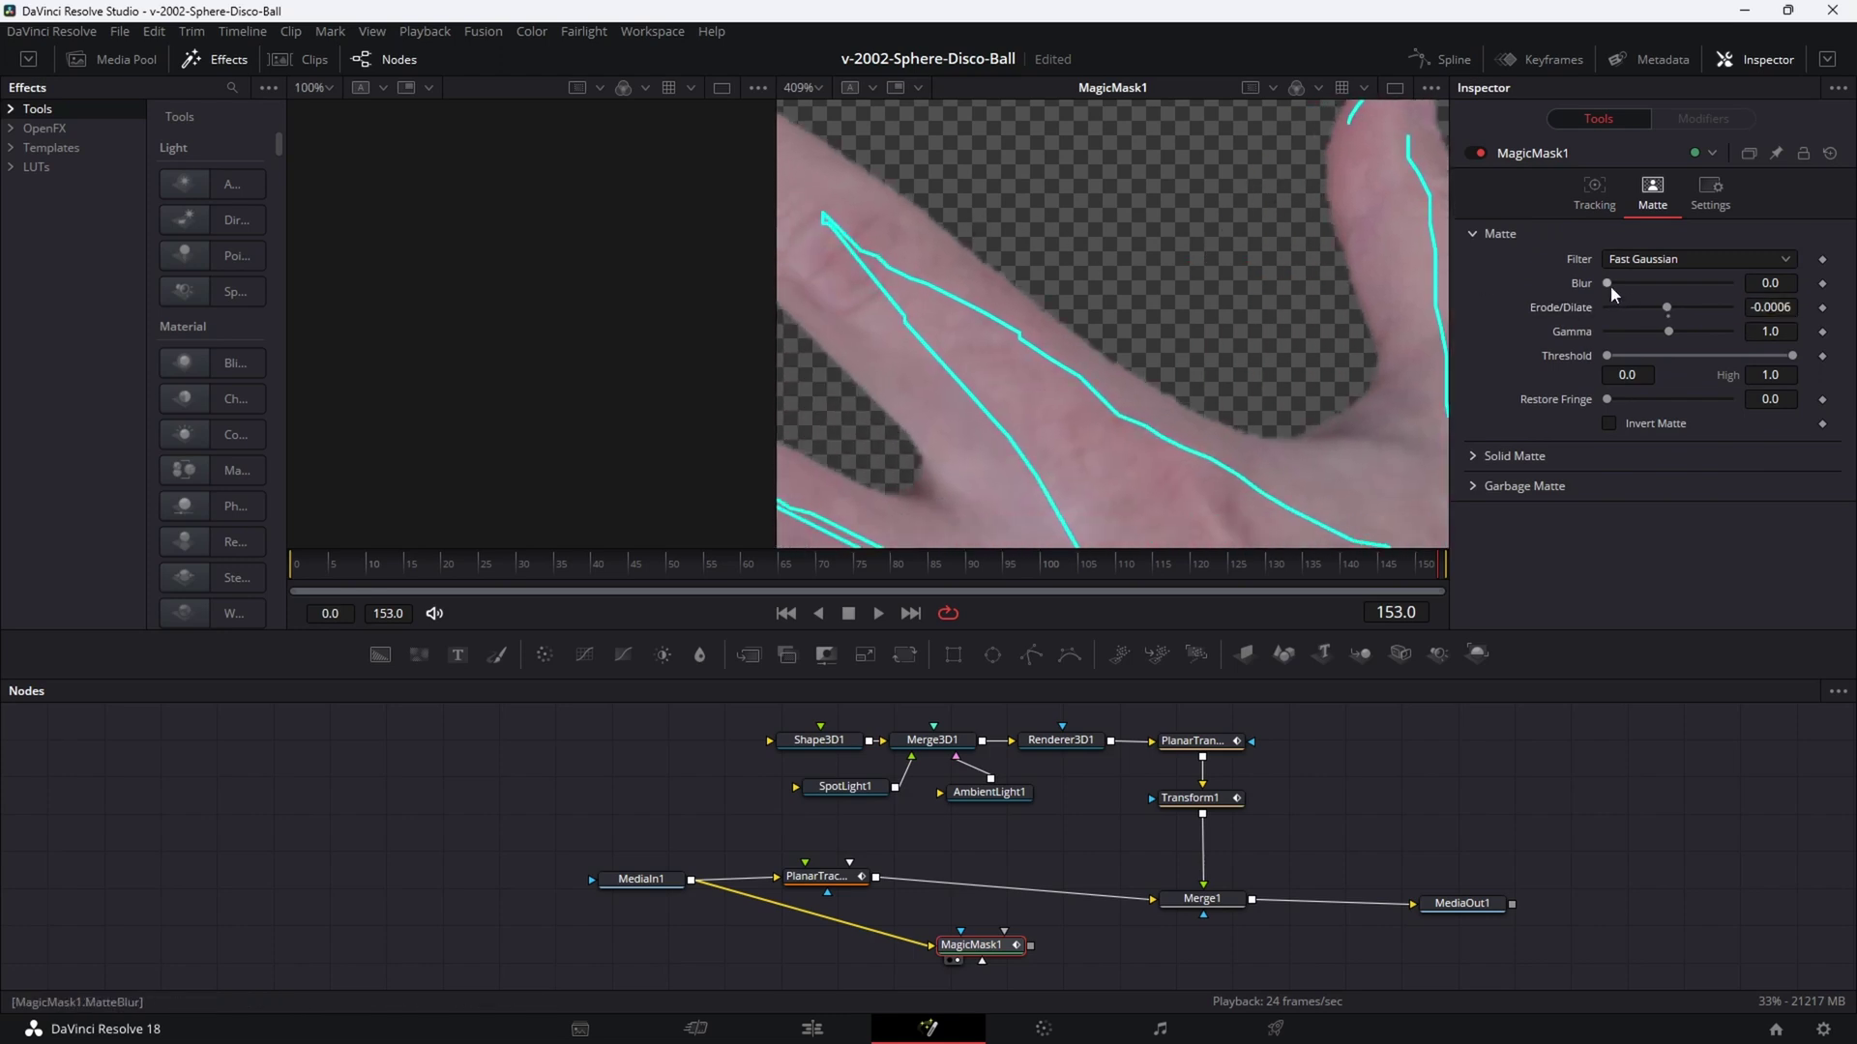
{"action": "left_click_drag", "start_coordinate": [1606, 283], "coordinate": [1609, 284]}
{"action": "scroll", "coordinate": [1227, 315], "scroll_direction": "down", "scroll_amount": 8}
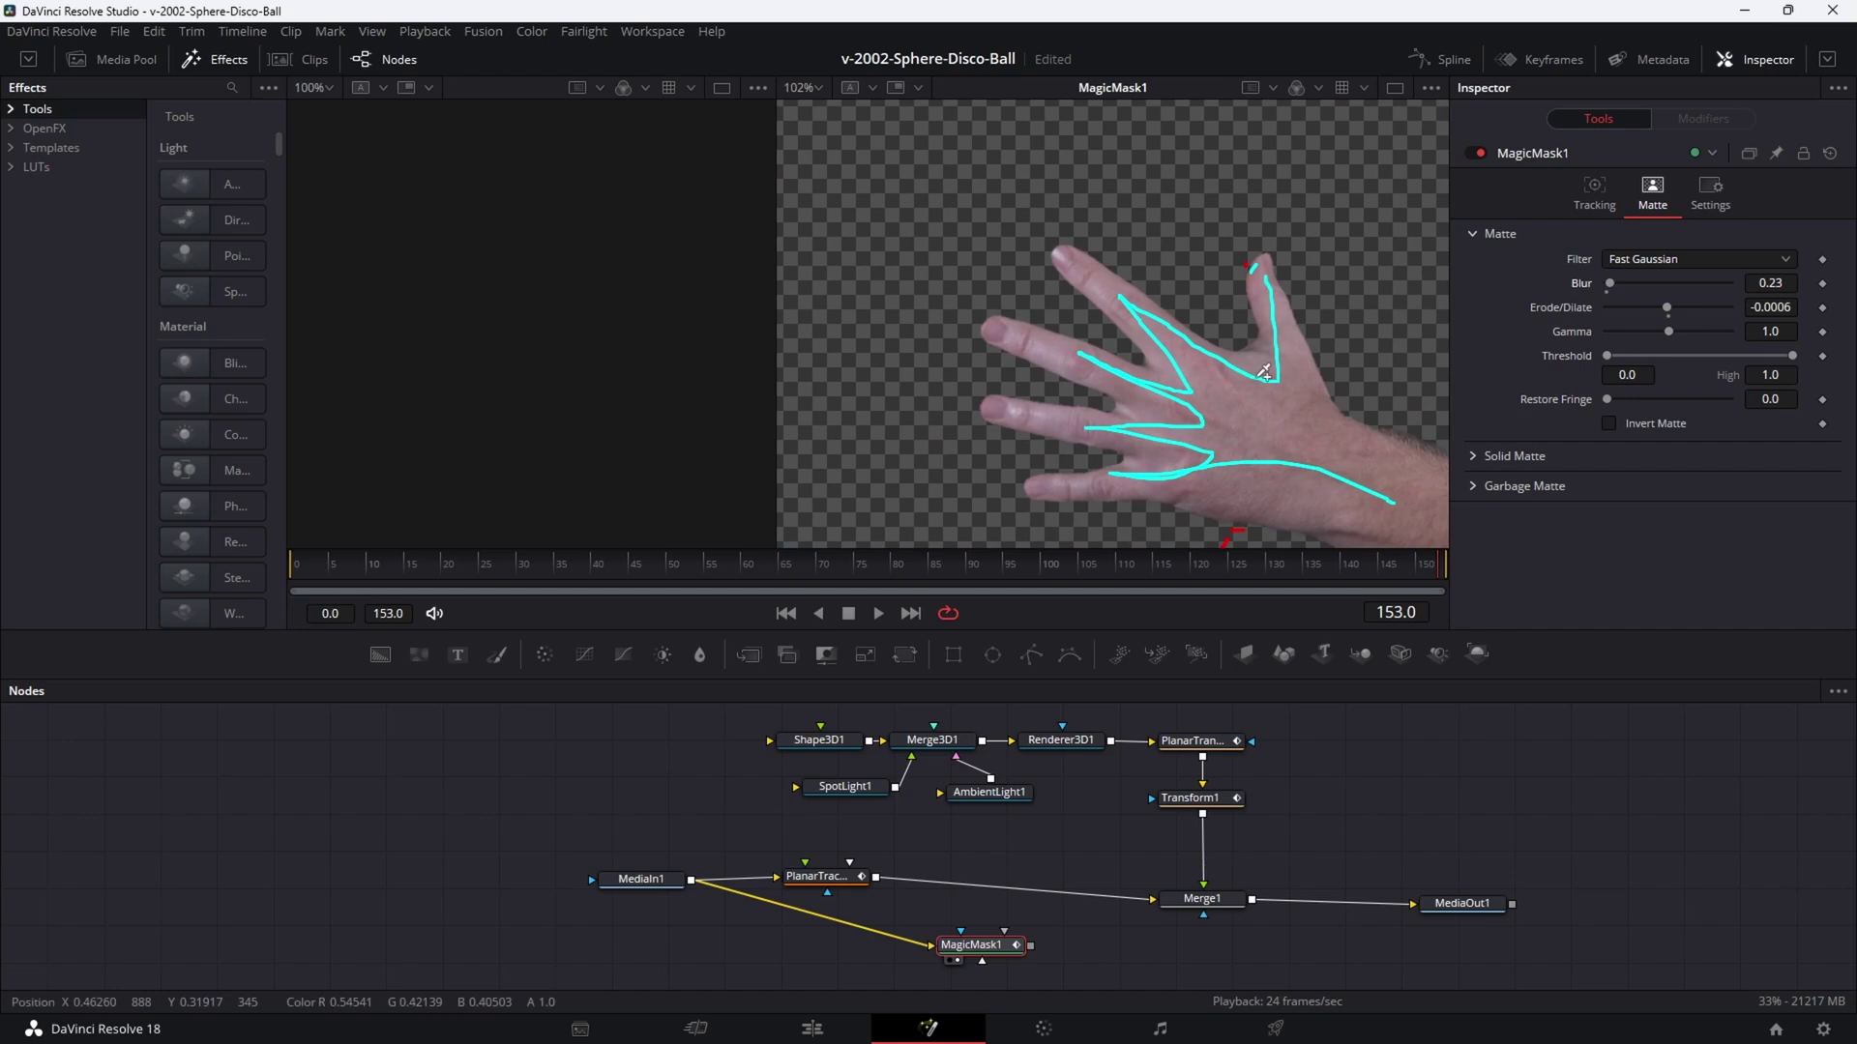
Track MagicMask1 backward from frame 153 to the start of the clip.
{"action": "scroll", "coordinate": [1251, 366], "scroll_direction": "down", "scroll_amount": 2}
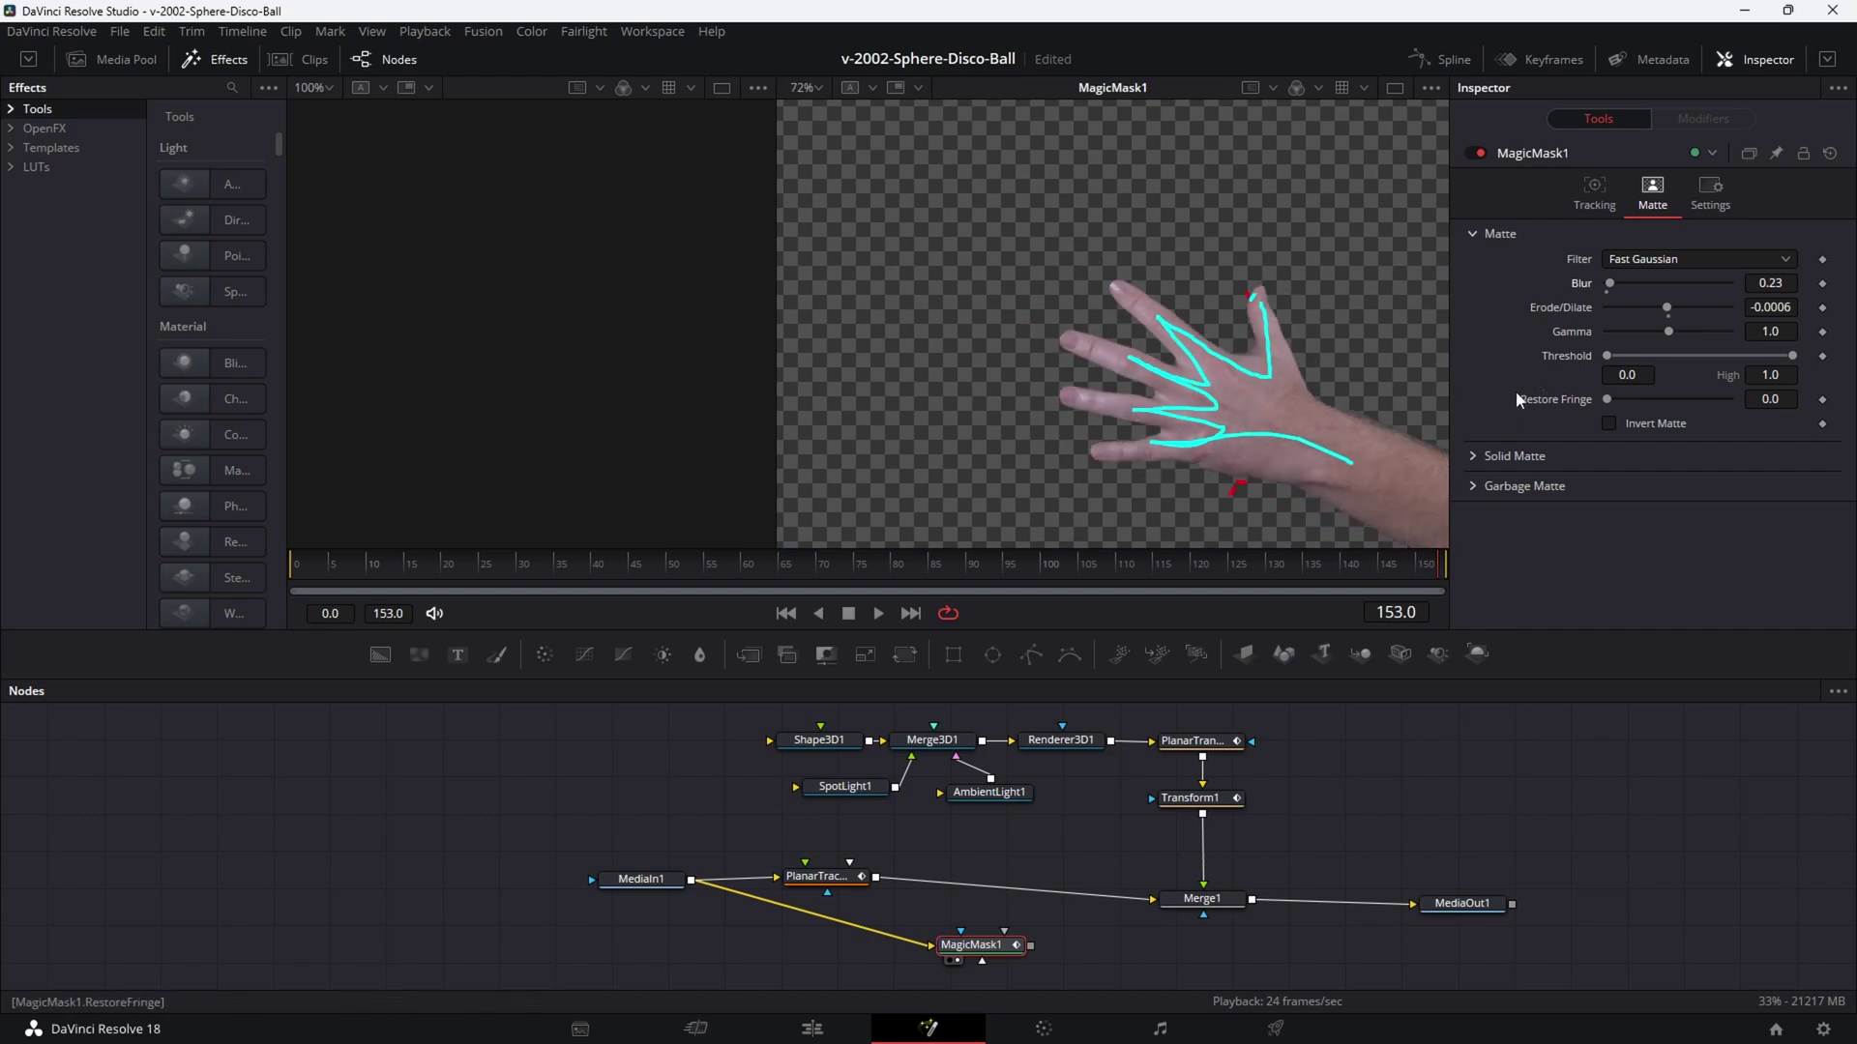
{"action": "left_click", "coordinate": [1594, 191]}
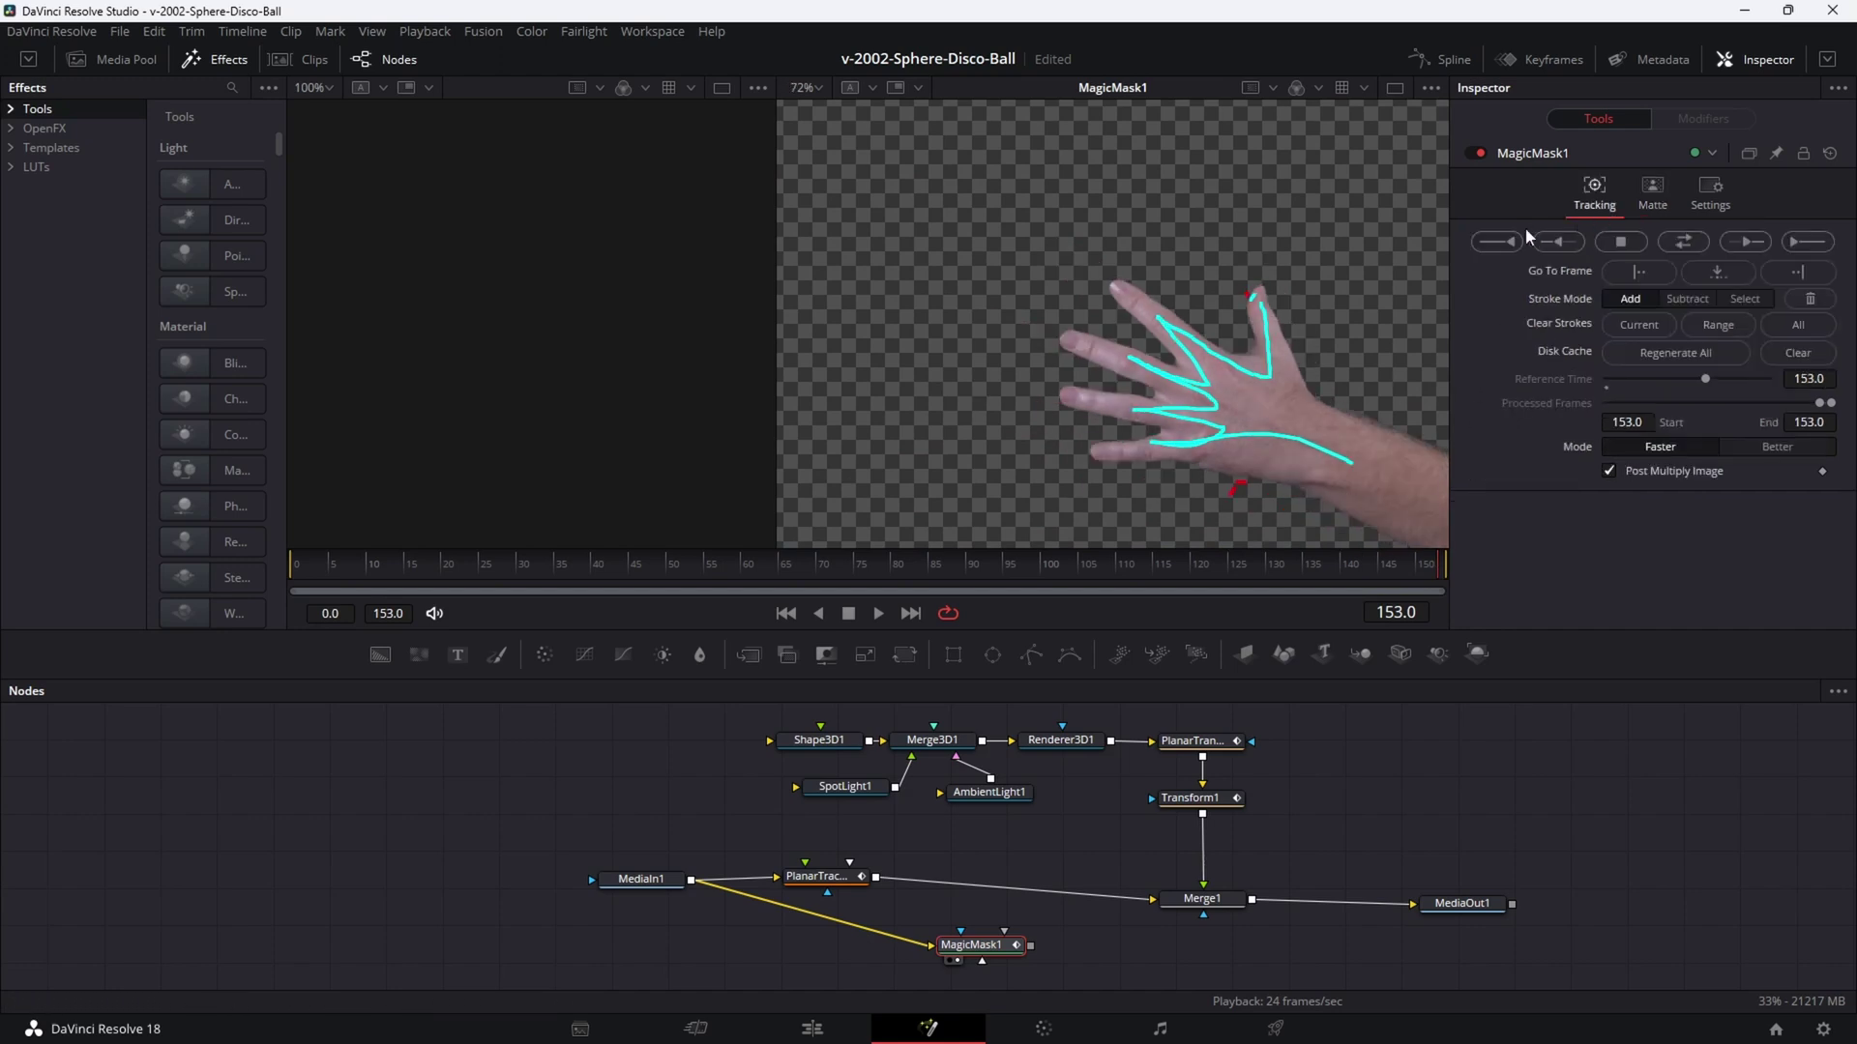
{"action": "left_click", "coordinate": [1499, 243]}
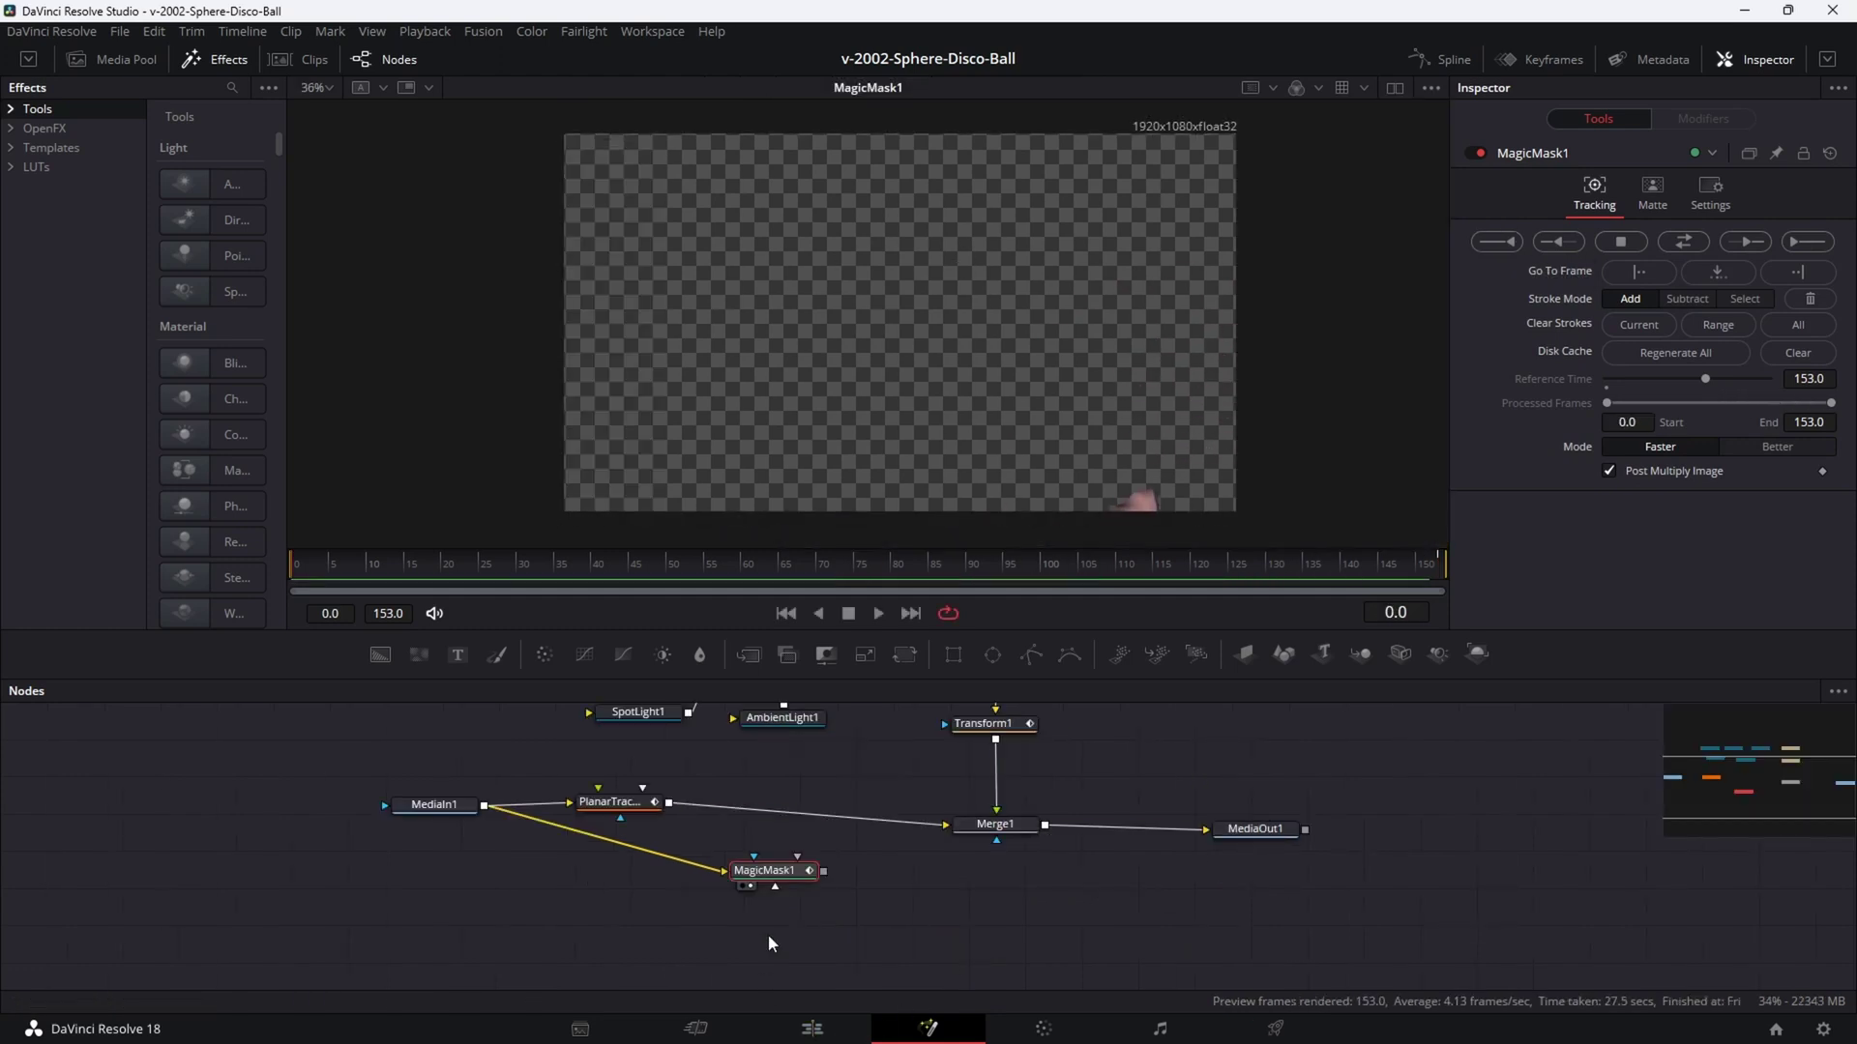
Go to frame 124 and composite MagicMask1 over Merge1's output with a new Merge node placed before MediaOut1.
{"action": "left_click_drag", "start_coordinate": [778, 873], "coordinate": [926, 940]}
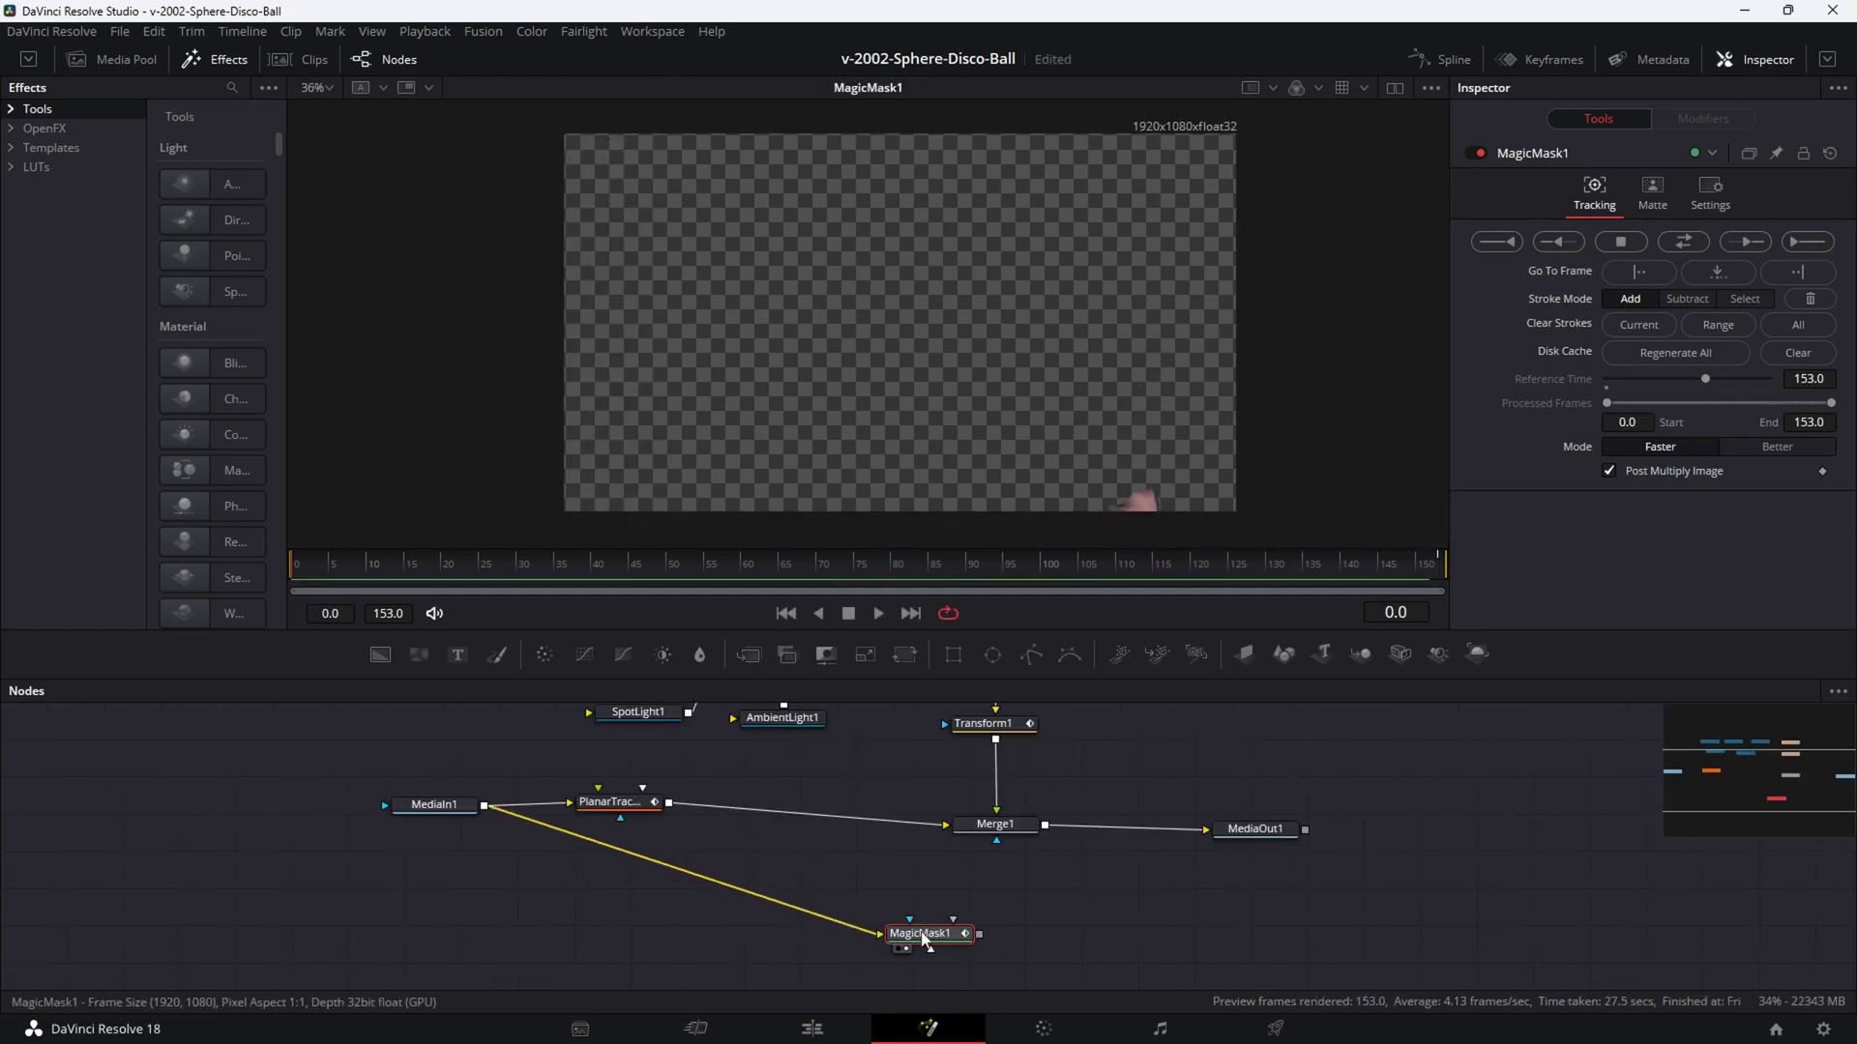
{"action": "key", "text": "F2"}
{"action": "key", "text": "Escape"}
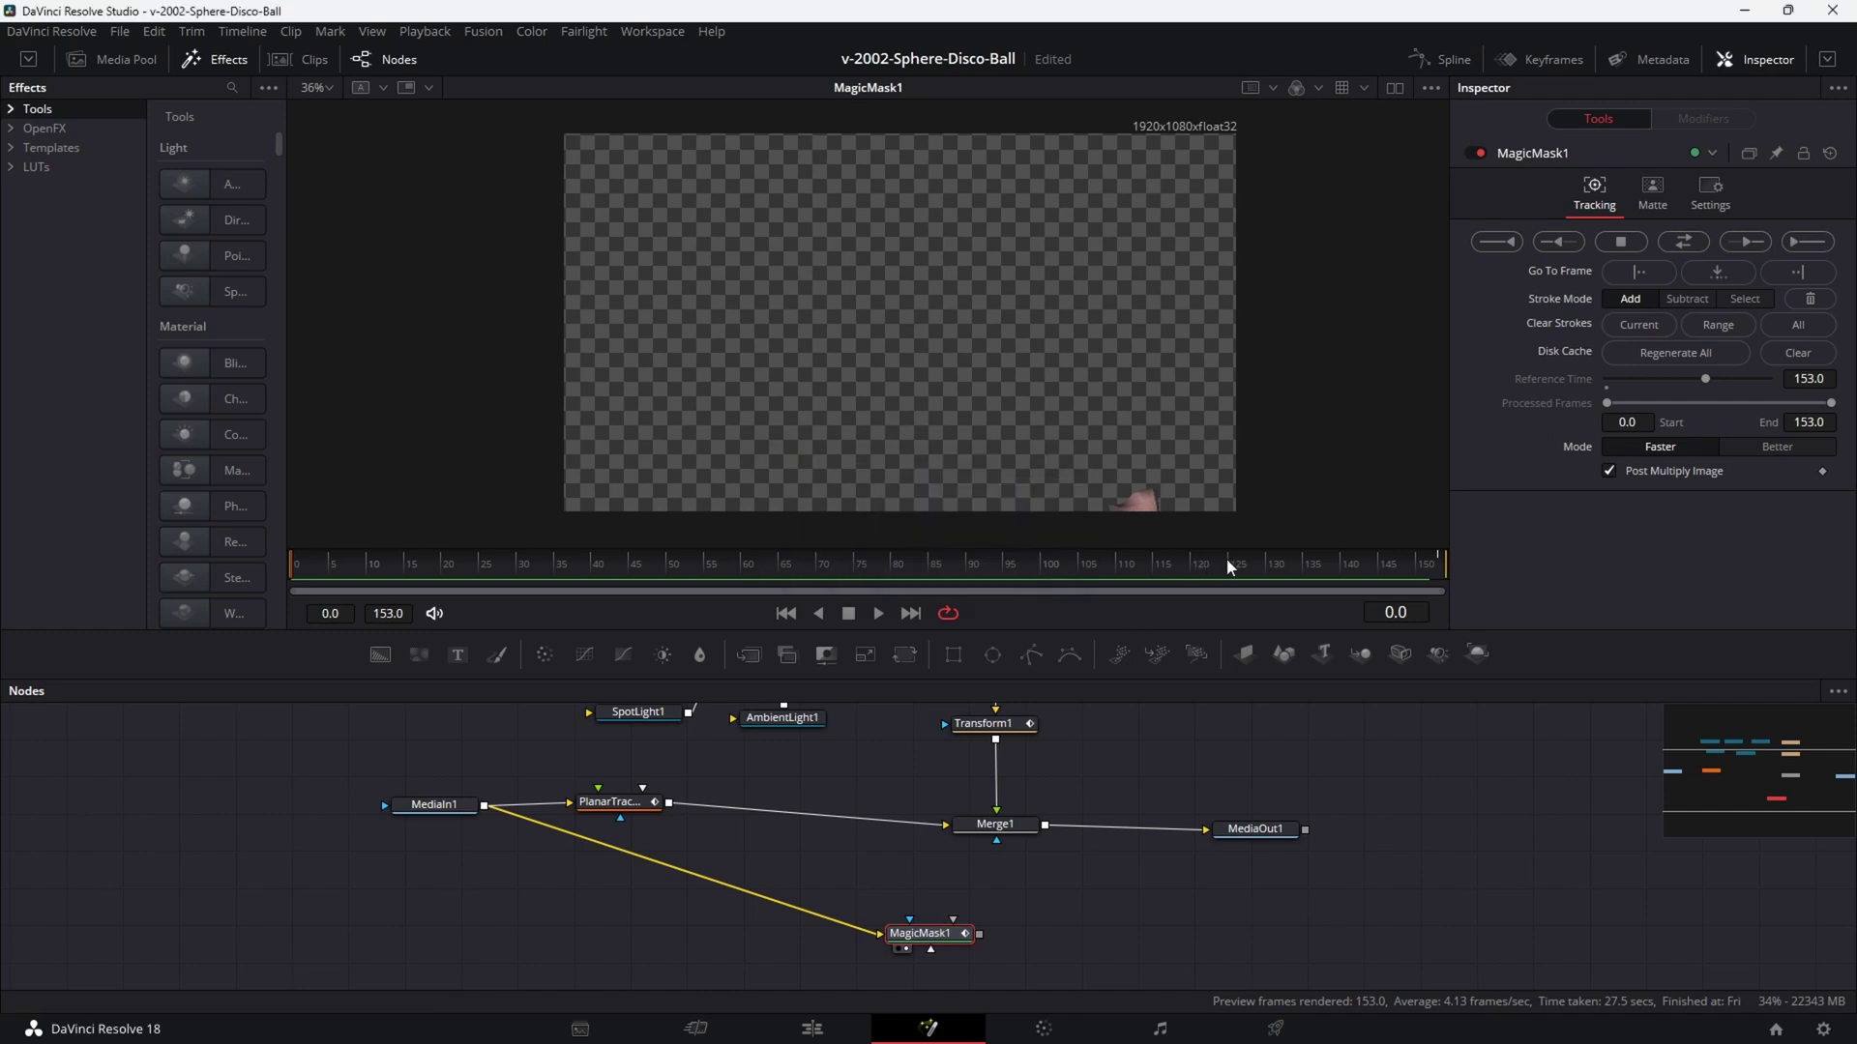
{"action": "left_click", "coordinate": [1228, 561]}
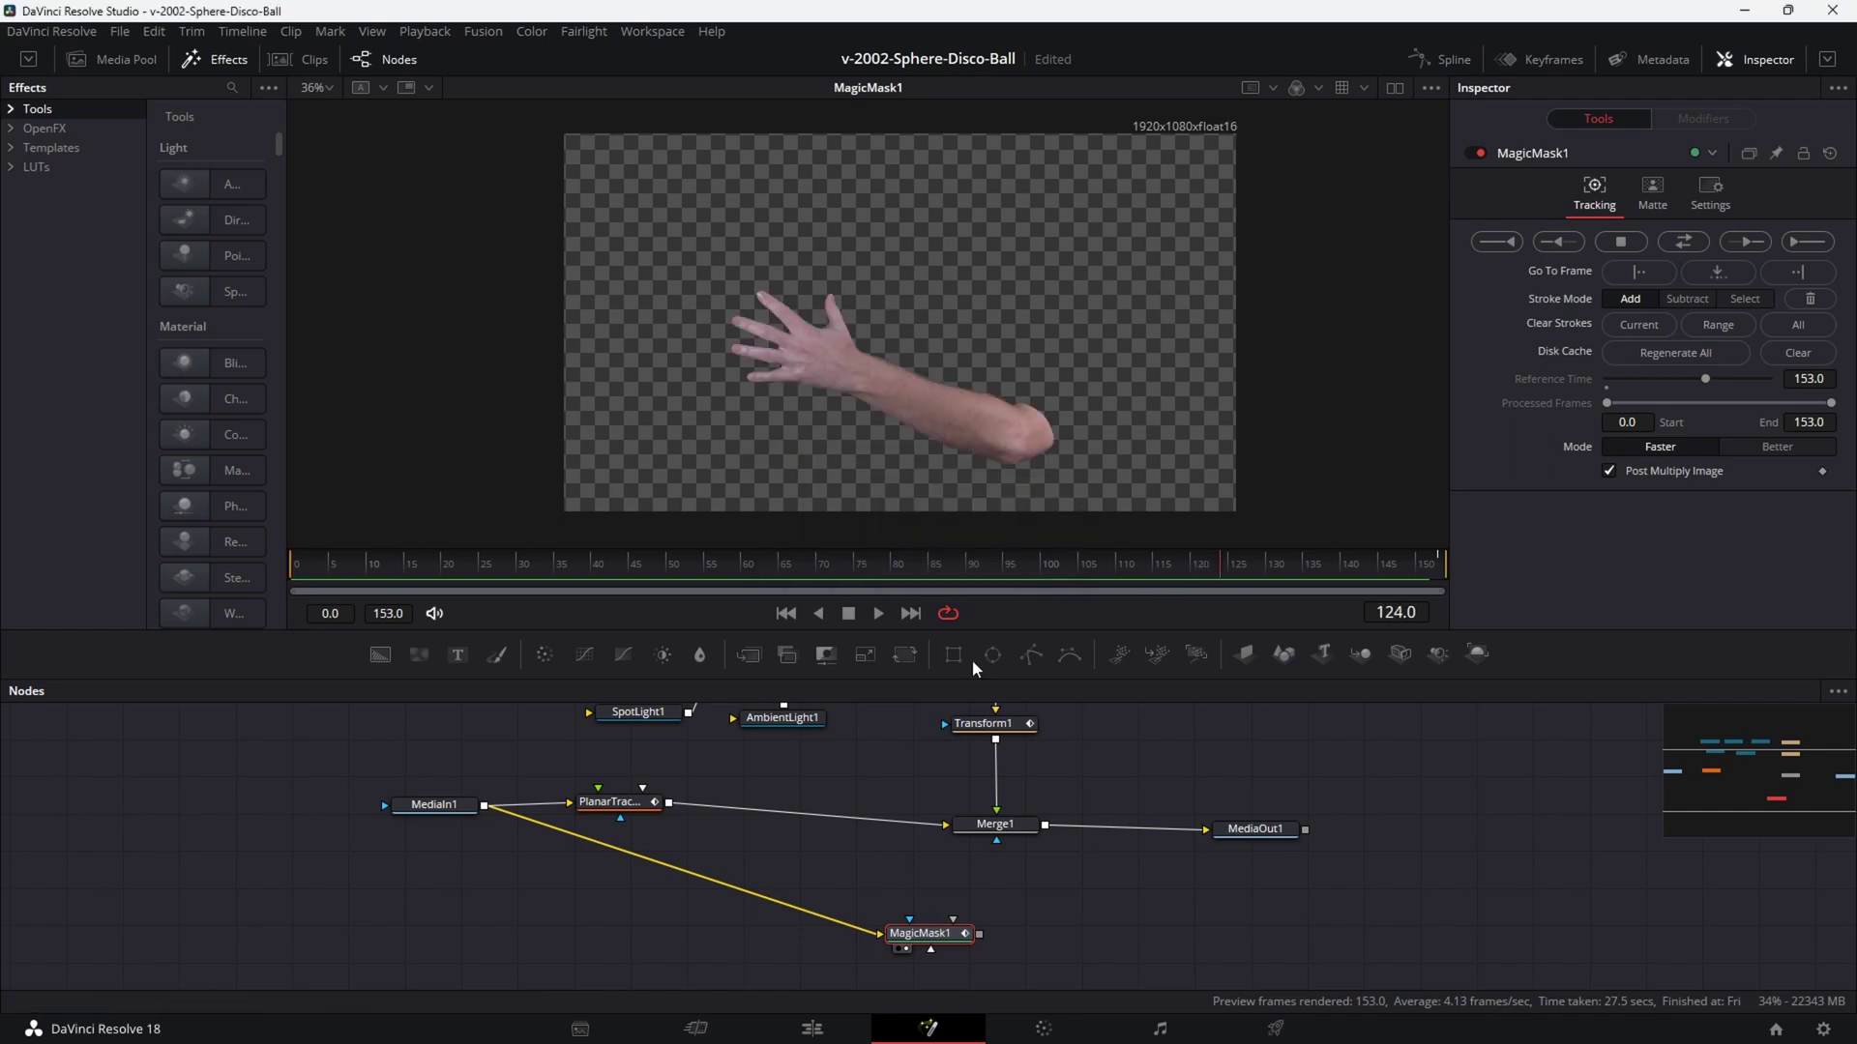
{"action": "left_click_drag", "start_coordinate": [947, 936], "coordinate": [1047, 832]}
{"action": "left_click_drag", "start_coordinate": [1098, 940], "coordinate": [1131, 832]}
{"action": "left_click_drag", "start_coordinate": [1257, 836], "coordinate": [1325, 834]}
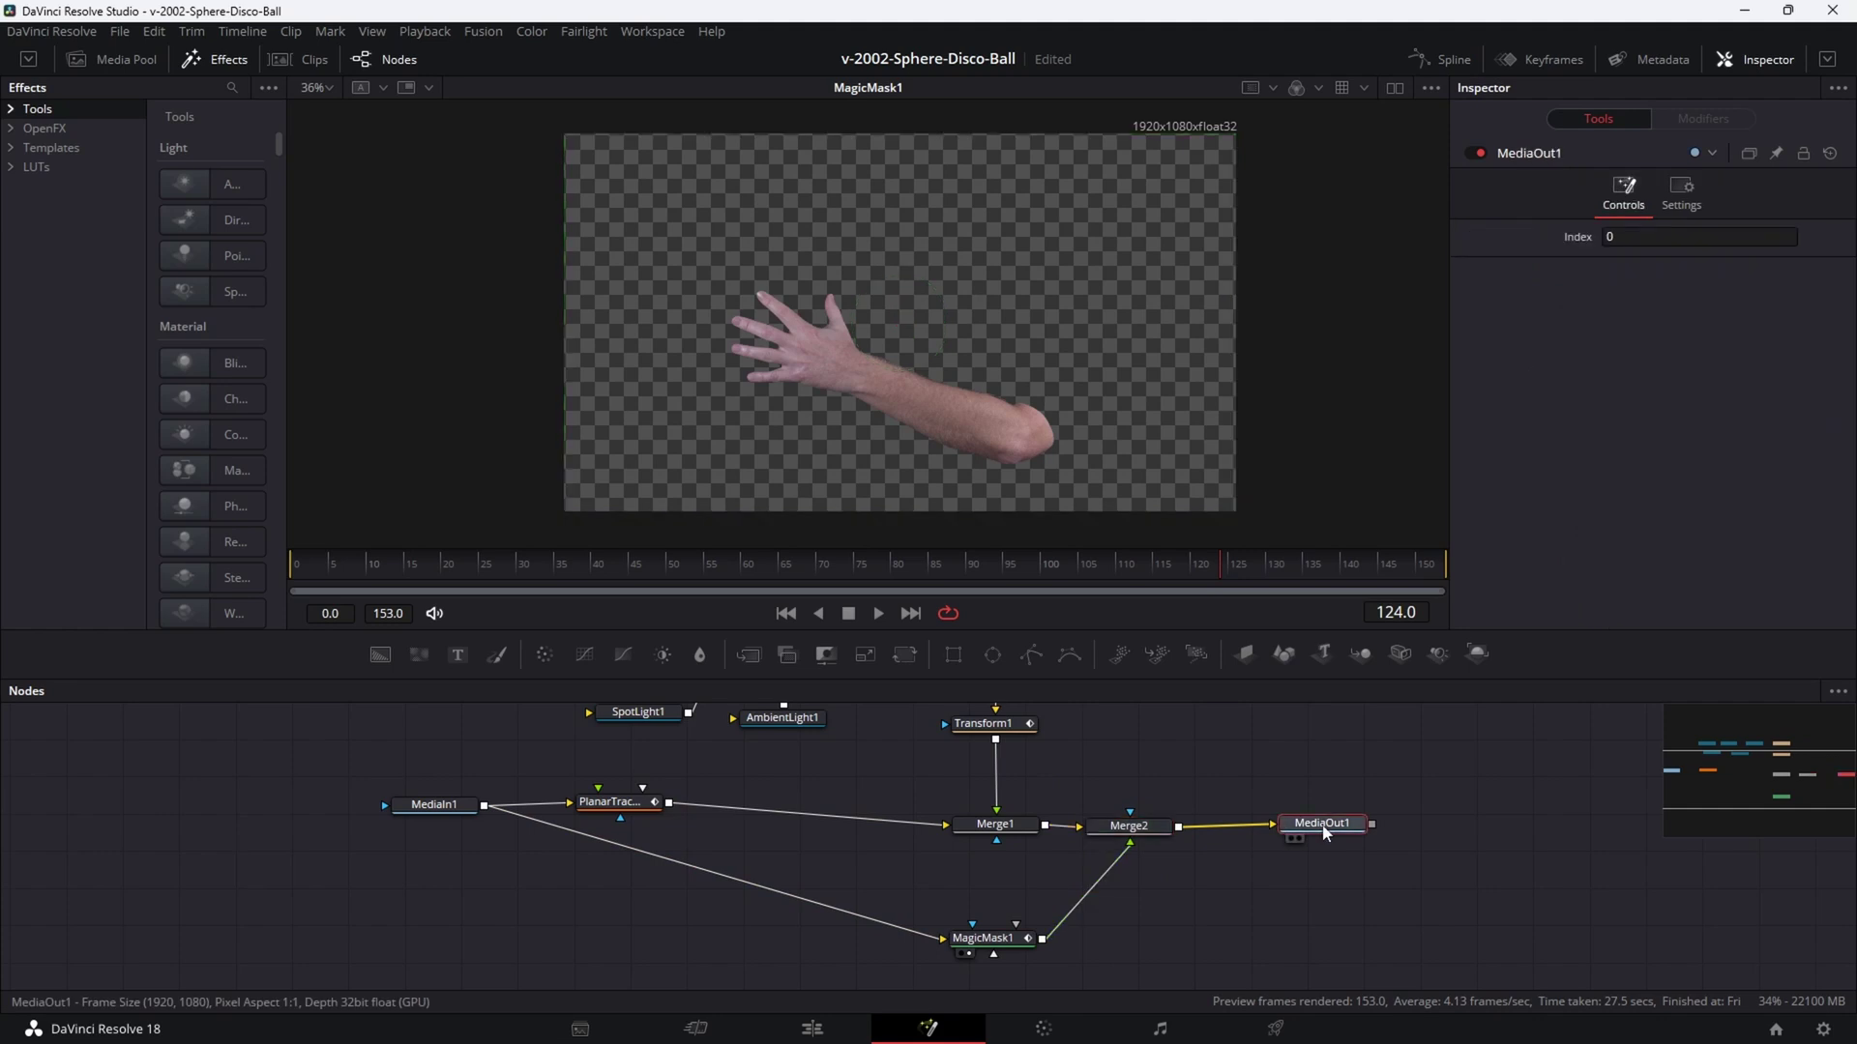
View MediaOut1 and tighten the finger edges by setting MagicMask1's matte to Erode/Dilate -0.00089 and Blur 0.0.
{"action": "key", "text": "1"}
{"action": "scroll", "coordinate": [816, 346], "scroll_direction": "up", "scroll_amount": 8}
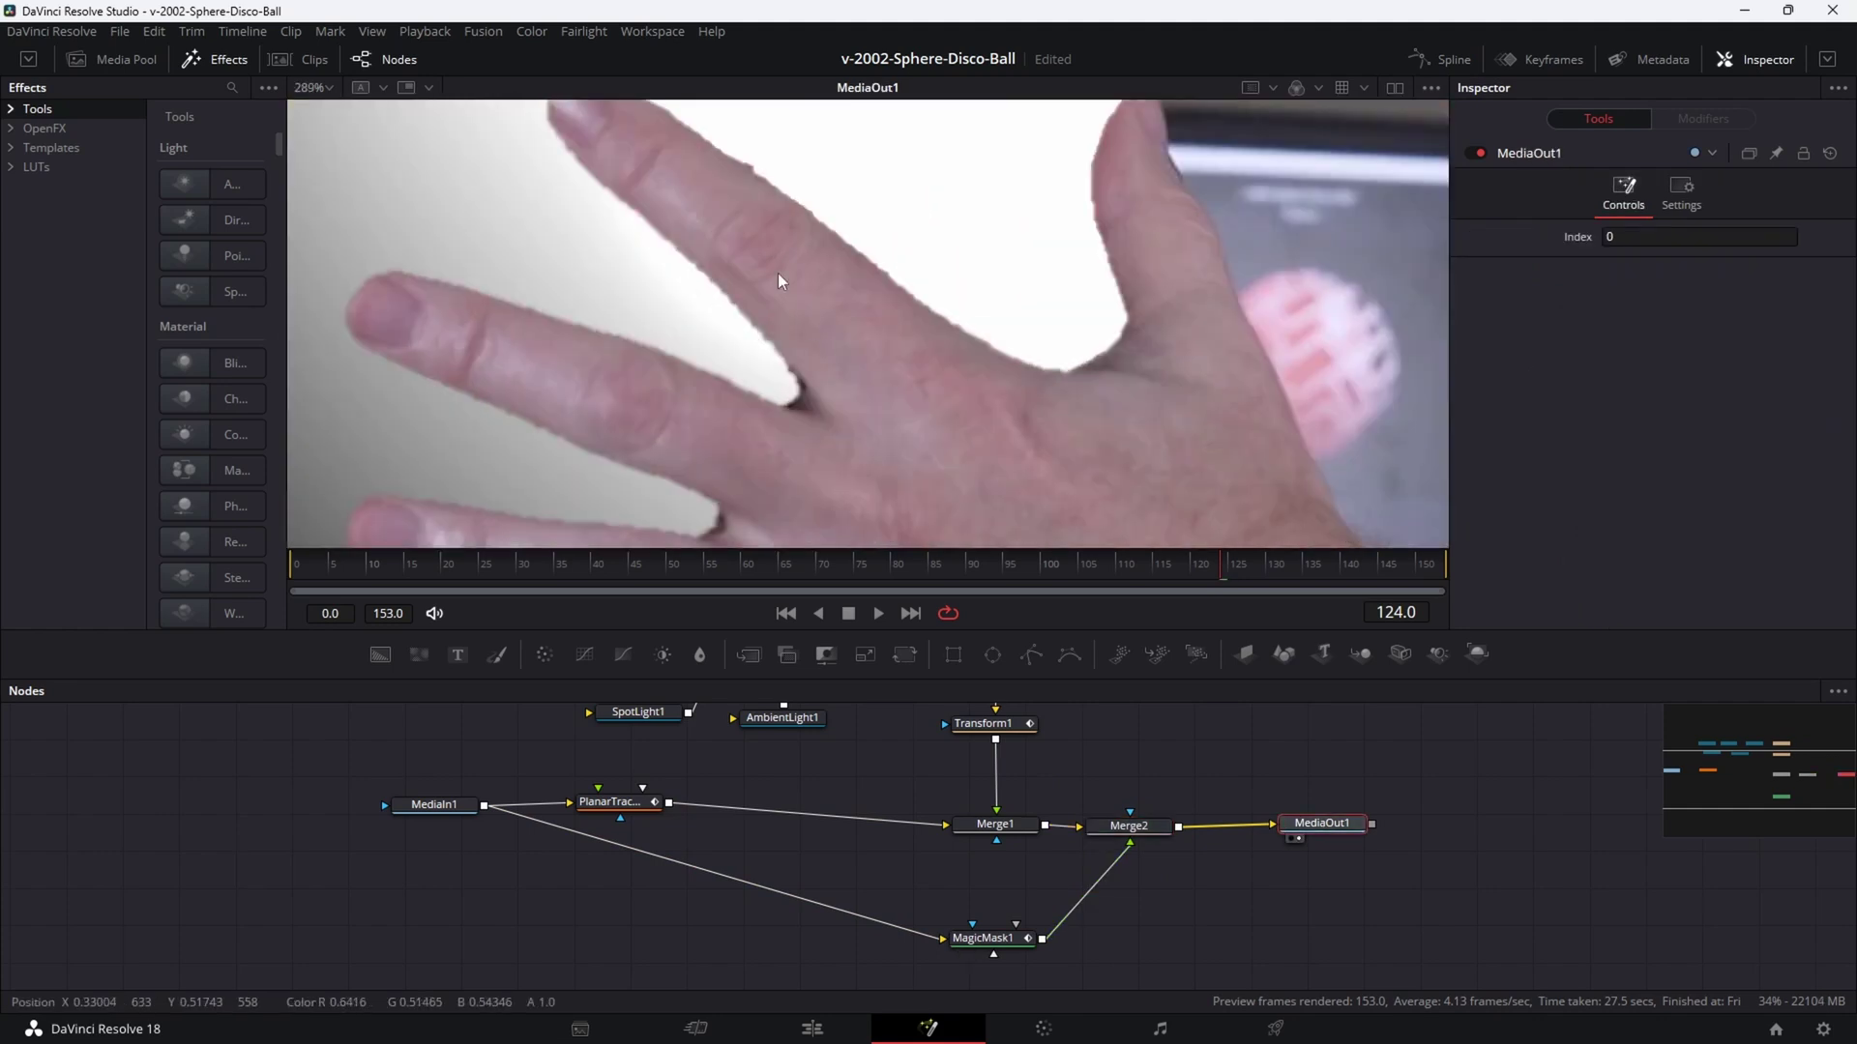
{"action": "scroll", "coordinate": [777, 272], "scroll_direction": "down", "scroll_amount": 4}
{"action": "scroll", "coordinate": [793, 266], "scroll_direction": "up", "scroll_amount": 2}
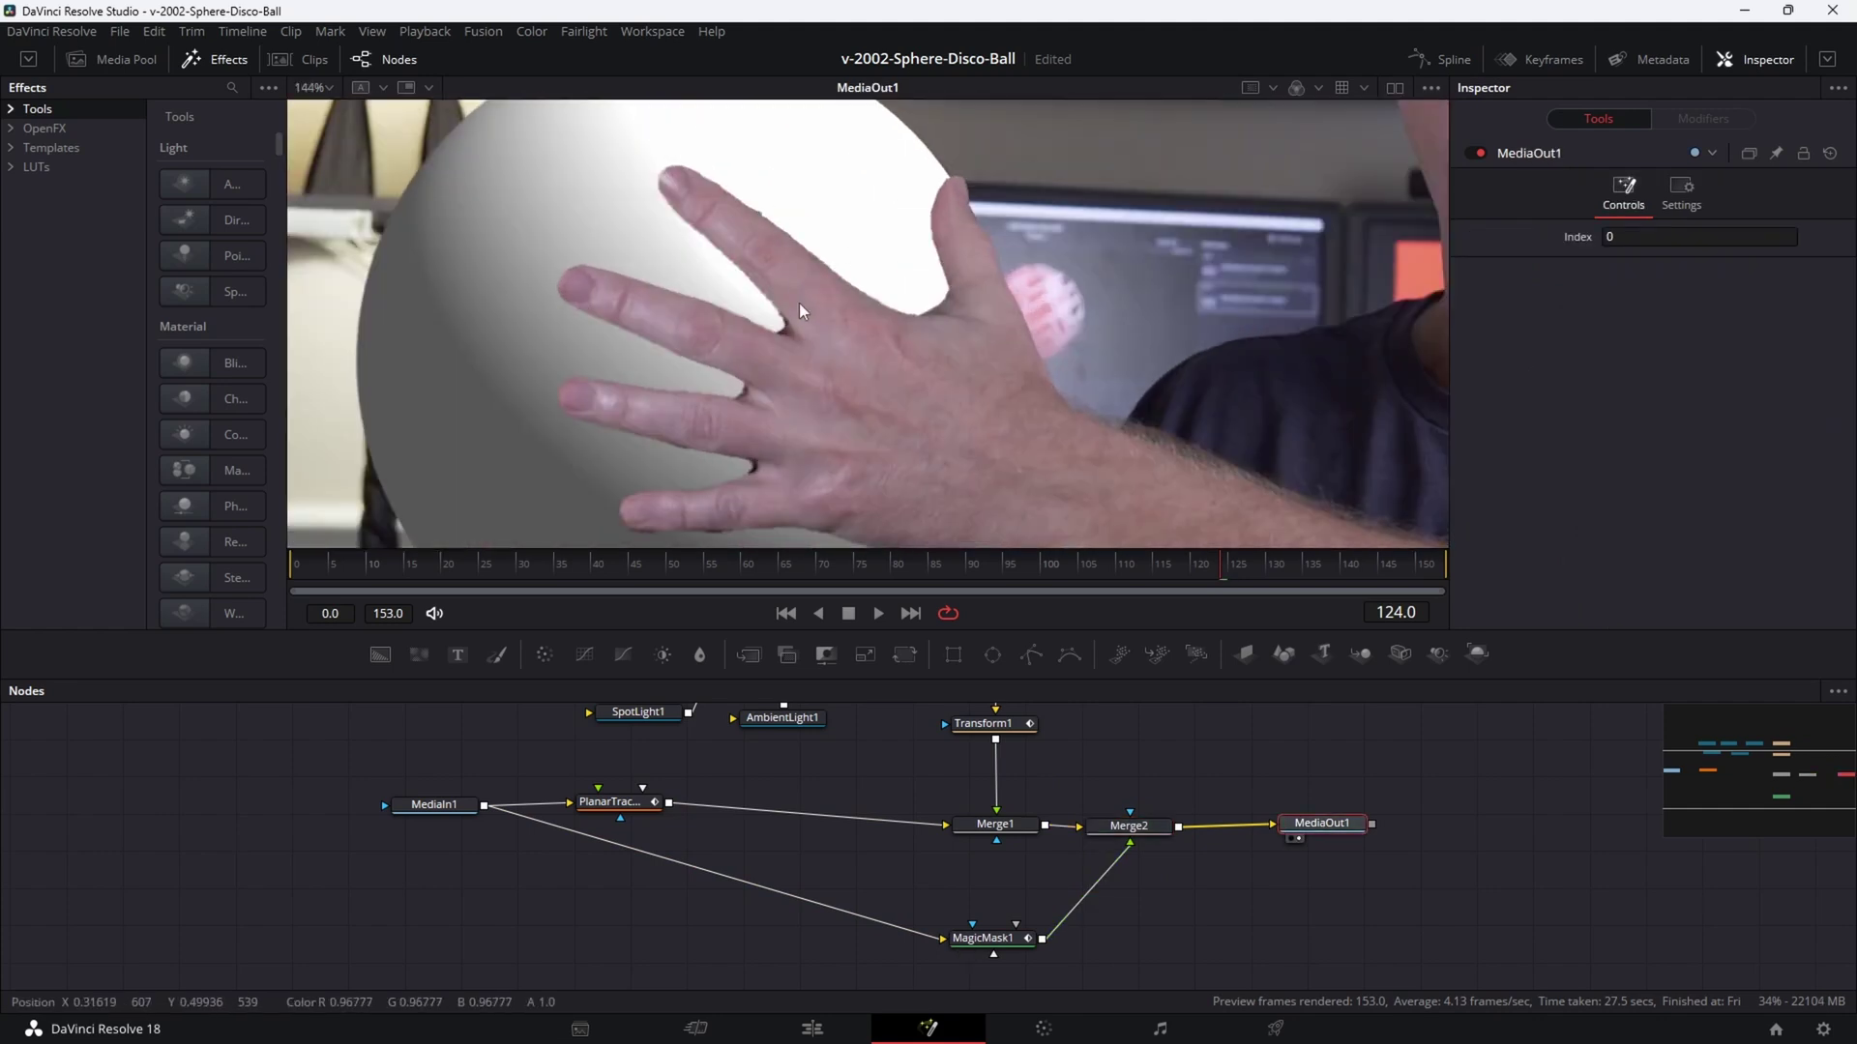
{"action": "left_click", "coordinate": [996, 939]}
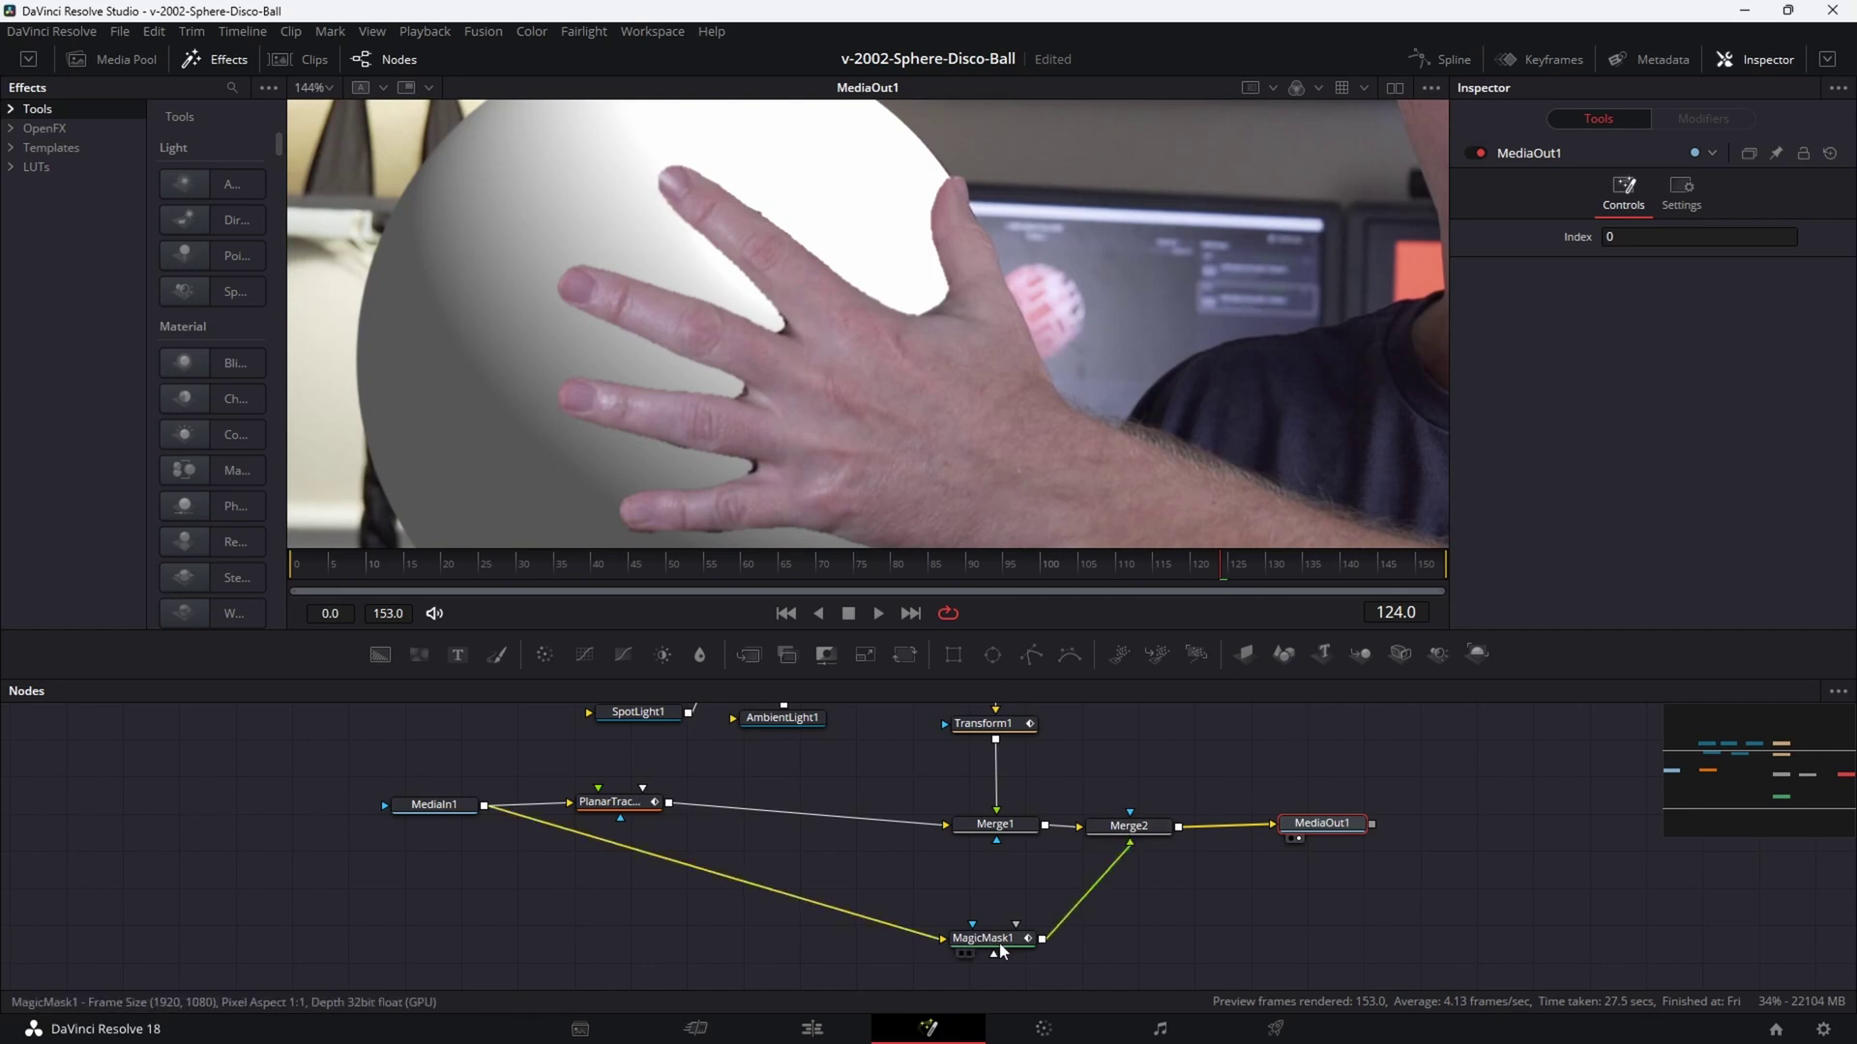
{"action": "left_click", "coordinate": [1666, 187]}
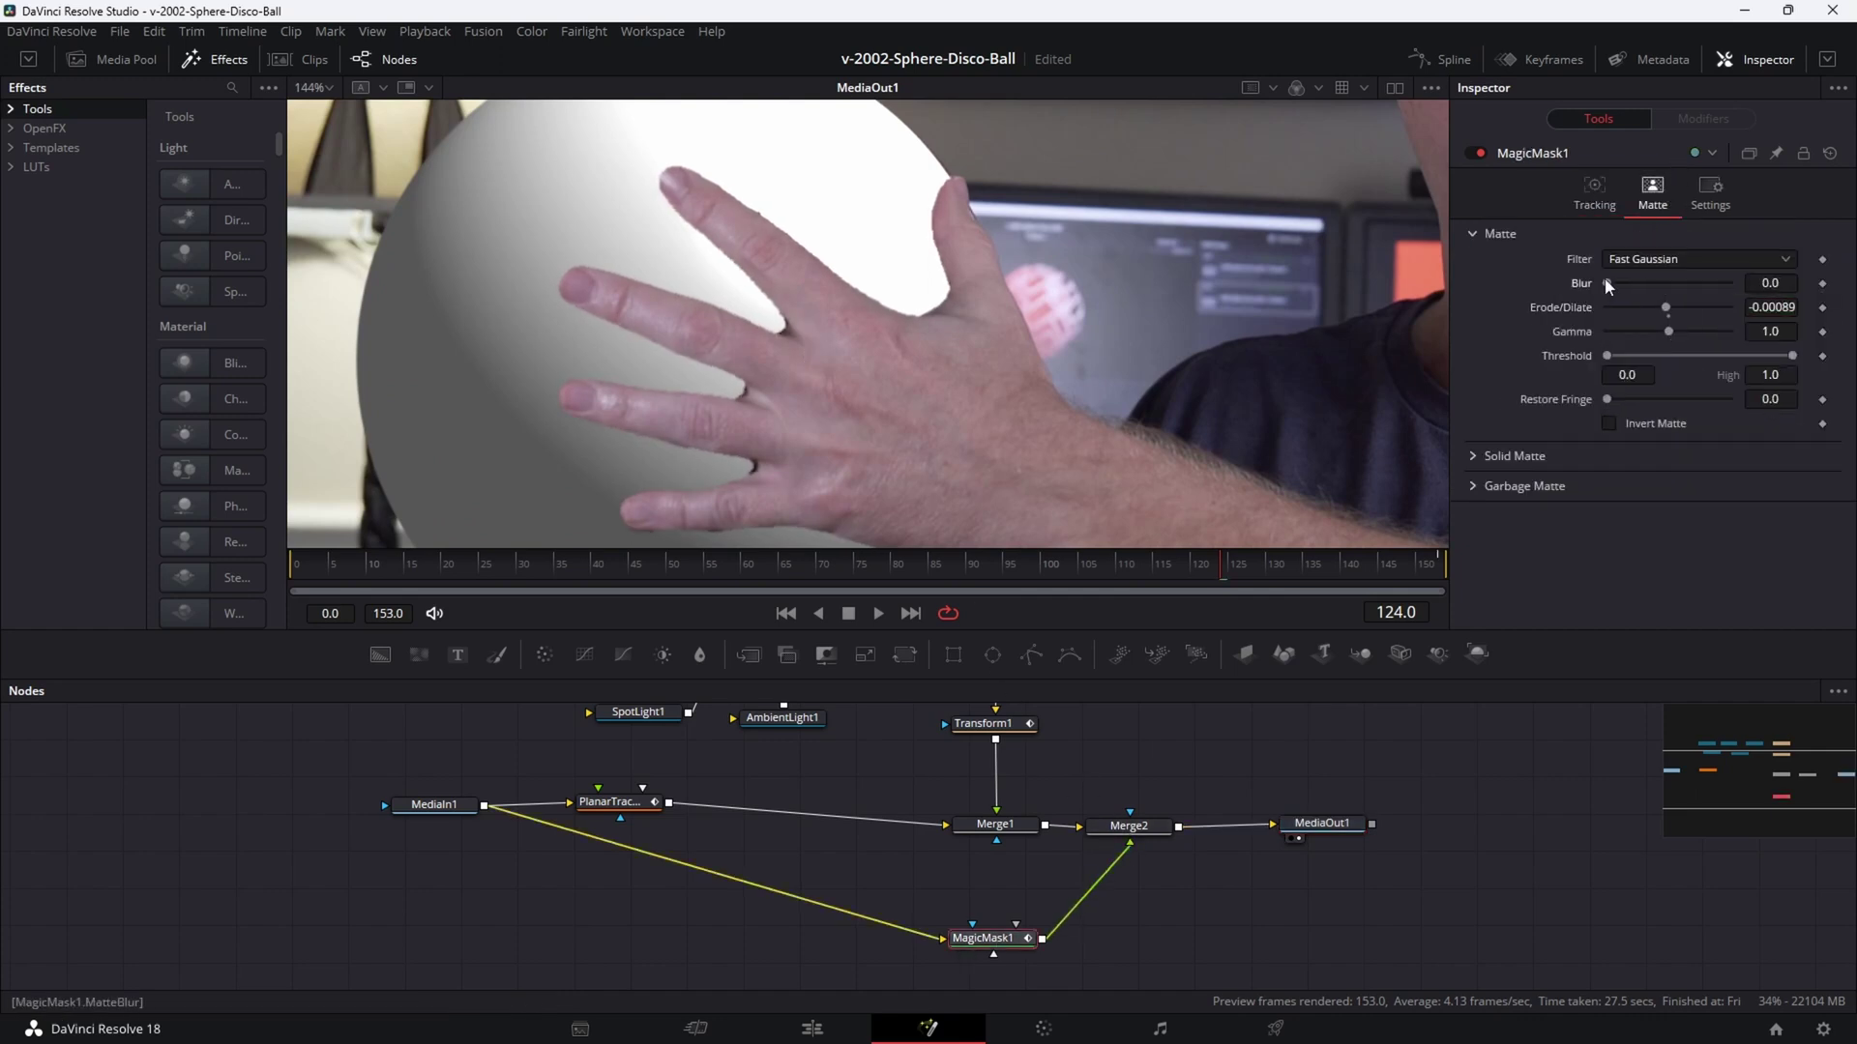
{"action": "scroll", "coordinate": [1257, 338], "scroll_direction": "down", "scroll_amount": 2}
Add a Shadow node between MagicMask1 and Merge2.
{"action": "left_click_drag", "start_coordinate": [1018, 944], "coordinate": [1106, 950]}
{"action": "scroll", "coordinate": [920, 504], "scroll_direction": "up", "scroll_amount": 1}
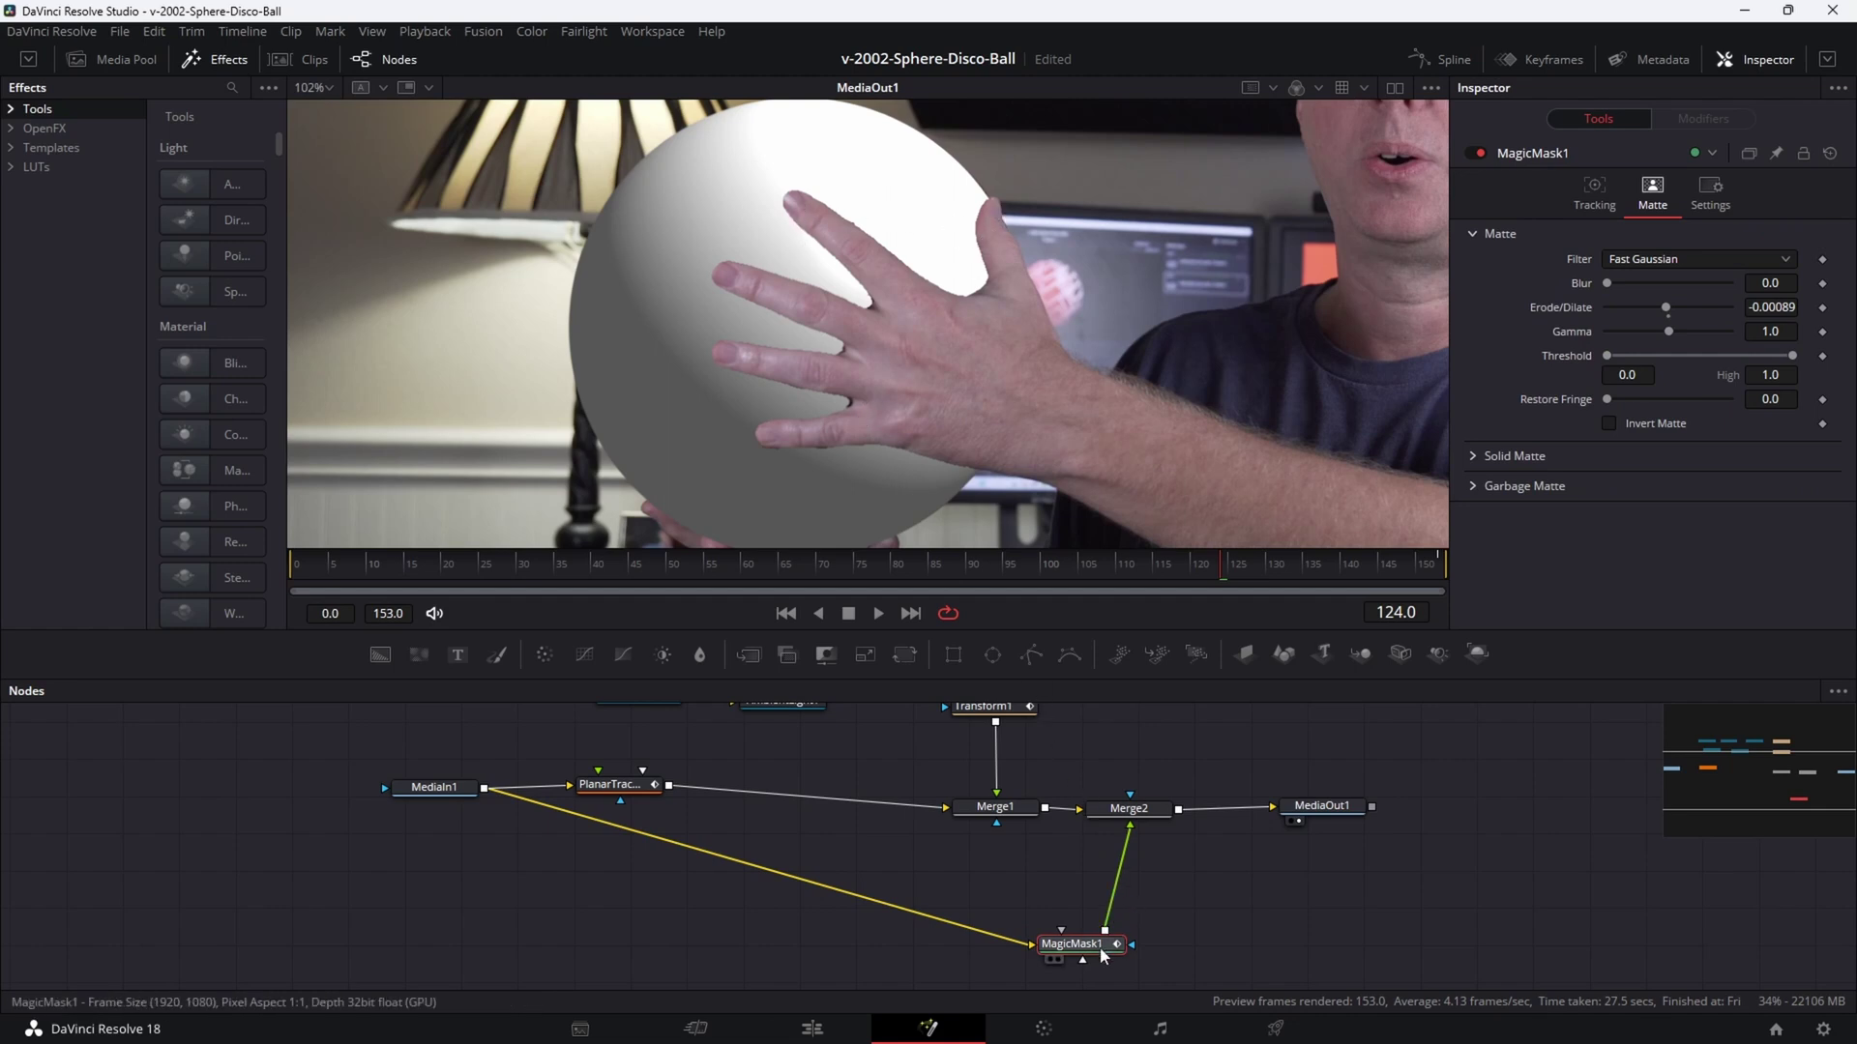
{"action": "key", "text": "shift+space"}
{"action": "type", "text": "shad"}
{"action": "key", "text": "Down"}
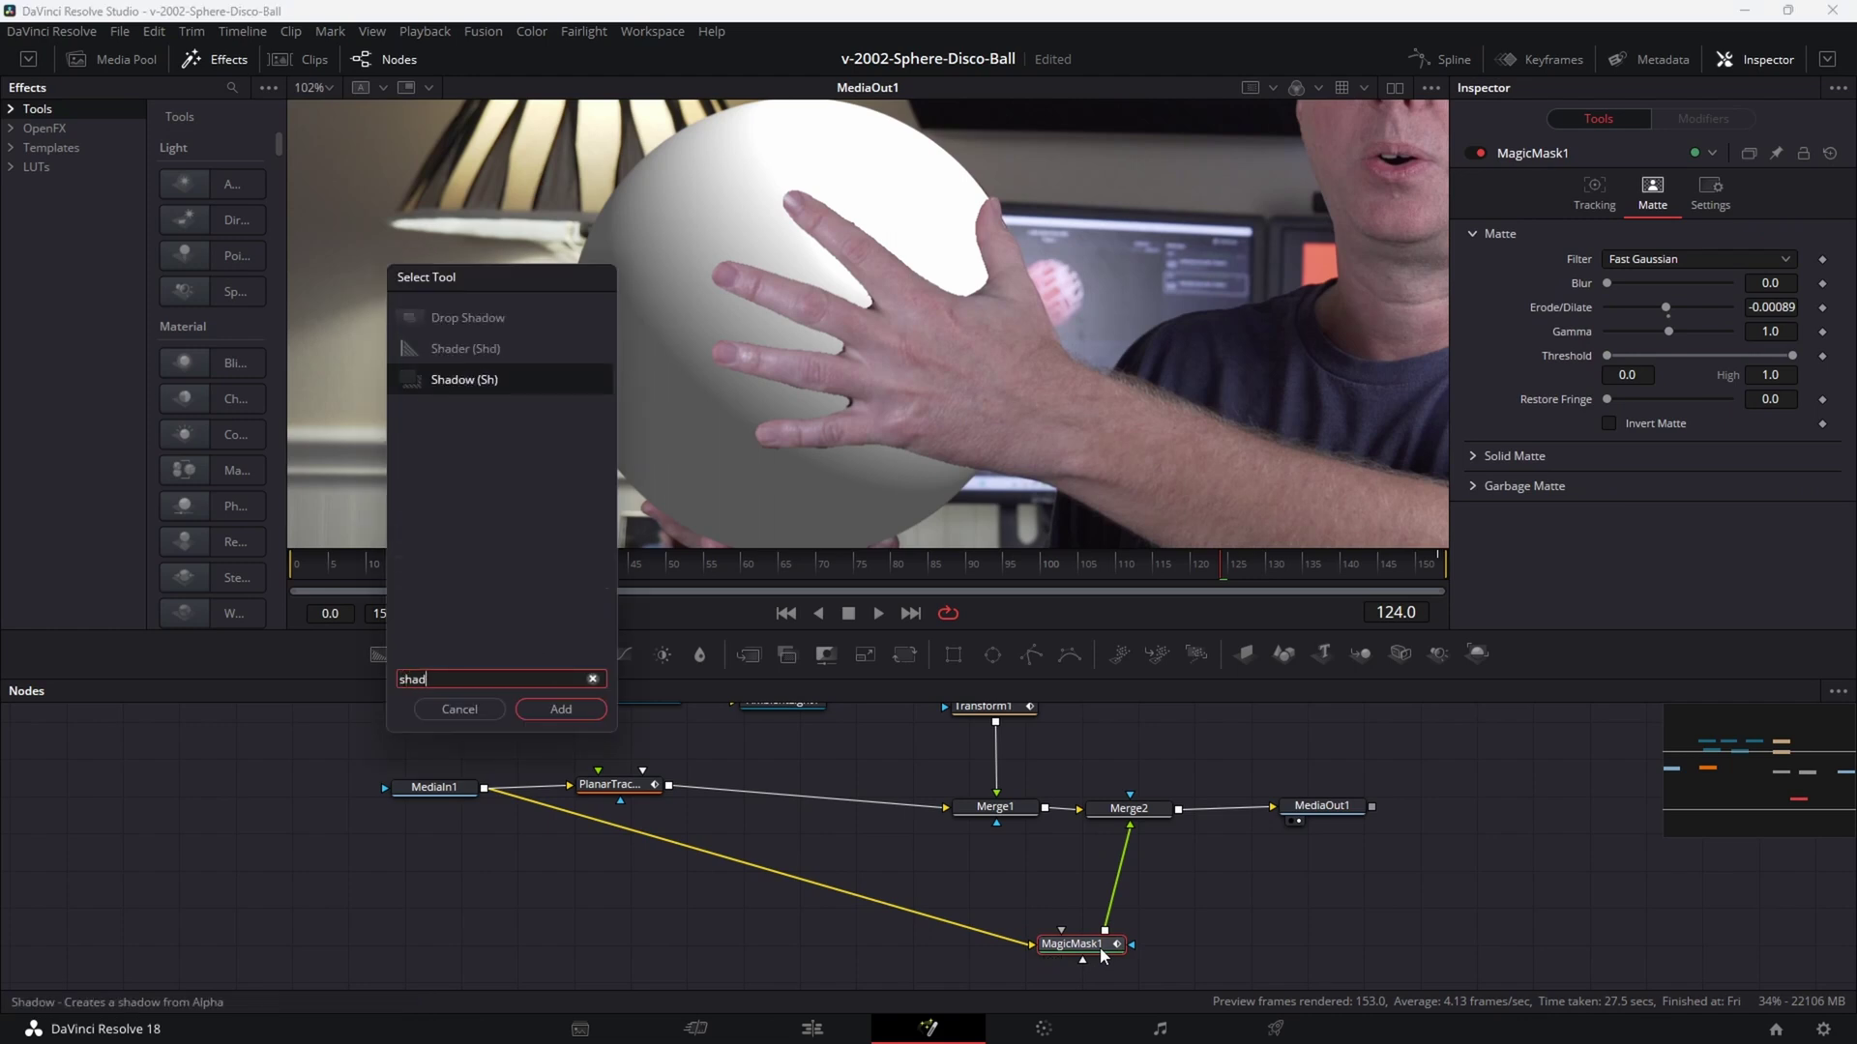
{"action": "key", "text": "Return"}
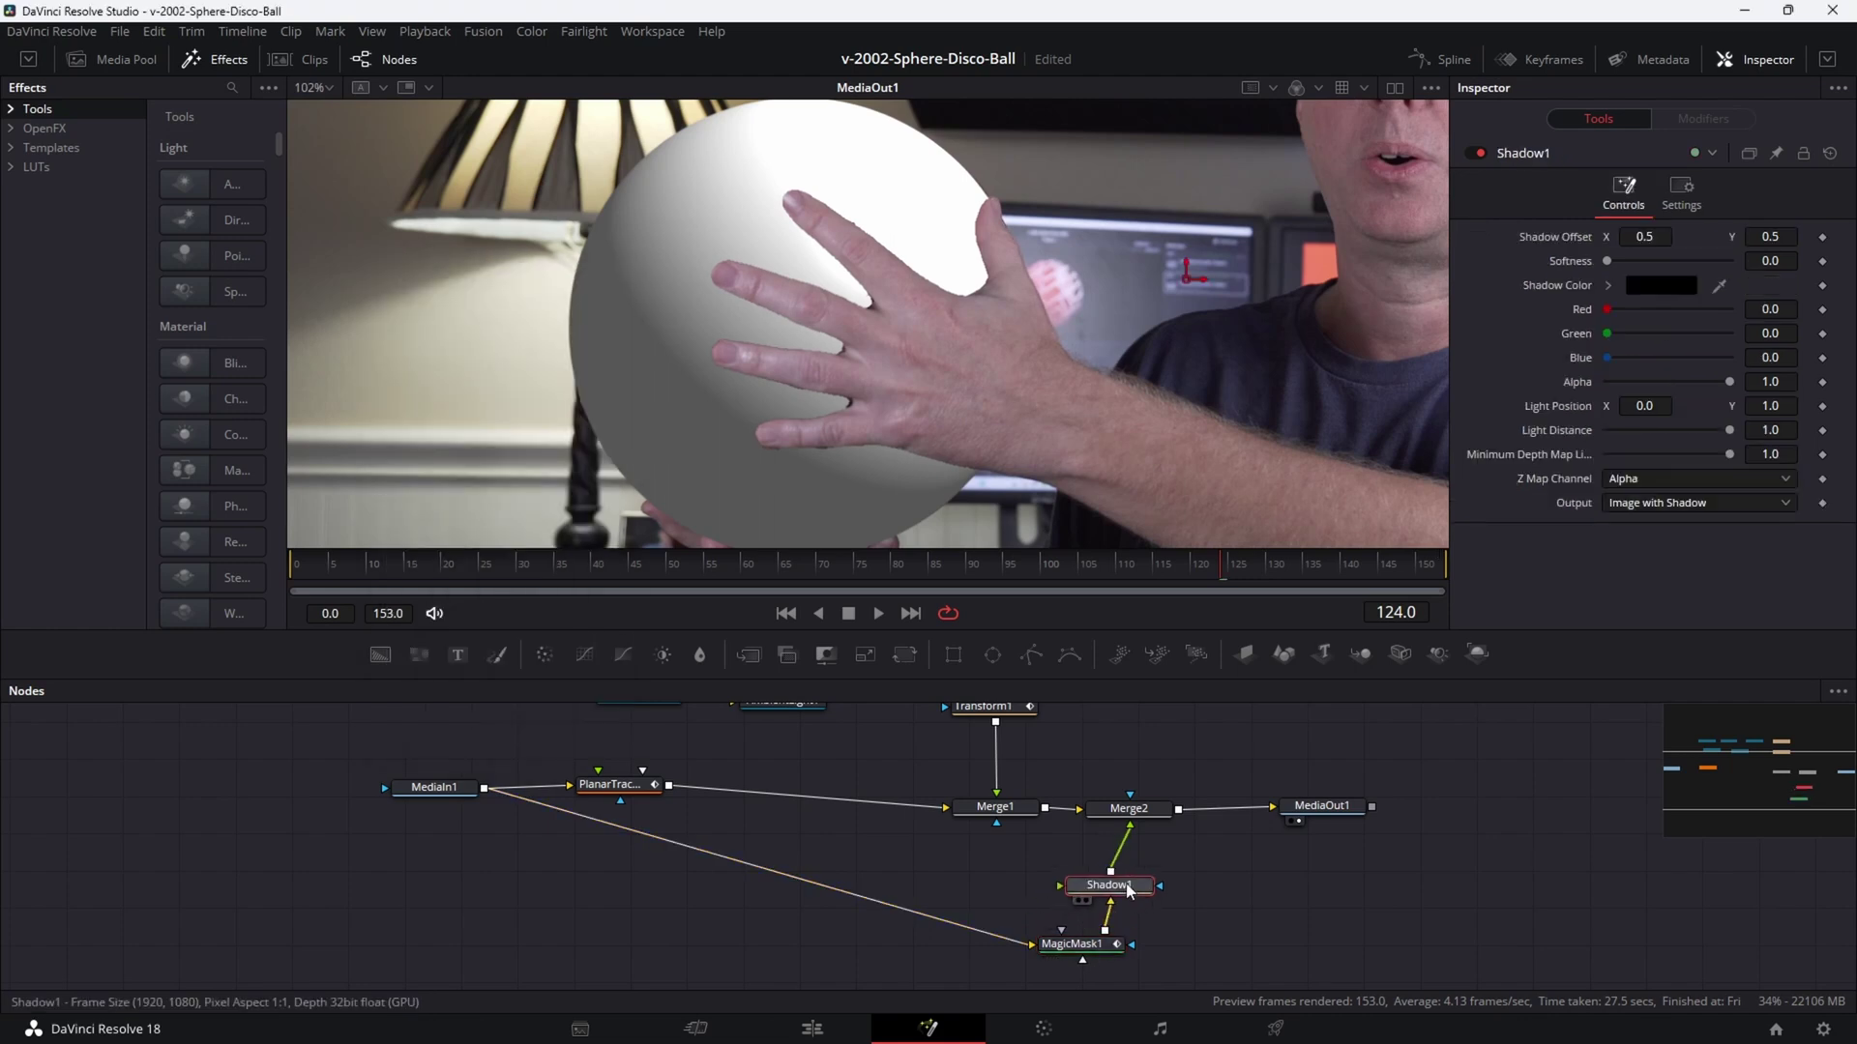
Soften and offset the hand's shadow with Shadow Offset X 0.497, Y 0.495, Softness 0.01378 and Alpha 0.843.
{"action": "left_click_drag", "start_coordinate": [1607, 262], "coordinate": [1618, 261]}
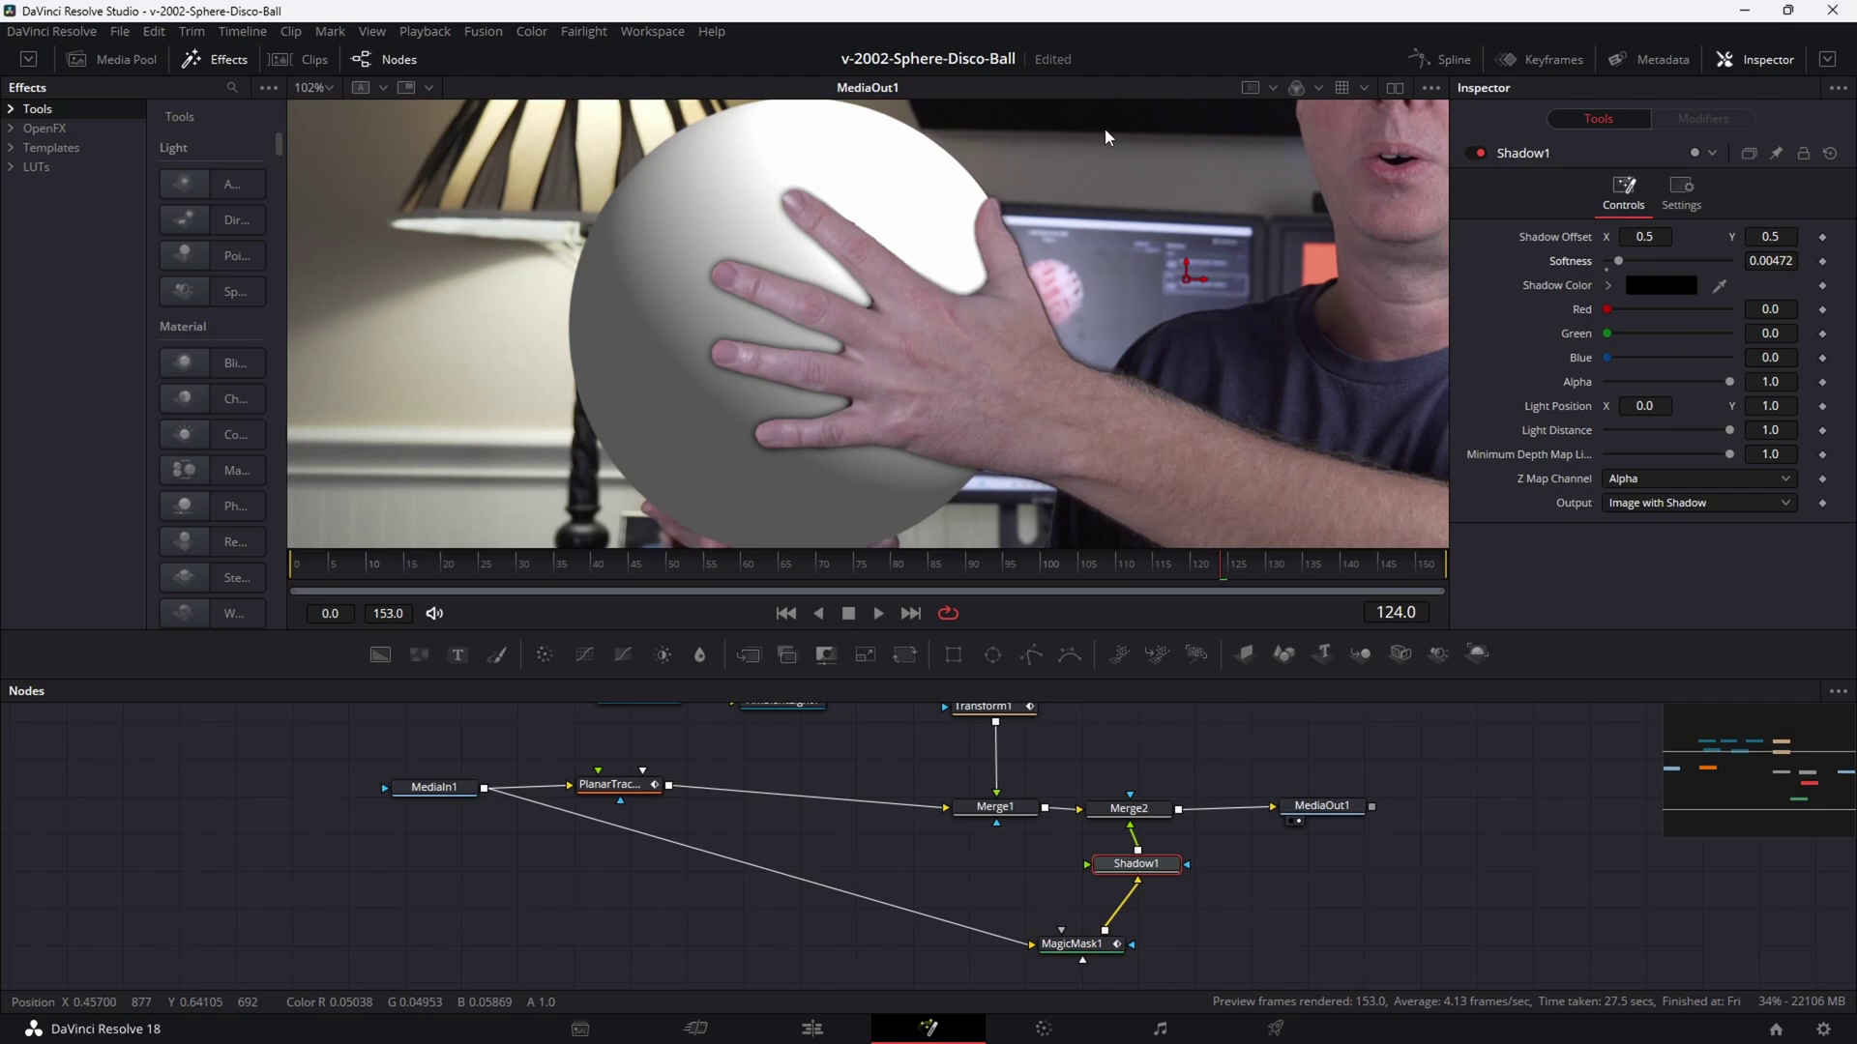
{"action": "left_click_drag", "start_coordinate": [1643, 236], "coordinate": [1638, 236]}
{"action": "left_click_drag", "start_coordinate": [1770, 236], "coordinate": [1765, 236]}
{"action": "left_click_drag", "start_coordinate": [1626, 258], "coordinate": [1645, 259]}
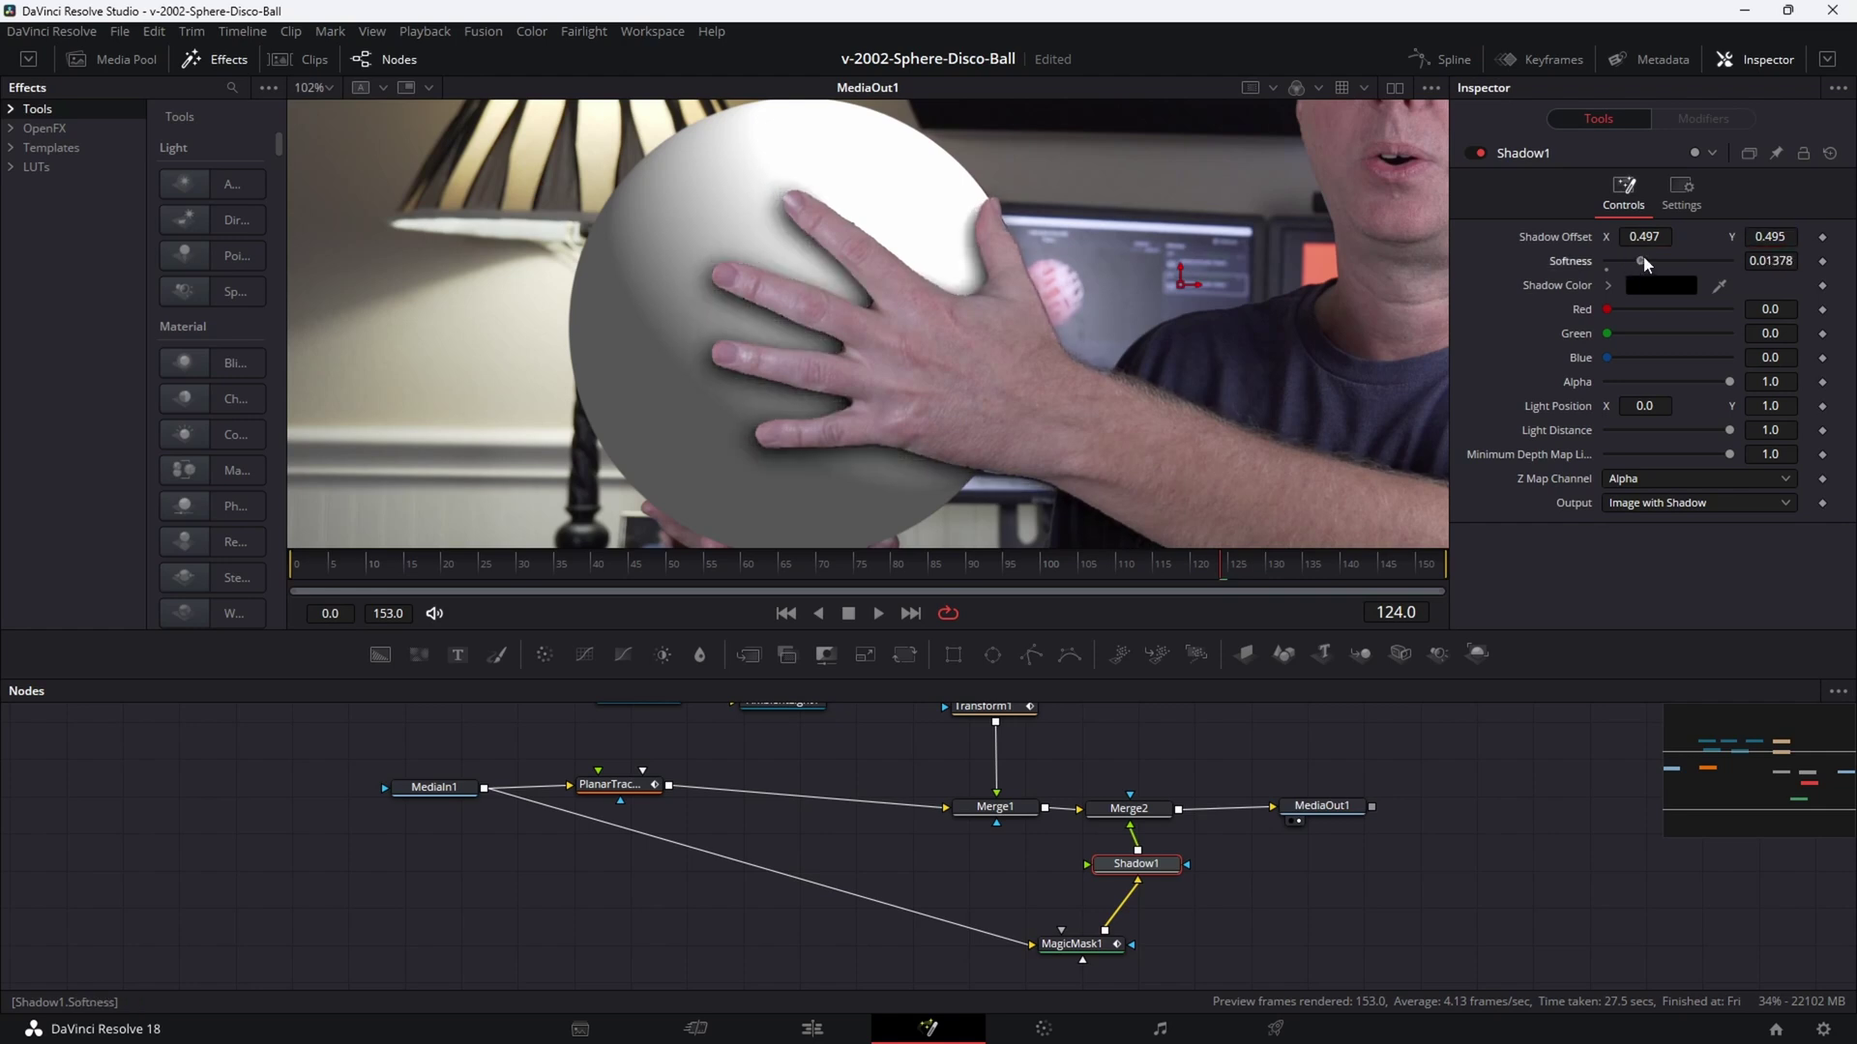
{"action": "mouse_move", "coordinate": [1731, 382]}
{"action": "left_mouse_down"}
{"action": "mouse_move", "coordinate": [1691, 382]}
{"action": "mouse_move", "coordinate": [1712, 383]}
{"action": "left_mouse_up"}
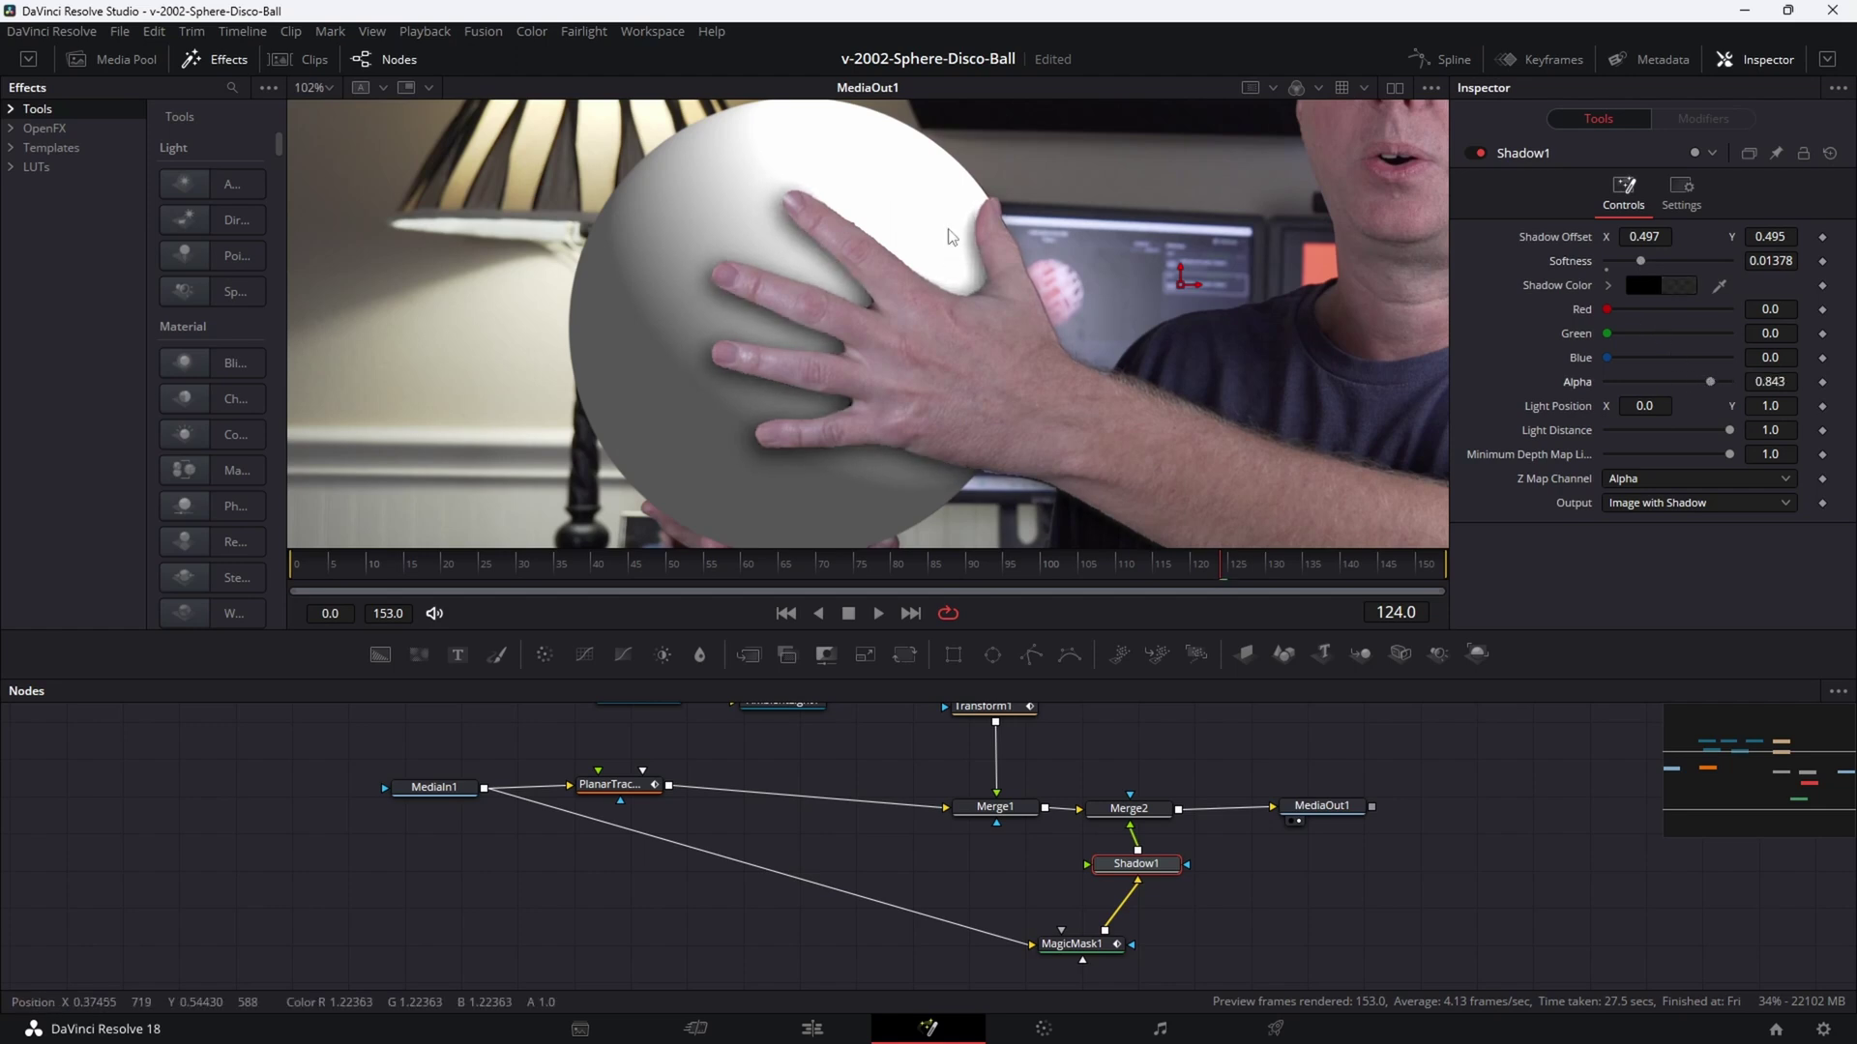
{"action": "scroll", "coordinate": [890, 259], "scroll_direction": "down", "scroll_amount": 2}
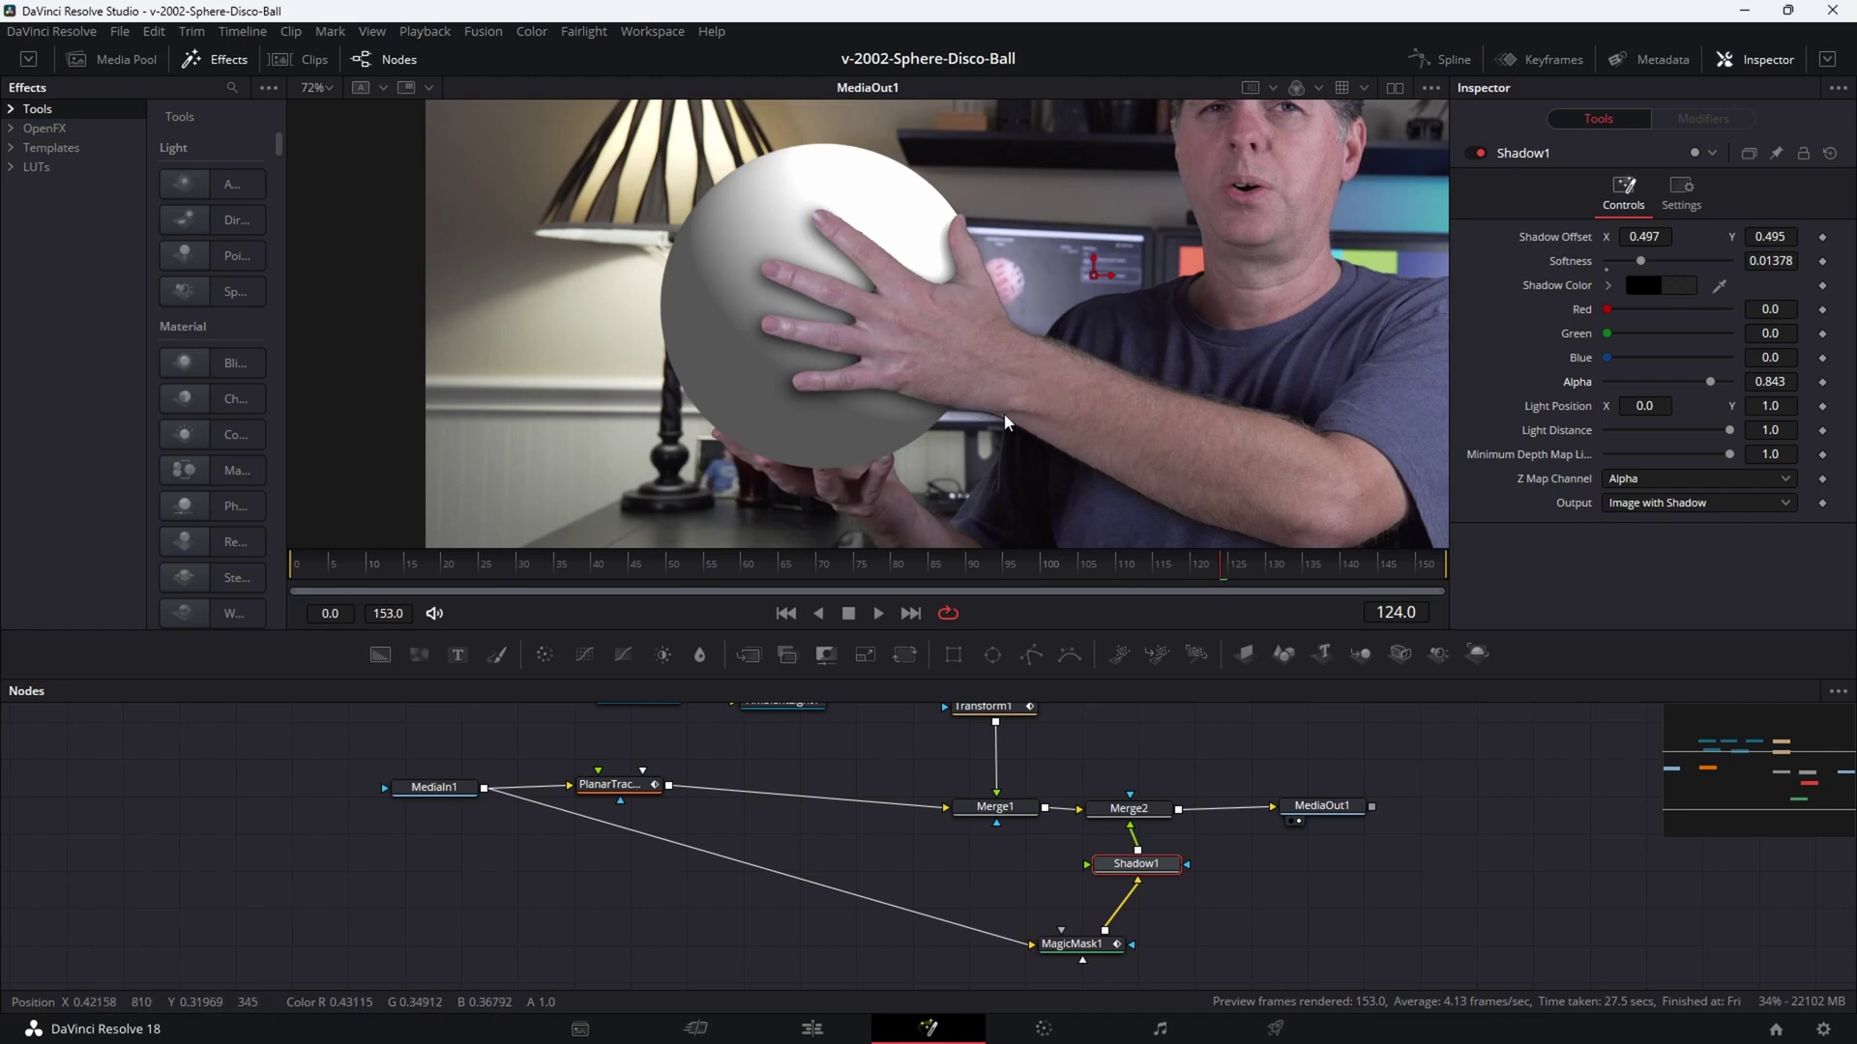
Toggle Shadow1 off and on repeatedly to compare the composite with and without the hand's shadow.
{"action": "left_click", "coordinate": [1477, 153]}
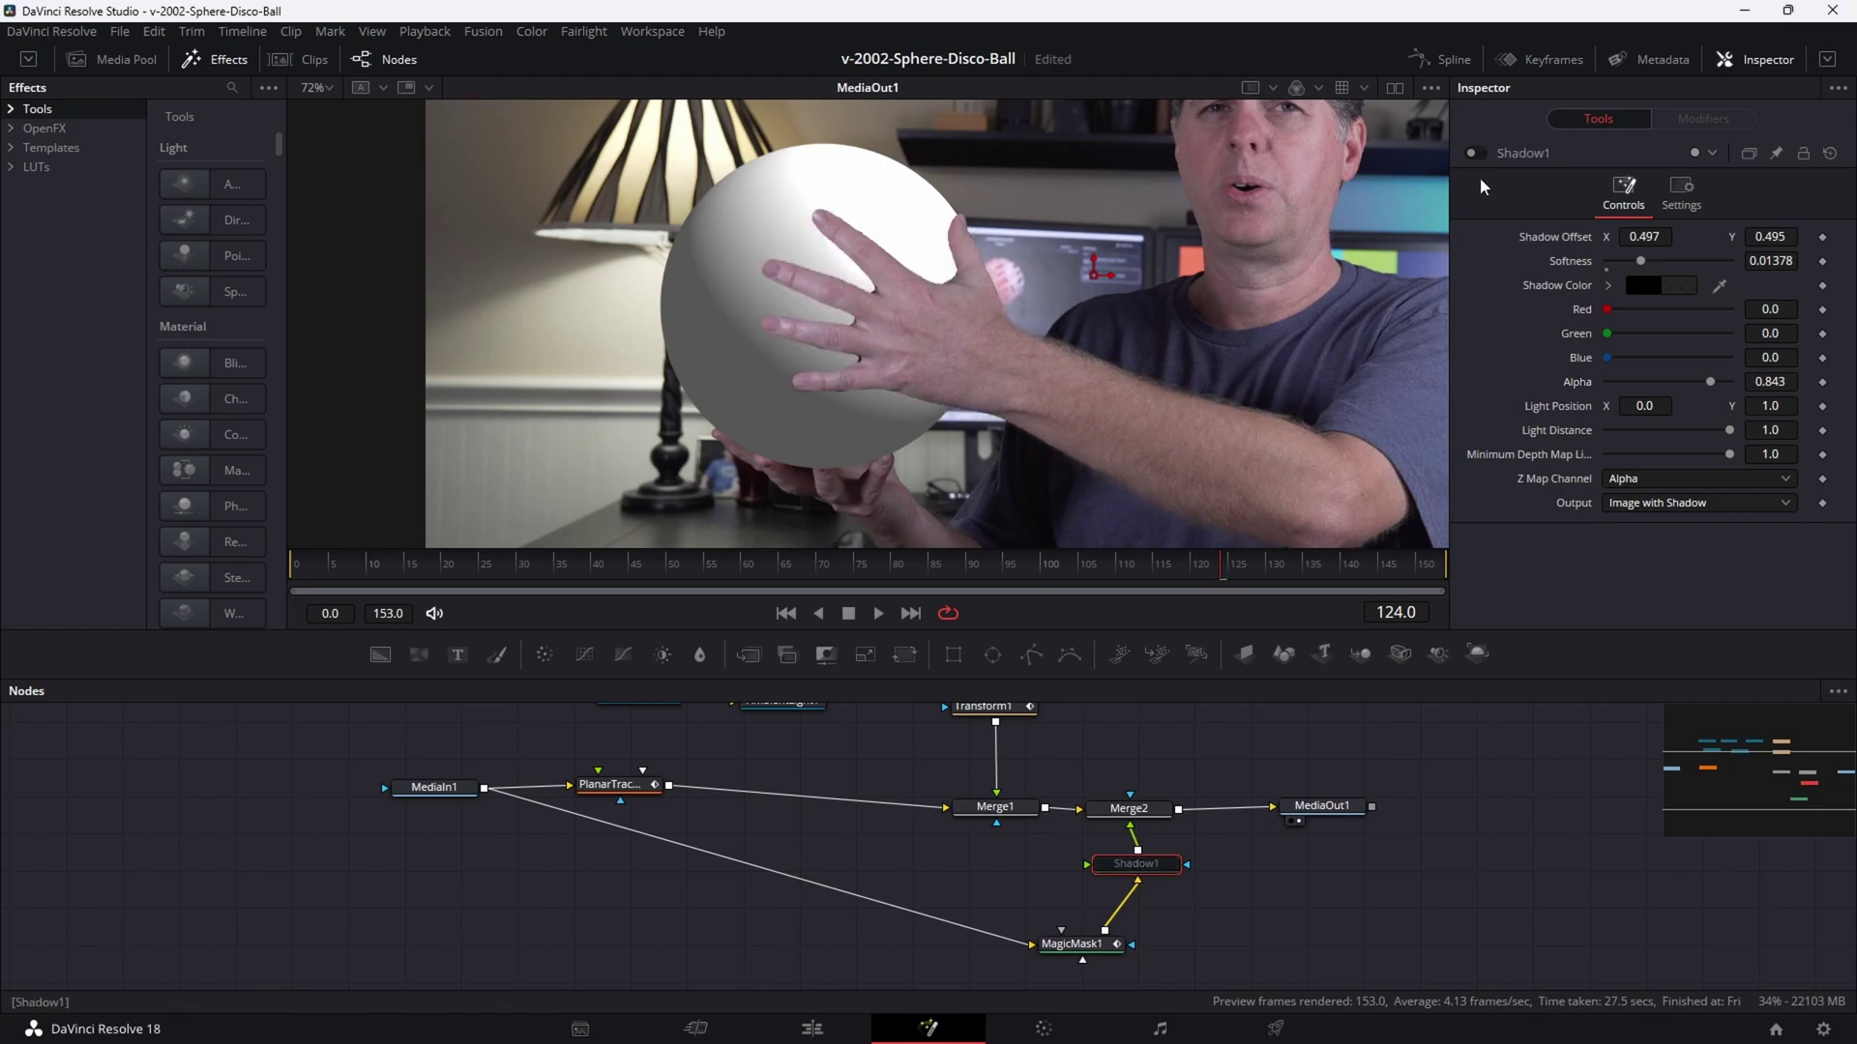
{"action": "left_click", "coordinate": [1477, 152]}
{"action": "left_click", "coordinate": [1476, 152]}
{"action": "left_click", "coordinate": [1477, 152]}
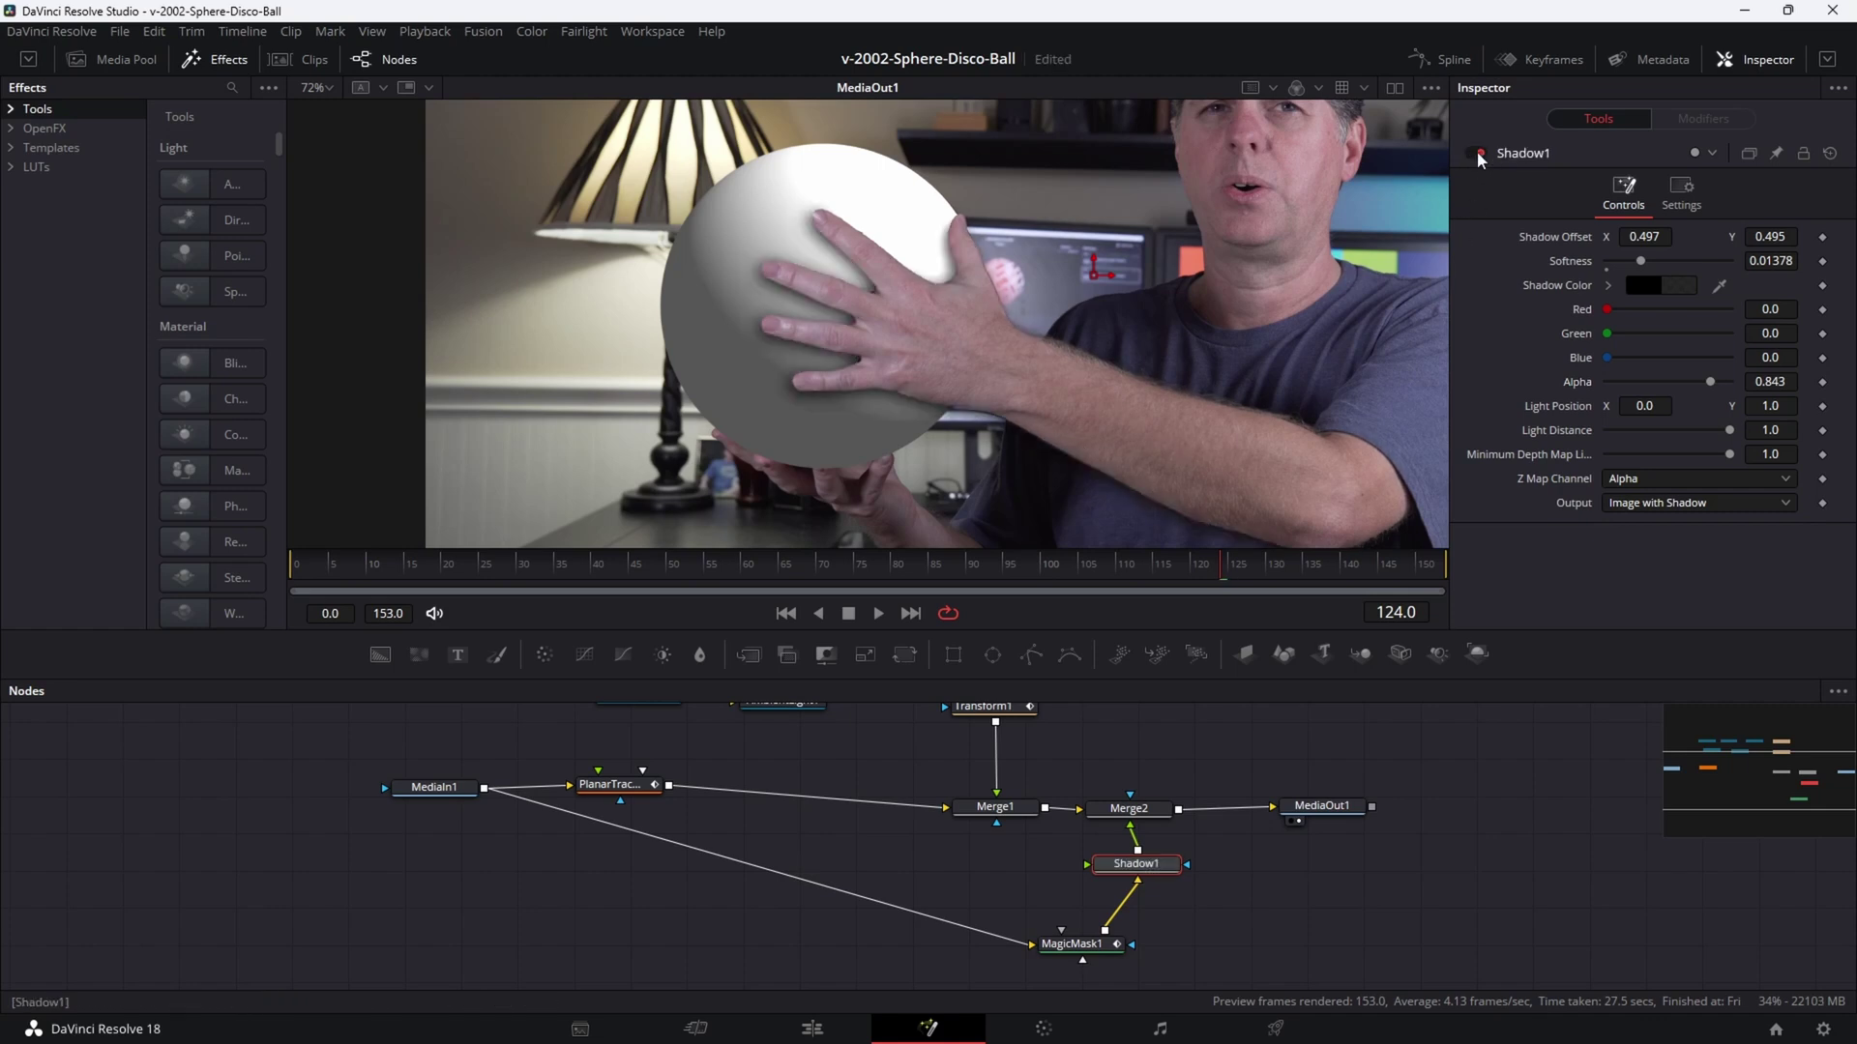
{"action": "left_click", "coordinate": [1476, 152]}
{"action": "left_click", "coordinate": [1477, 152]}
{"action": "left_click", "coordinate": [1476, 152]}
{"action": "left_click", "coordinate": [1477, 152]}
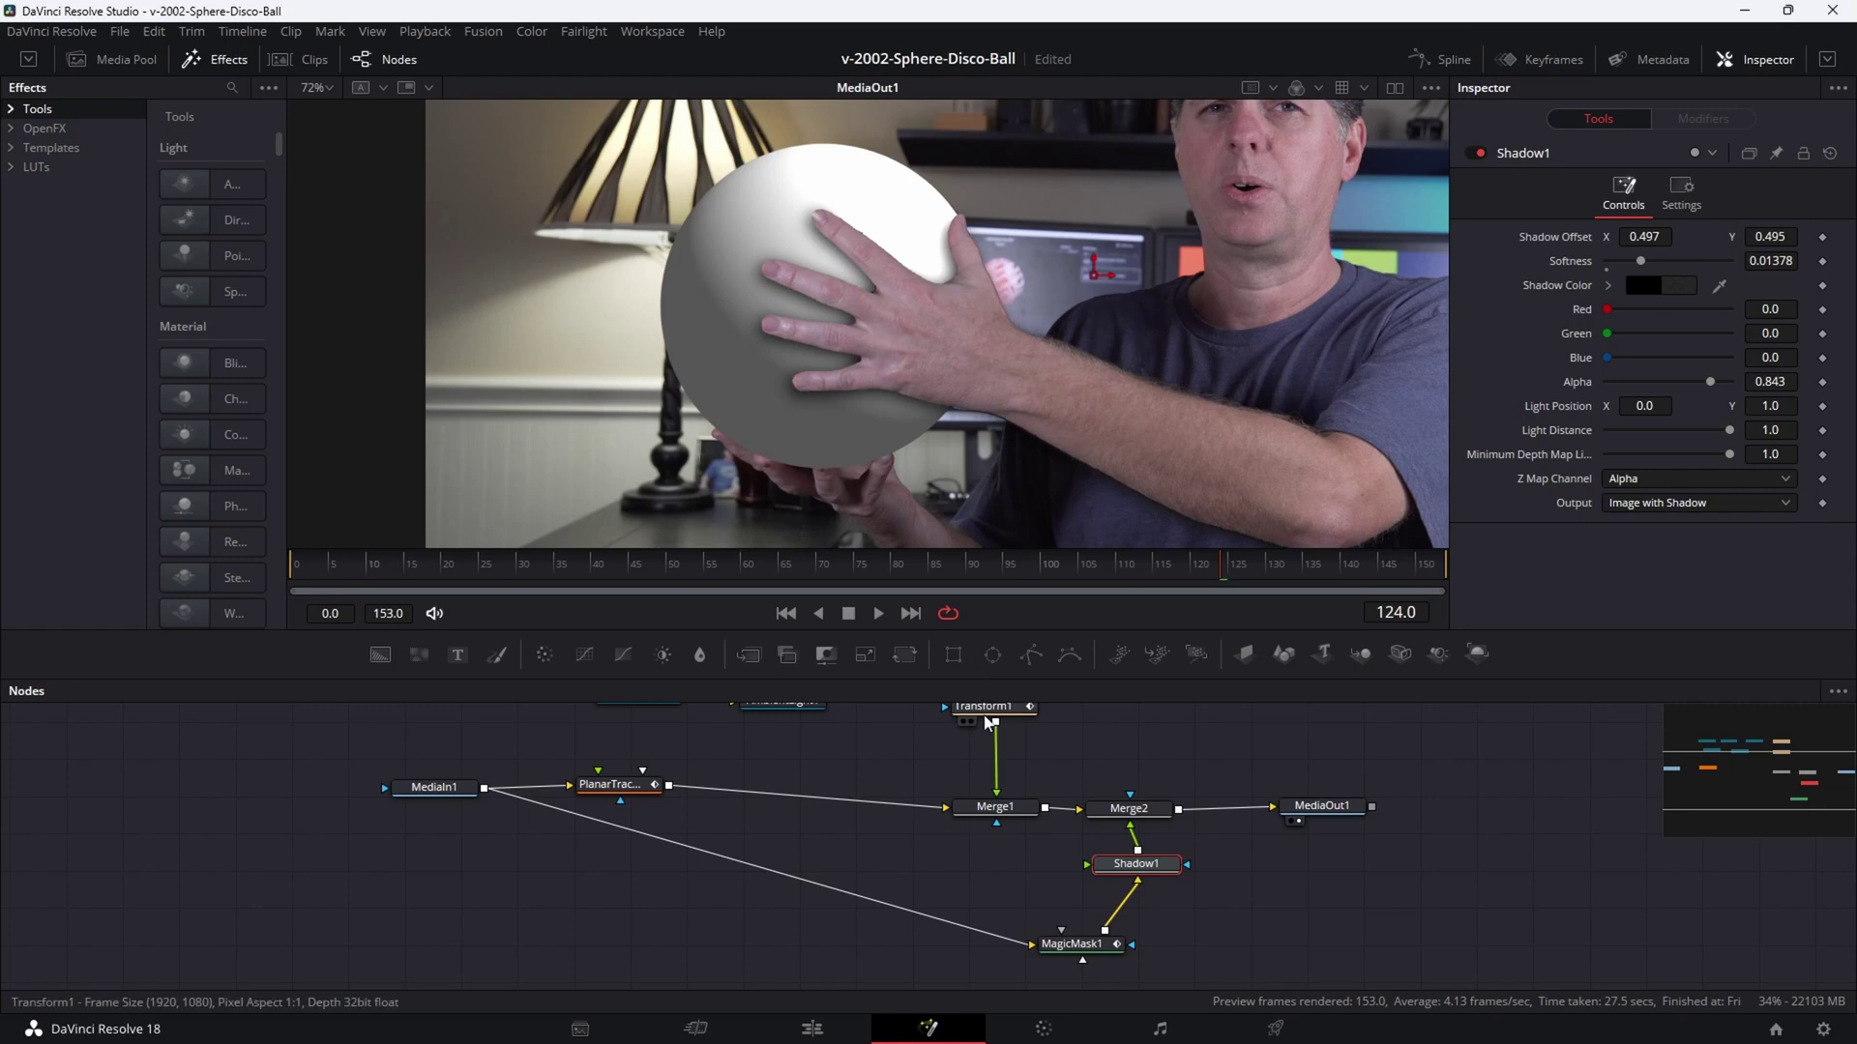
Connect Transform1's output to Shadow1's effect mask input and rearrange MagicMask1 and Shadow1 beneath Merge1.
{"action": "left_click_drag", "start_coordinate": [996, 725], "coordinate": [1066, 854]}
{"action": "left_click_drag", "start_coordinate": [1167, 871], "coordinate": [1188, 870]}
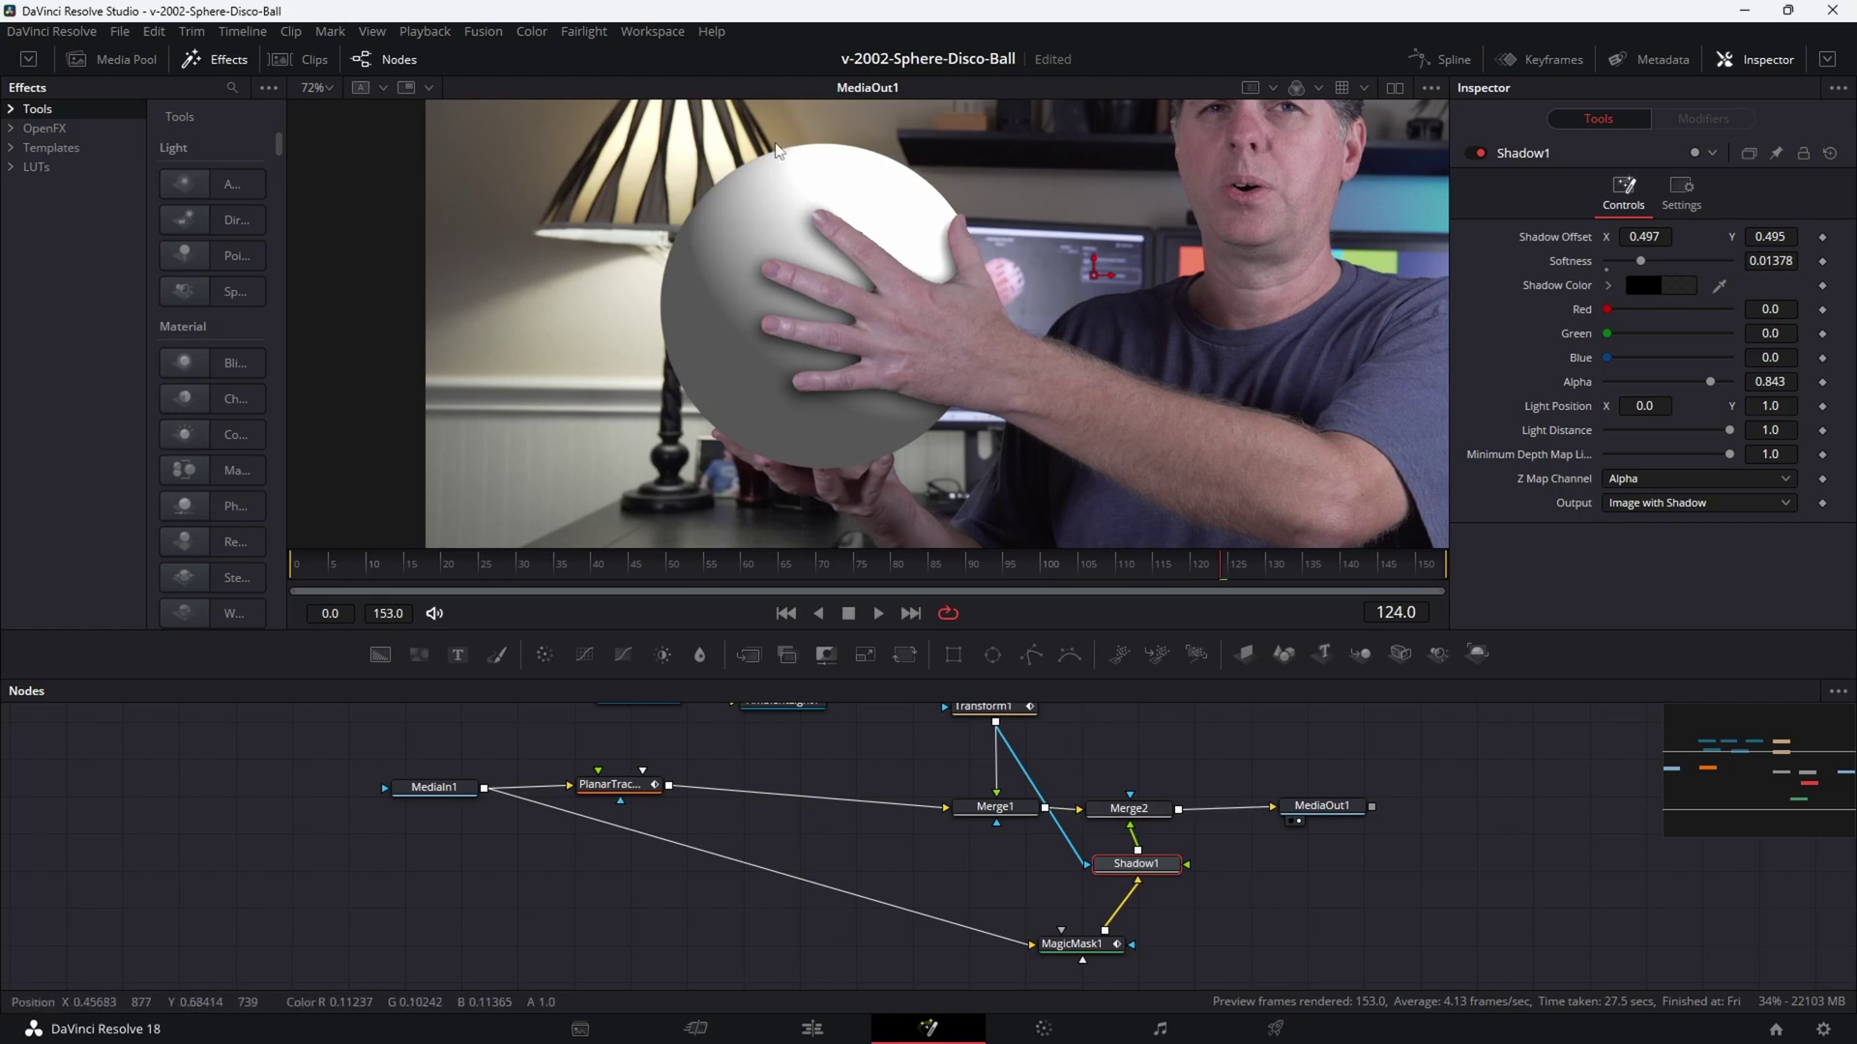
{"action": "left_click_drag", "start_coordinate": [827, 474], "coordinate": [901, 364]}
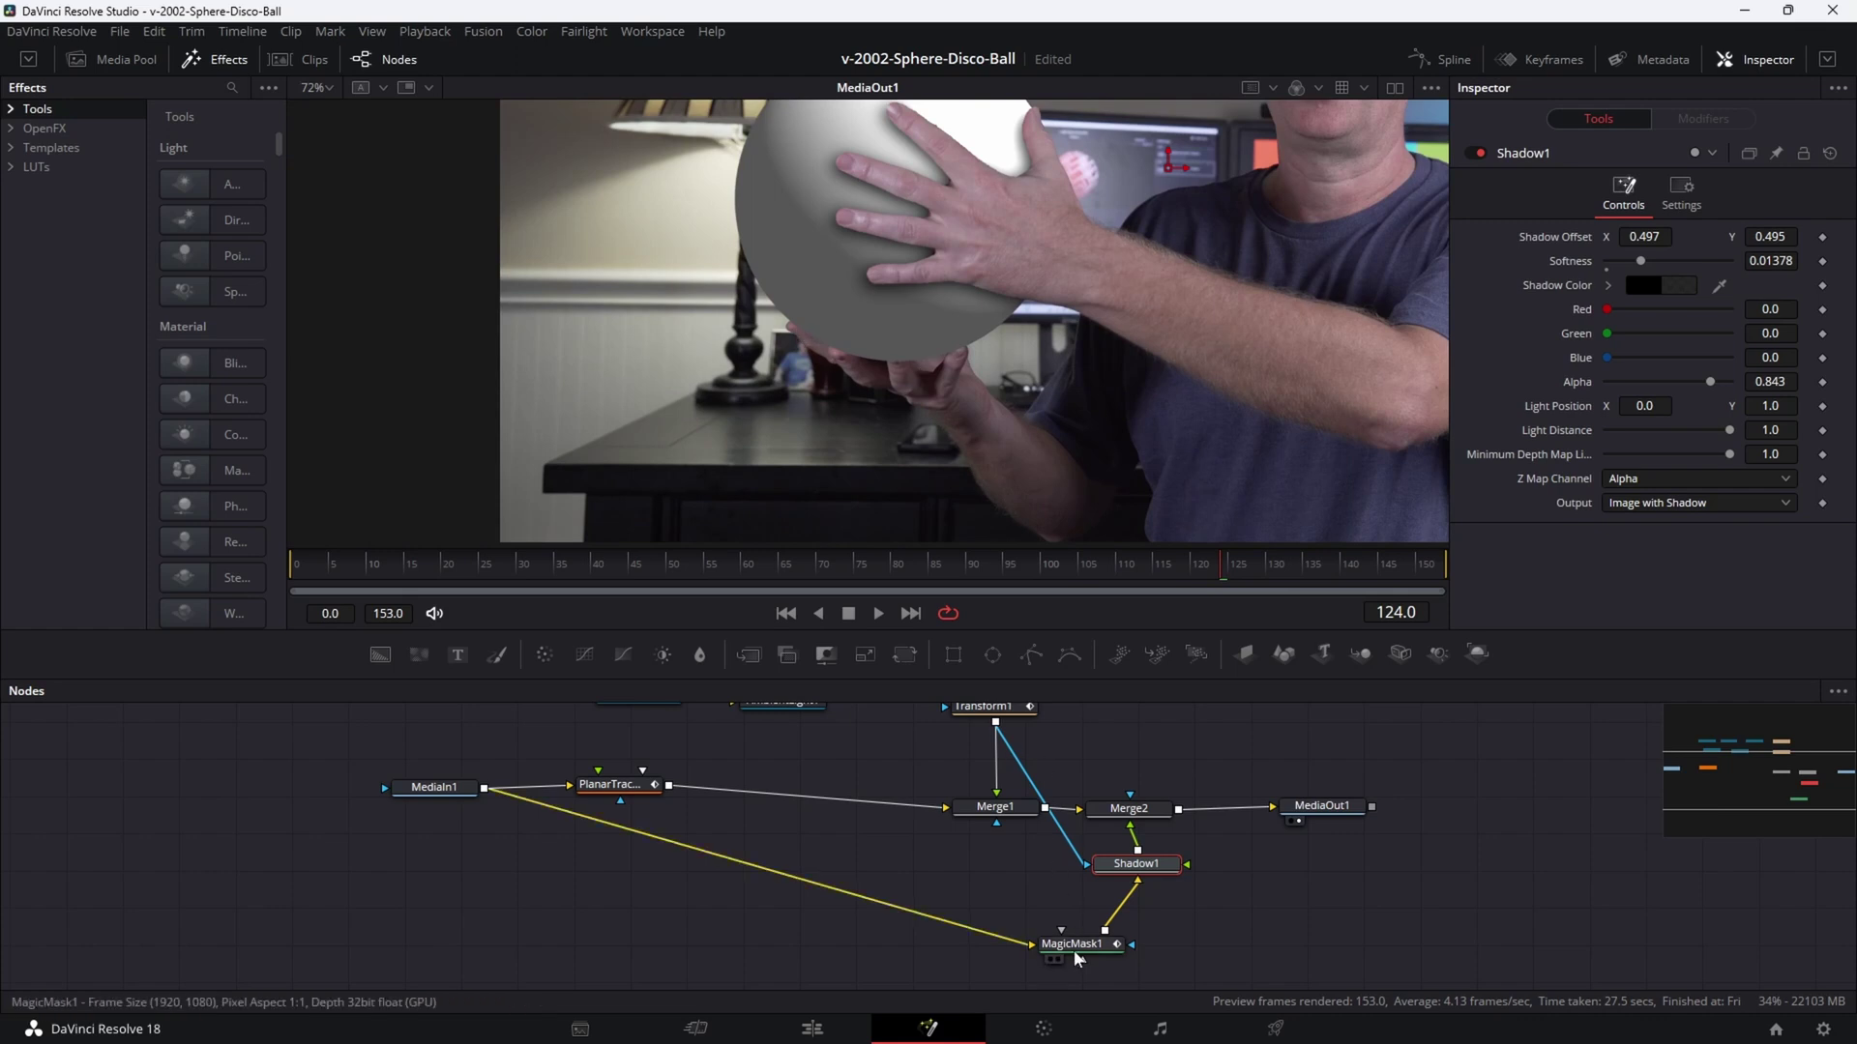
{"action": "left_click_drag", "start_coordinate": [1073, 950], "coordinate": [911, 966]}
{"action": "left_click_drag", "start_coordinate": [1130, 864], "coordinate": [905, 861]}
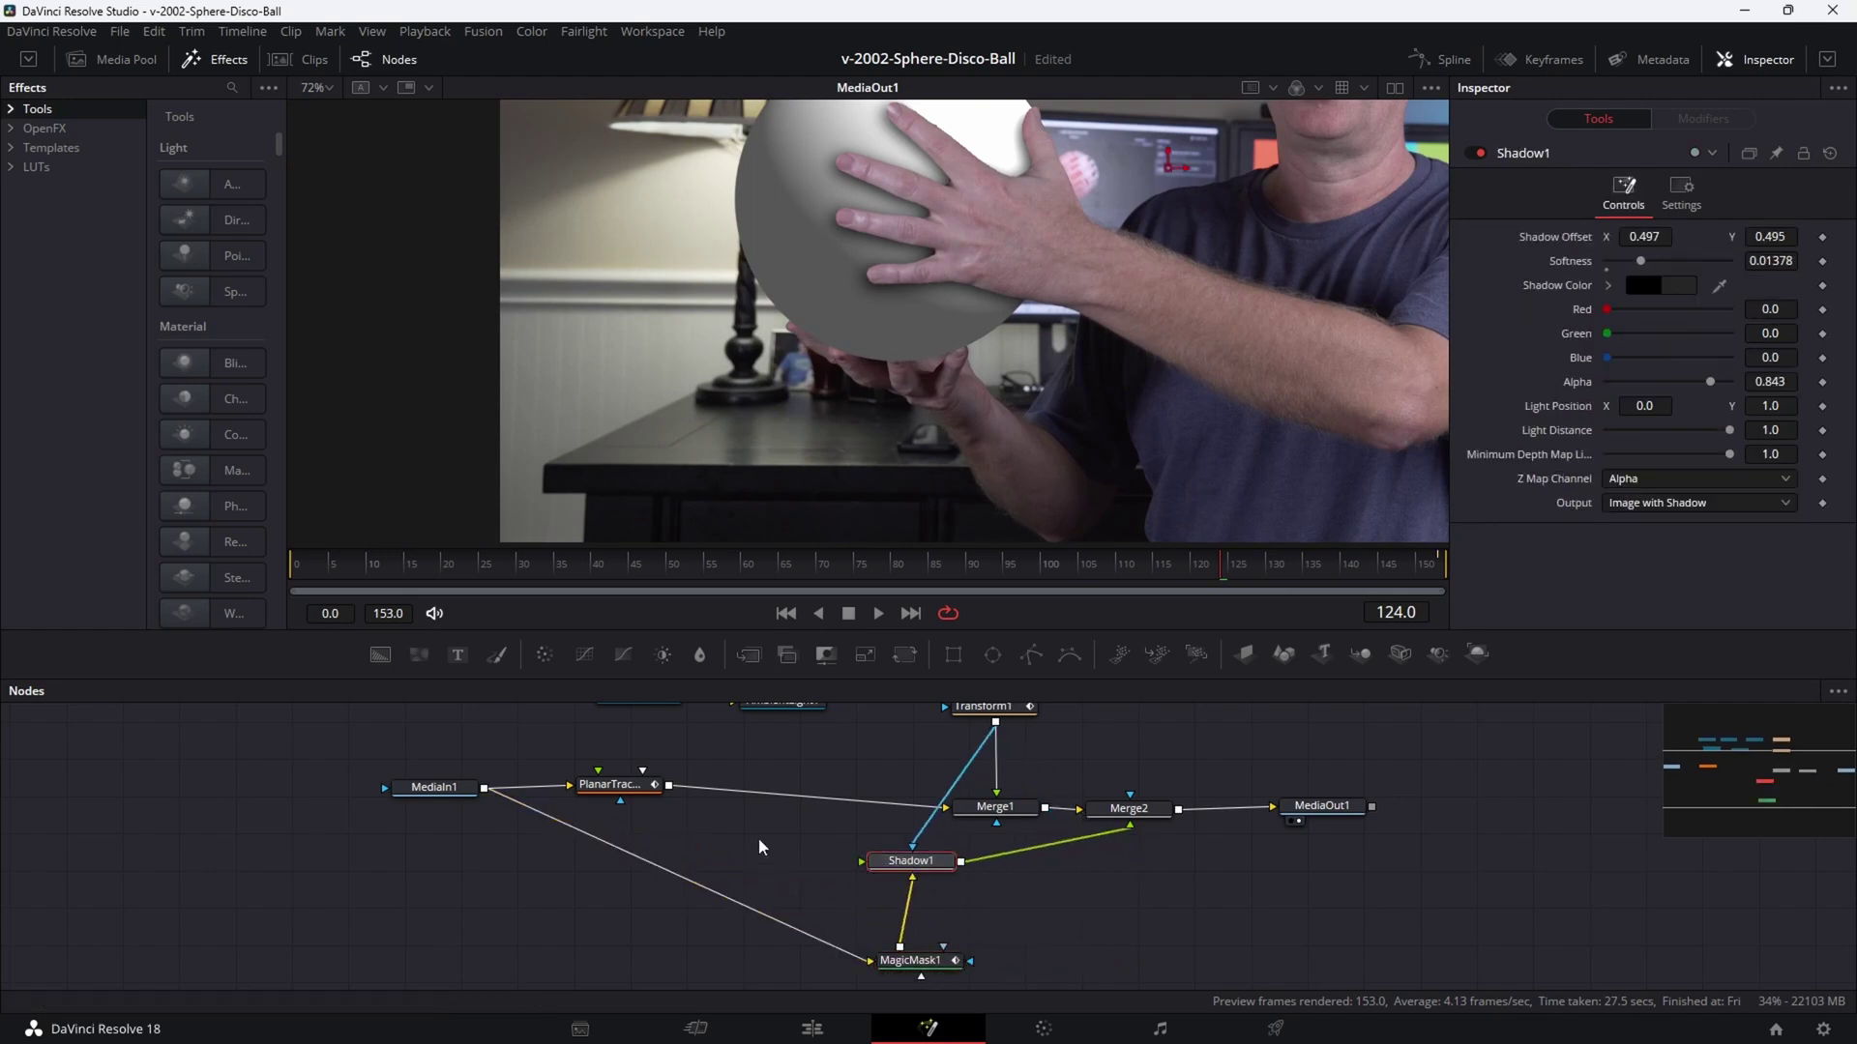
Add a second Magic Mask node and feed it from MediaIn1.
{"action": "left_click", "coordinate": [1065, 927]}
{"action": "key", "text": "shift+space"}
{"action": "type", "text": "mag"}
{"action": "key", "text": "Return"}
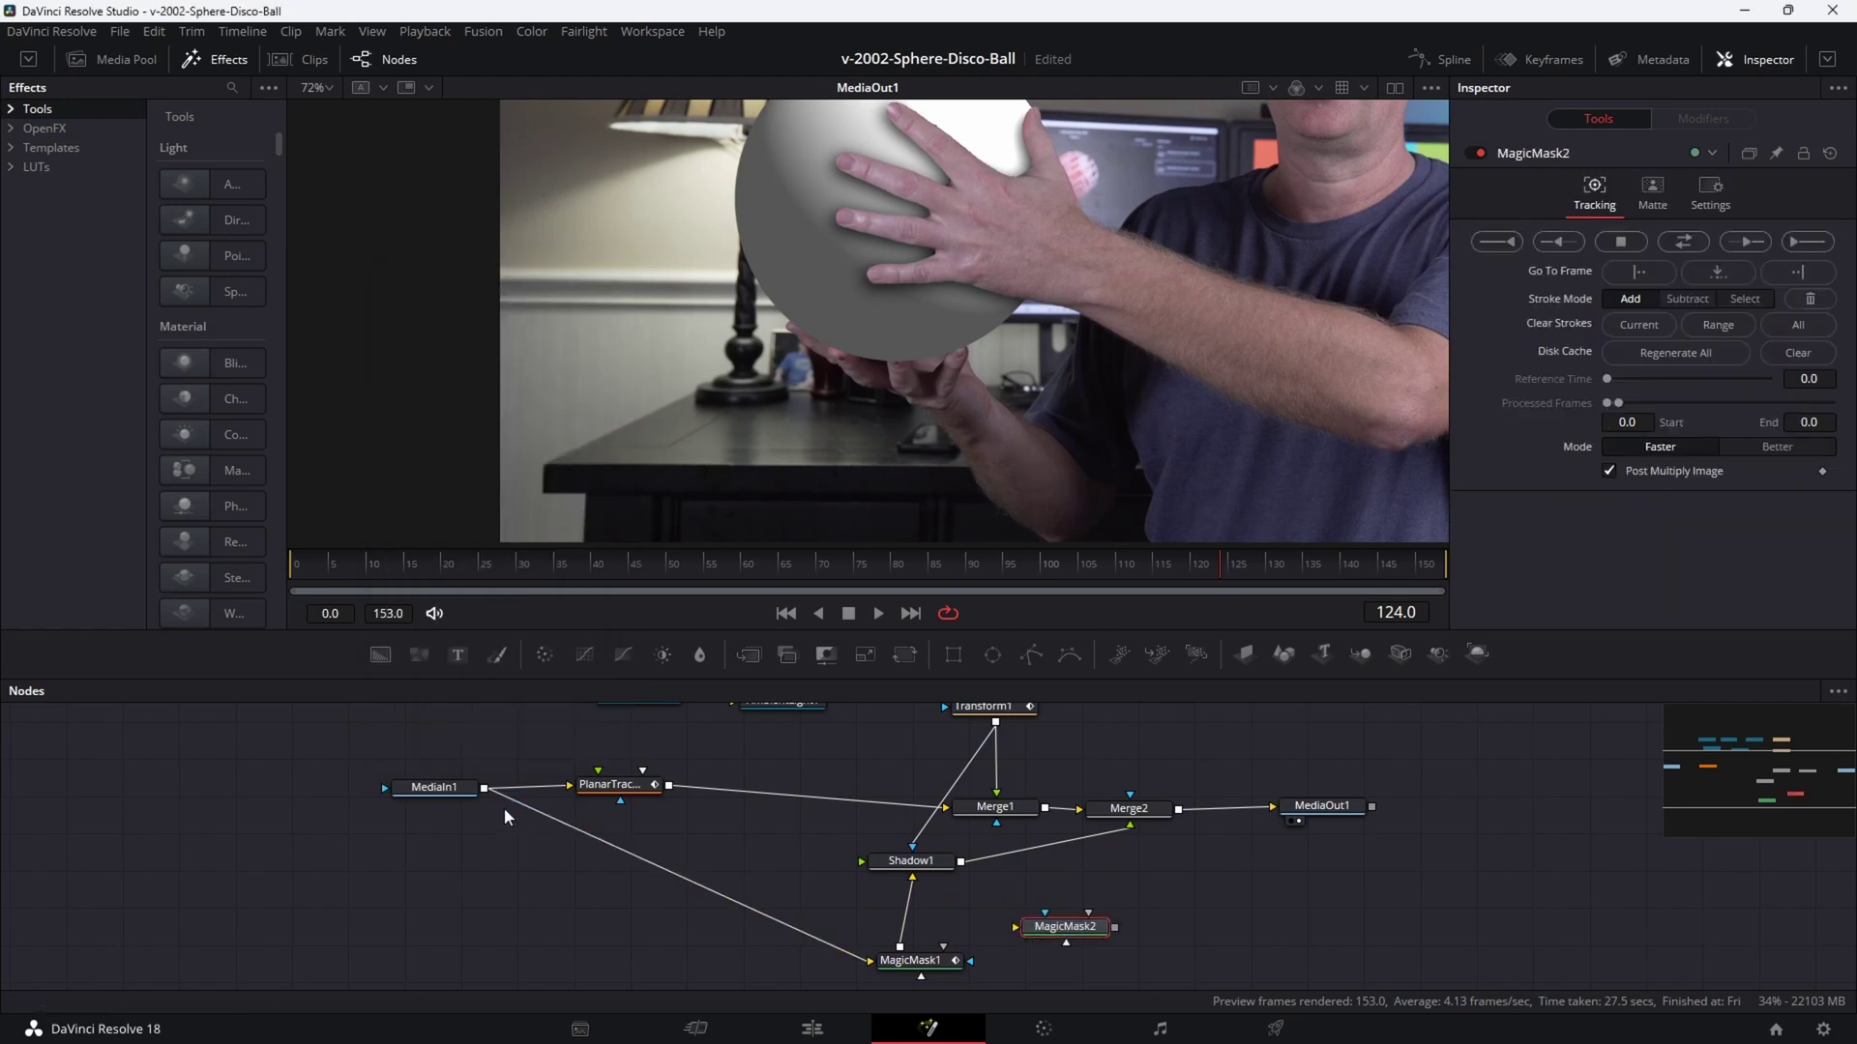
{"action": "left_click_drag", "start_coordinate": [484, 789], "coordinate": [1024, 939]}
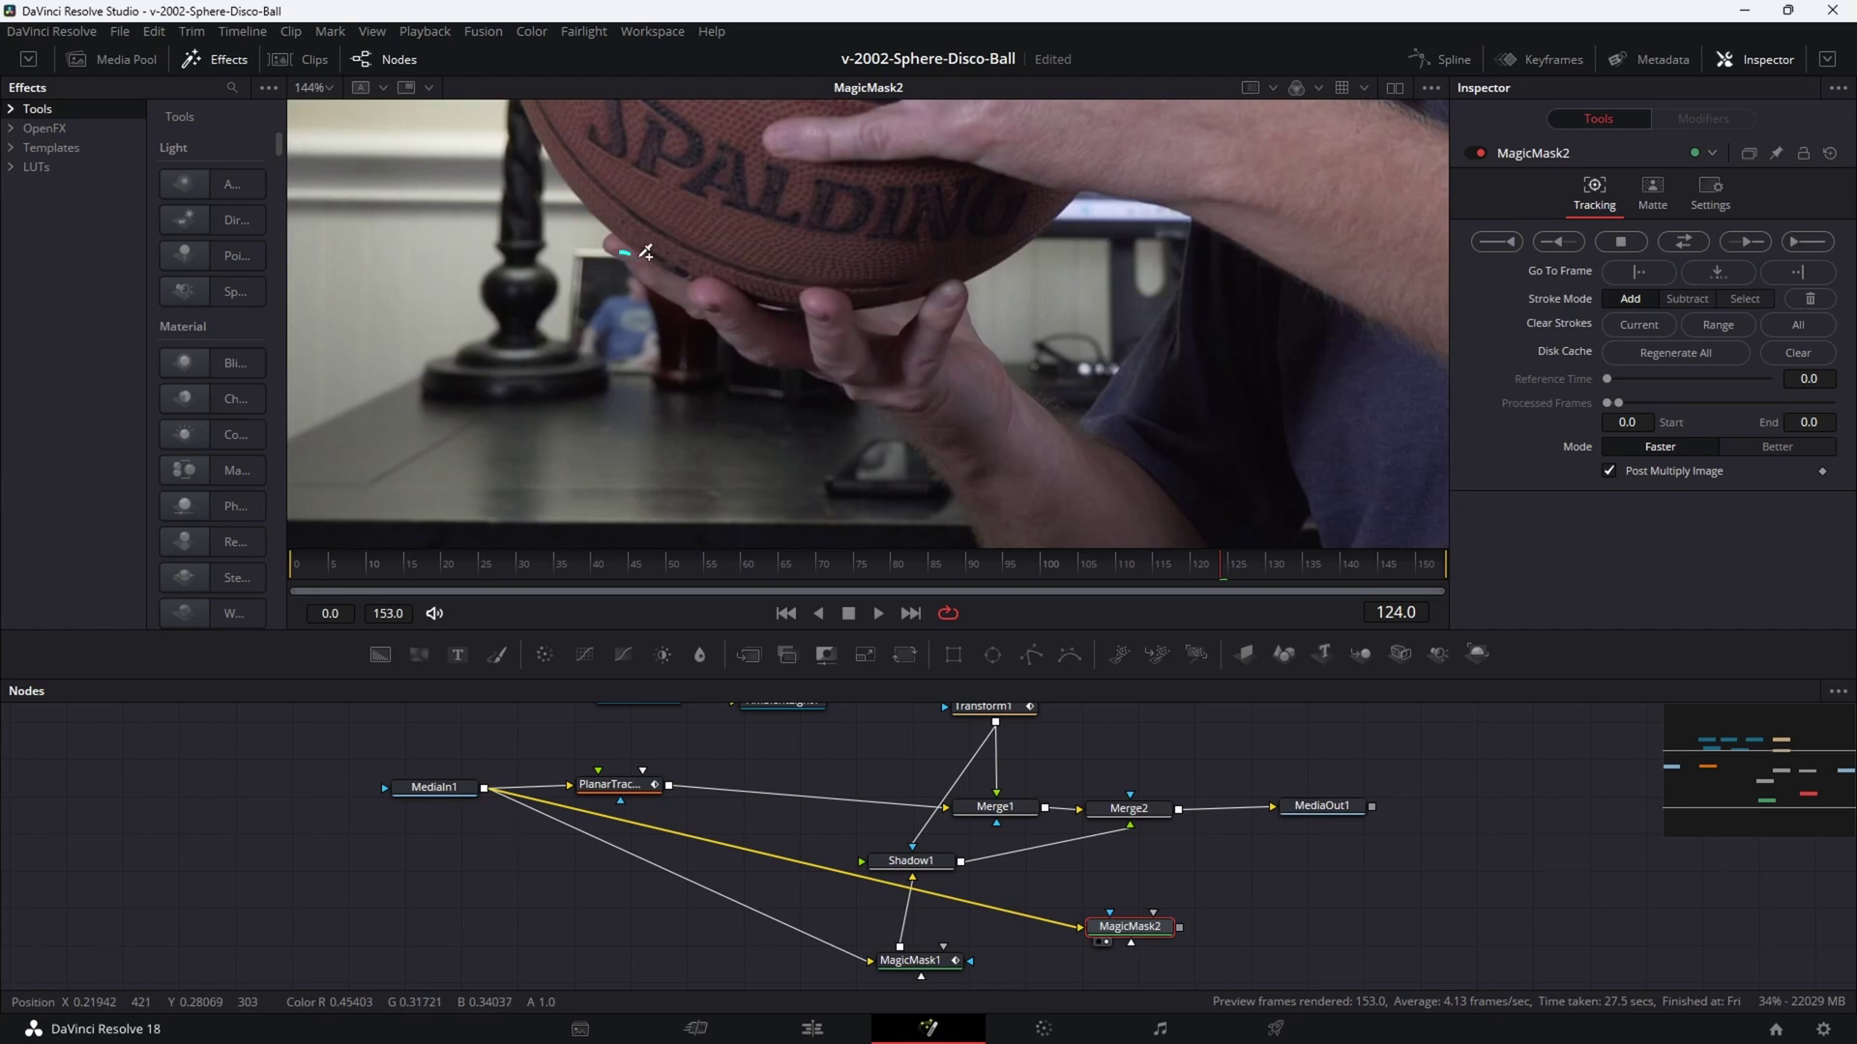
On frame 124, paint a MagicMask2 add stroke from fingertips to wrist of the supporting hand, and track it in both directions.
{"action": "mouse_move", "coordinate": [643, 253]}
{"action": "left_mouse_down"}
{"action": "mouse_move", "coordinate": [780, 332]}
{"action": "mouse_move", "coordinate": [815, 314]}
{"action": "mouse_move", "coordinate": [857, 363]}
{"action": "mouse_move", "coordinate": [908, 318]}
{"action": "mouse_move", "coordinate": [1049, 460]}
{"action": "left_mouse_up"}
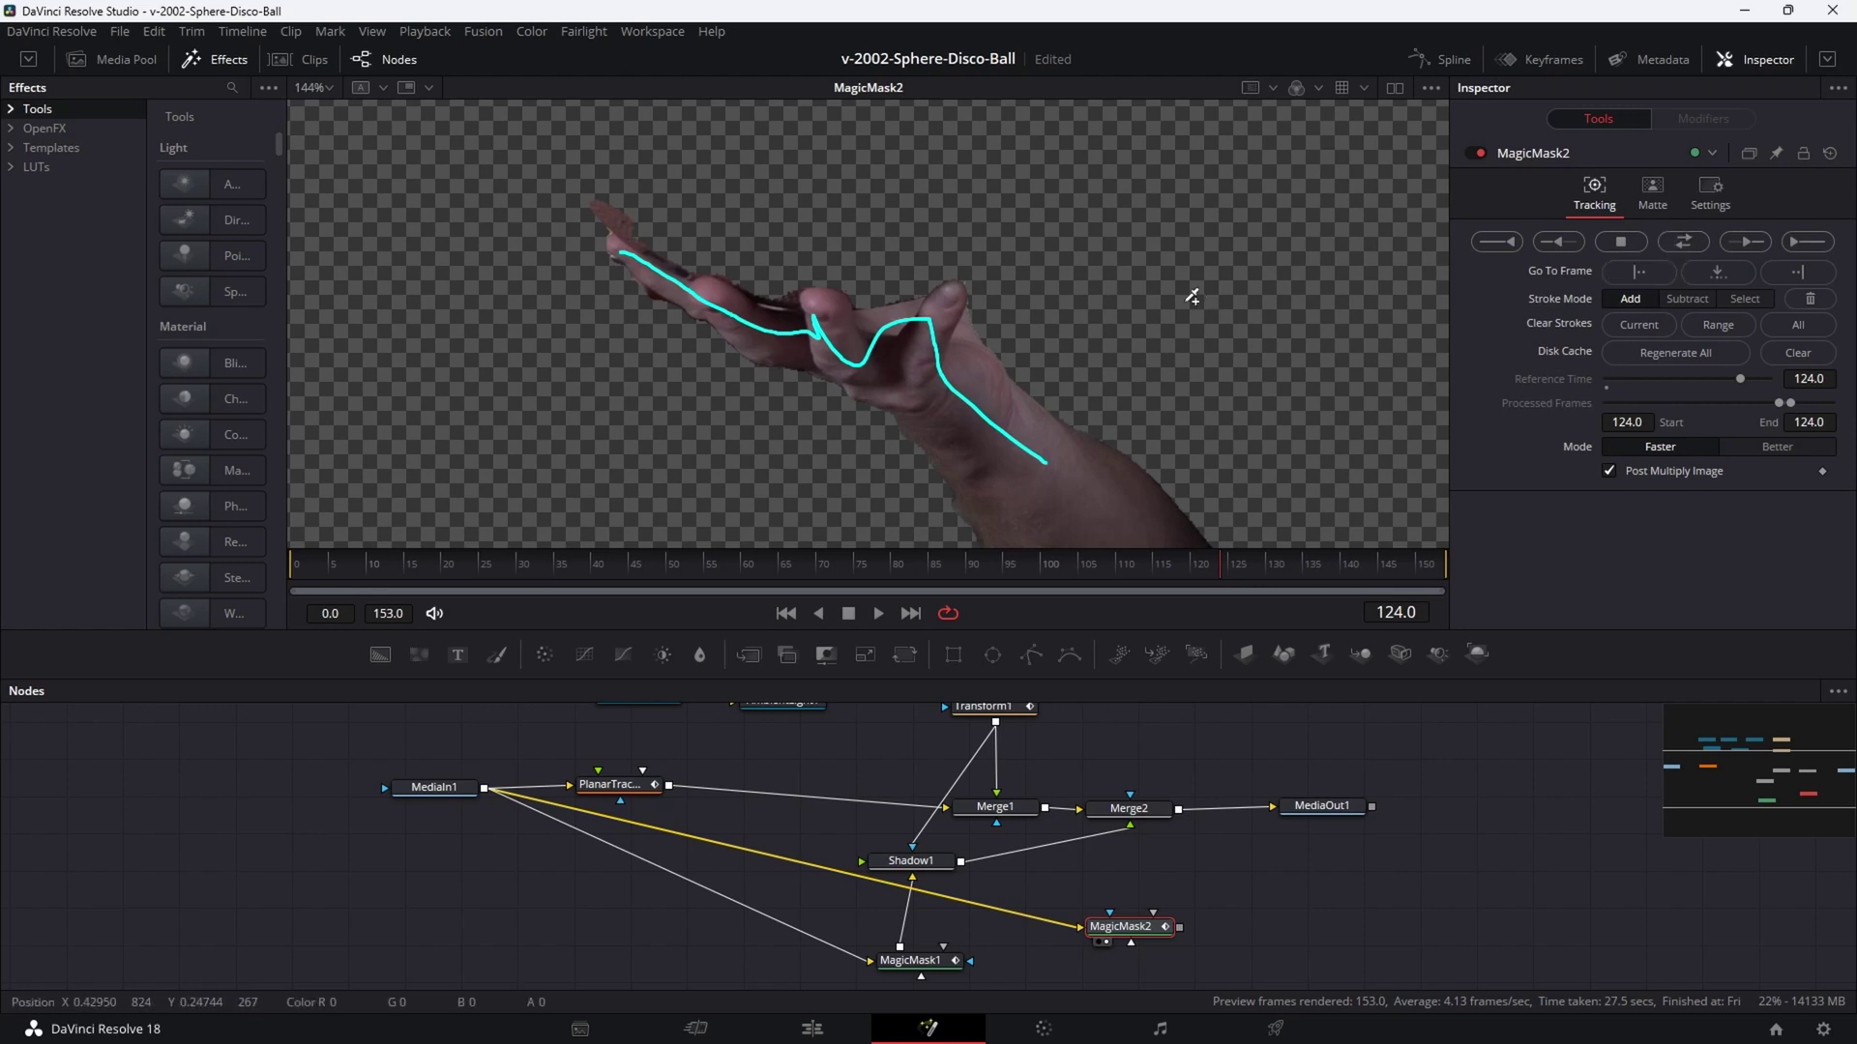
{"action": "scroll", "coordinate": [1190, 296], "scroll_direction": "down", "scroll_amount": 3}
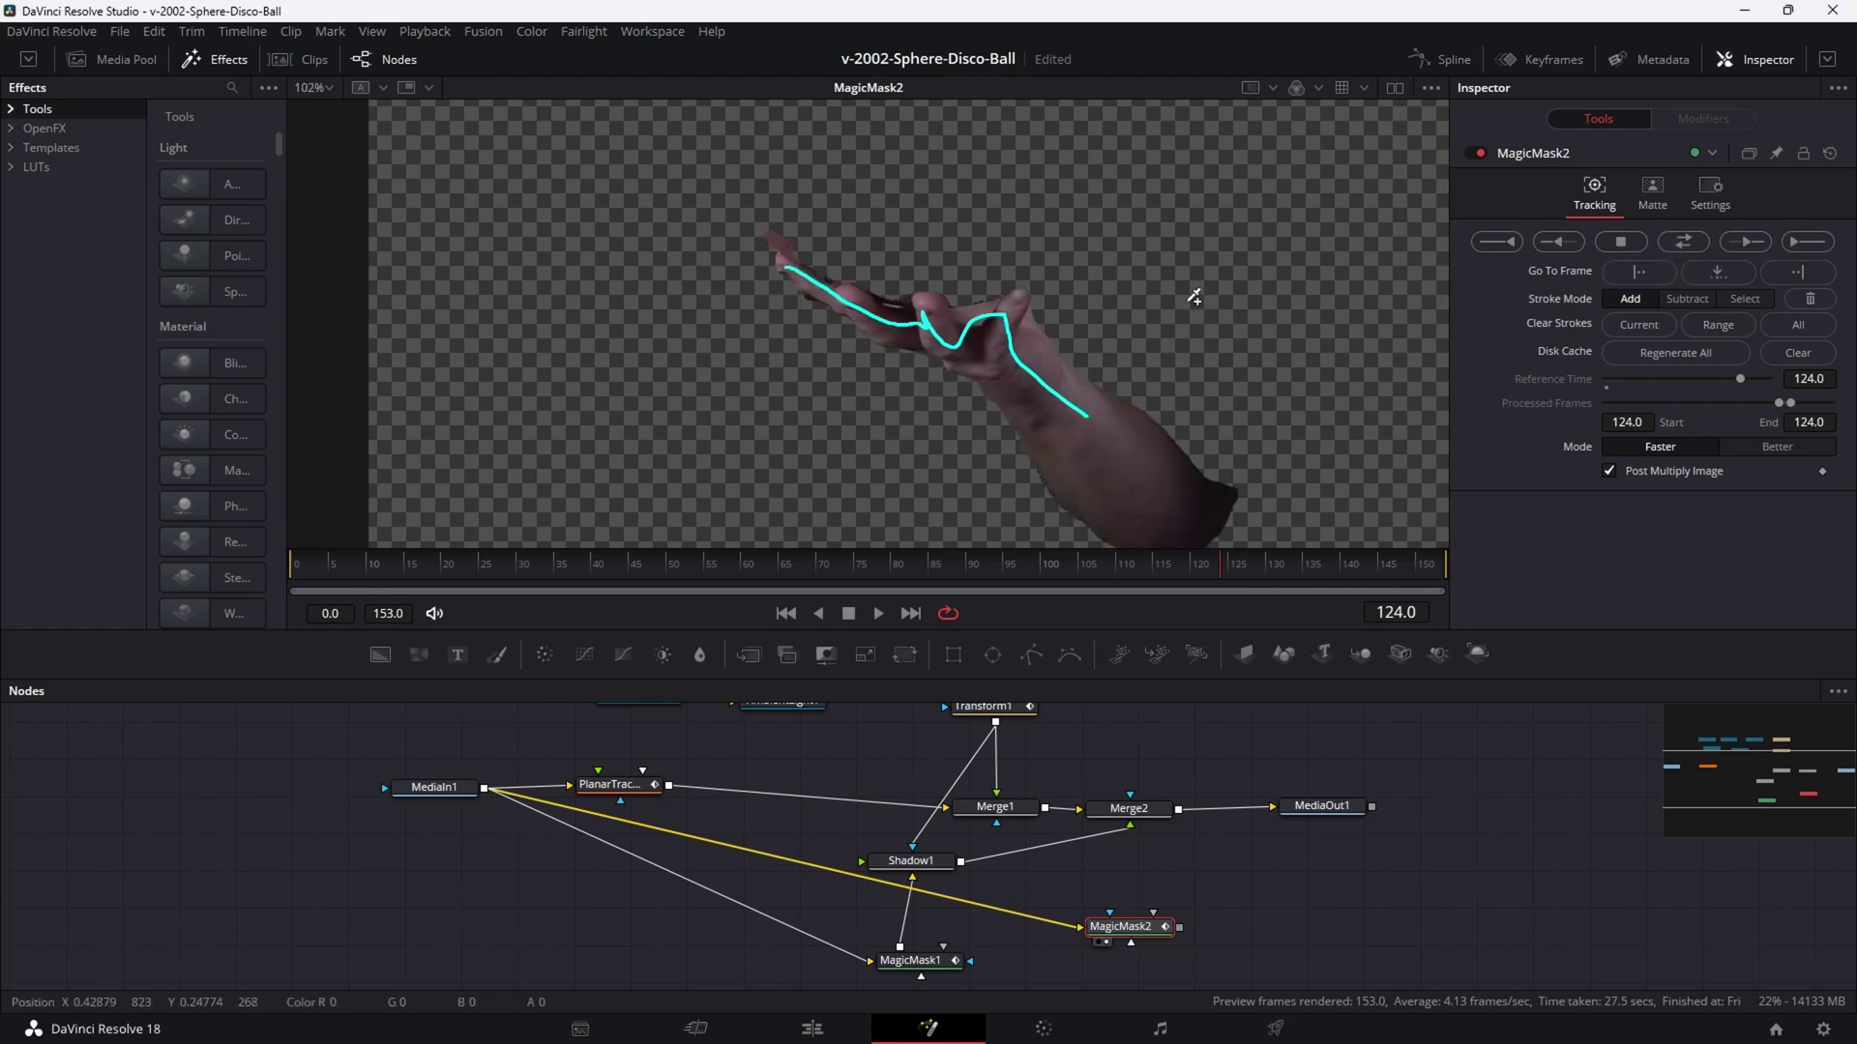
{"action": "left_click", "coordinate": [1684, 243]}
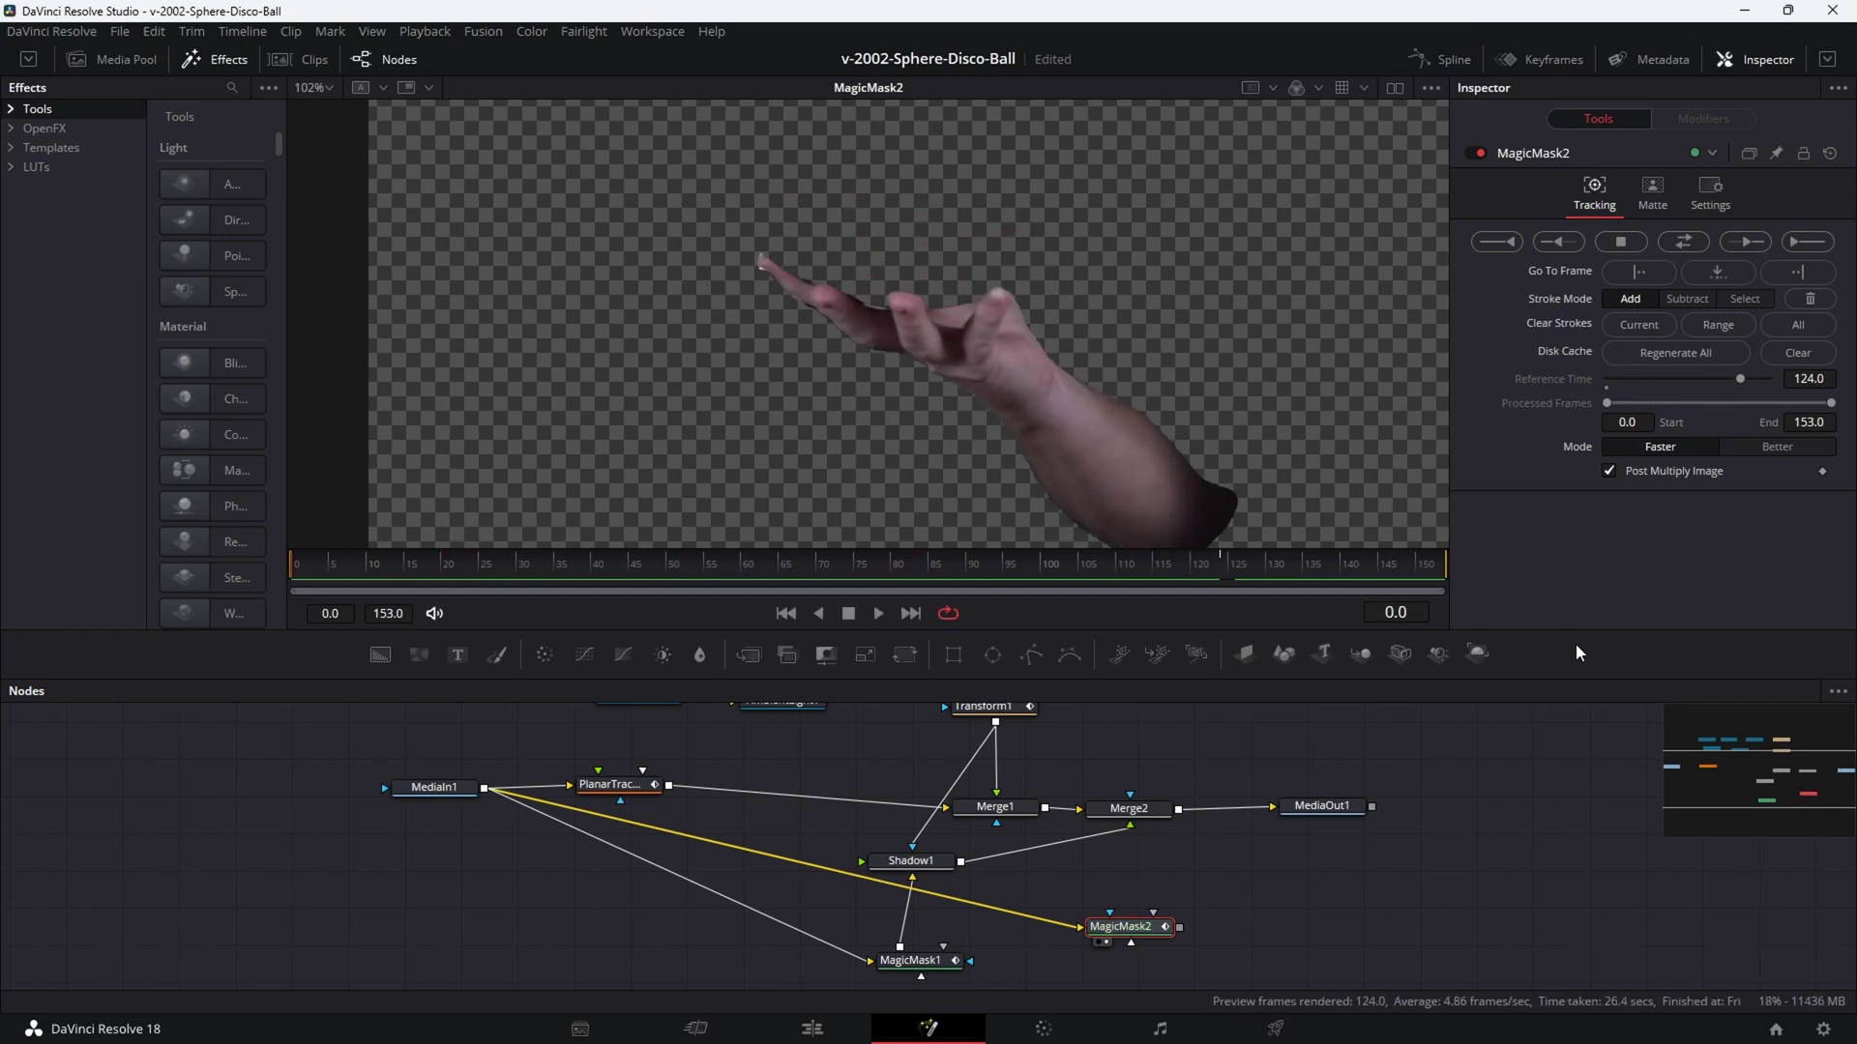
Composite MagicMask2 over Merge2 with a new Merge node before MediaOut1, tidy the nodes in line, and view MediaOut1.
{"action": "left_click_drag", "start_coordinate": [1145, 943], "coordinate": [1179, 809]}
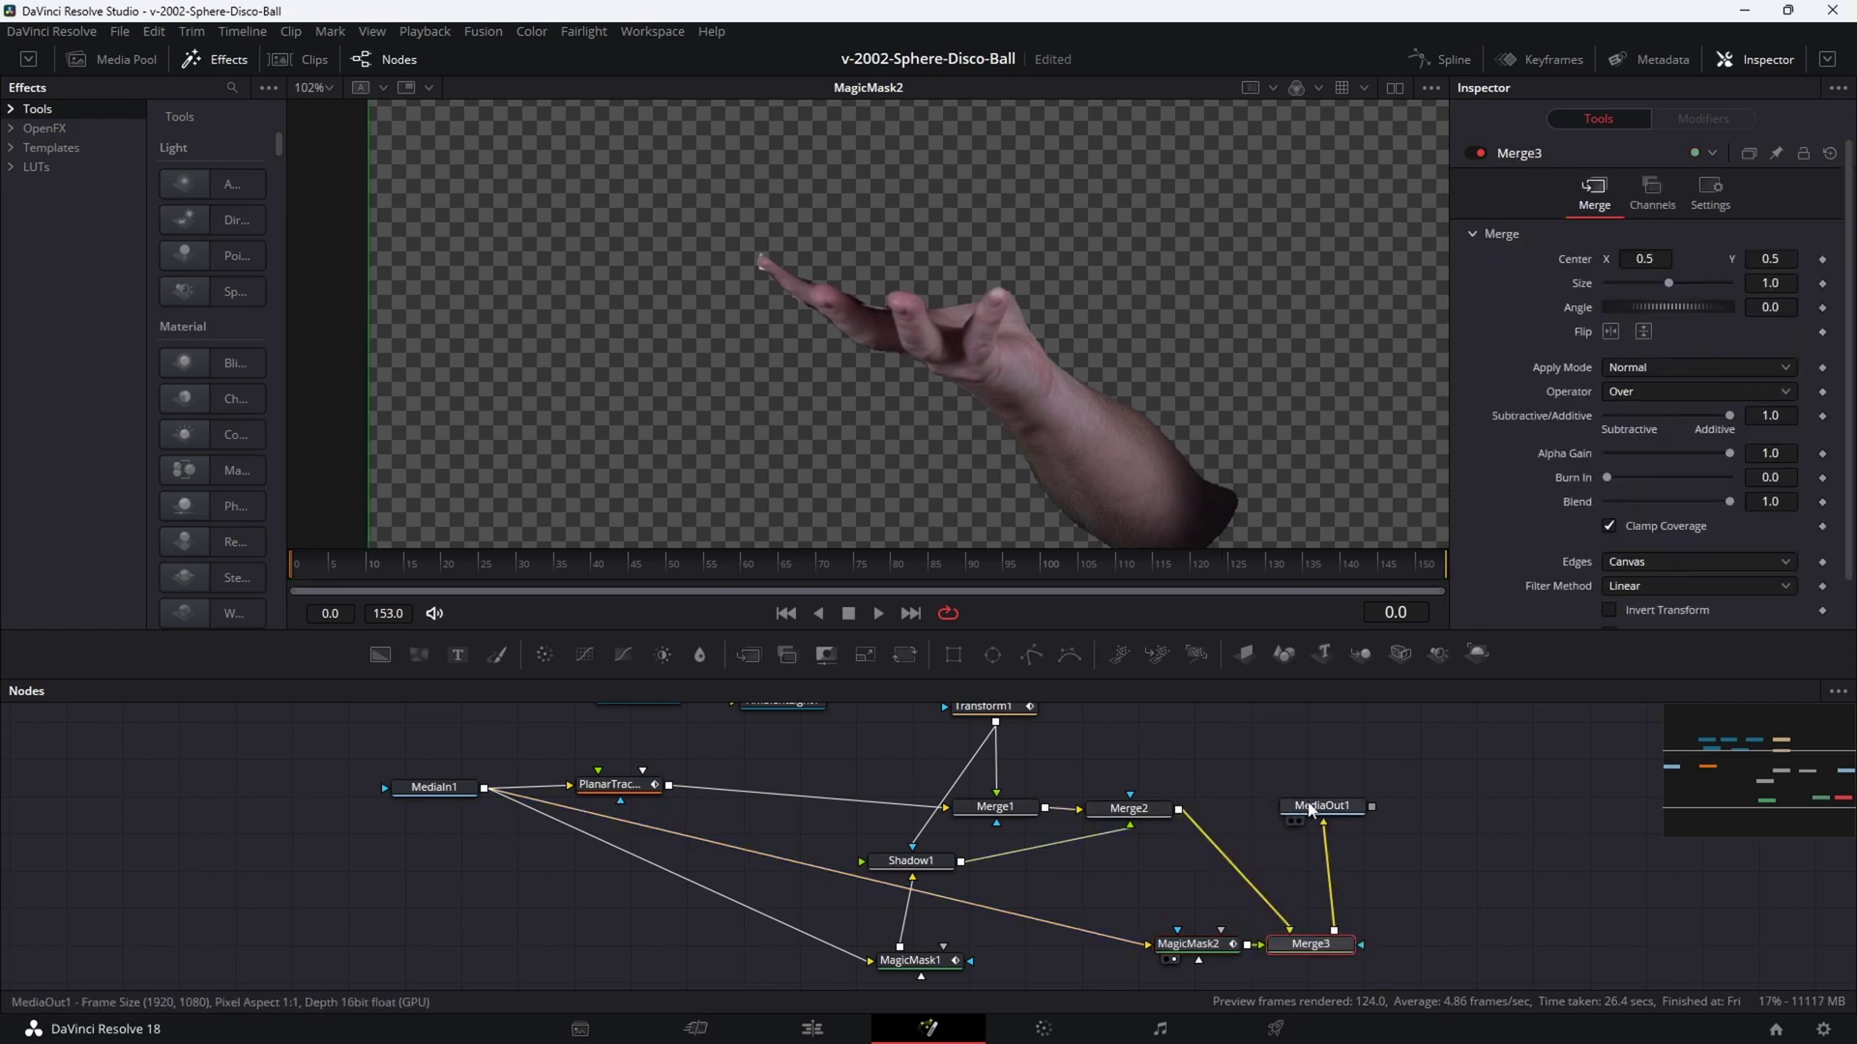
{"action": "left_click_drag", "start_coordinate": [1344, 805], "coordinate": [1419, 797]}
{"action": "left_click_drag", "start_coordinate": [1289, 806], "coordinate": [1272, 805]}
{"action": "left_click_drag", "start_coordinate": [1394, 806], "coordinate": [1398, 805]}
{"action": "key", "text": "1"}
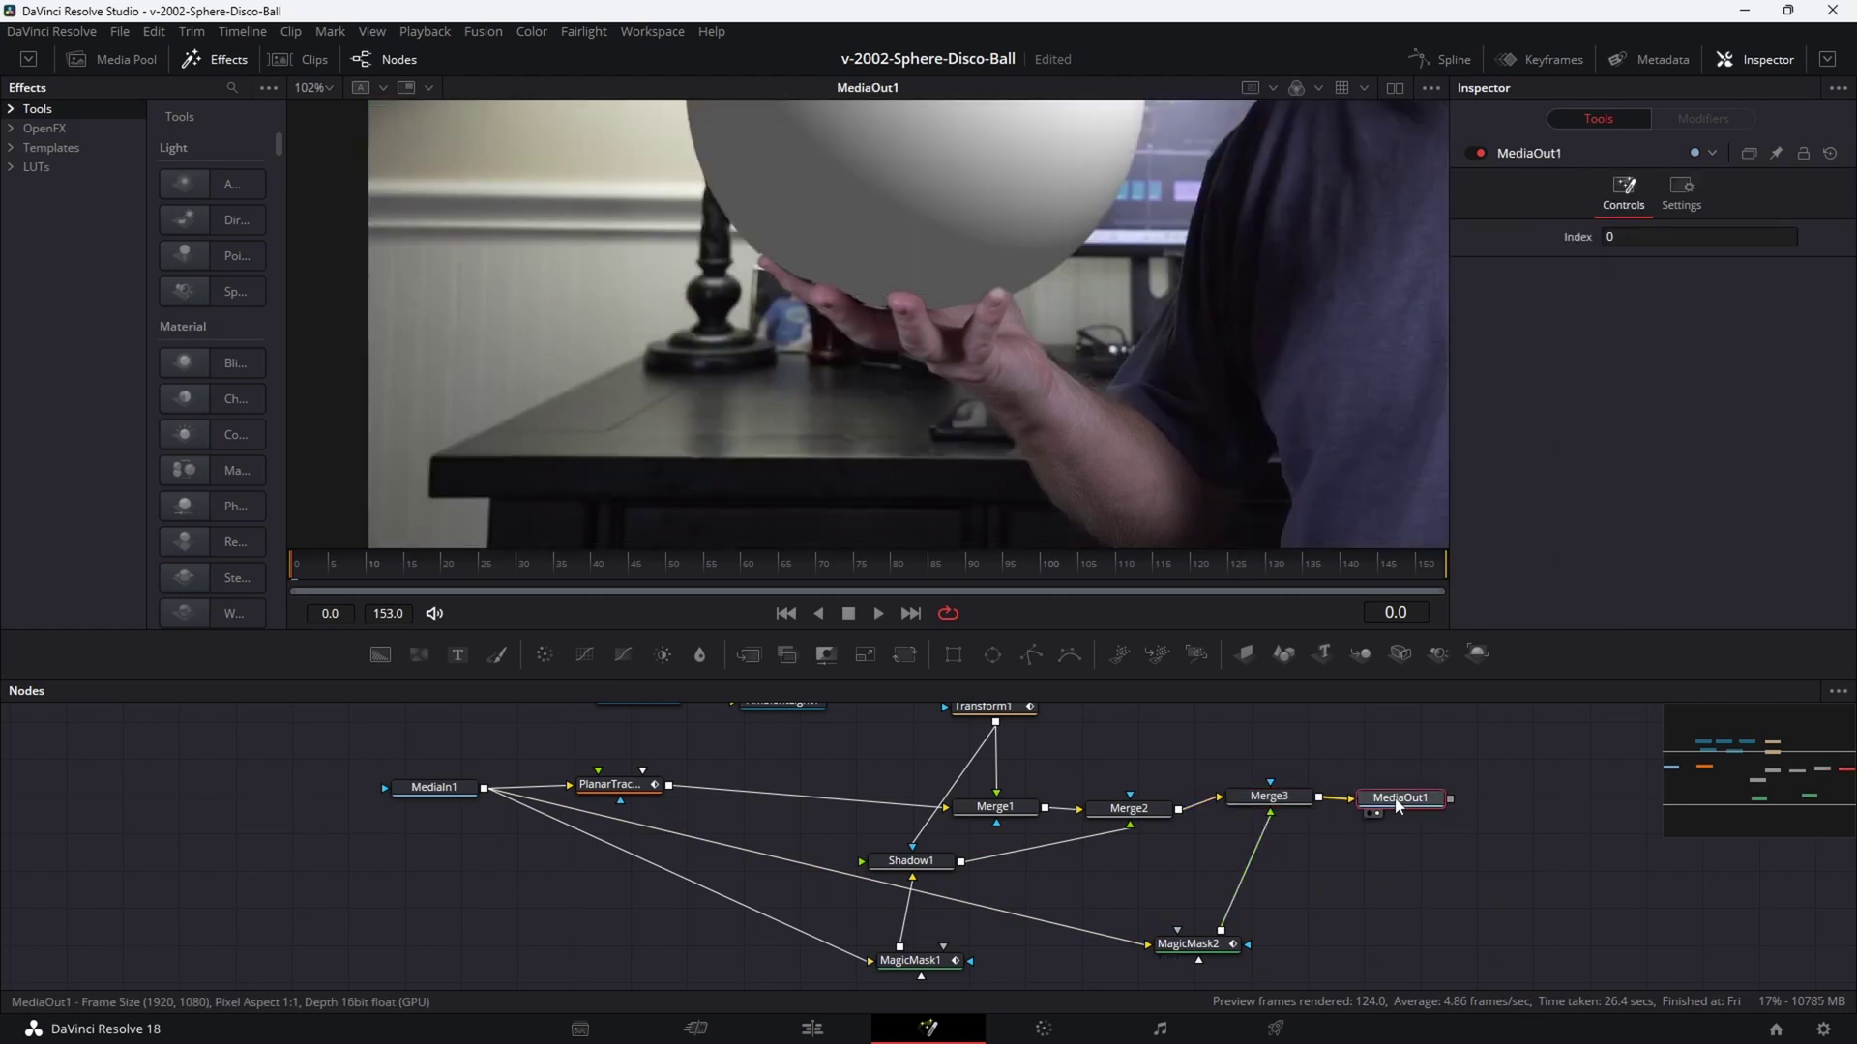
Play back the composite from several points on the timeline to examine the ball and both masked hands.
{"action": "scroll", "coordinate": [924, 336], "scroll_direction": "up", "scroll_amount": 2}
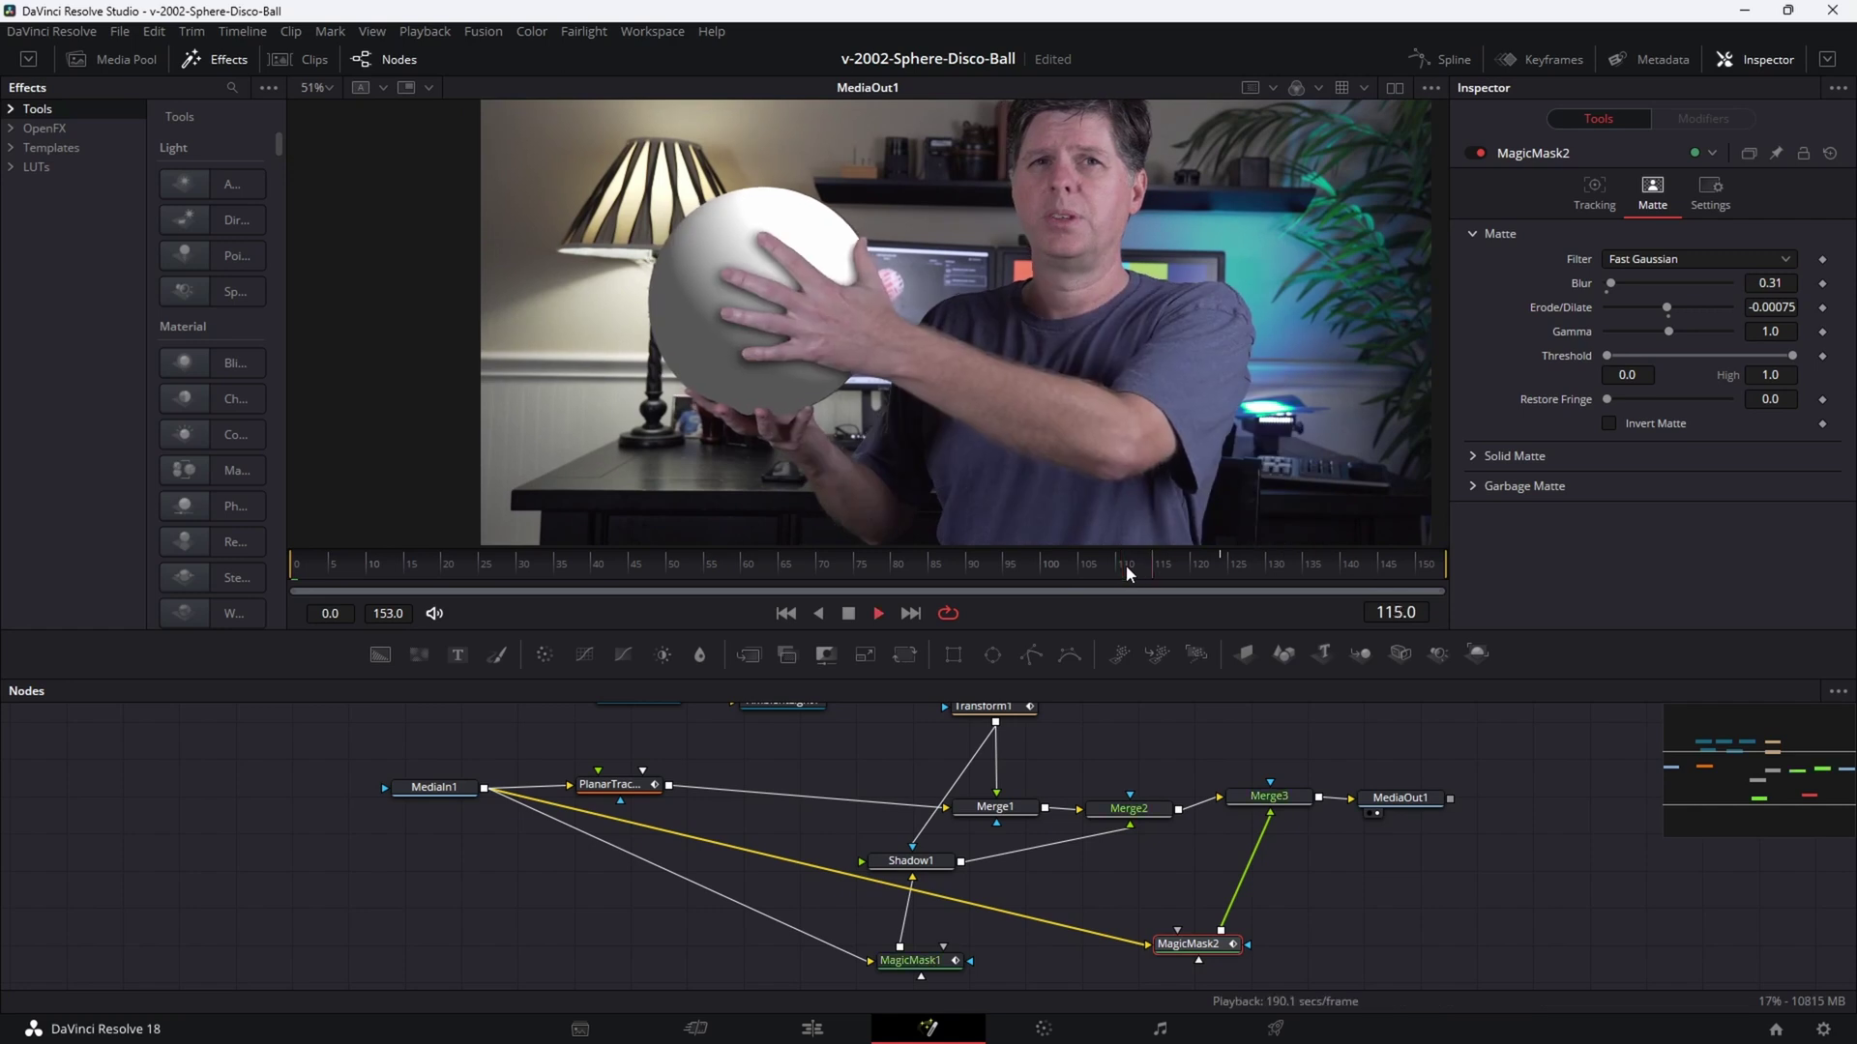
{"action": "key", "text": "space"}
{"action": "left_click_drag", "start_coordinate": [1160, 563], "coordinate": [1097, 560]}
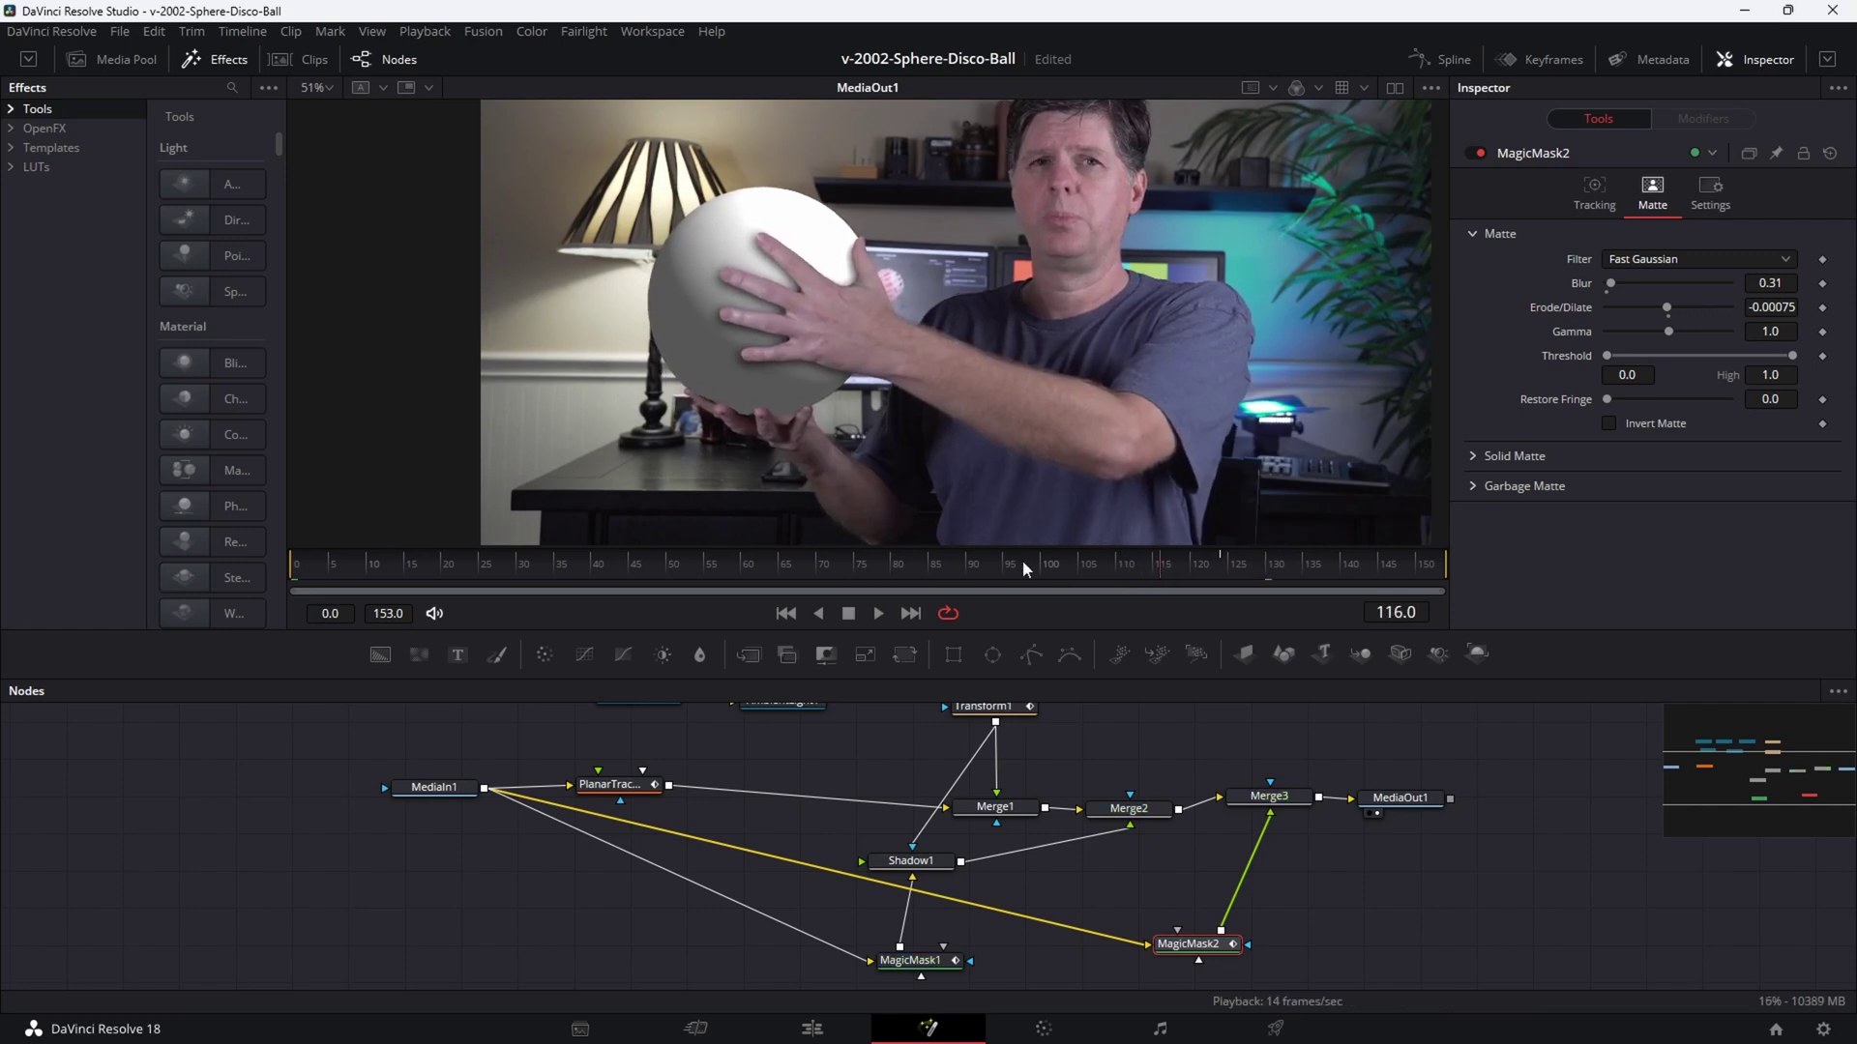
{"action": "key", "text": "space"}
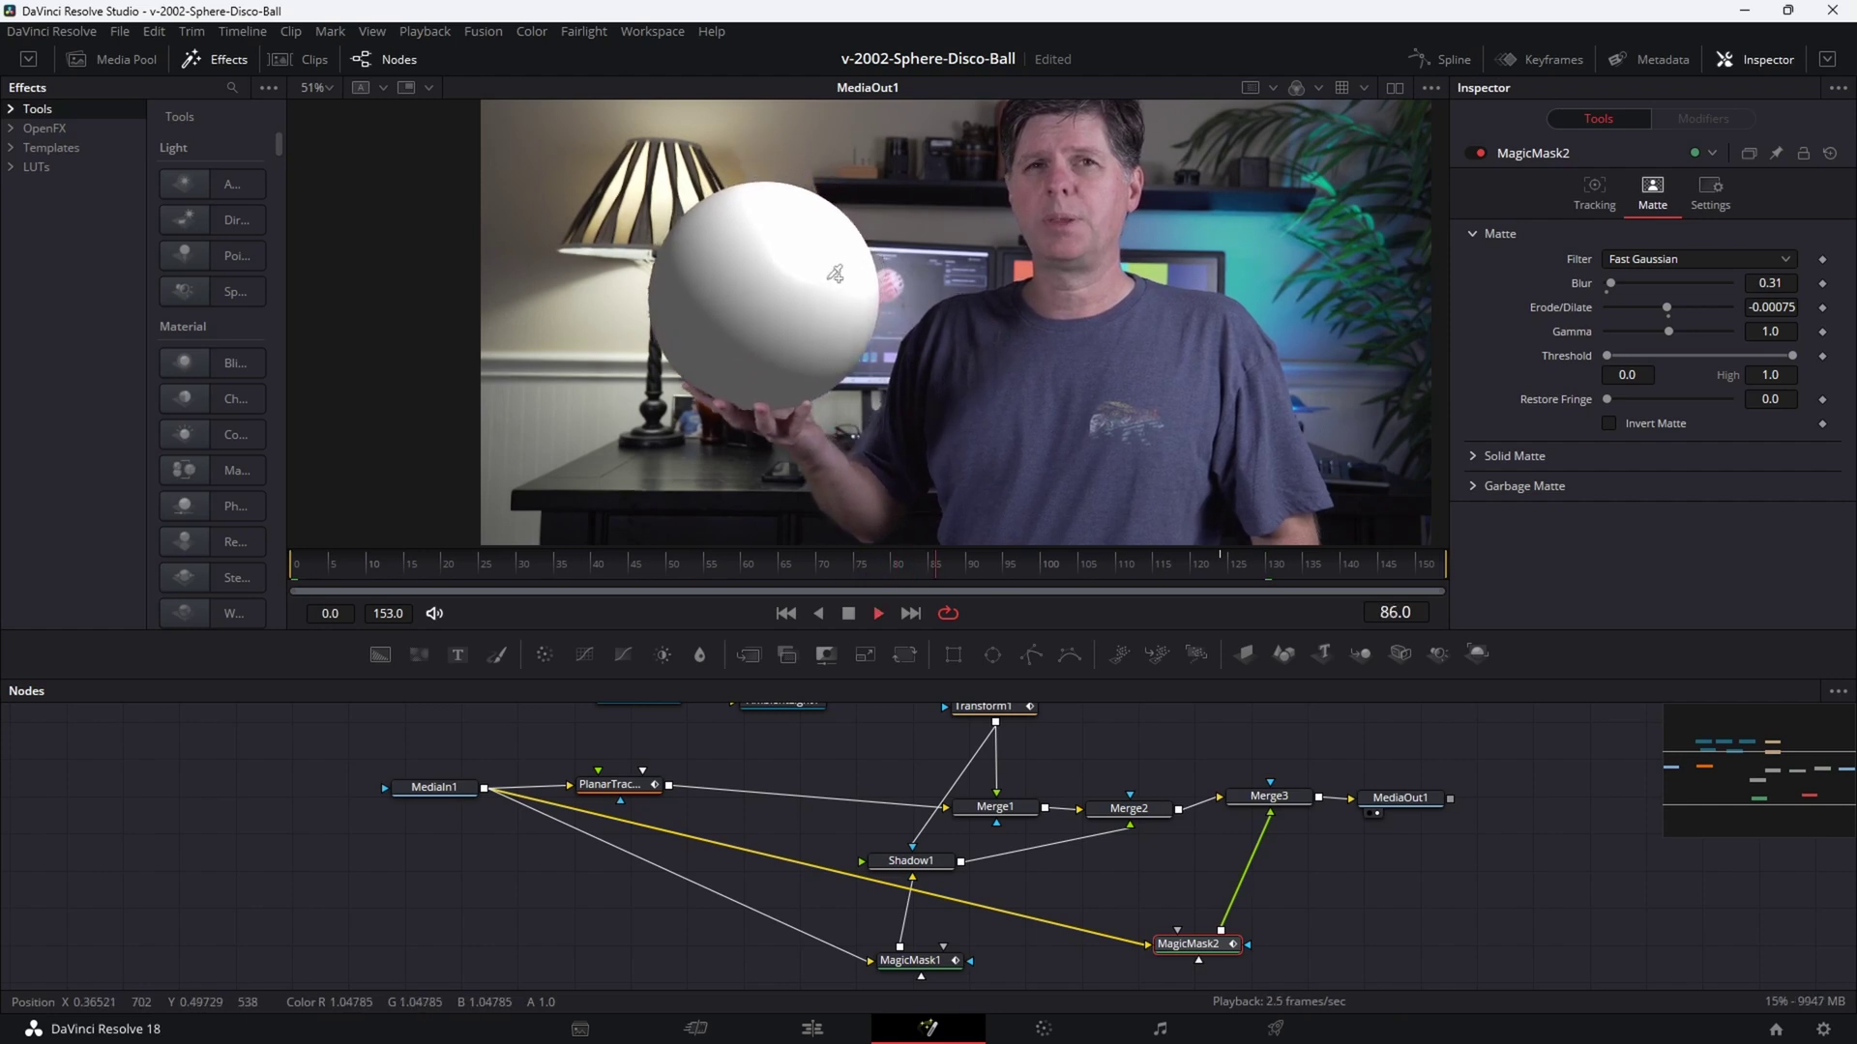
{"action": "left_click", "coordinate": [769, 571]}
{"action": "key", "text": "space"}
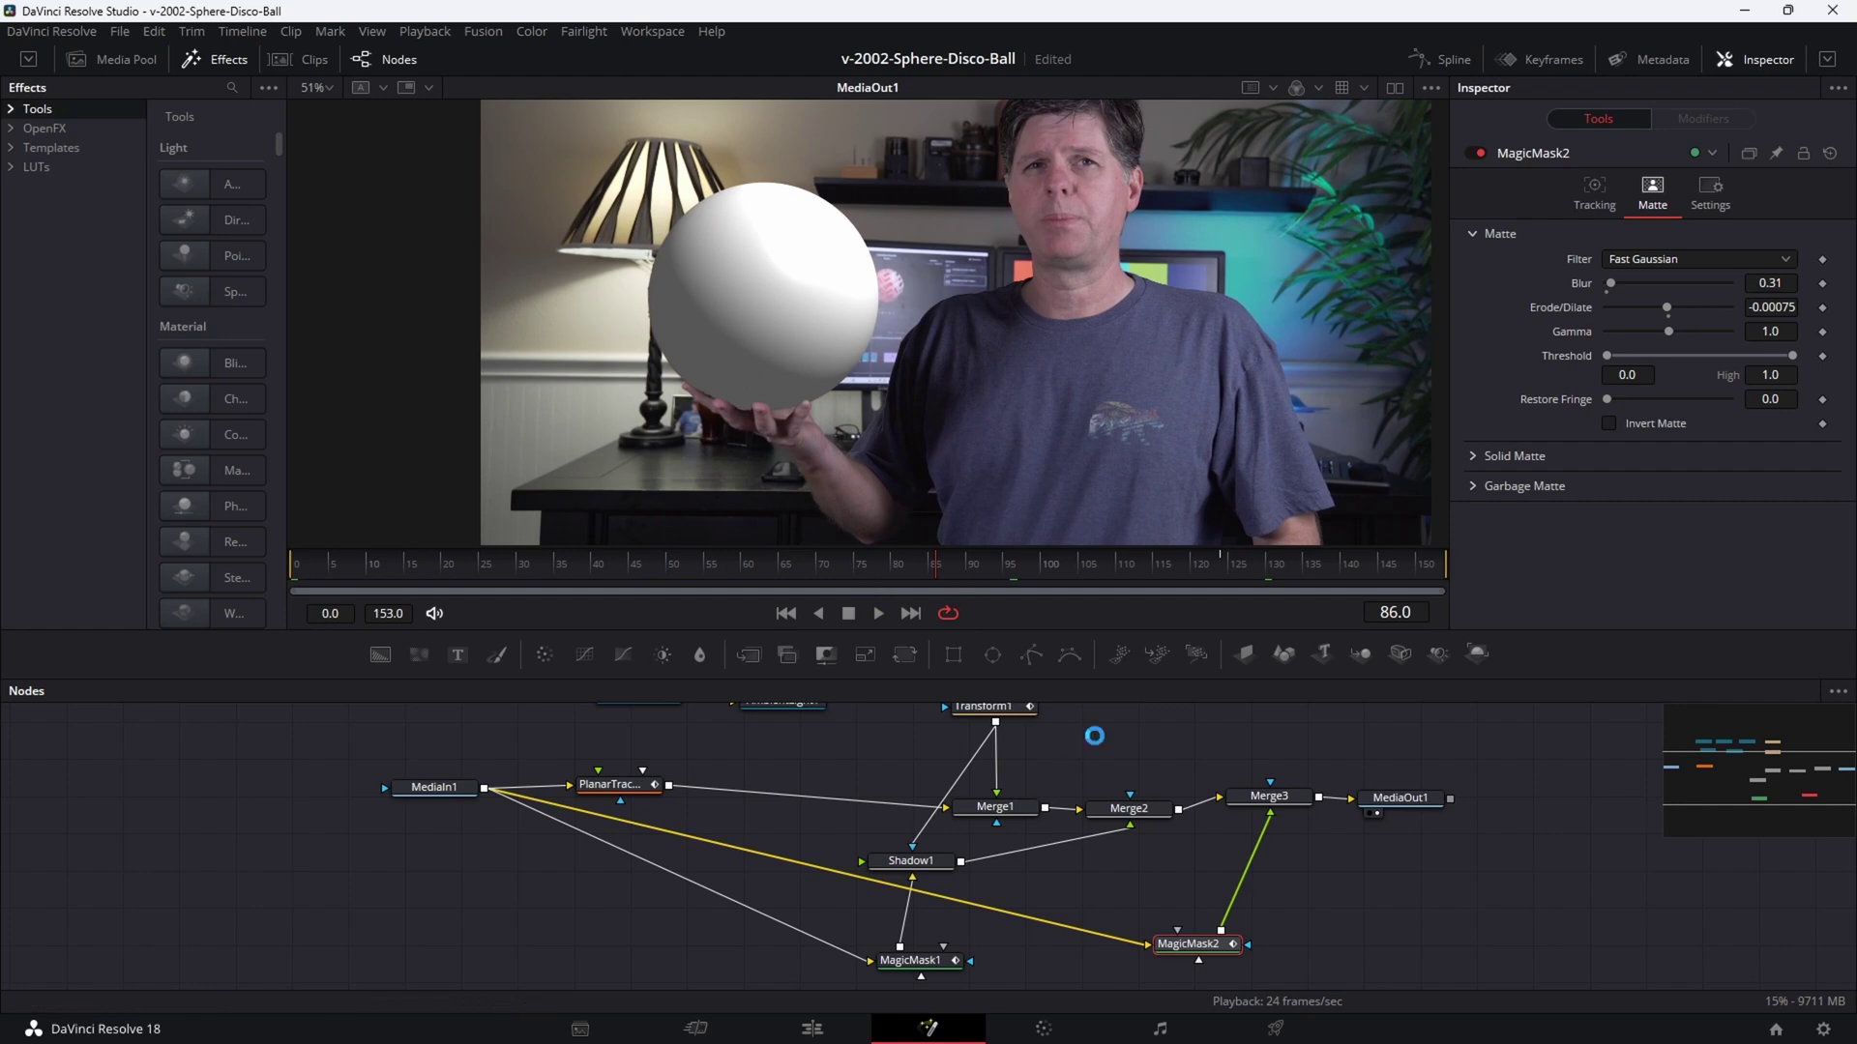
Add a Fast Noise node in the empty space ahead of Shape3D1 and show it in the first viewer.
{"action": "scroll", "coordinate": [1054, 748], "scroll_direction": "up", "scroll_amount": 3}
{"action": "left_click", "coordinate": [980, 817]}
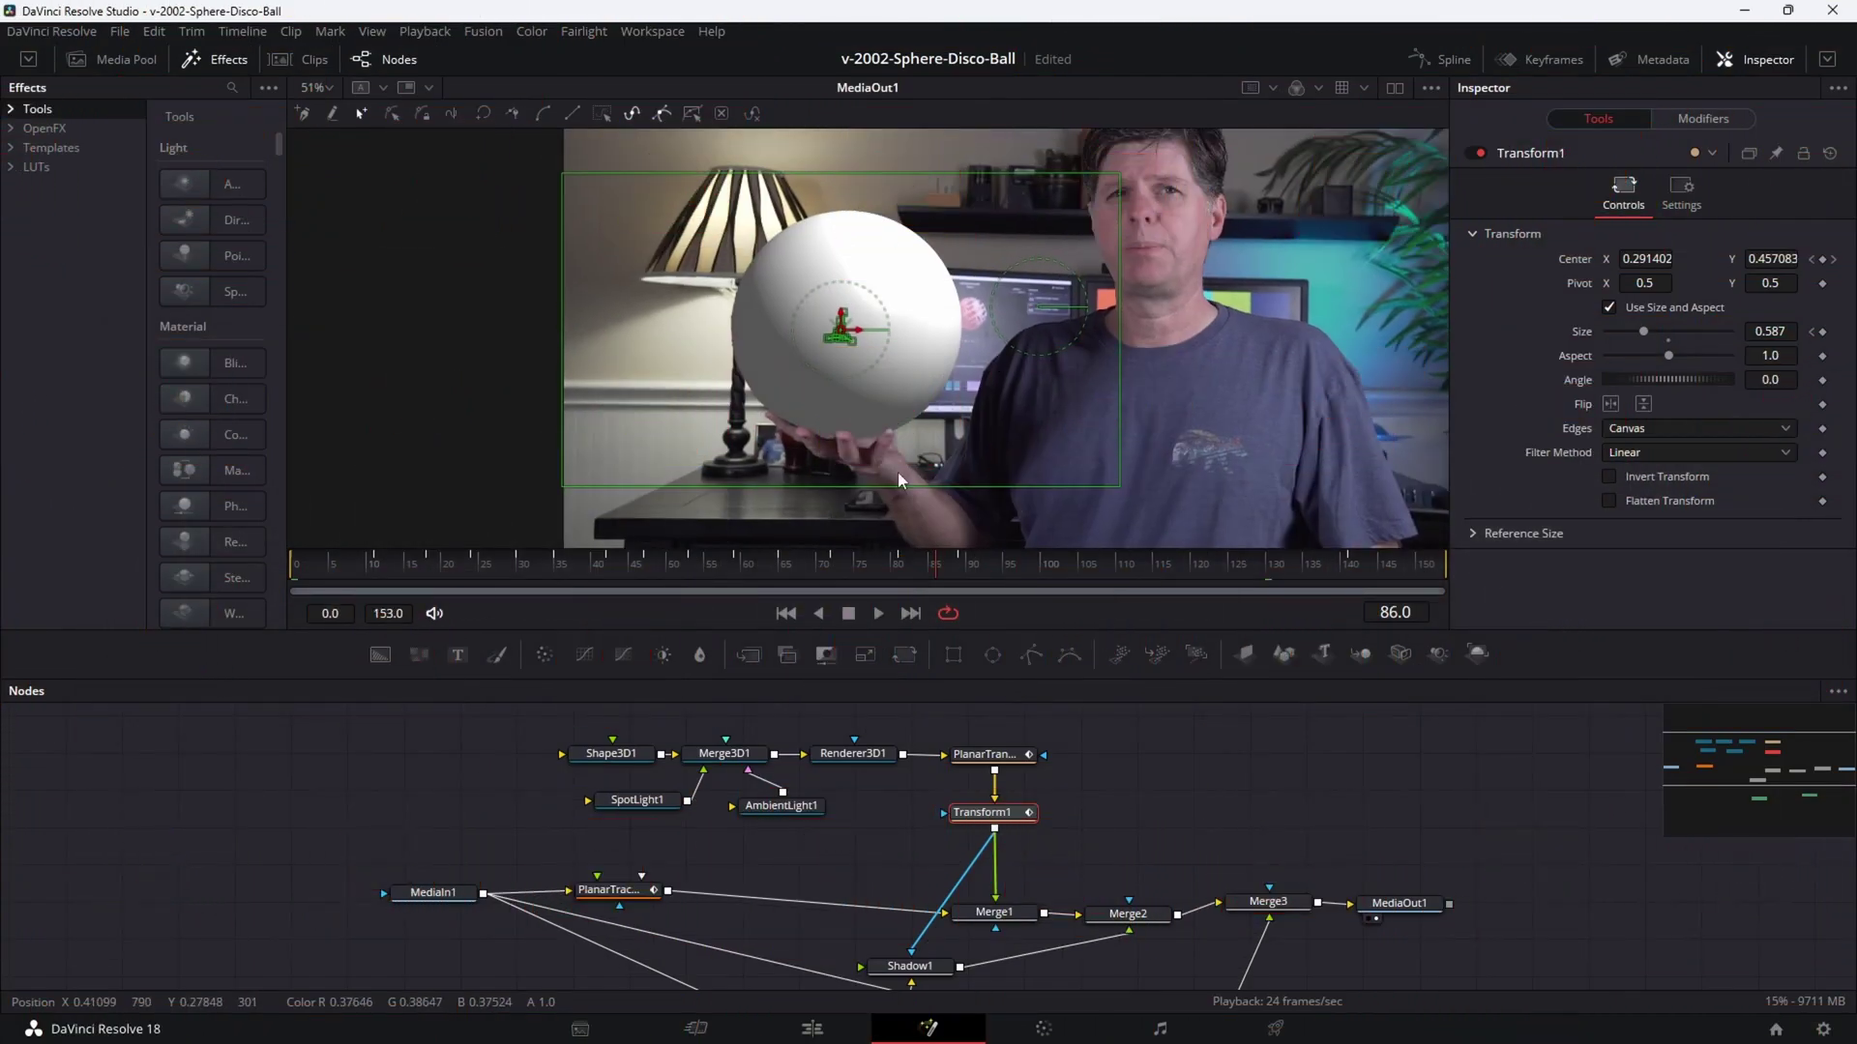
{"action": "left_click_drag", "start_coordinate": [1122, 770], "coordinate": [1366, 807]}
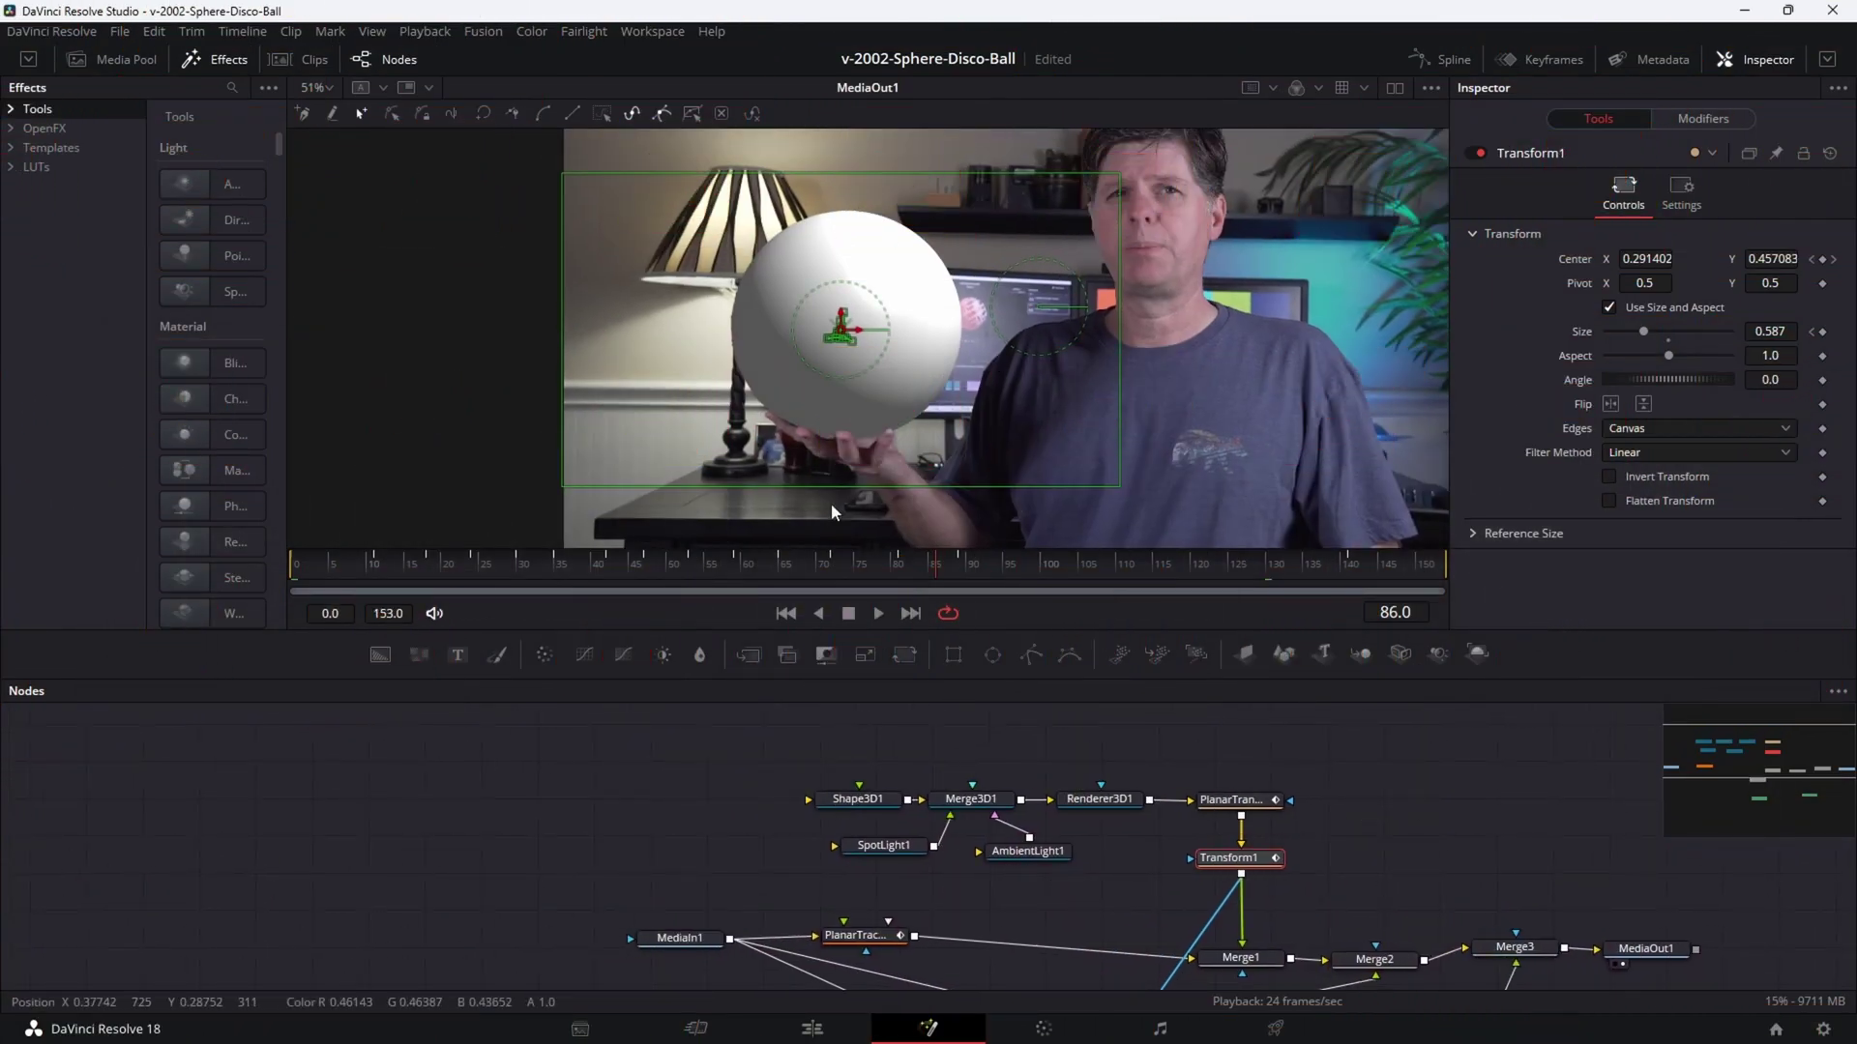
{"action": "left_click_drag", "start_coordinate": [420, 650], "coordinate": [380, 799]}
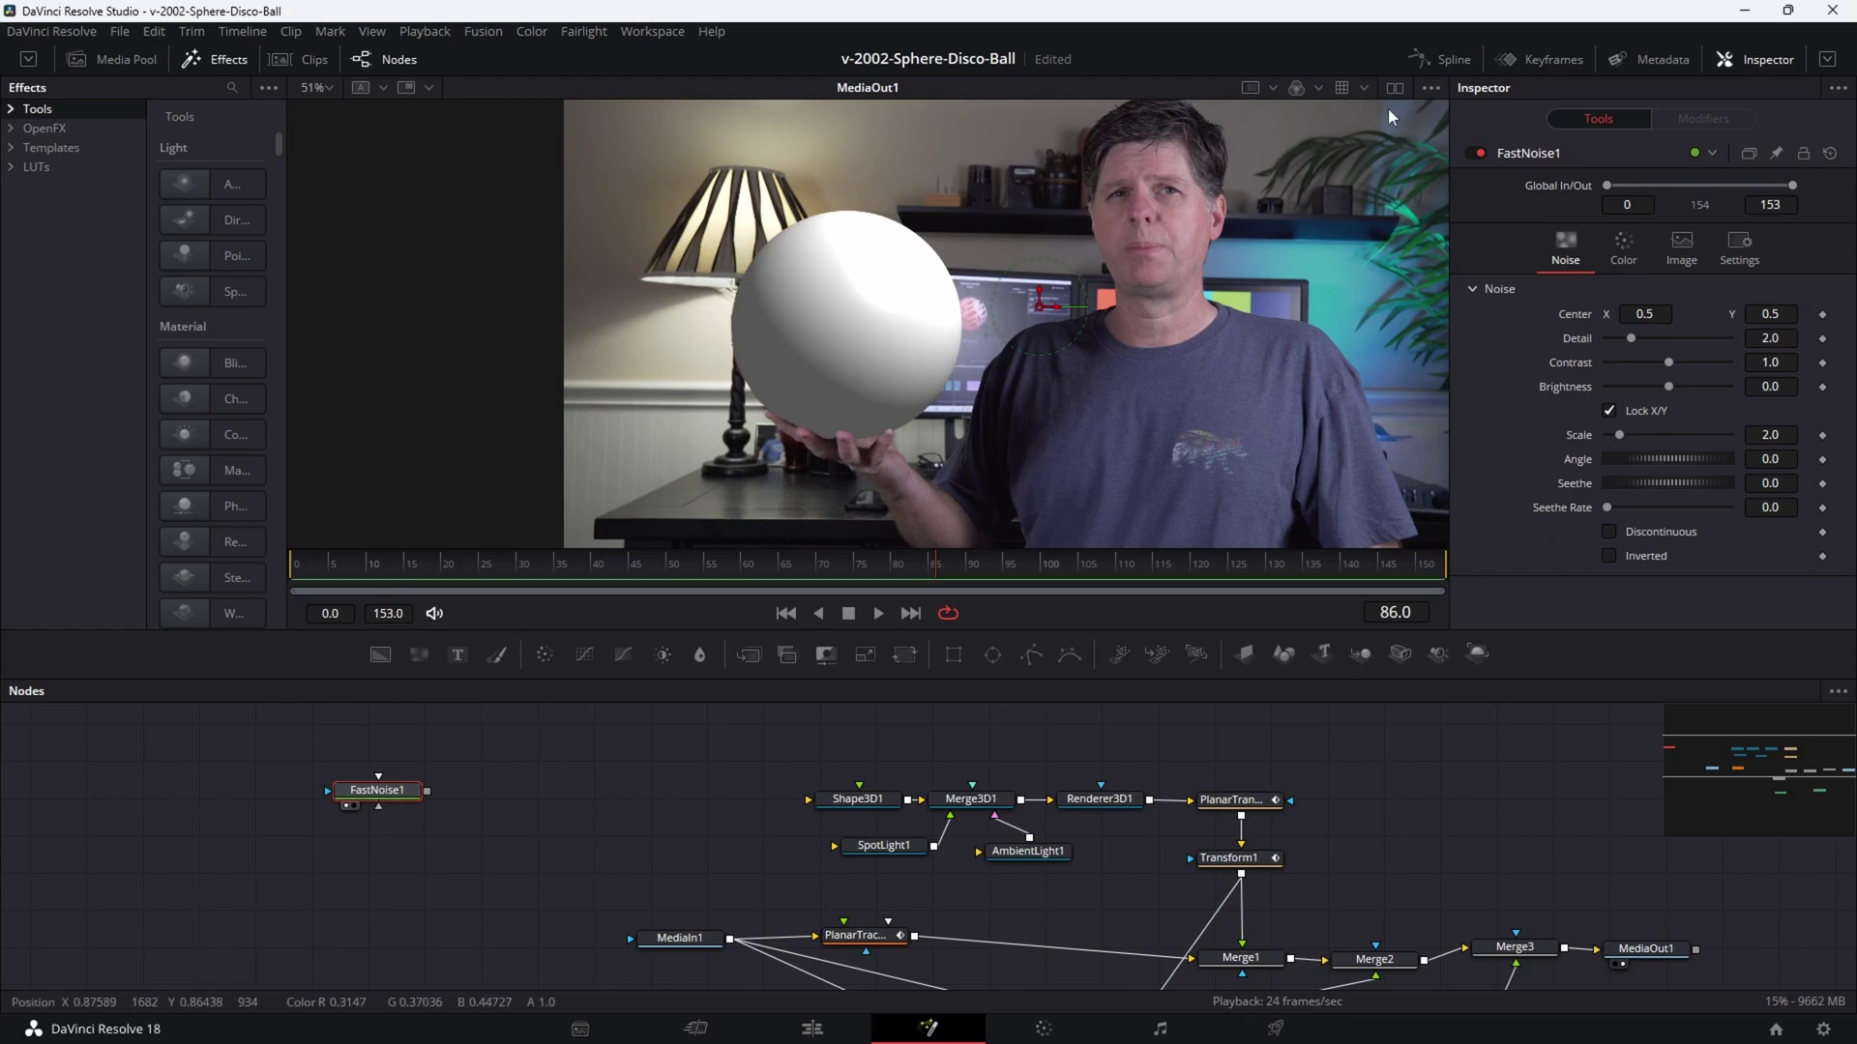
{"action": "key", "text": "1"}
Set FastNoise1's Detail to 9.76, Contrast to 3.48 and Scale to 6.14, and make Color 1 opaque with Alpha 1.0.
{"action": "left_click_drag", "start_coordinate": [1630, 340], "coordinate": [1707, 366]}
{"action": "left_click", "coordinate": [1623, 246]}
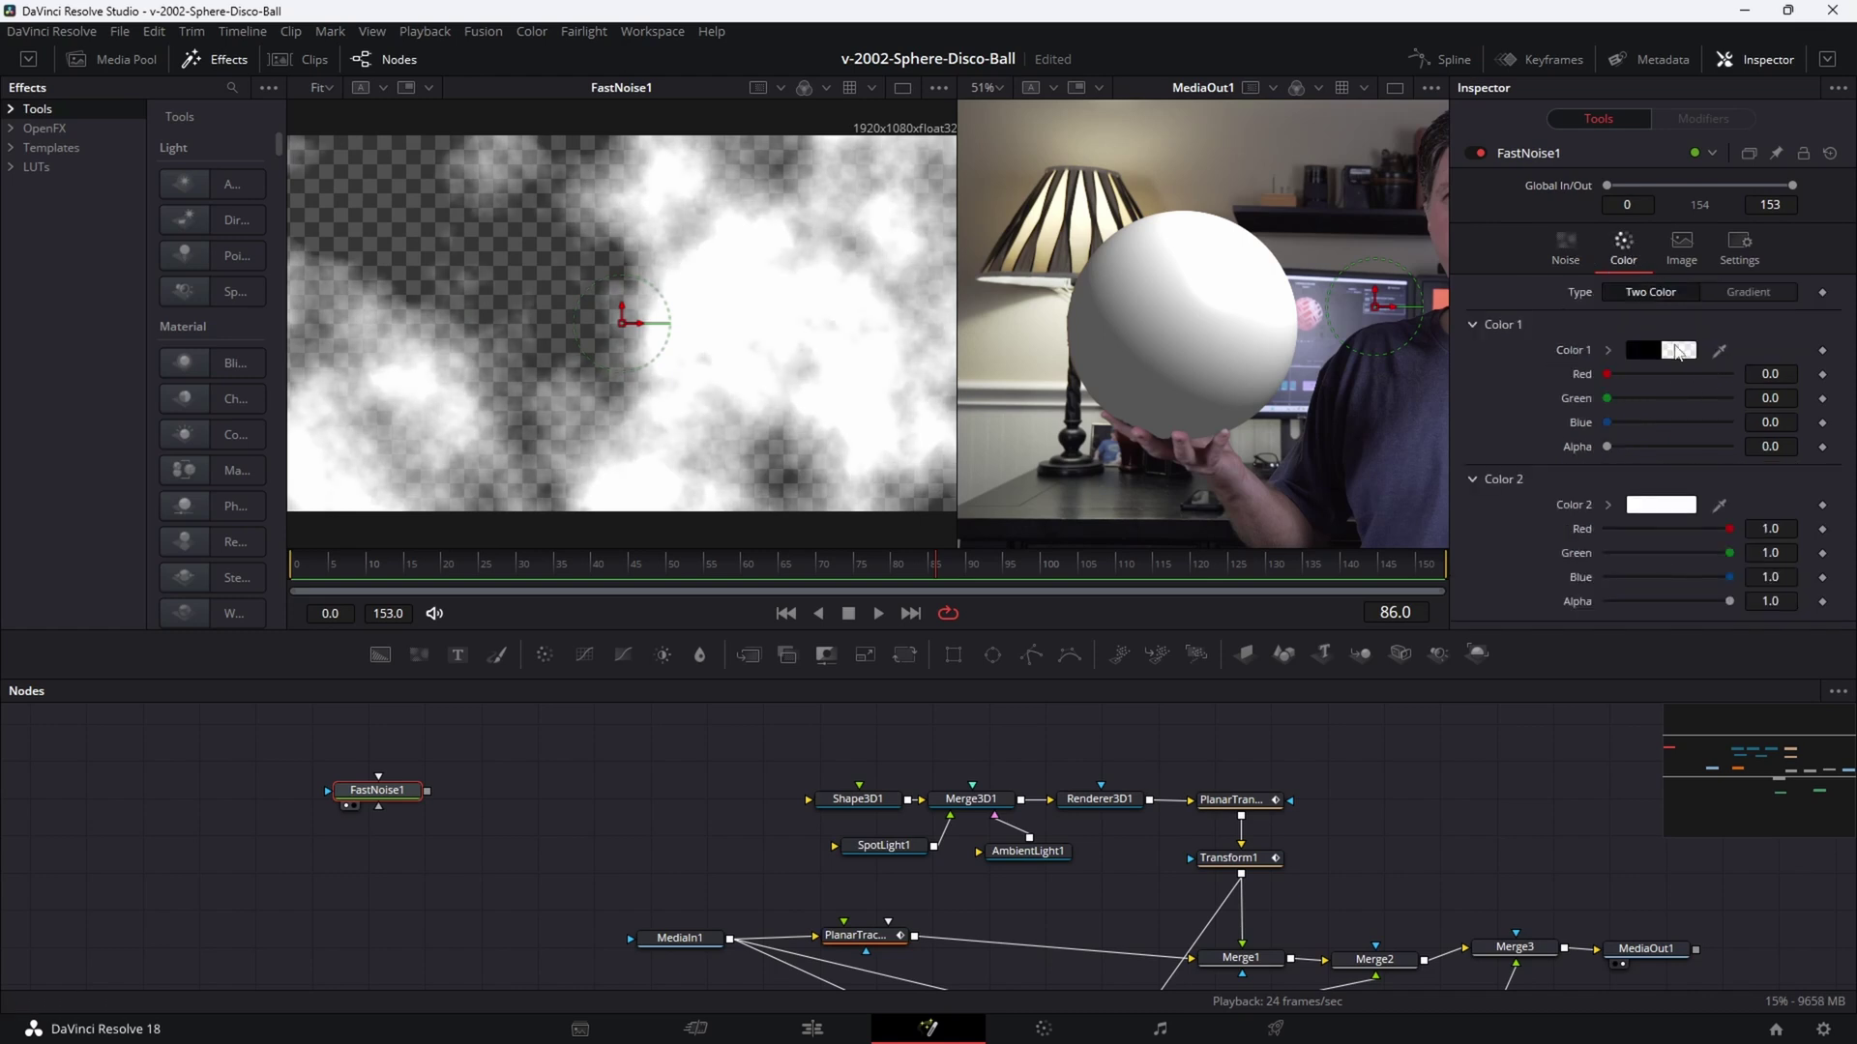
{"action": "left_click_drag", "start_coordinate": [1615, 445], "coordinate": [1781, 450]}
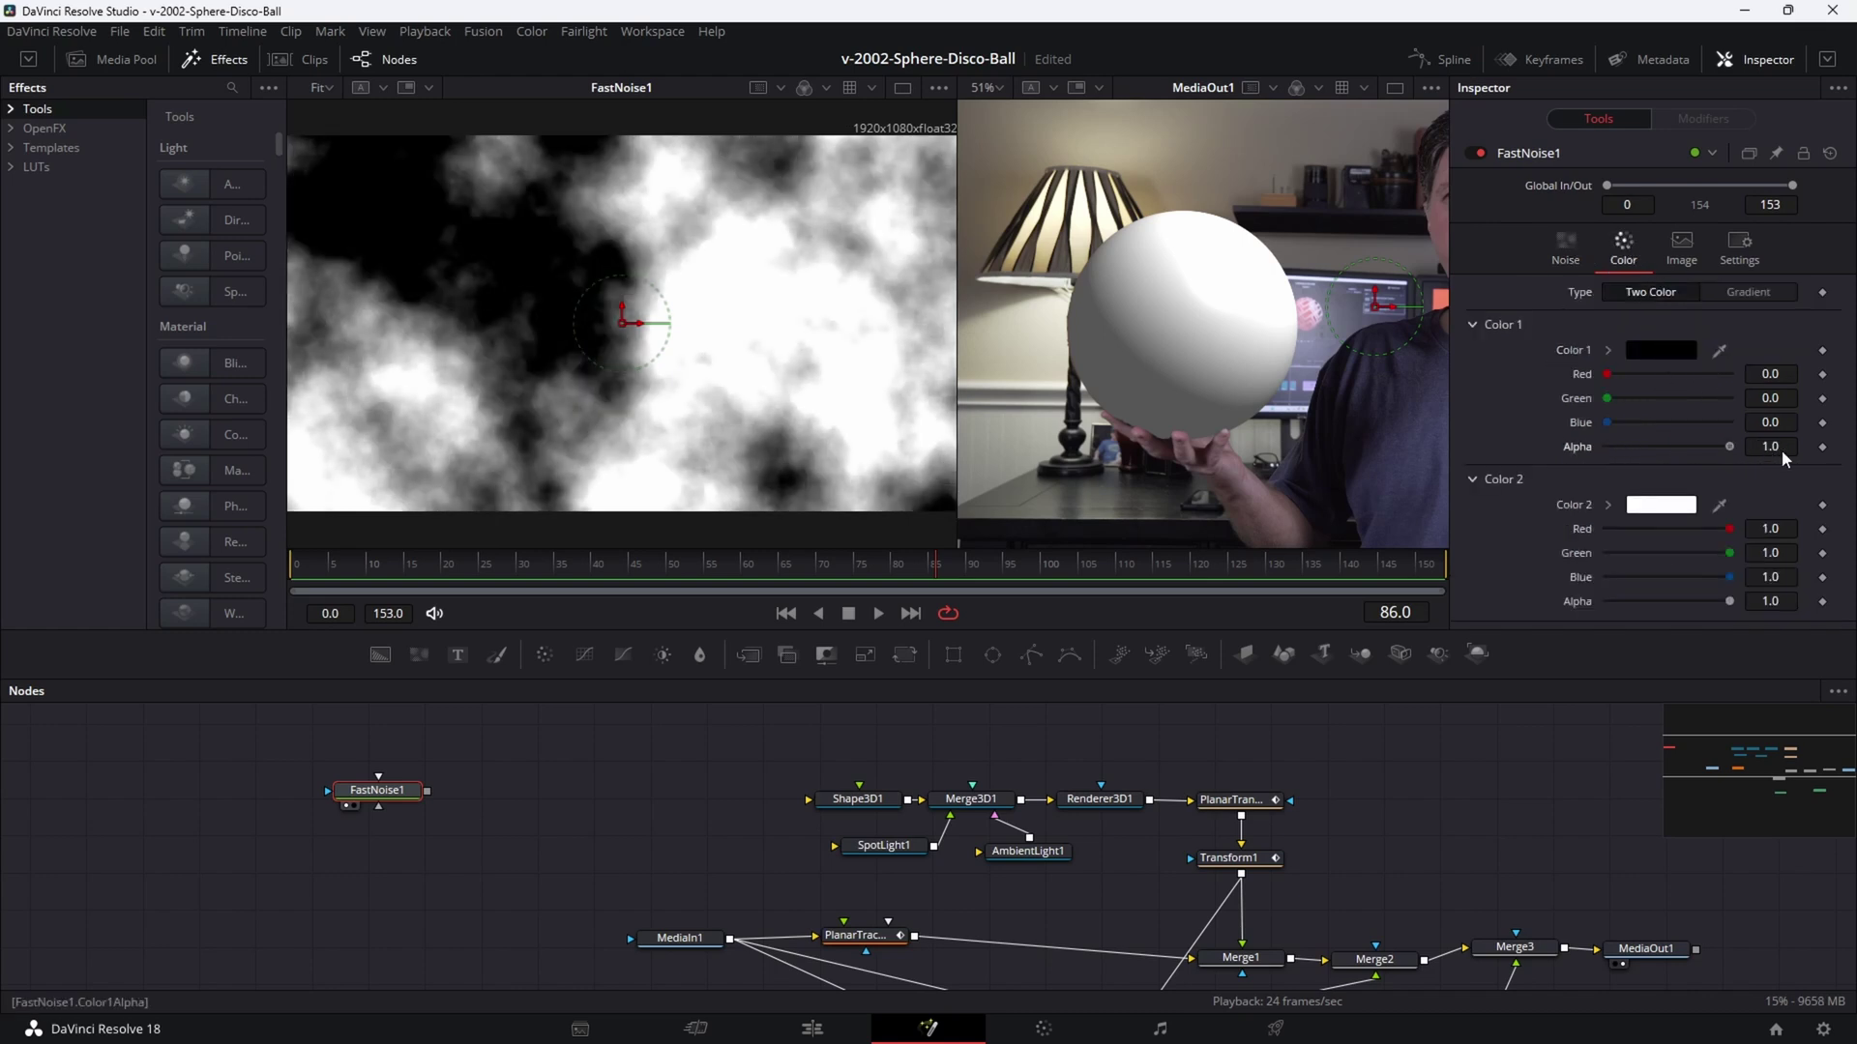
{"action": "left_click", "coordinate": [1573, 257]}
{"action": "left_click_drag", "start_coordinate": [1611, 446], "coordinate": [1643, 444]}
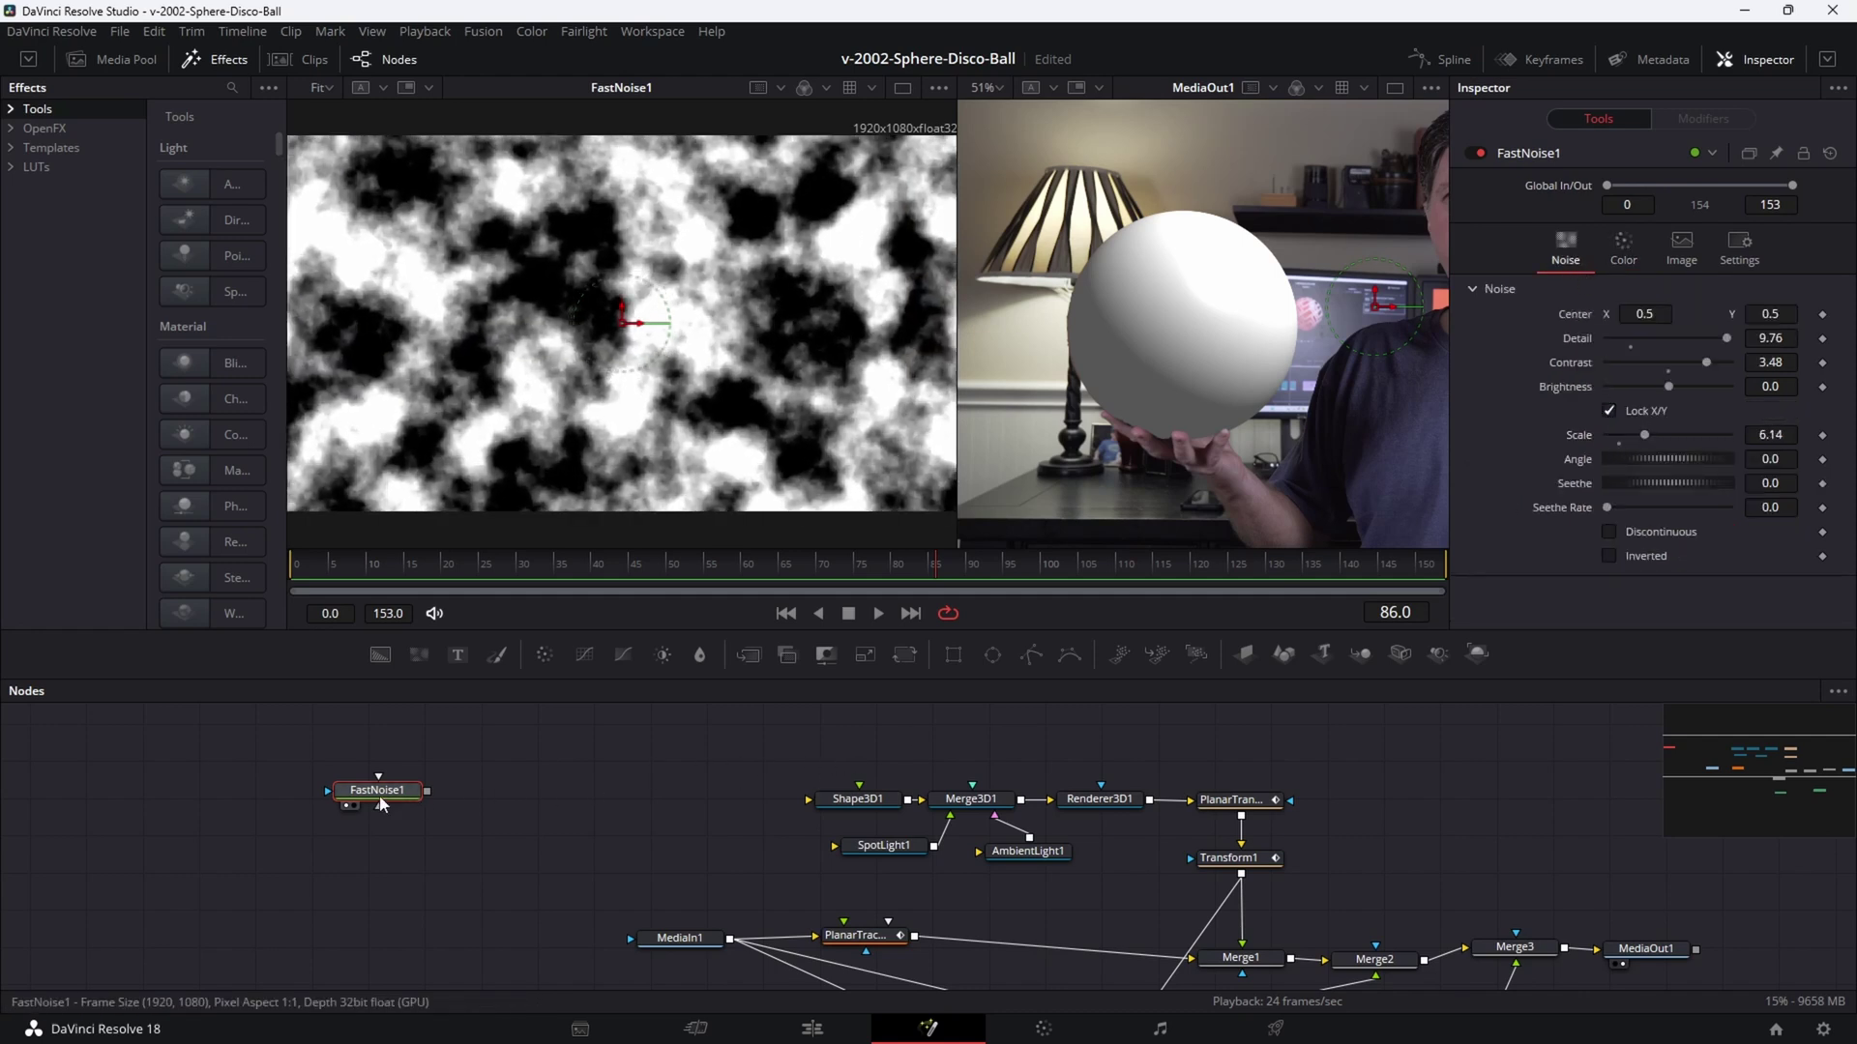
Add a Mosaic Blur after FastNoise1, view it, set its Pixel Frequency to 19.1, and feed it into Shape3D1 as the sphere's texture.
{"action": "key", "text": "shift+space"}
{"action": "type", "text": "mag"}
{"action": "key", "text": "Down"}
{"action": "key", "text": "Down"}
{"action": "key", "text": "Down"}
{"action": "key", "text": "Down"}
{"action": "key", "text": "Down"}
{"action": "key", "text": "Down"}
{"action": "key", "text": "Down"}
{"action": "key", "text": "Down"}
{"action": "key", "text": "Down"}
{"action": "key", "text": "Down"}
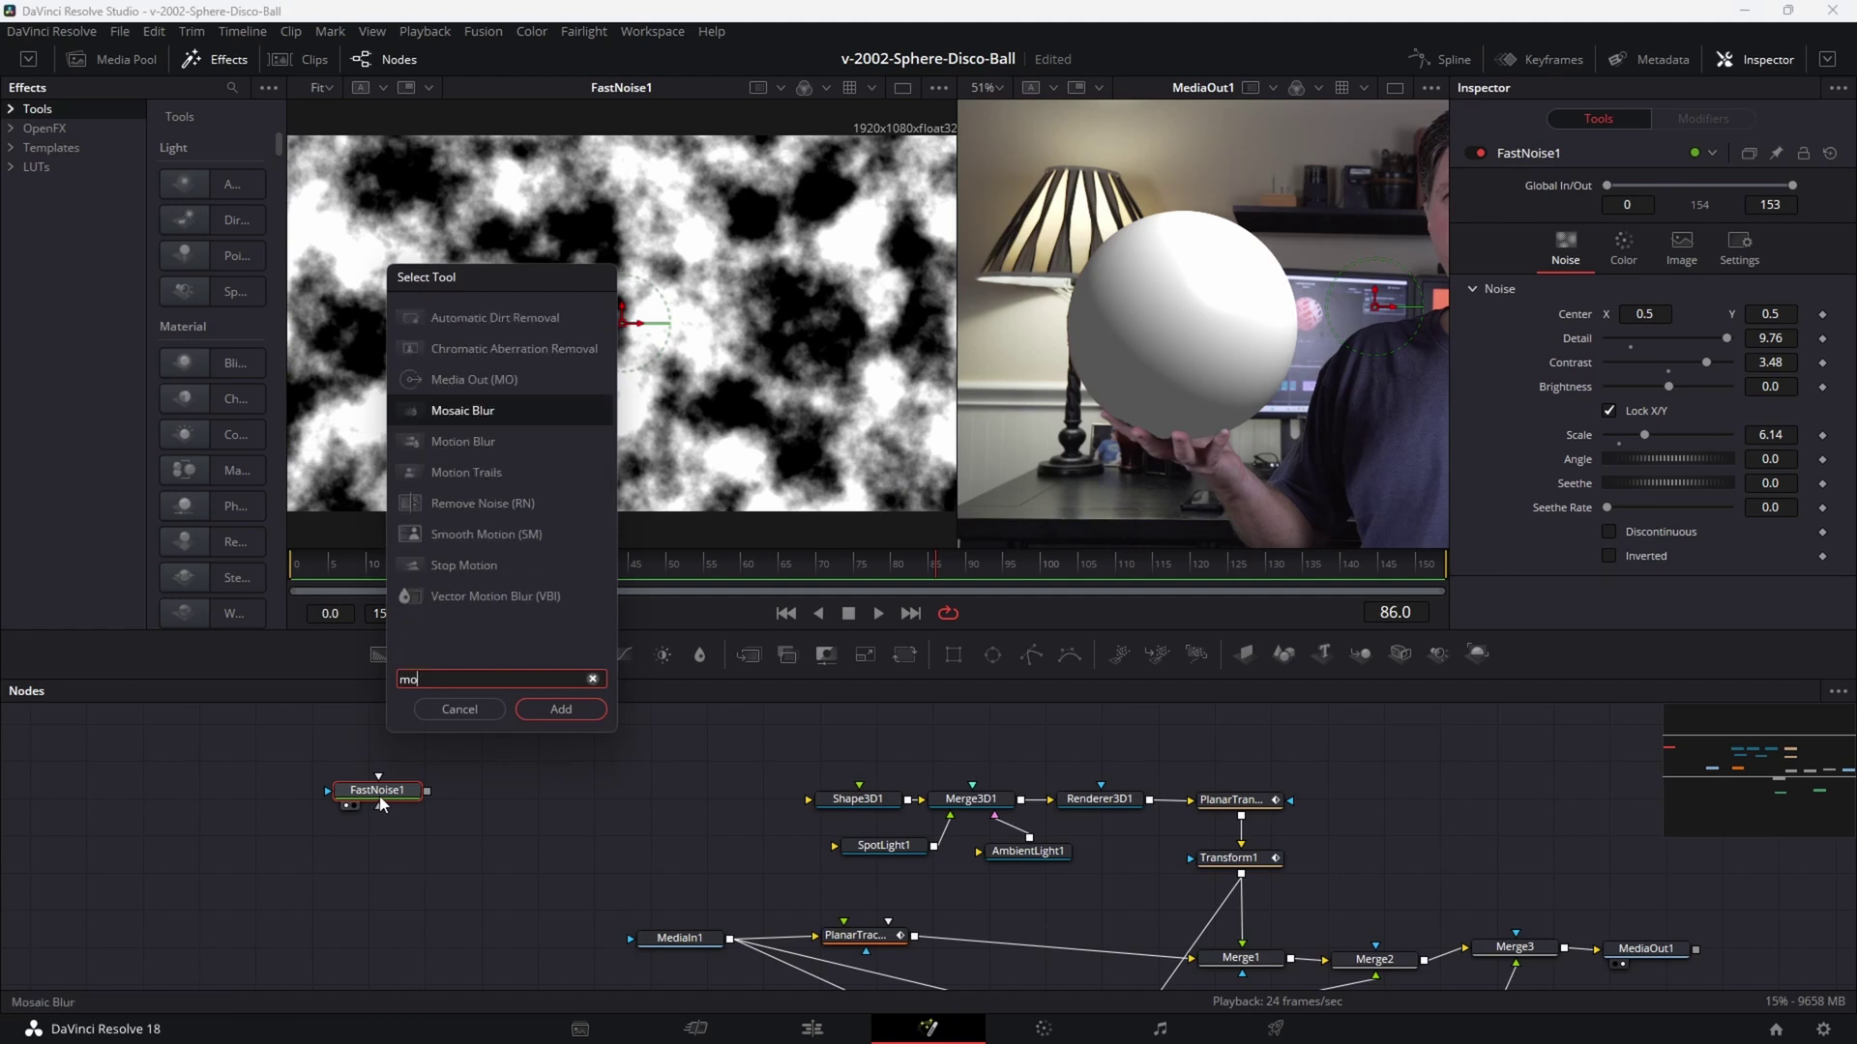
{"action": "key", "text": "Return"}
{"action": "key", "text": "1"}
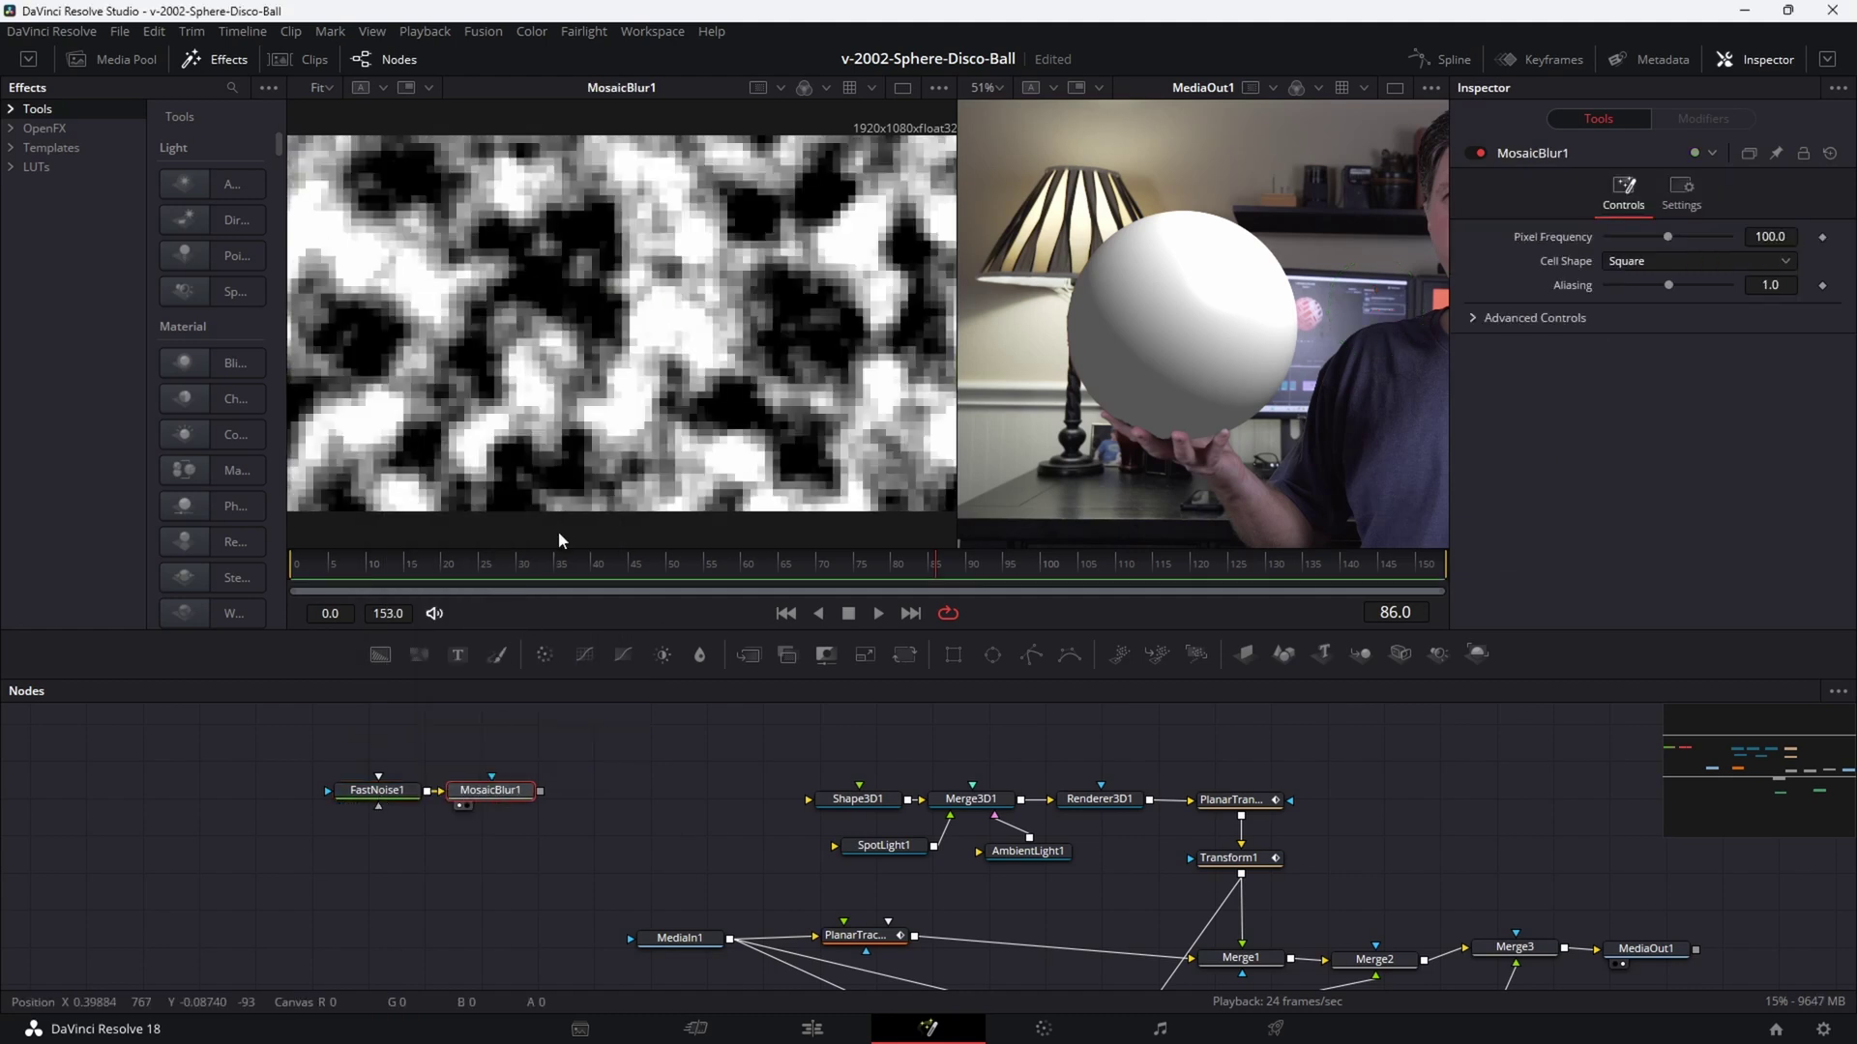
{"action": "left_click_drag", "start_coordinate": [1671, 234], "coordinate": [1621, 230]}
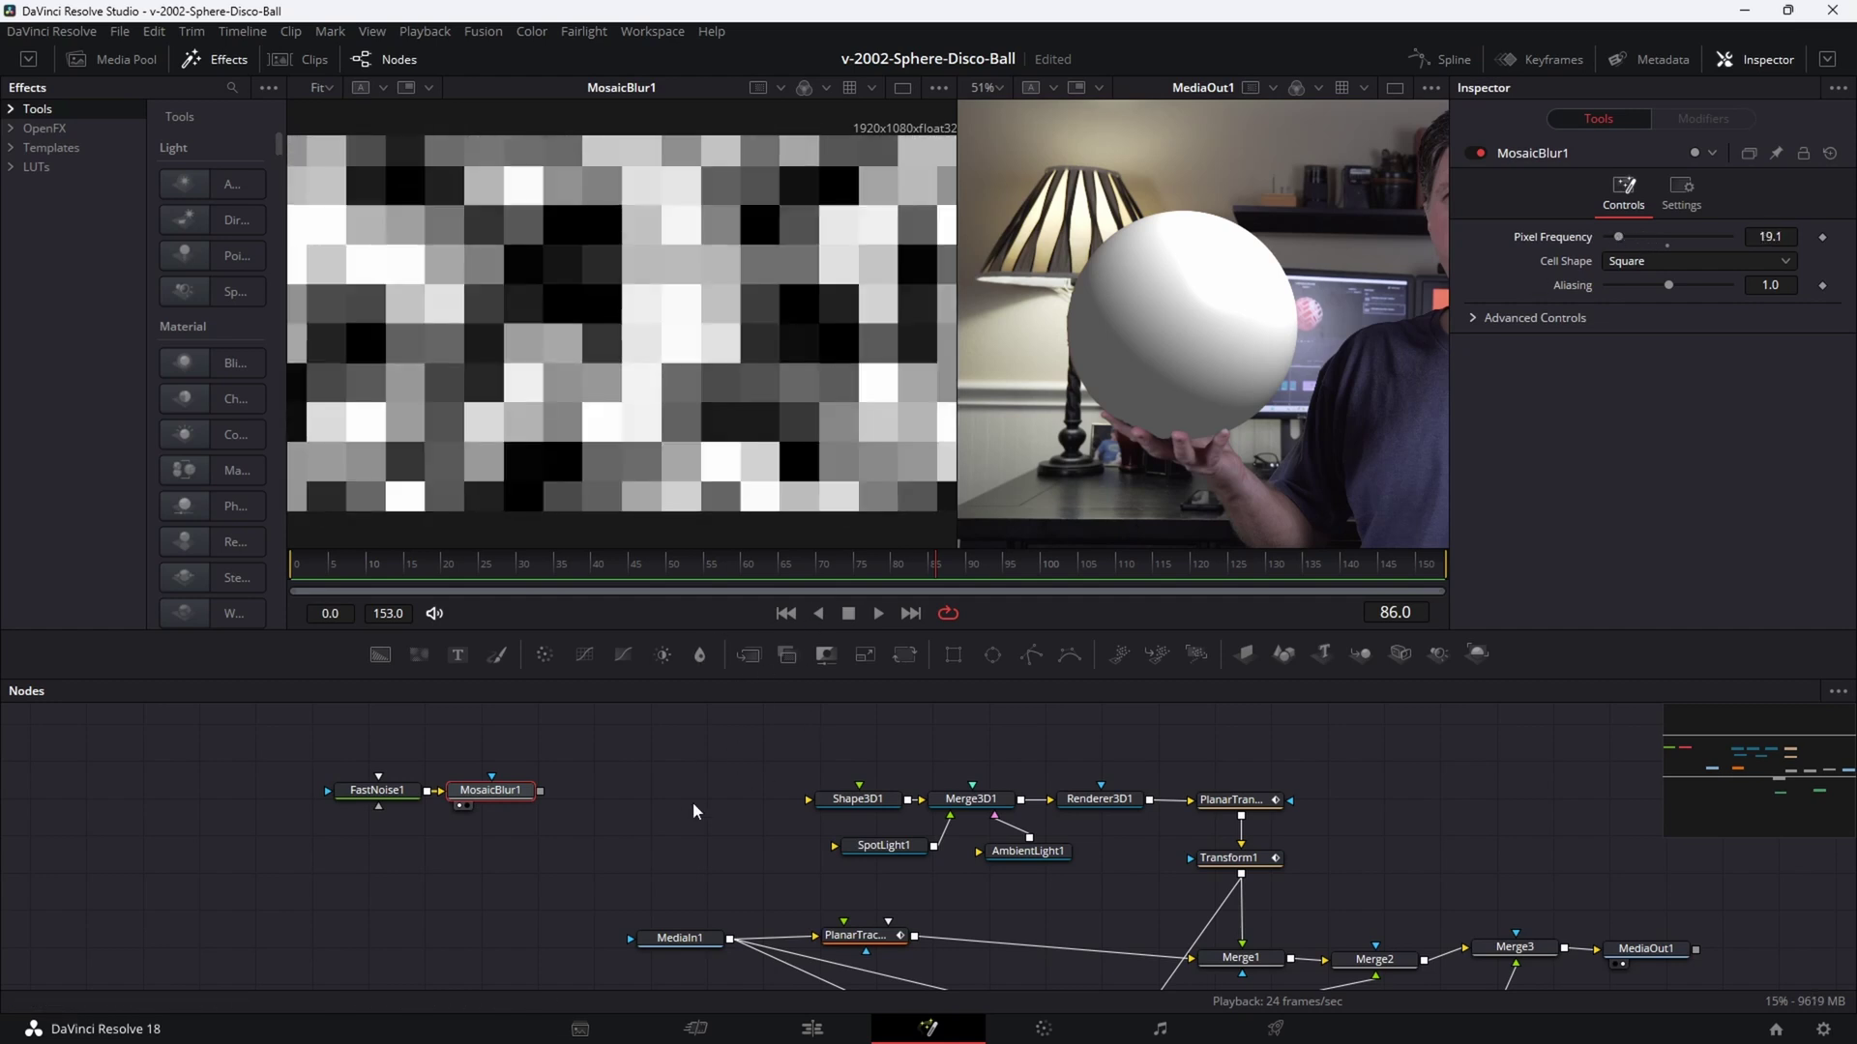
{"action": "left_click_drag", "start_coordinate": [540, 790], "coordinate": [859, 794]}
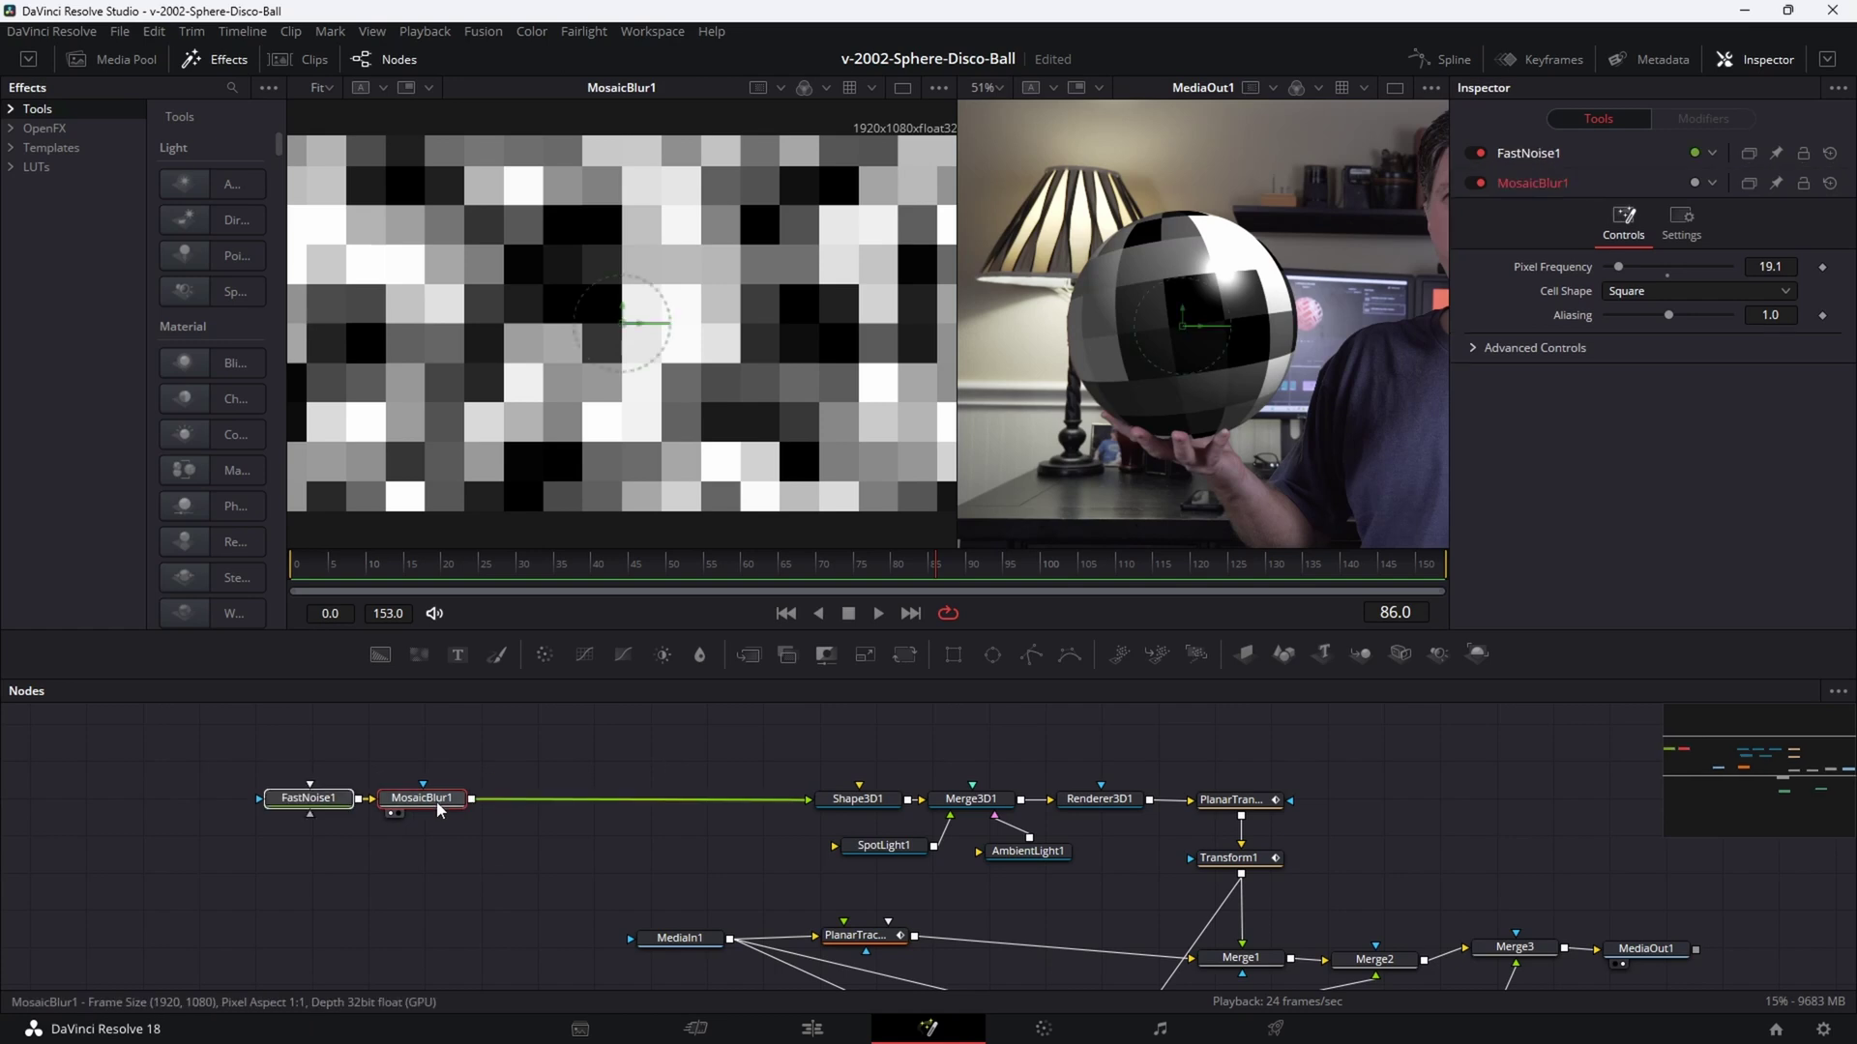
Insert a Transform between MosaicBlur1 and Shape3D1 with Size 0.682, Edges set to Wrap and Center X 0.412.
{"action": "key", "text": "shift+space"}
{"action": "type", "text": "tran"}
{"action": "key", "text": "Return"}
{"action": "left_click_drag", "start_coordinate": [535, 803], "coordinate": [647, 815]}
{"action": "left_click_drag", "start_coordinate": [1668, 331], "coordinate": [1649, 331]}
{"action": "left_click", "coordinate": [1691, 431]}
{"action": "left_click", "coordinate": [1687, 475]}
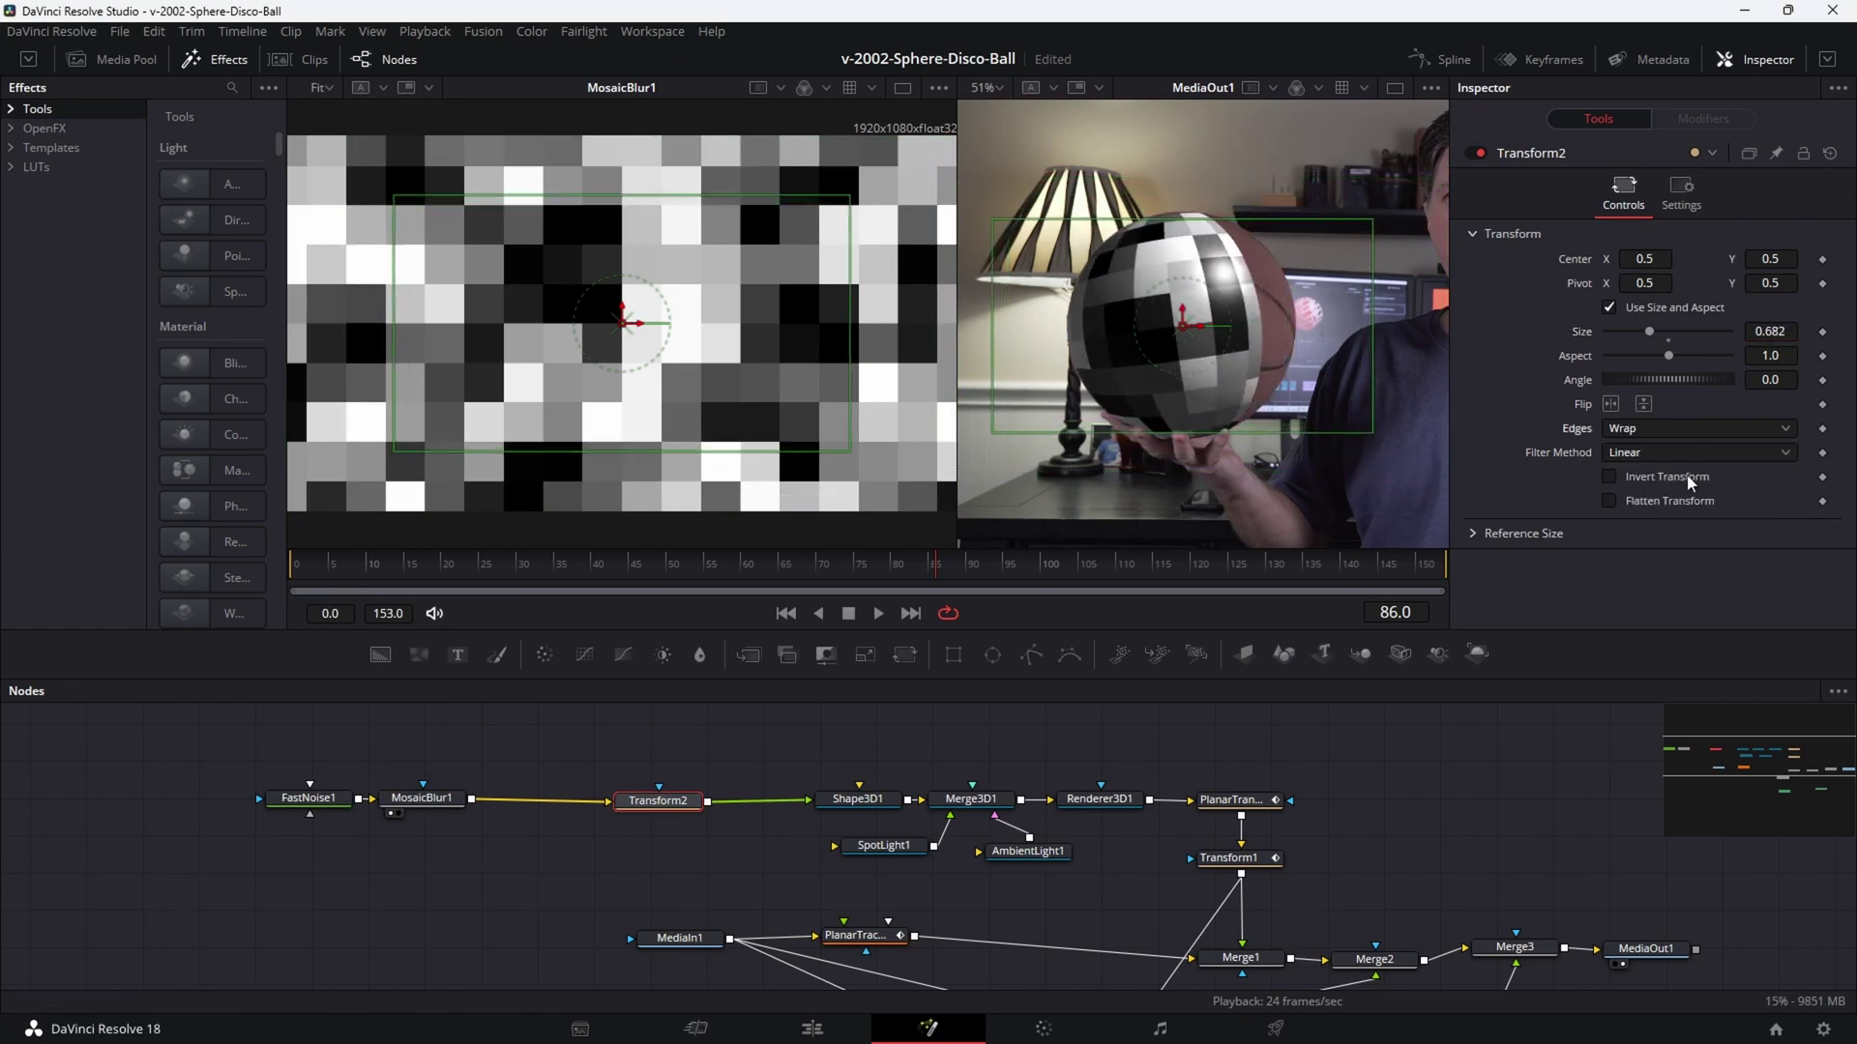
{"action": "mouse_move", "coordinate": [1665, 263]}
{"action": "left_mouse_down"}
{"action": "mouse_move", "coordinate": [1624, 266]}
{"action": "mouse_move", "coordinate": [1687, 265]}
{"action": "mouse_move", "coordinate": [1655, 265]}
{"action": "left_mouse_up"}
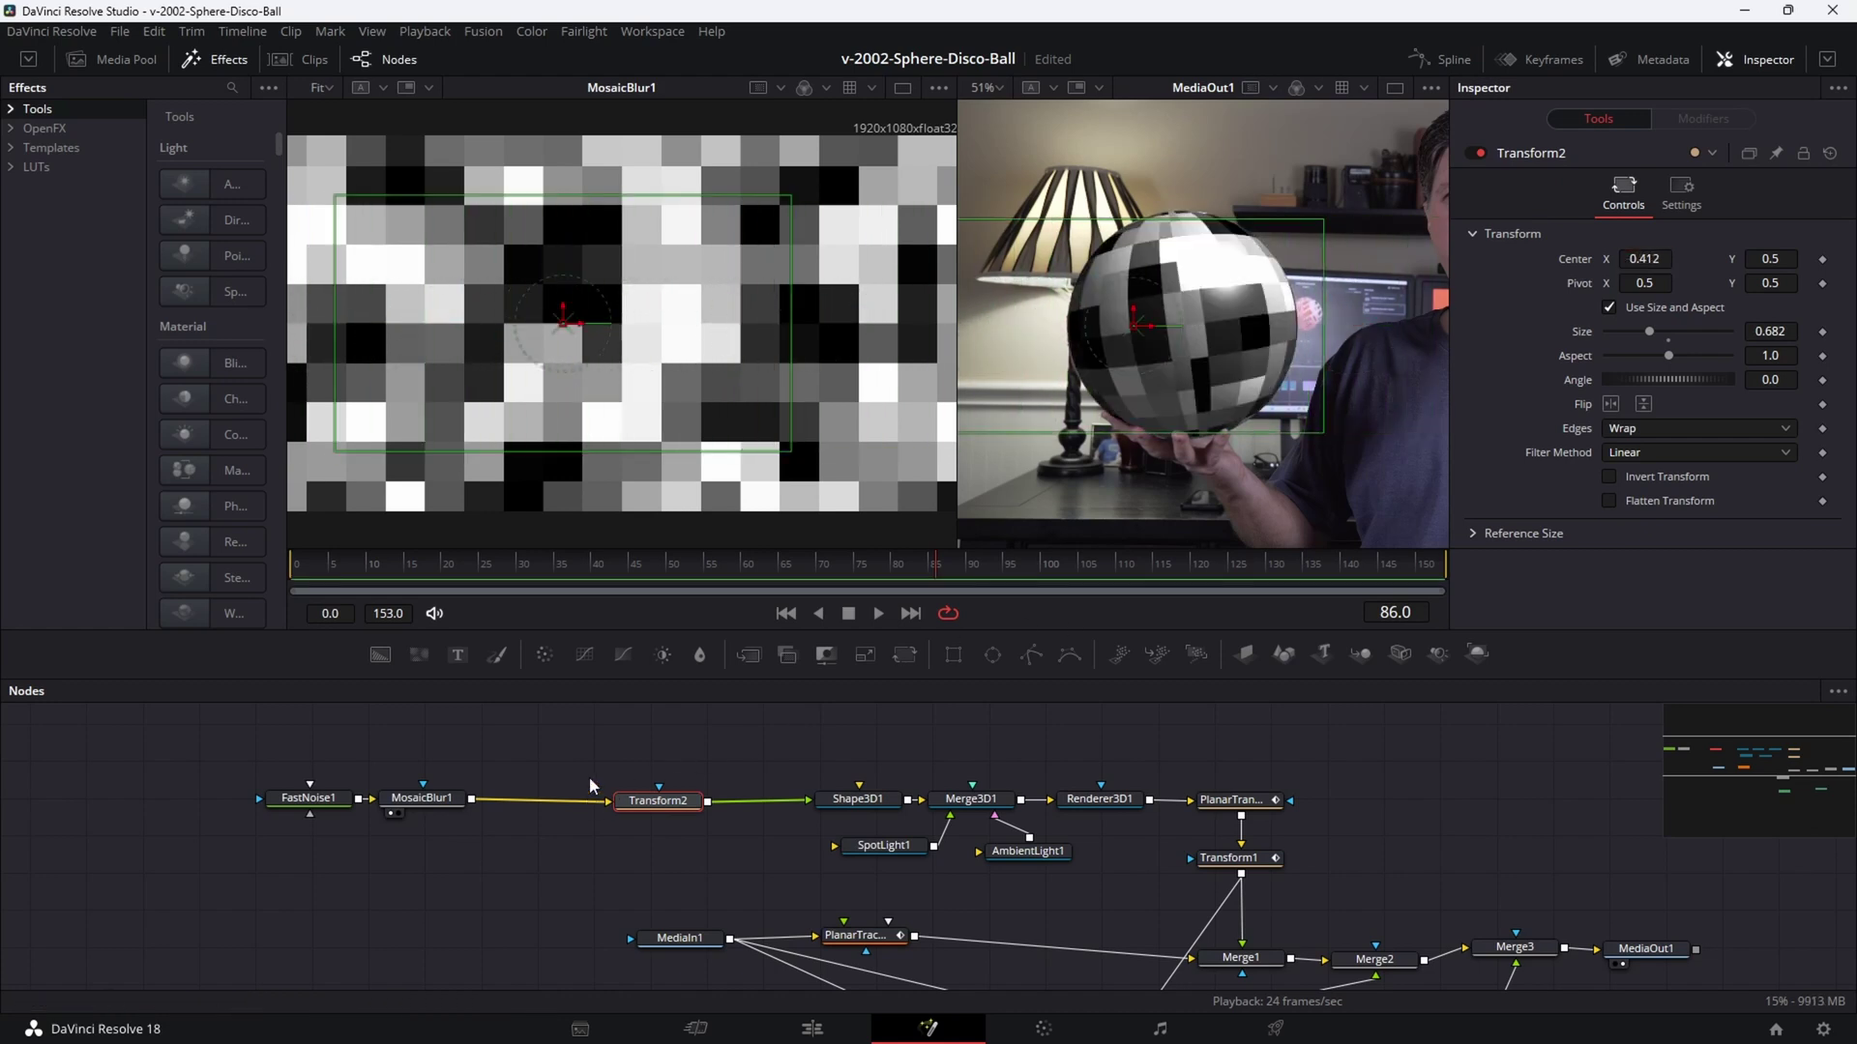
Insert a Merge node between MosaicBlur1 and Transform2, and connect a new Background node as its foreground.
{"action": "left_click_drag", "start_coordinate": [602, 747], "coordinate": [520, 757]}
{"action": "left_click_drag", "start_coordinate": [253, 781], "coordinate": [209, 816]}
{"action": "left_click", "coordinate": [372, 753]}
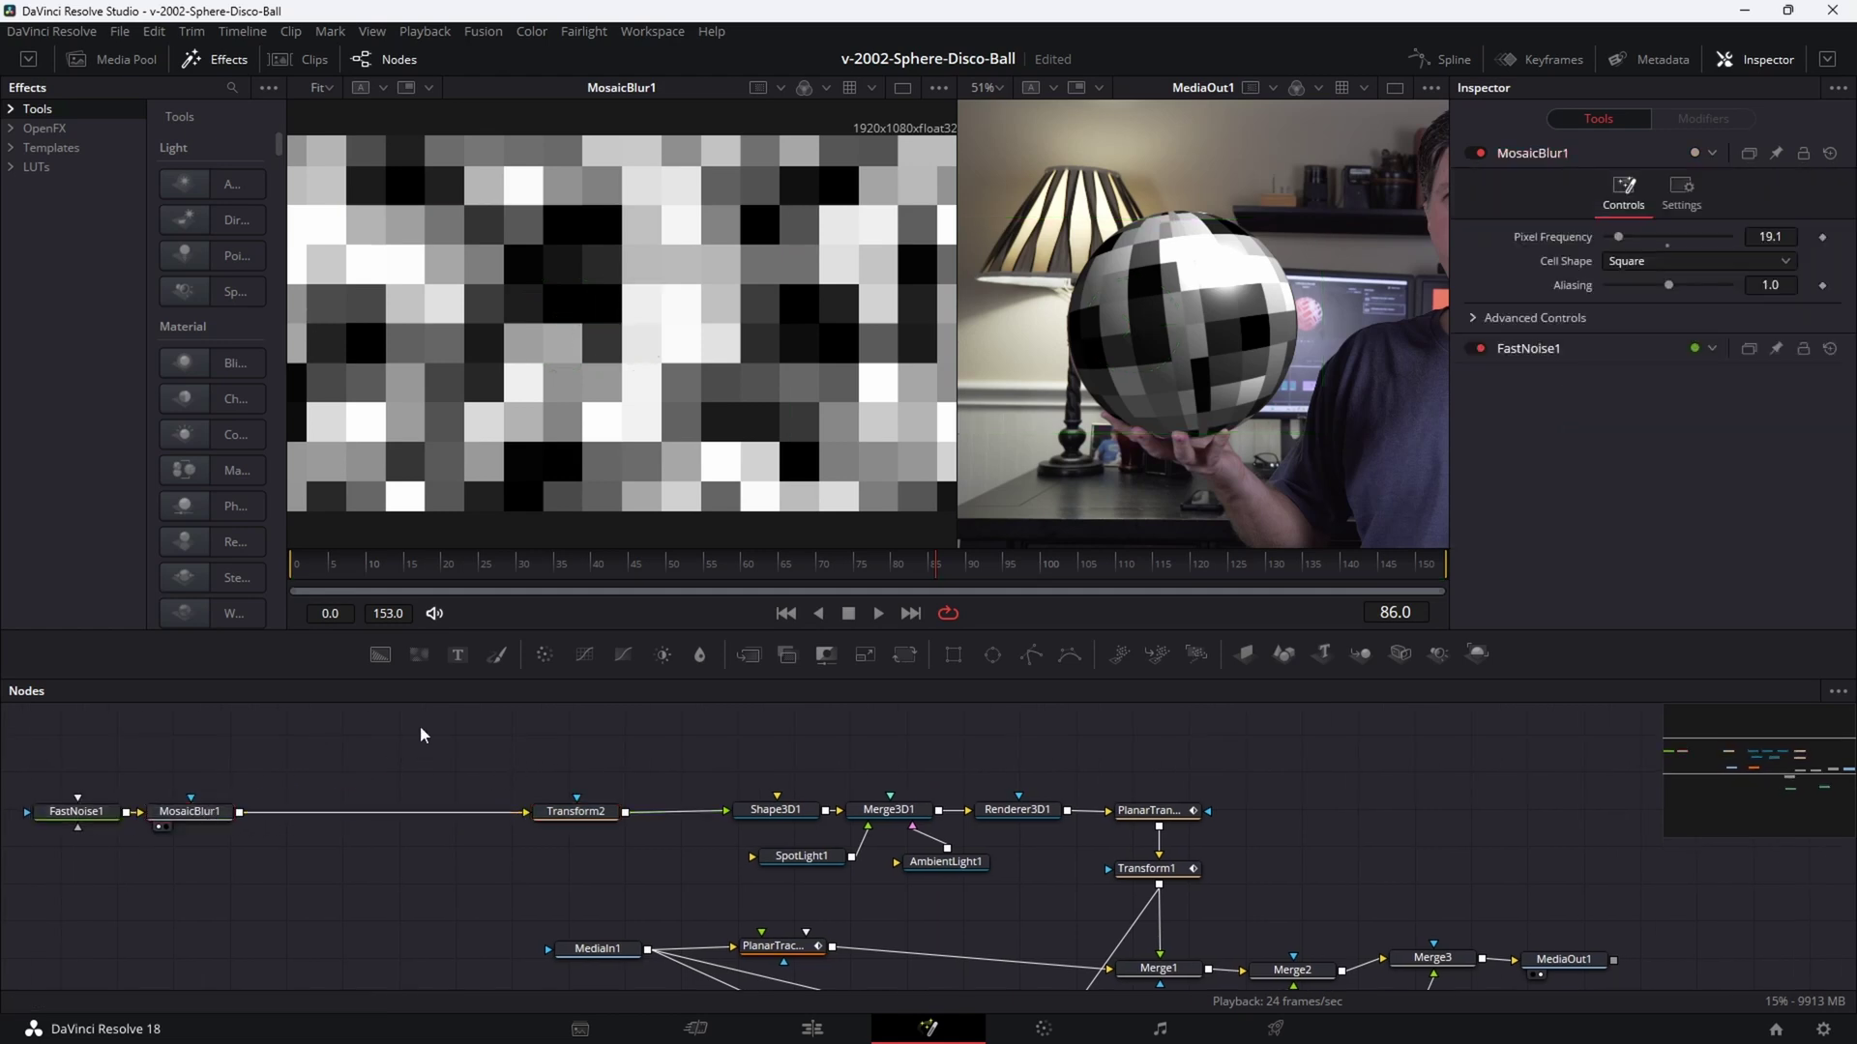
{"action": "left_click", "coordinate": [751, 657]}
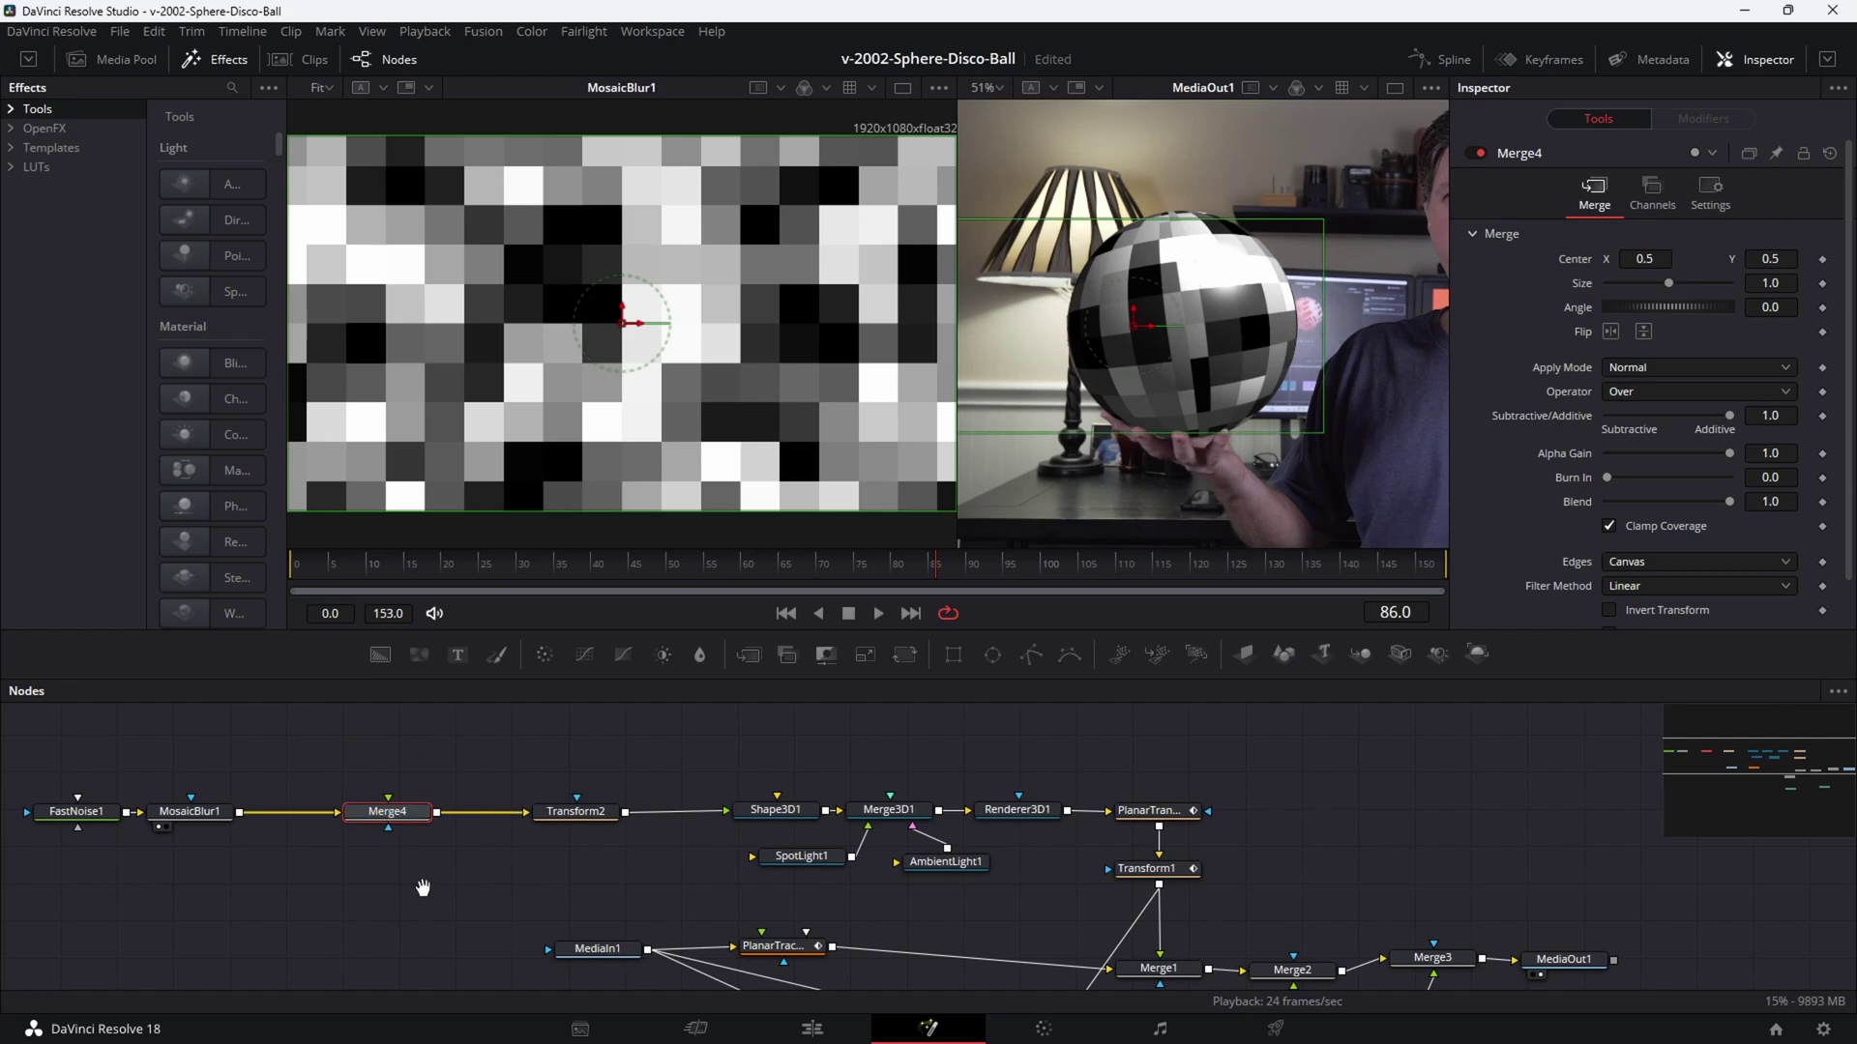
{"action": "left_click_drag", "start_coordinate": [380, 655], "coordinate": [392, 872]}
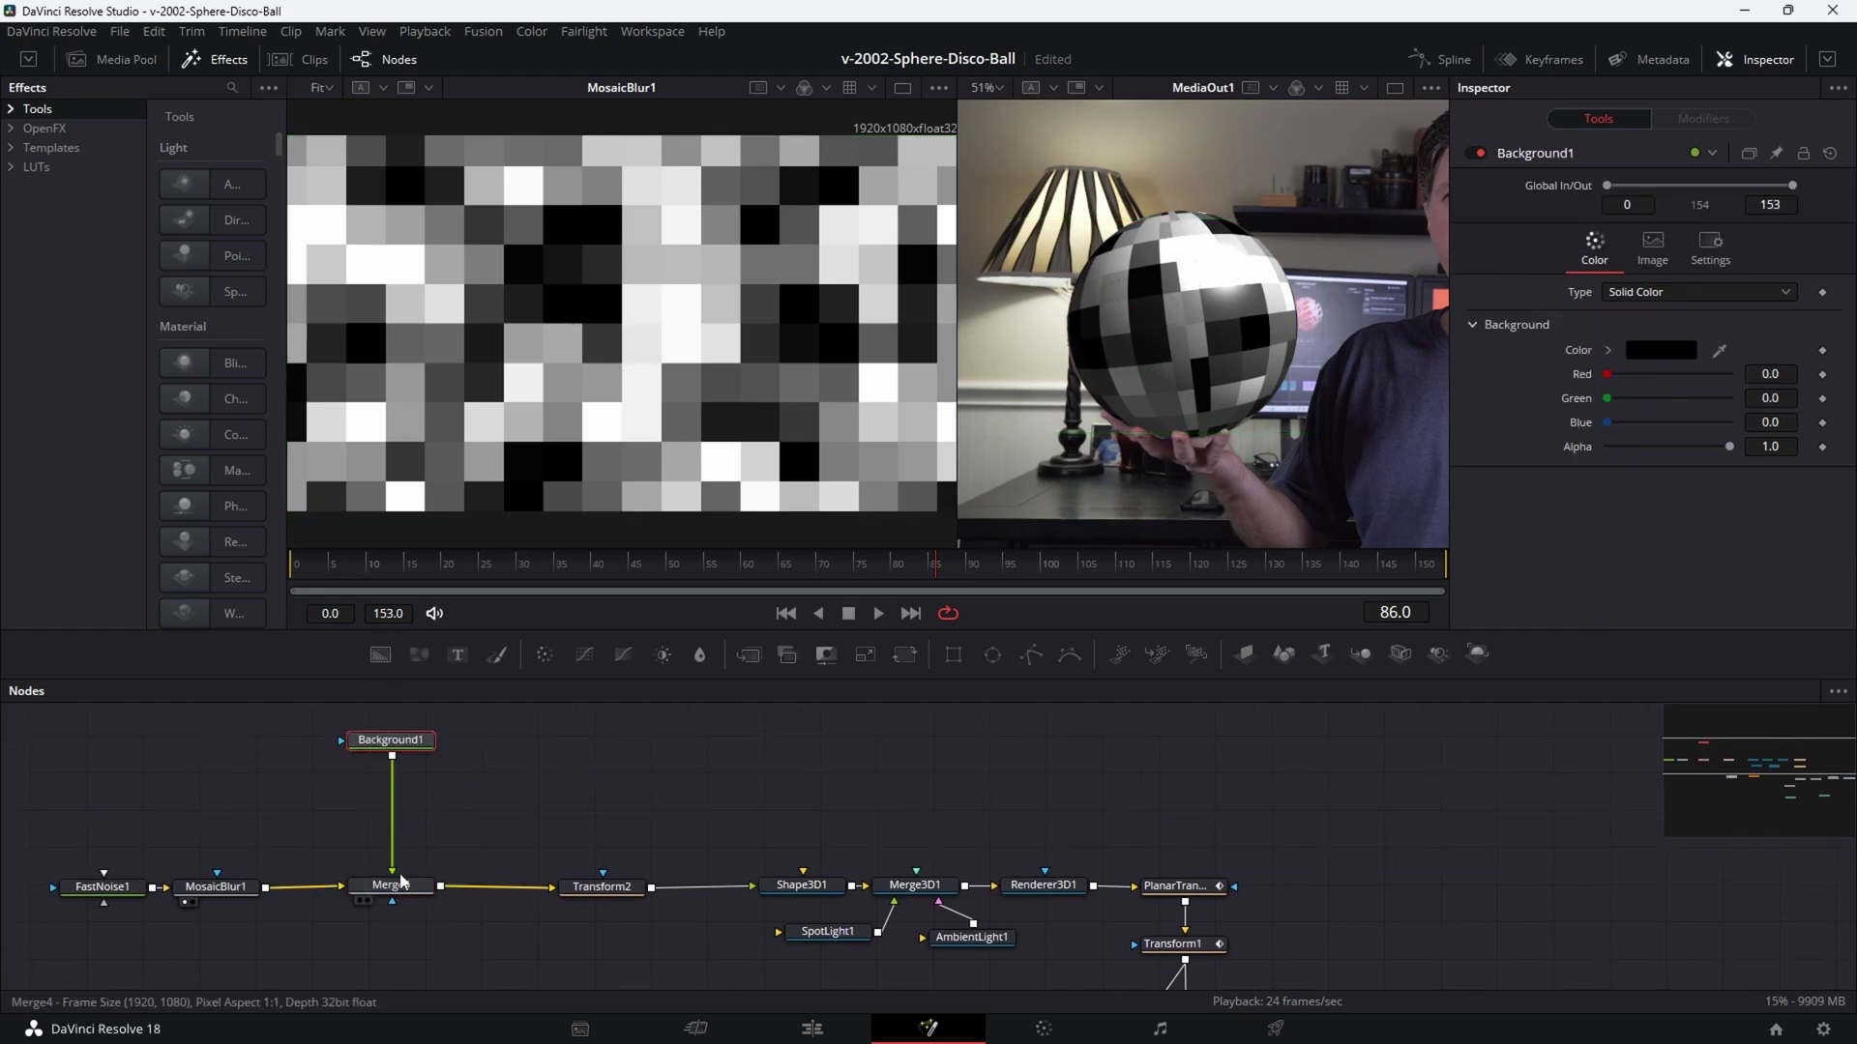
{"action": "left_click_drag", "start_coordinate": [410, 758], "coordinate": [414, 777]}
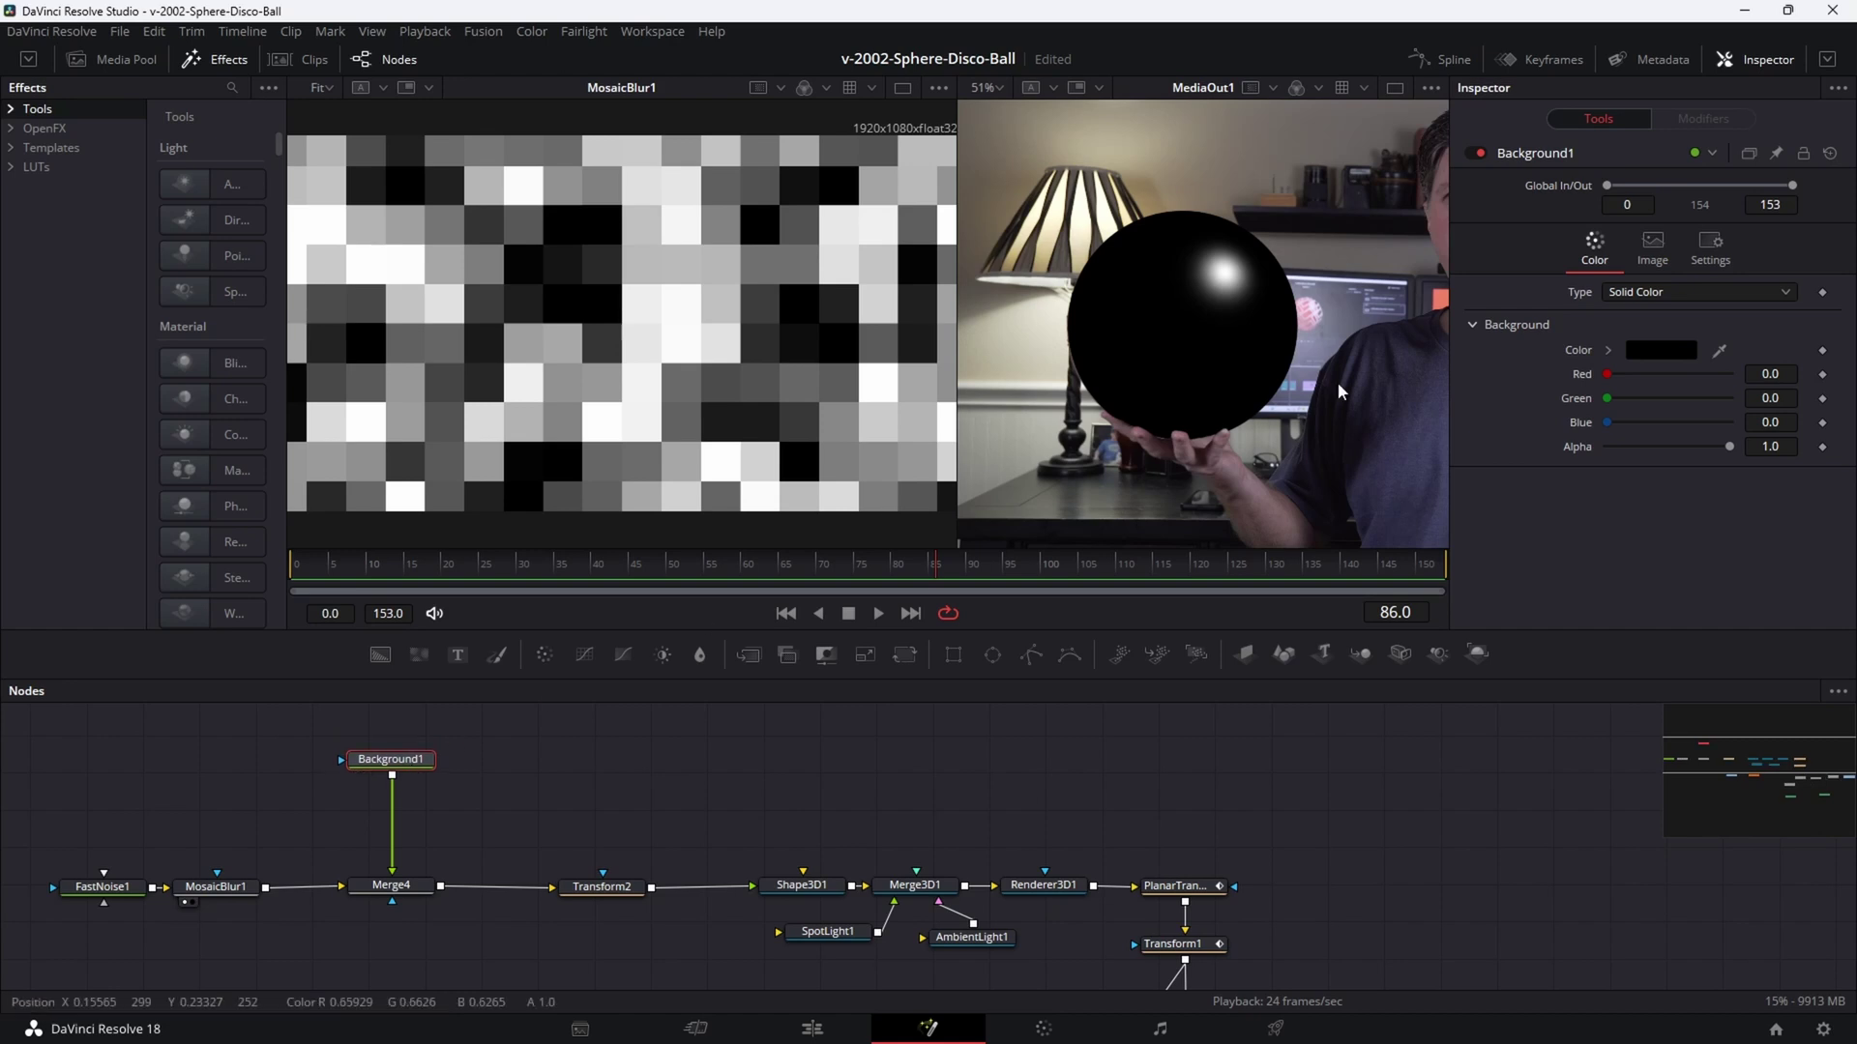
Change Background1's colour to bright green, with Red 0.411764, Green 0.796078 and Blue 0.003921.
{"action": "left_click", "coordinate": [1663, 352]}
{"action": "left_click", "coordinate": [1076, 366]}
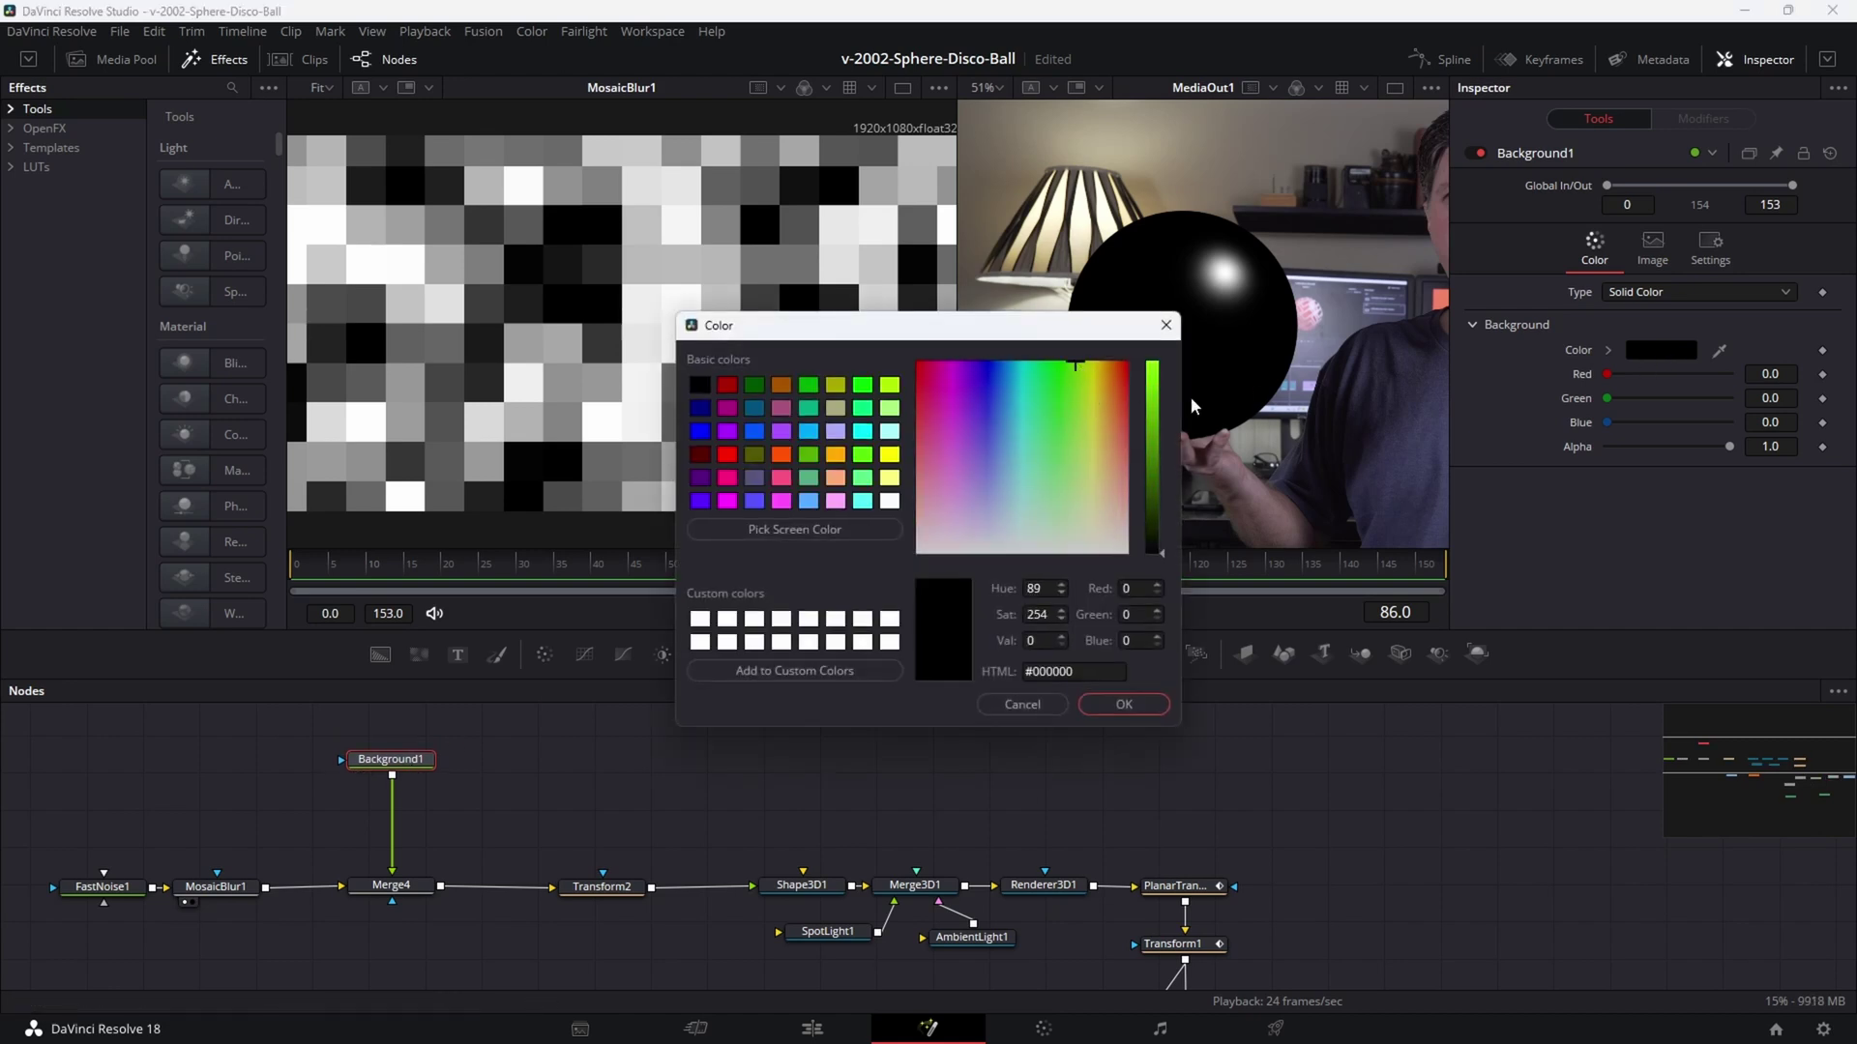
{"action": "left_click", "coordinate": [1153, 367]}
{"action": "left_click", "coordinate": [1123, 704]}
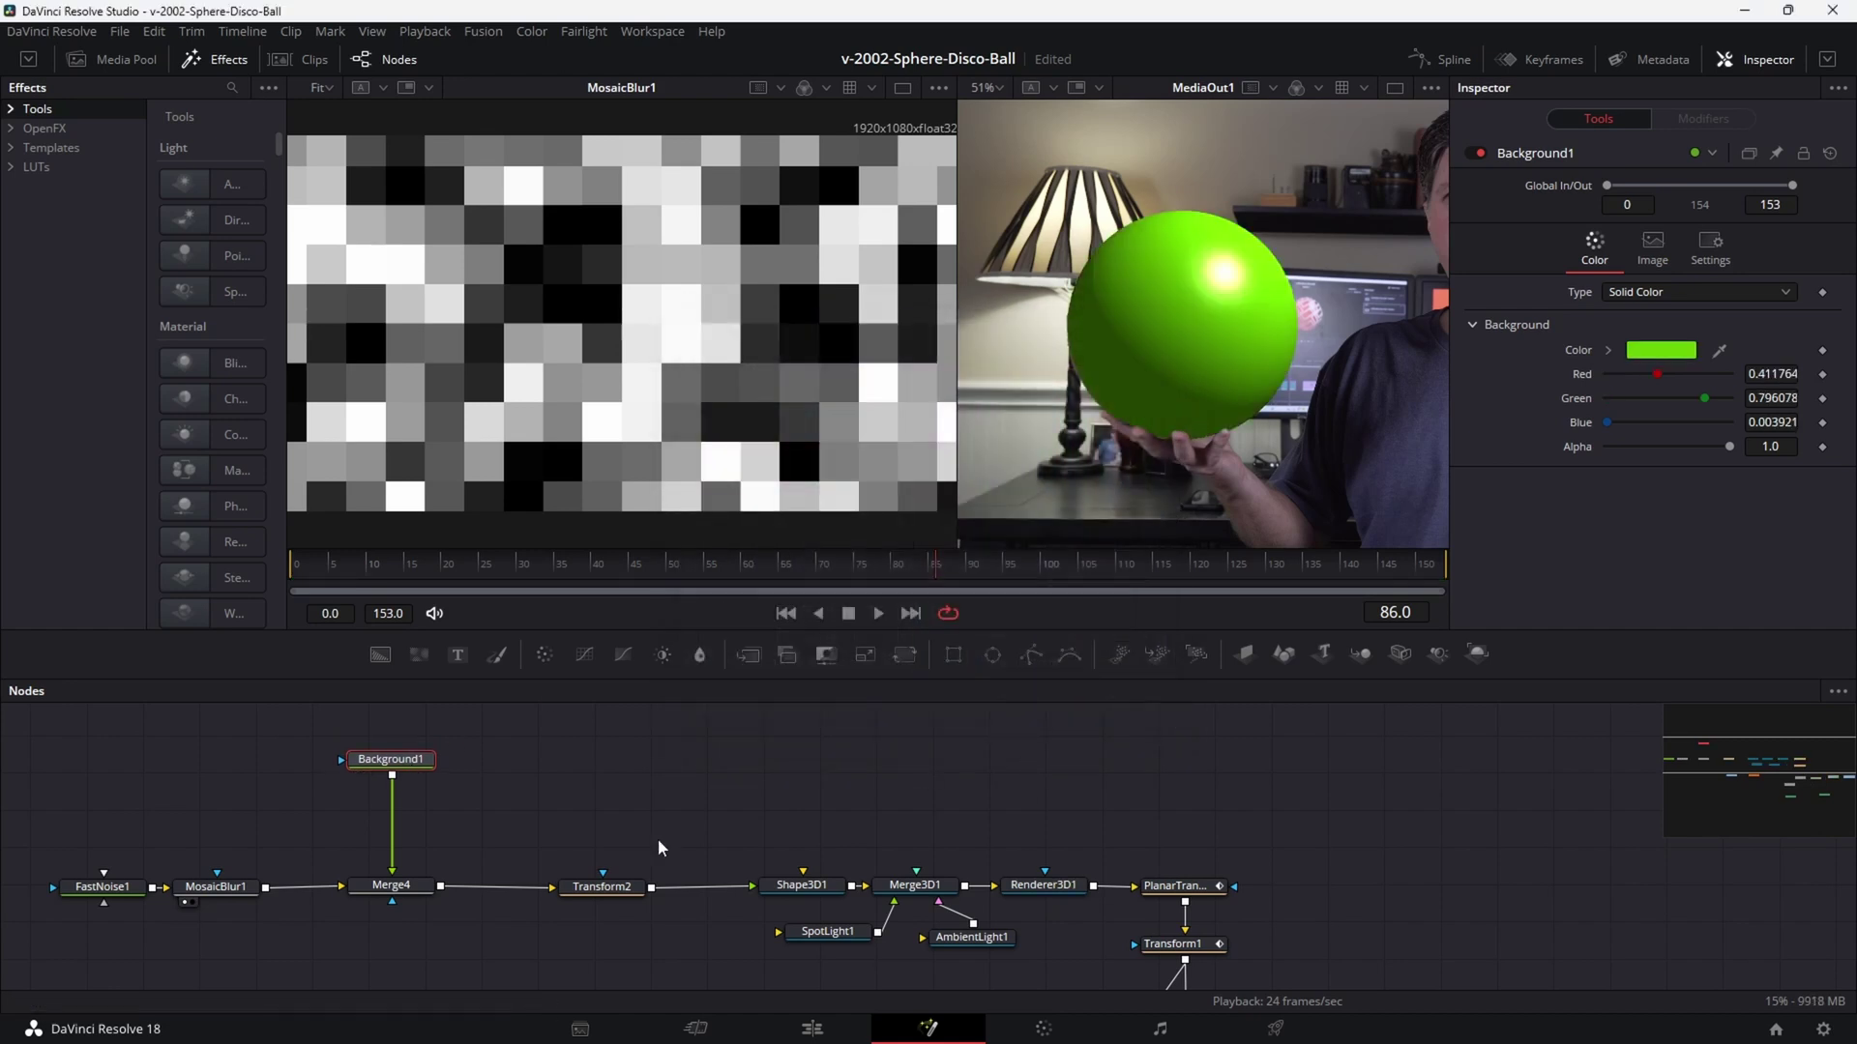
Set Merge4's Apply Mode to Overlay so the green tints the mosaic tiles.
{"action": "left_click", "coordinate": [392, 885]}
{"action": "left_click", "coordinate": [1659, 367]}
{"action": "scroll", "coordinate": [1667, 416], "scroll_direction": "down", "scroll_amount": 3}
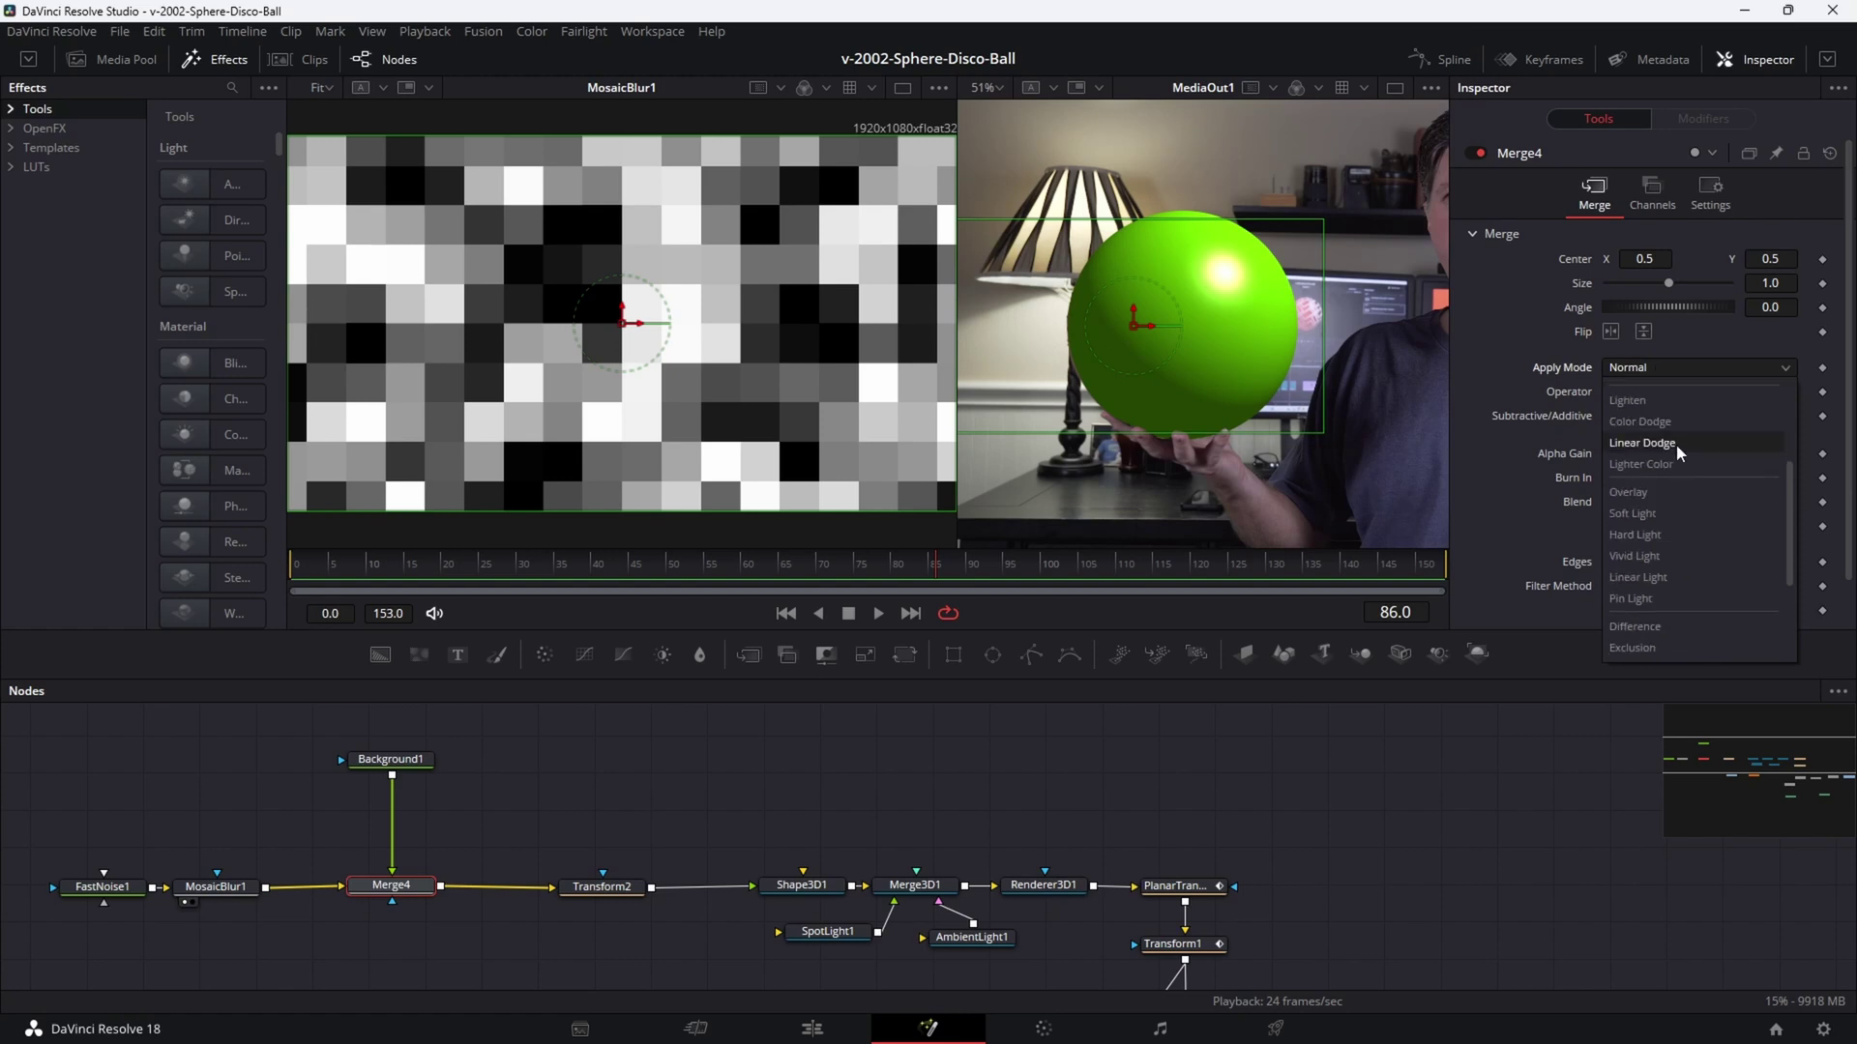
{"action": "left_click", "coordinate": [1676, 490]}
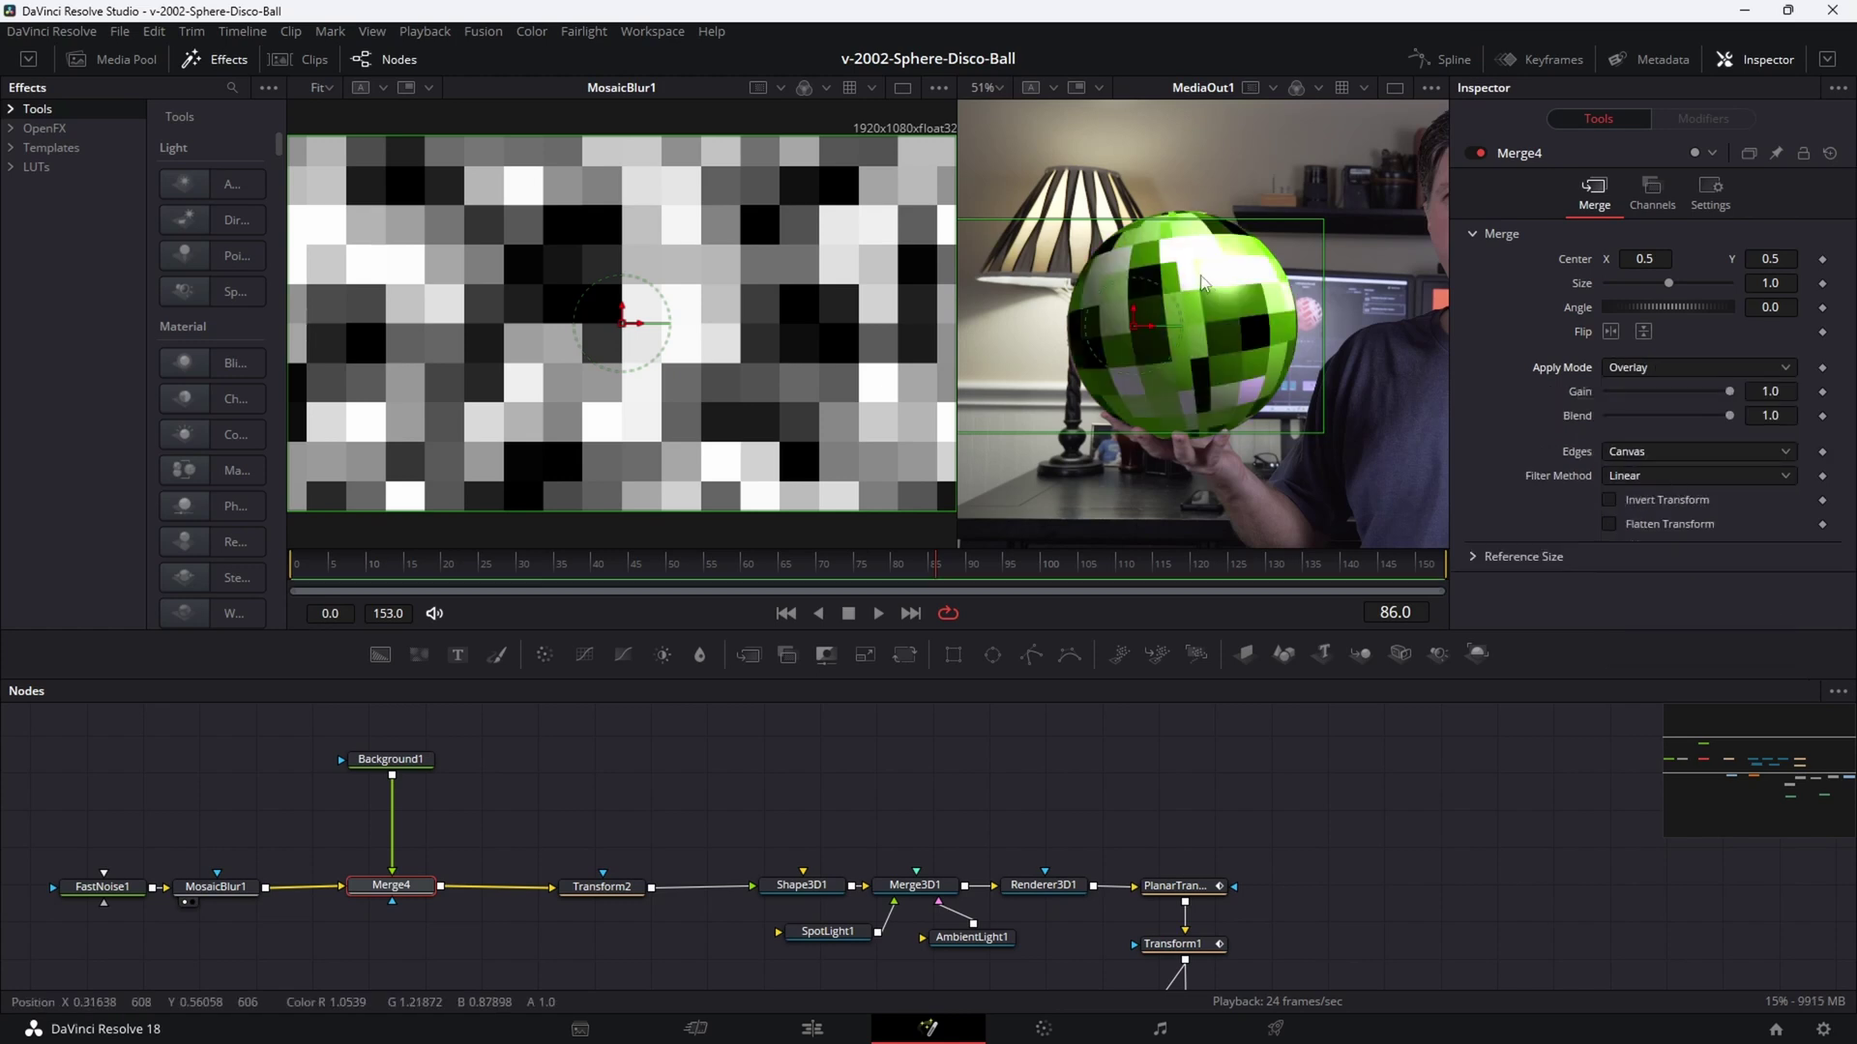
Animate the tile pattern by setting FastNoise1's Seethe Rate to 0.646 and Scale to 11.5, and play it back.
{"action": "left_click", "coordinate": [98, 887]}
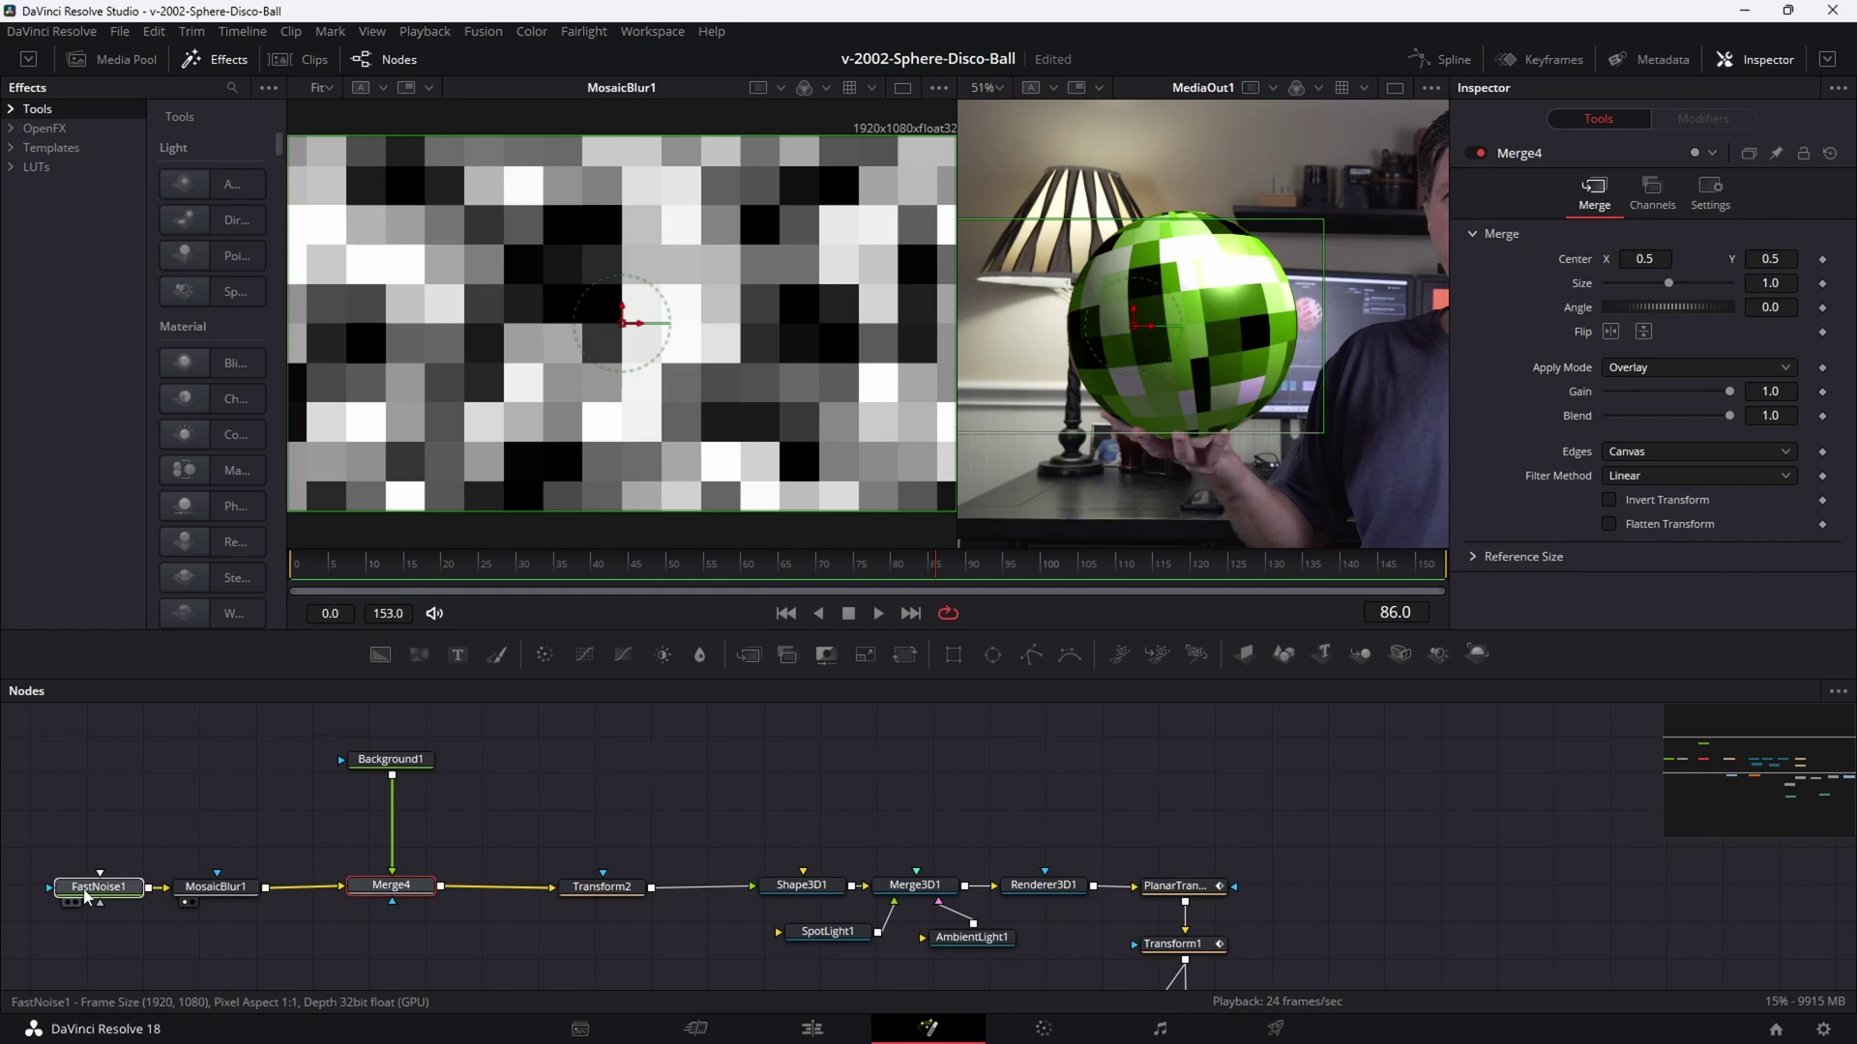
{"action": "key", "text": "space"}
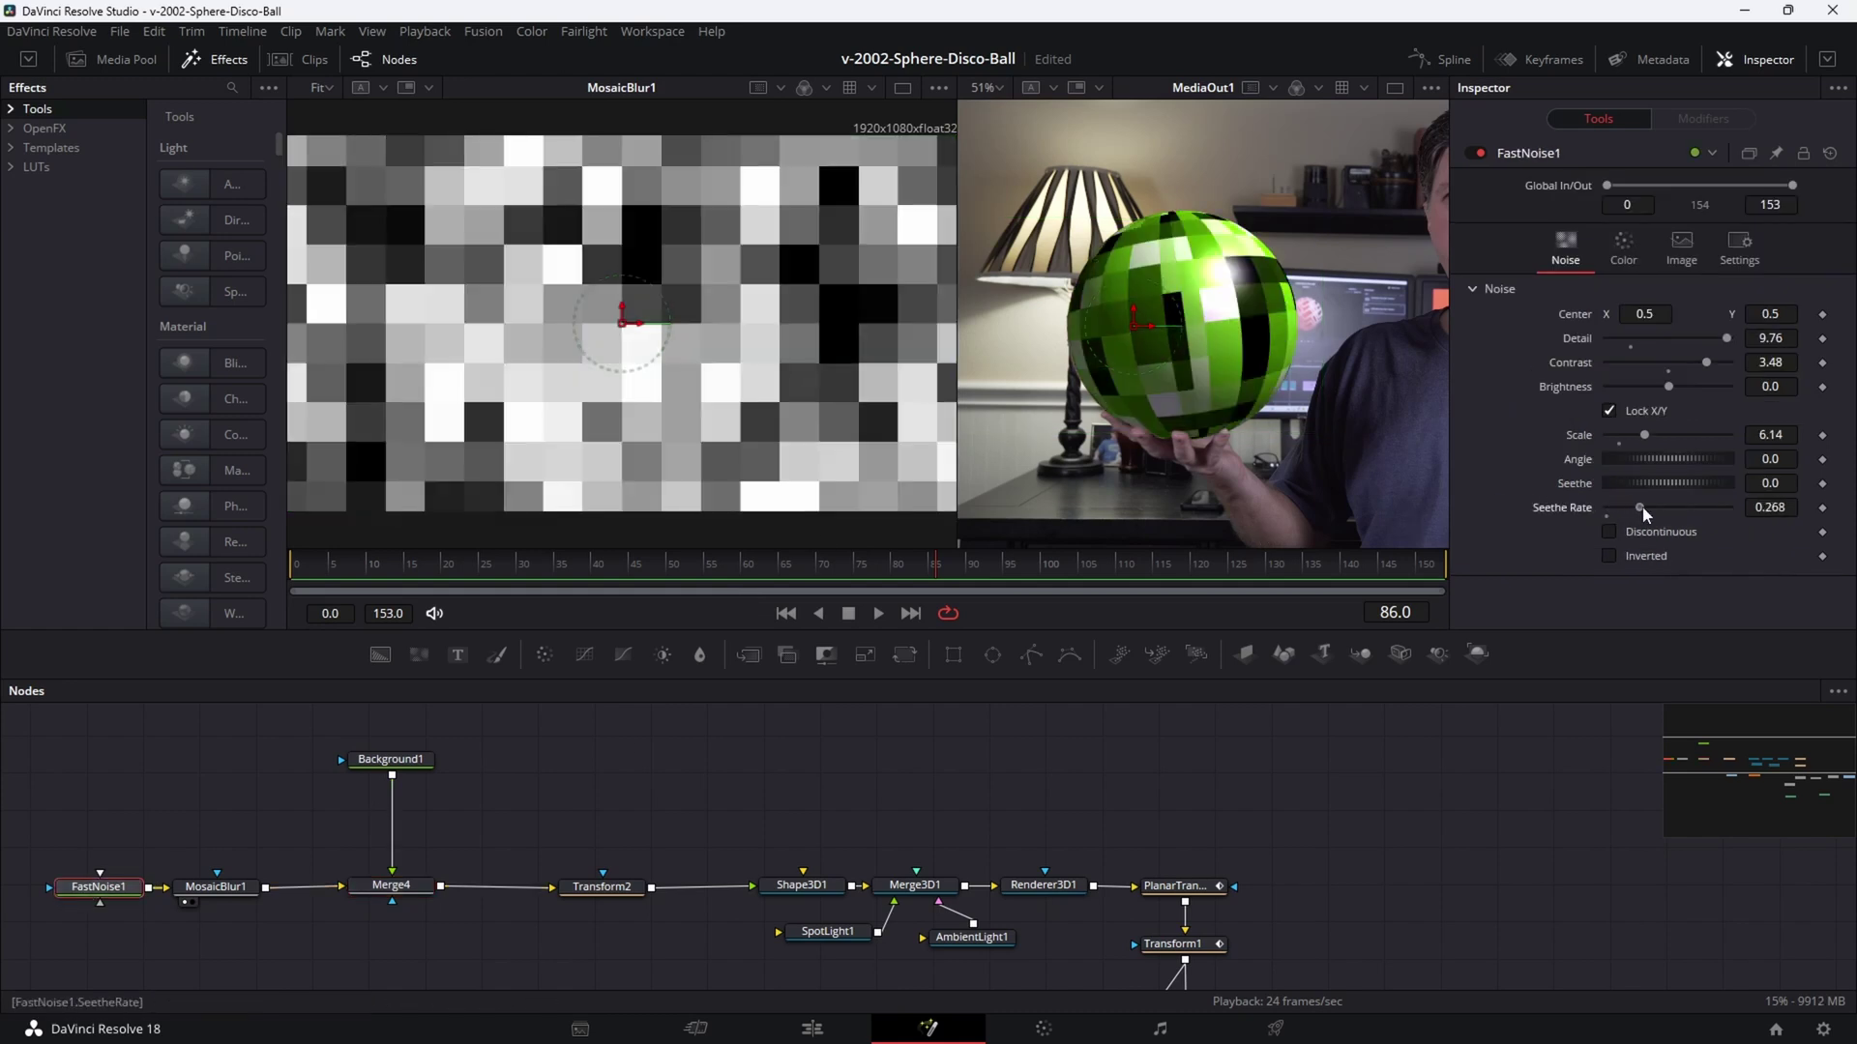
{"action": "left_click", "coordinate": [601, 887]}
{"action": "left_click", "coordinate": [126, 886]}
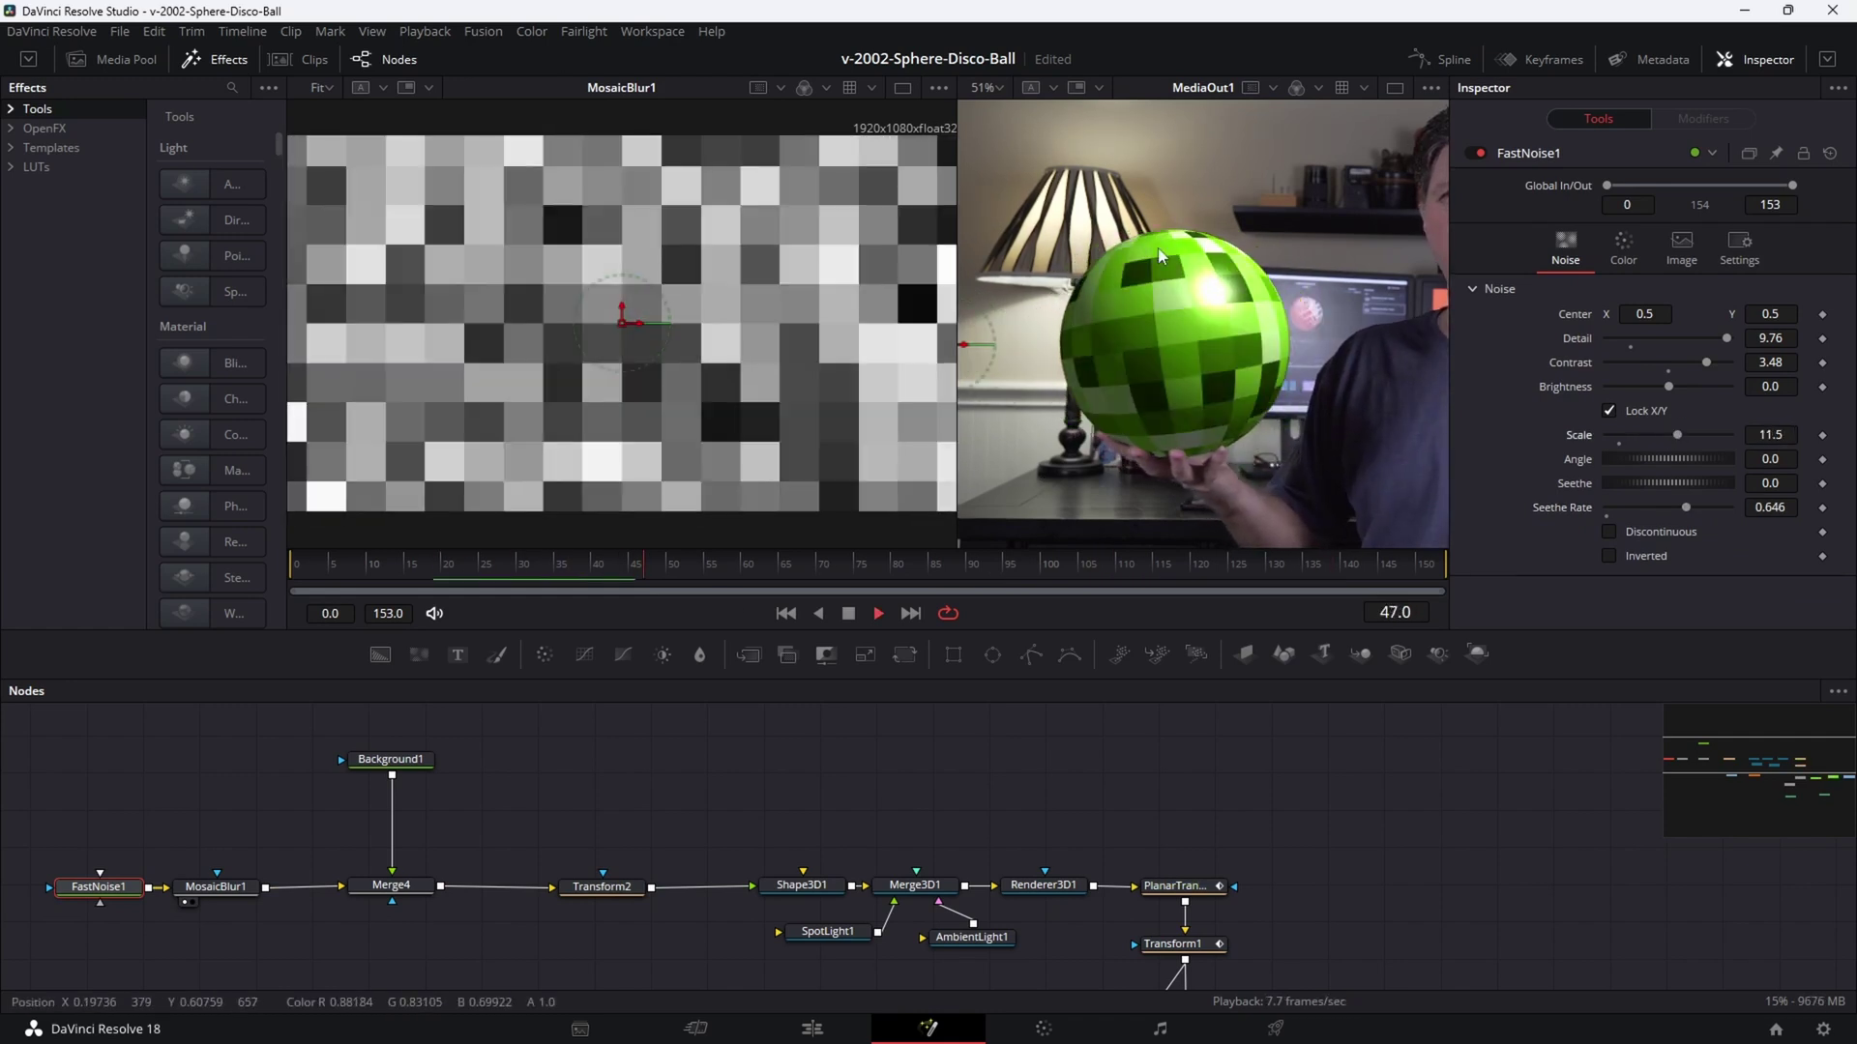
Reset Transform2's Center and keyframe it at frame 0, and set Center X to 1.585 at frame 35.
{"action": "left_click", "coordinate": [602, 886]}
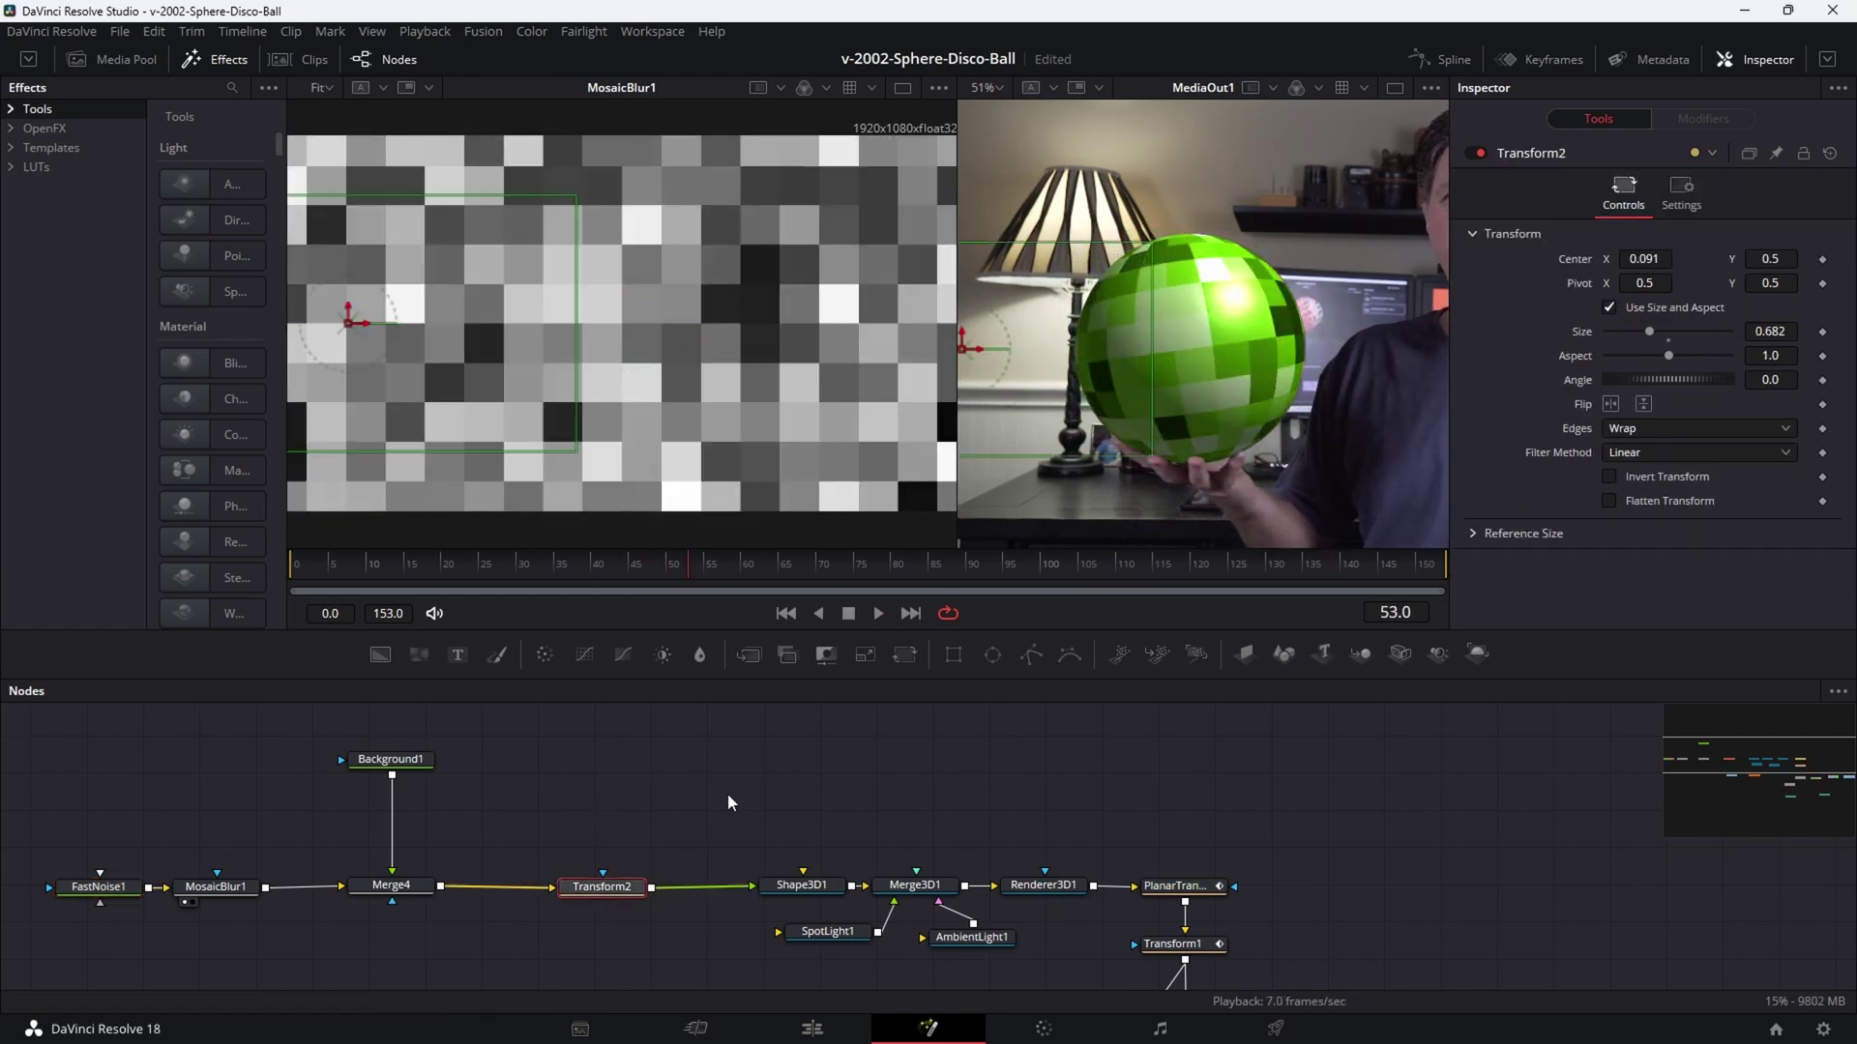
{"action": "left_click", "coordinate": [288, 573]}
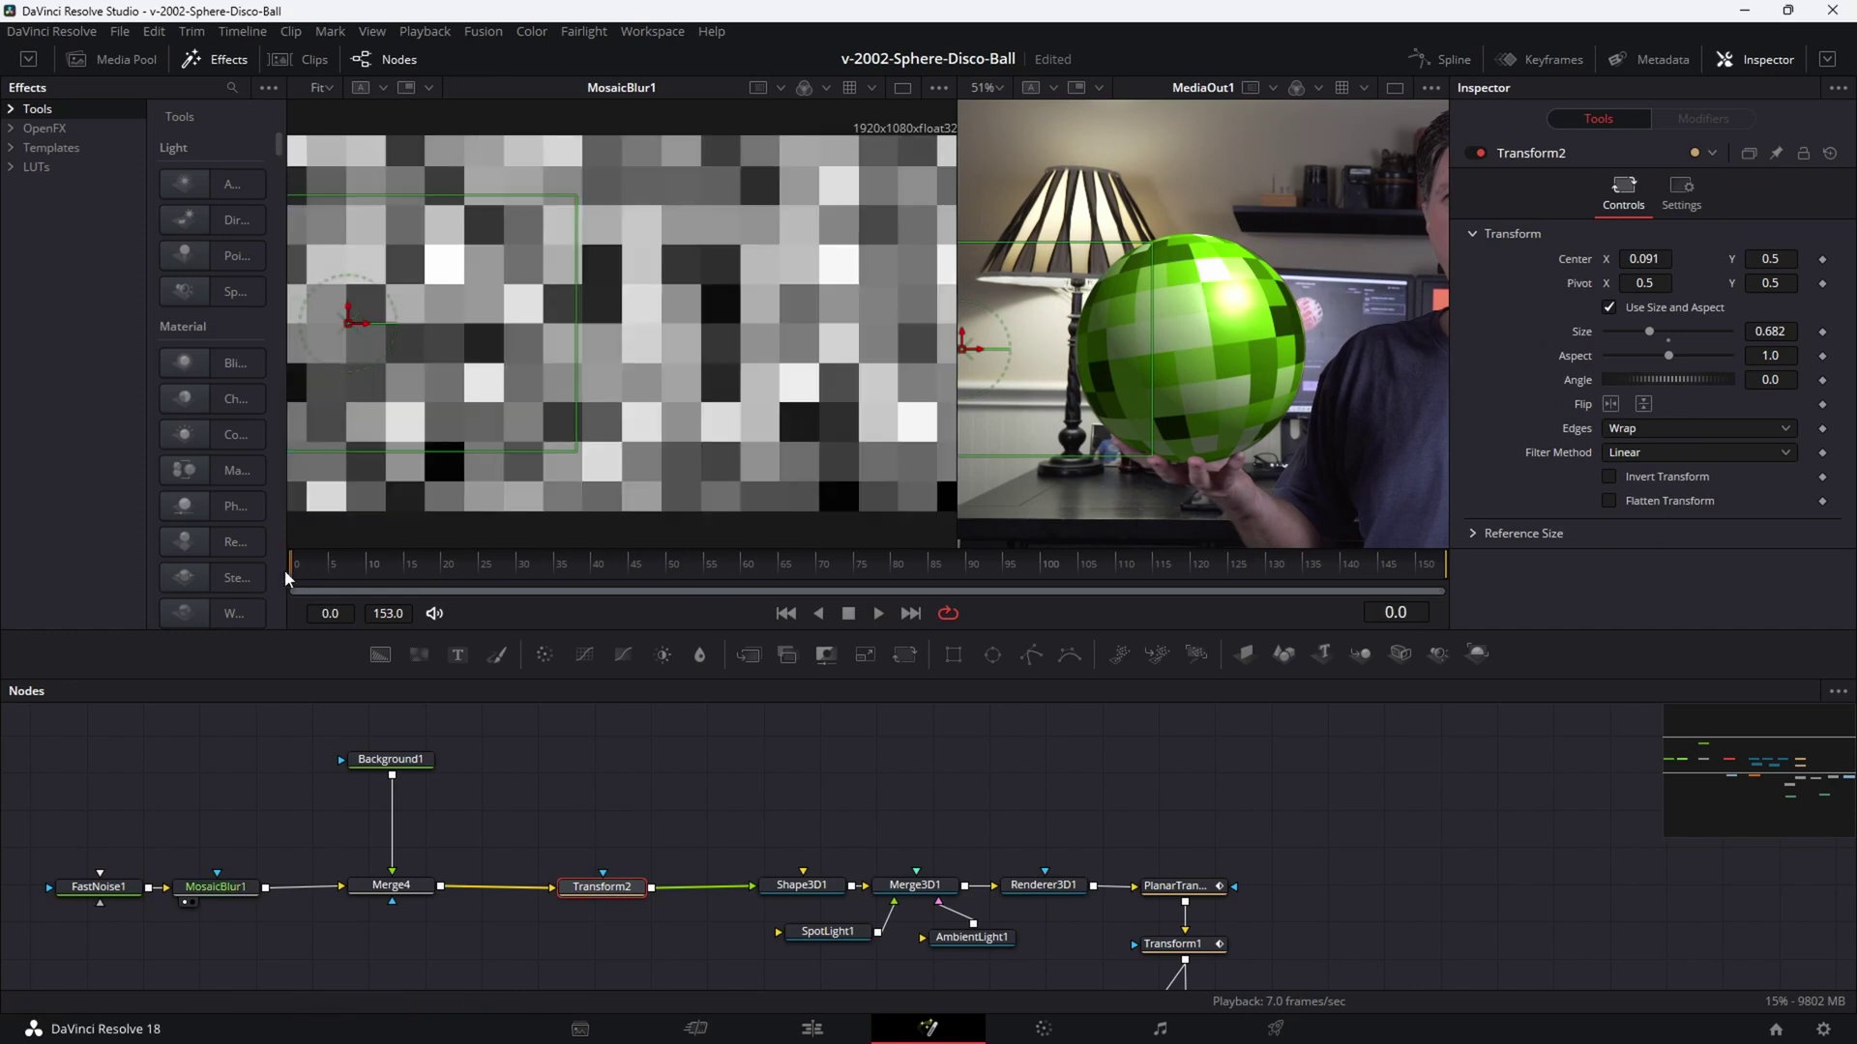
{"action": "double_click", "coordinate": [1583, 262]}
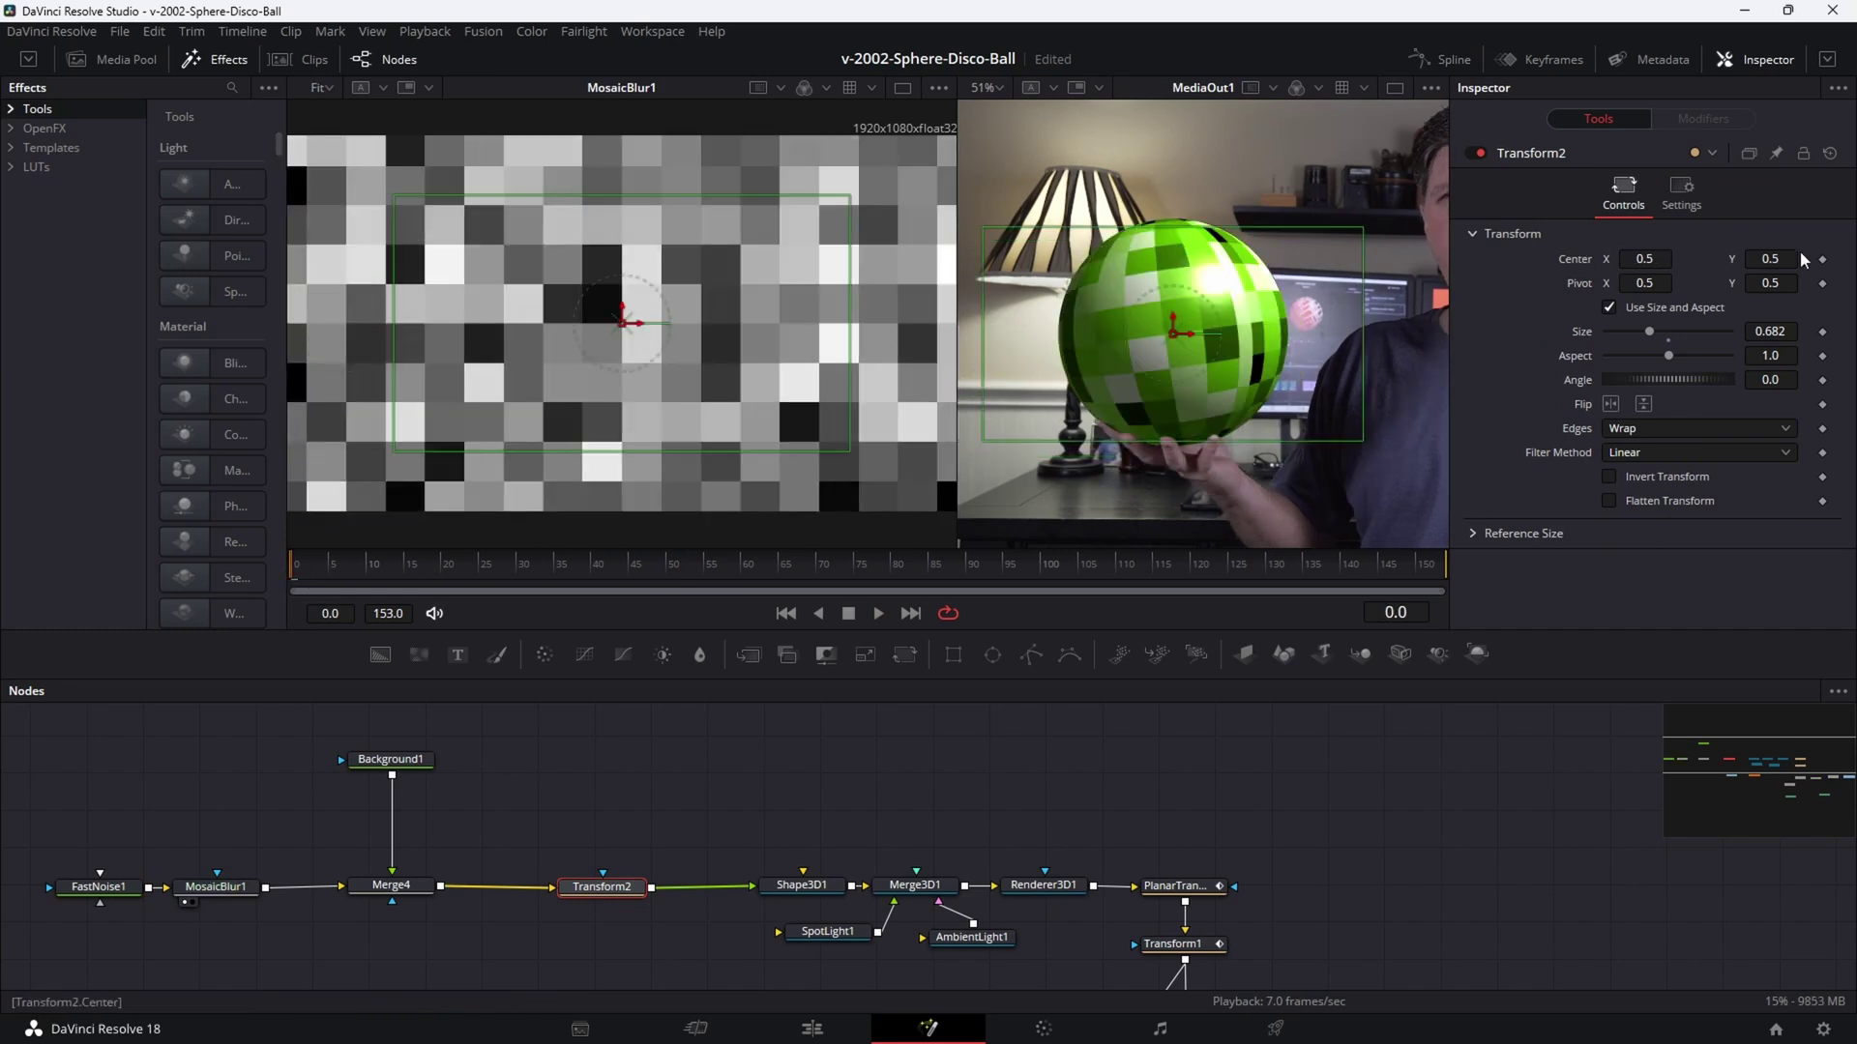
{"action": "left_click", "coordinate": [1823, 260]}
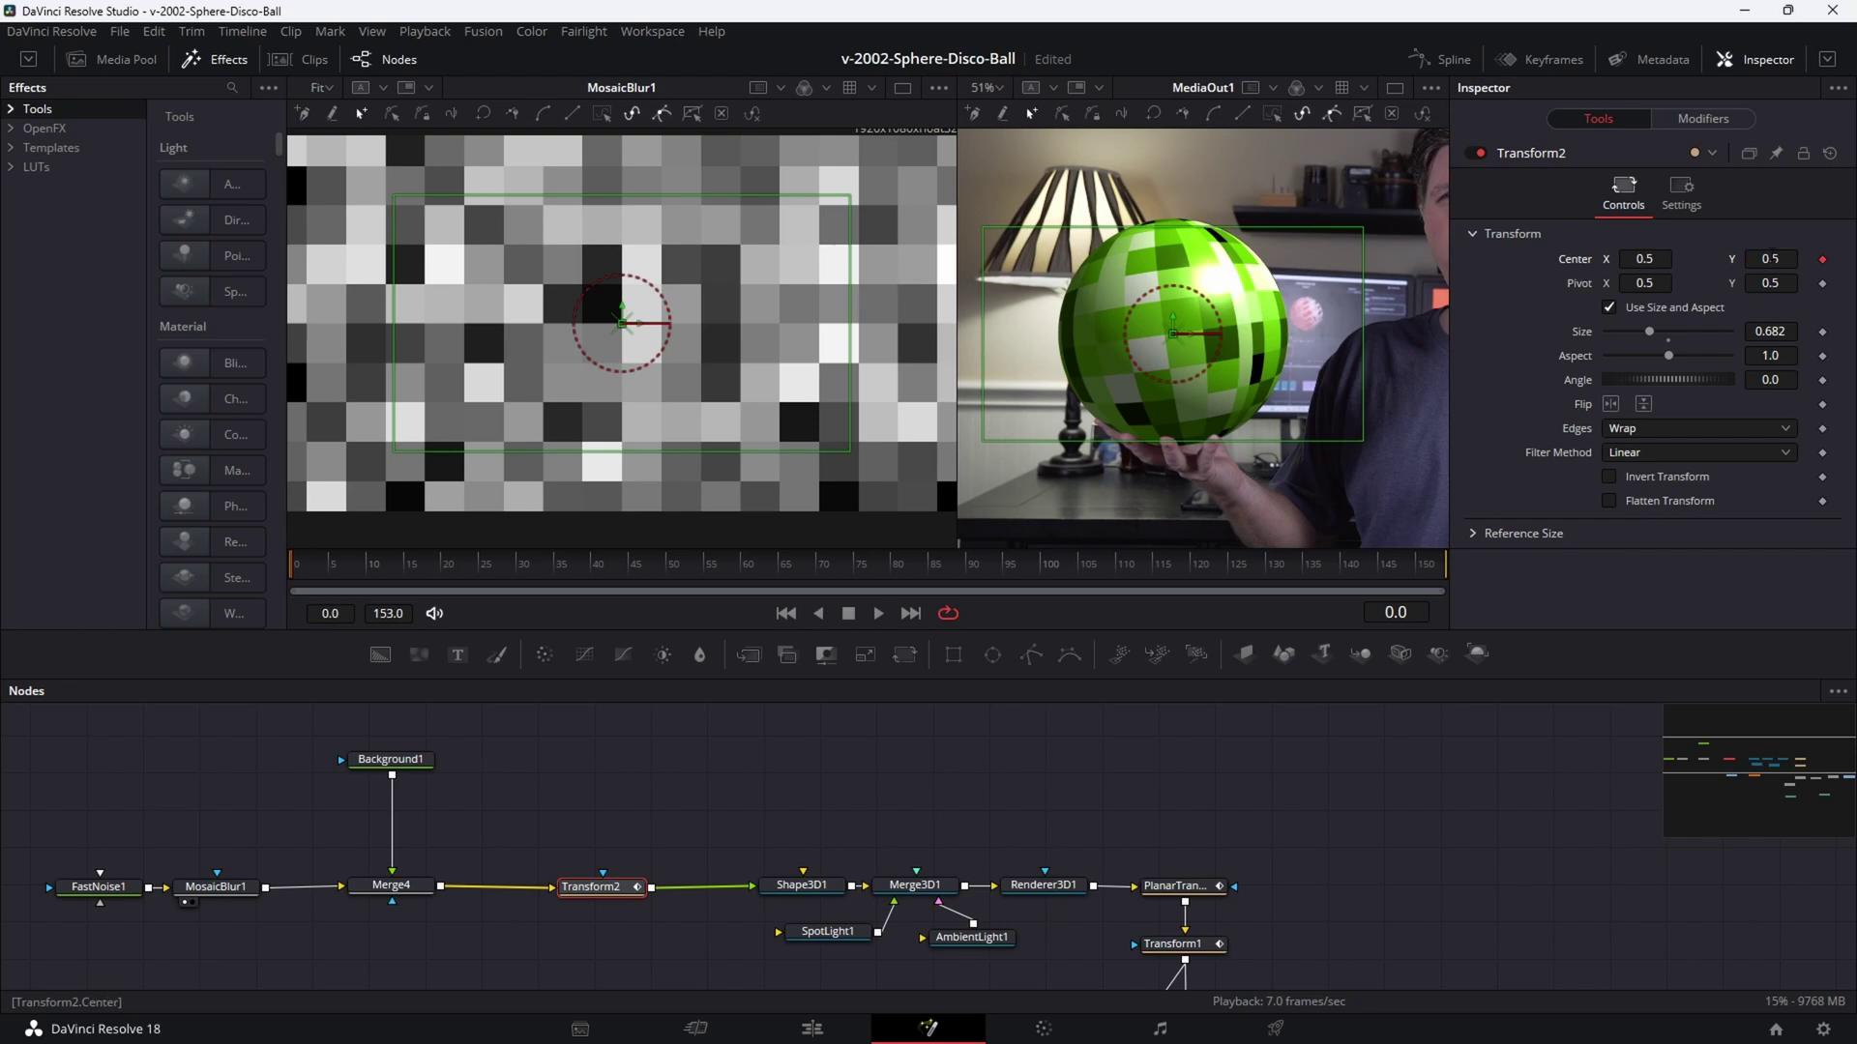
{"action": "left_click", "coordinate": [559, 576]}
{"action": "left_click_drag", "start_coordinate": [1608, 259], "coordinate": [1631, 266]}
Make both keyframes of Transform2's Center displacement spline repeat with a relative loop, and play back the spinning ball.
{"action": "left_click", "coordinate": [1441, 59]}
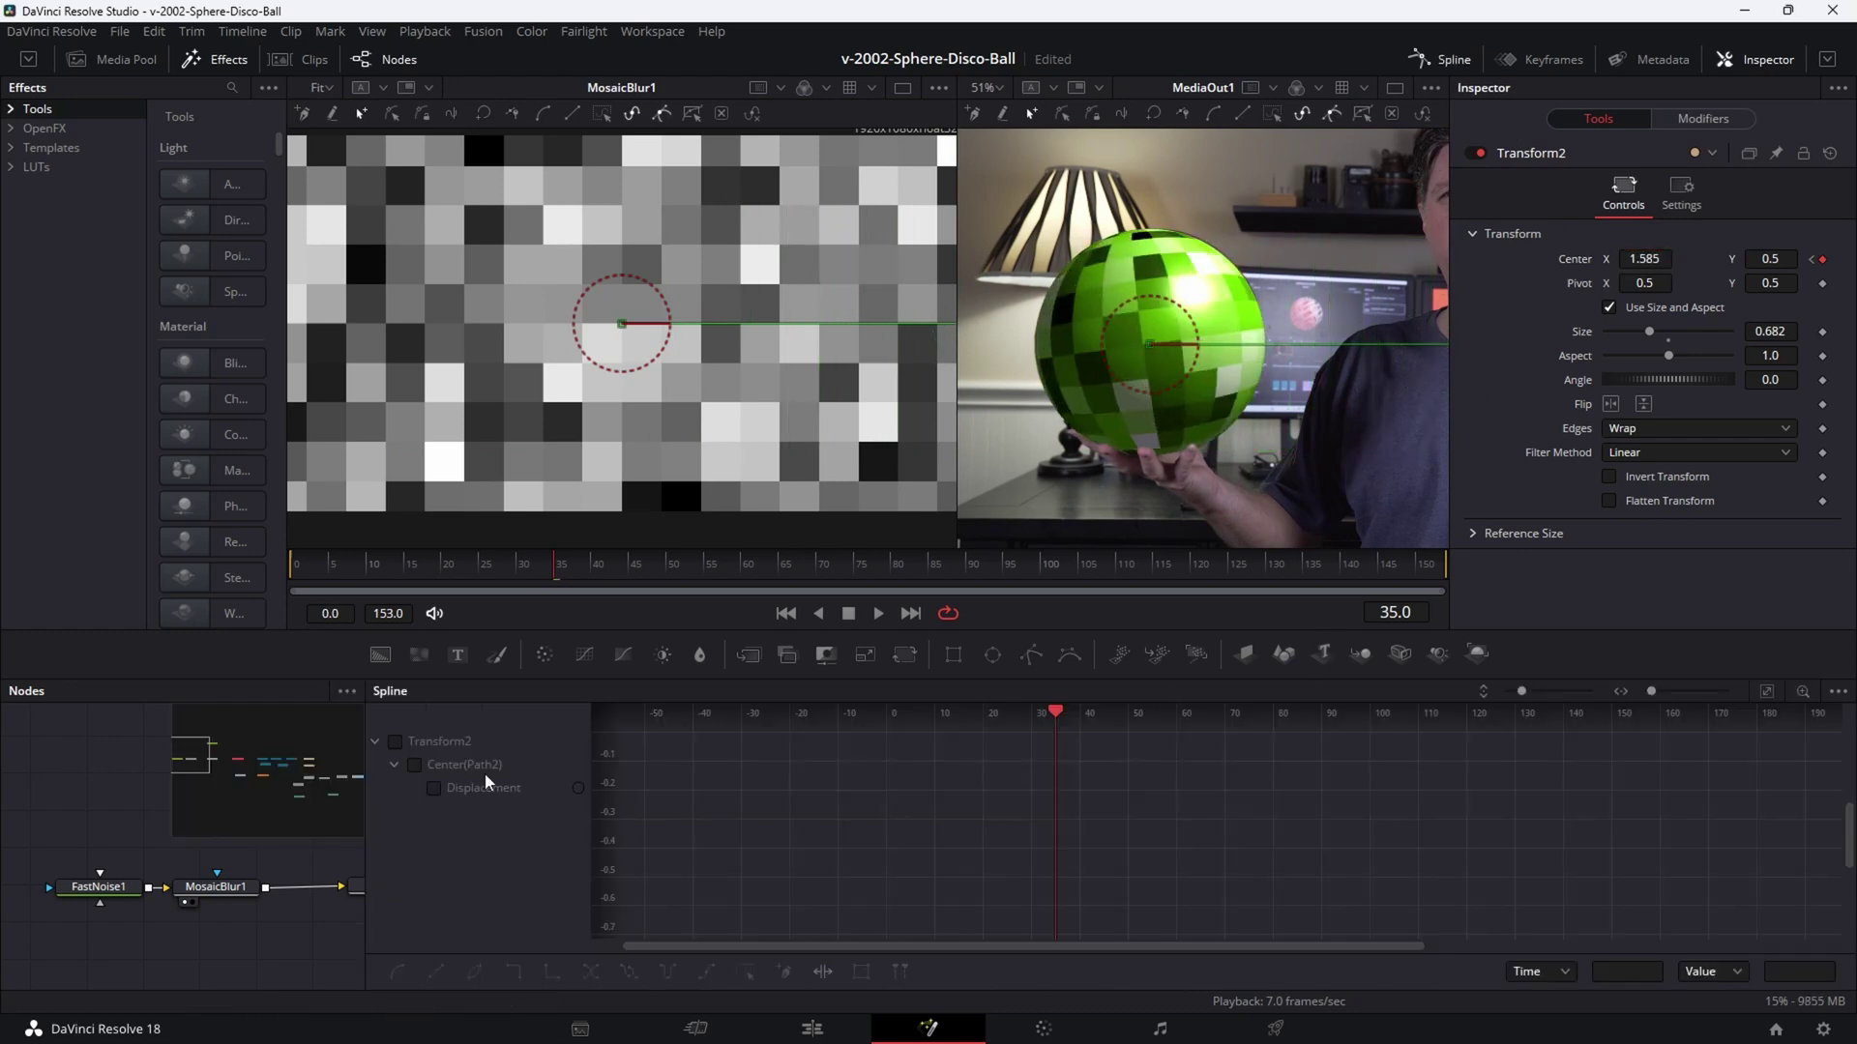
{"action": "left_click", "coordinate": [465, 799]}
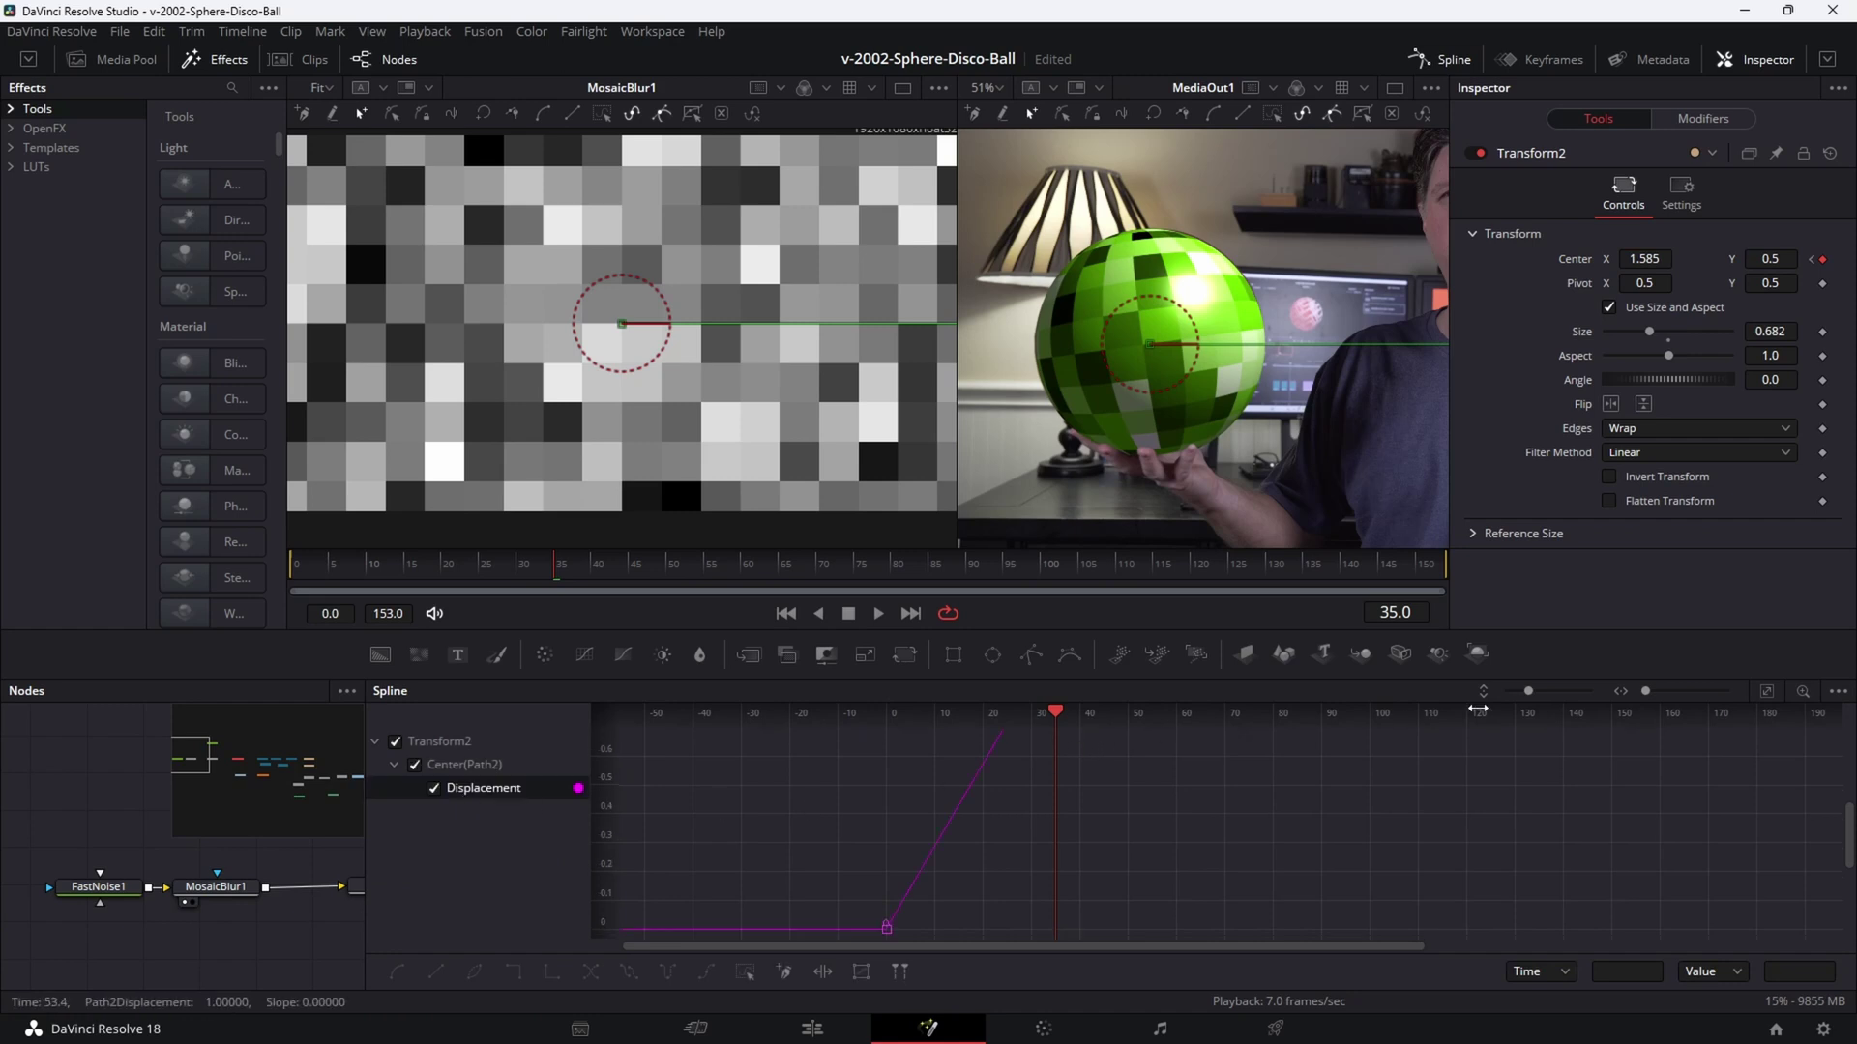
{"action": "left_click", "coordinate": [1768, 693]}
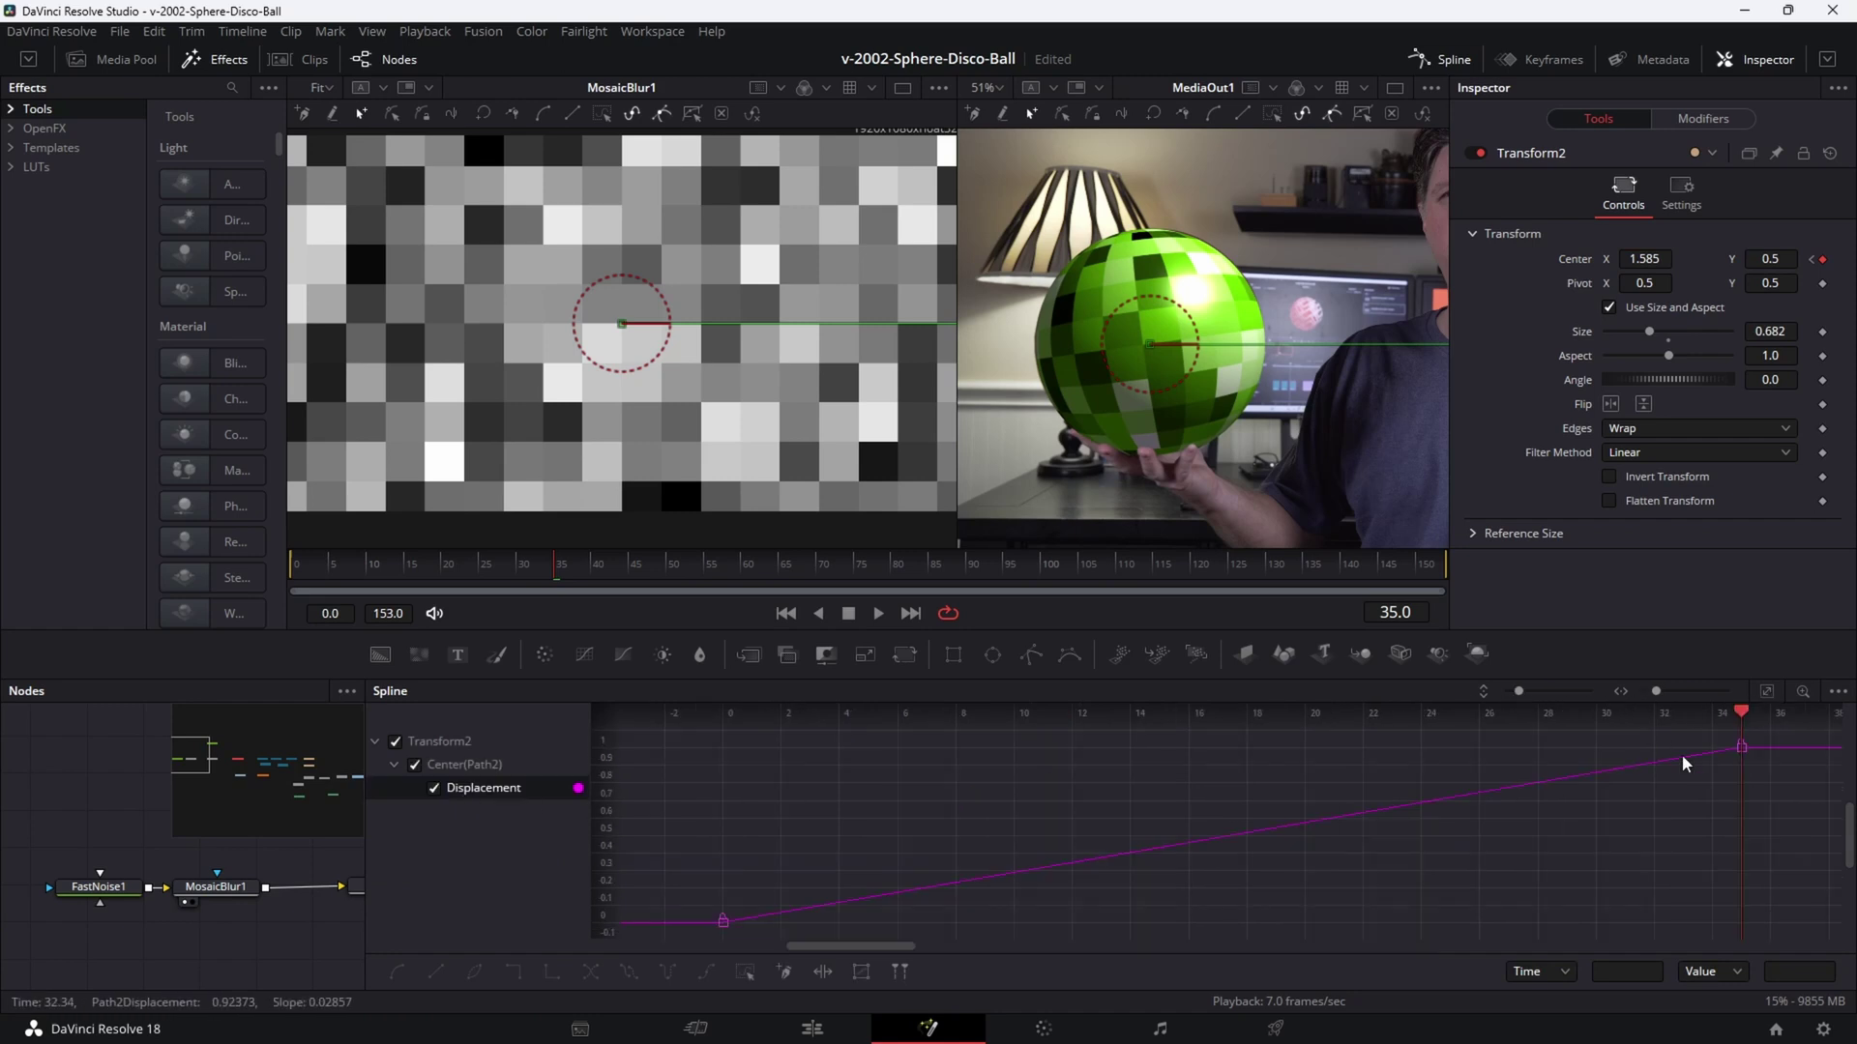
{"action": "left_click_drag", "start_coordinate": [1764, 733], "coordinate": [636, 985]}
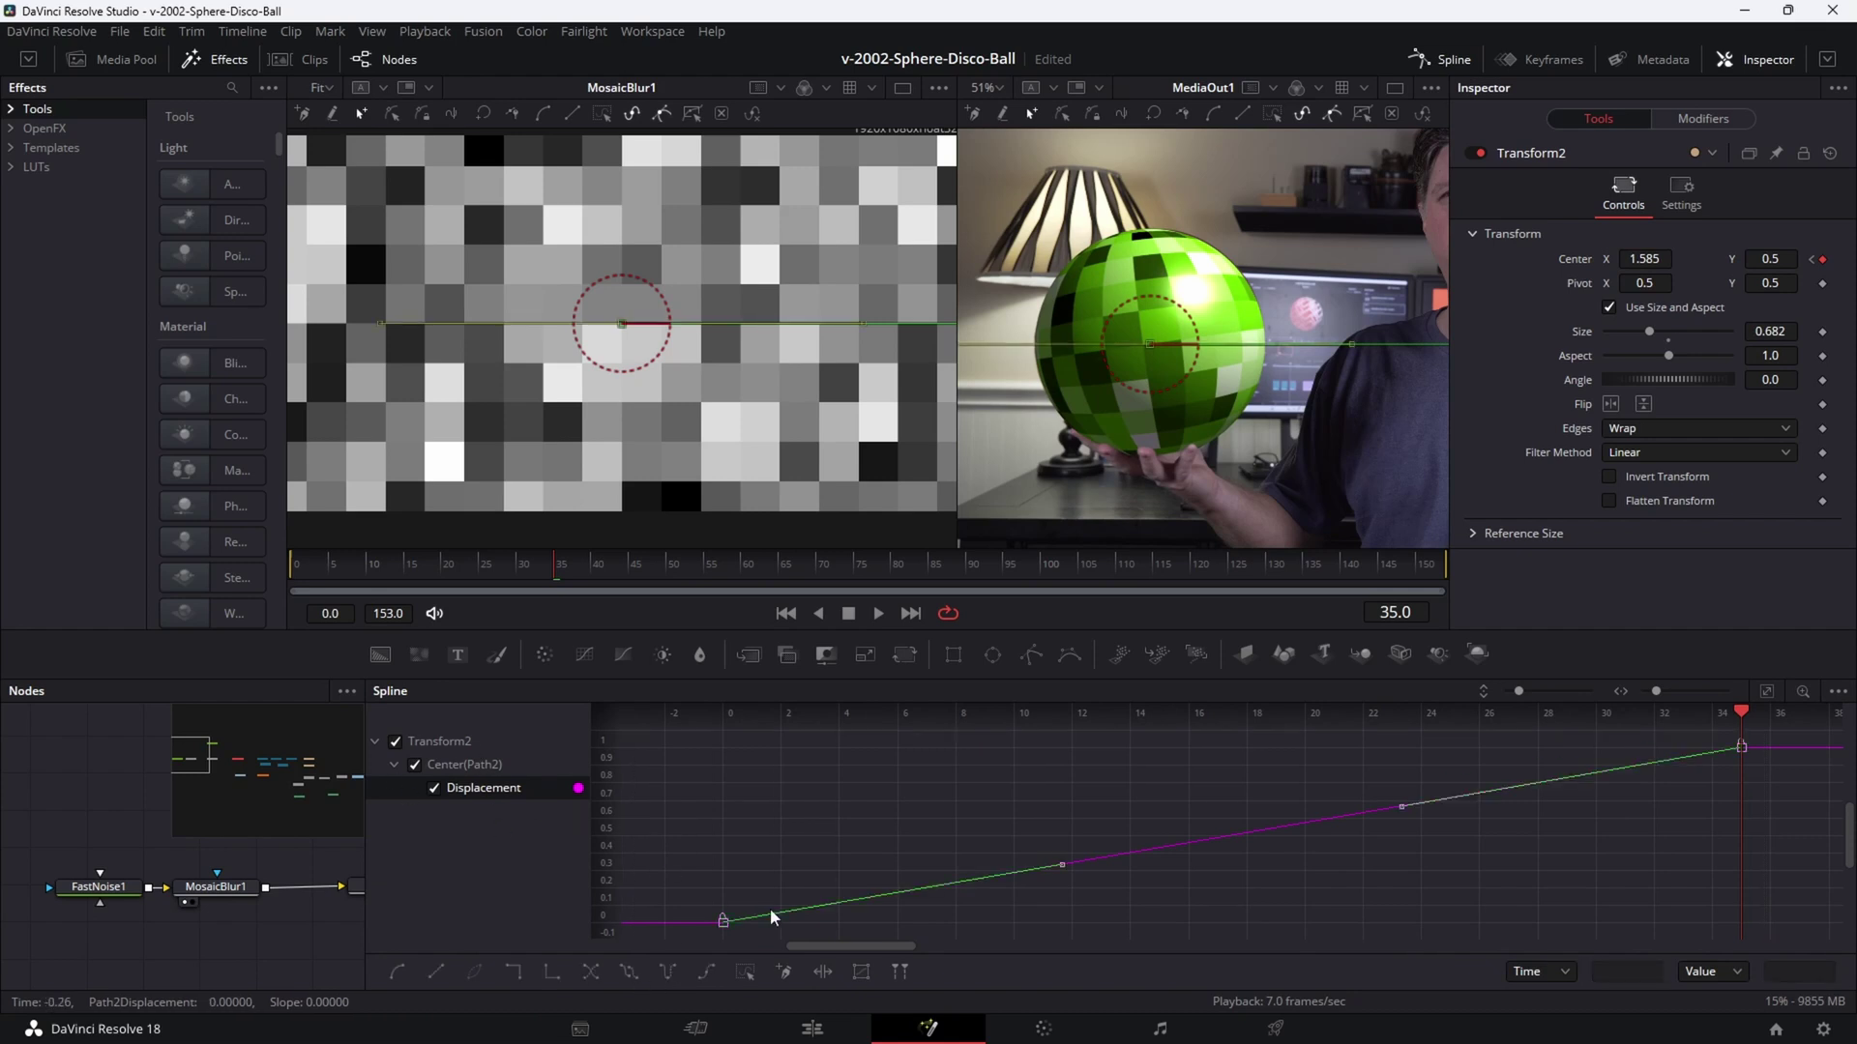
{"action": "left_click", "coordinate": [707, 977]}
{"action": "left_click_drag", "start_coordinate": [1666, 829], "coordinate": [1609, 856]}
{"action": "left_click_drag", "start_coordinate": [365, 851], "coordinate": [1205, 816]}
{"action": "left_click", "coordinate": [292, 566]}
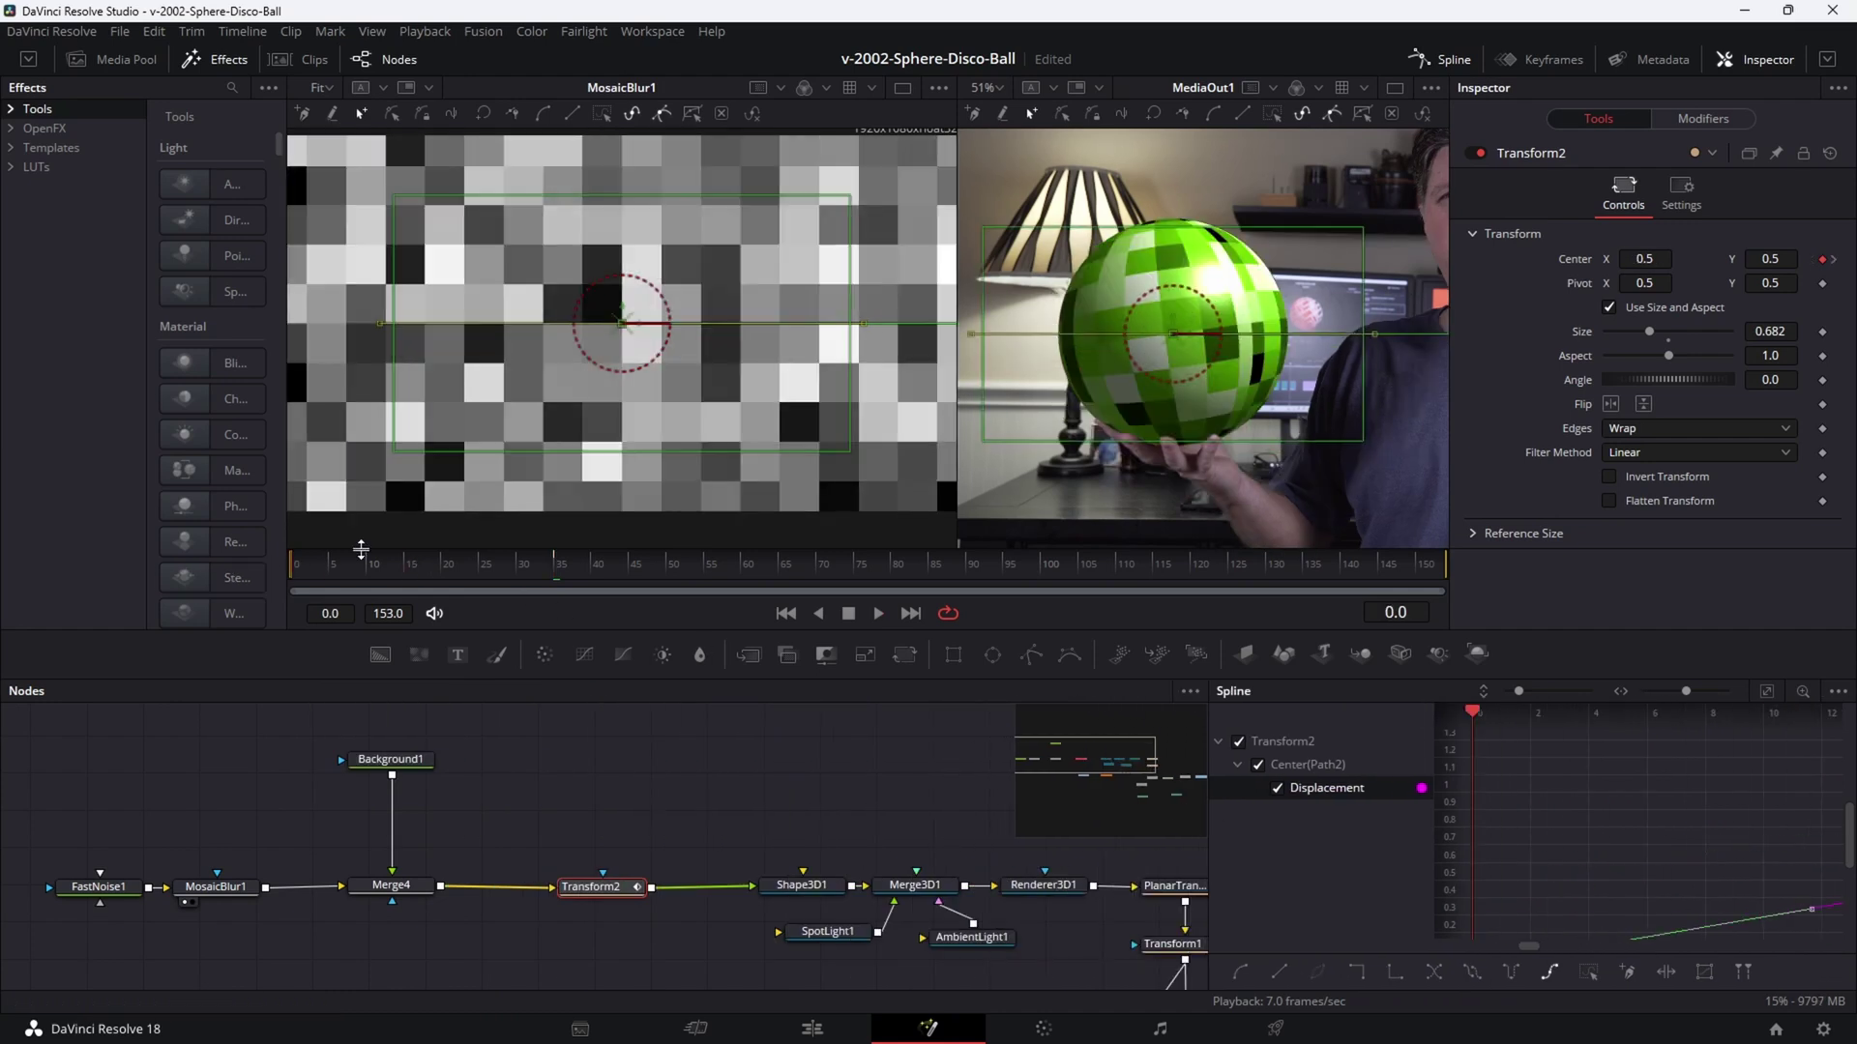
{"action": "key", "text": "space"}
{"action": "left_click_drag", "start_coordinate": [517, 569], "coordinate": [597, 571]}
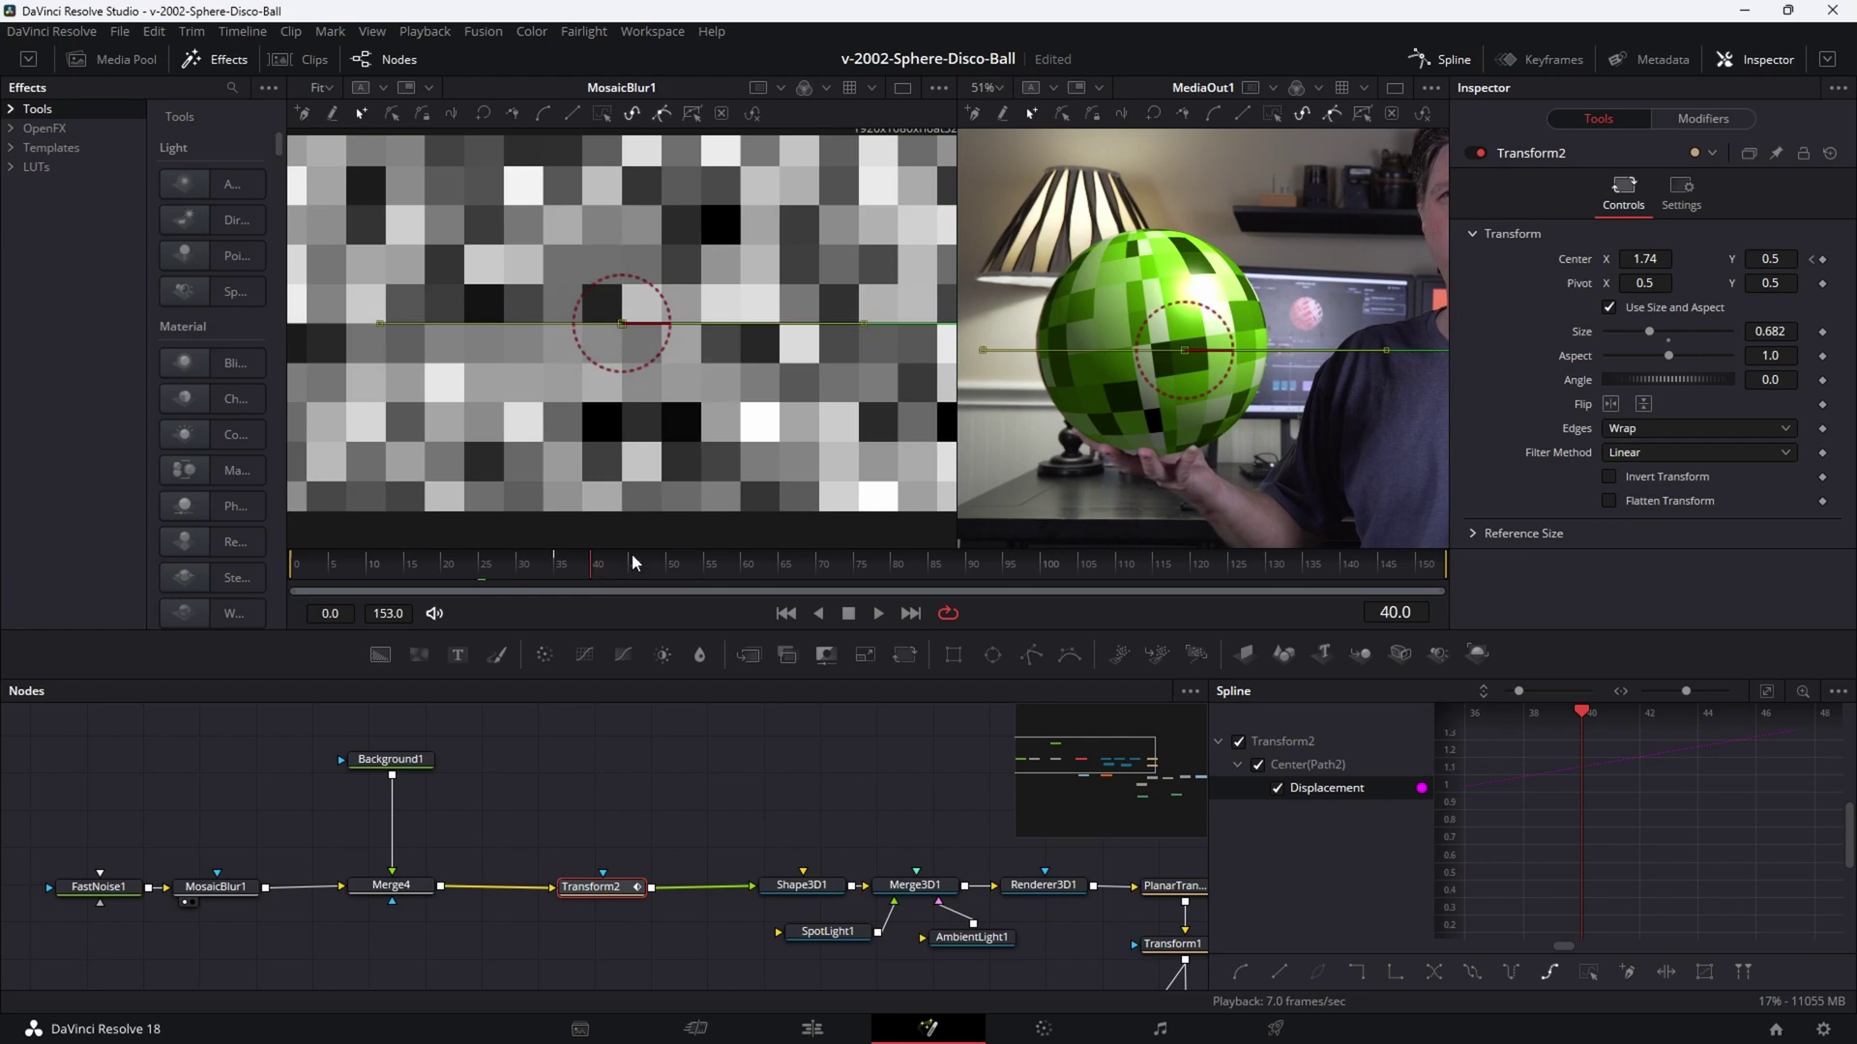
Set MosaicBlur1's Pixel Frequency to 20.0.
{"action": "left_click_drag", "start_coordinate": [101, 887], "coordinate": [86, 886]}
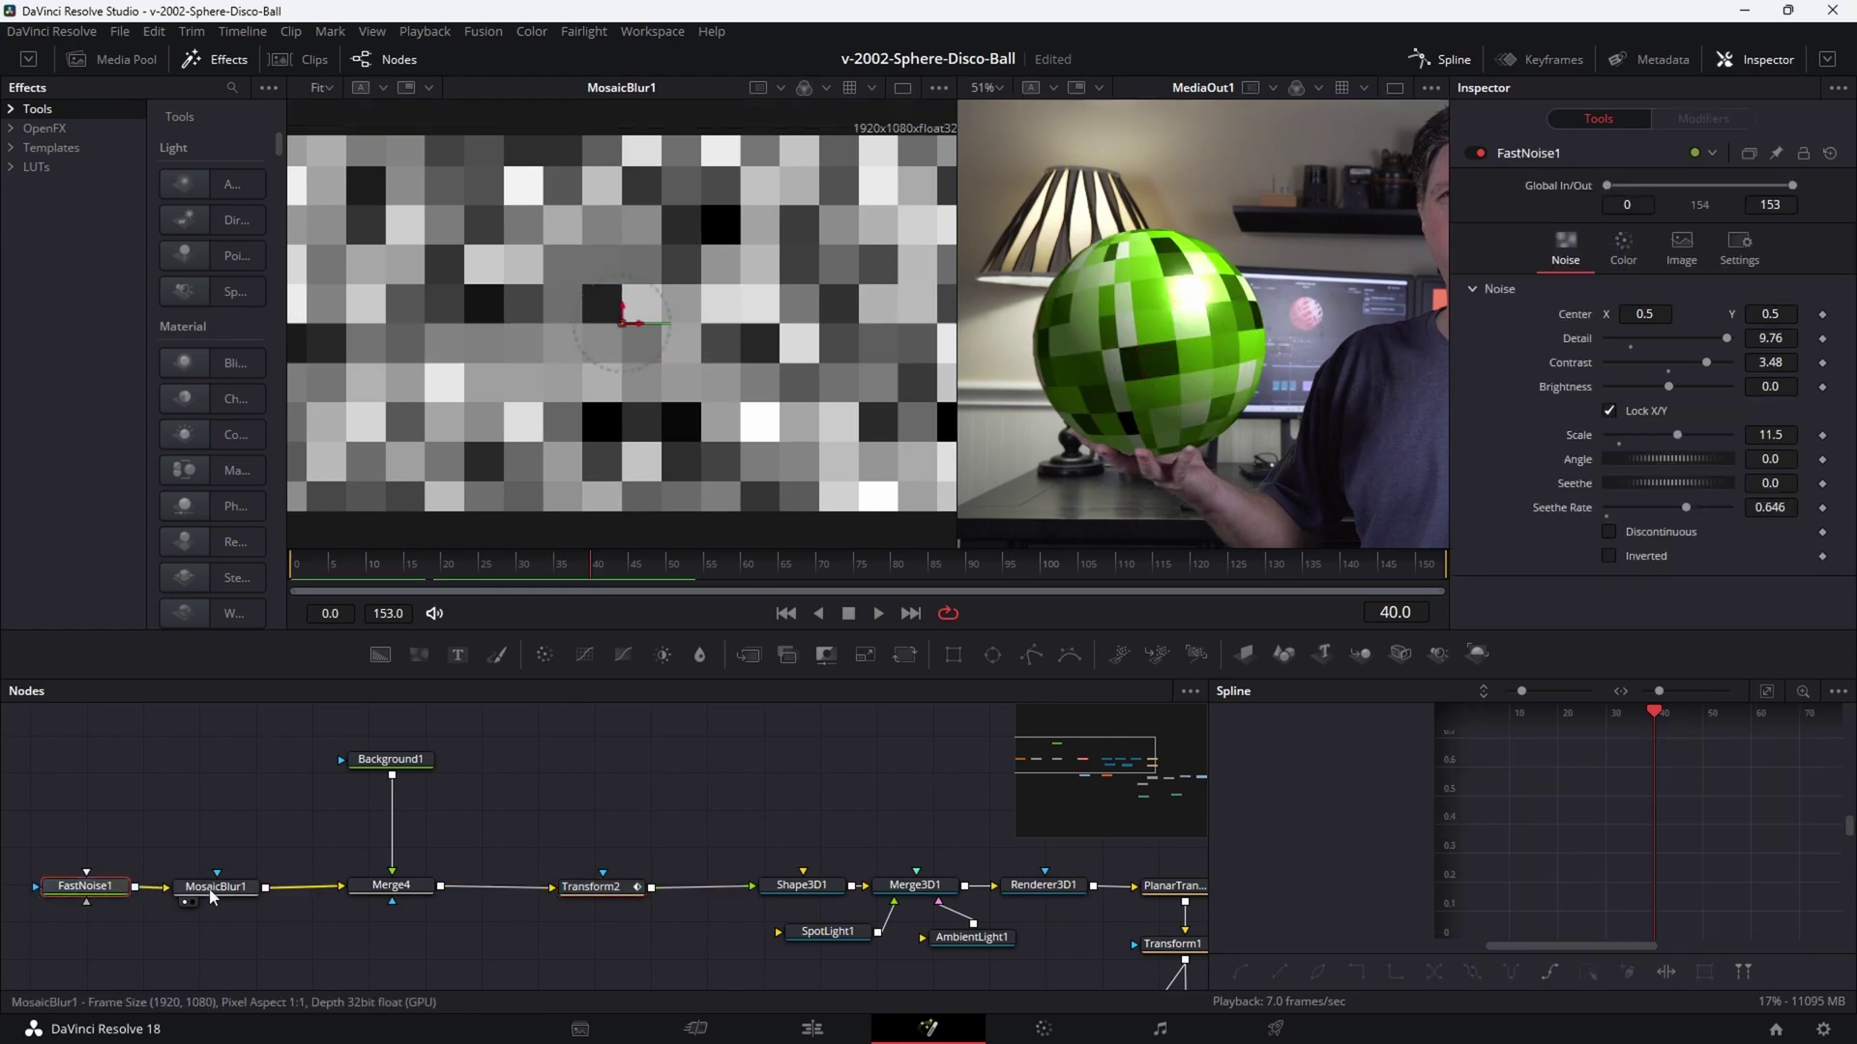
{"action": "left_click", "coordinate": [211, 890]}
{"action": "left_click", "coordinate": [1772, 237]}
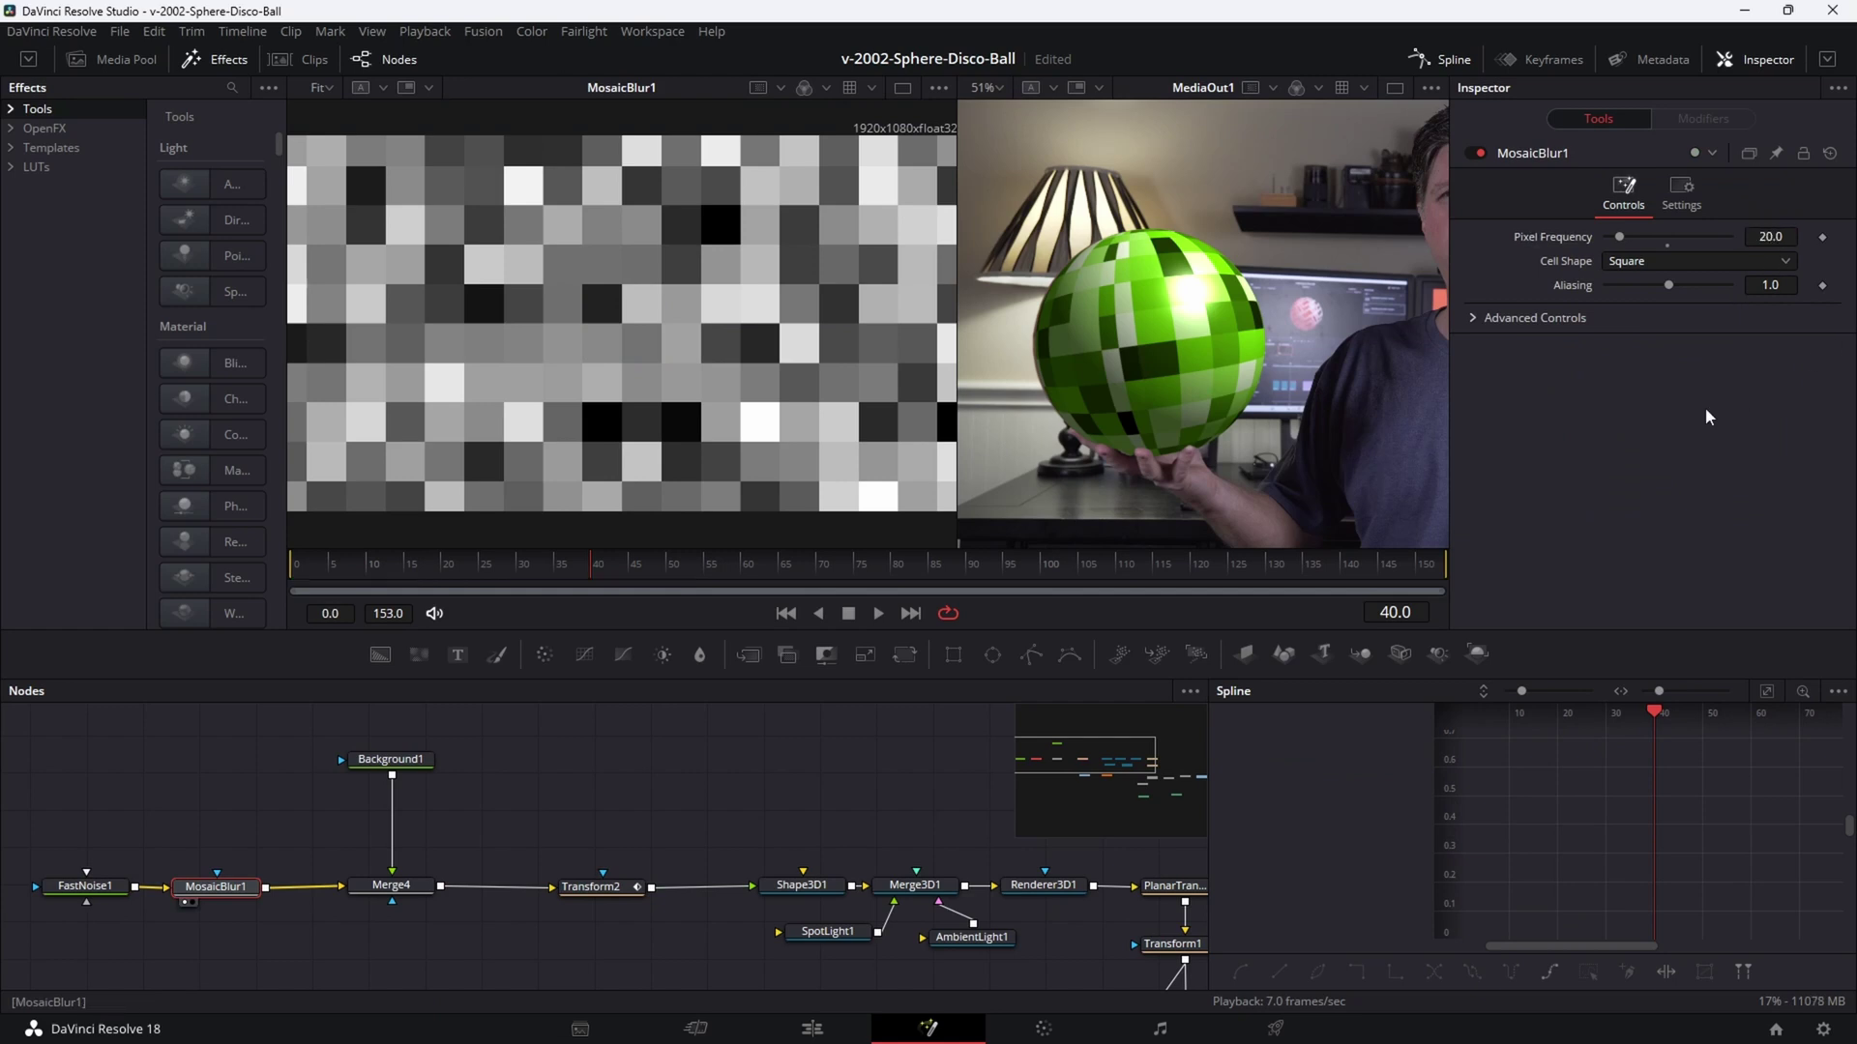
Change Background1's color type to Gradient.
{"action": "key", "text": "Return"}
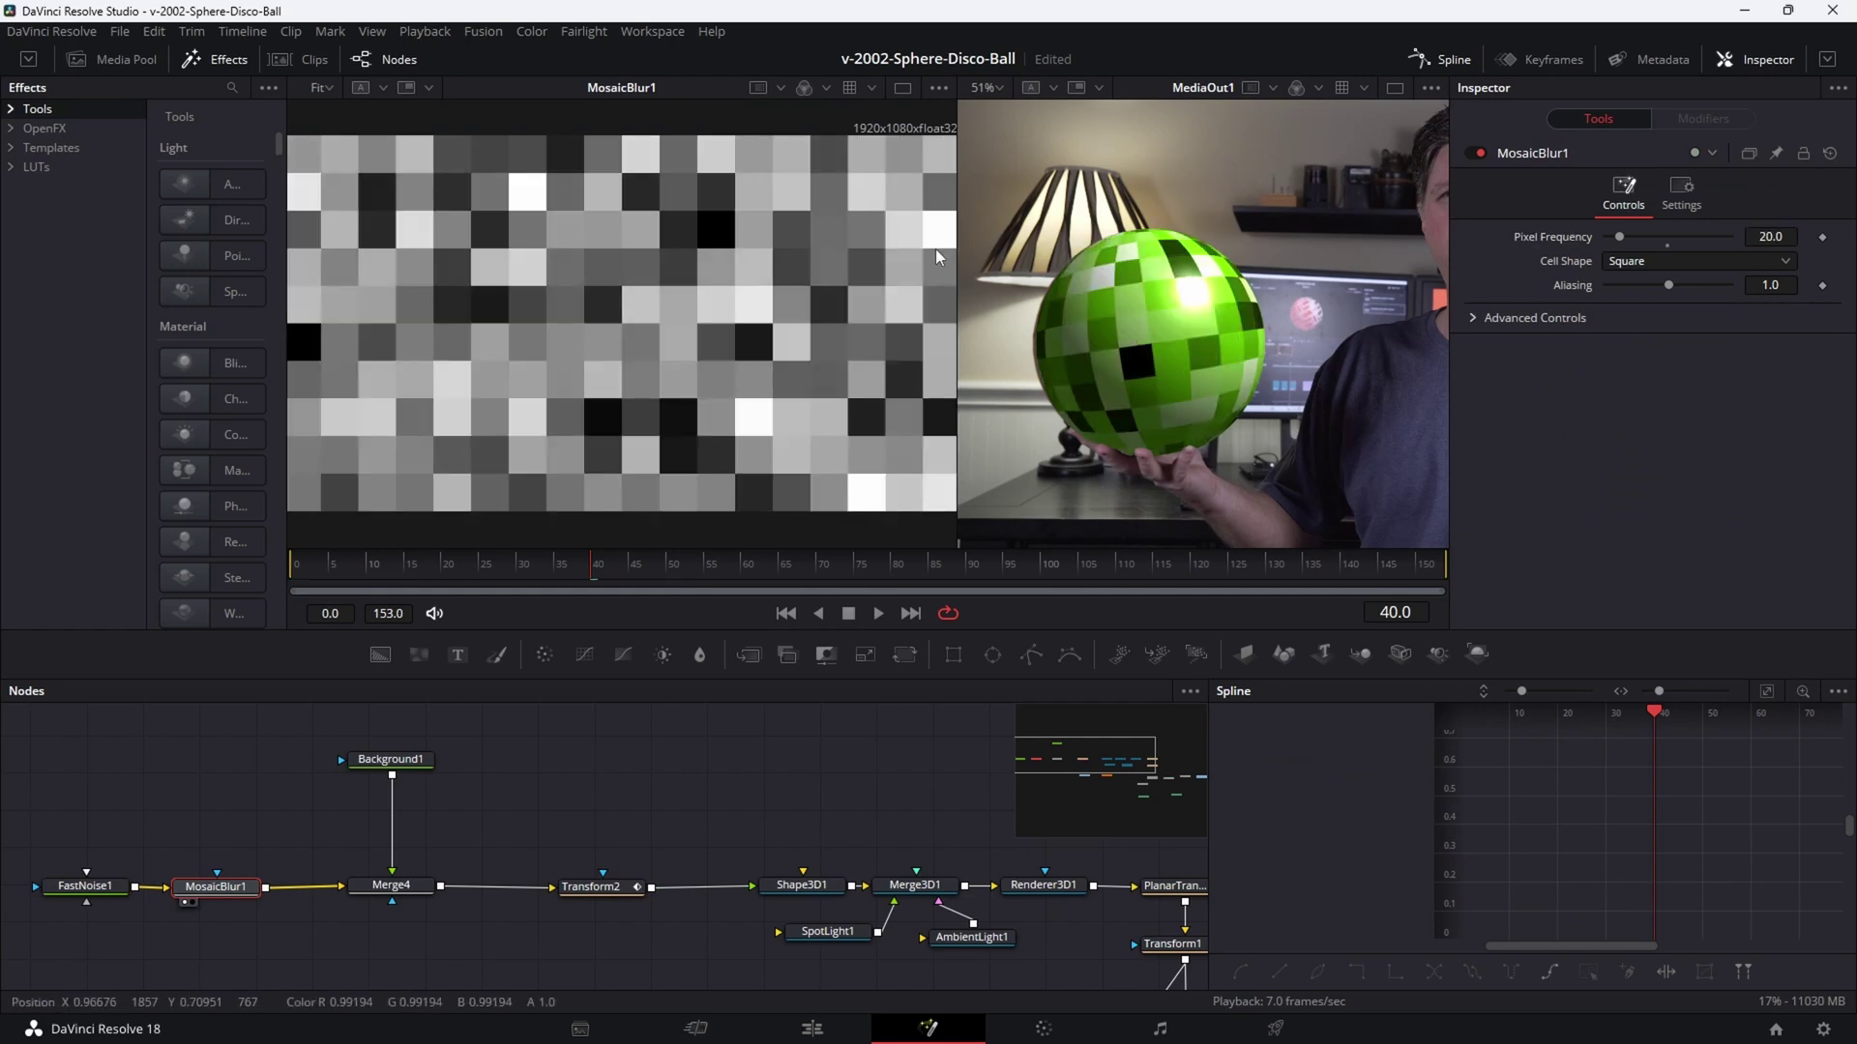
{"action": "left_click_drag", "start_coordinate": [443, 209], "coordinate": [562, 227]}
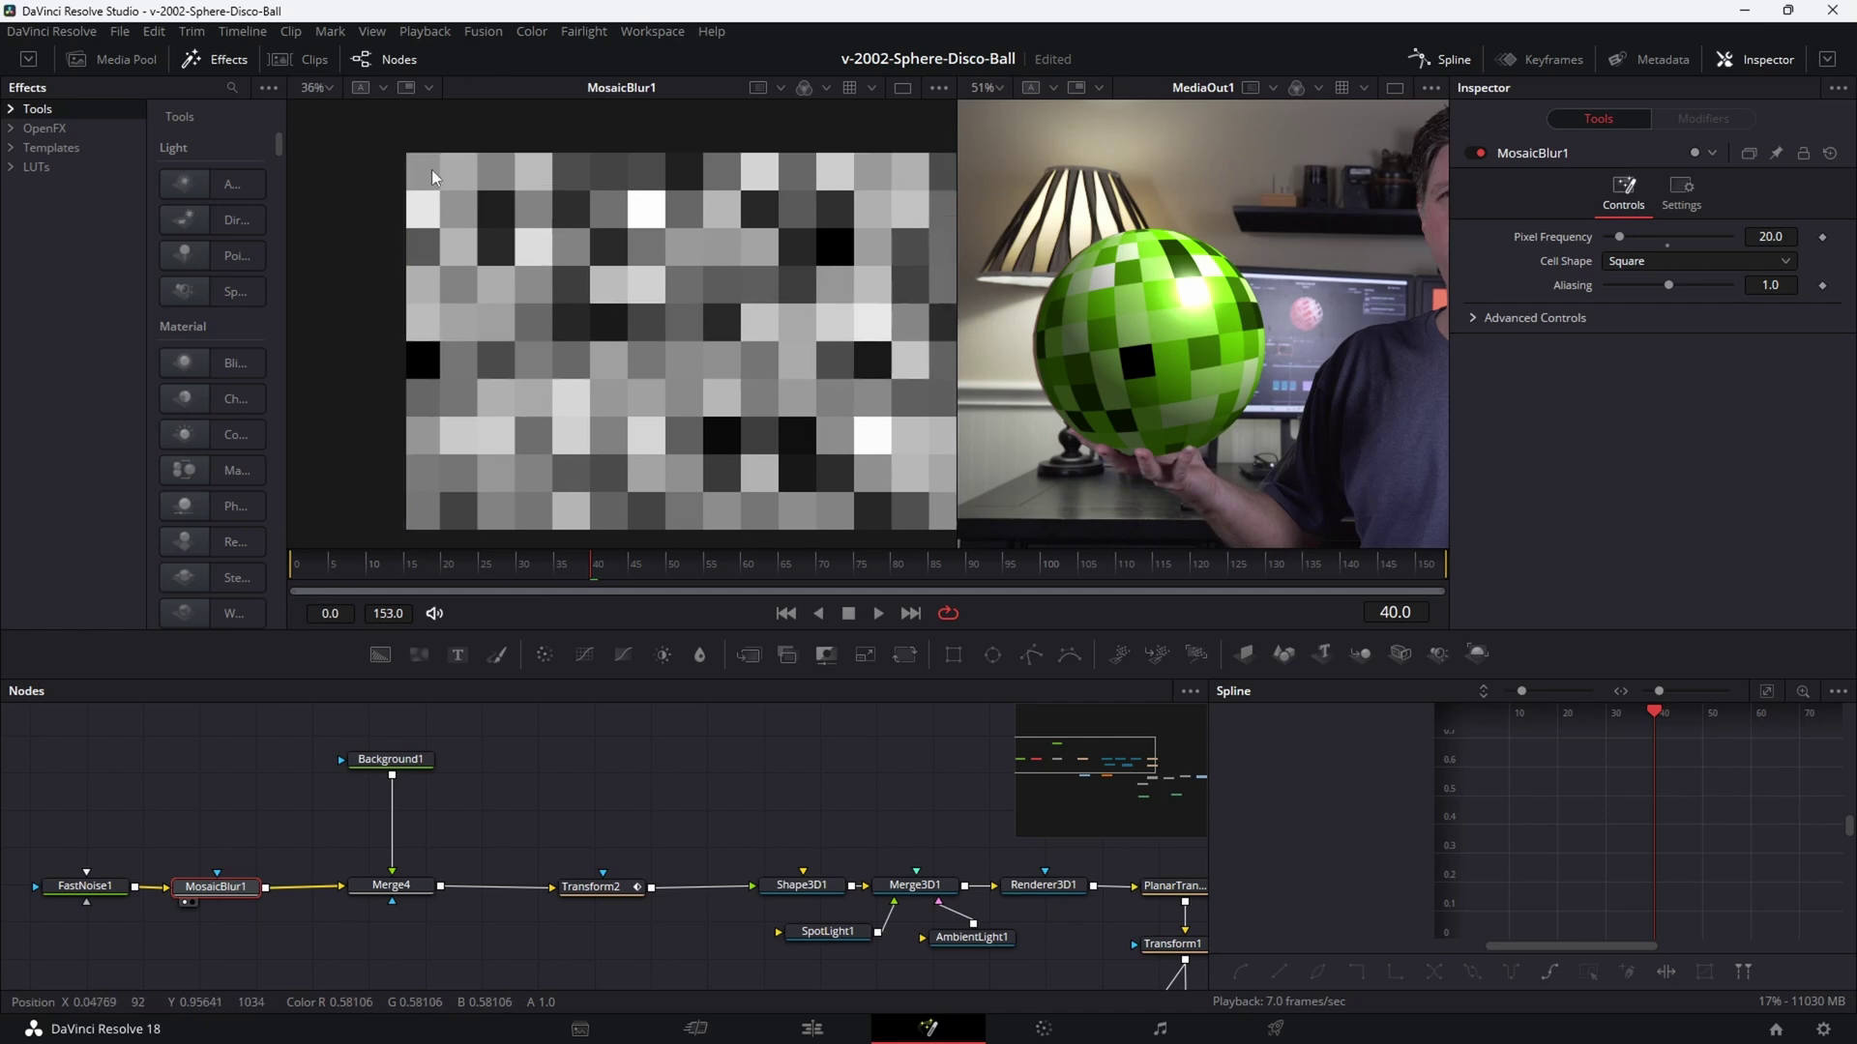
{"action": "left_click_drag", "start_coordinate": [594, 164], "coordinate": [488, 135]}
{"action": "scroll", "coordinate": [1216, 329], "scroll_direction": "down", "scroll_amount": 1}
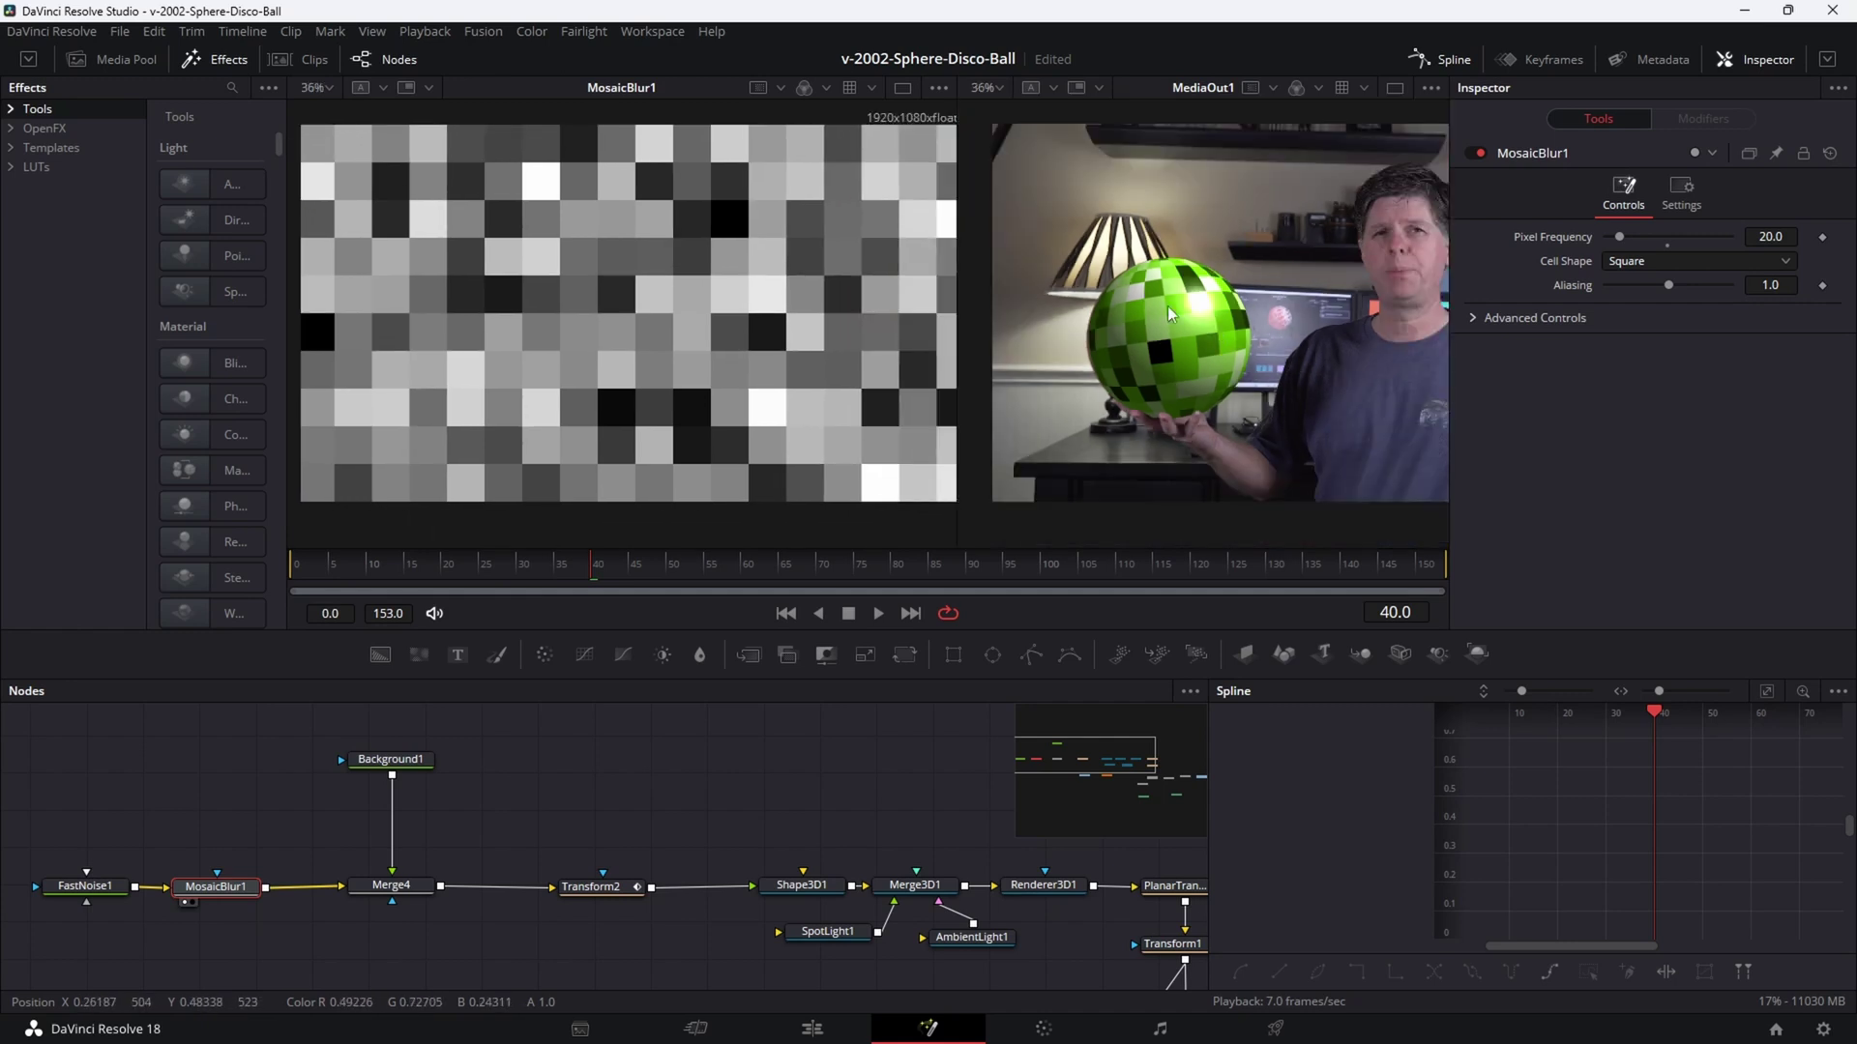
{"action": "scroll", "coordinate": [1175, 351], "scroll_direction": "up", "scroll_amount": 1}
{"action": "left_click_drag", "start_coordinate": [657, 775], "coordinate": [699, 786]}
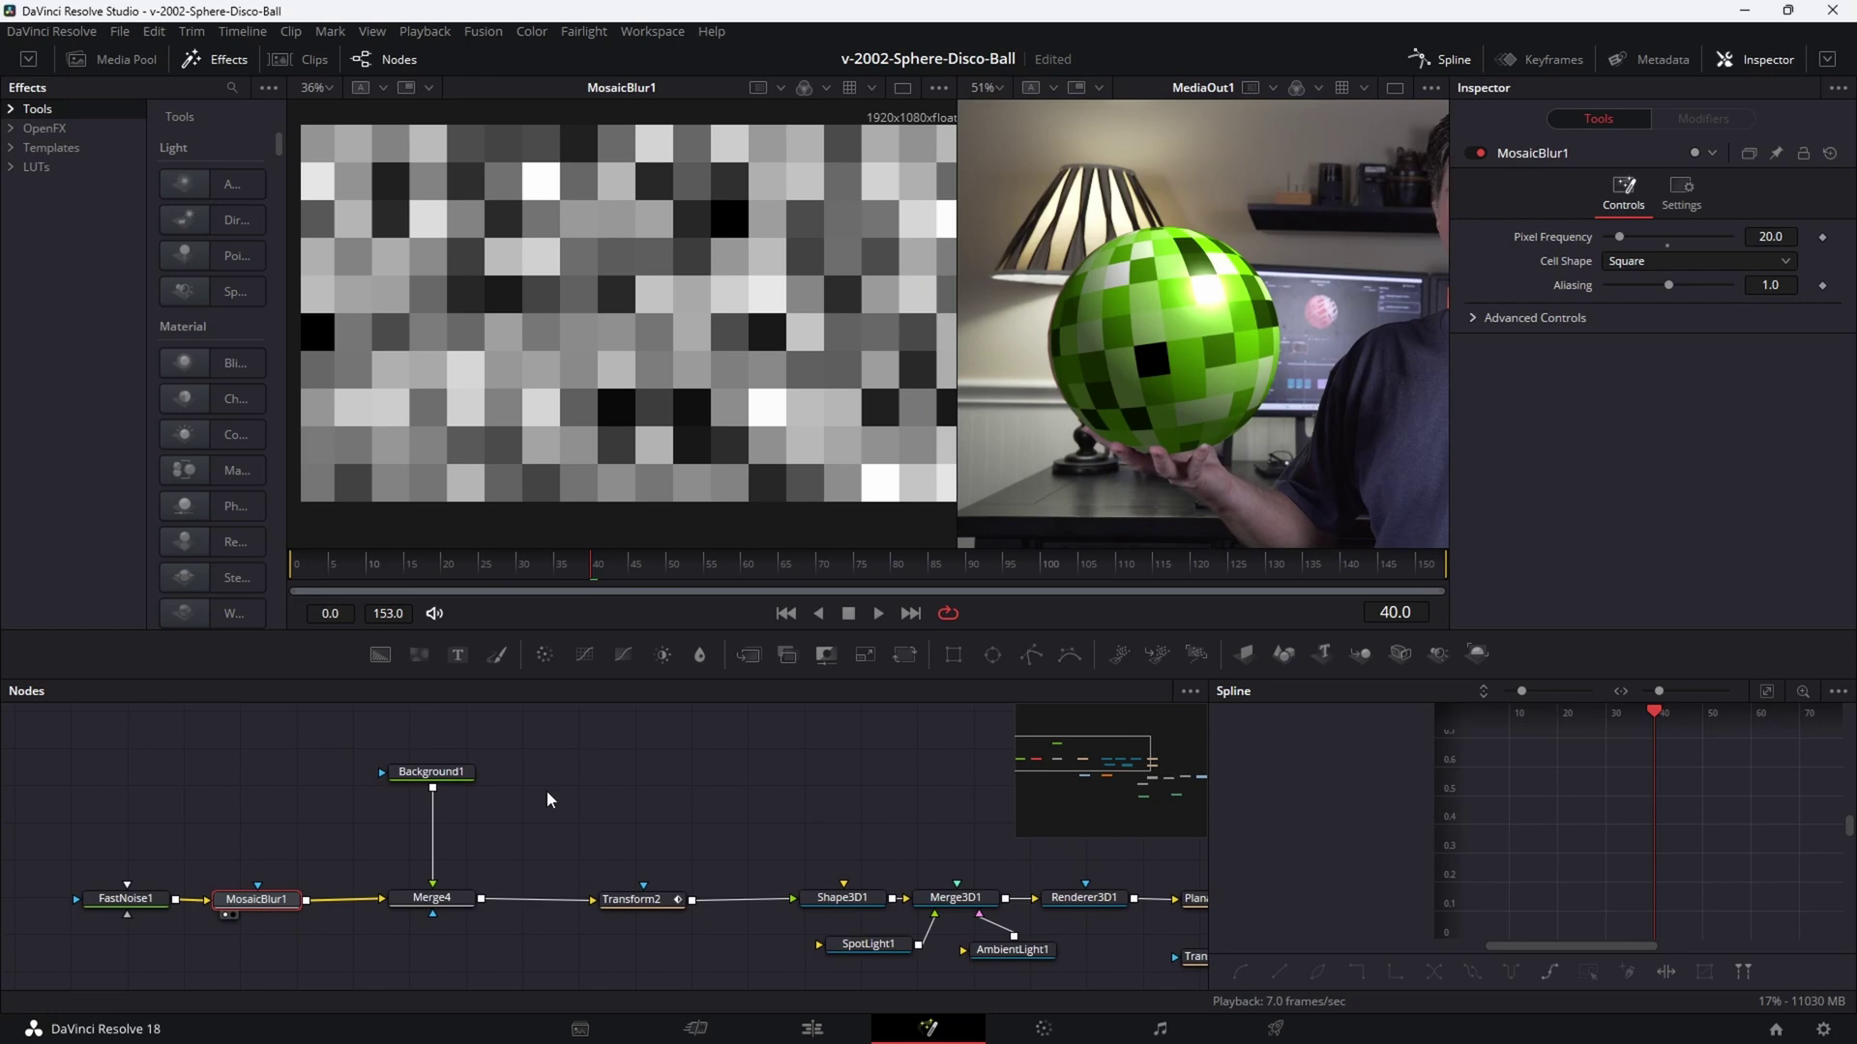
{"action": "left_click", "coordinate": [451, 777]}
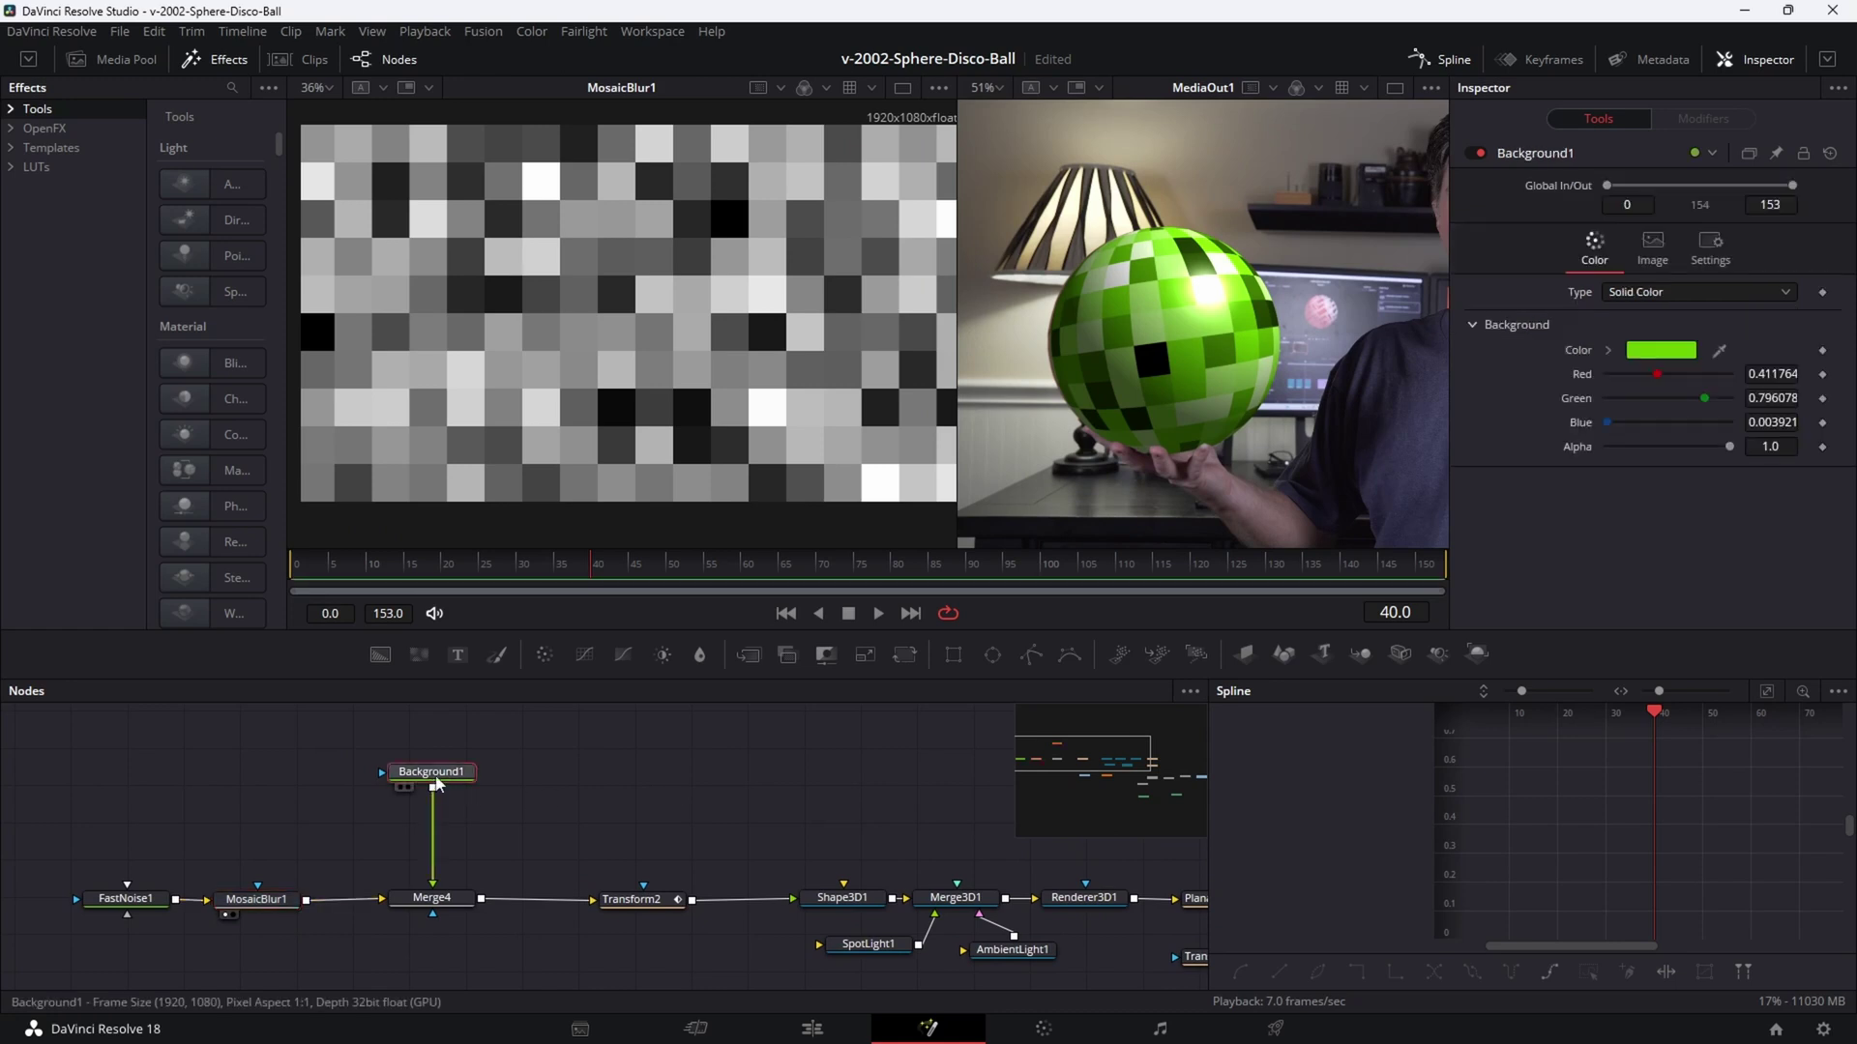
{"action": "left_click", "coordinate": [1649, 293]}
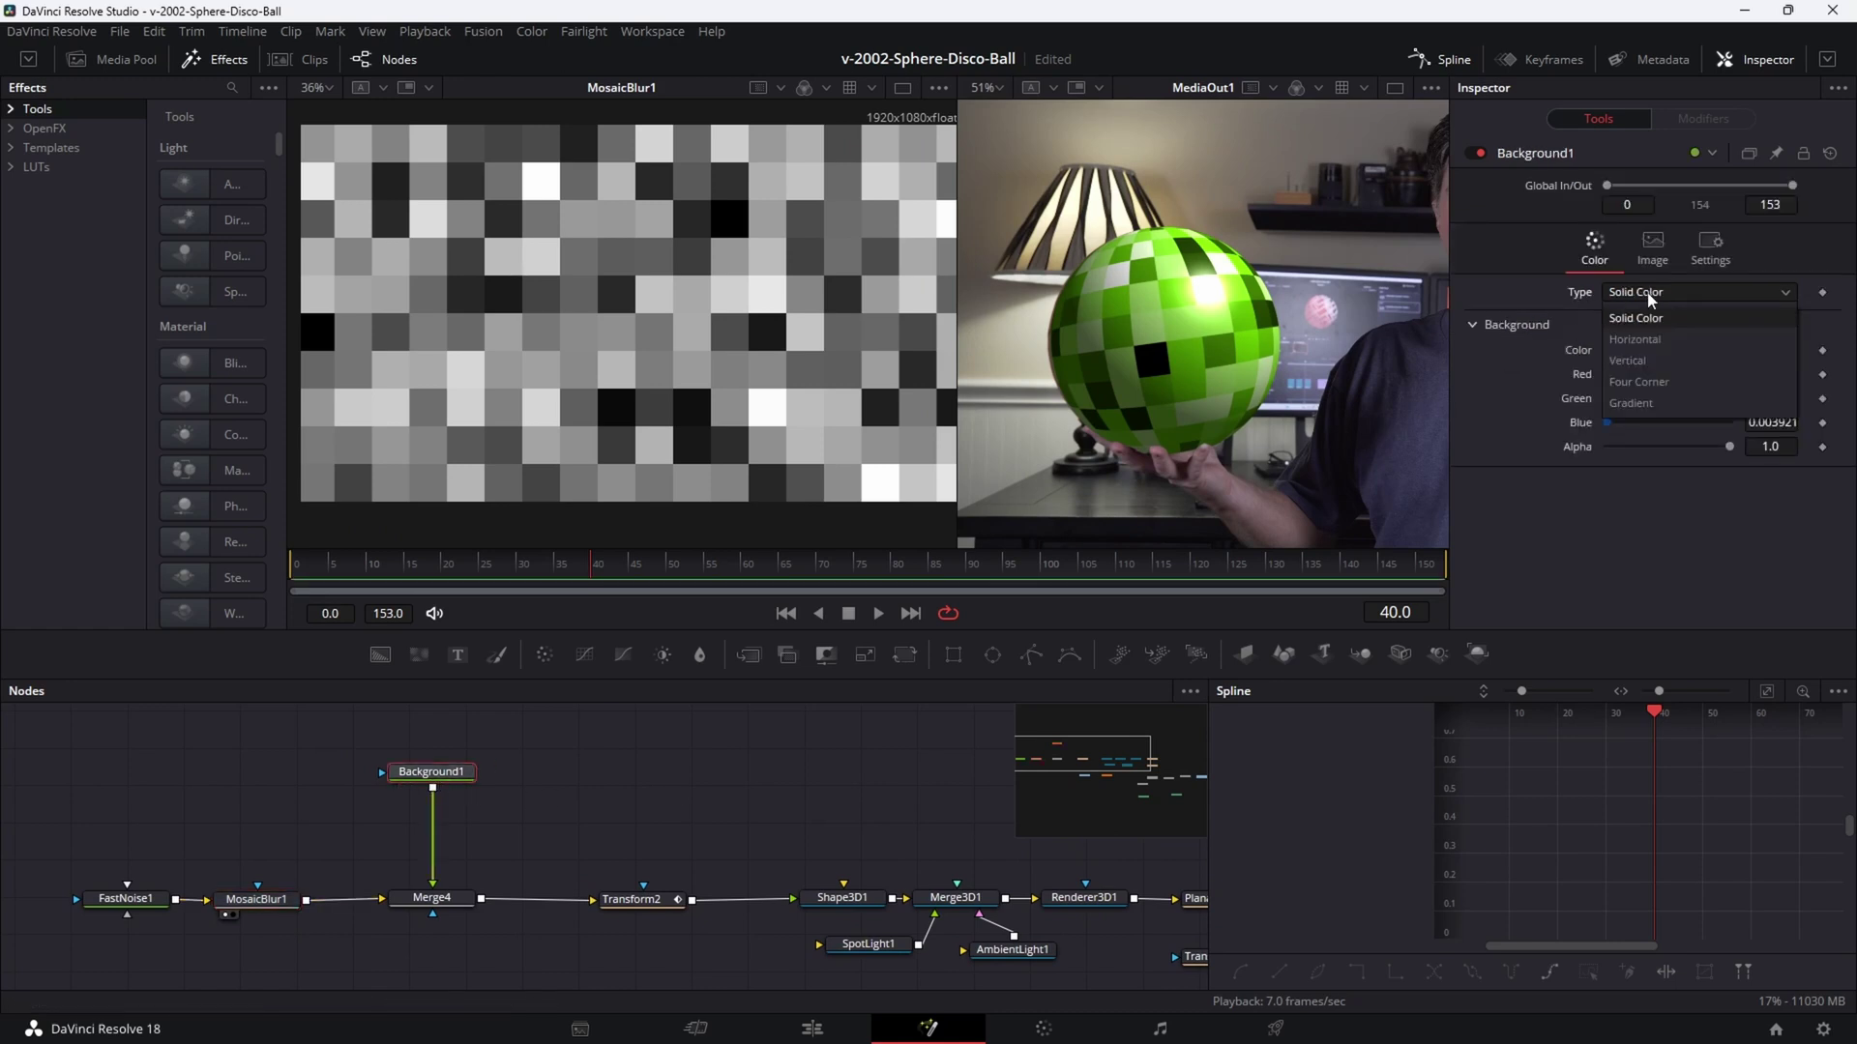
{"action": "left_click", "coordinate": [1657, 403]}
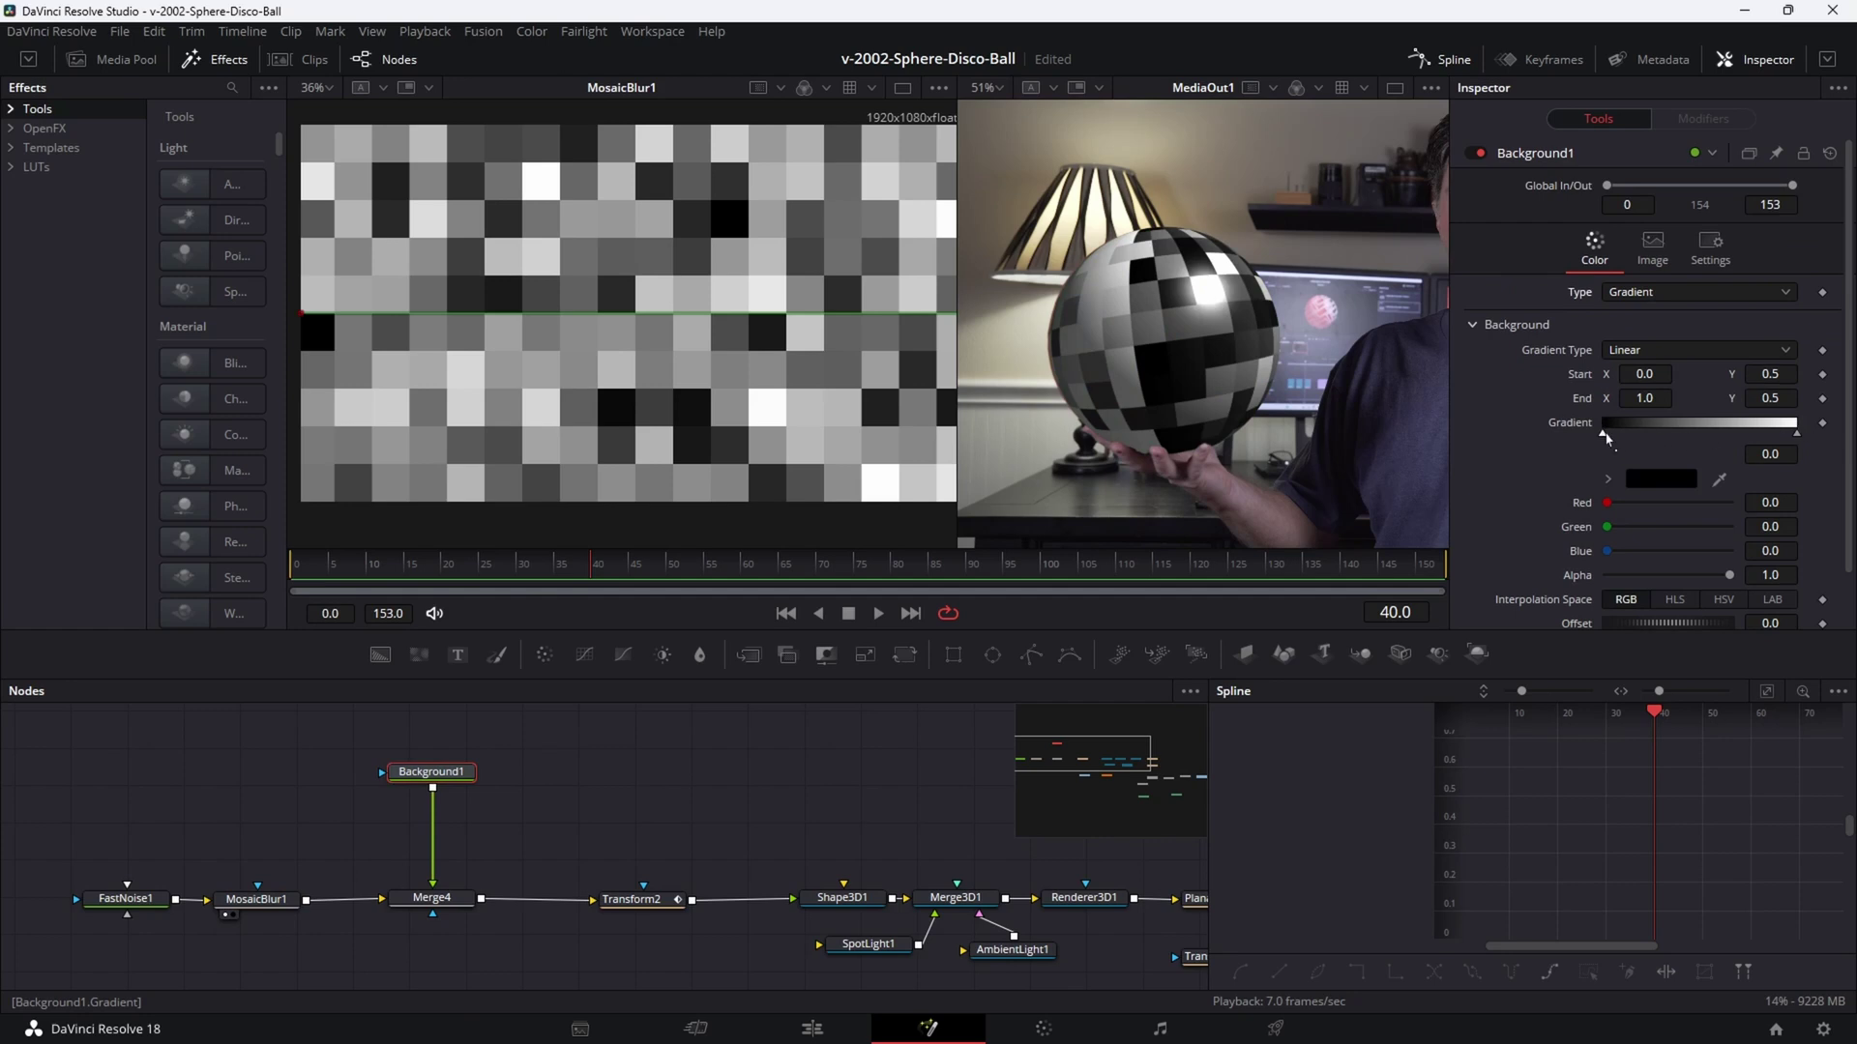
Color the start stop of Background1's gradient bright red, with Red 1.0, Green 0.0 and Blue about 0.016.
{"action": "left_click", "coordinate": [1644, 479]}
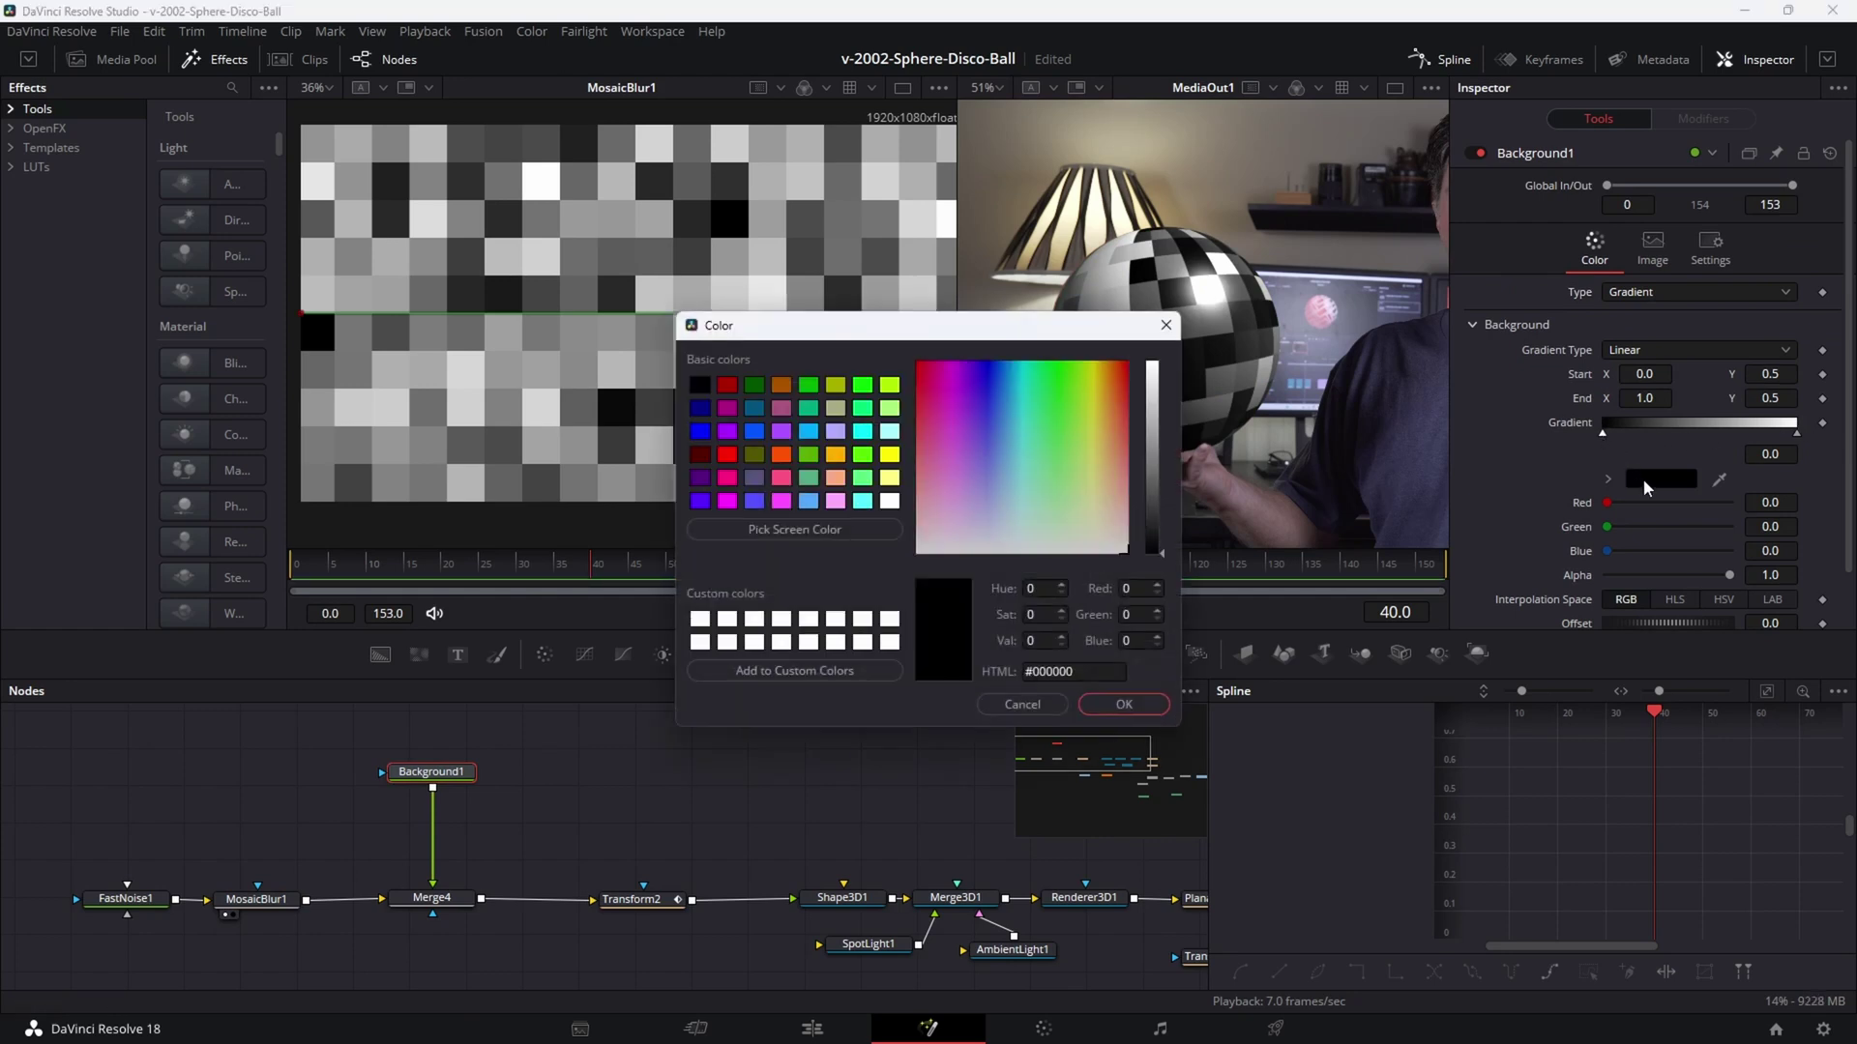
{"action": "left_click", "coordinate": [953, 377]}
{"action": "left_click_drag", "start_coordinate": [953, 377], "coordinate": [851, 363]}
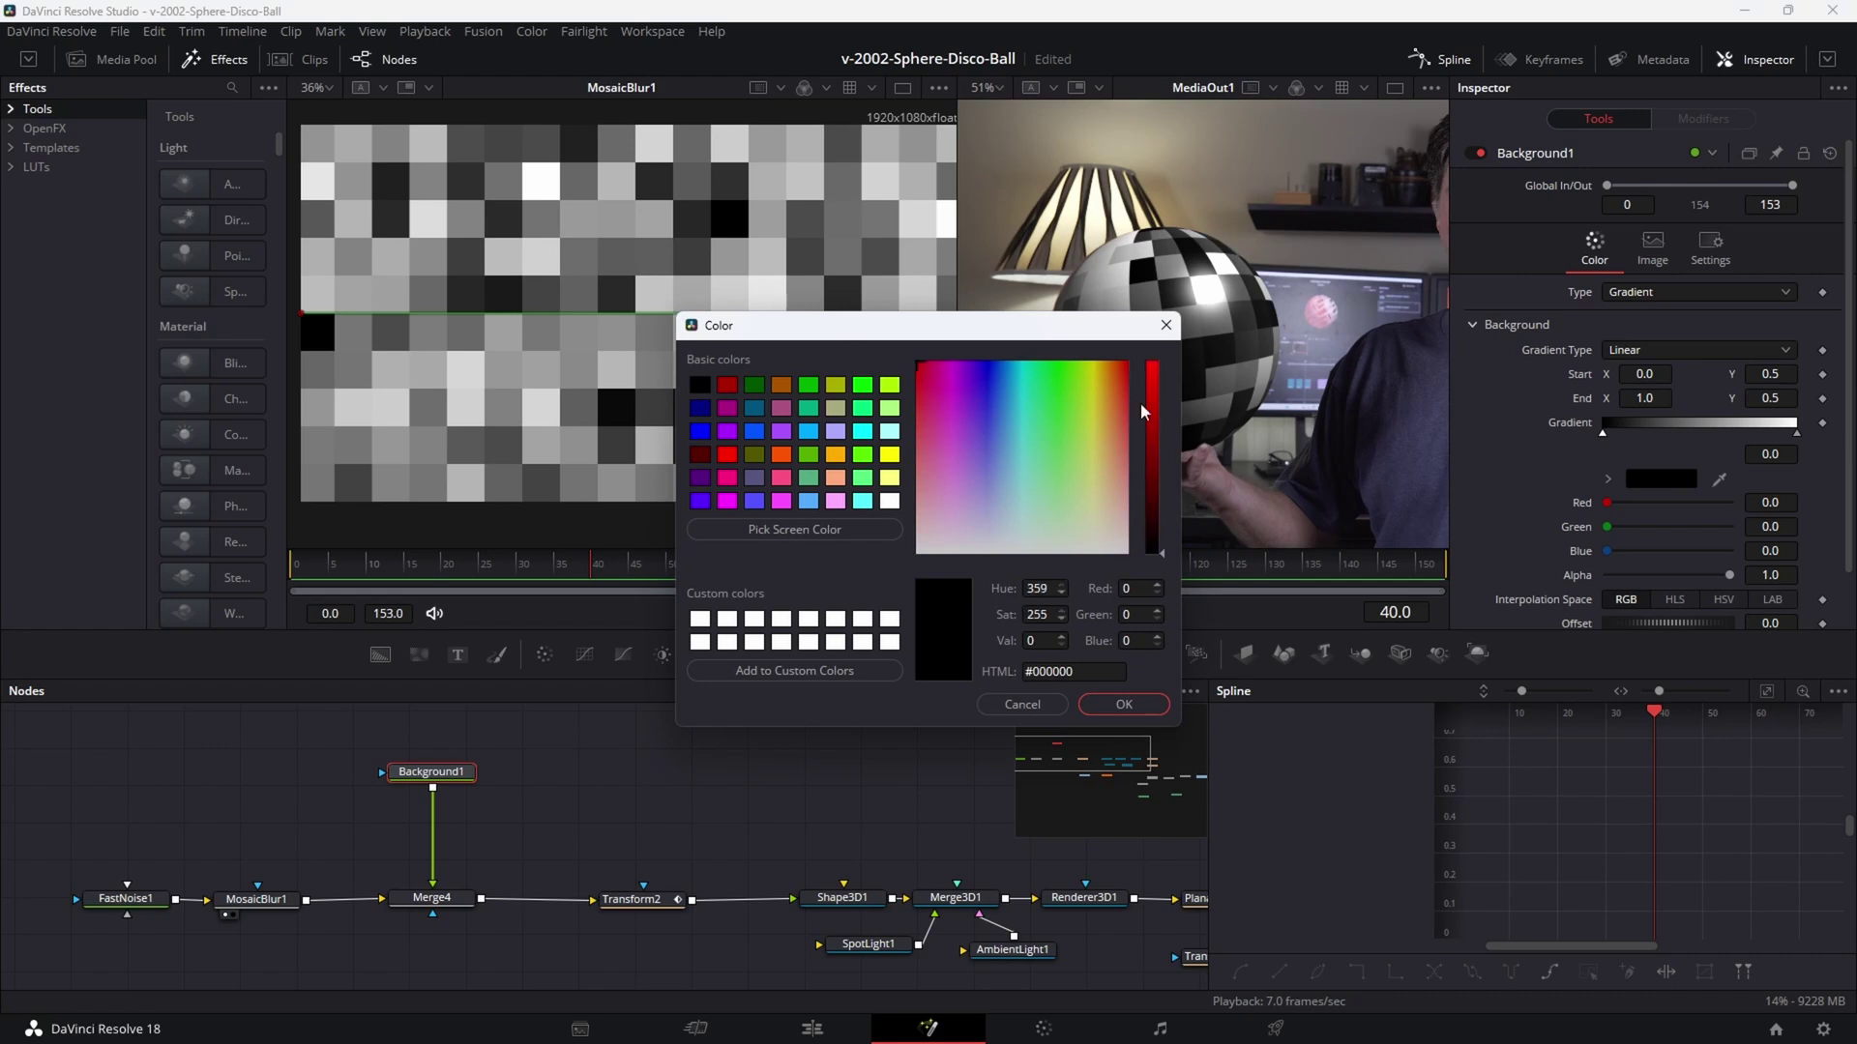
{"action": "left_click_drag", "start_coordinate": [1153, 411], "coordinate": [1153, 359]}
{"action": "left_click", "coordinate": [1120, 704]}
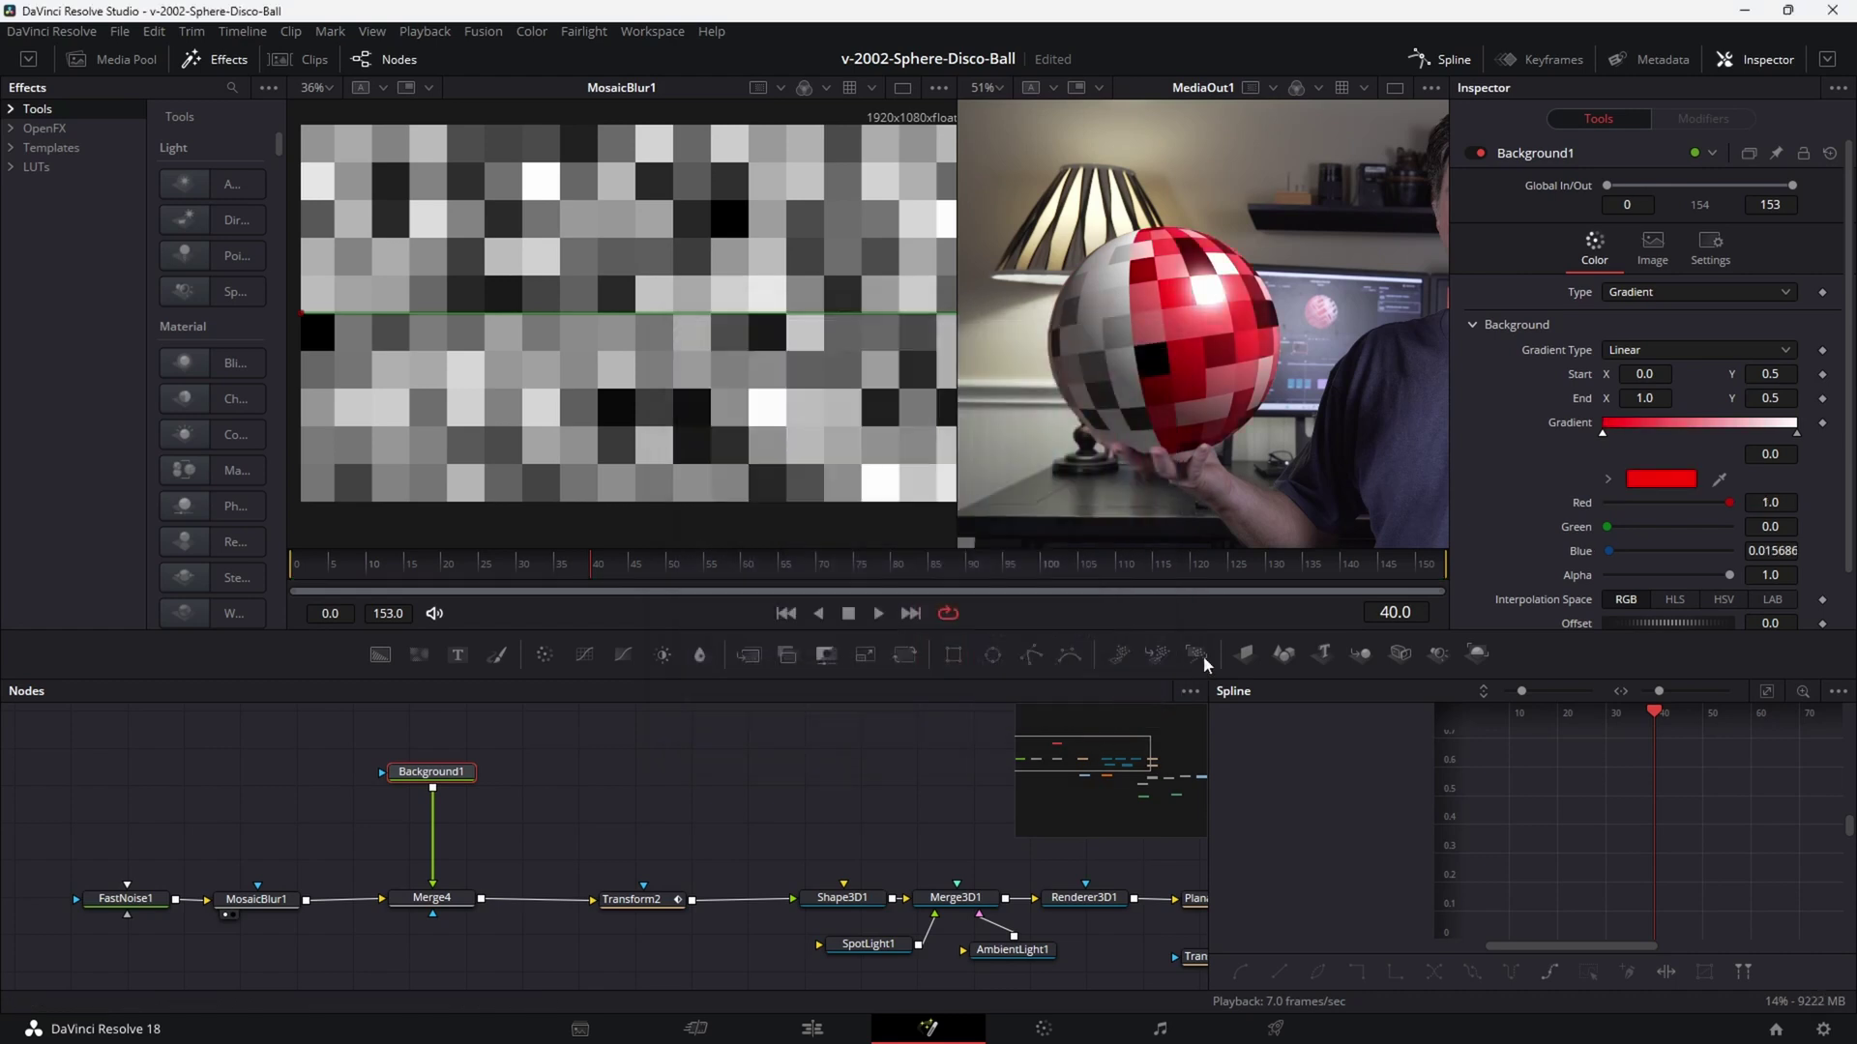
Add a gradient stop at about 0.164 and color it magenta, with Red 1.0, Green about 0.031 and Blue about 0.953.
{"action": "left_click", "coordinate": [1635, 433]}
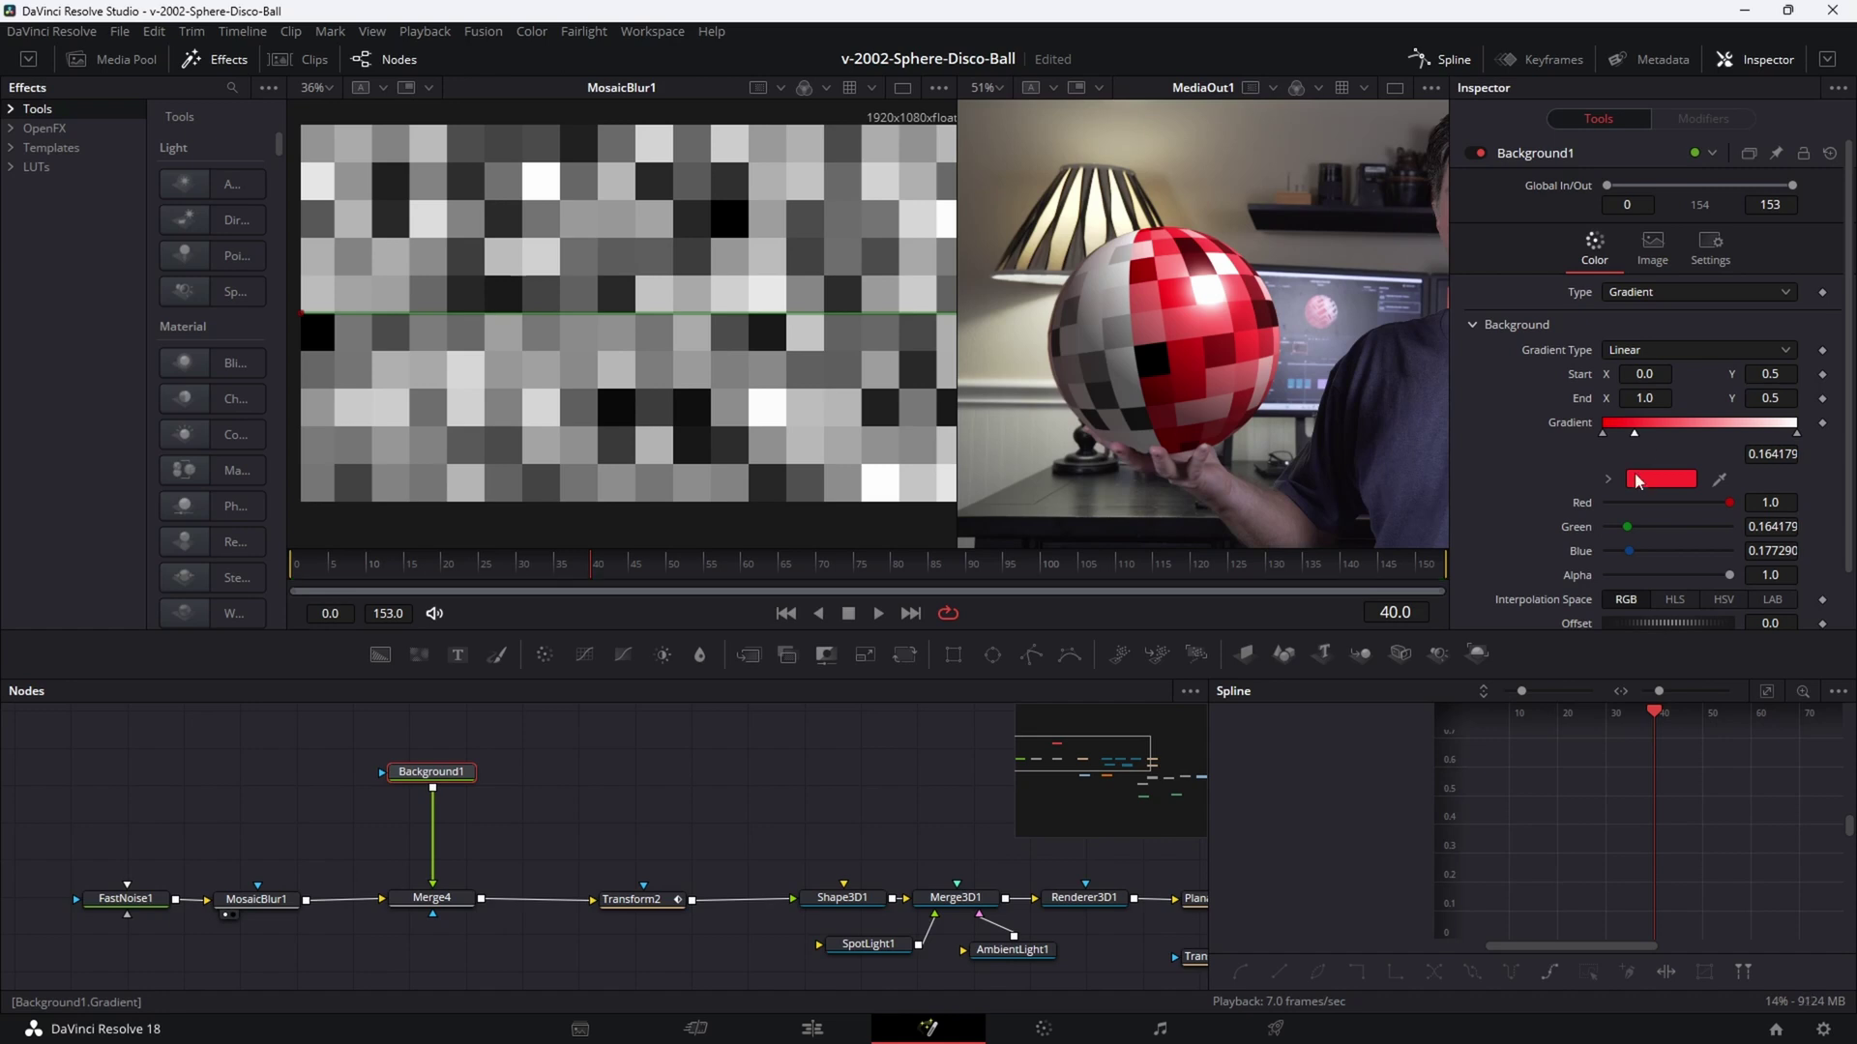
{"action": "left_click", "coordinate": [1621, 478]}
{"action": "left_click", "coordinate": [949, 369]}
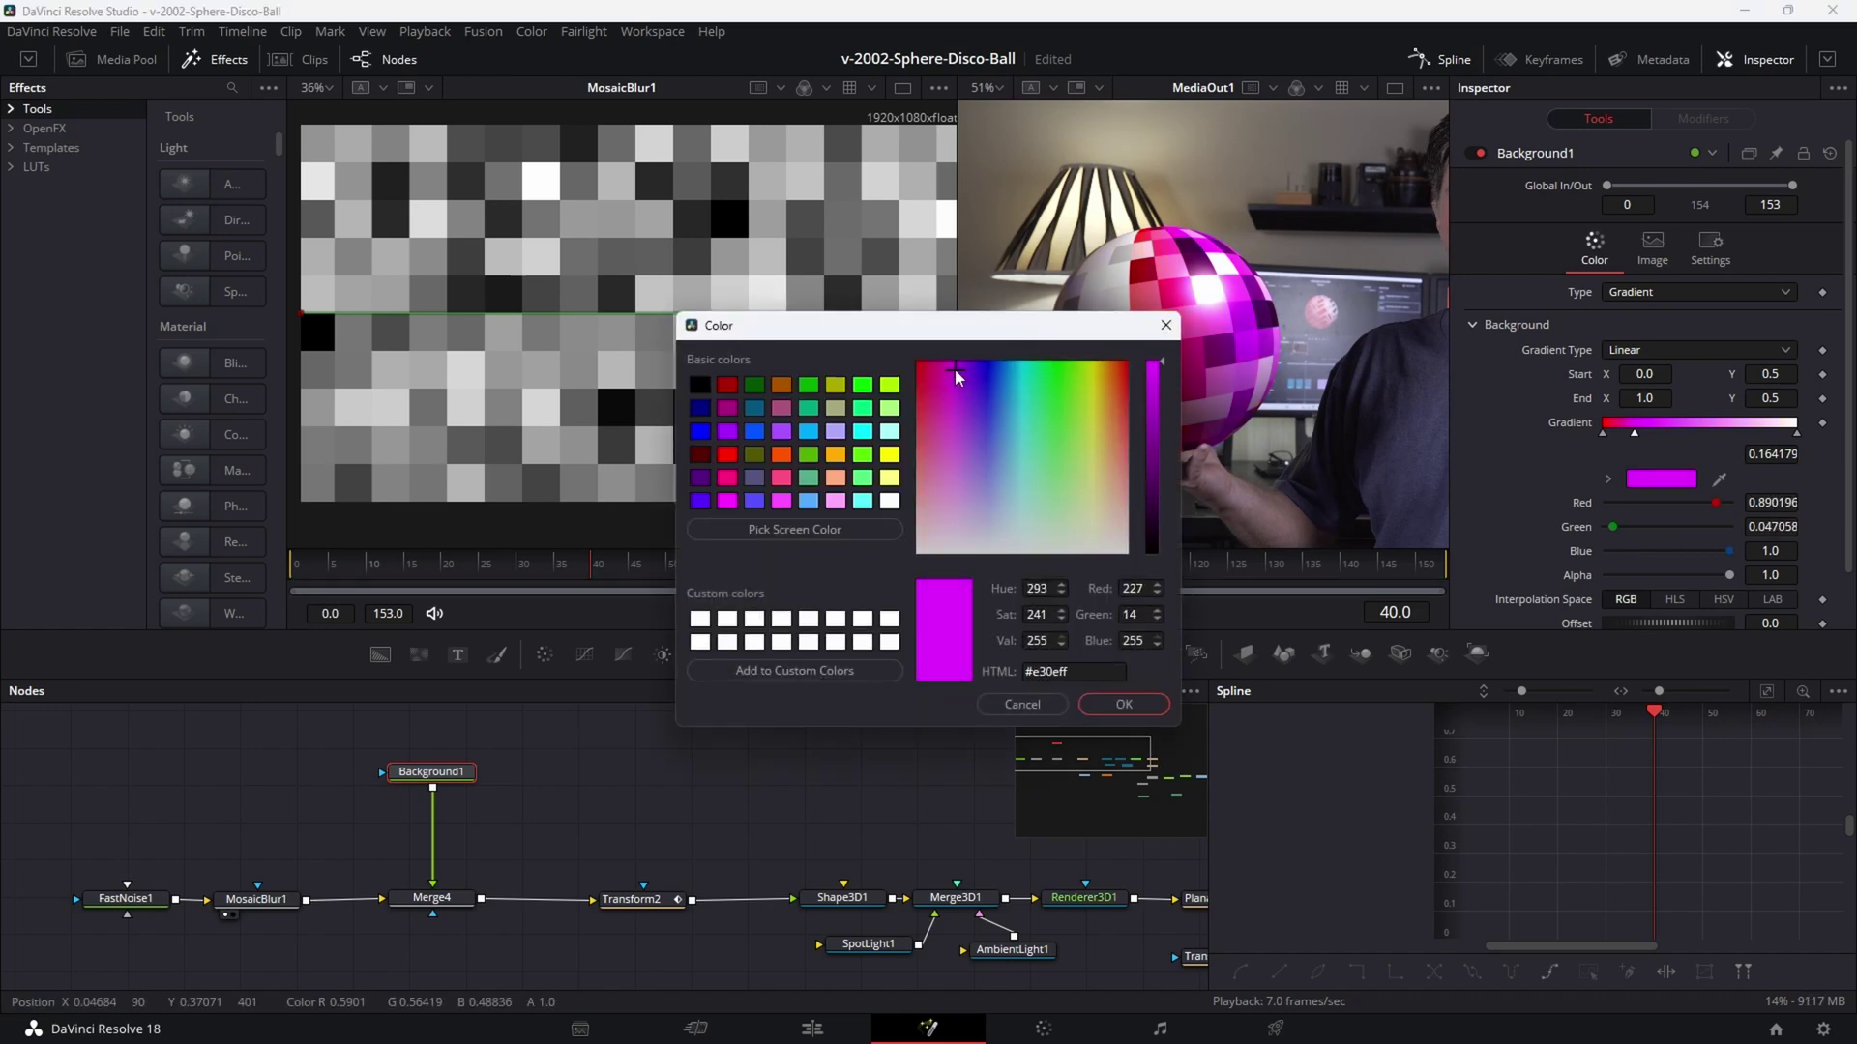
{"action": "left_click", "coordinate": [1124, 704]}
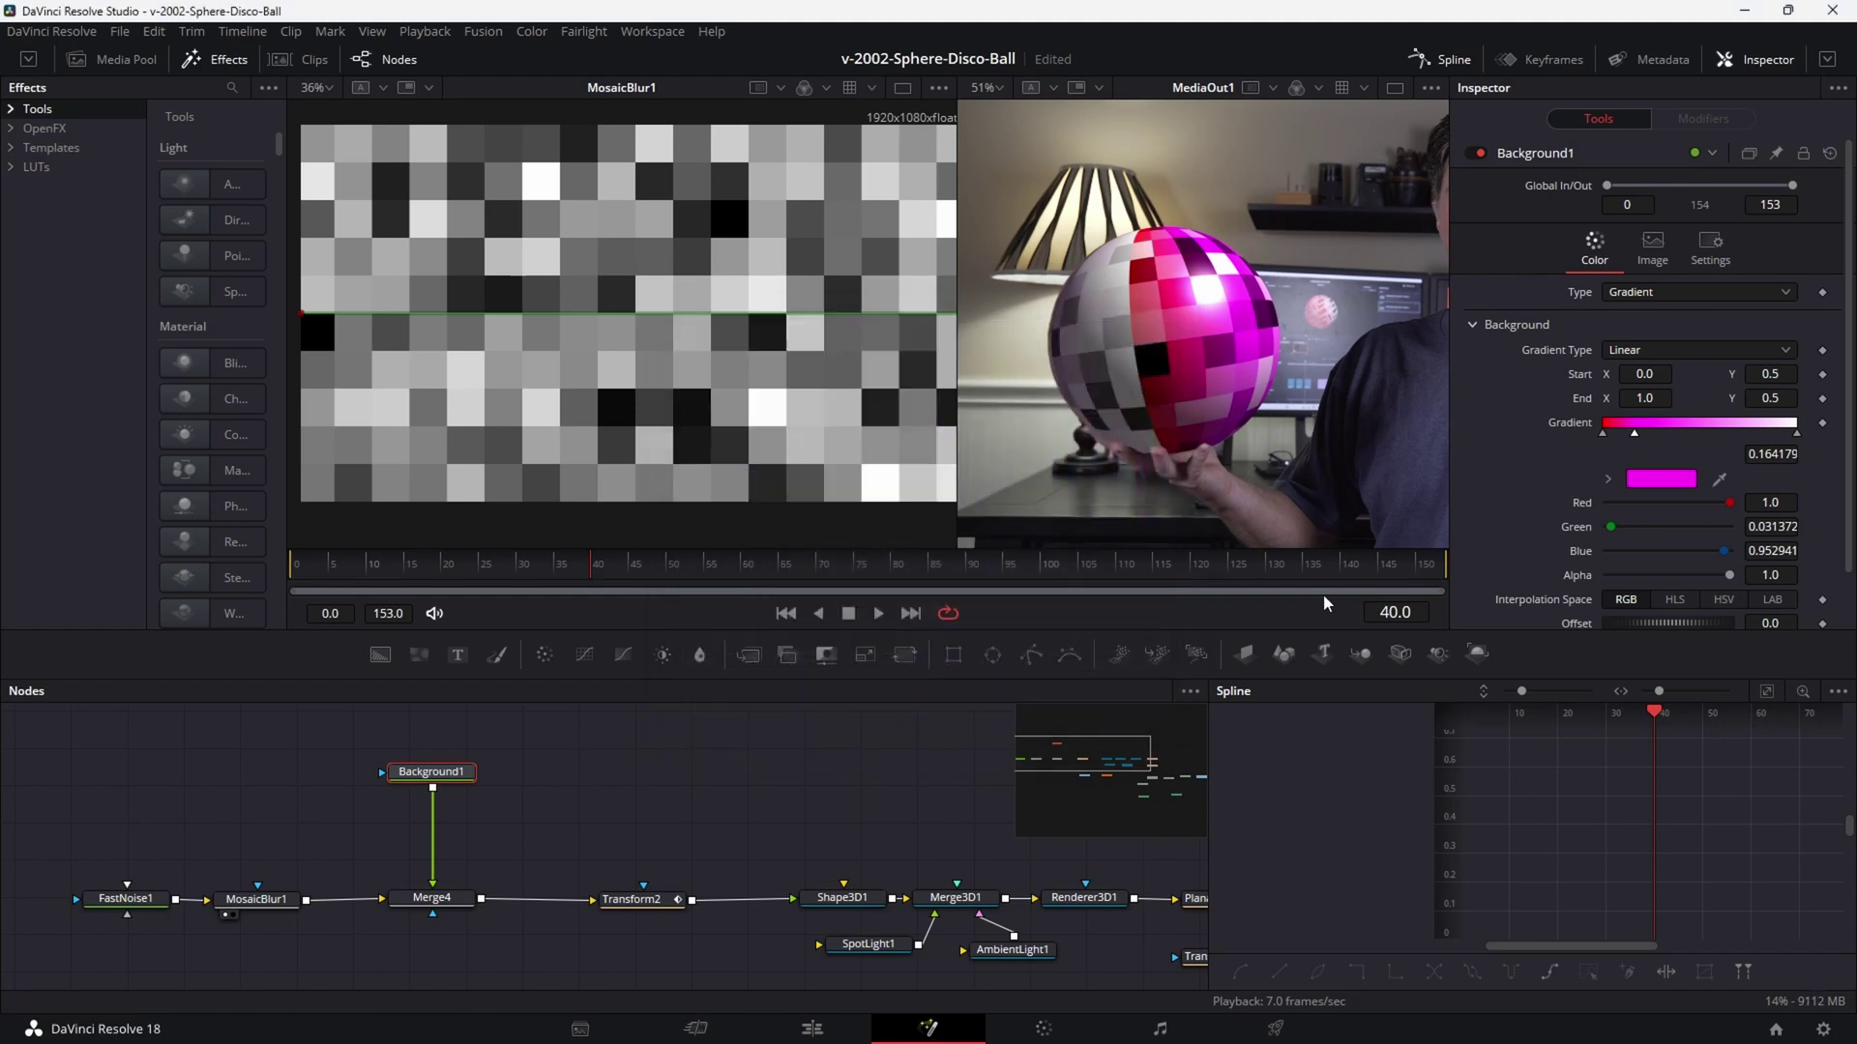
Add a gradient stop at about 0.333 and color it blue, with Red about 0.039, Green about 0.086 and Blue 1.0.
{"action": "left_click", "coordinate": [1668, 432]}
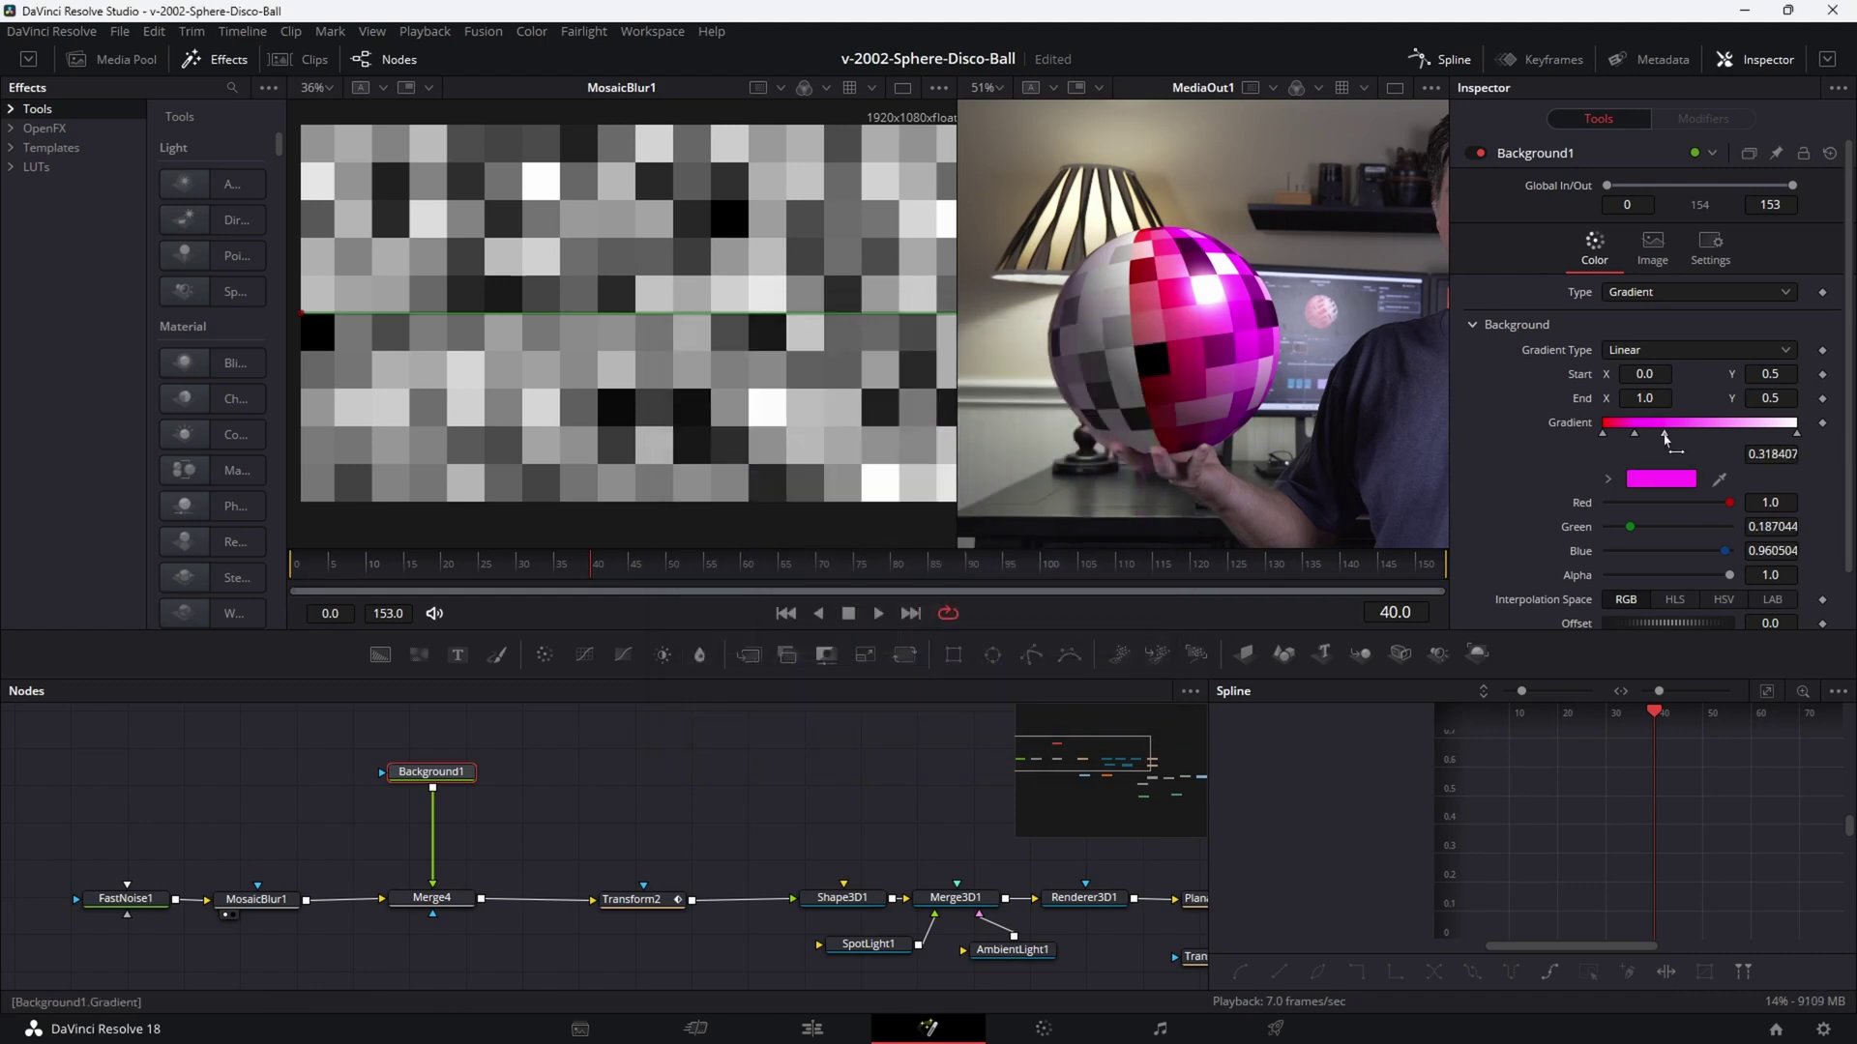
{"action": "left_click", "coordinate": [1661, 479]}
{"action": "left_click", "coordinate": [991, 367]}
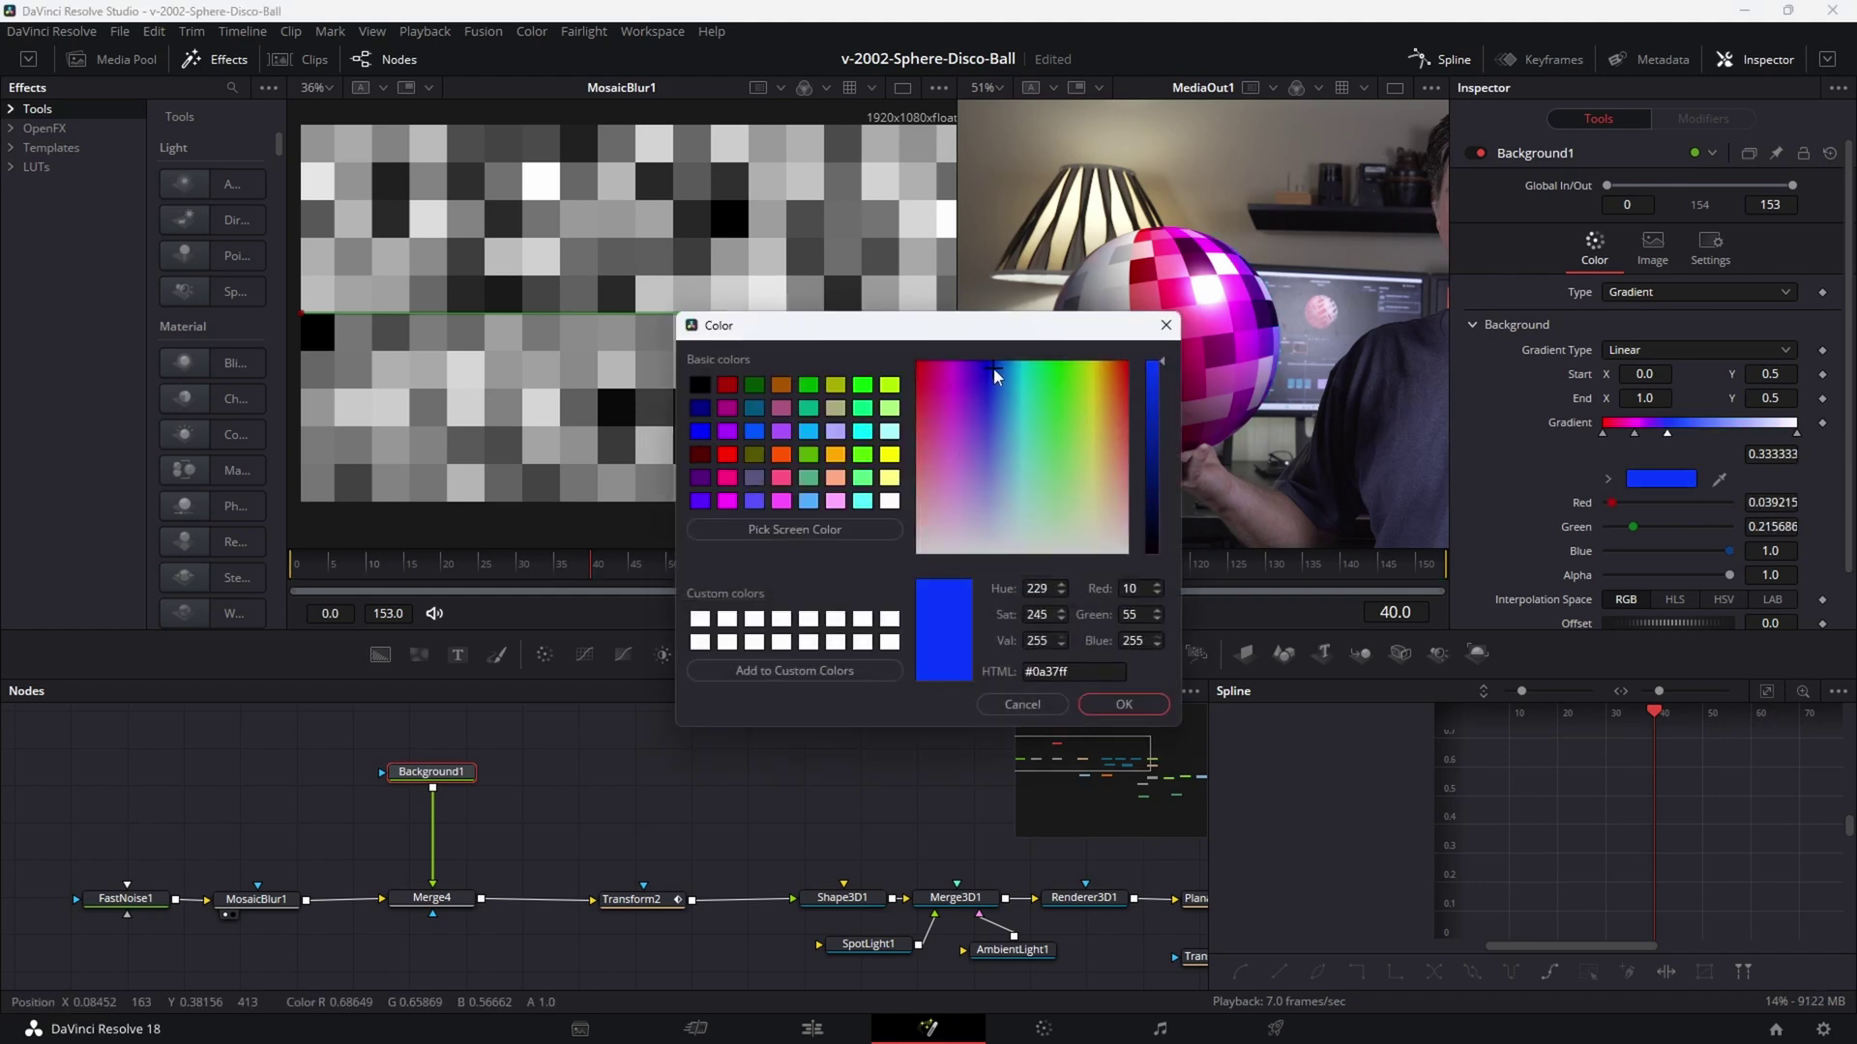
{"action": "left_click", "coordinate": [1124, 704]}
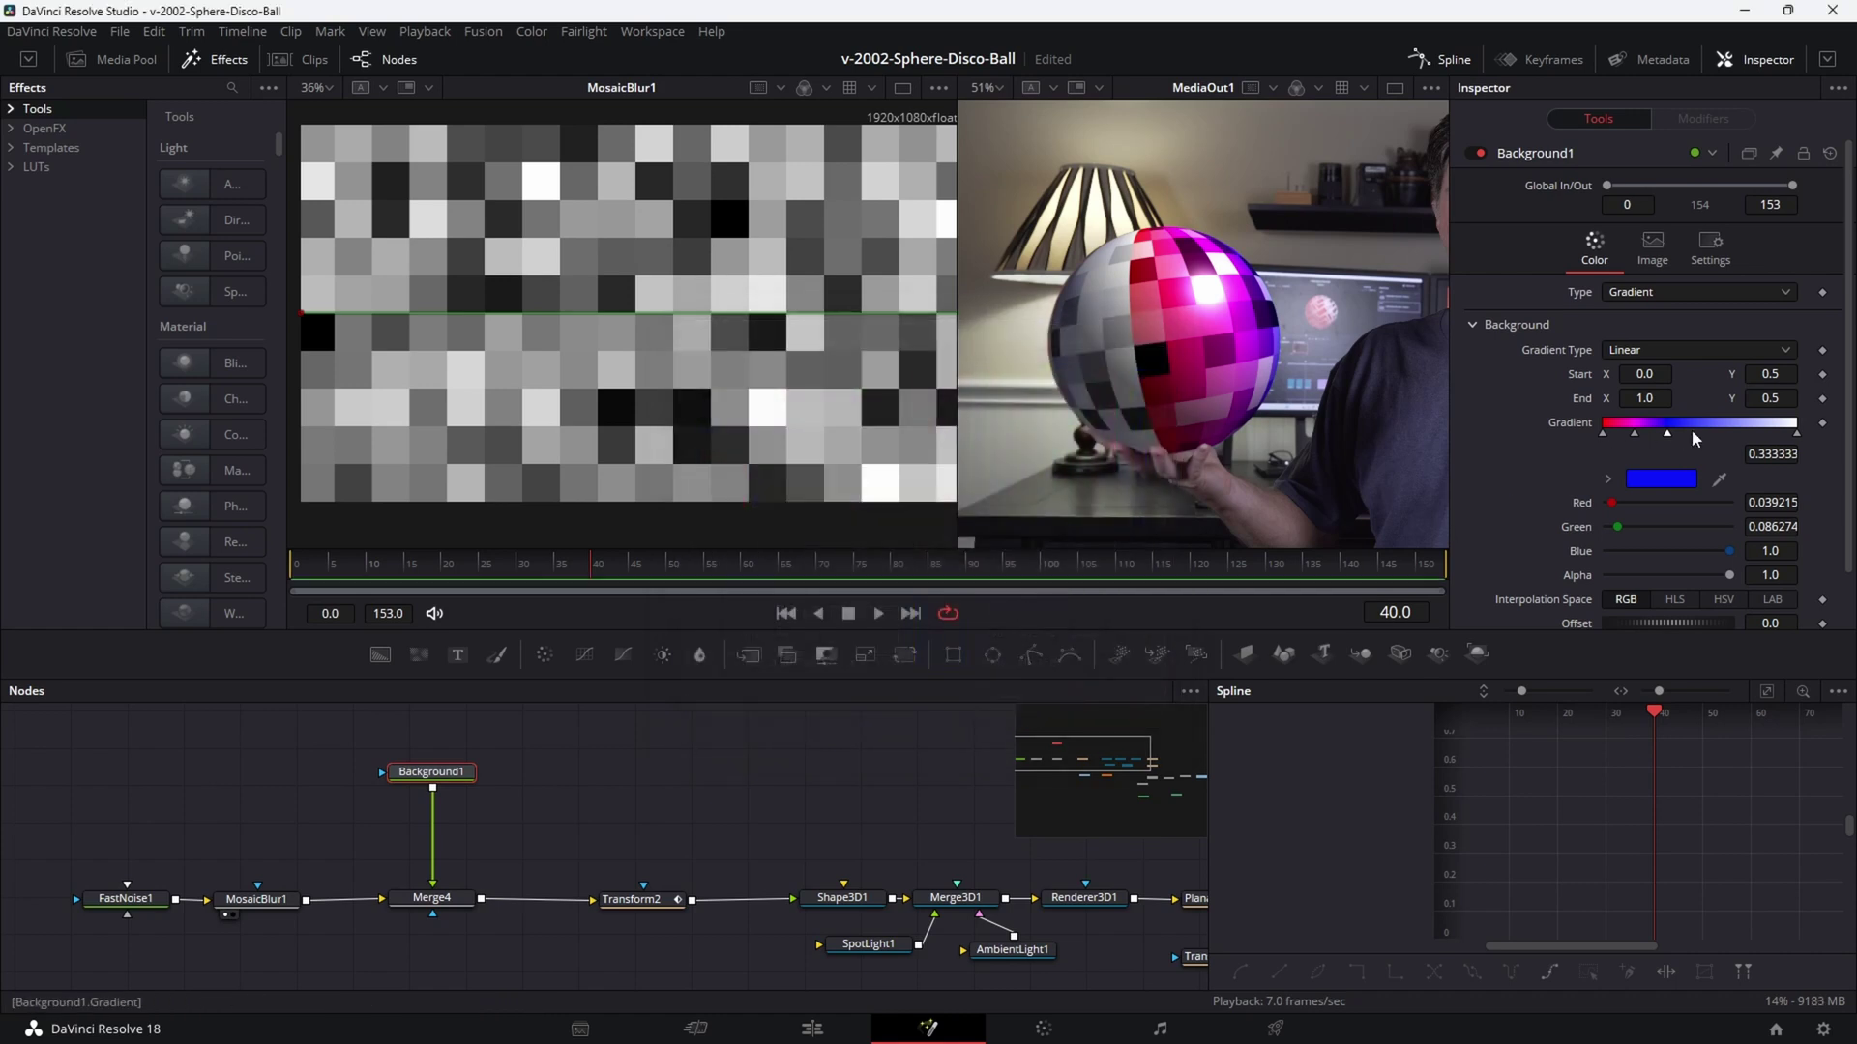
Add a gradient stop at about 0.512 and color it cyan, #05e6ff.
{"action": "left_click", "coordinate": [1702, 427]}
{"action": "left_click", "coordinate": [1683, 477]}
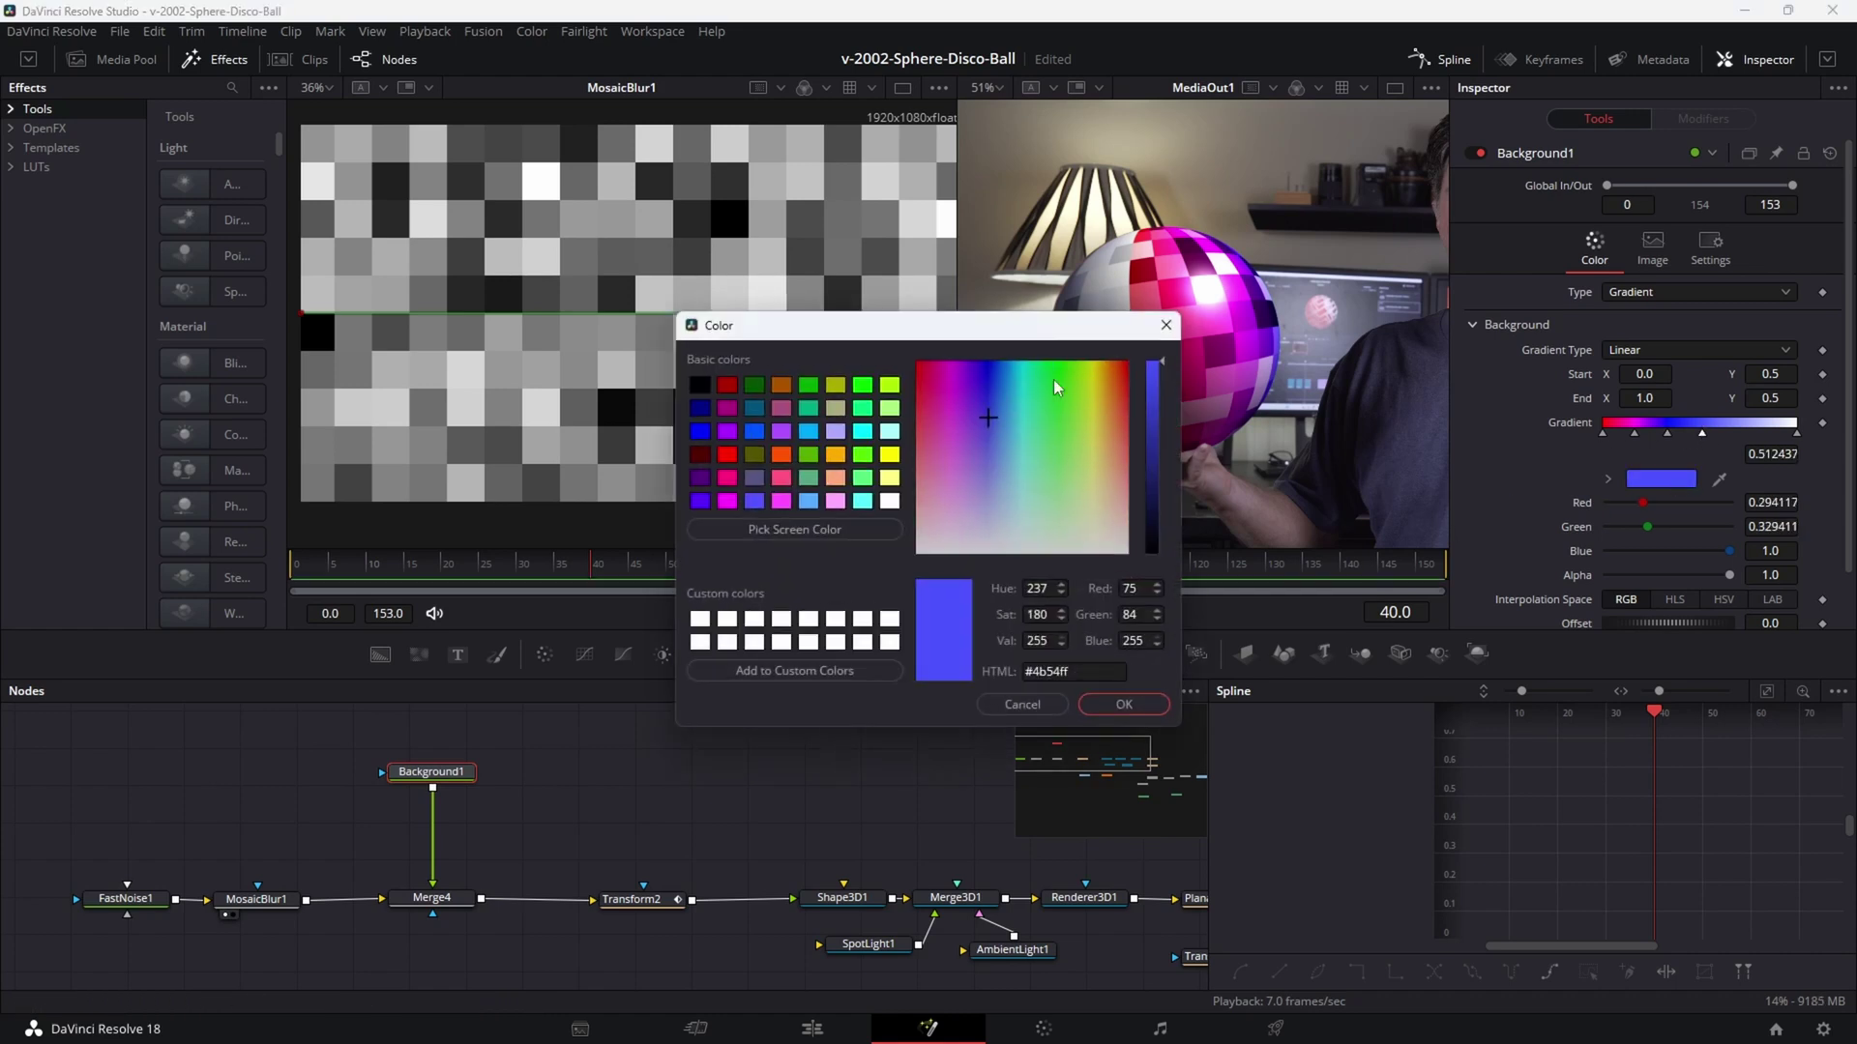
{"action": "left_click", "coordinate": [1019, 367]}
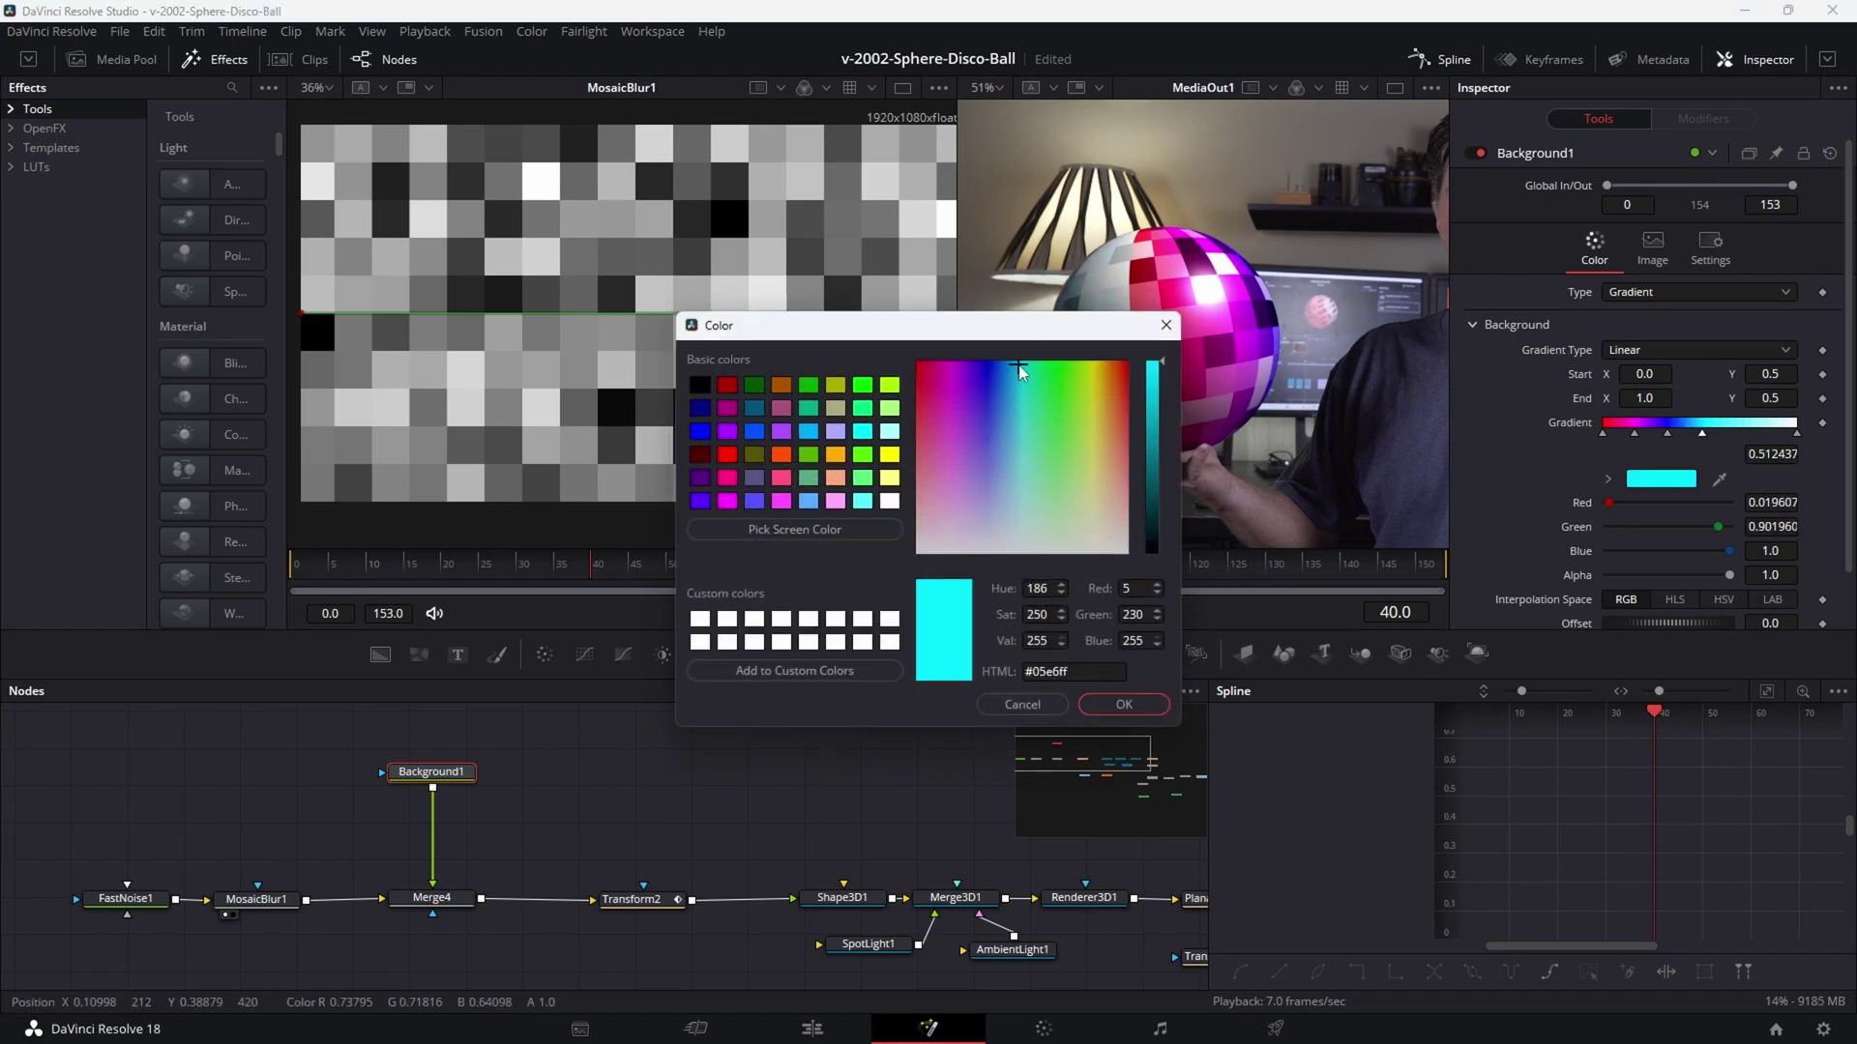
{"action": "left_click", "coordinate": [1124, 704]}
Add a gradient stop at about 0.682 and color it a medium green, #00b900.
{"action": "left_click", "coordinate": [1733, 427]}
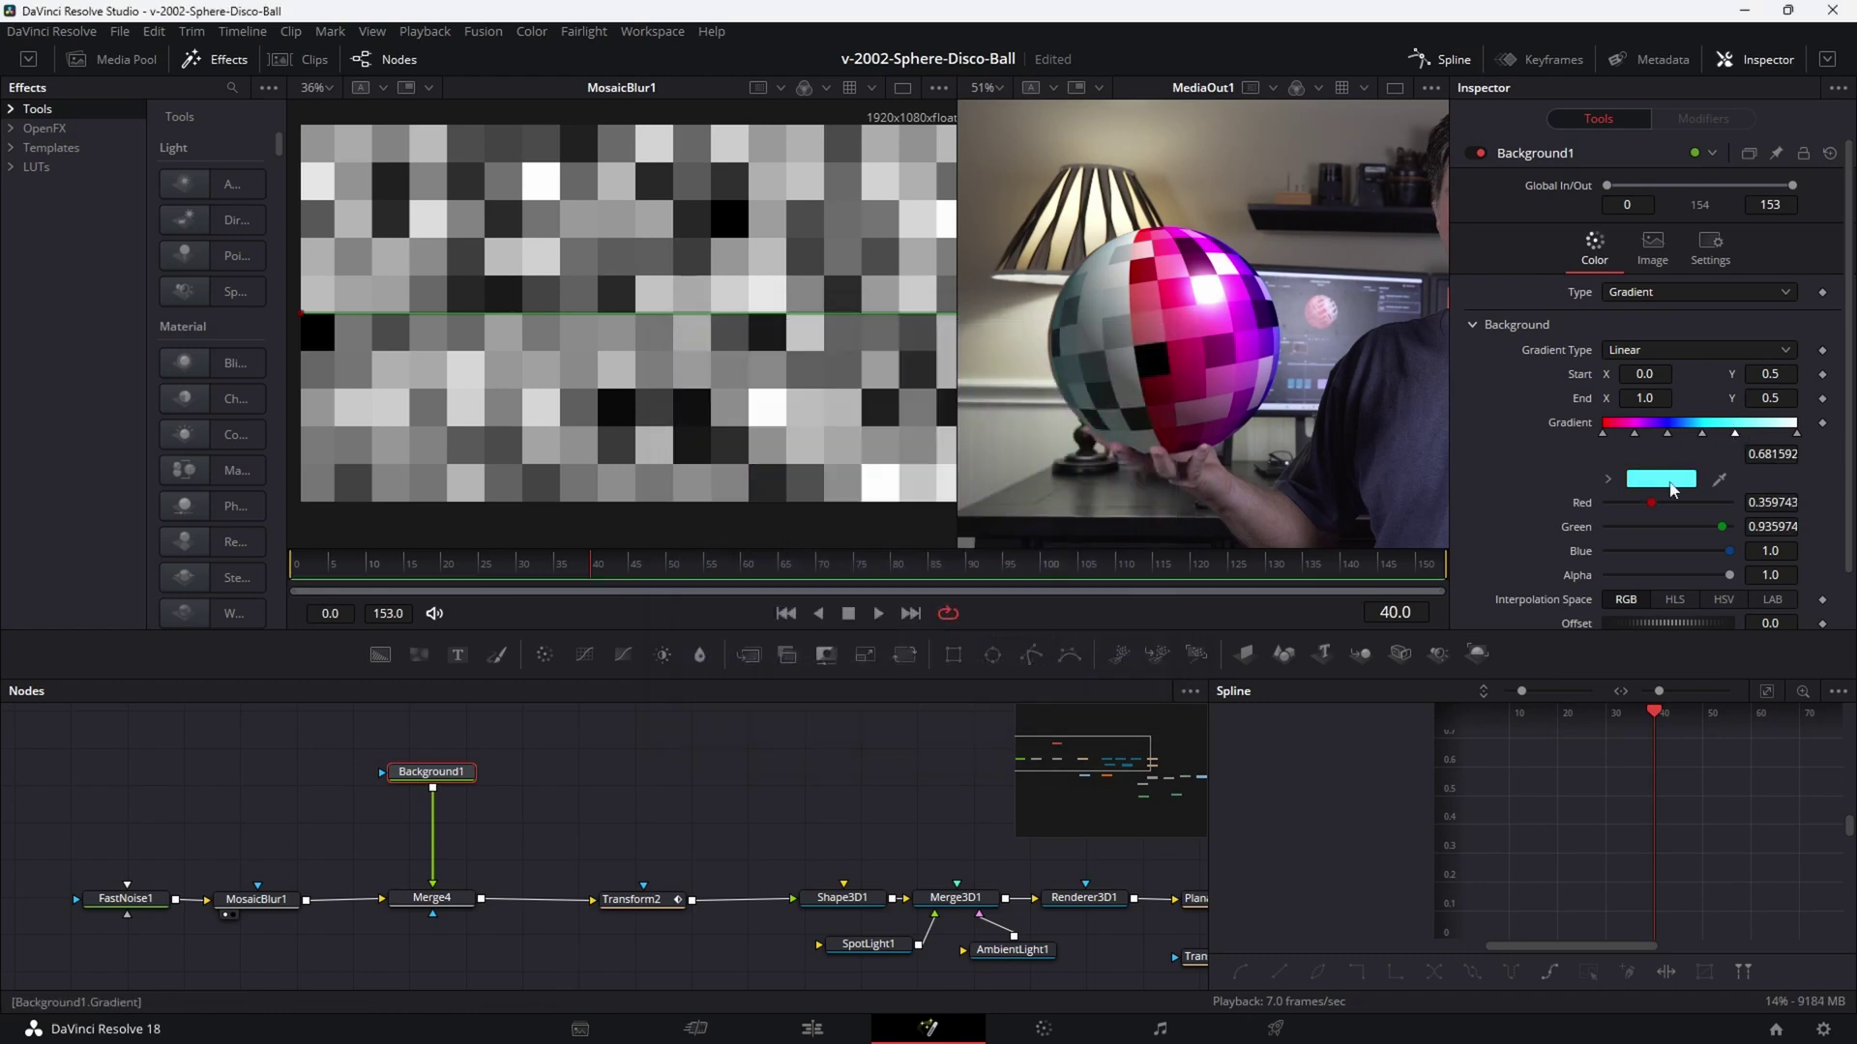
{"action": "left_click", "coordinate": [1680, 480]}
{"action": "left_click", "coordinate": [1058, 364]}
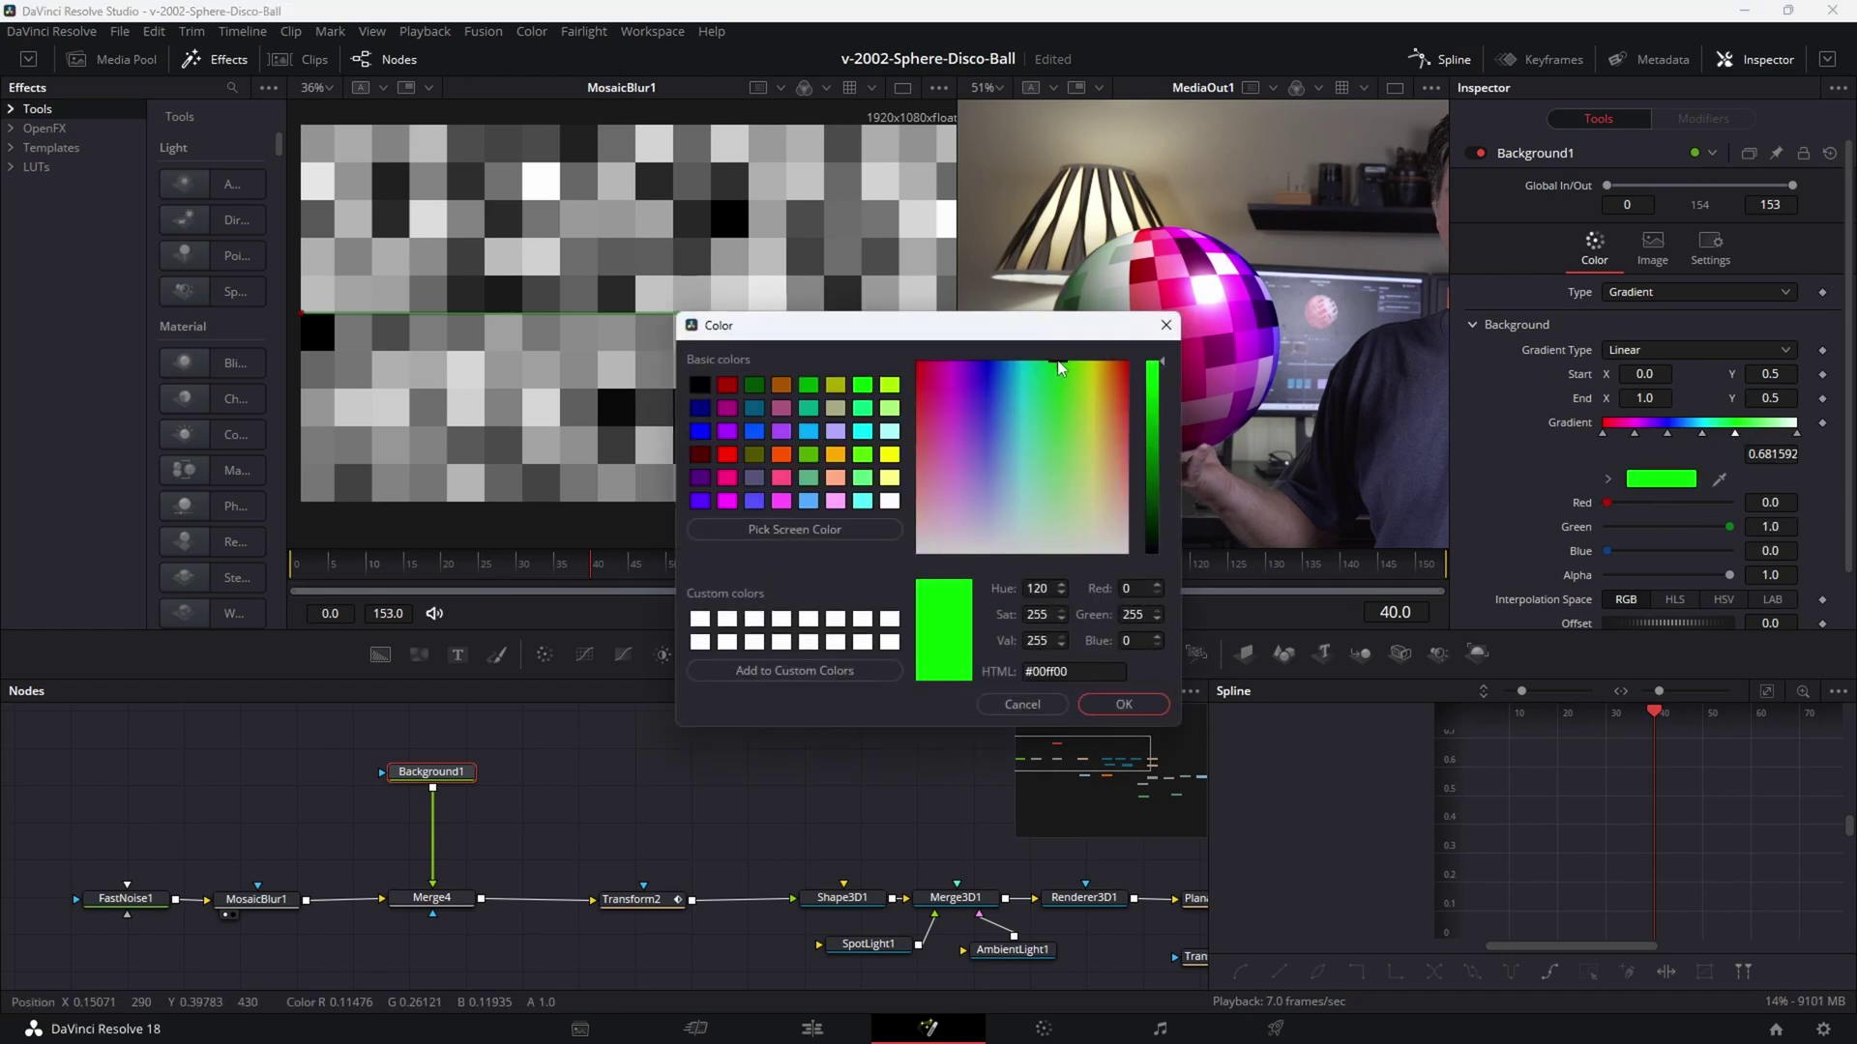
{"action": "left_click", "coordinate": [1153, 415]}
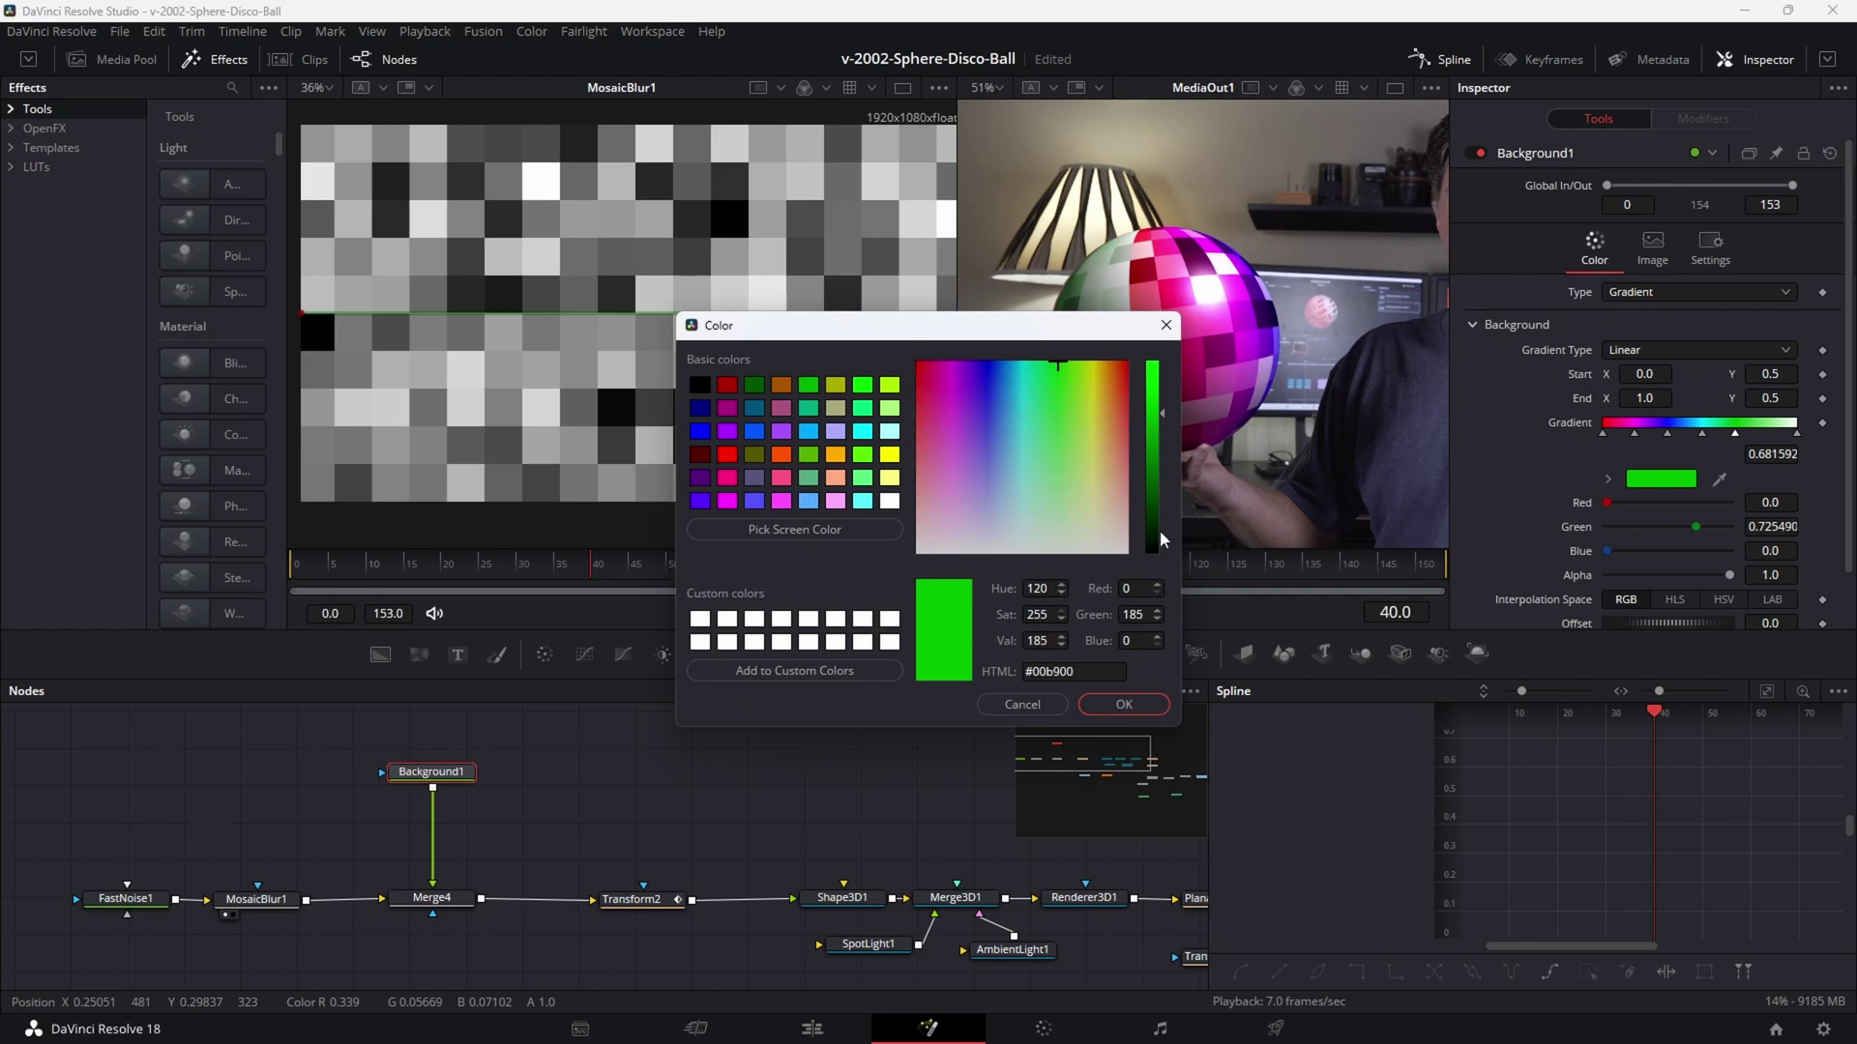
{"action": "left_click", "coordinate": [1124, 704]}
Add a gradient stop at about 0.836 and color it yellow, #dada06.
{"action": "left_click", "coordinate": [1765, 425]}
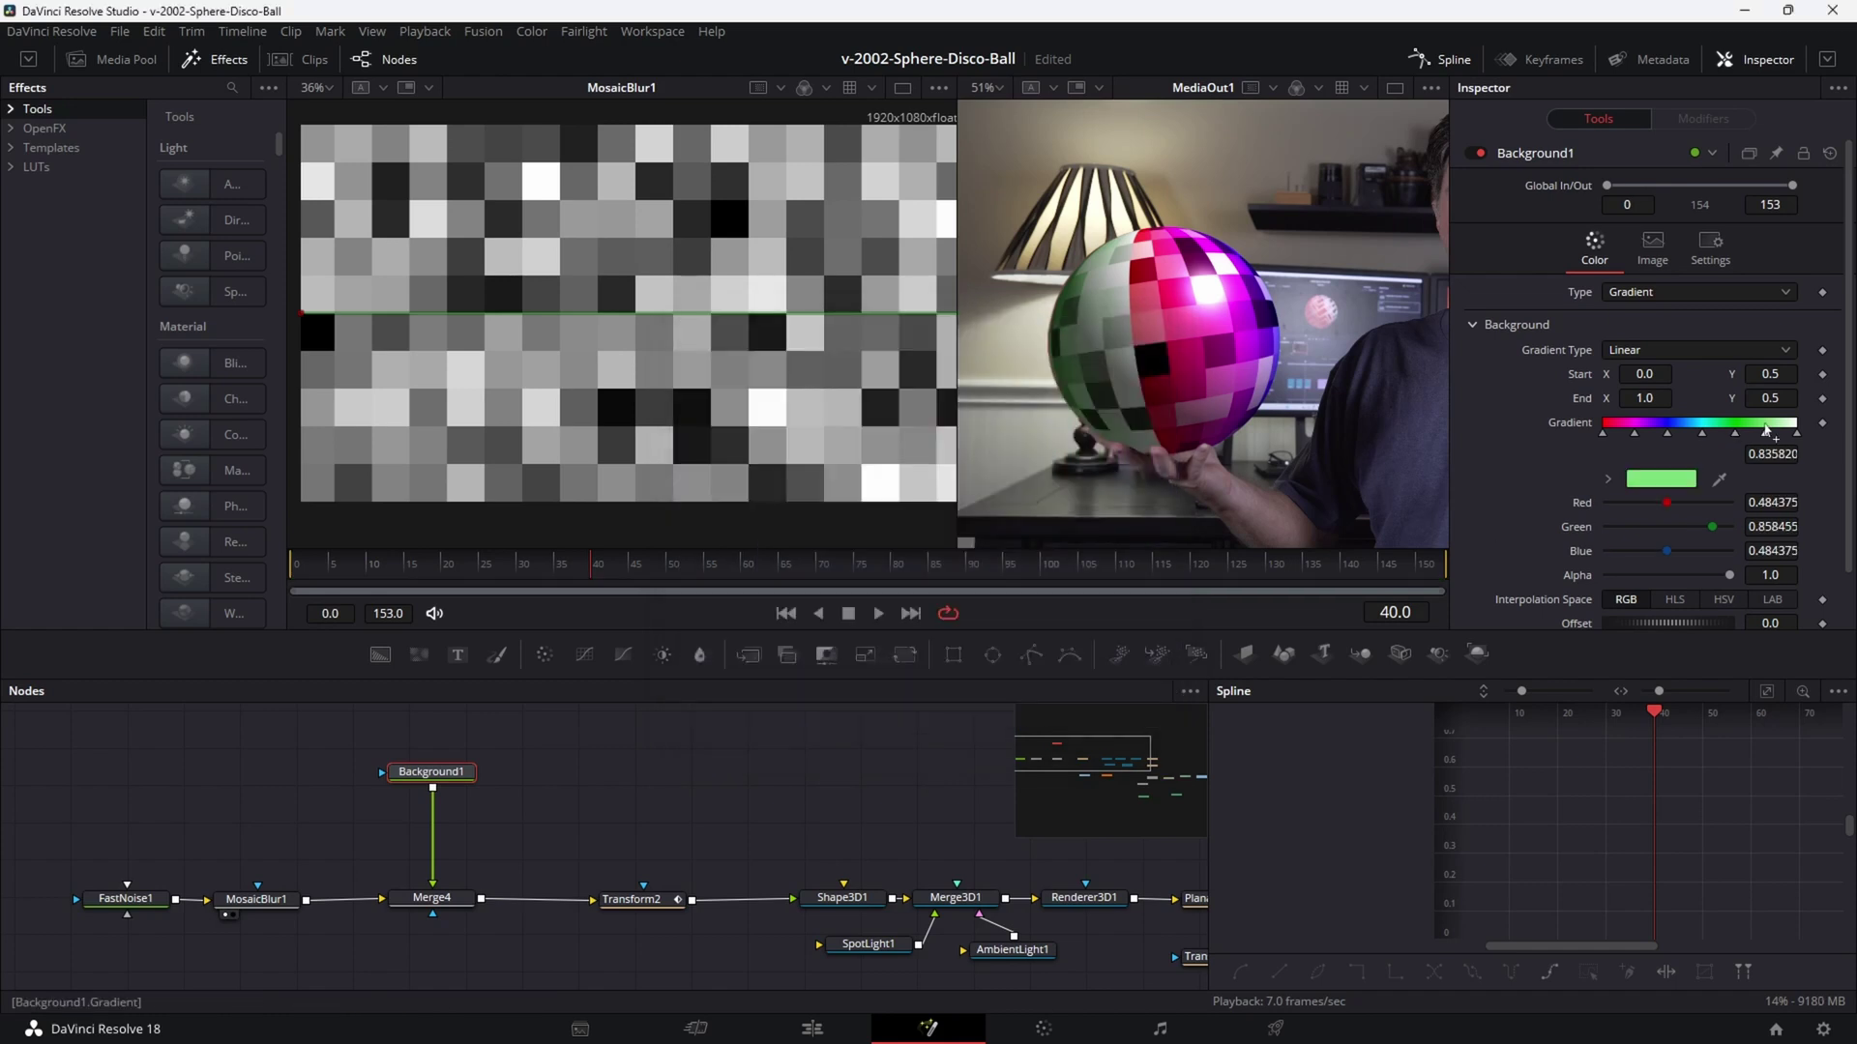
{"action": "left_click", "coordinate": [1681, 485]}
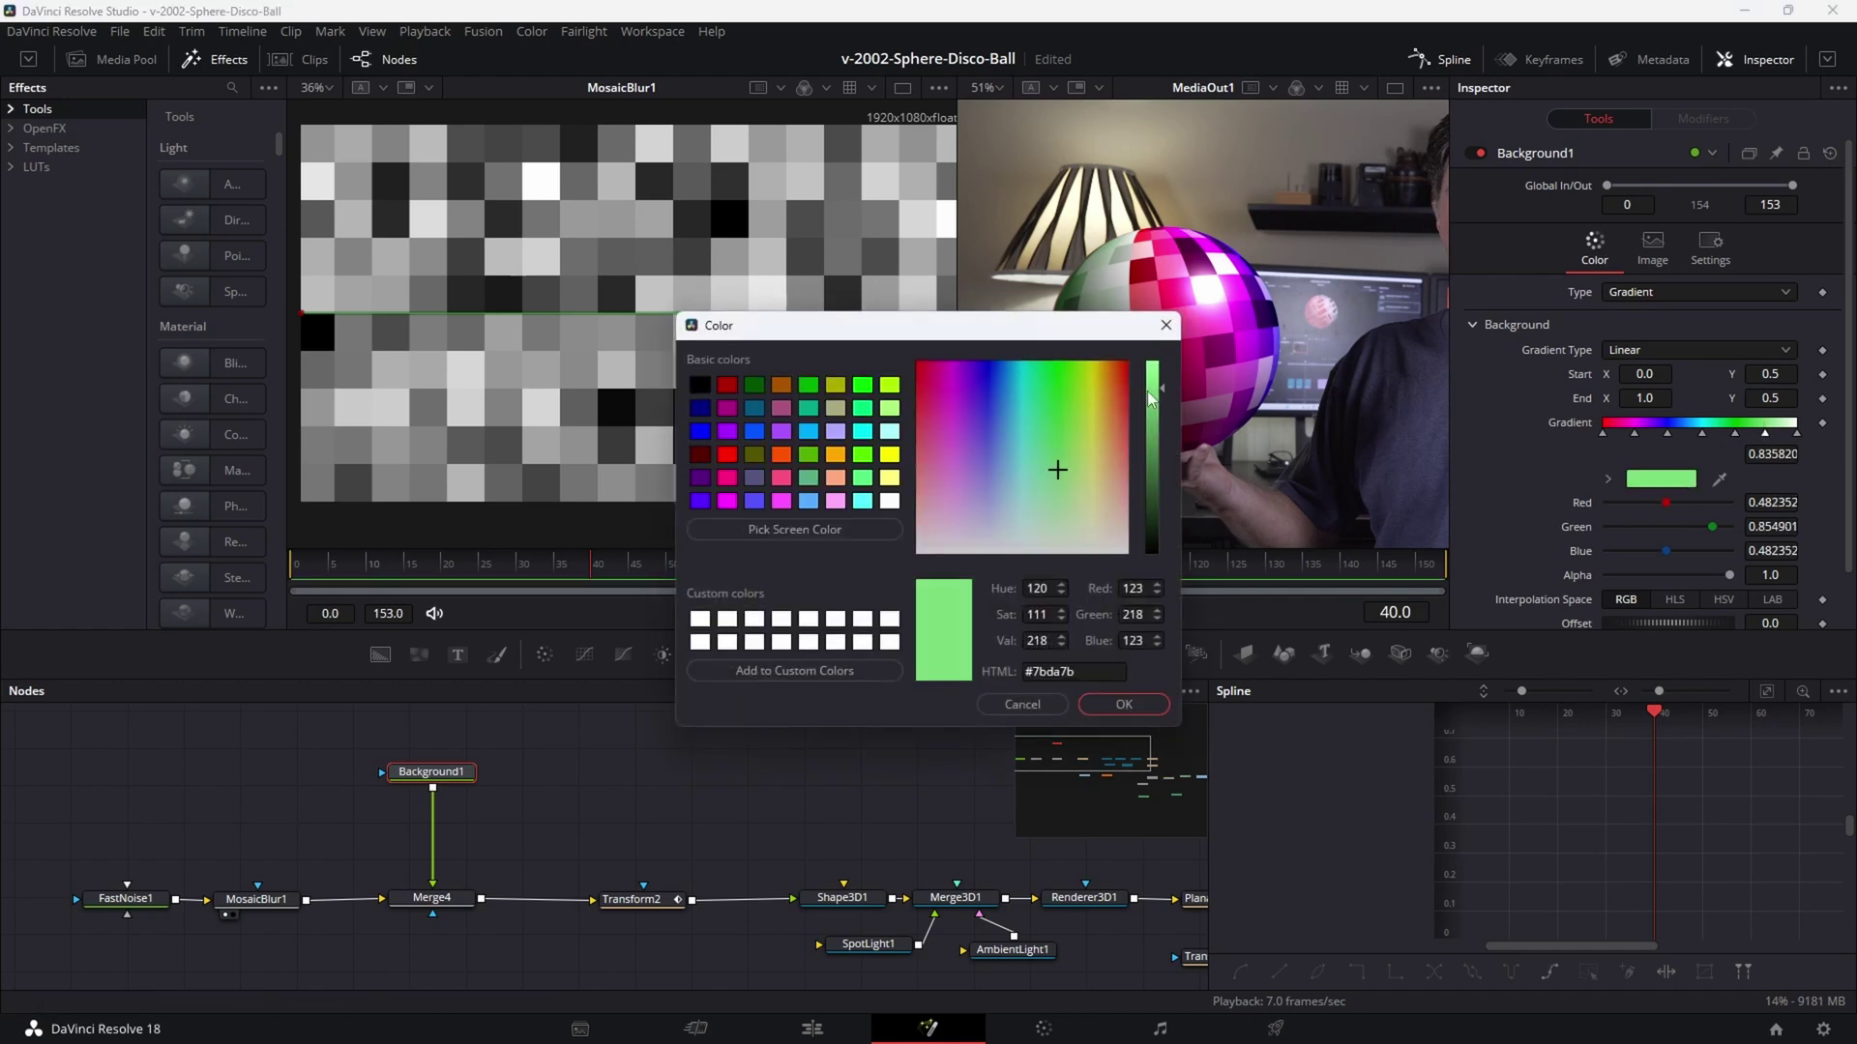
{"action": "left_click_drag", "start_coordinate": [1104, 372], "coordinate": [1098, 366]}
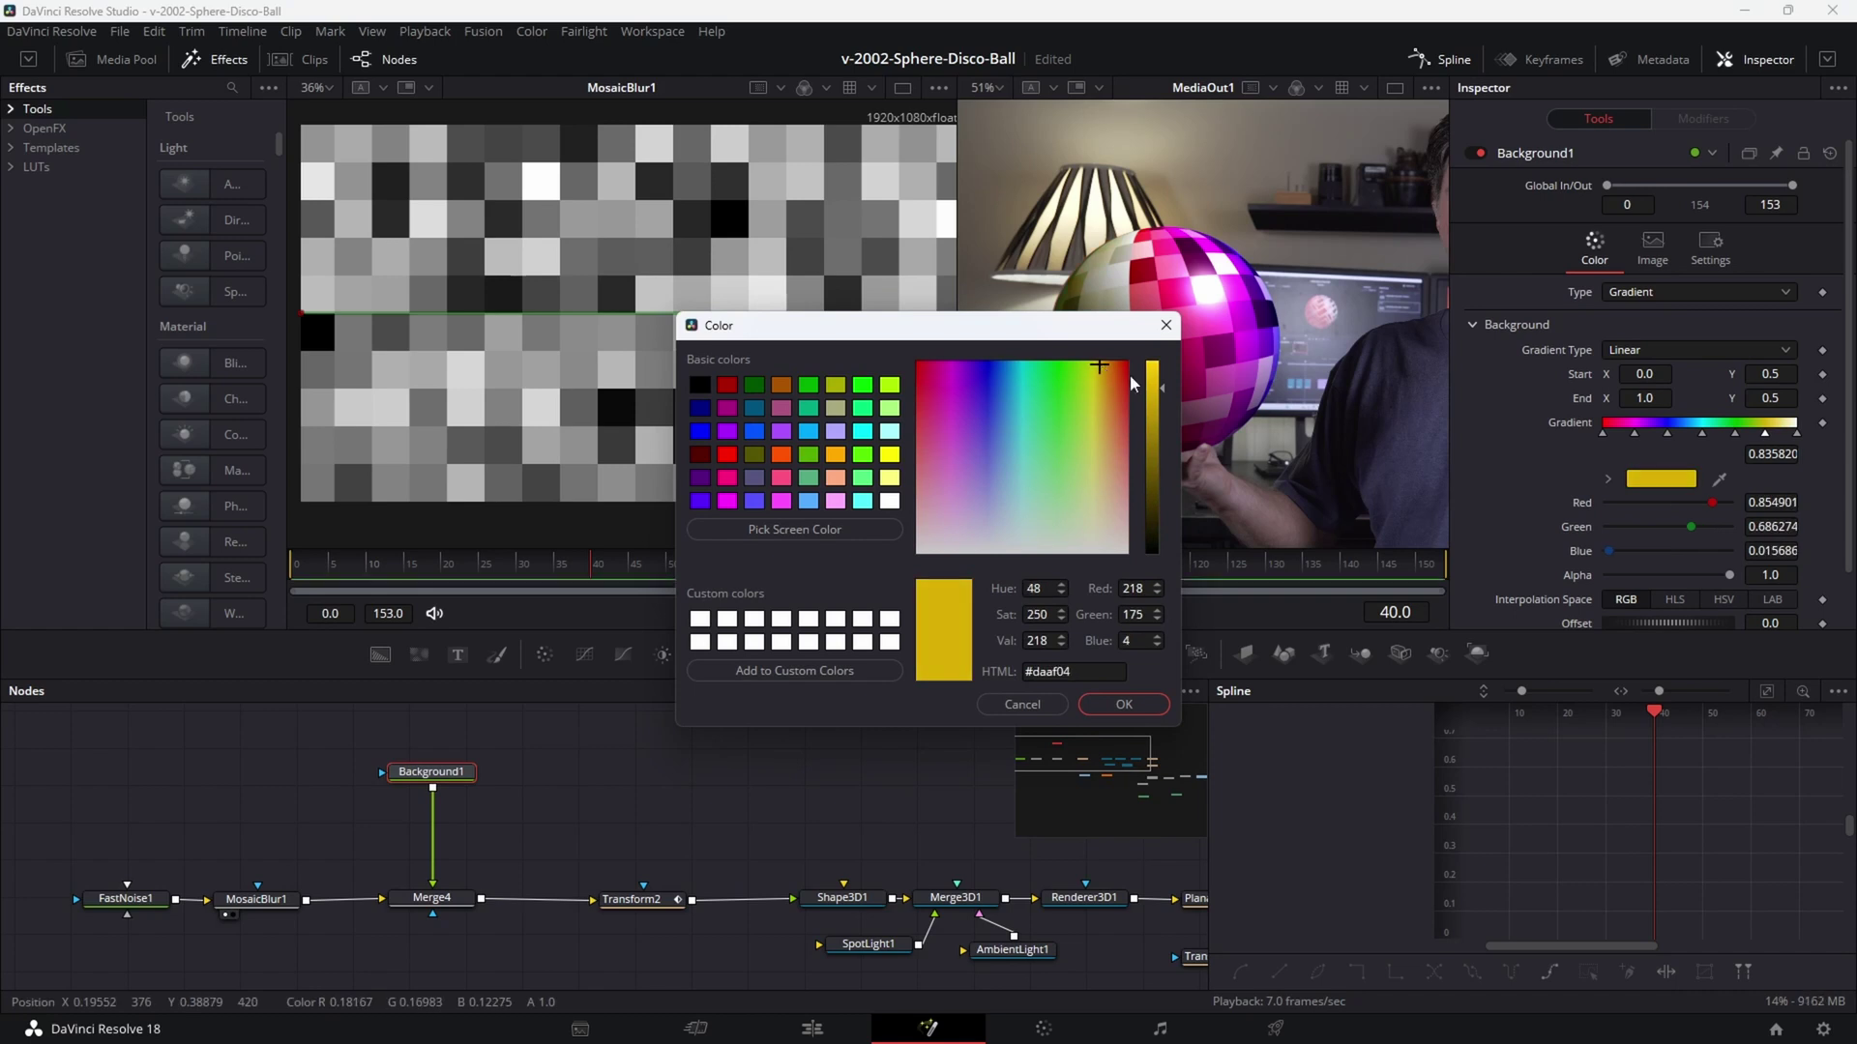
{"action": "left_click", "coordinate": [1113, 367]}
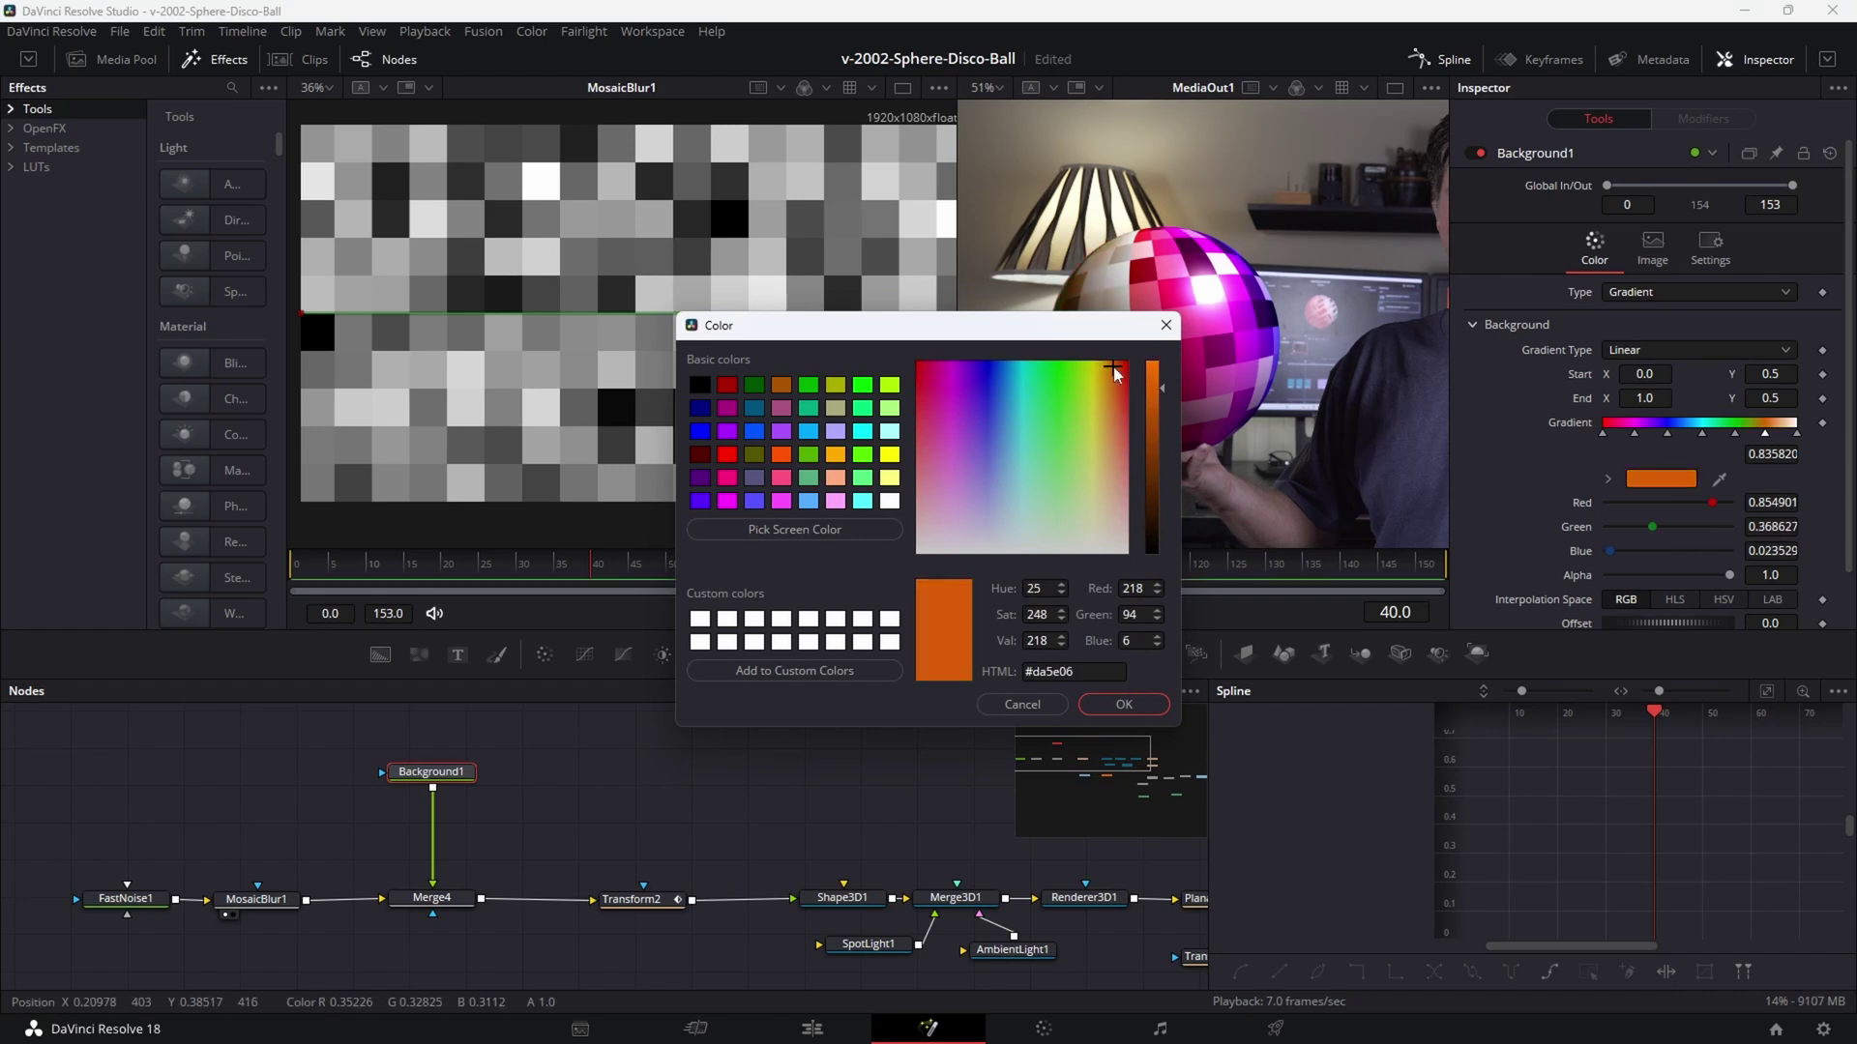
{"action": "left_click", "coordinate": [1093, 369]}
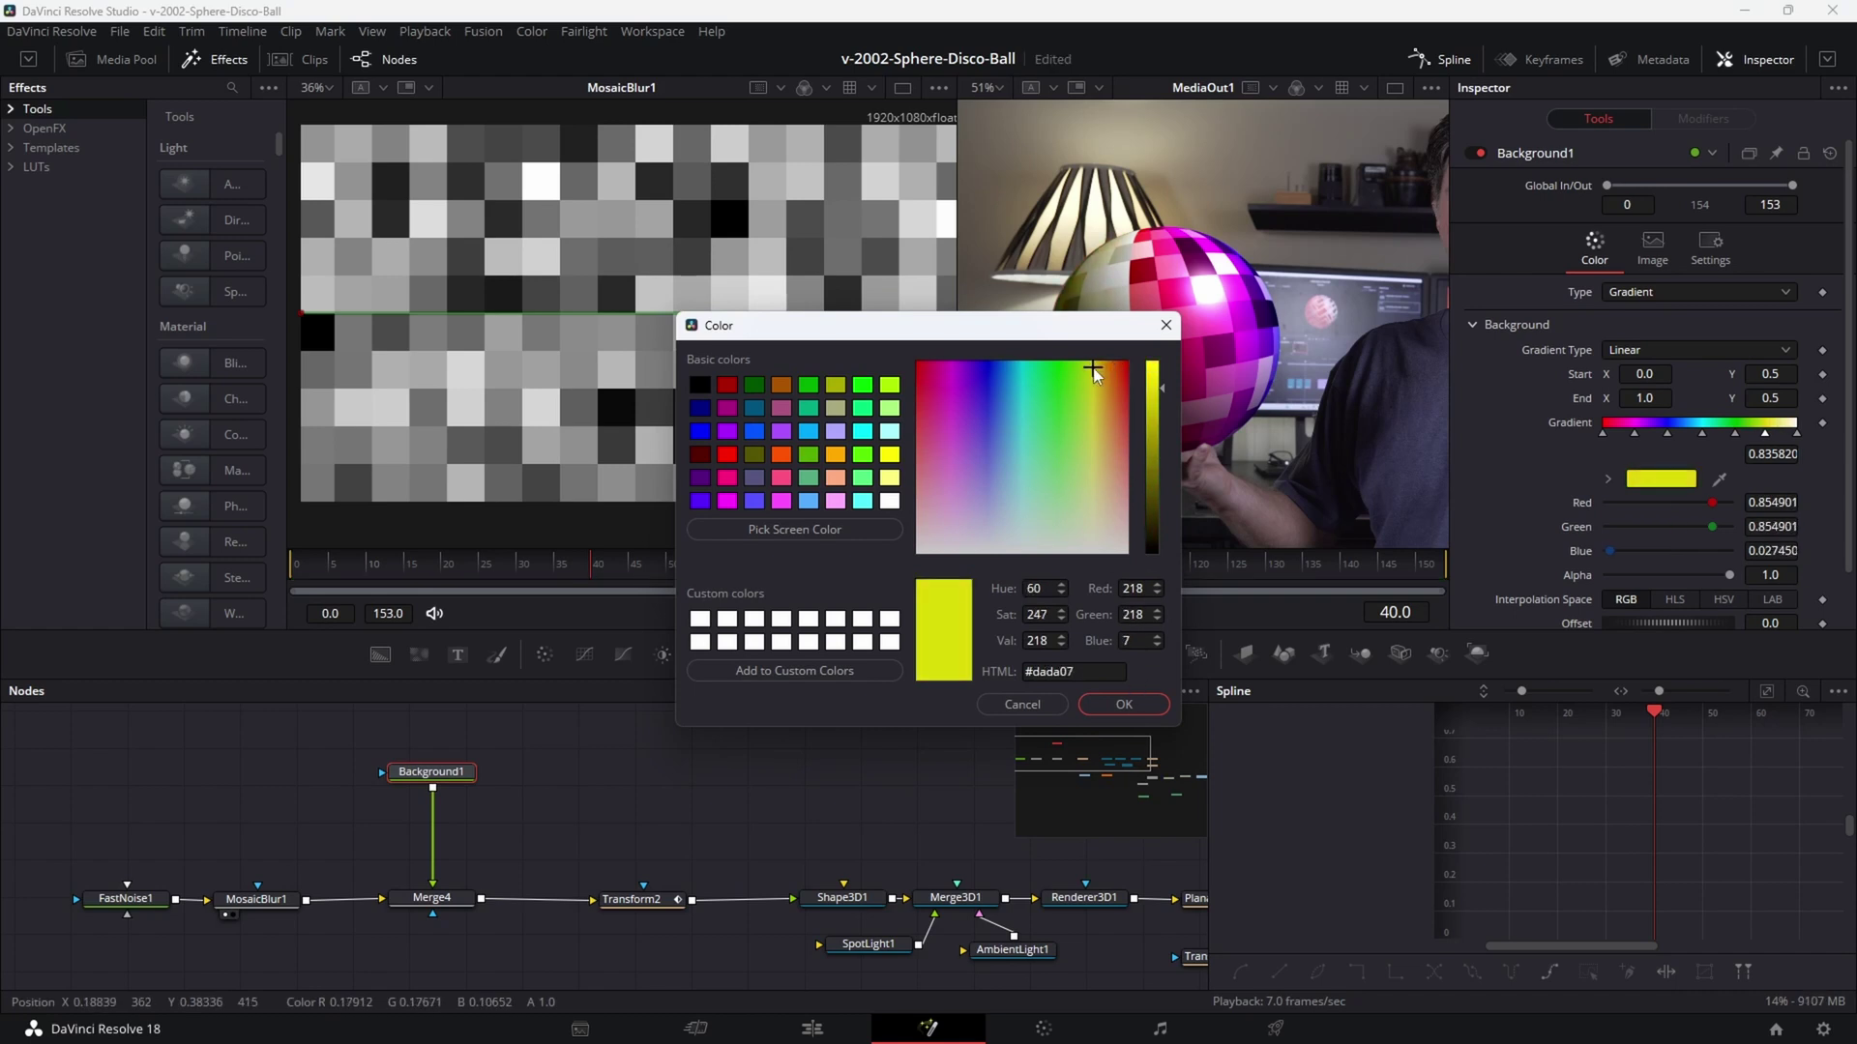
{"action": "left_click", "coordinate": [1124, 704]}
Color the end stop of Background1's gradient at 1.0 pure red, #ff0000.
{"action": "left_click", "coordinate": [1797, 434]}
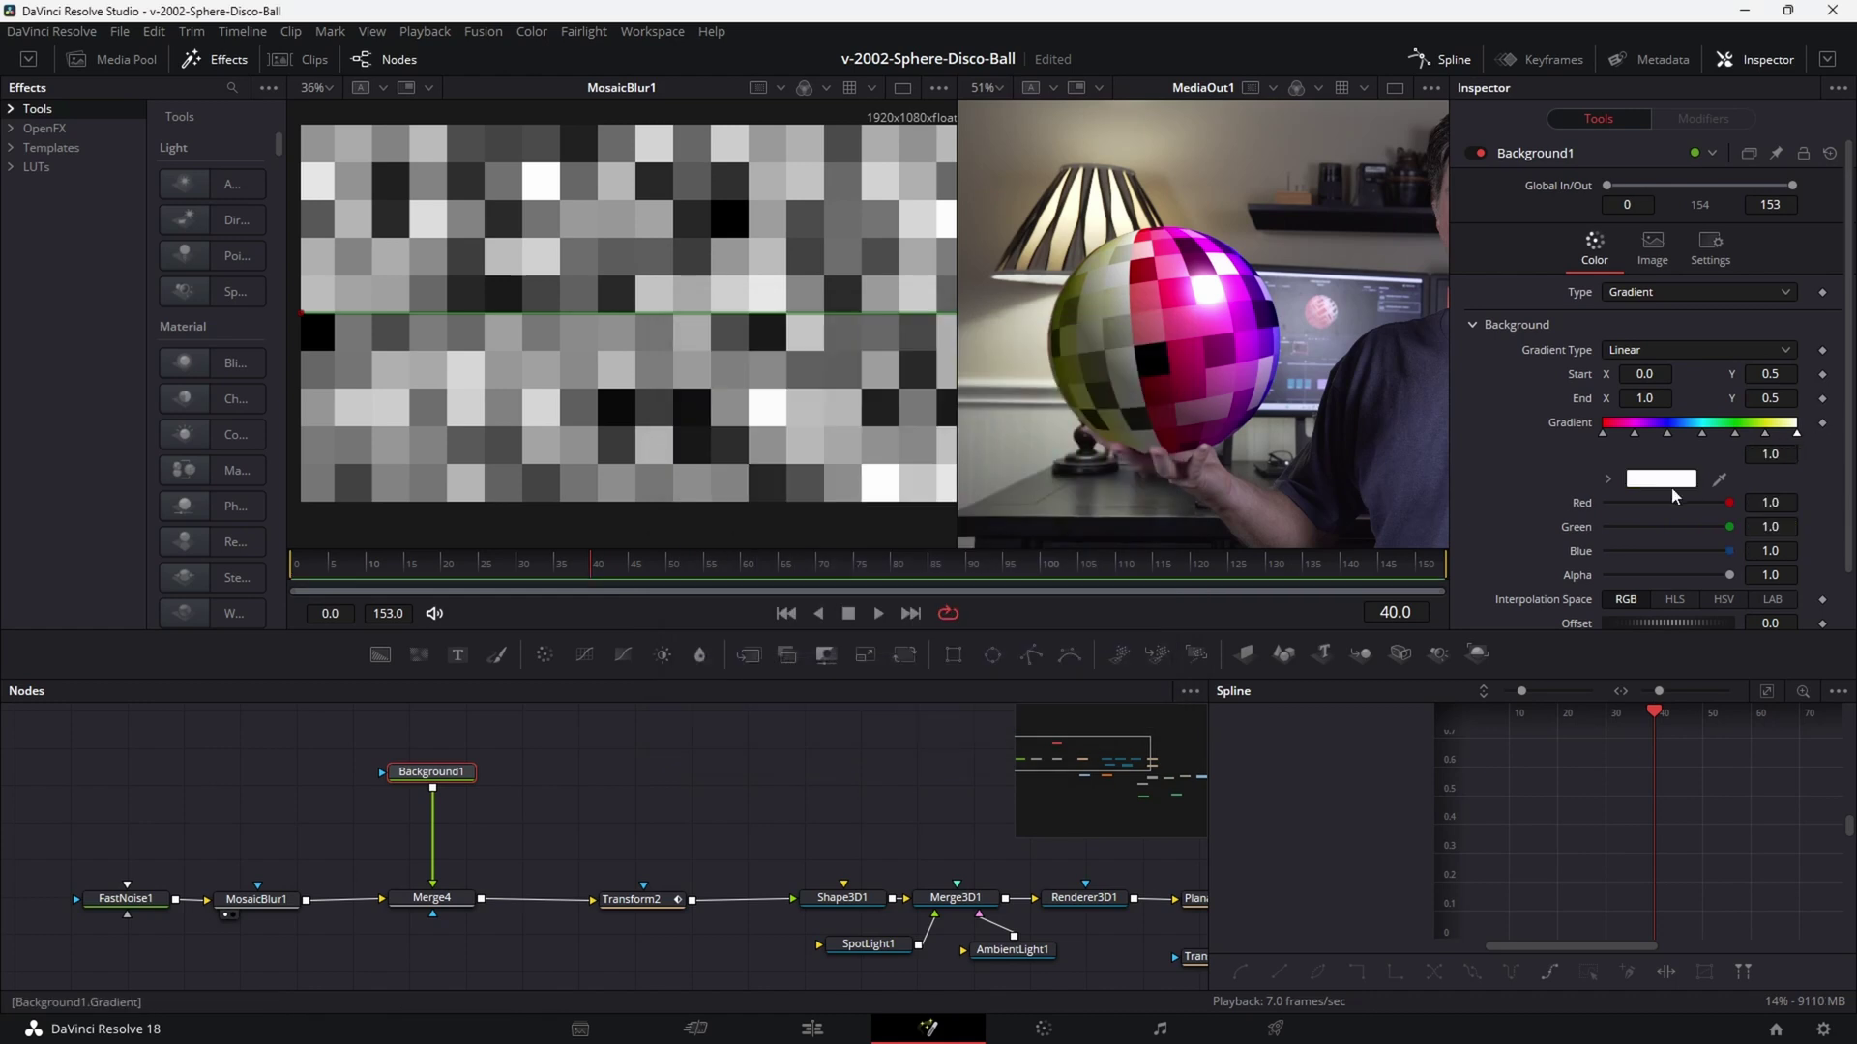
{"action": "left_click", "coordinate": [1673, 482]}
{"action": "left_click", "coordinate": [1125, 370]}
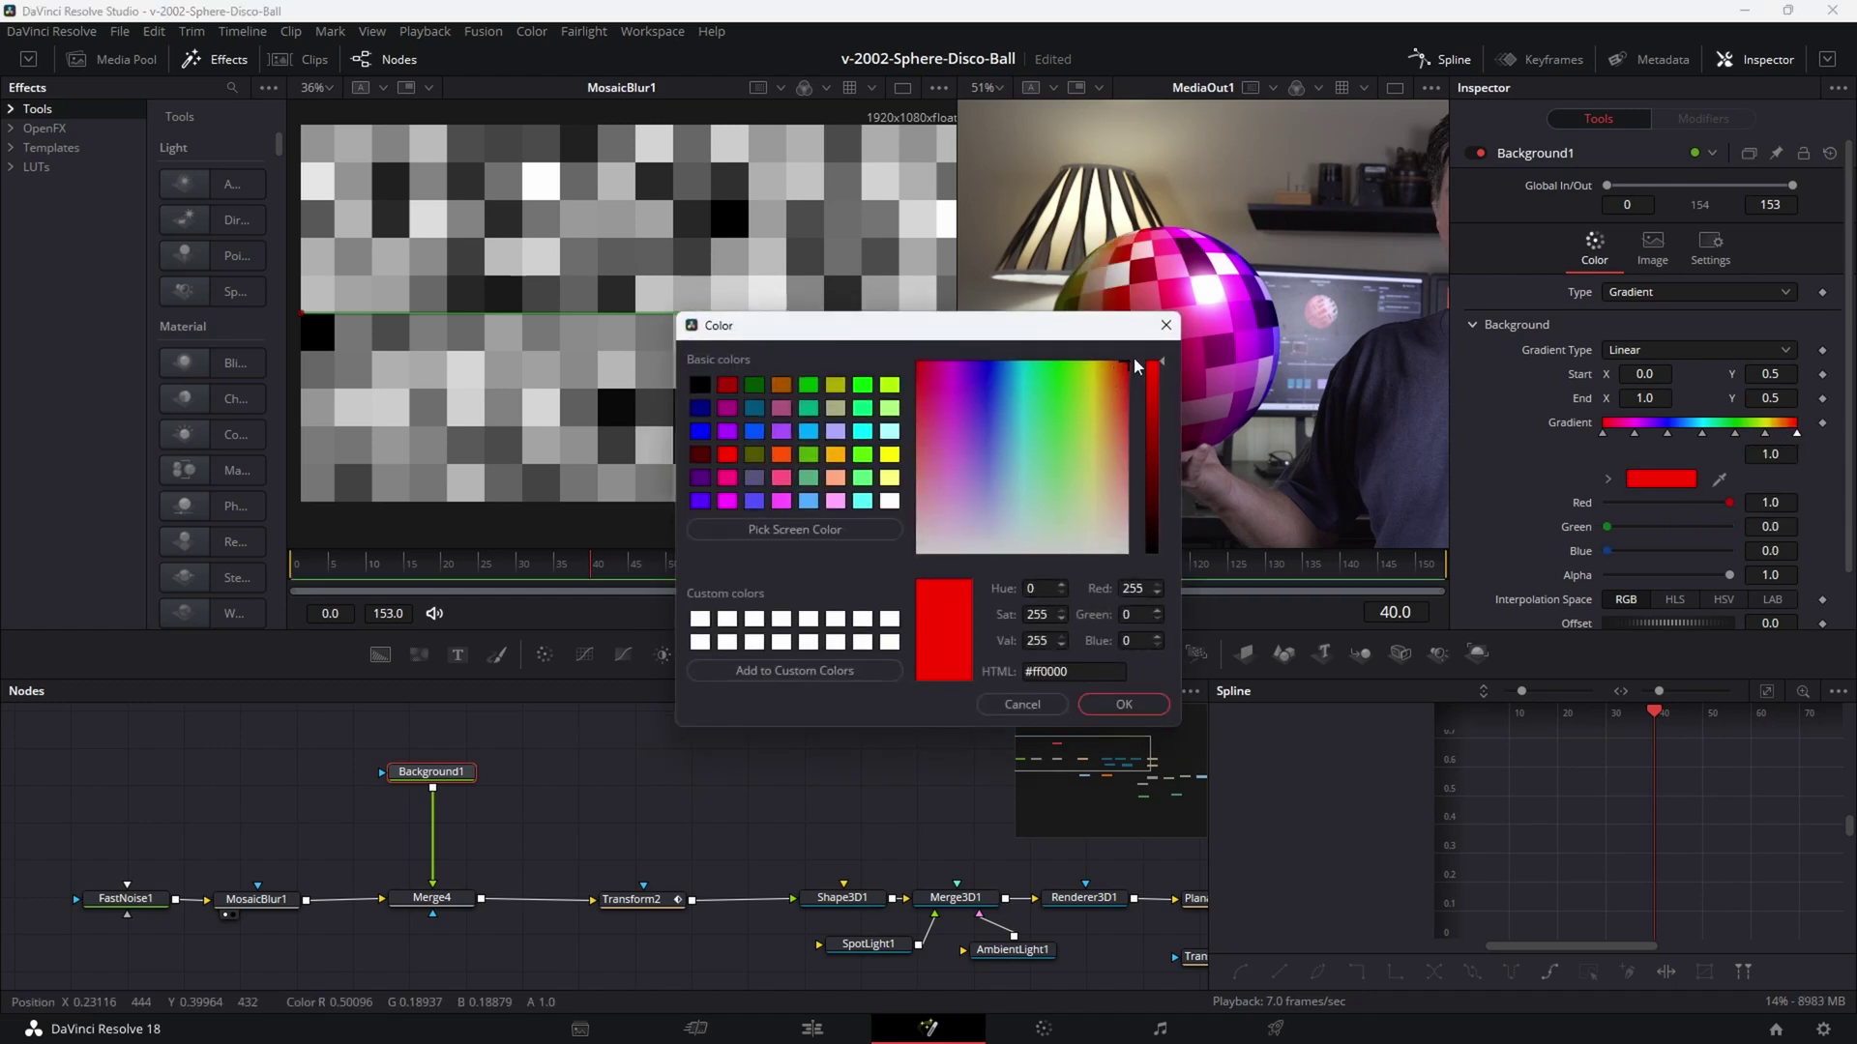
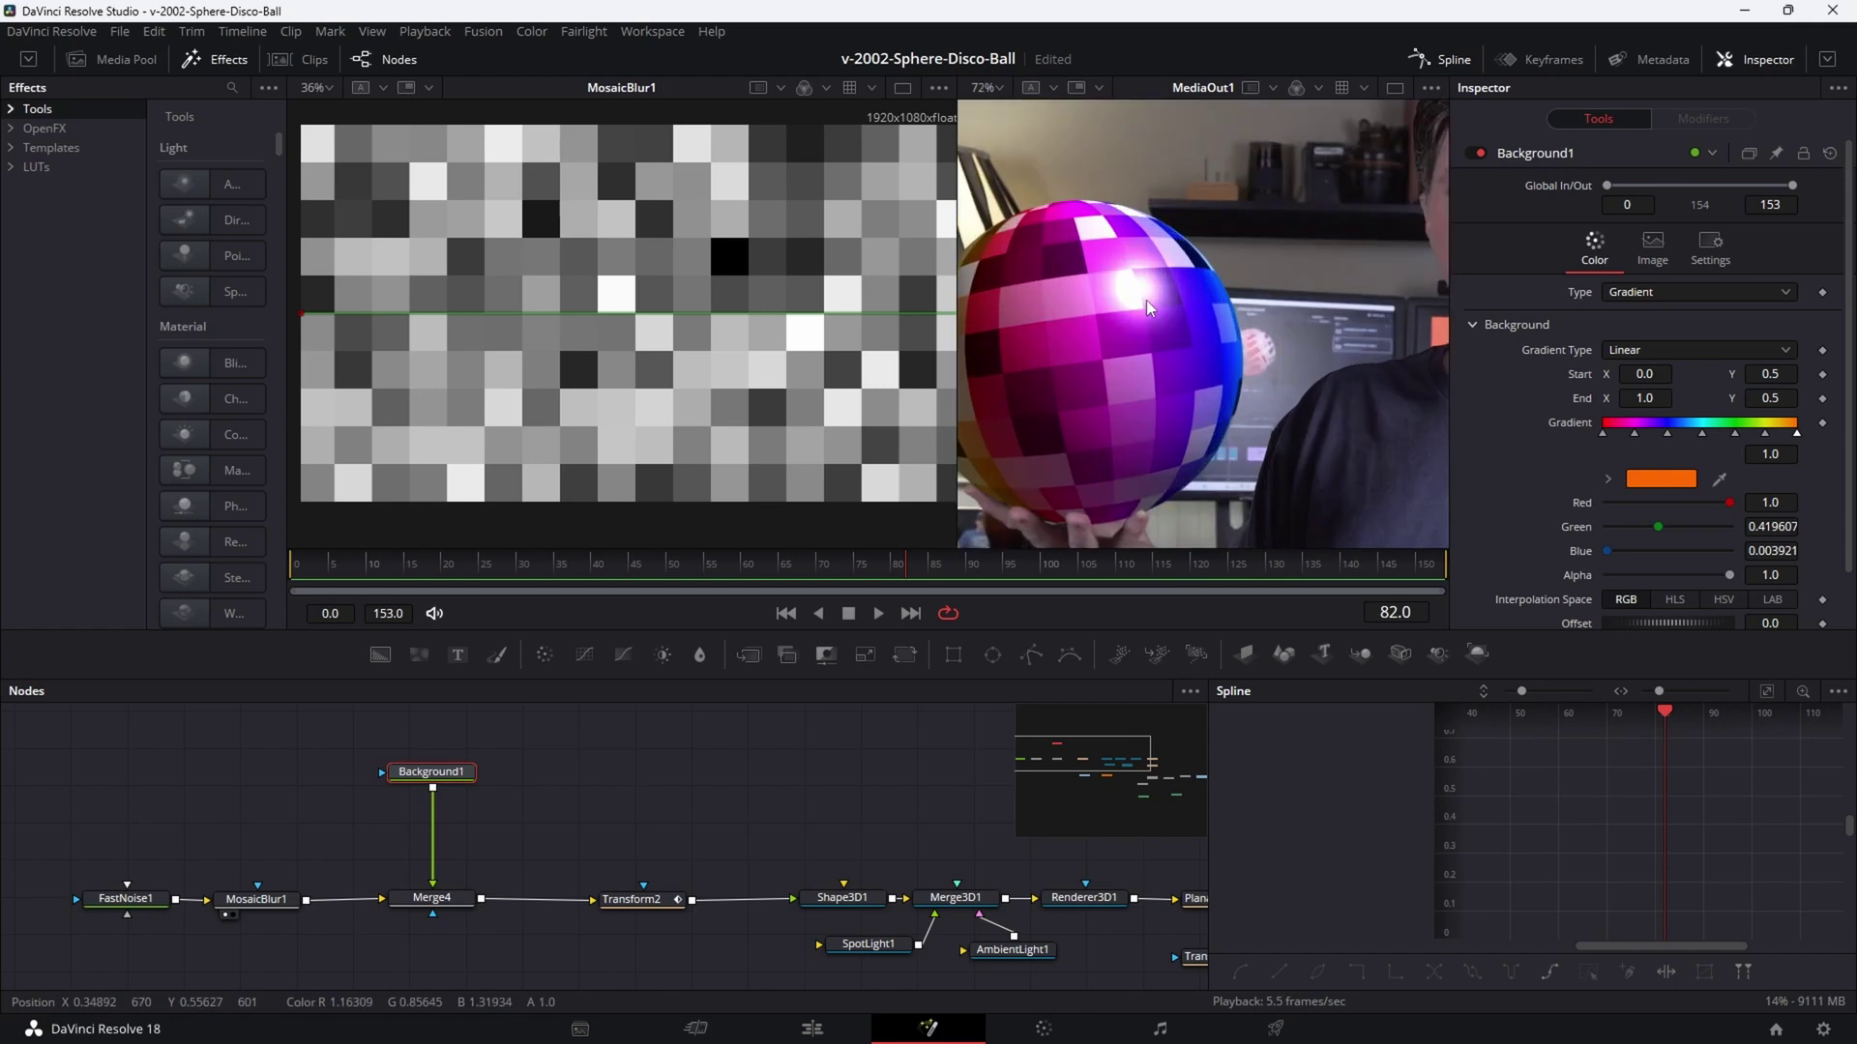
Preview Merge4's colored tile texture in the first viewer while keeping the MediaOut1 composite in the second viewer.
{"action": "left_click_drag", "start_coordinate": [674, 723], "coordinate": [753, 753]}
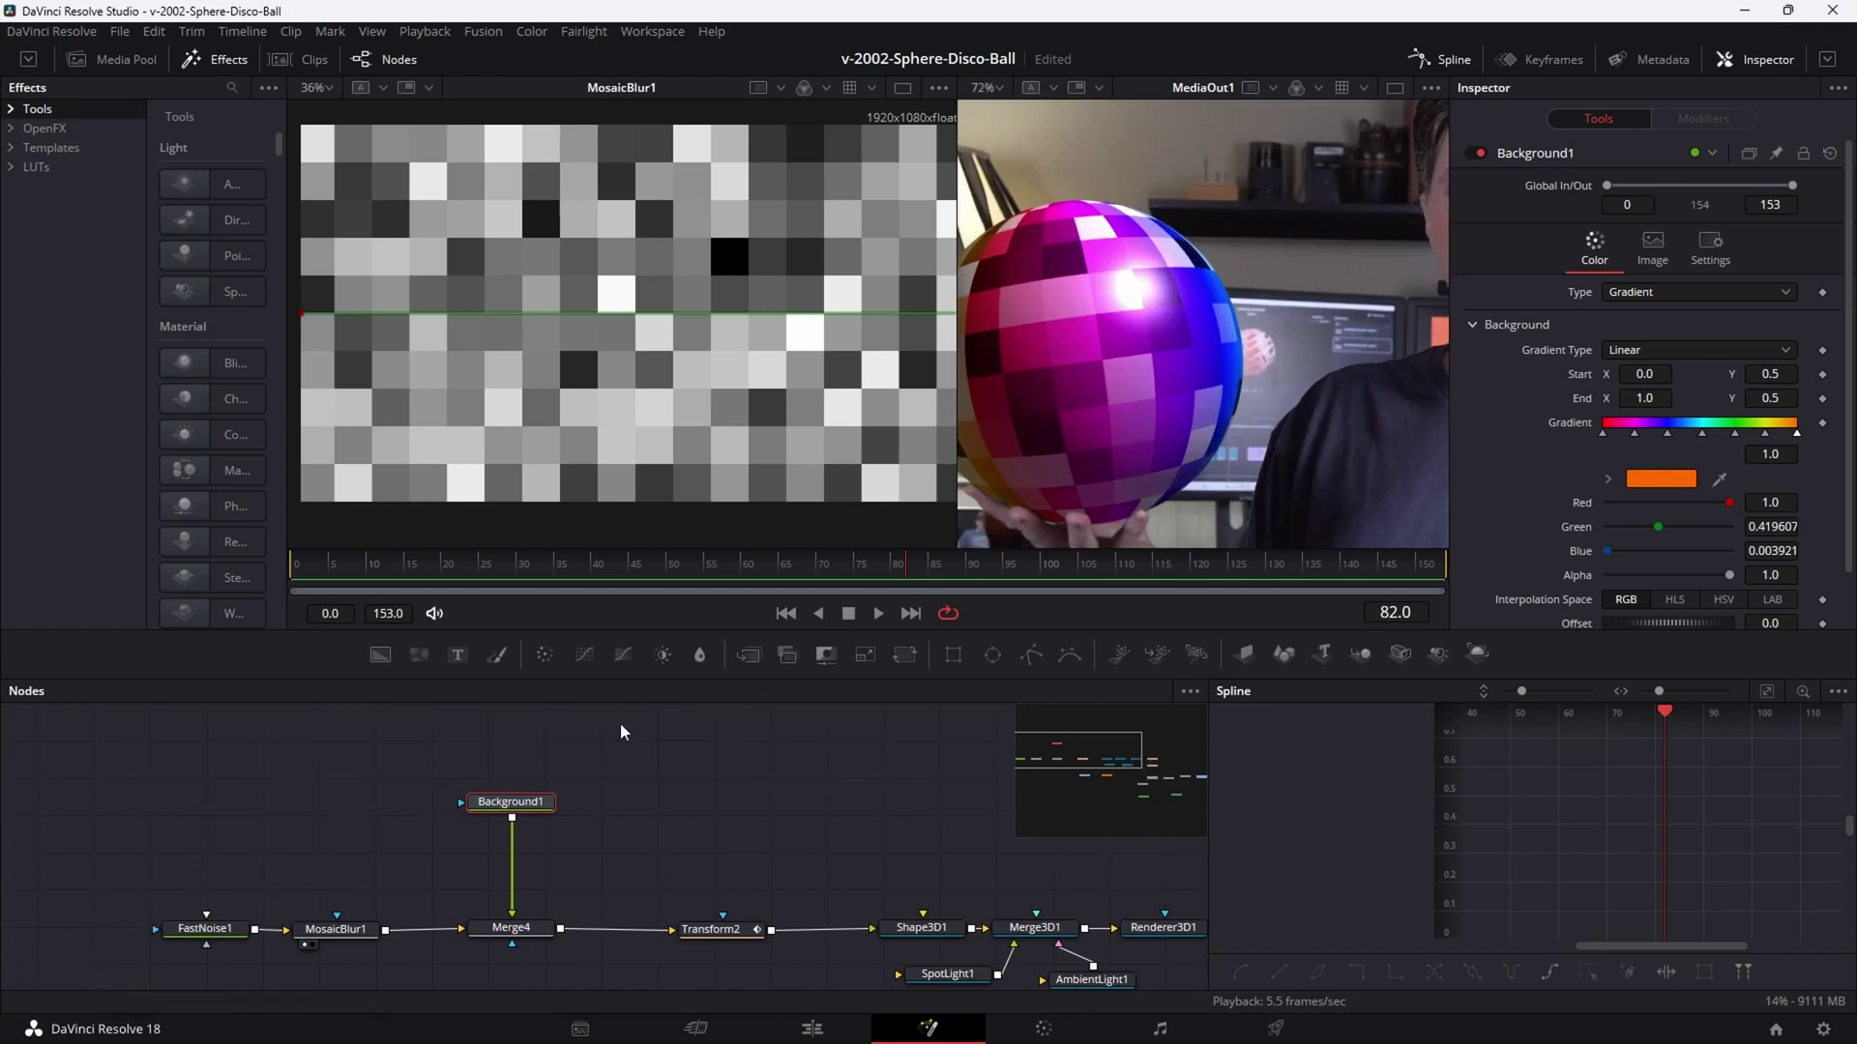
{"action": "left_click", "coordinate": [515, 937]}
{"action": "key", "text": "2"}
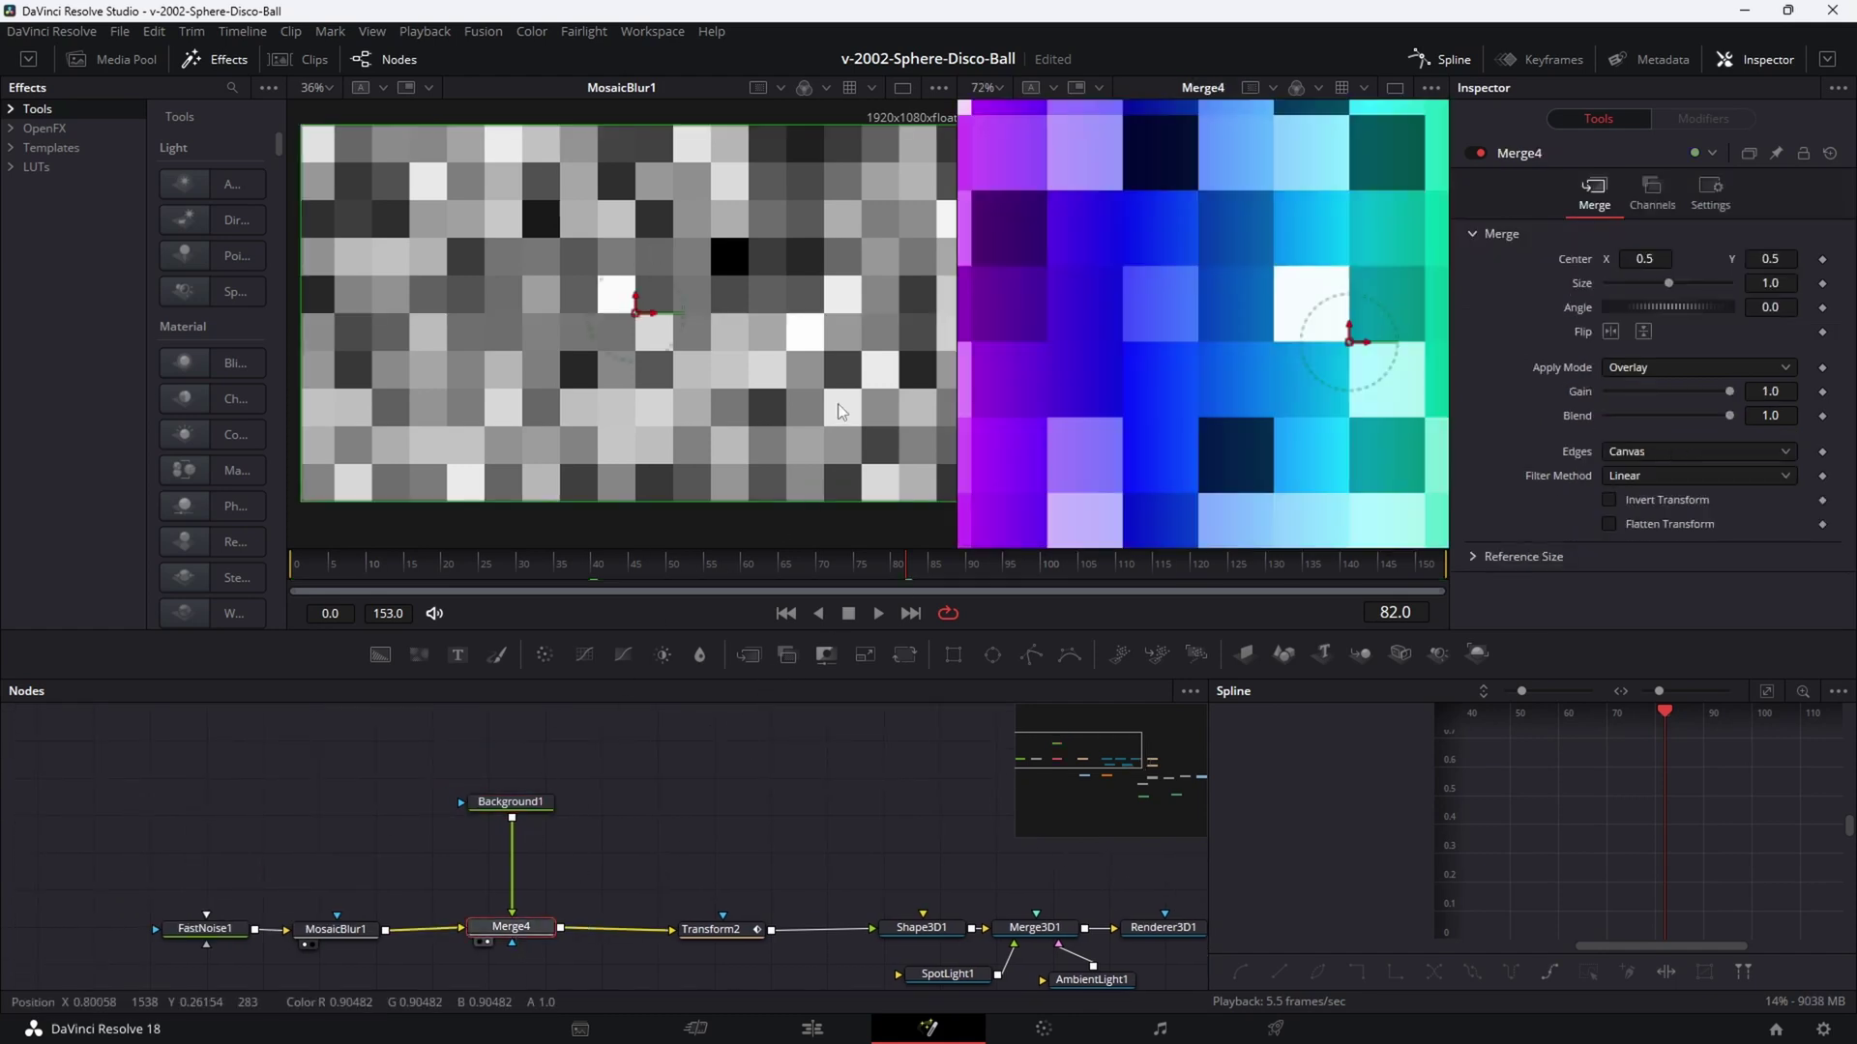
{"action": "key", "text": "1"}
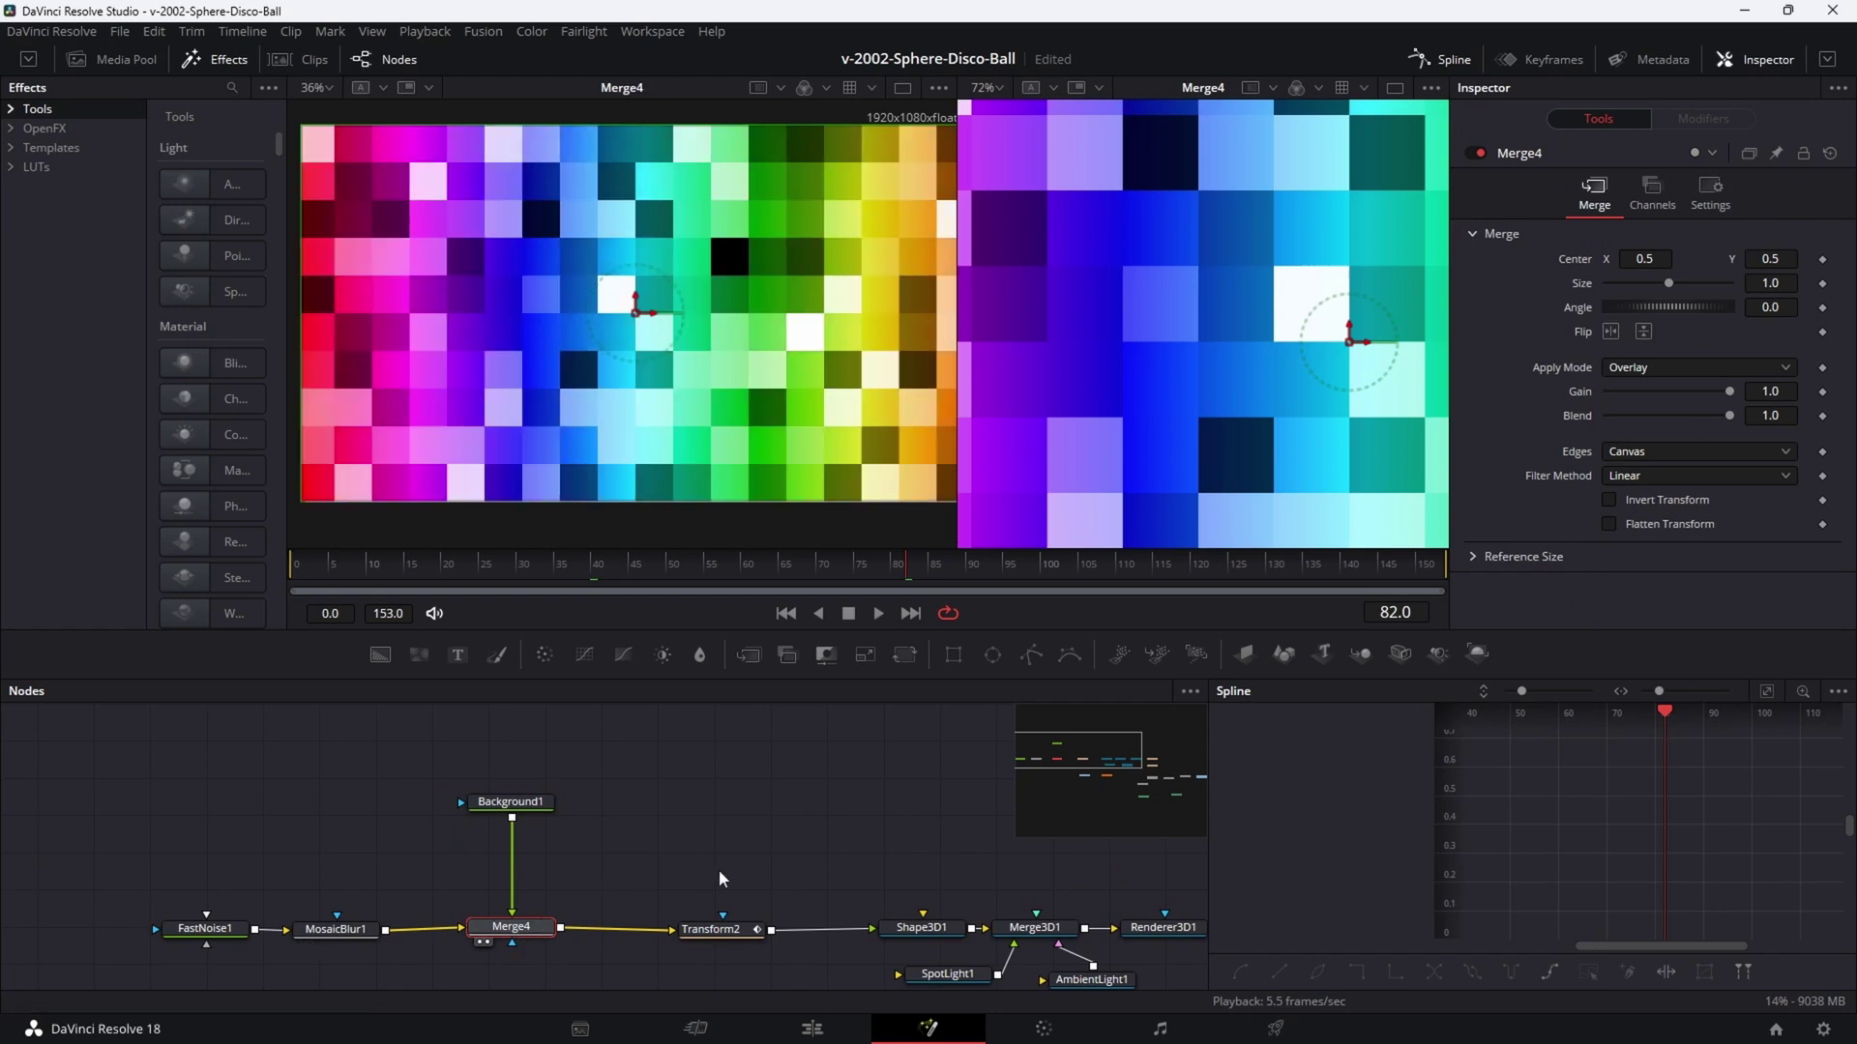
{"action": "left_click_drag", "start_coordinate": [1120, 855], "coordinate": [734, 609]}
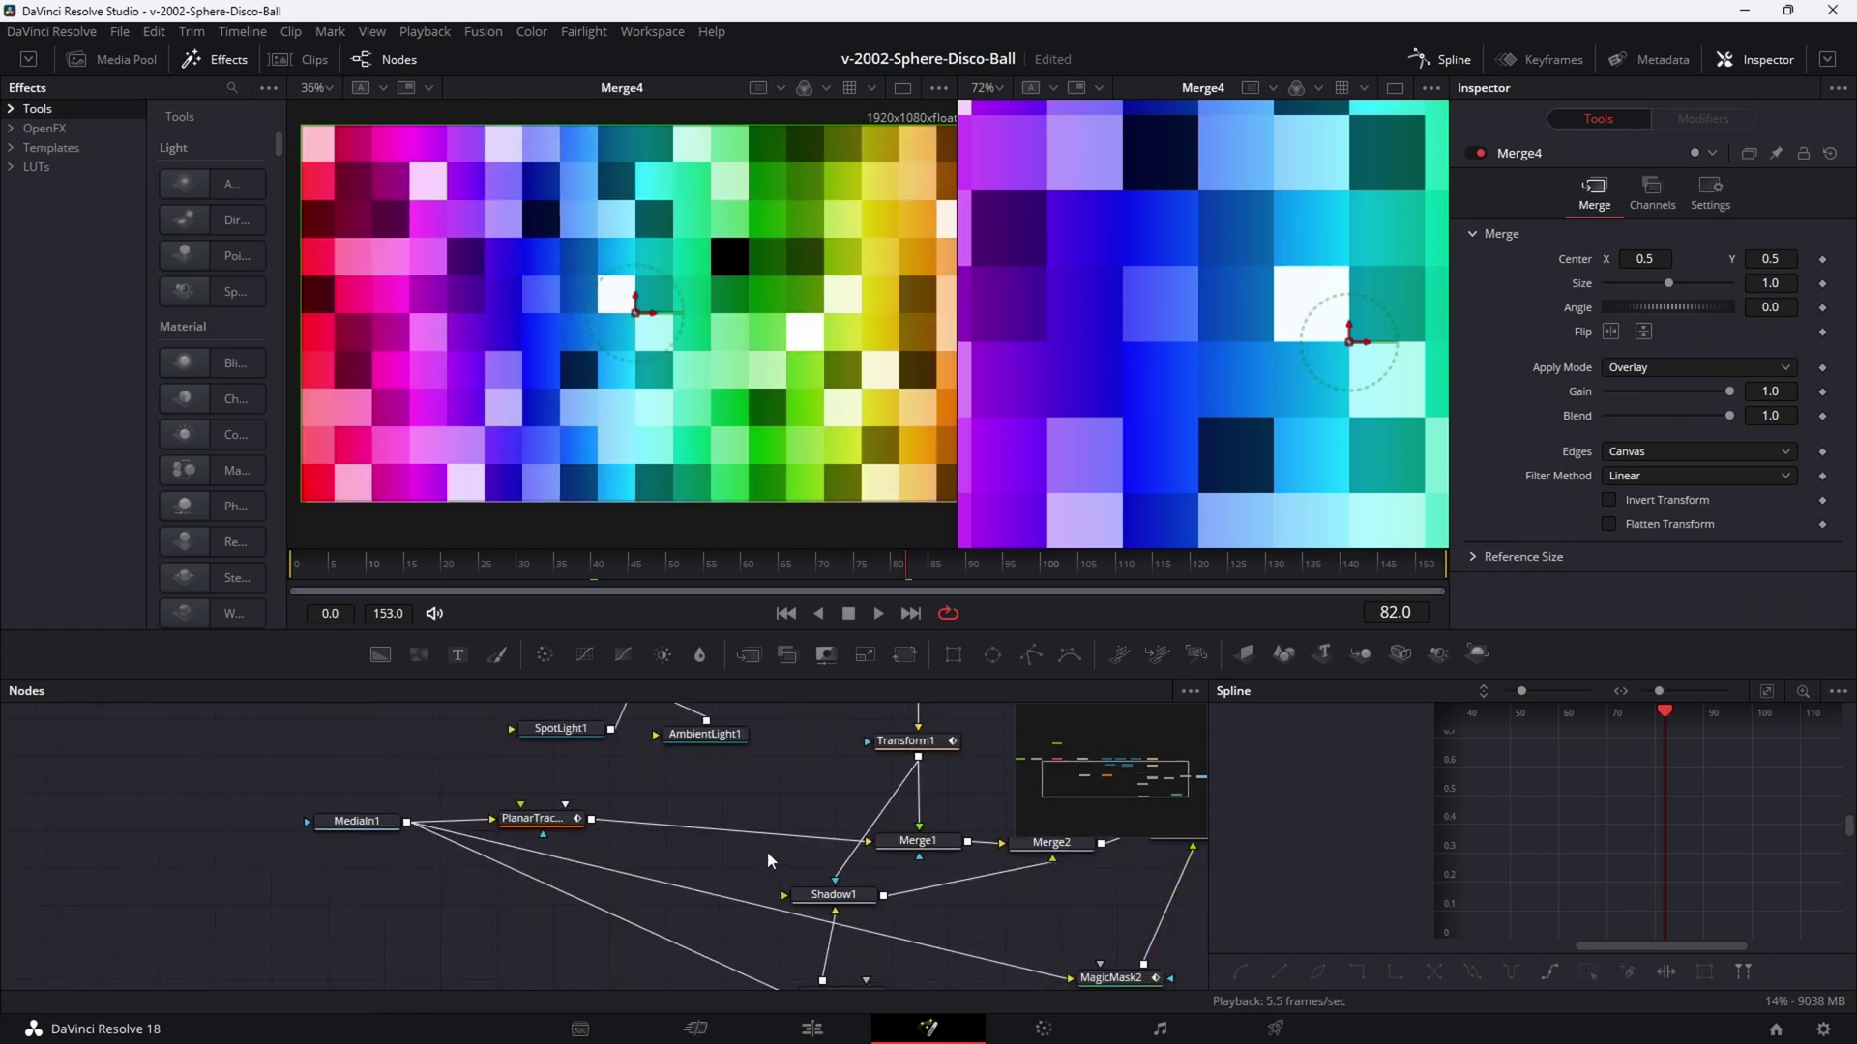
{"action": "scroll", "coordinate": [764, 846], "scroll_direction": "right", "scroll_amount": 5}
{"action": "left_click", "coordinate": [809, 822]}
{"action": "key", "text": "2"}
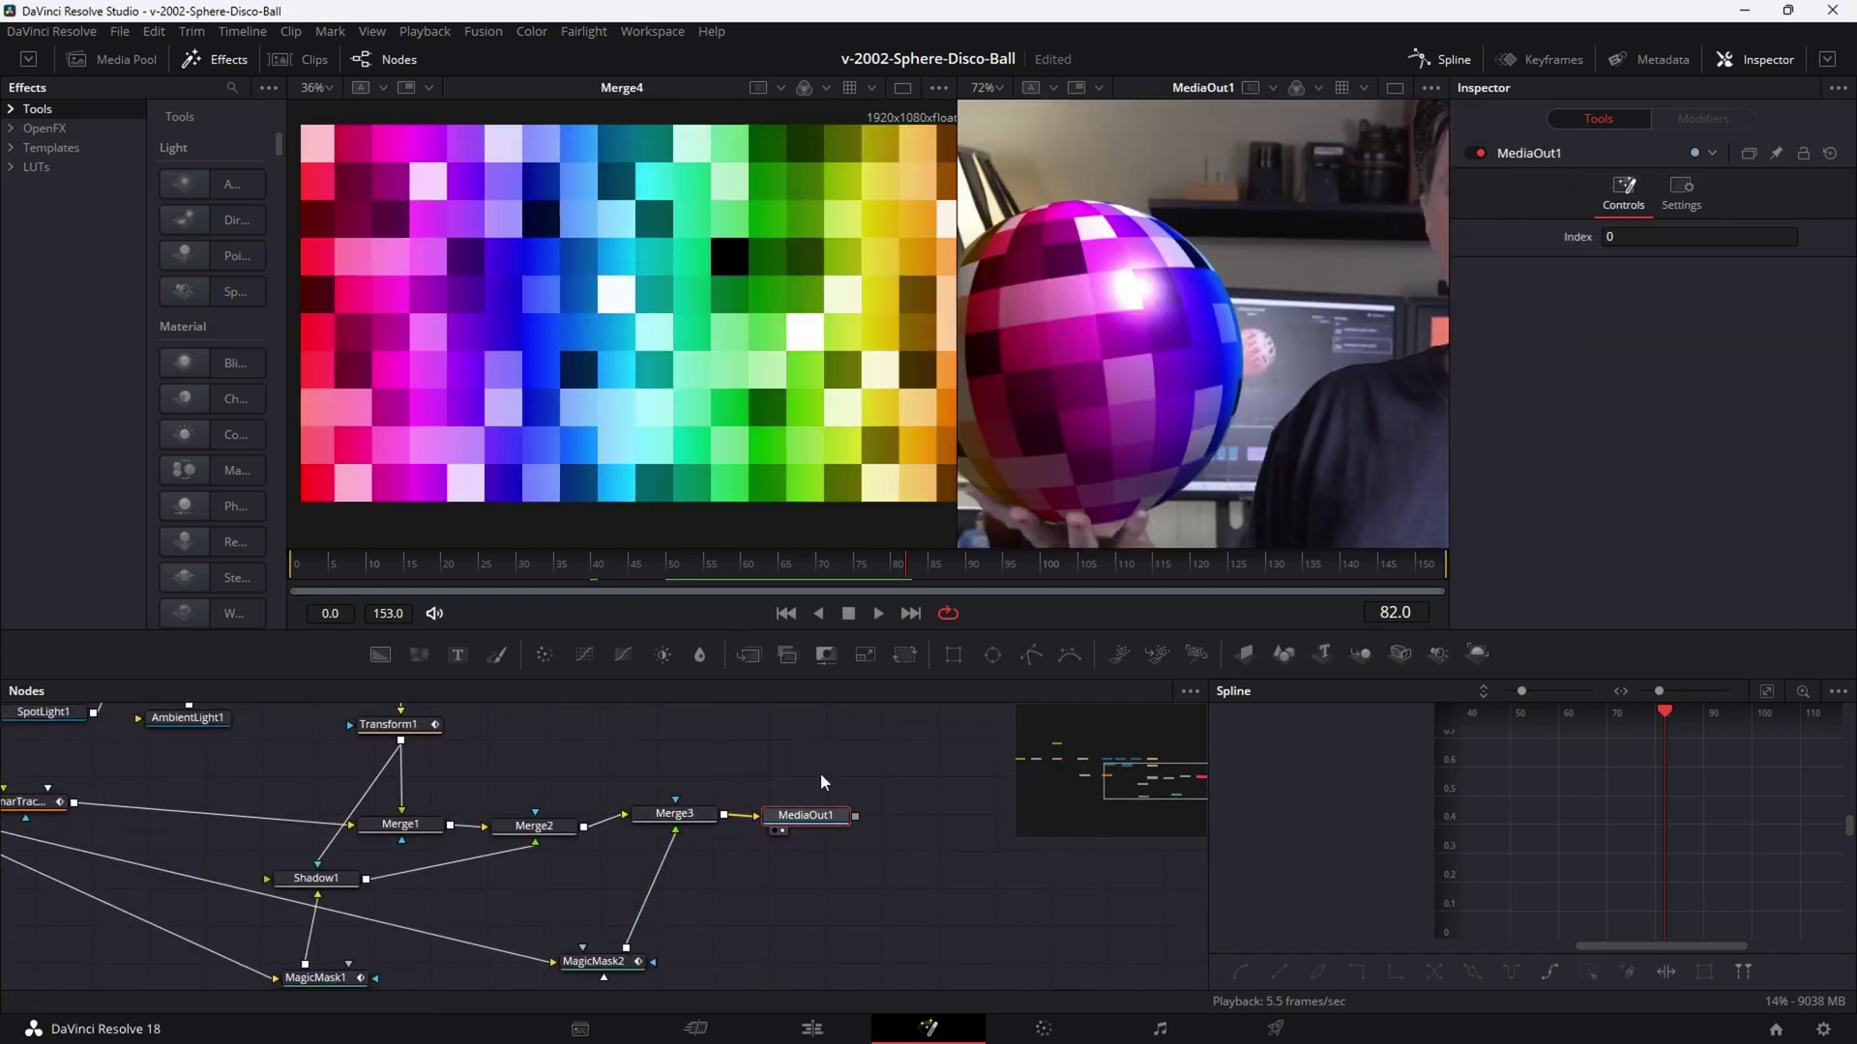
{"action": "scroll", "coordinate": [686, 324], "scroll_direction": "down", "scroll_amount": 2}
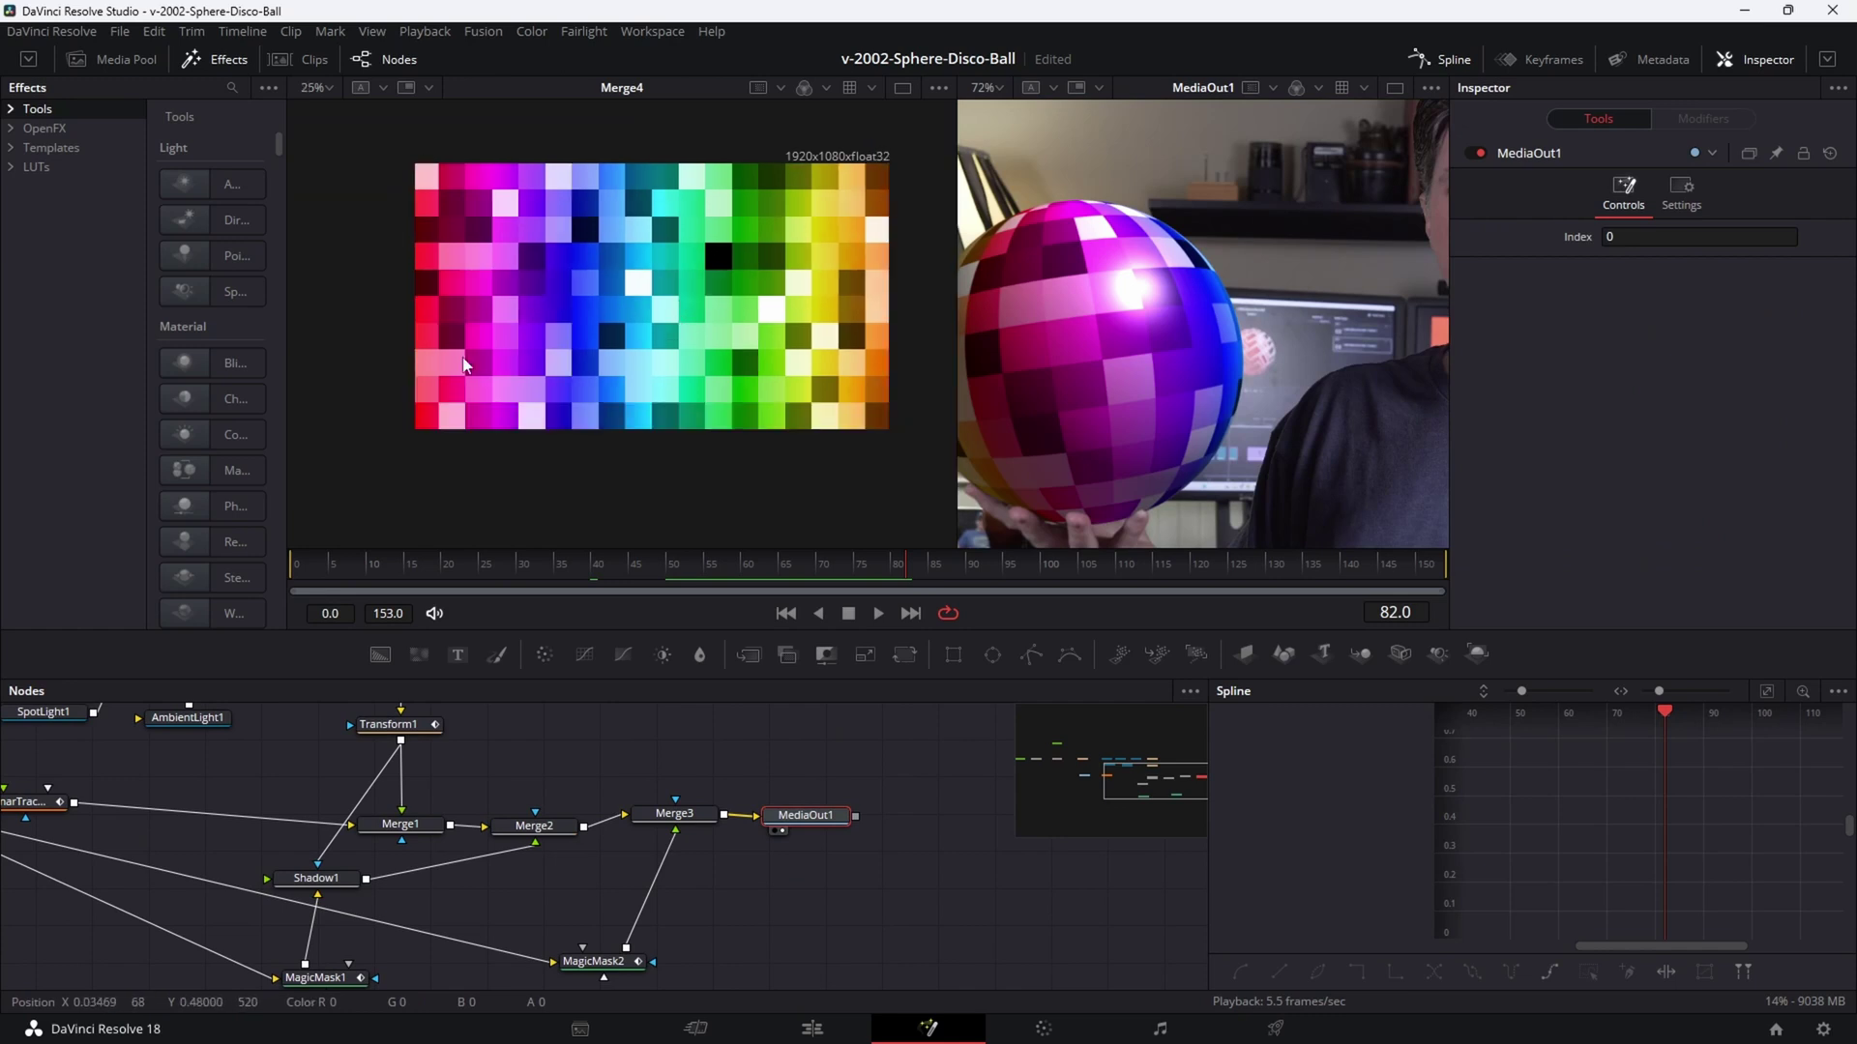
Add an unconnected sRectangle node in the empty area above the FastNoise1 branch.
{"action": "left_click_drag", "start_coordinate": [531, 750], "coordinate": [908, 890]}
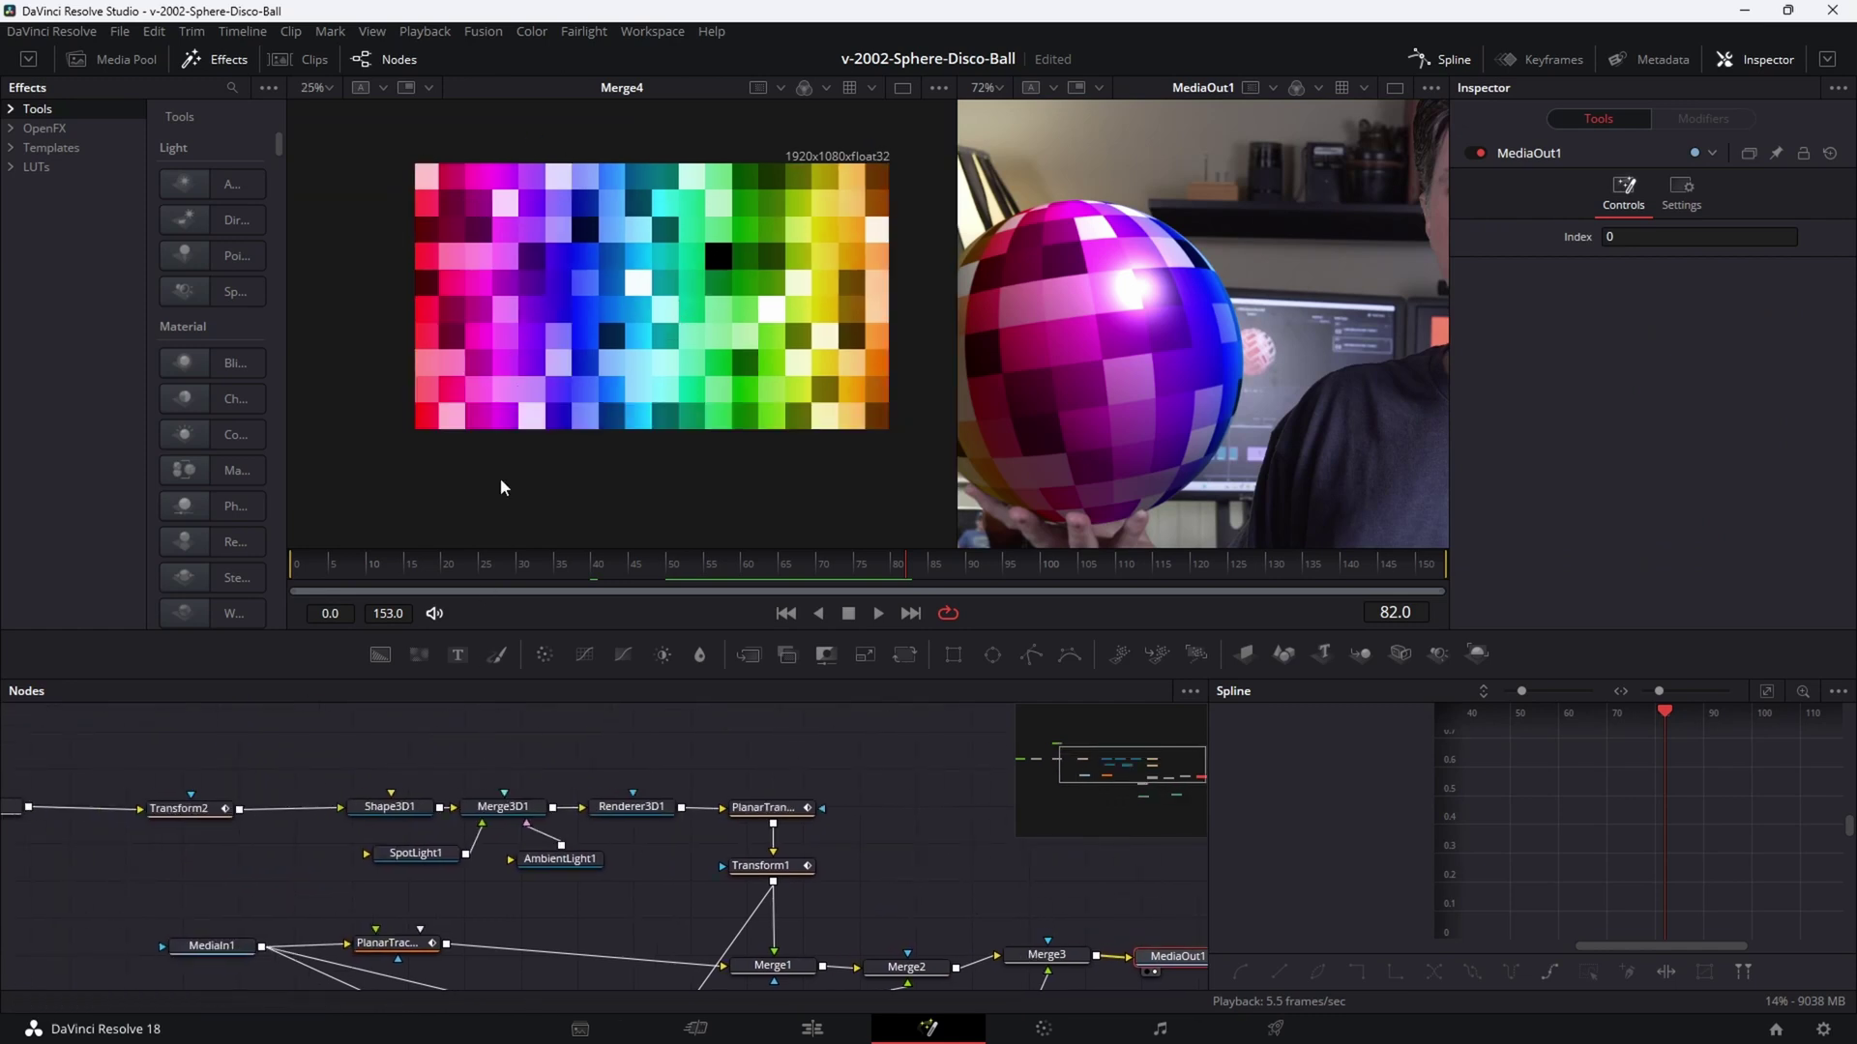
{"action": "left_click_drag", "start_coordinate": [270, 768], "coordinate": [816, 804]}
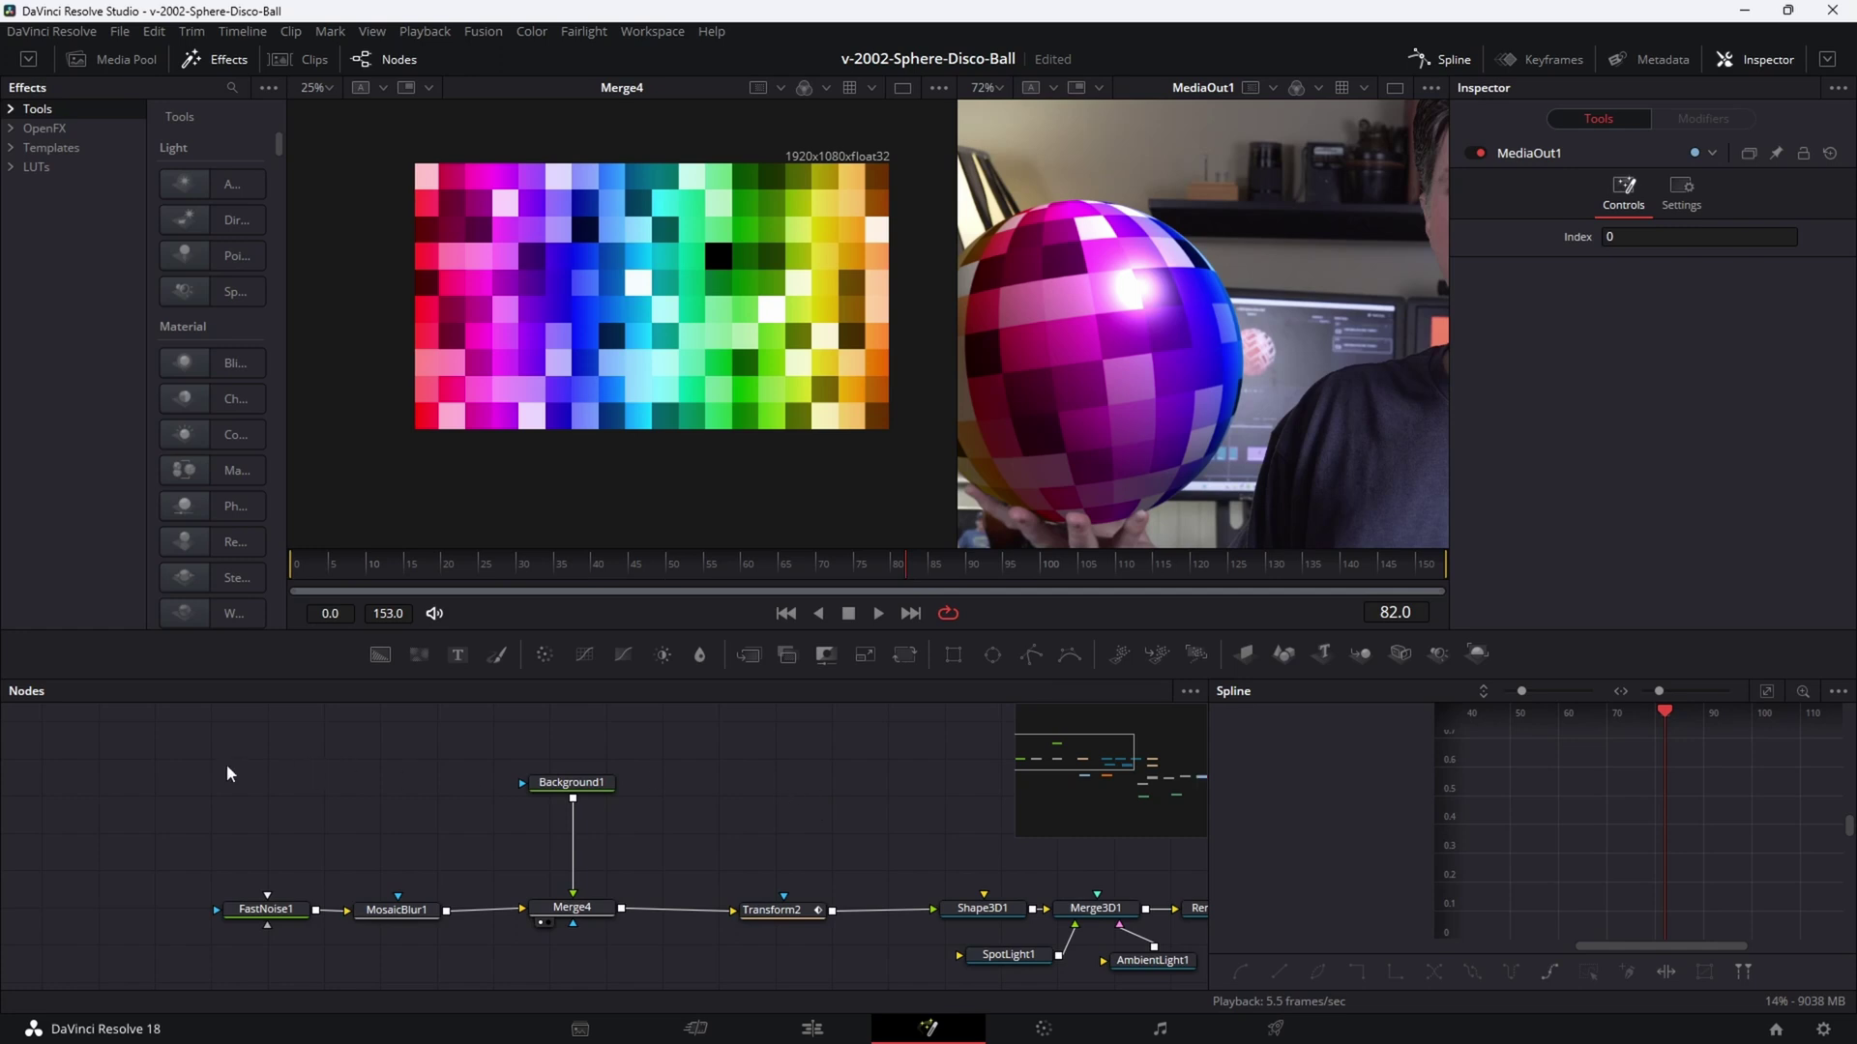
{"action": "key", "text": "shift+space"}
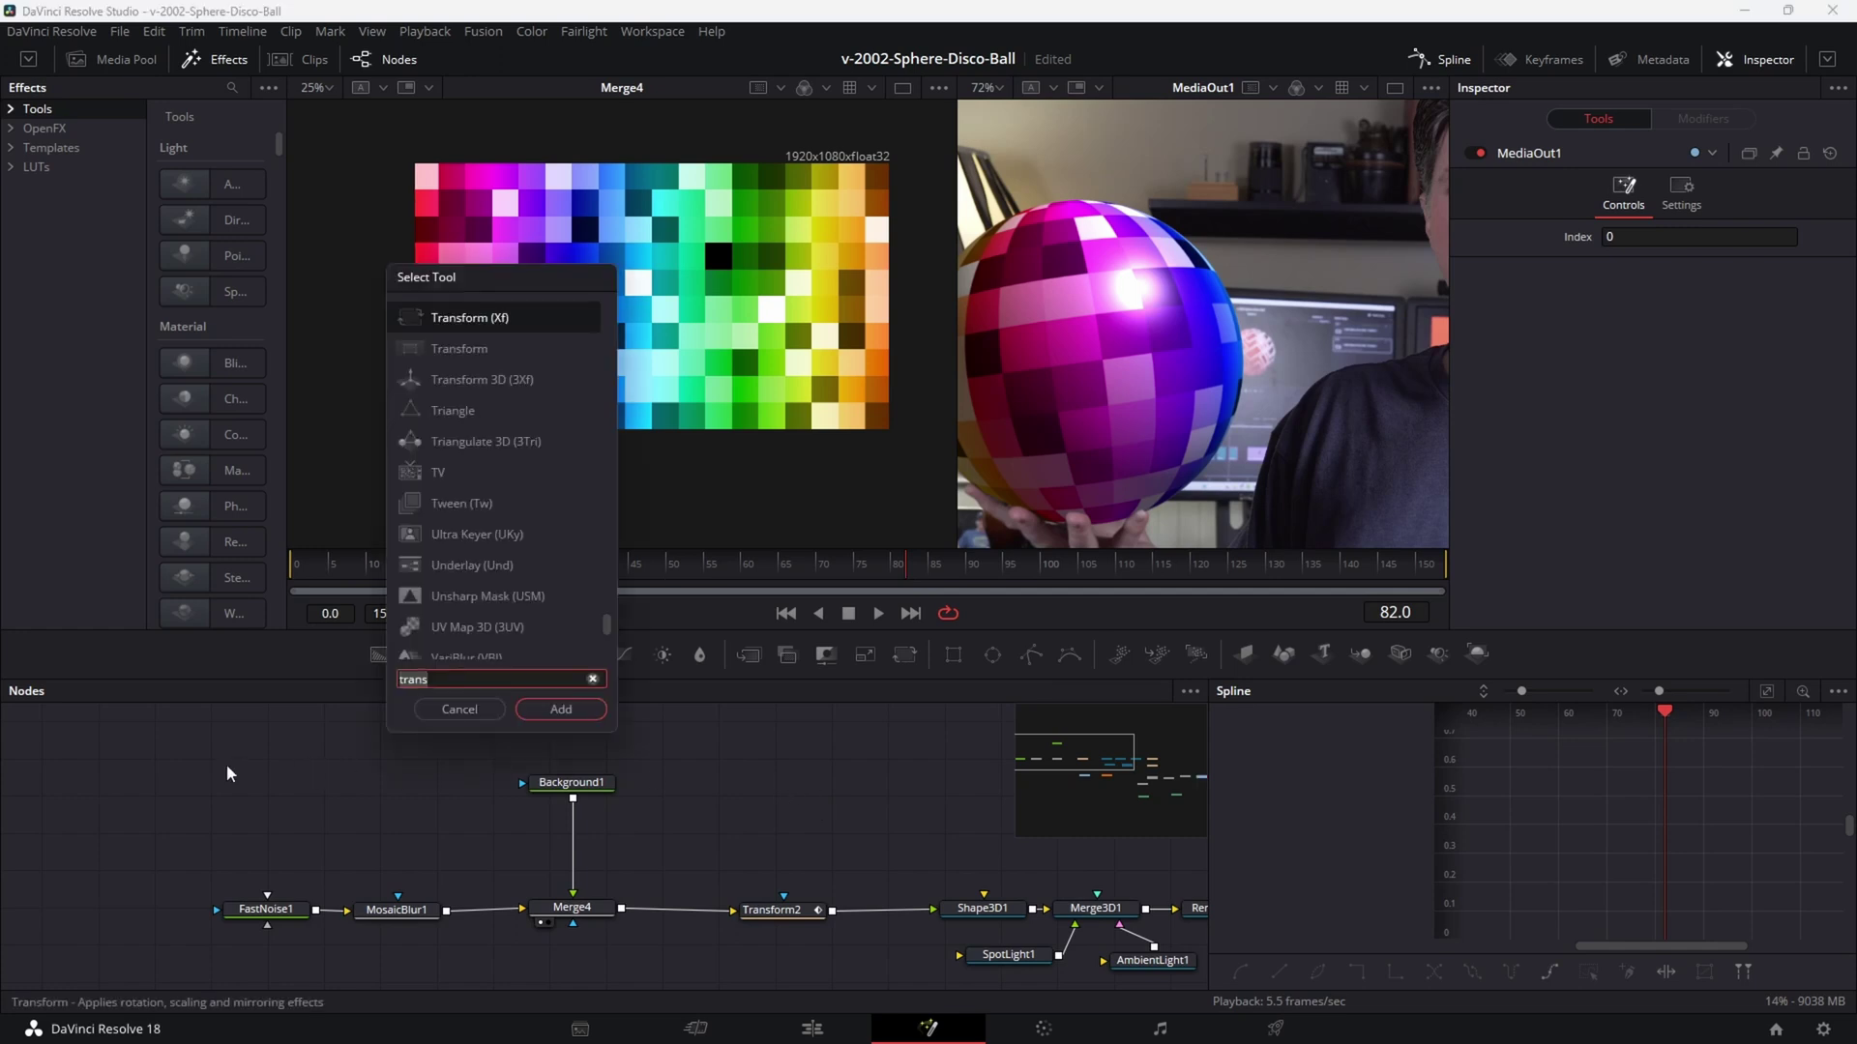
{"action": "type", "text": "srec"}
{"action": "key", "text": "Return"}
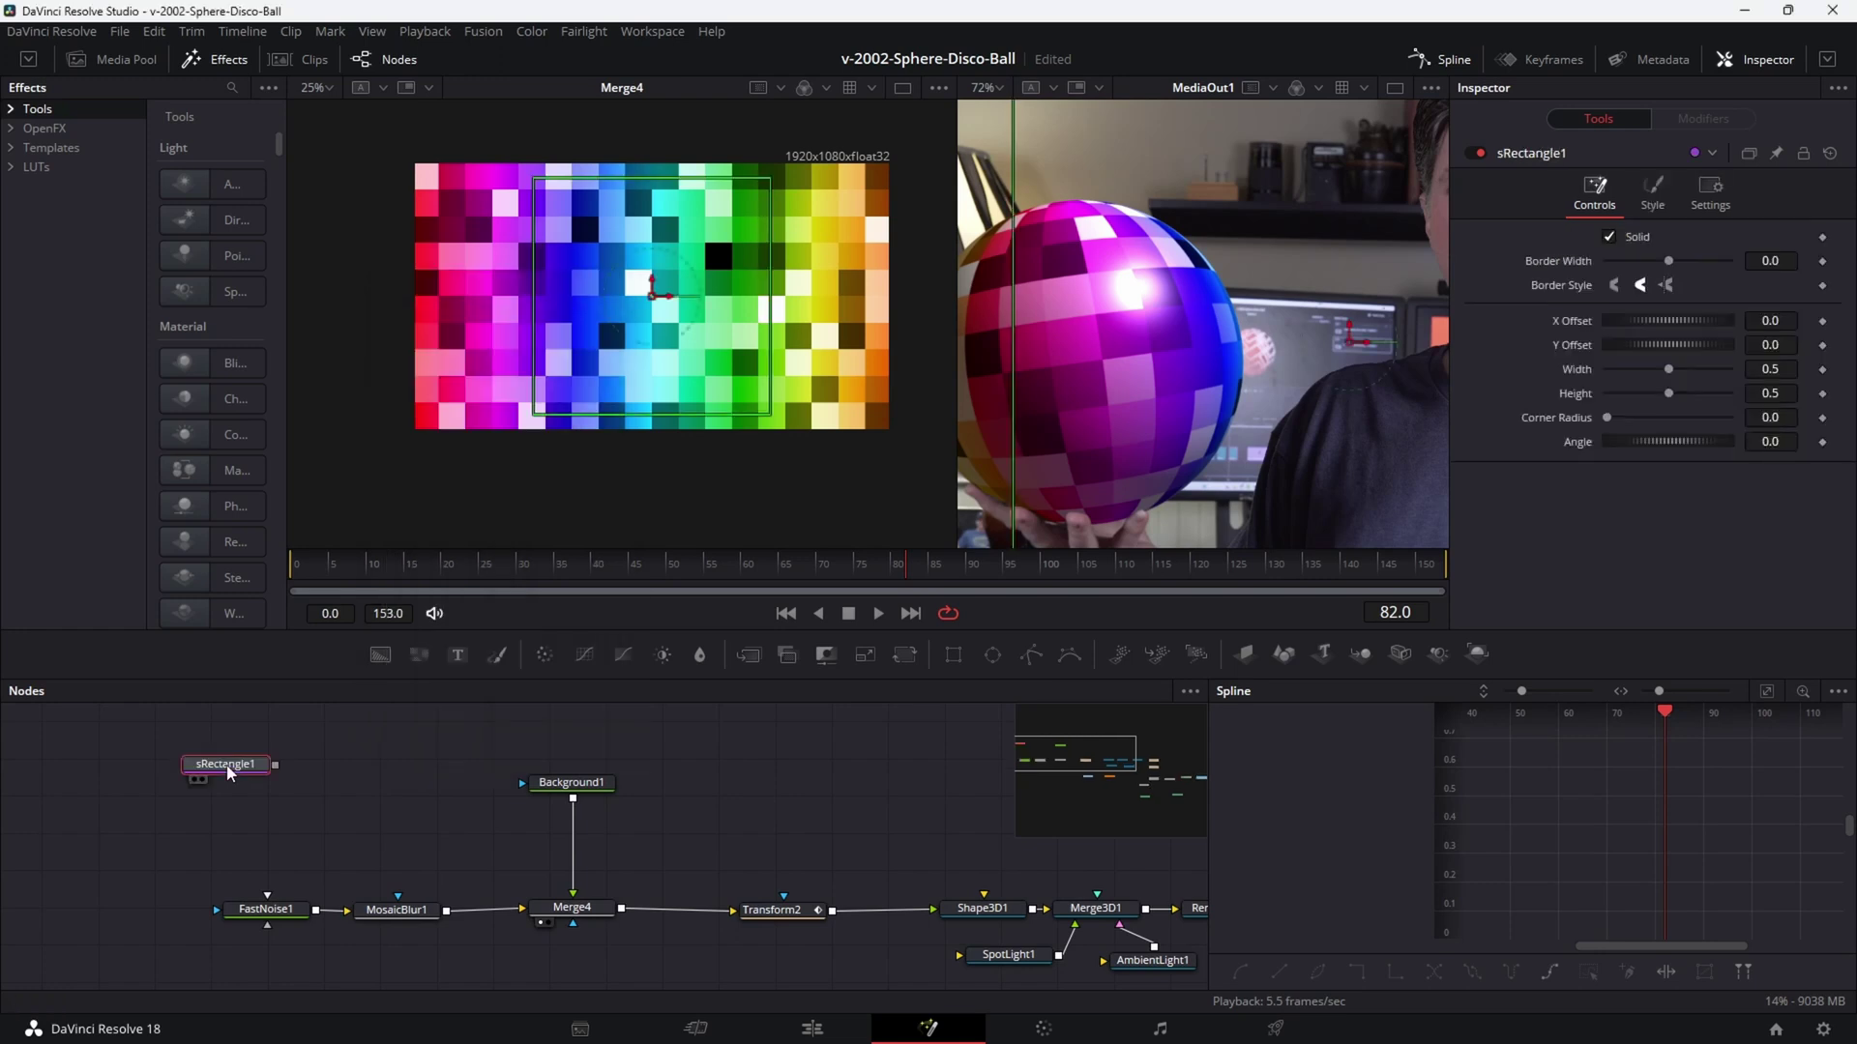
{"action": "left_click_drag", "start_coordinate": [229, 773], "coordinate": [166, 776]}
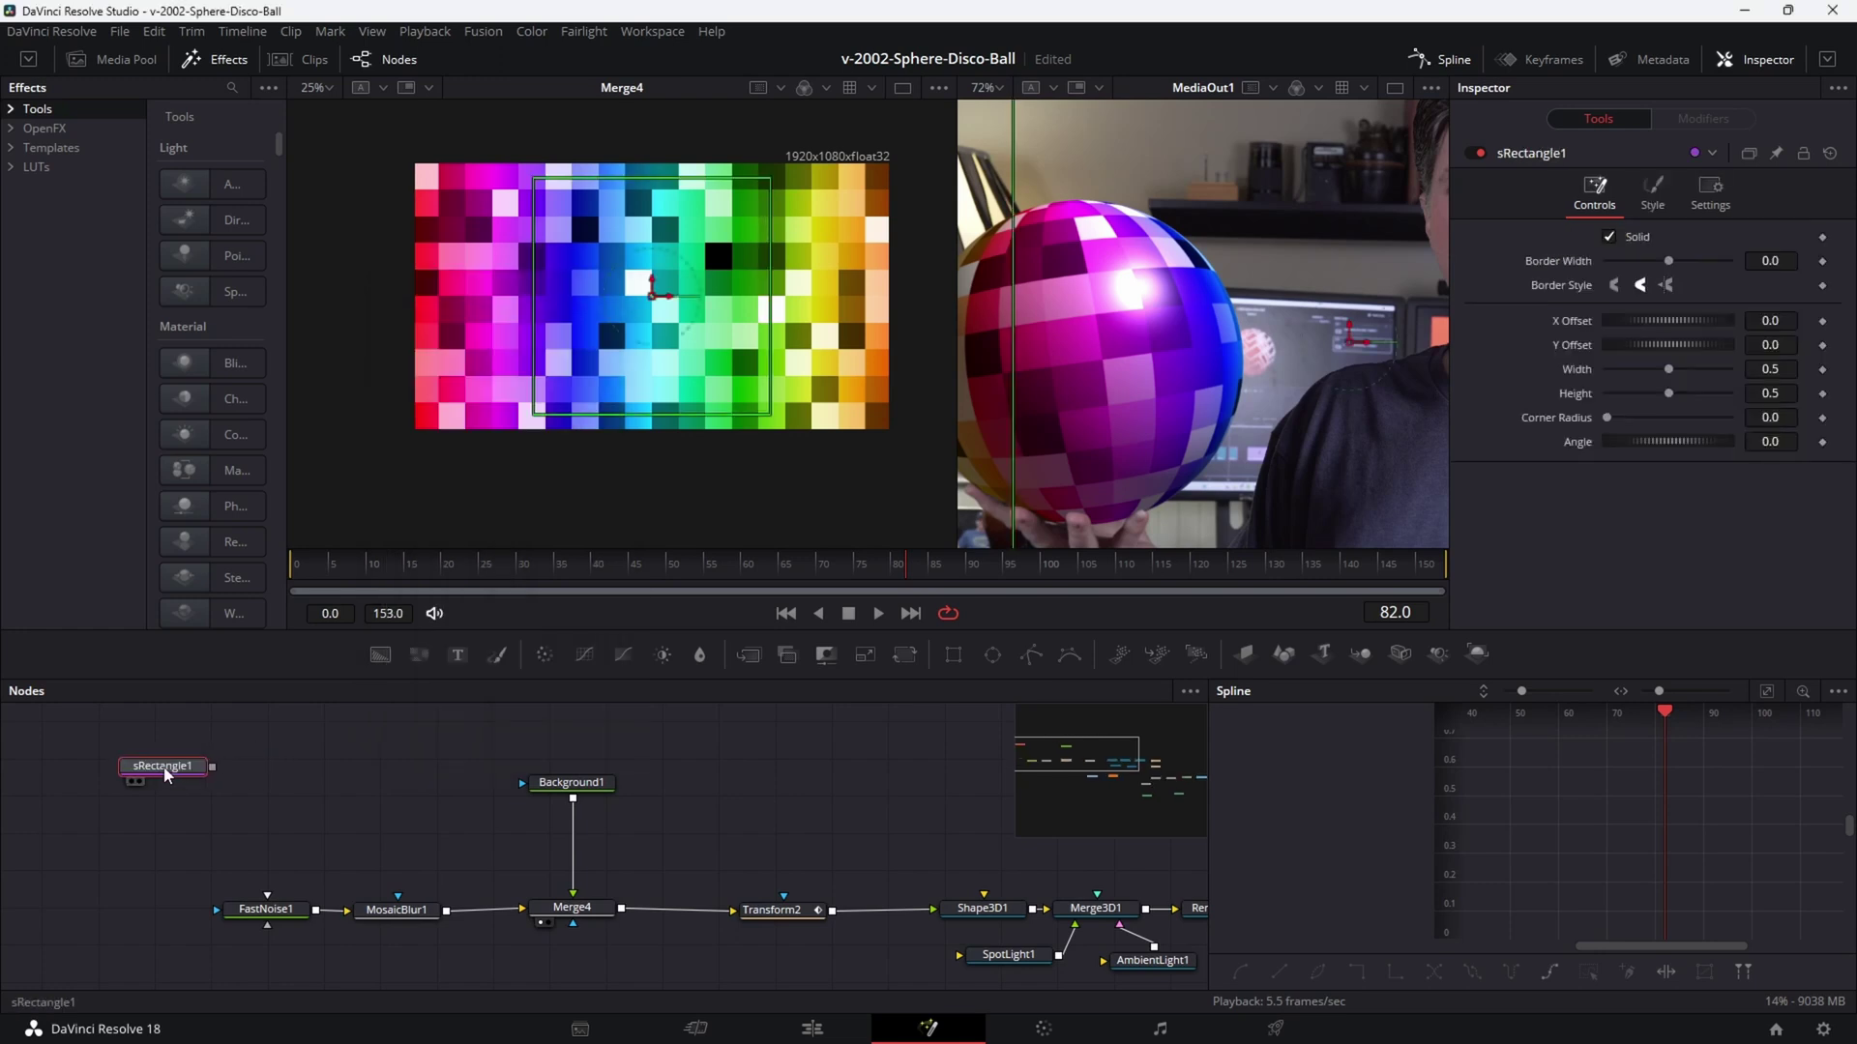
Add an sRender node fed by sRectangle1.
{"action": "key", "text": "shift+space"}
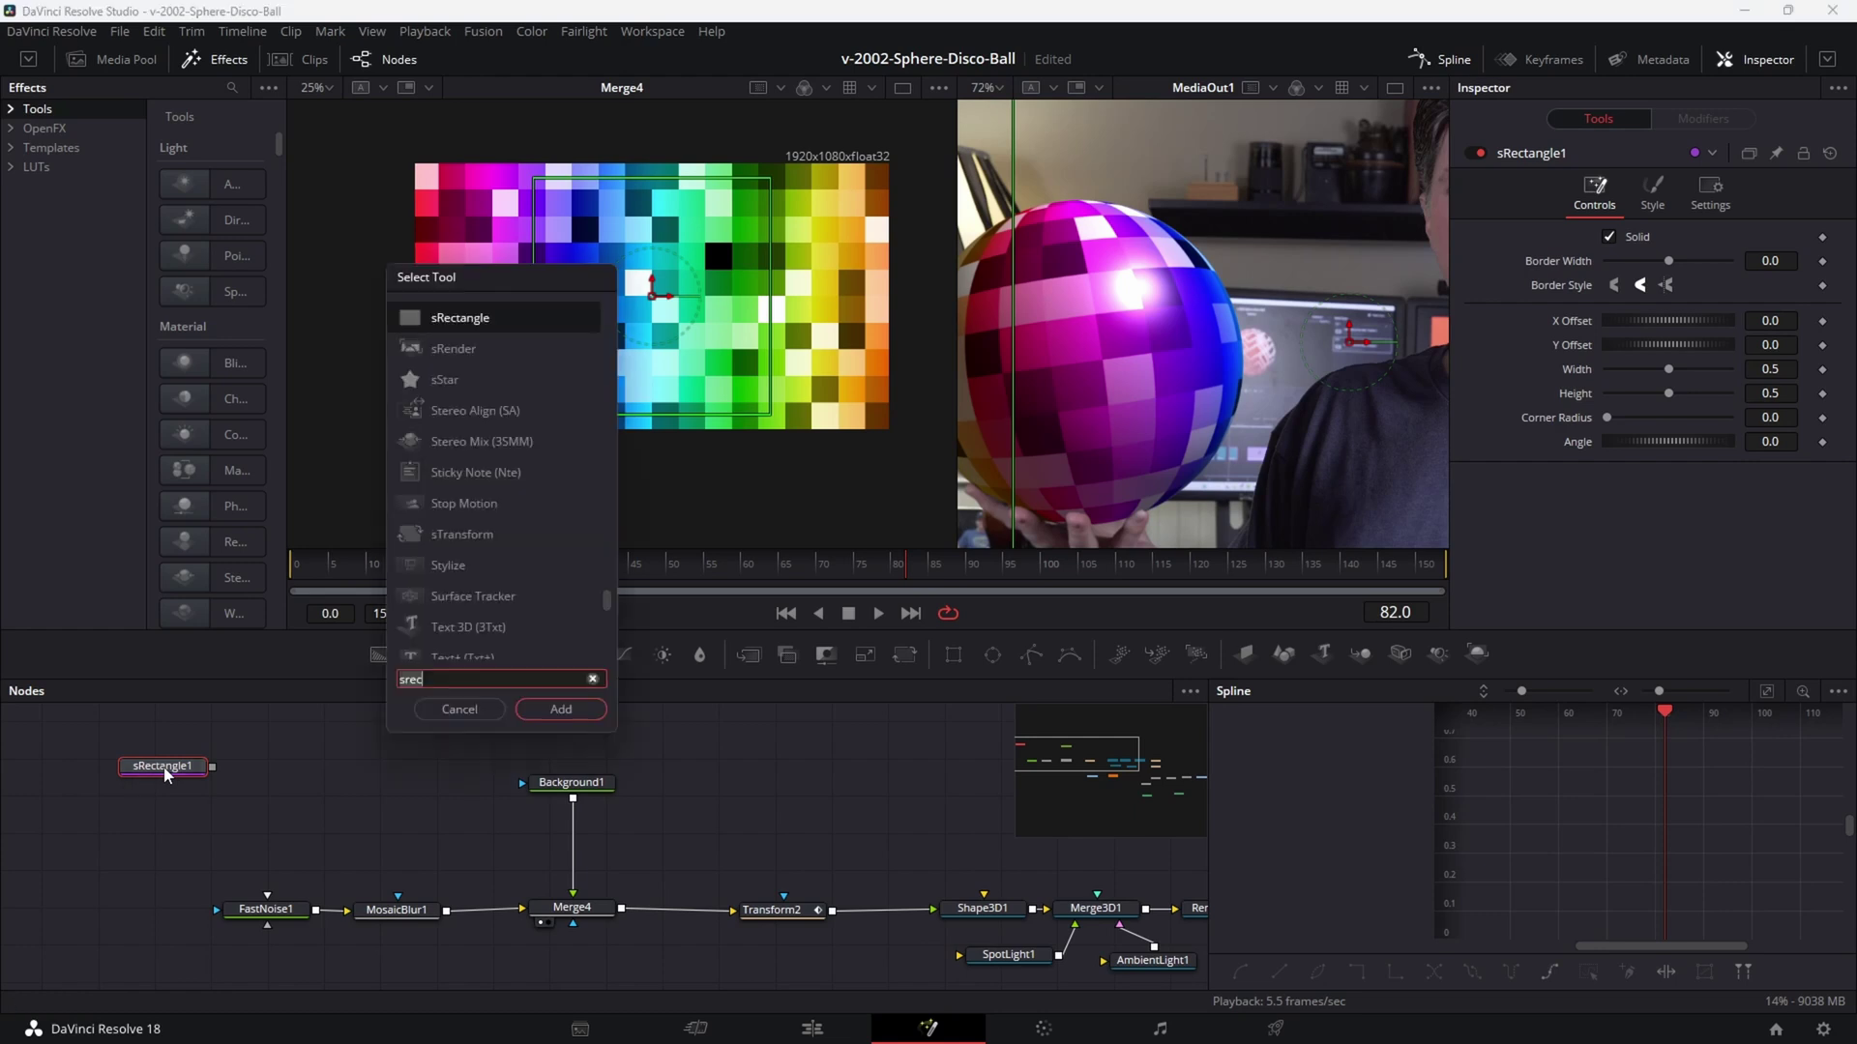
{"action": "key", "text": "BackSpace"}
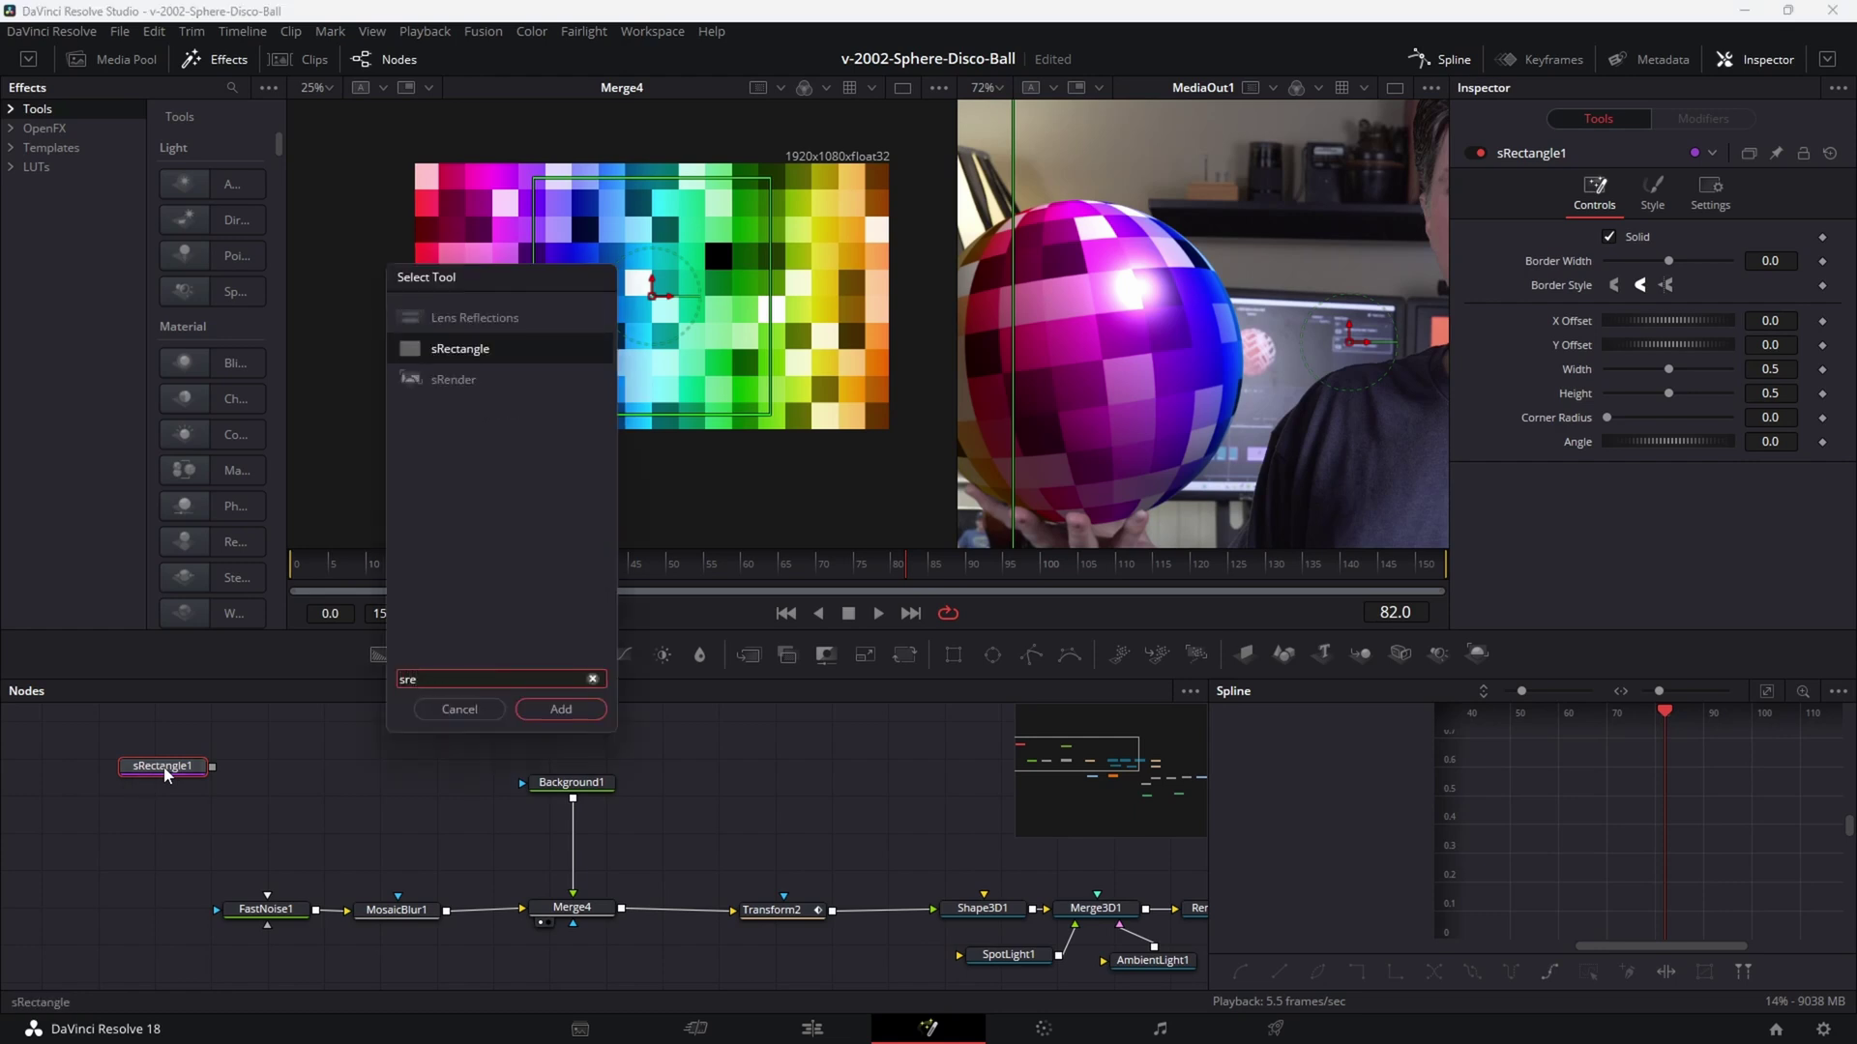
{"action": "key", "text": "Down"}
{"action": "key", "text": "Return"}
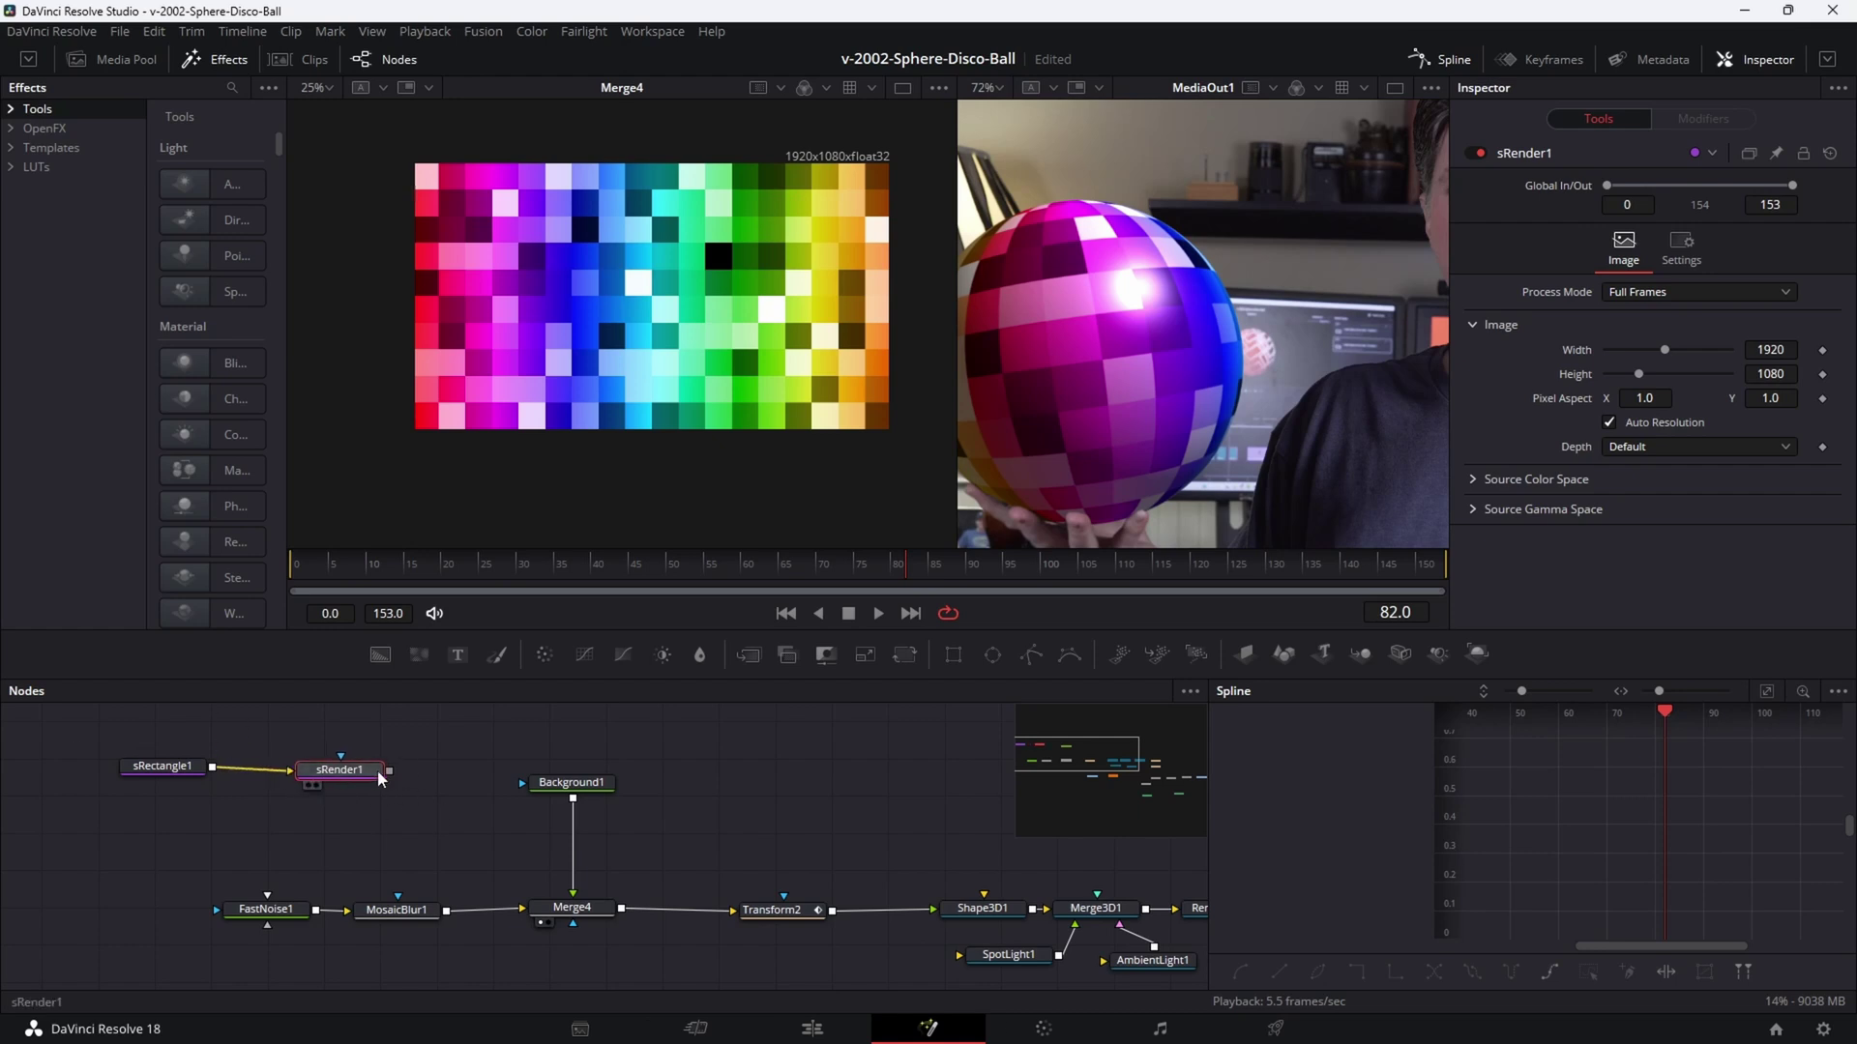
Rearrange sRender1, Merge4, Background1 and sRectangle1 to open up space between Merge4 and Transform2.
{"action": "left_click_drag", "start_coordinate": [337, 771], "coordinate": [639, 752]}
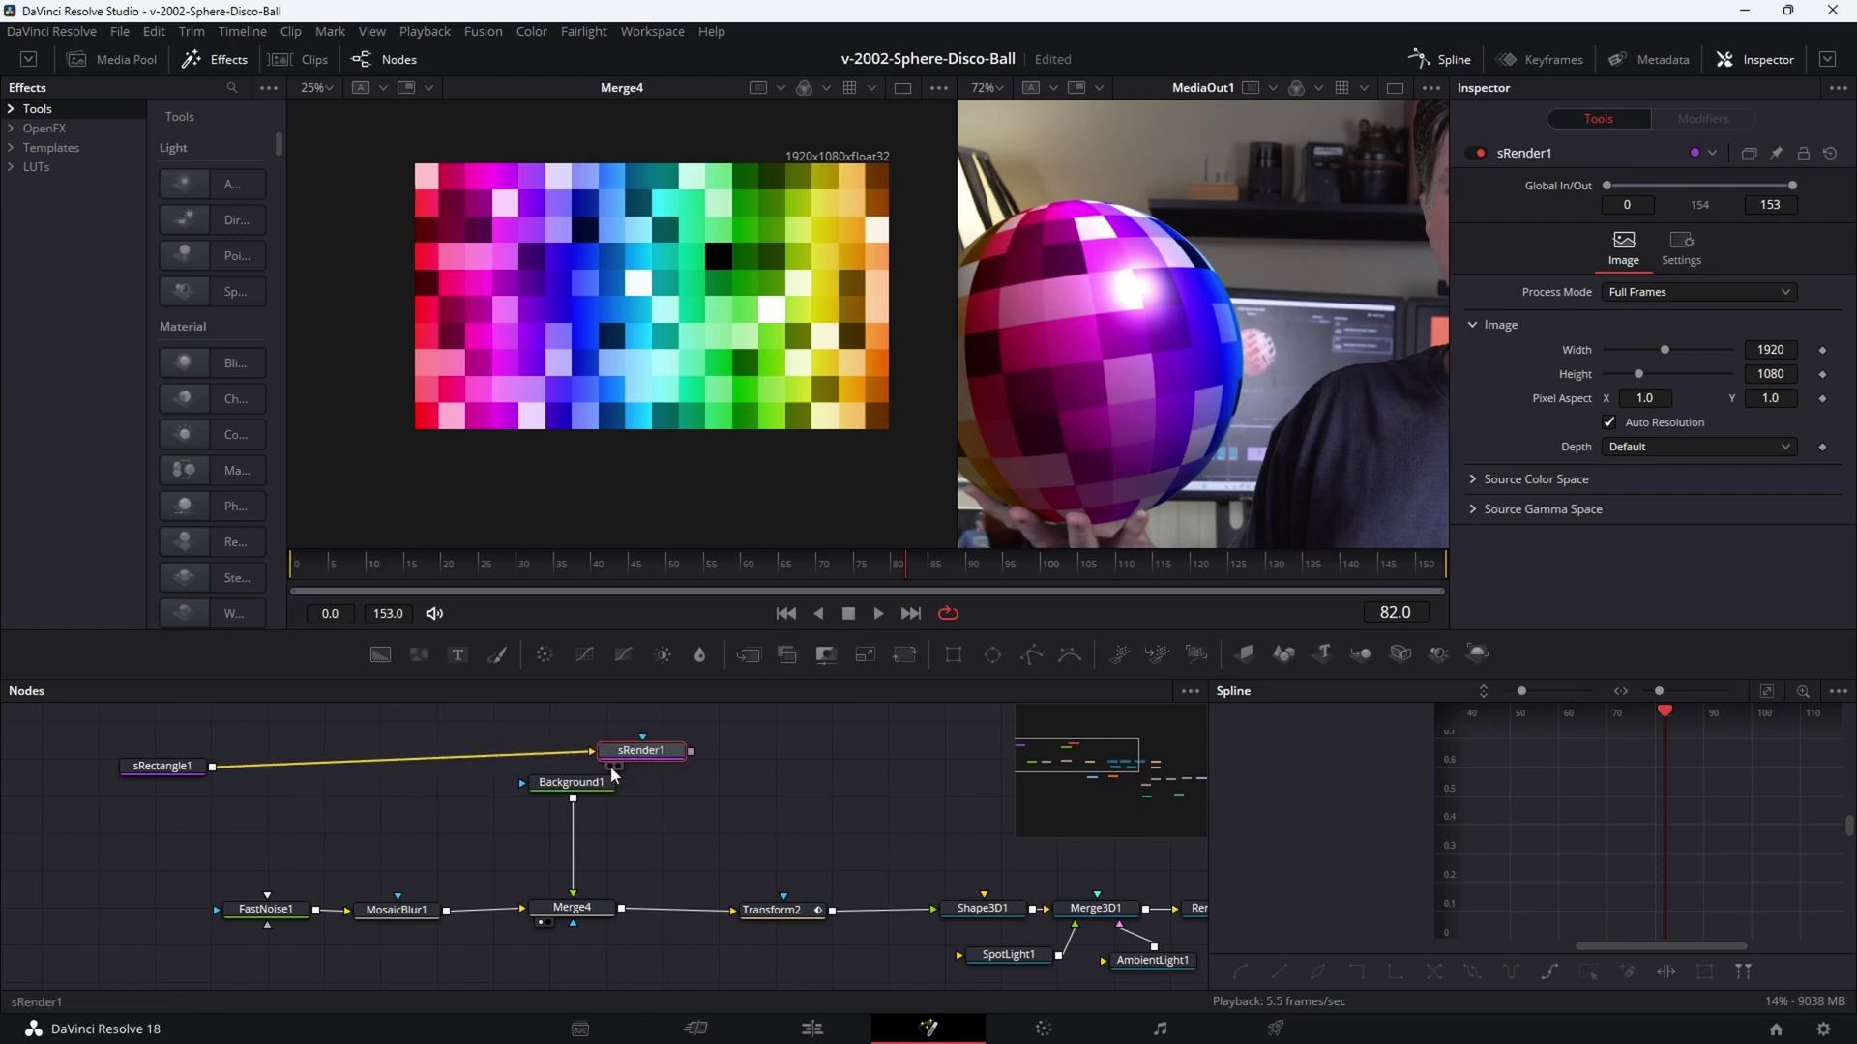
{"action": "left_click_drag", "start_coordinate": [573, 908], "coordinate": [506, 907]}
{"action": "left_click_drag", "start_coordinate": [573, 788], "coordinate": [516, 802]}
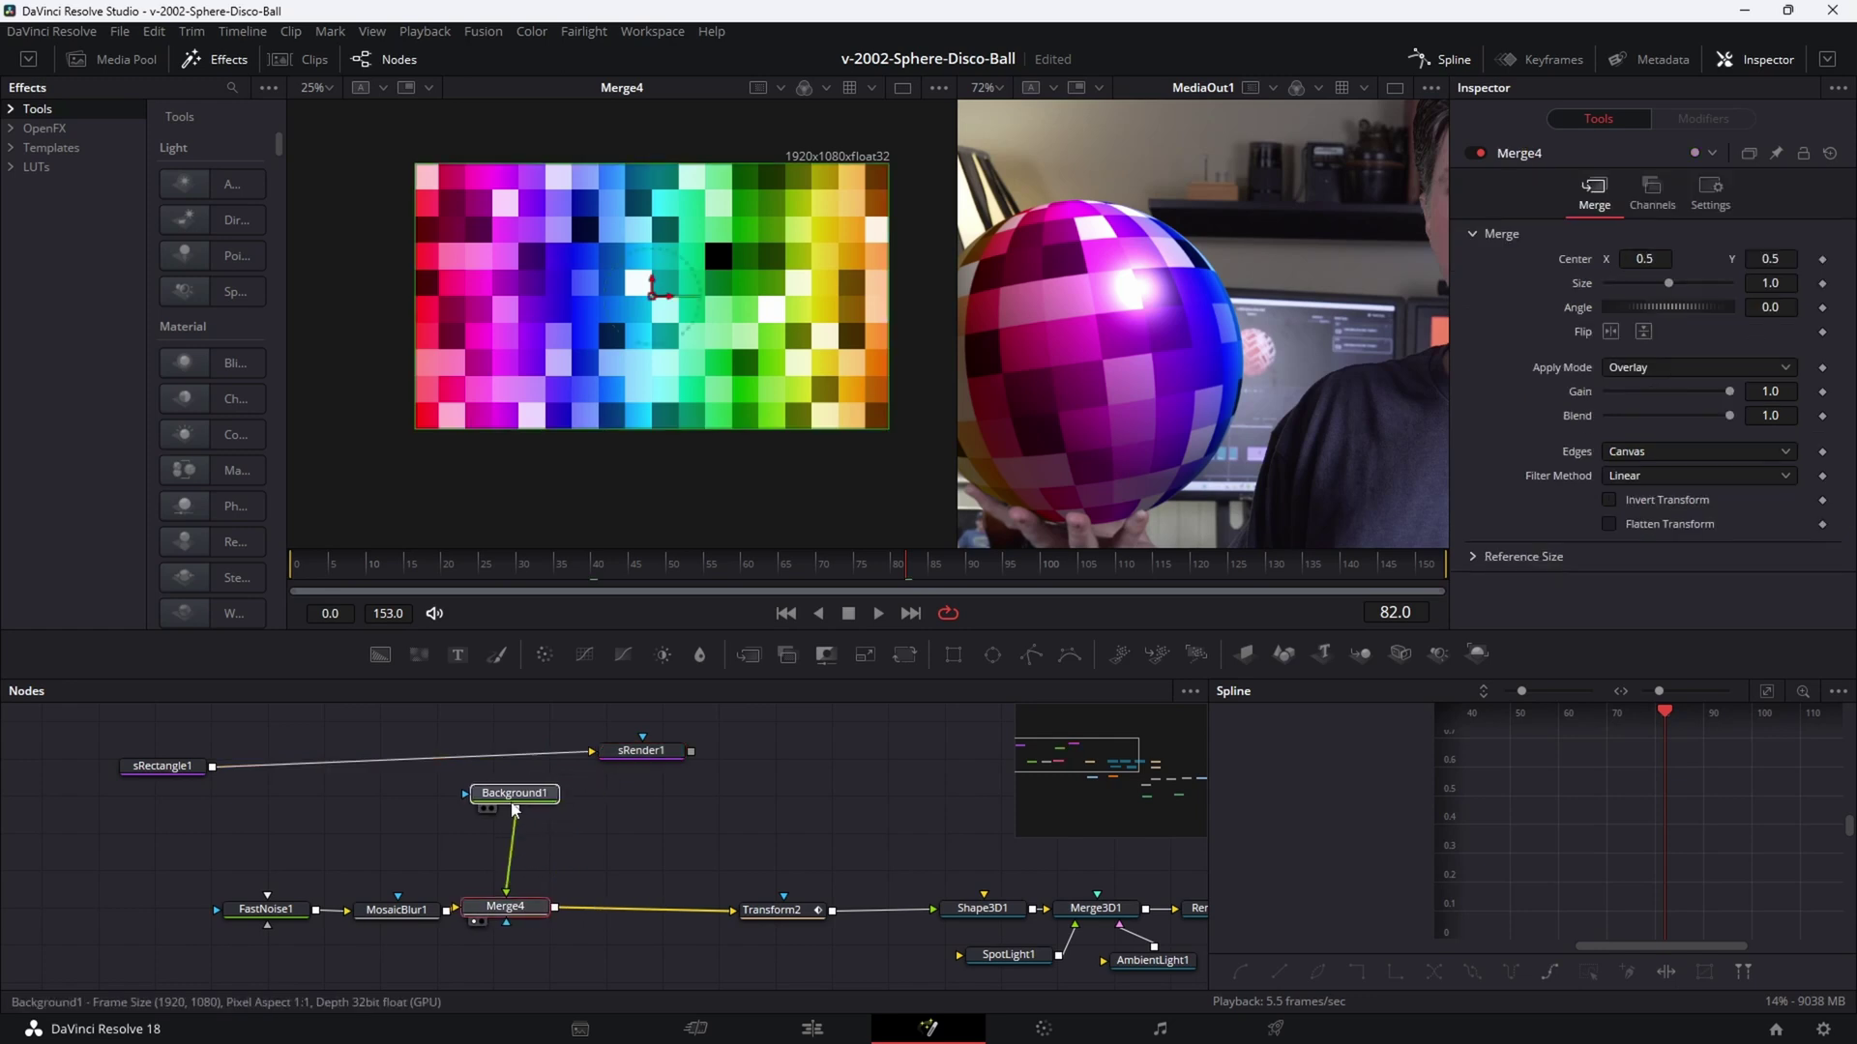
{"action": "left_click_drag", "start_coordinate": [162, 766], "coordinate": [340, 745]}
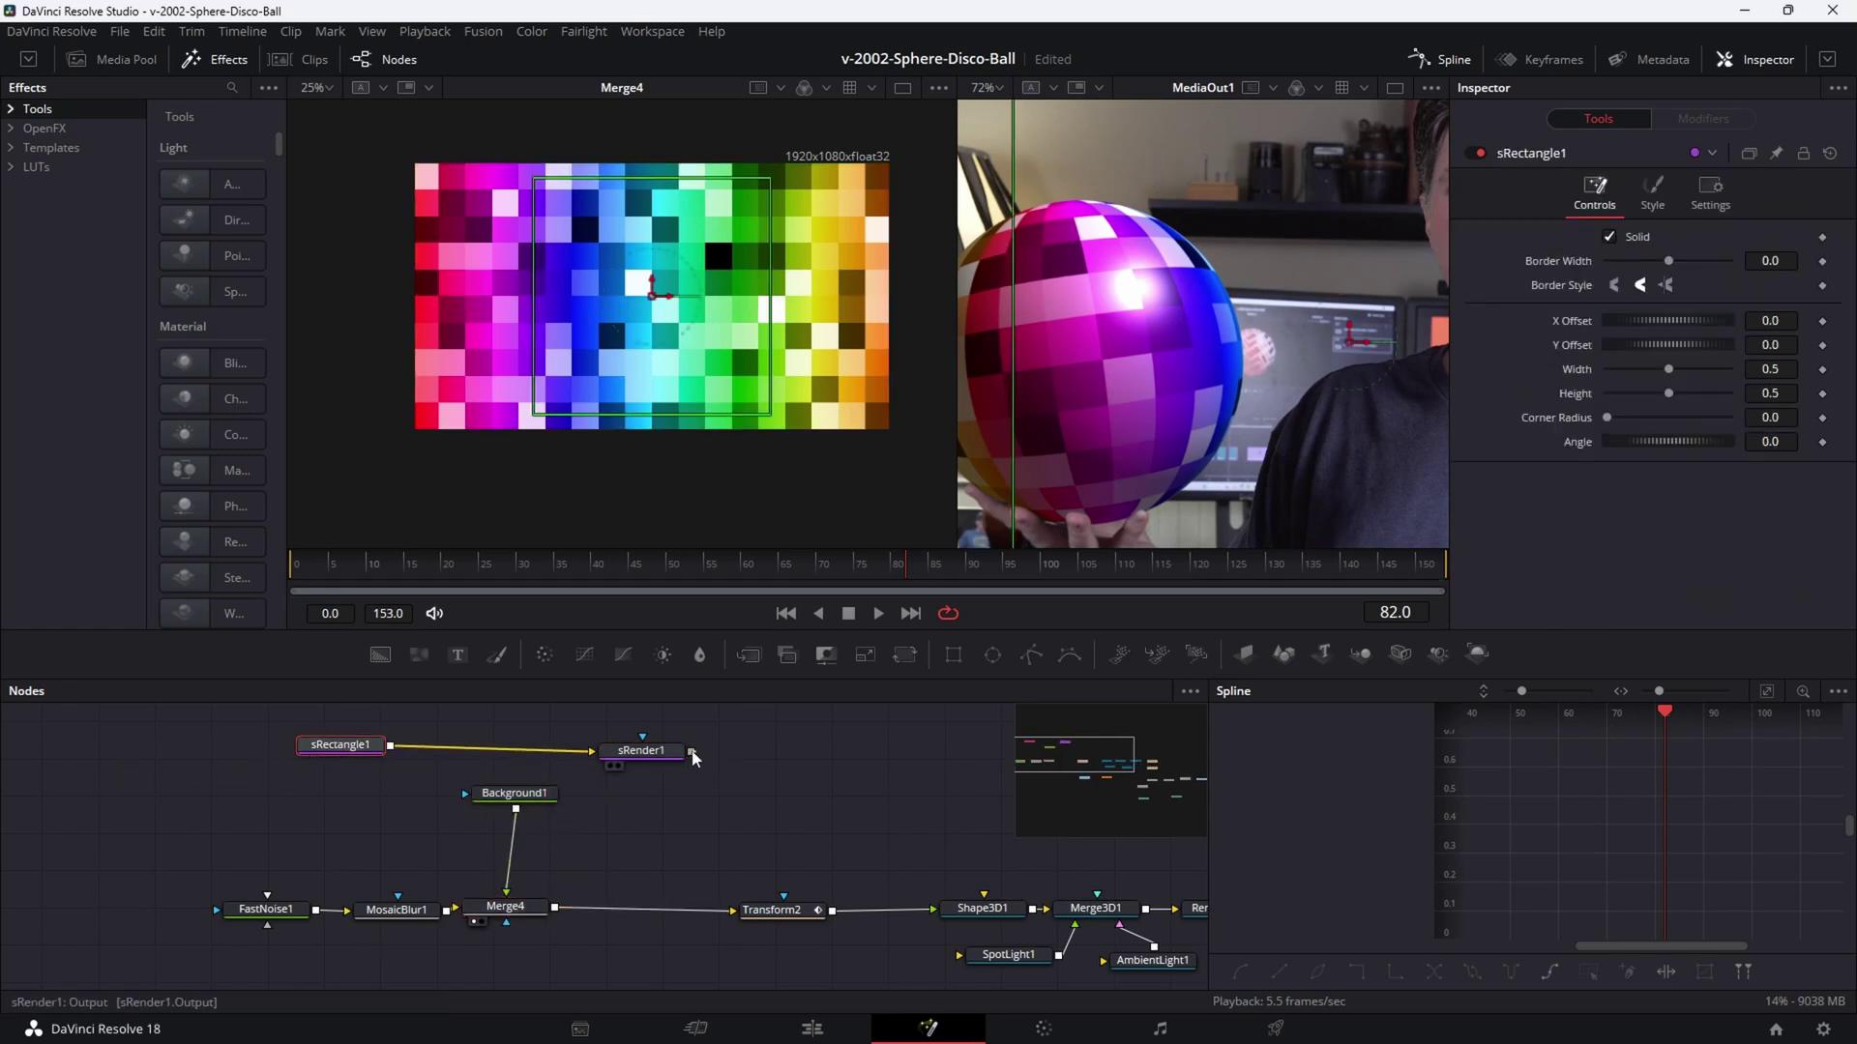
Merge sRender1 over Merge4's output, preview the new Merge5 in the first viewer, and tidy the Background1 and sRectangle1 nodes.
{"action": "left_click_drag", "start_coordinate": [693, 753], "coordinate": [559, 910]}
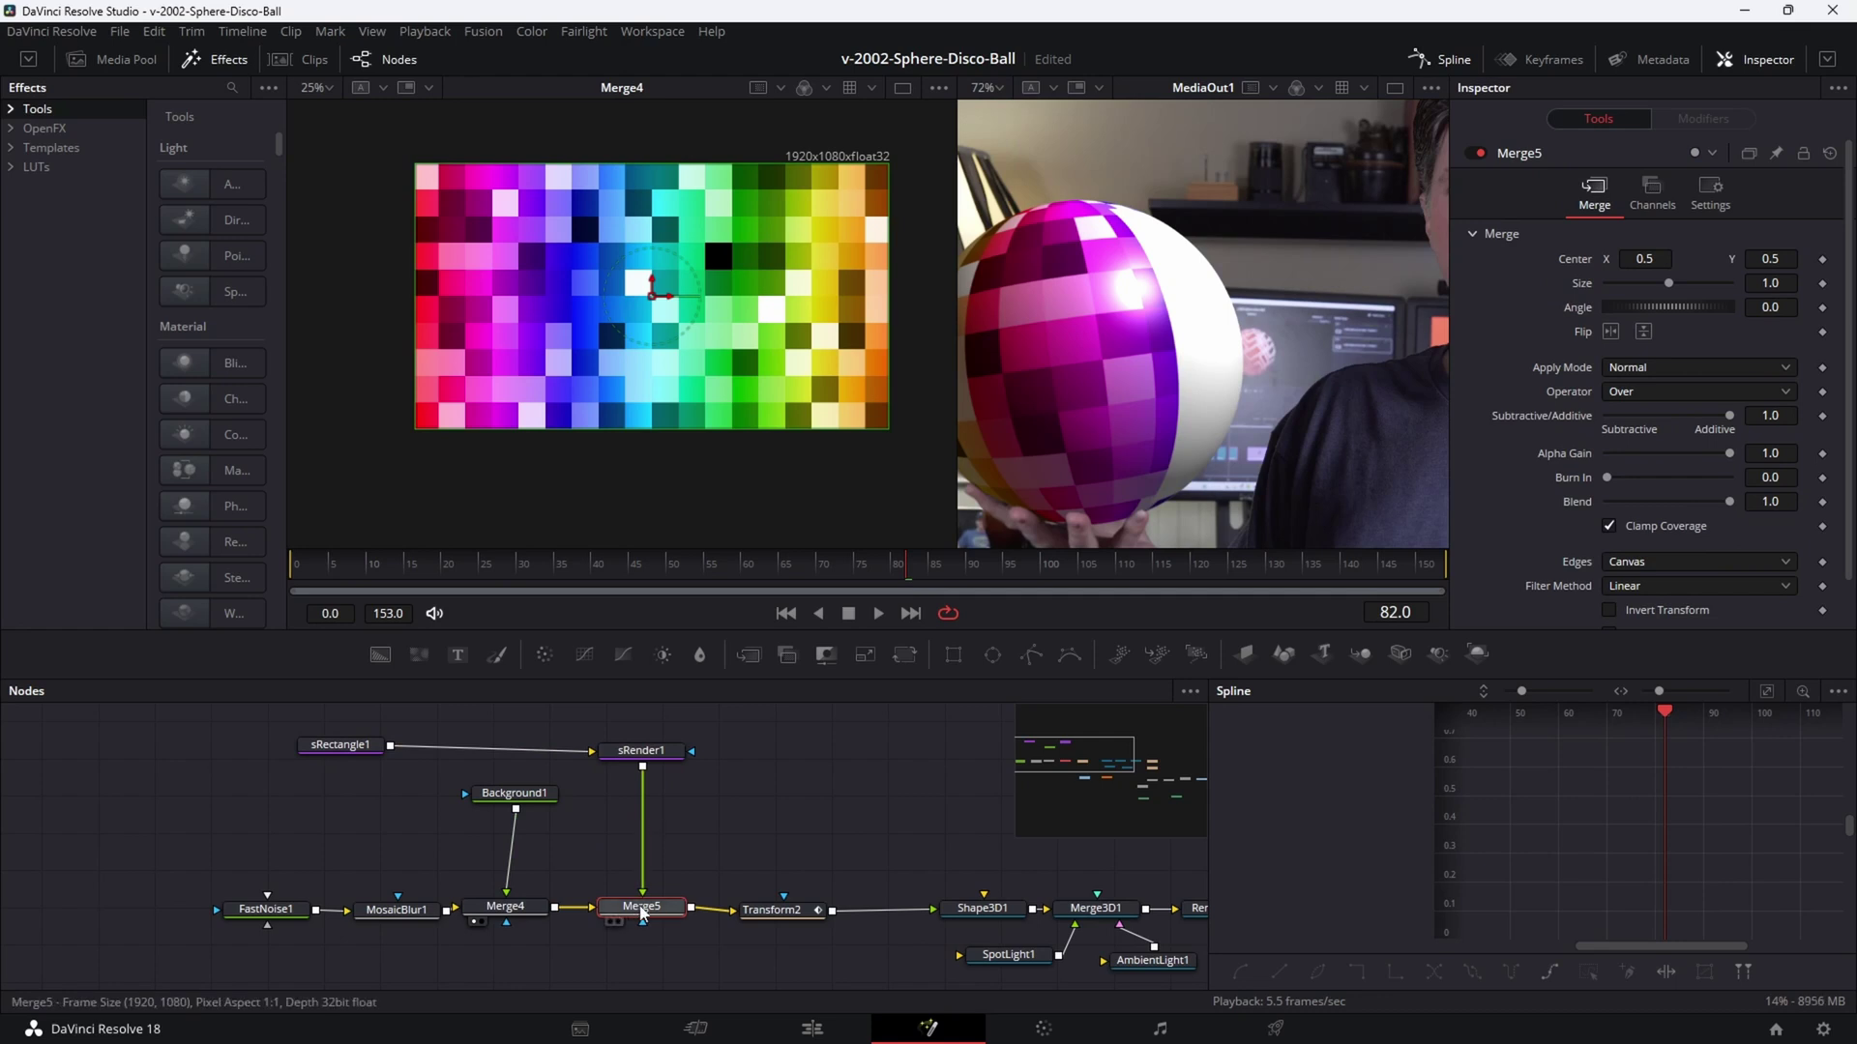
{"action": "key", "text": "1"}
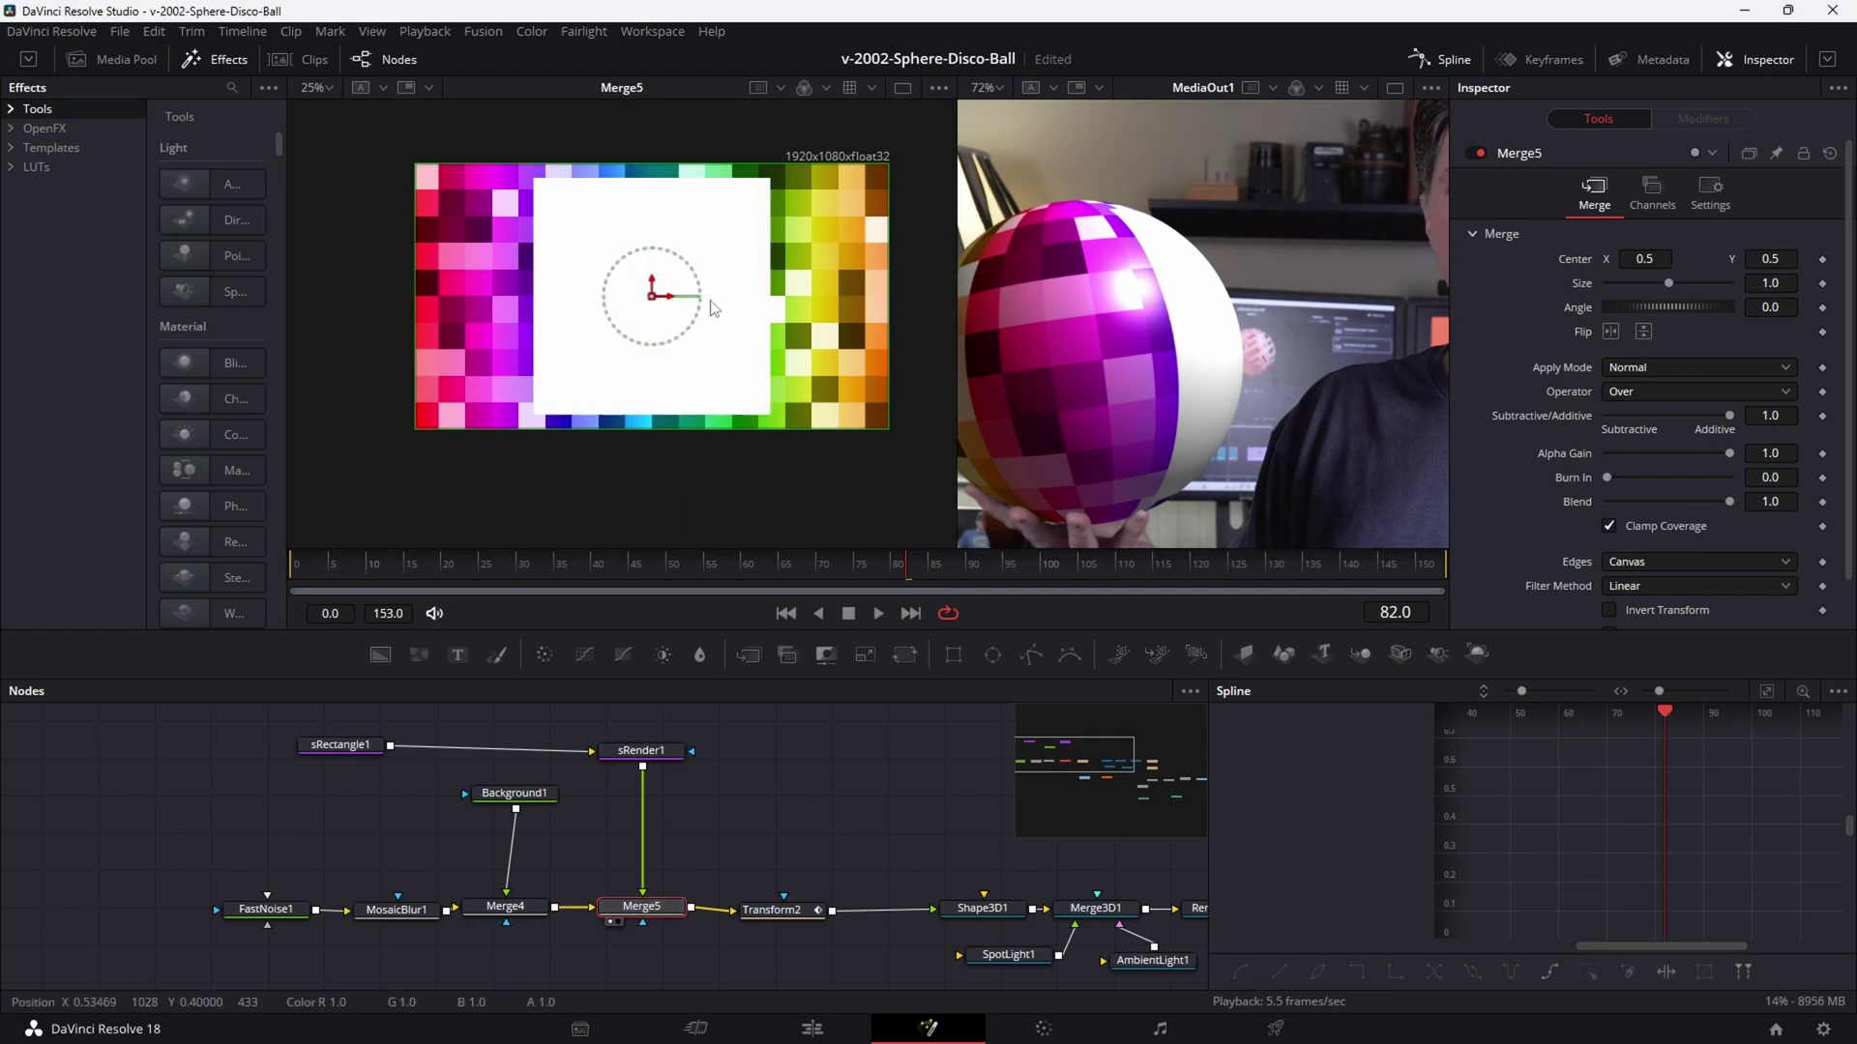
{"action": "left_click_drag", "start_coordinate": [513, 793], "coordinate": [498, 793]}
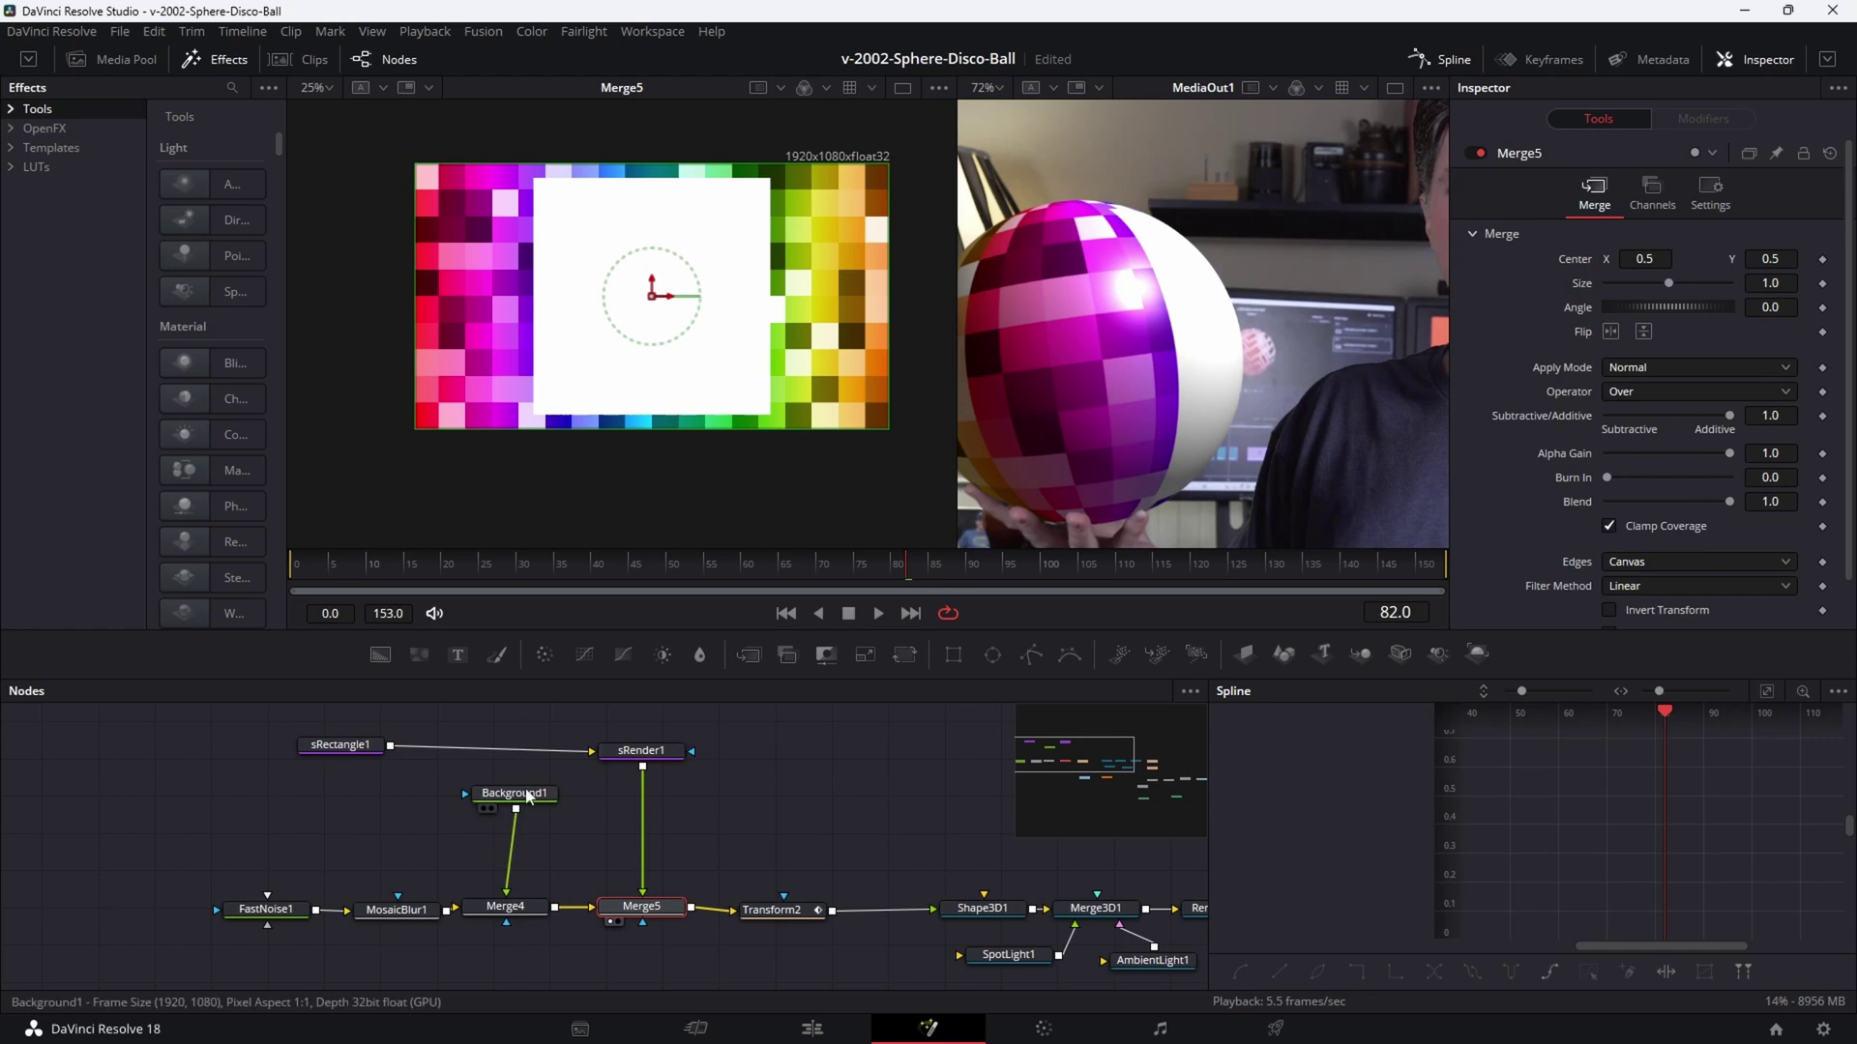
{"action": "left_click_drag", "start_coordinate": [340, 745], "coordinate": [395, 744]}
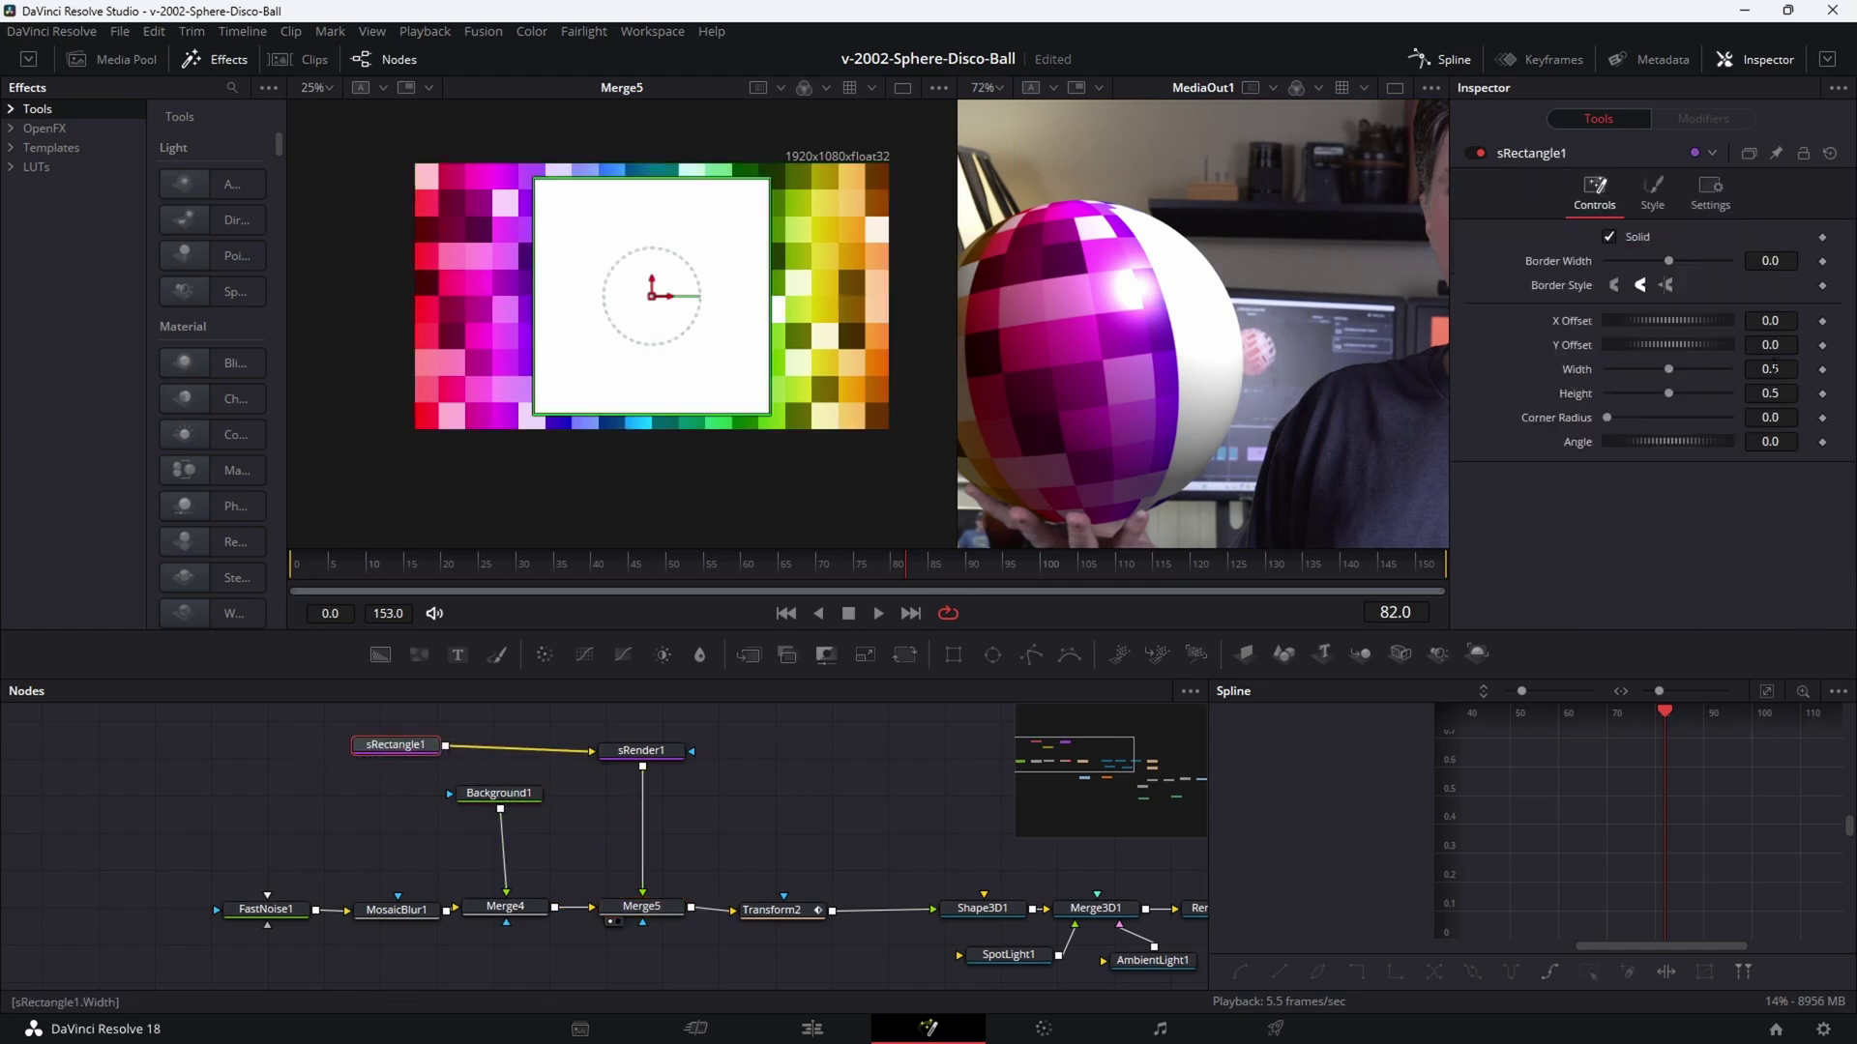
Turn sRectangle1 into a thin full-height line at the texture's left edge: width 0.006, height 1.0, X offset -0.5.
{"action": "left_click_drag", "start_coordinate": [1771, 368], "coordinate": [1787, 407]}
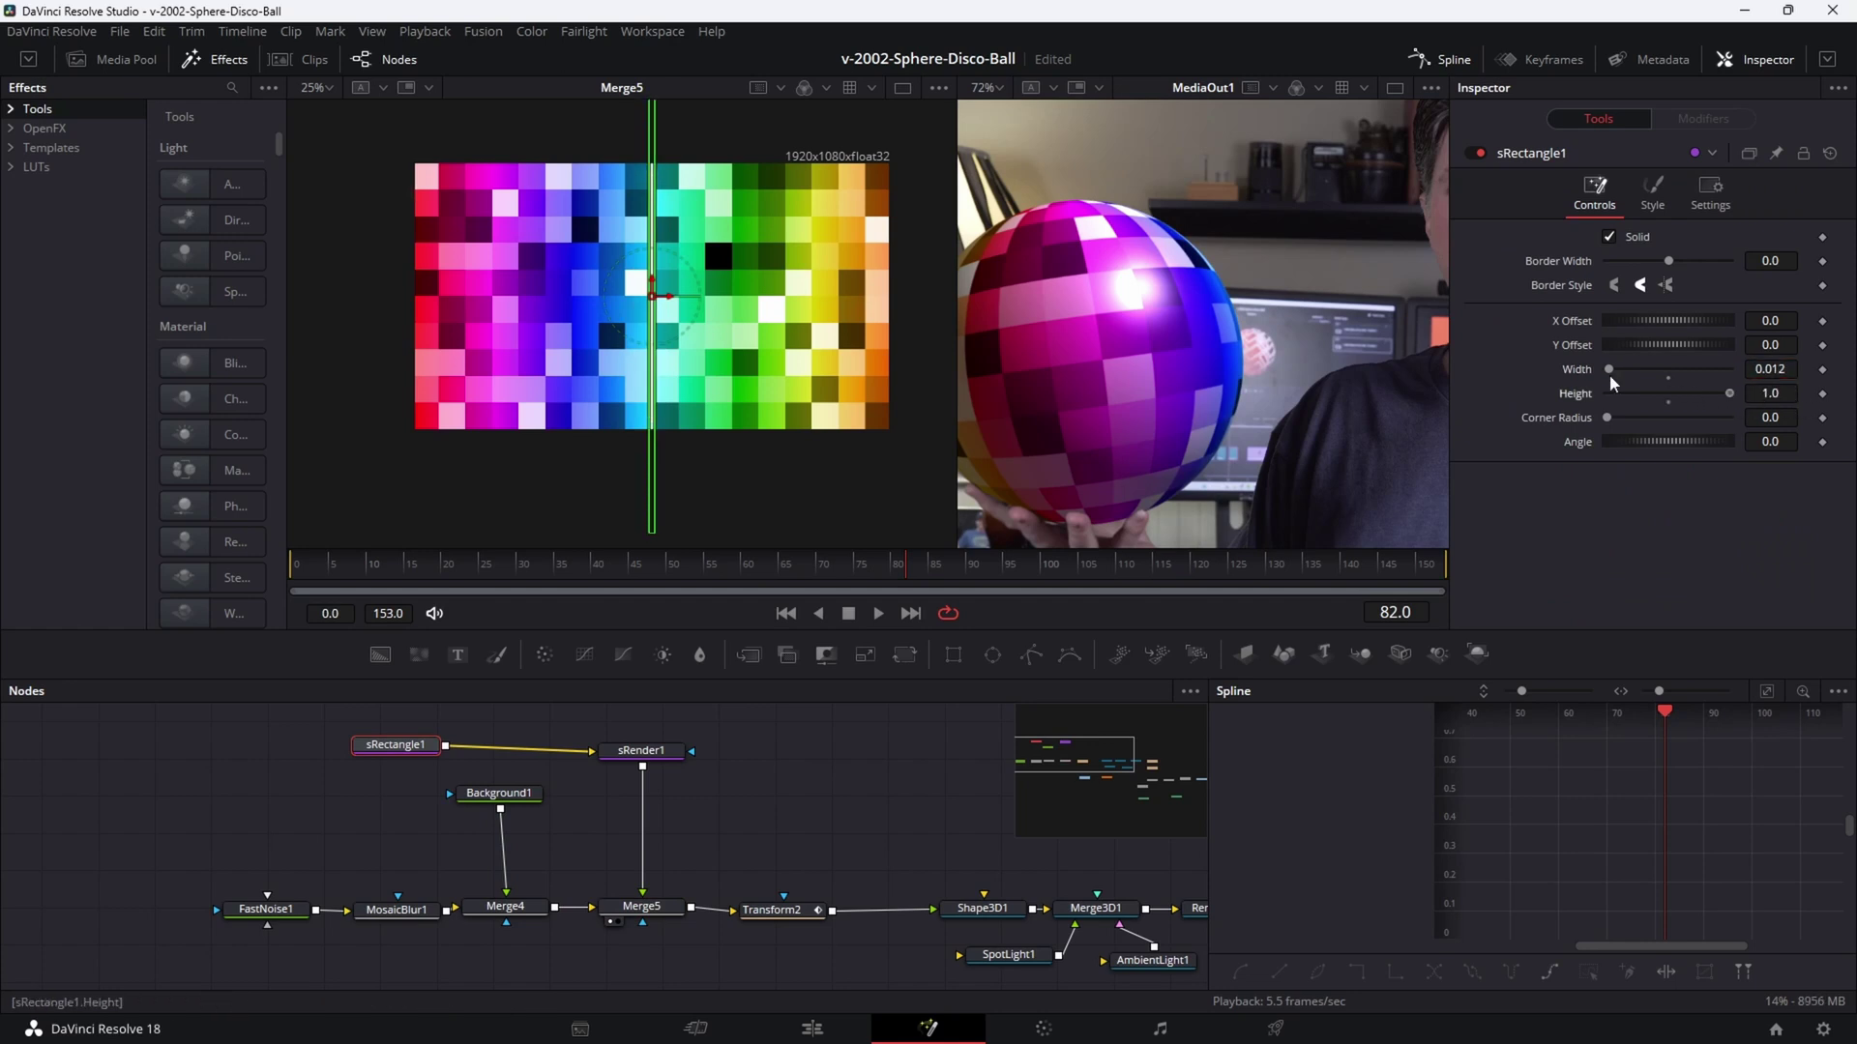
{"action": "scroll", "coordinate": [688, 310], "scroll_direction": "up", "scroll_amount": 1}
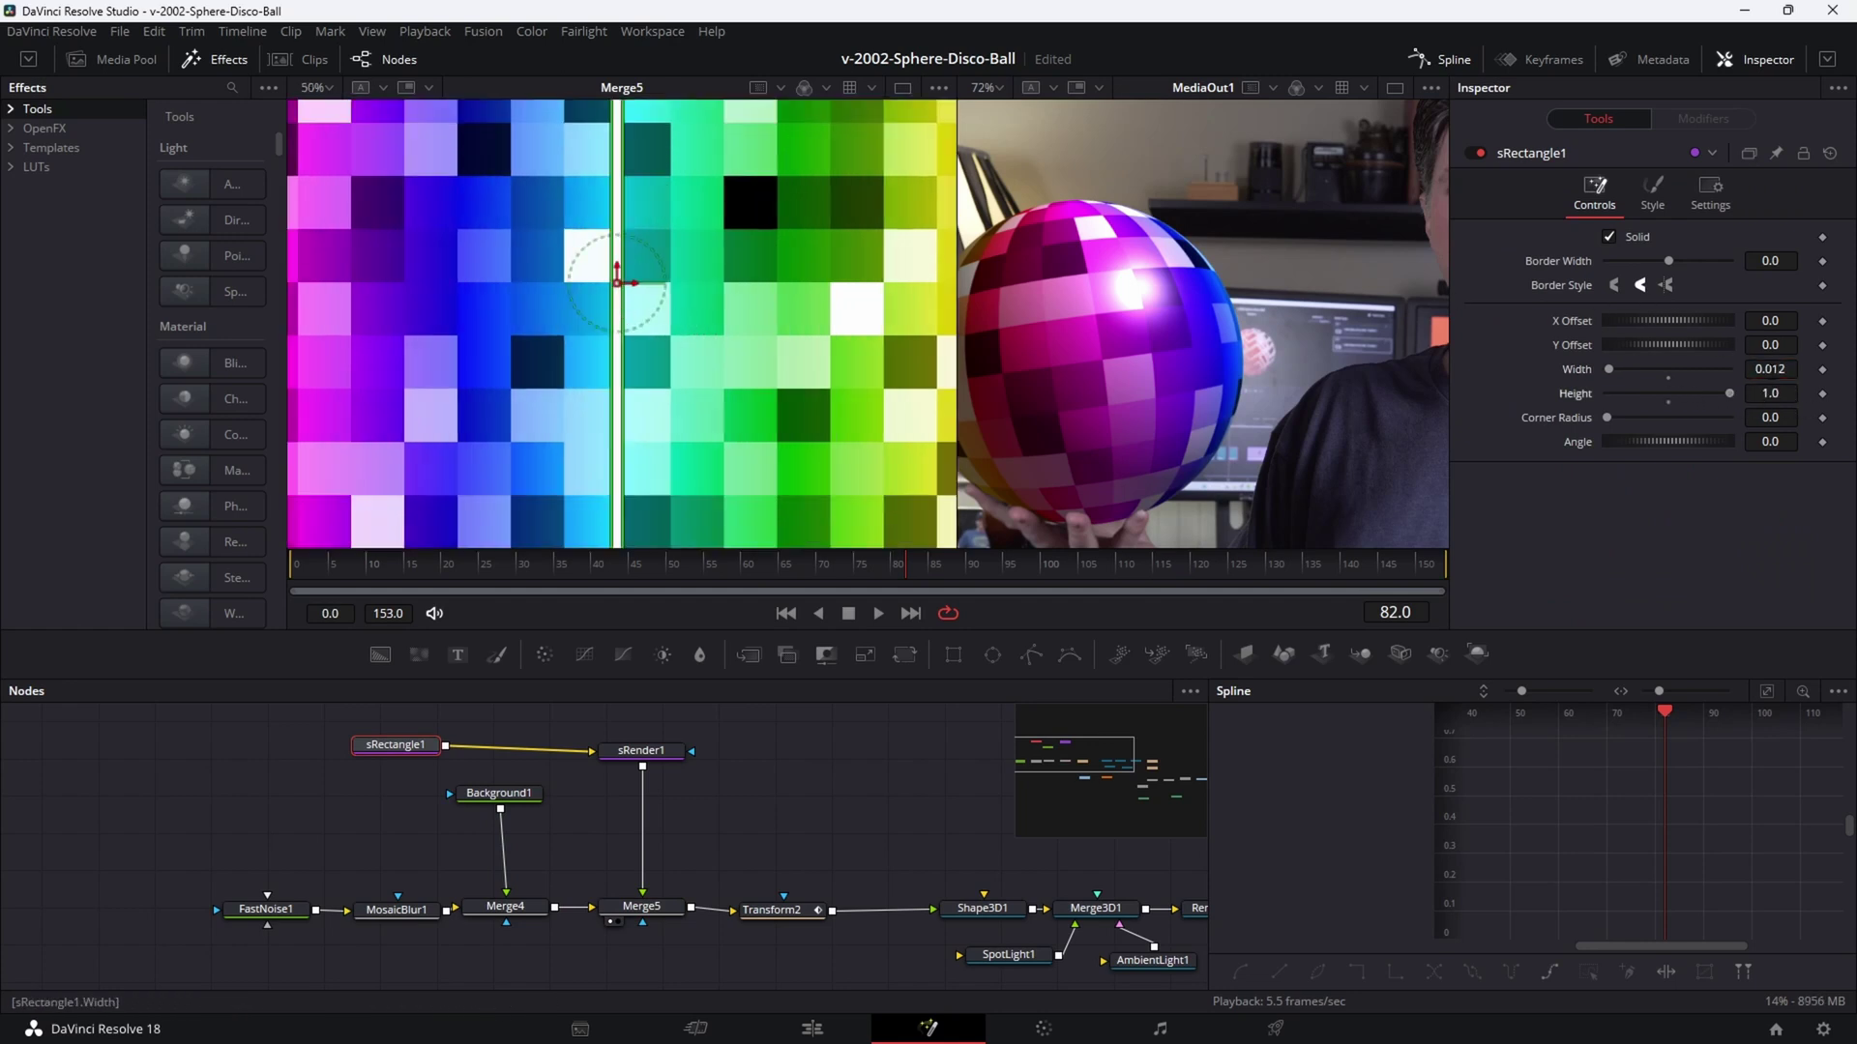
{"action": "left_click_drag", "start_coordinate": [1768, 368], "coordinate": [1755, 368]}
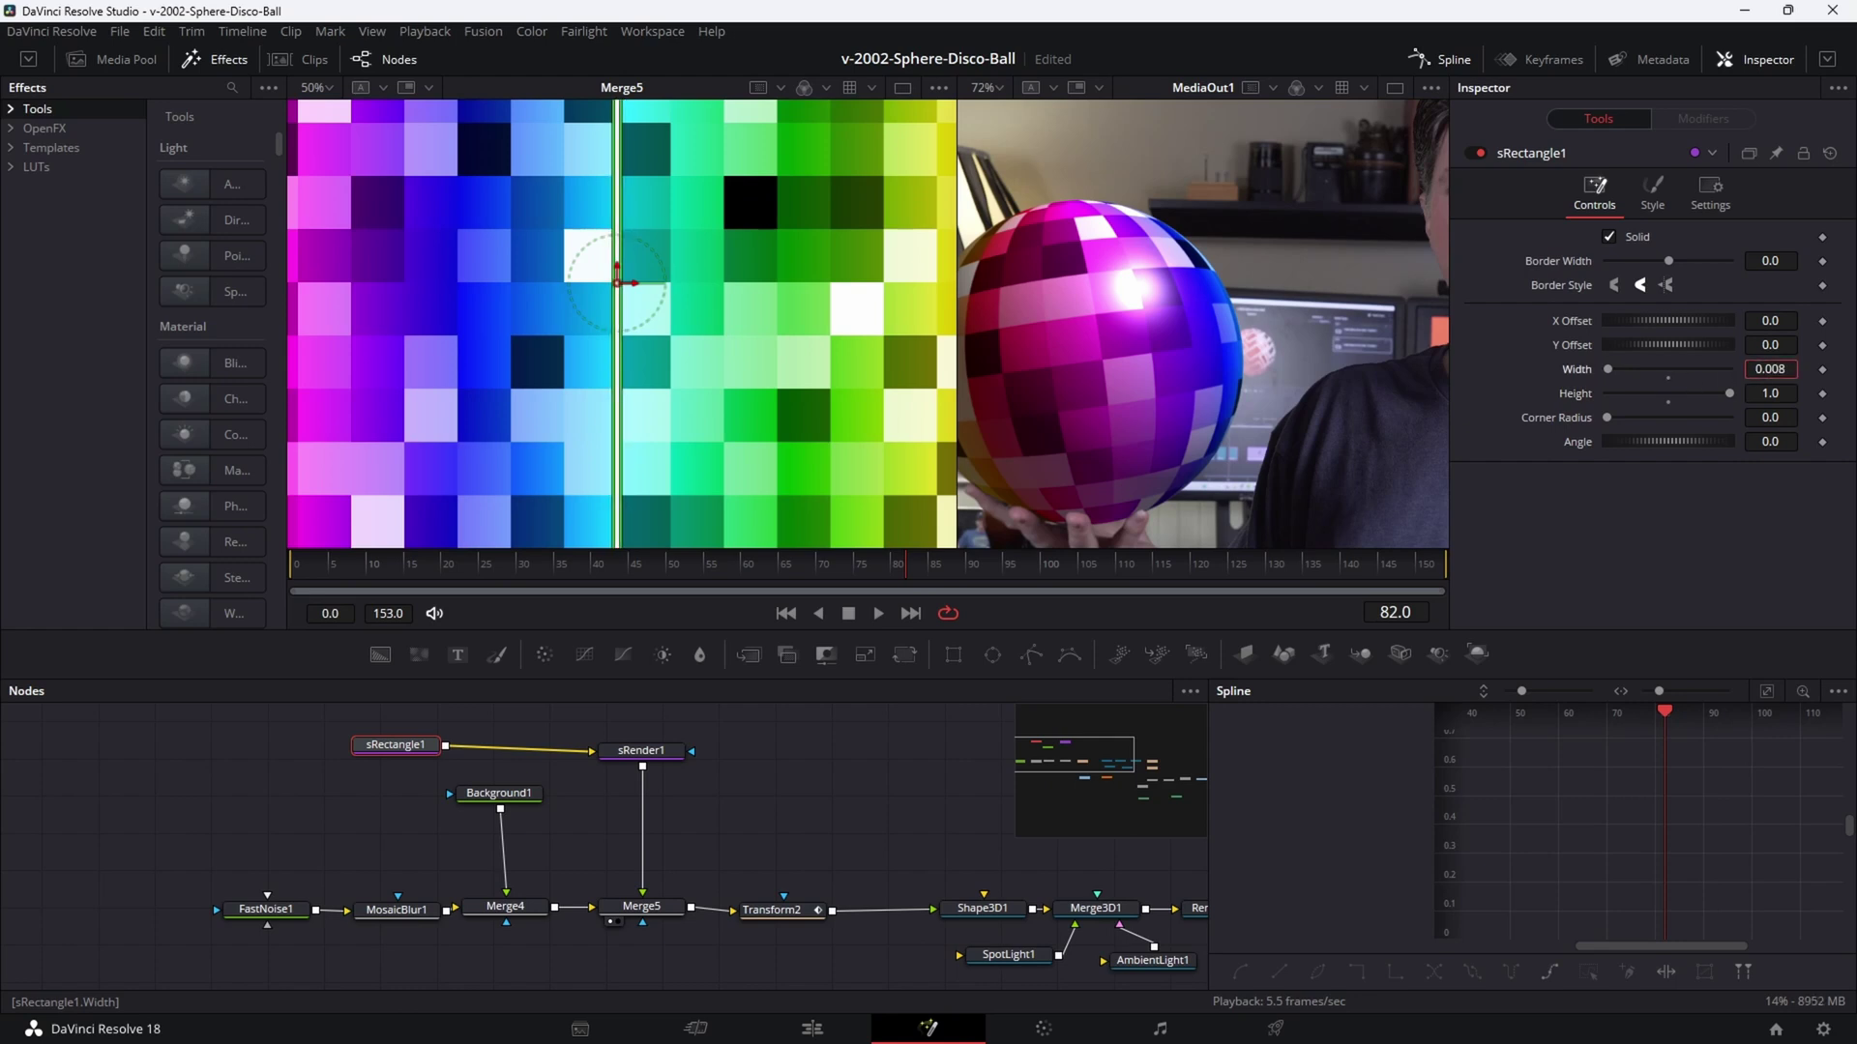
{"action": "scroll", "coordinate": [840, 379], "scroll_direction": "down", "scroll_amount": 3}
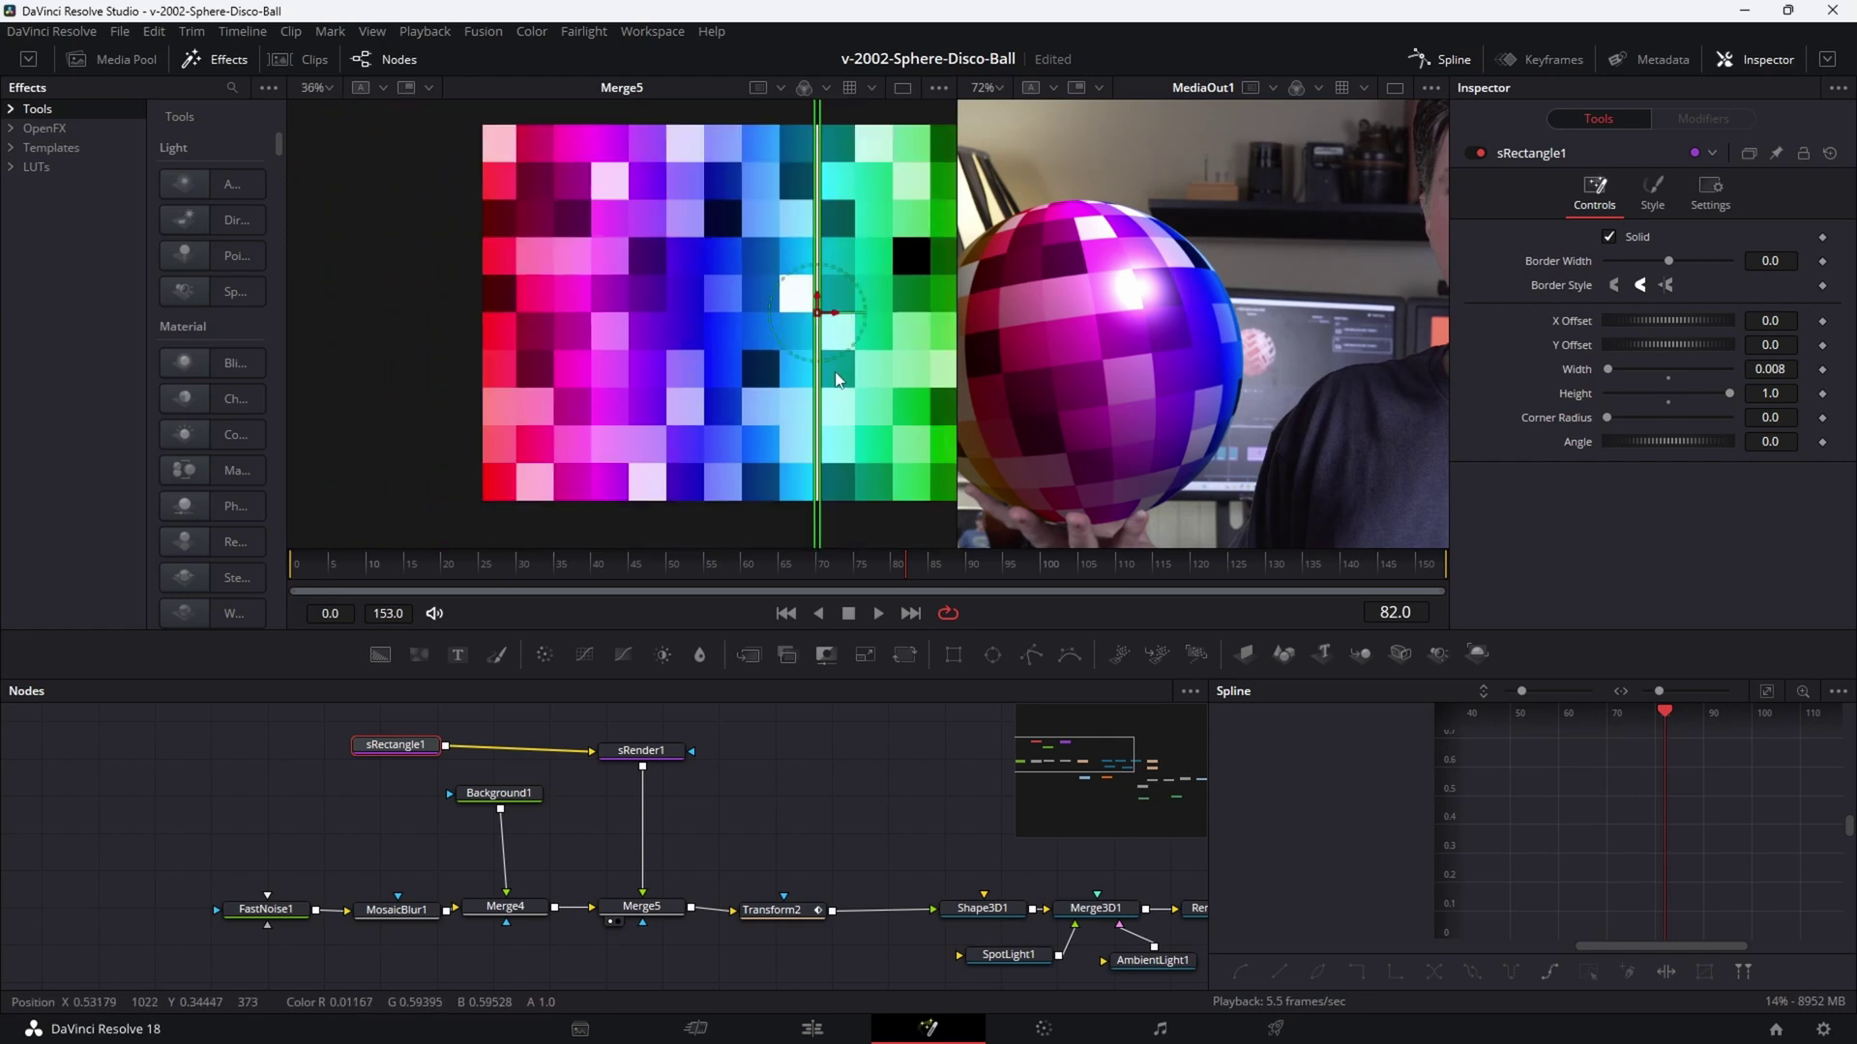
{"action": "left_click_drag", "start_coordinate": [829, 311], "coordinate": [463, 327]}
{"action": "scroll", "coordinate": [505, 306], "scroll_direction": "up", "scroll_amount": 6}
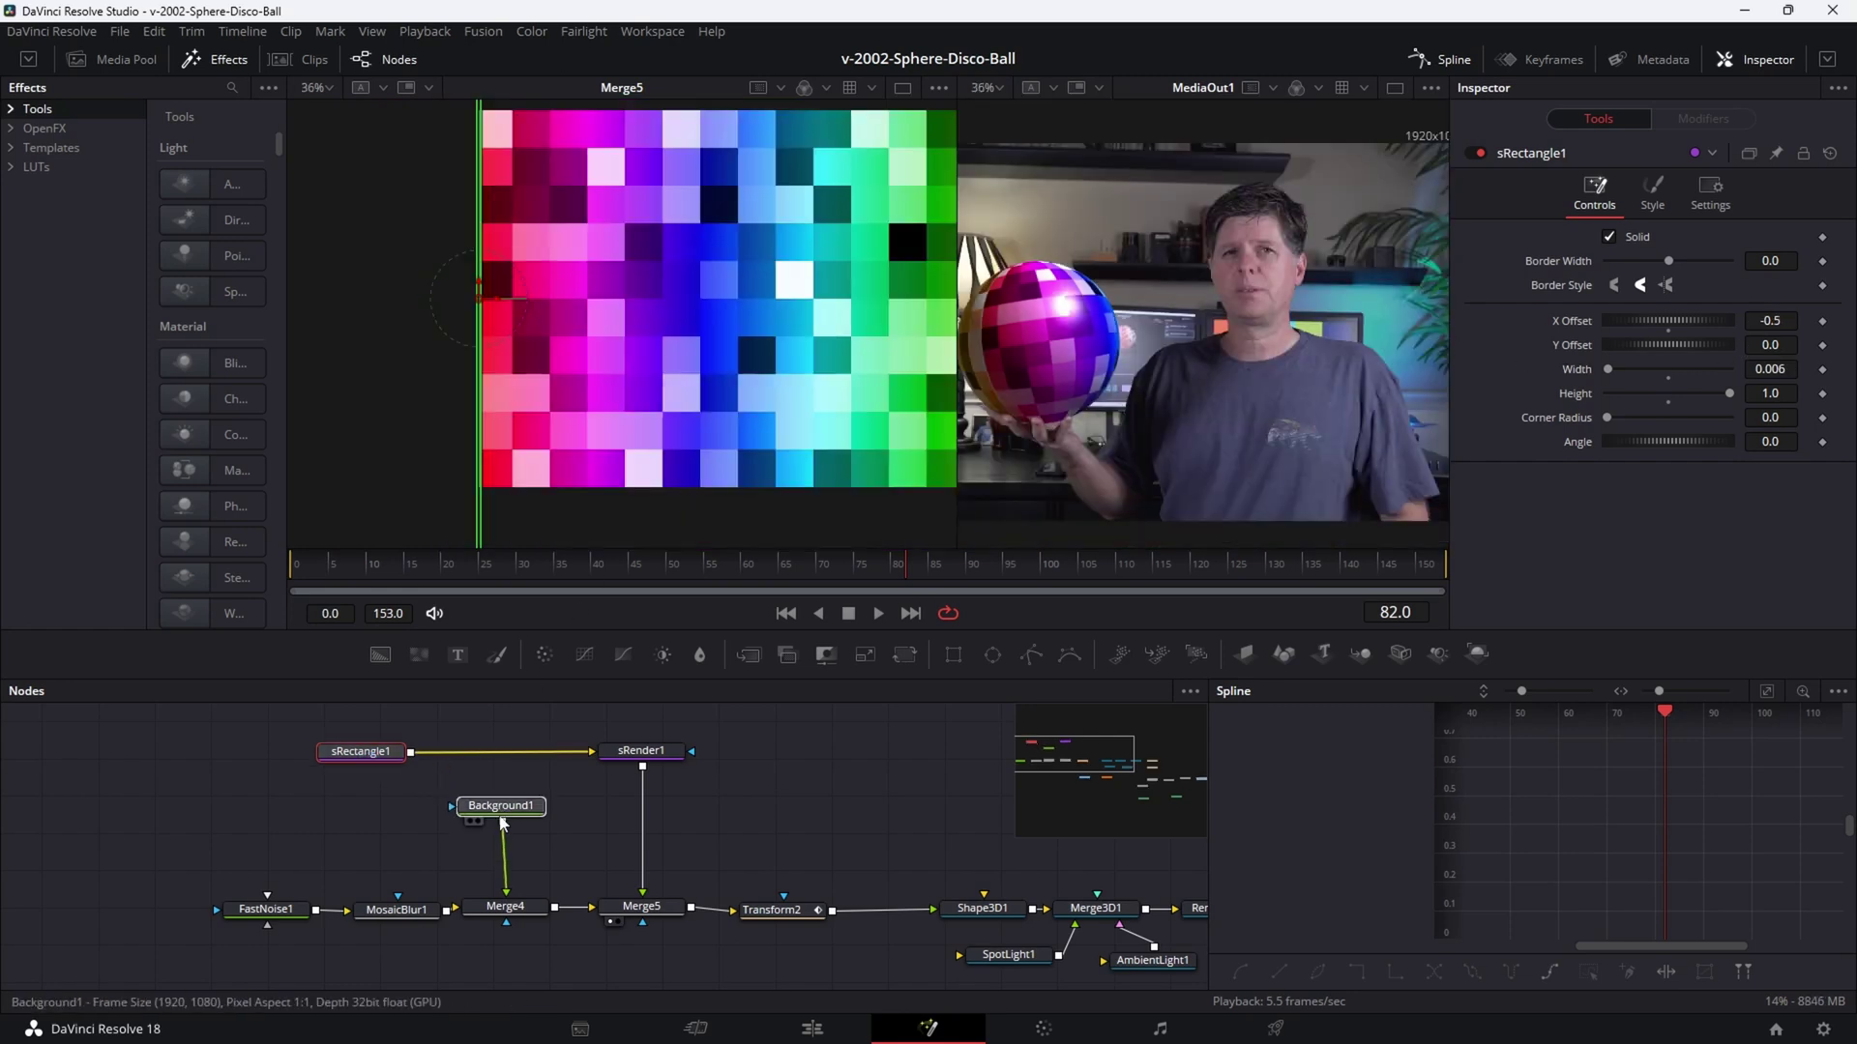
Insert an sDuplicate node between sRectangle1 and sRender1, moving Background1 down to make room.
{"action": "left_click_drag", "start_coordinate": [502, 823], "coordinate": [499, 846]}
{"action": "left_click", "coordinate": [379, 758]}
{"action": "key", "text": "shift+space"}
{"action": "type", "text": "s"}
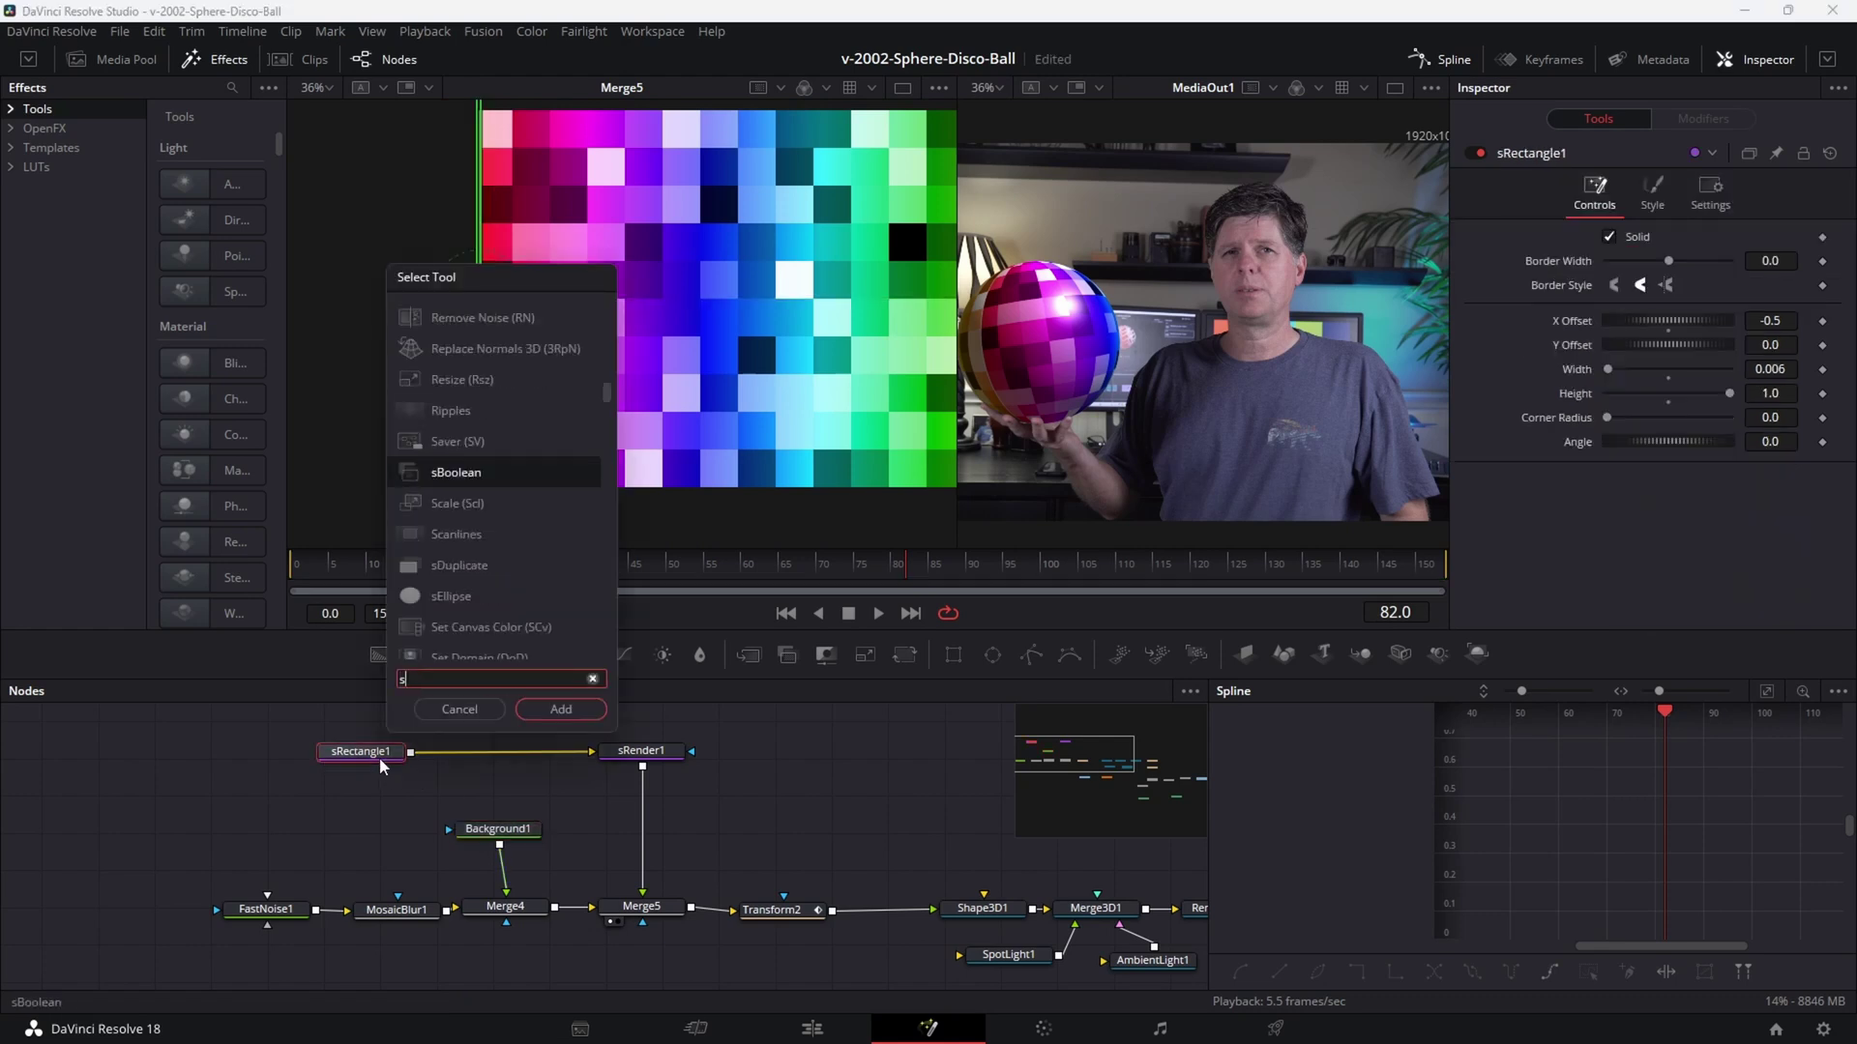
{"action": "type", "text": "du"}
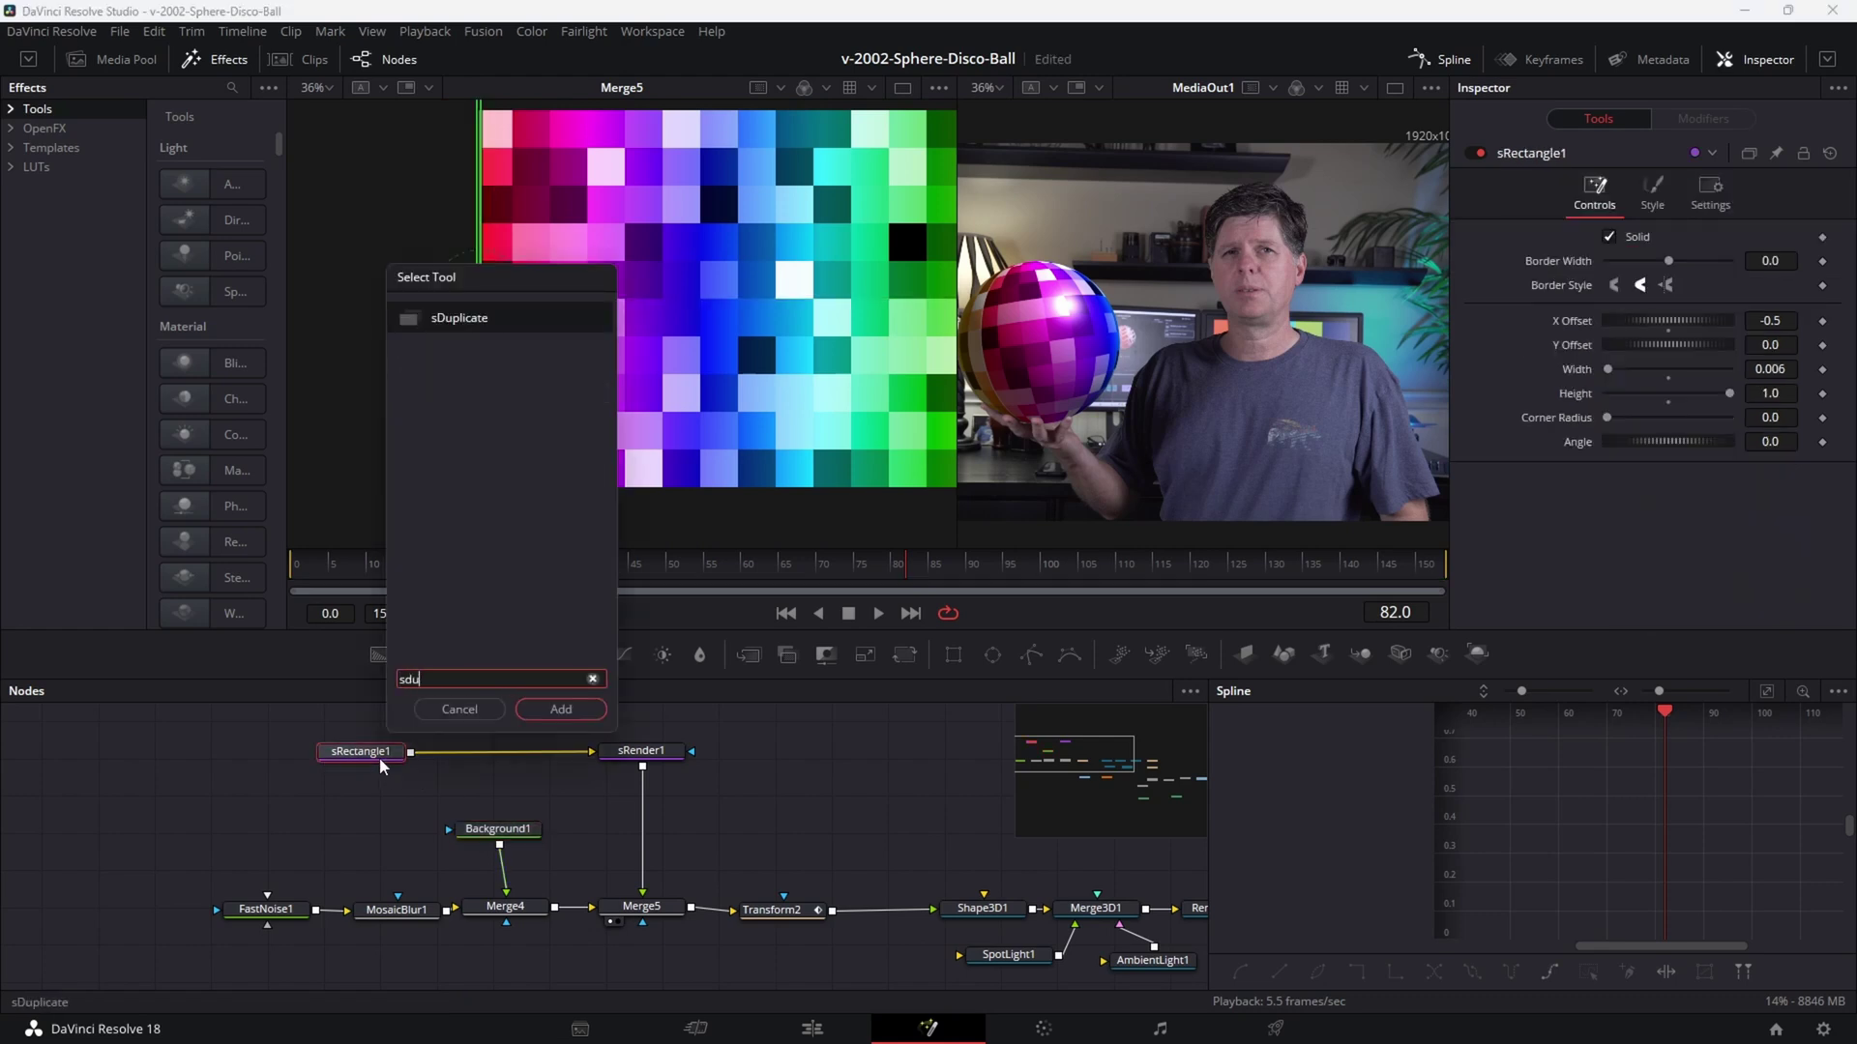
{"action": "key", "text": "Return"}
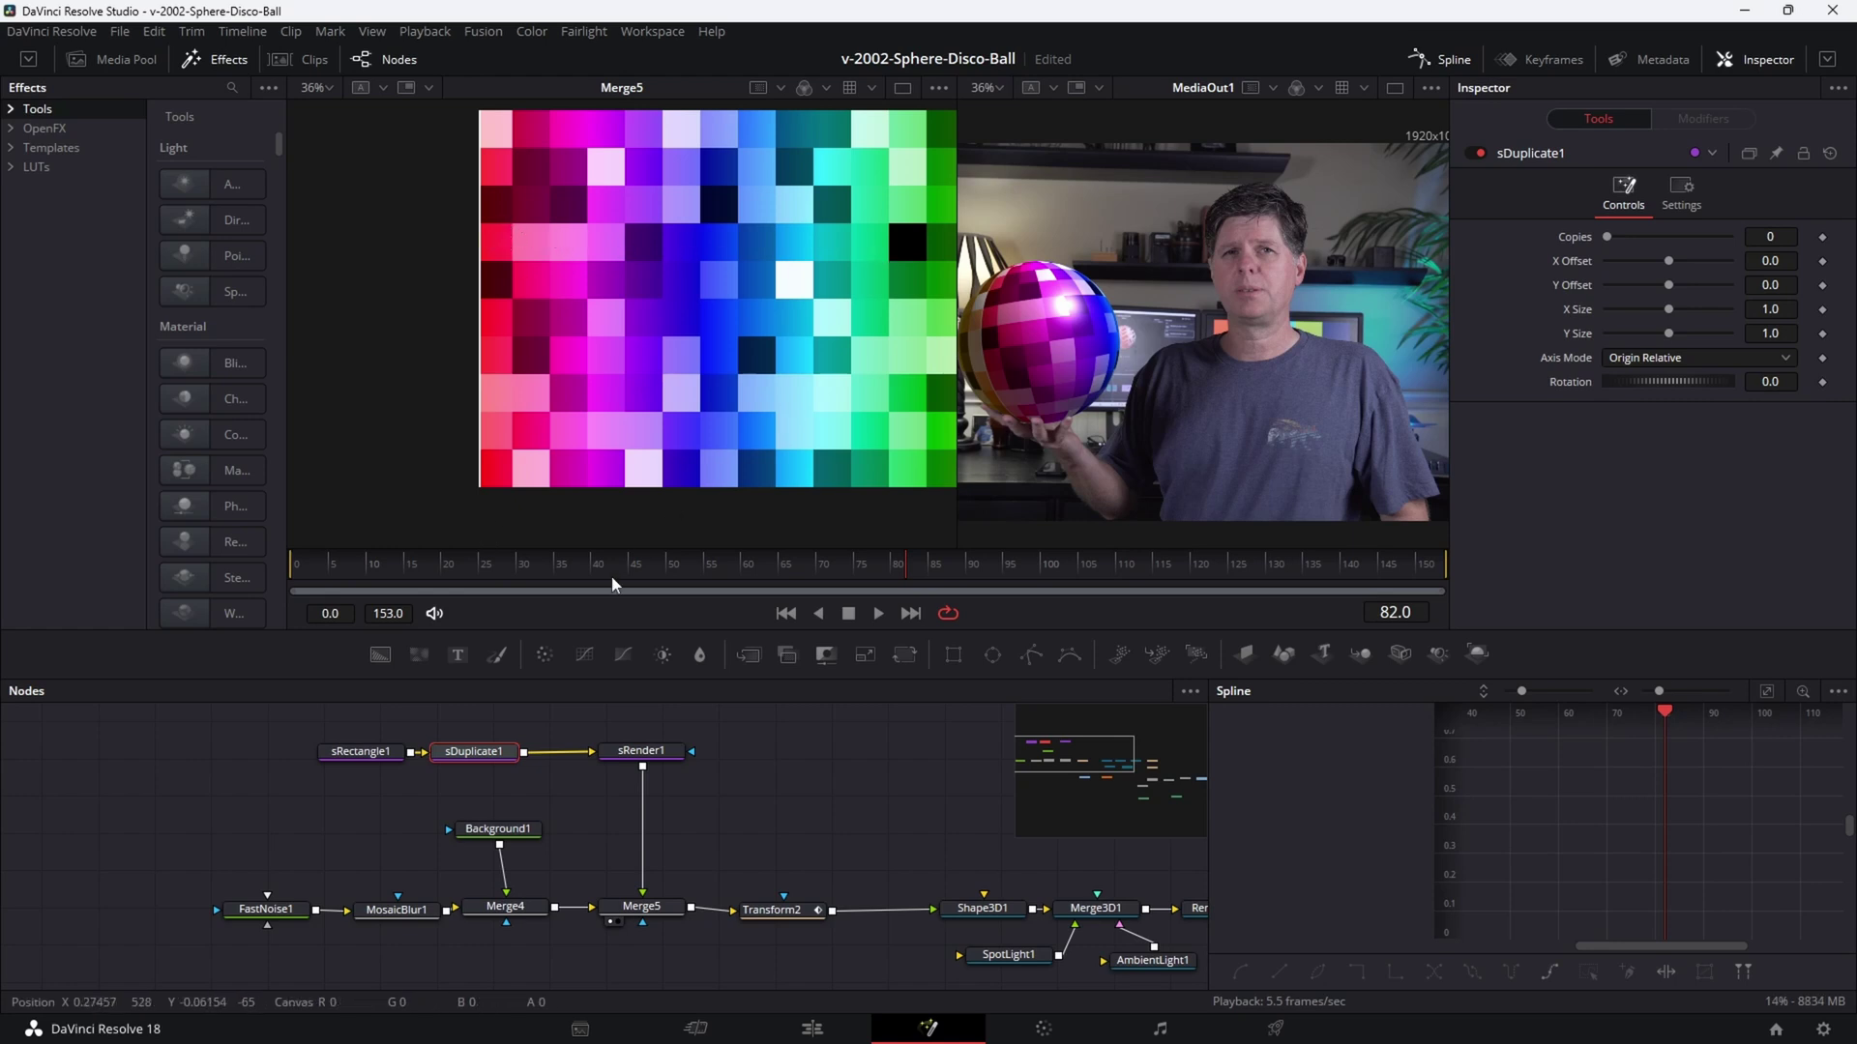
Set sDuplicate1 to 20 copies and increase its X offset so the vertical lines follow the mosaic's column edges.
{"action": "left_click_drag", "start_coordinate": [481, 755], "coordinate": [495, 757]}
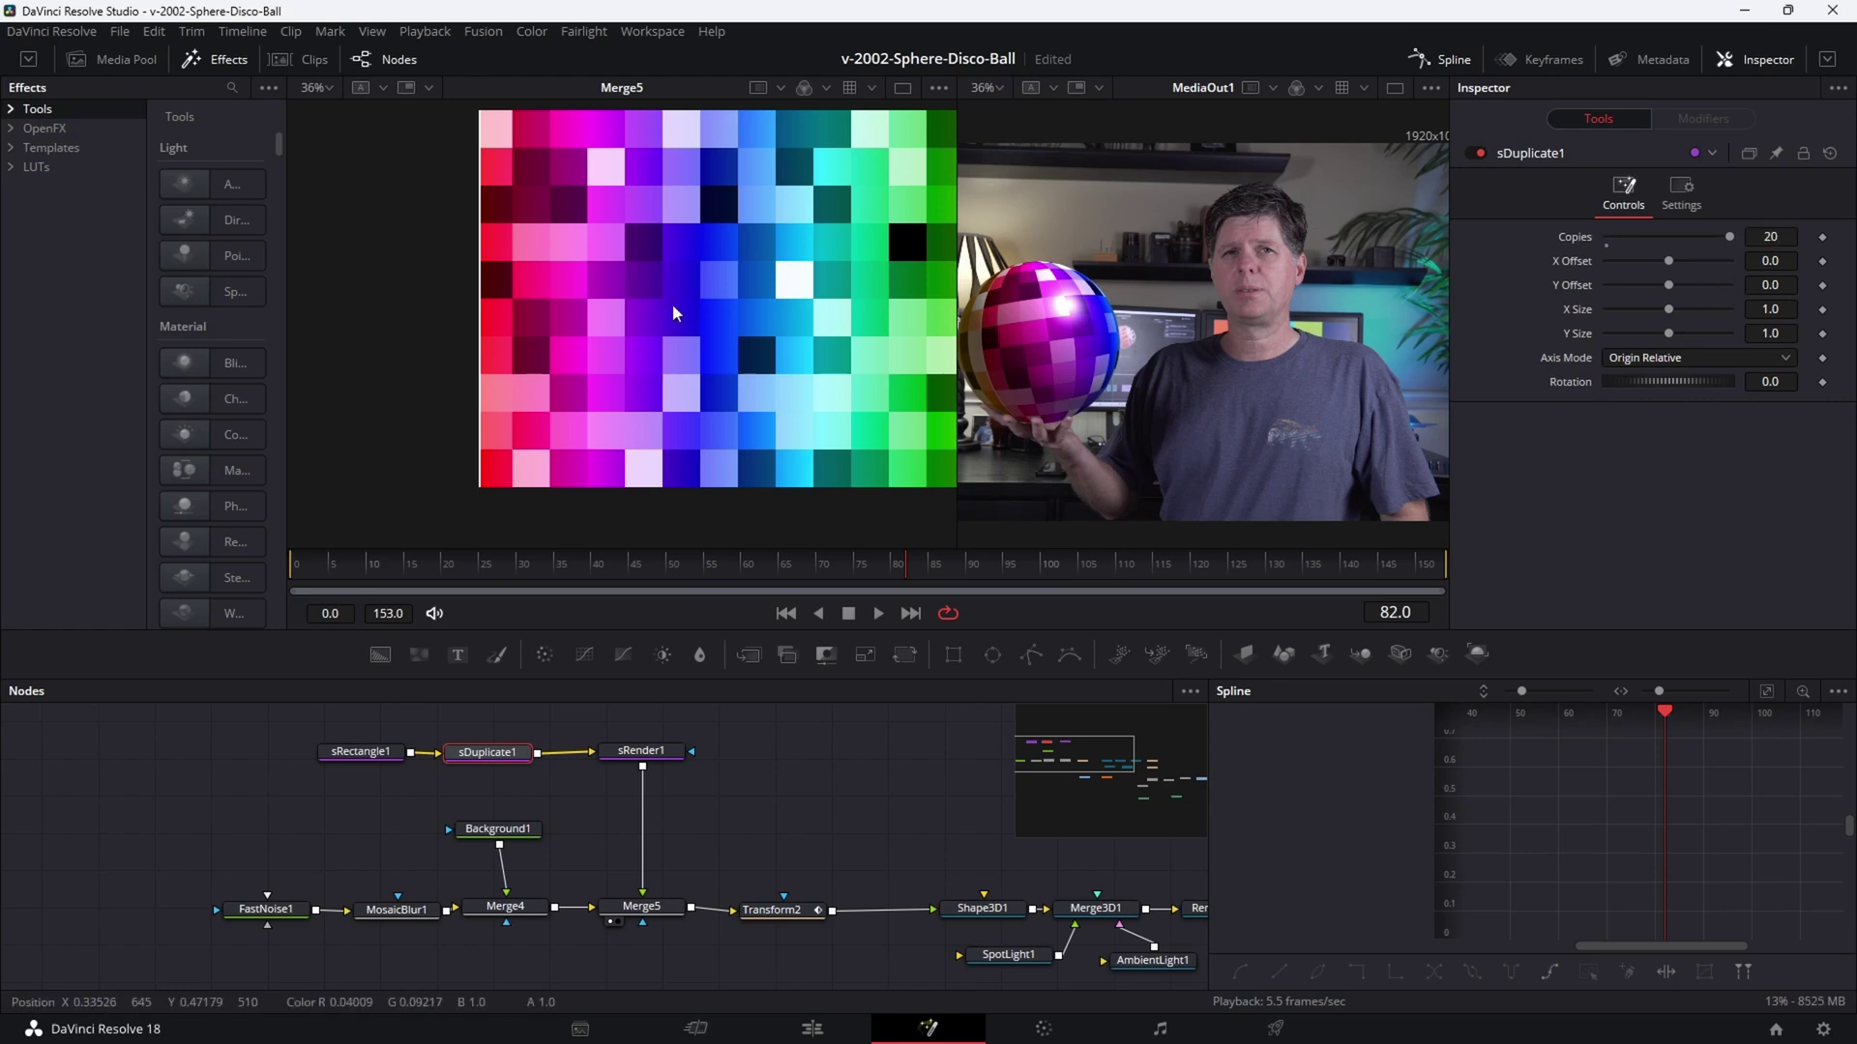
{"action": "scroll", "coordinate": [499, 216], "scroll_direction": "up", "scroll_amount": 1}
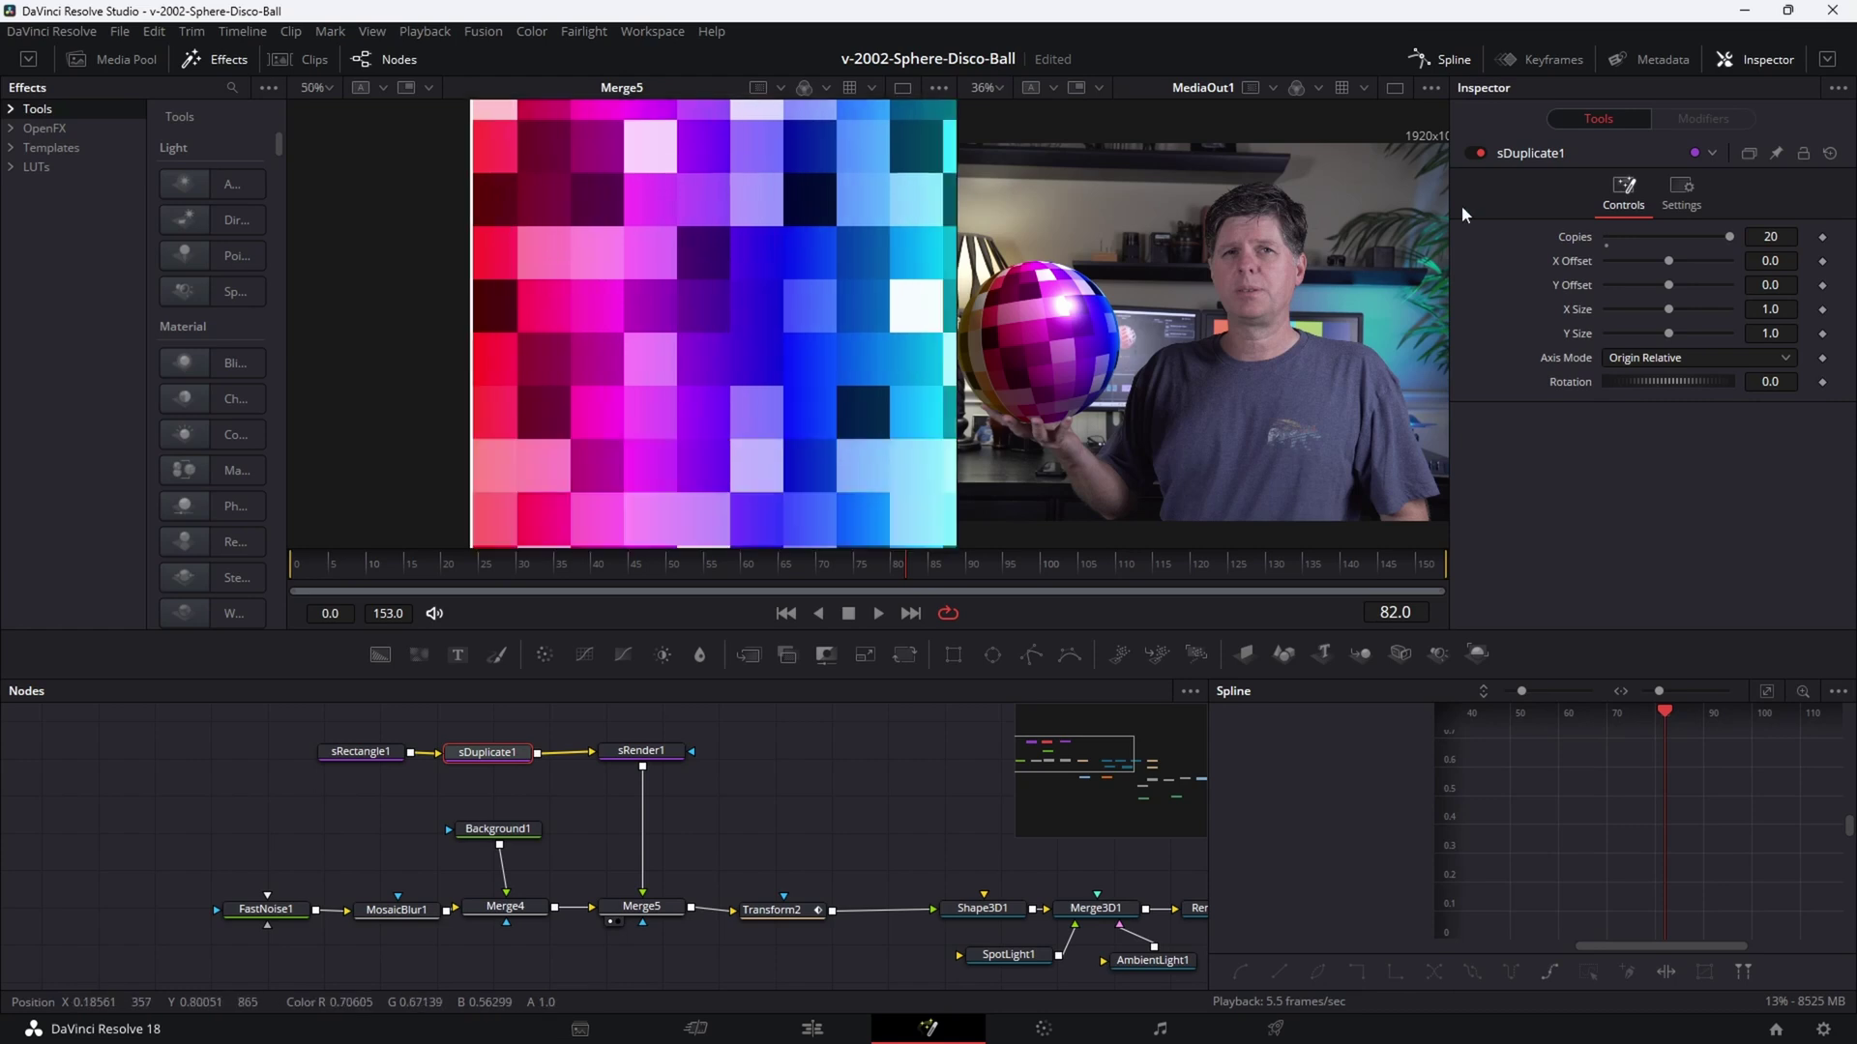
{"action": "left_click_drag", "start_coordinate": [1761, 260], "coordinate": [1826, 260]}
{"action": "left_click_drag", "start_coordinate": [1670, 261], "coordinate": [1673, 261]}
Fine-tune sRectangle1's X offset to -0.4971 so the white lines align with the tile columns.
{"action": "scroll", "coordinate": [1006, 269], "scroll_direction": "down", "scroll_amount": 1}
{"action": "scroll", "coordinate": [897, 270], "scroll_direction": "down", "scroll_amount": 1}
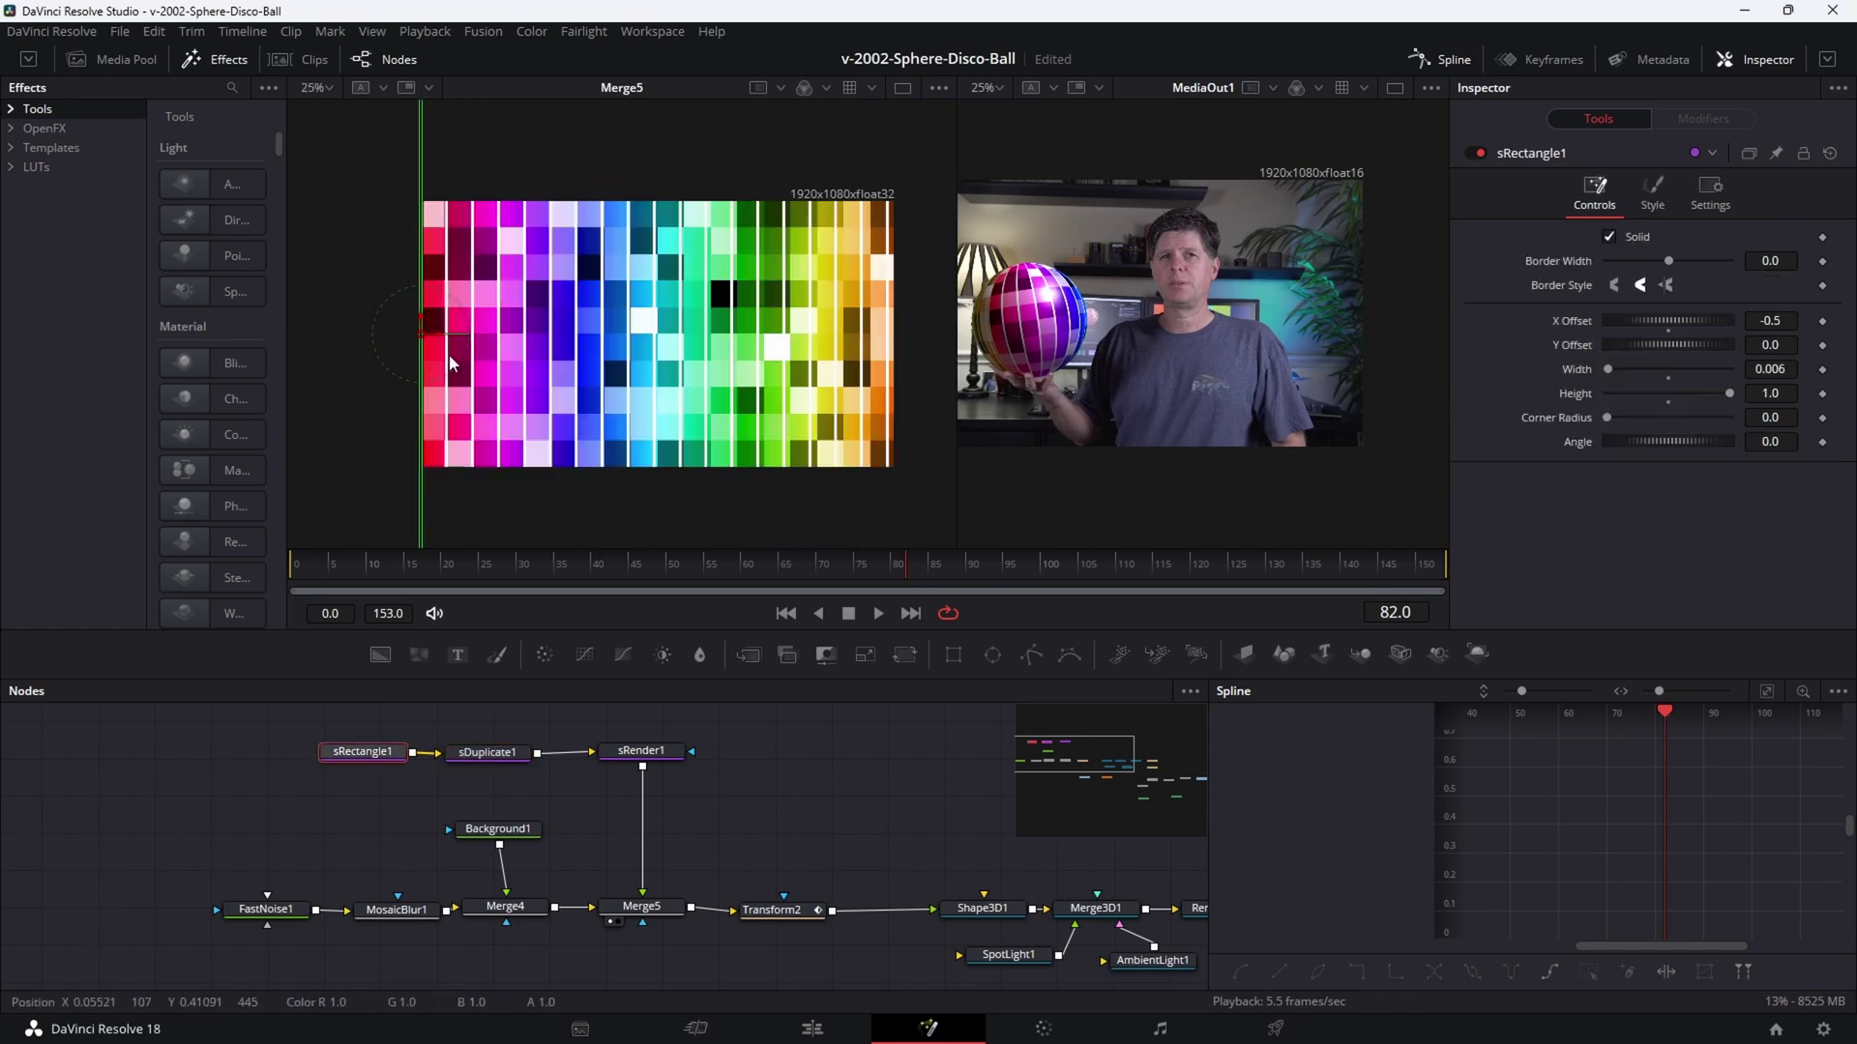
{"action": "scroll", "coordinate": [451, 351], "scroll_direction": "up", "scroll_amount": 2}
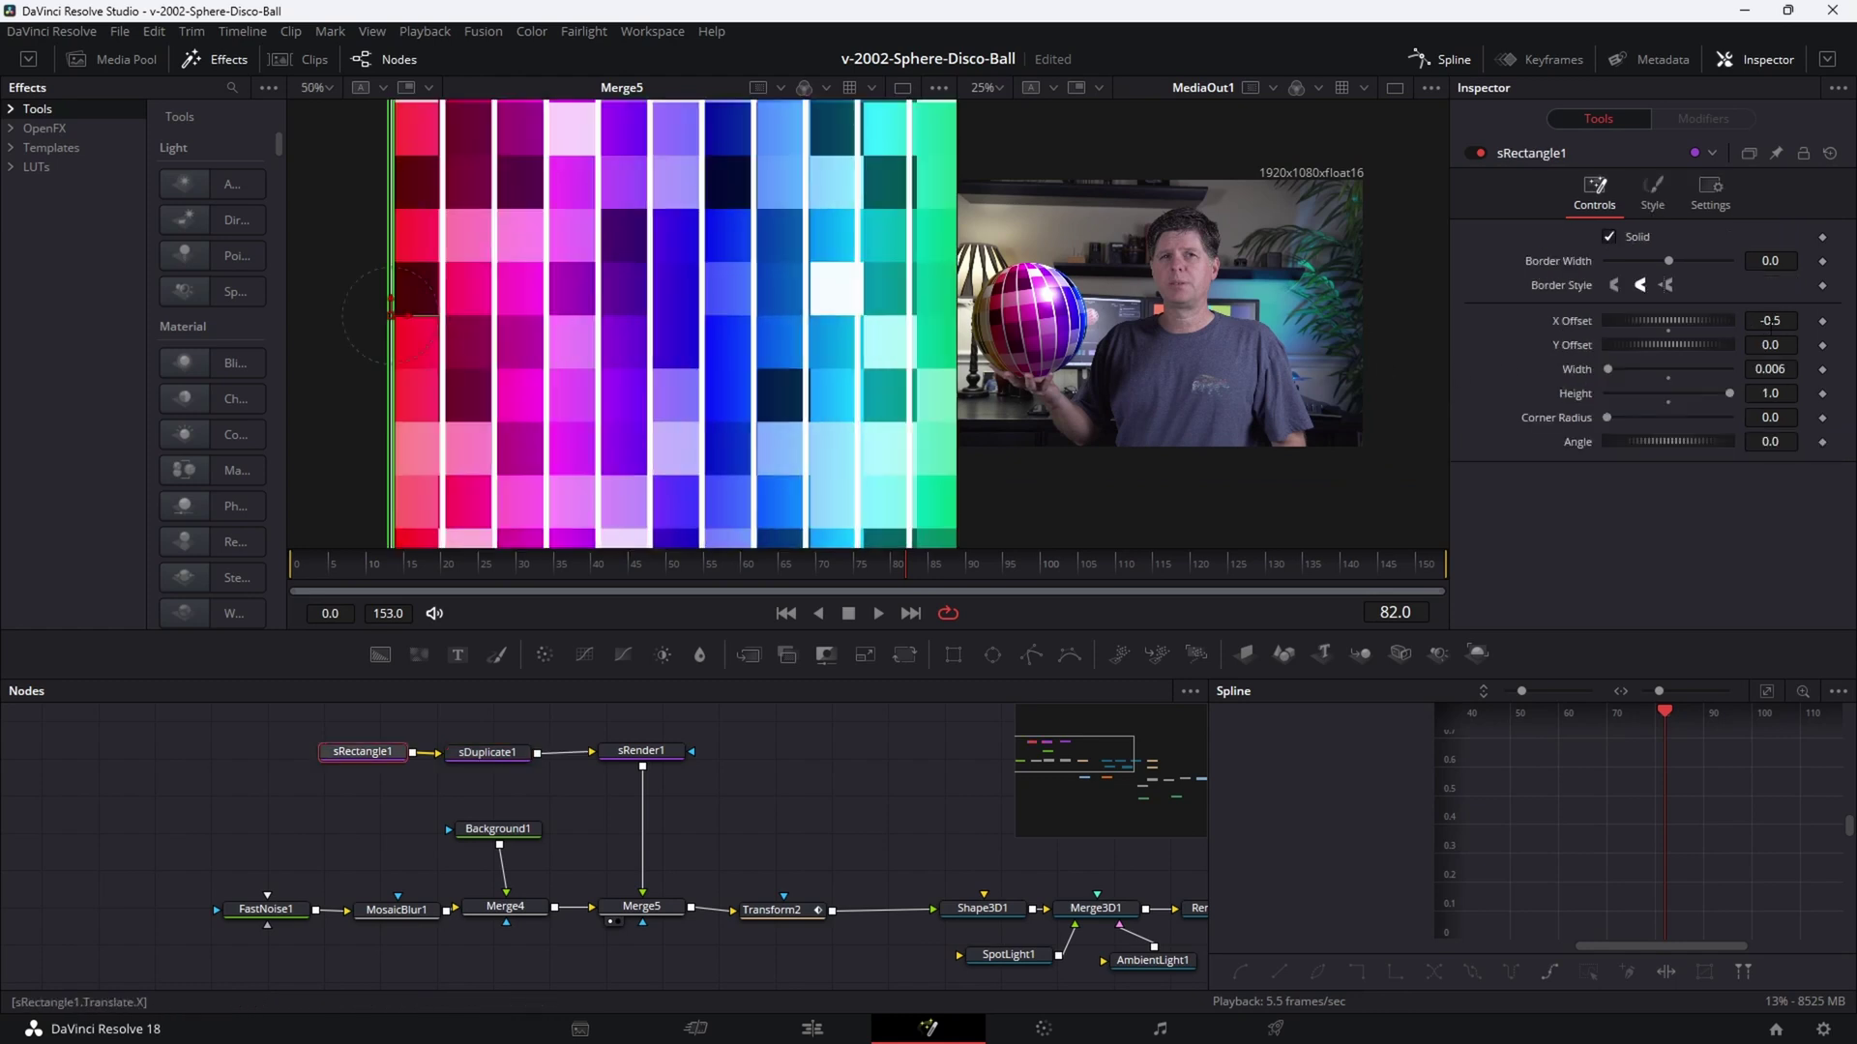
{"action": "left_click_drag", "start_coordinate": [1782, 327], "coordinate": [1786, 327]}
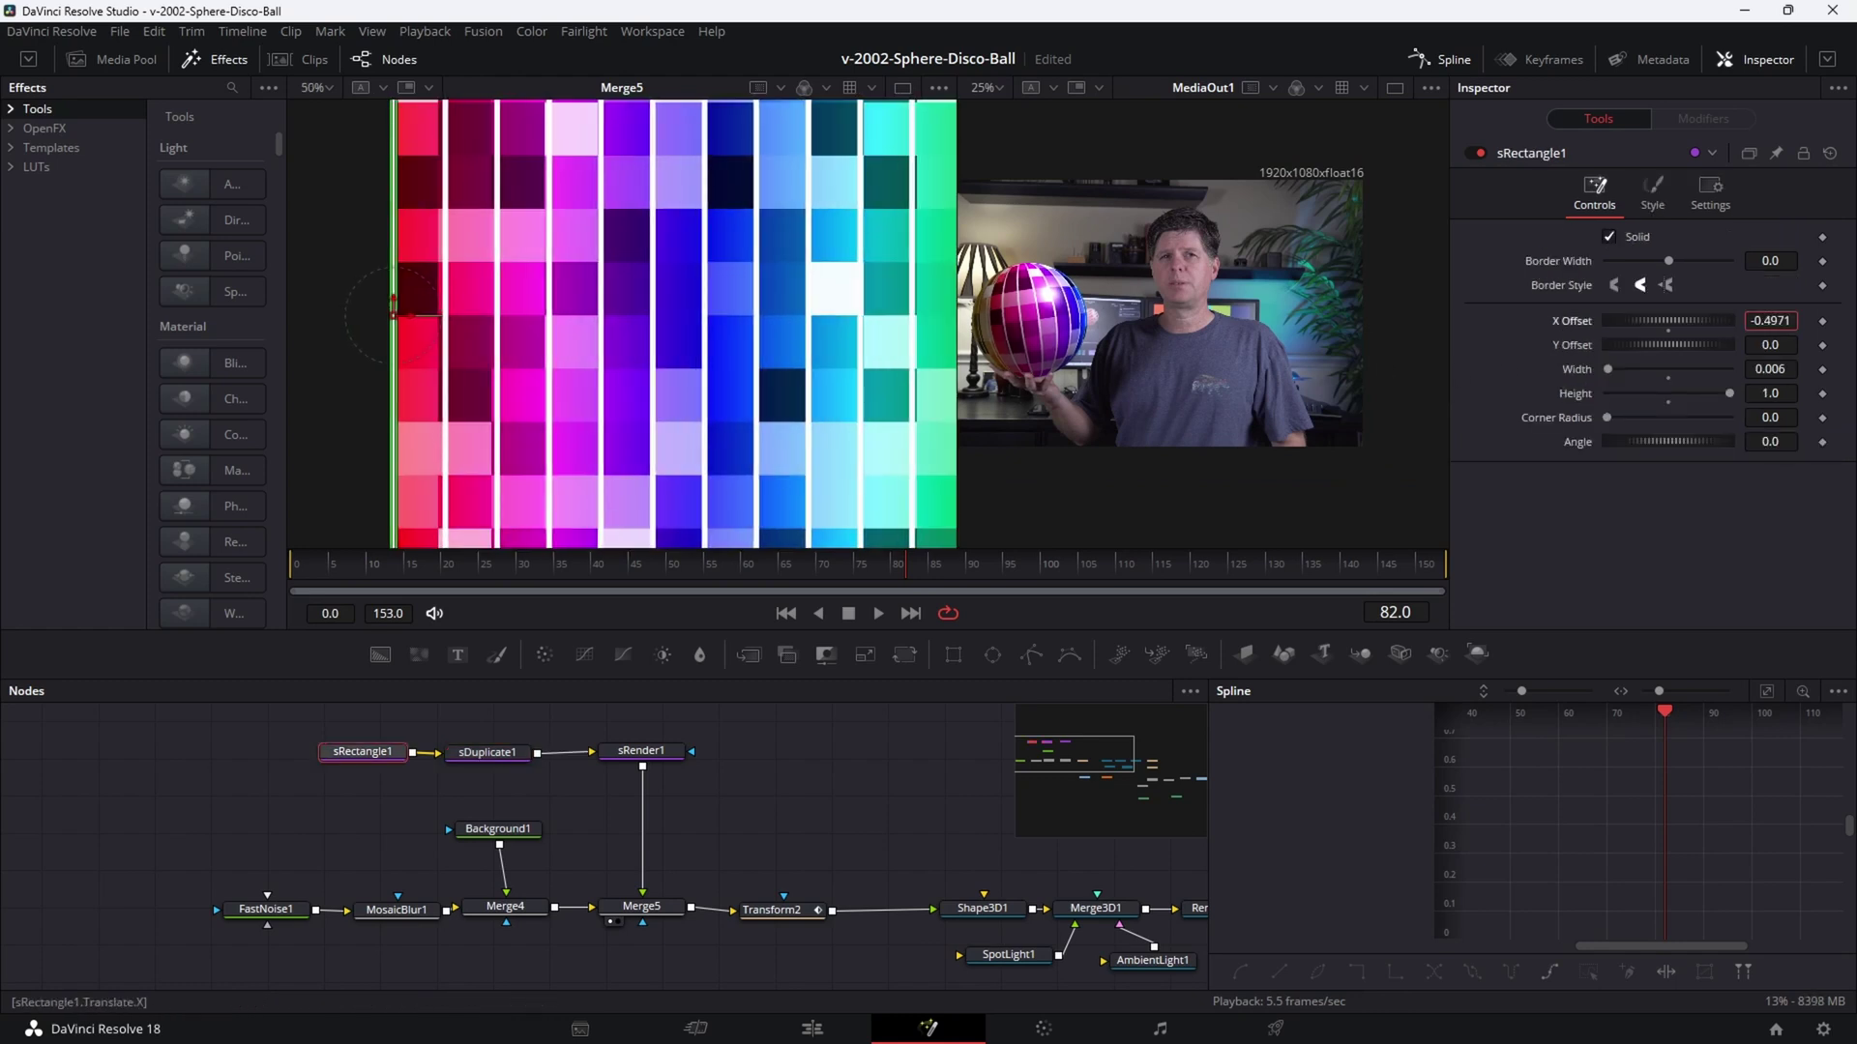
{"action": "left_click", "coordinate": [266, 909]}
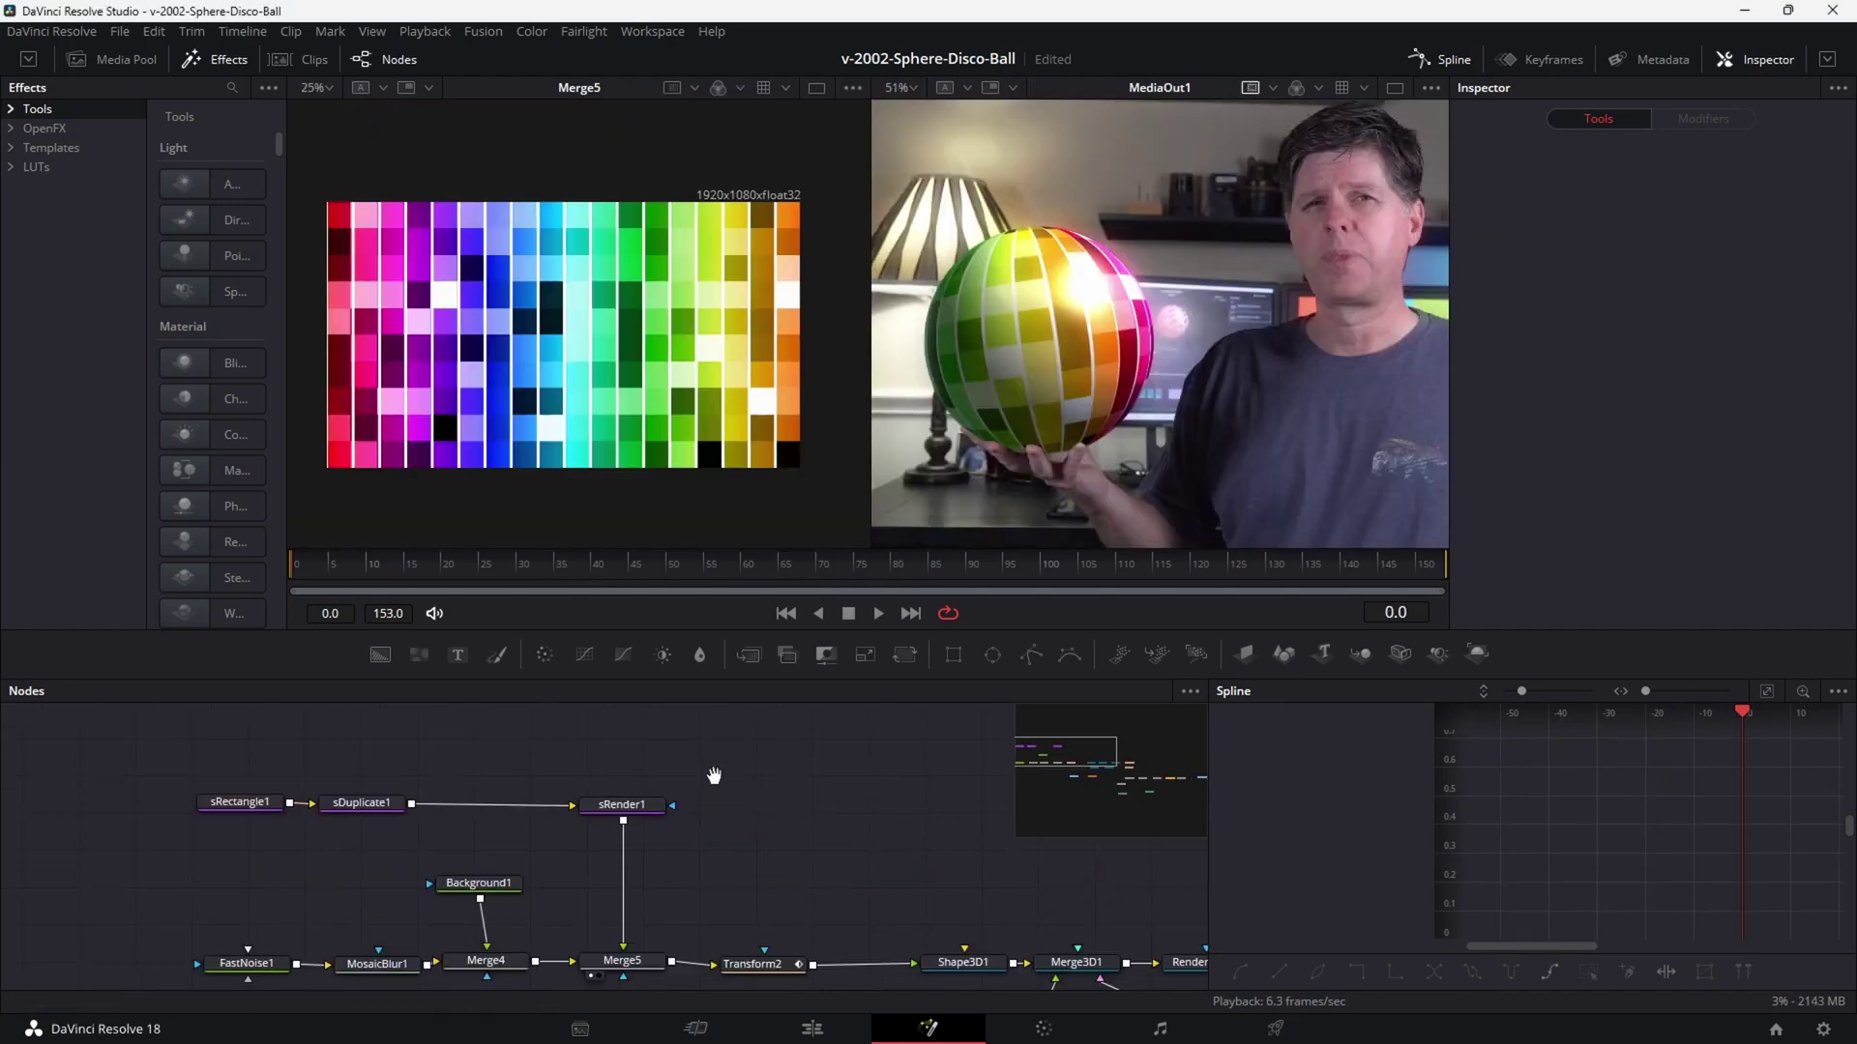
Add a second sRectangle node above sRectangle1 and merge it into the shape chain between sDuplicate1 and sRender1.
{"action": "scroll", "coordinate": [725, 795], "scroll_direction": "down", "scroll_amount": 3}
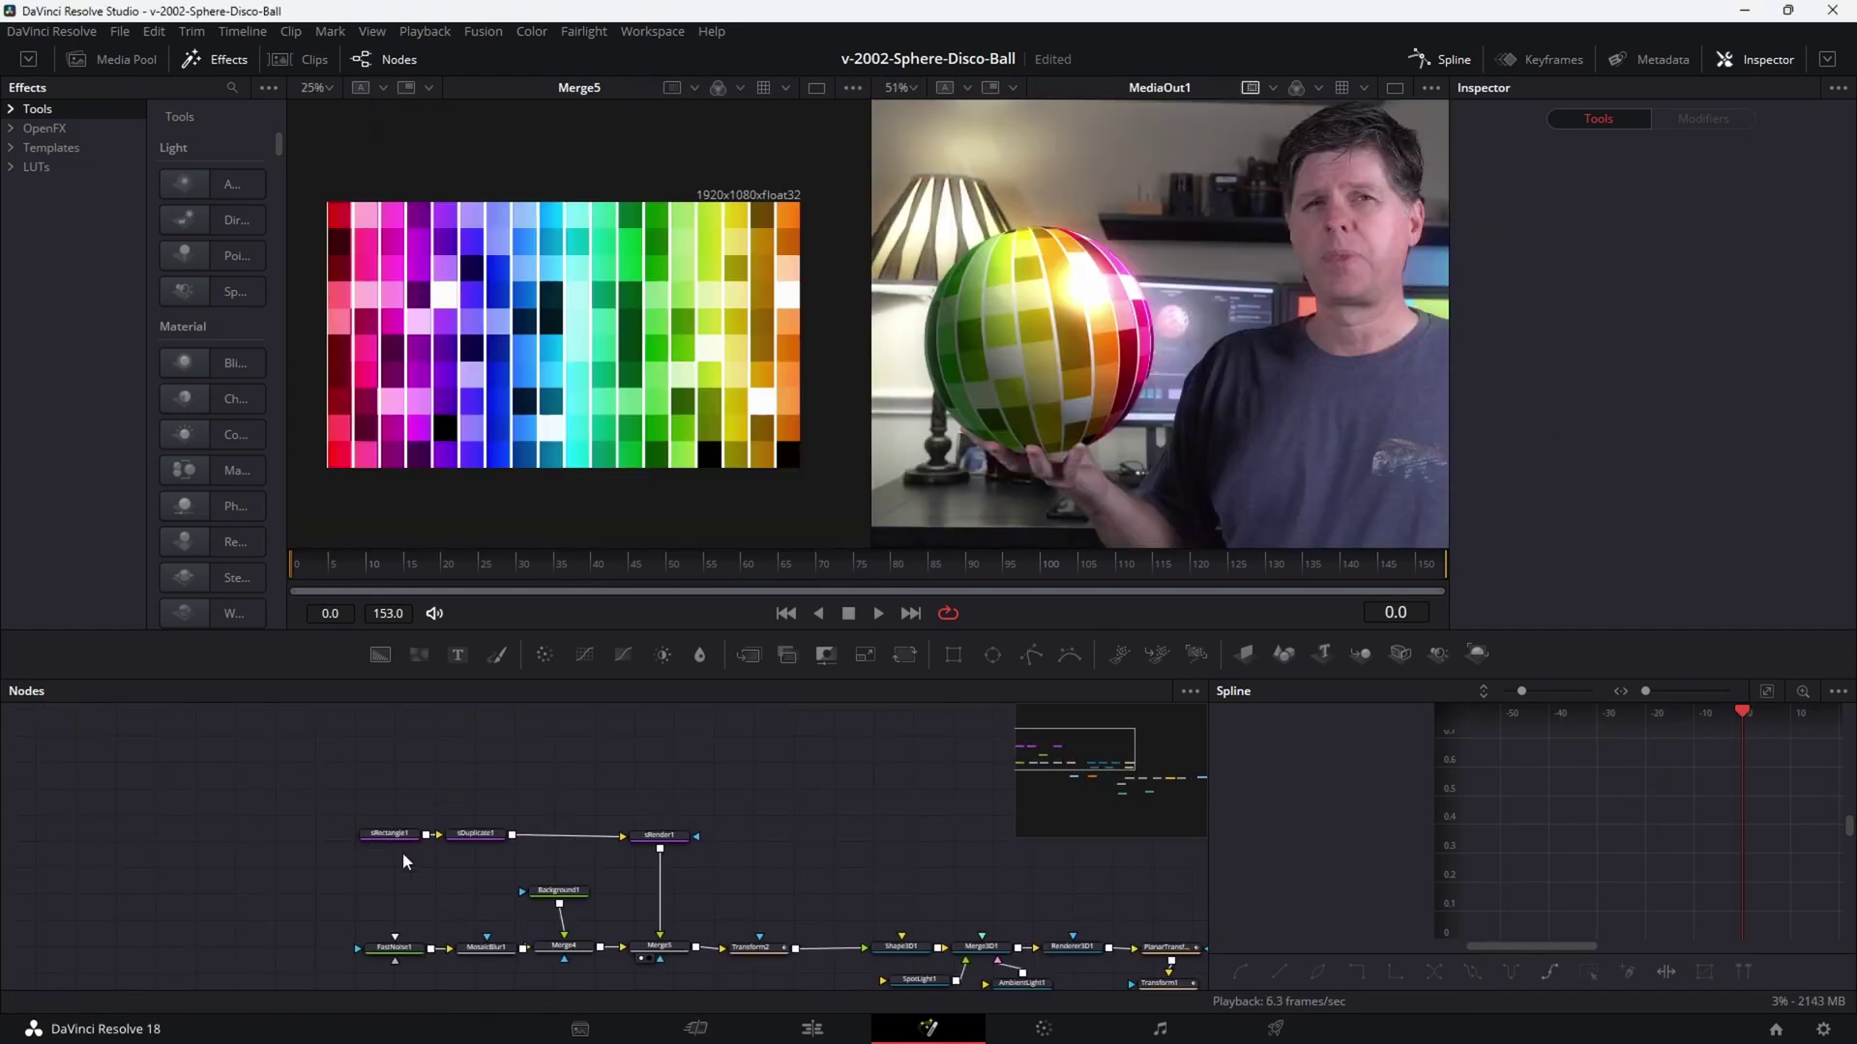
{"action": "scroll", "coordinate": [405, 773], "scroll_direction": "up", "scroll_amount": 2}
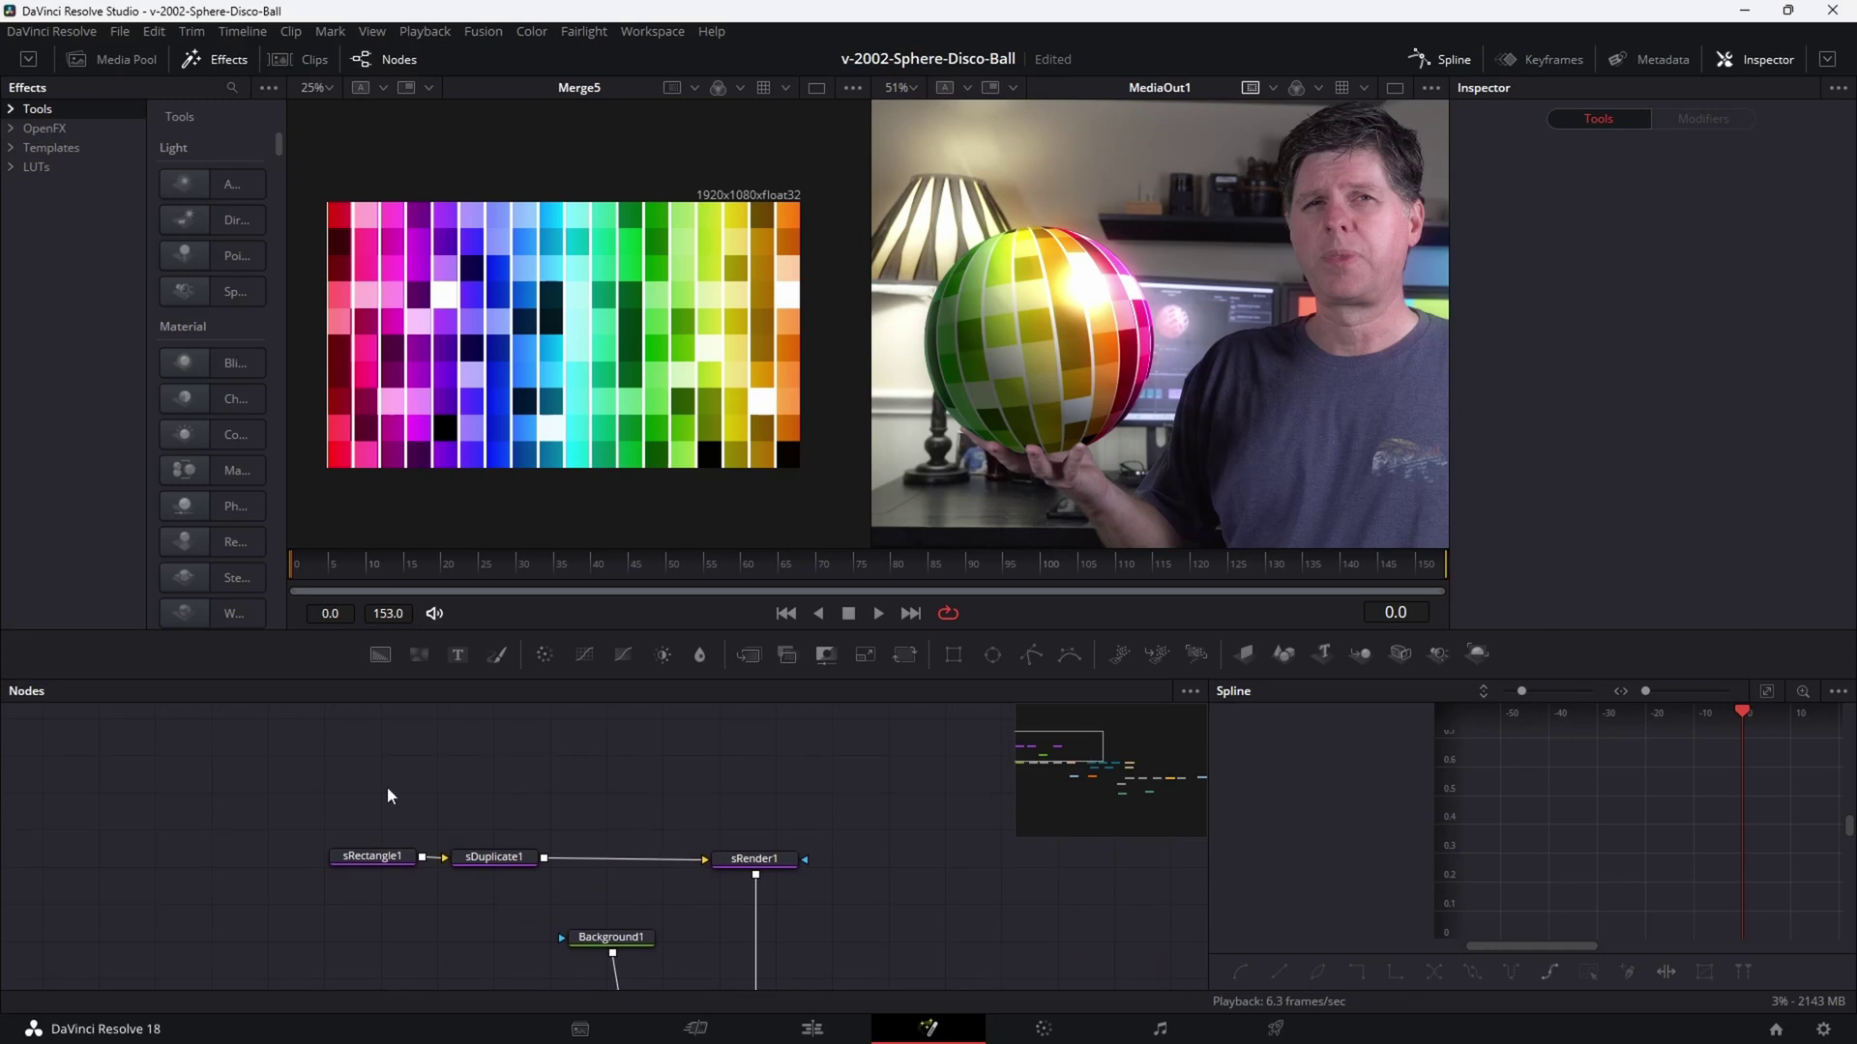
{"action": "key", "text": "shift+space"}
{"action": "type", "text": "rect"}
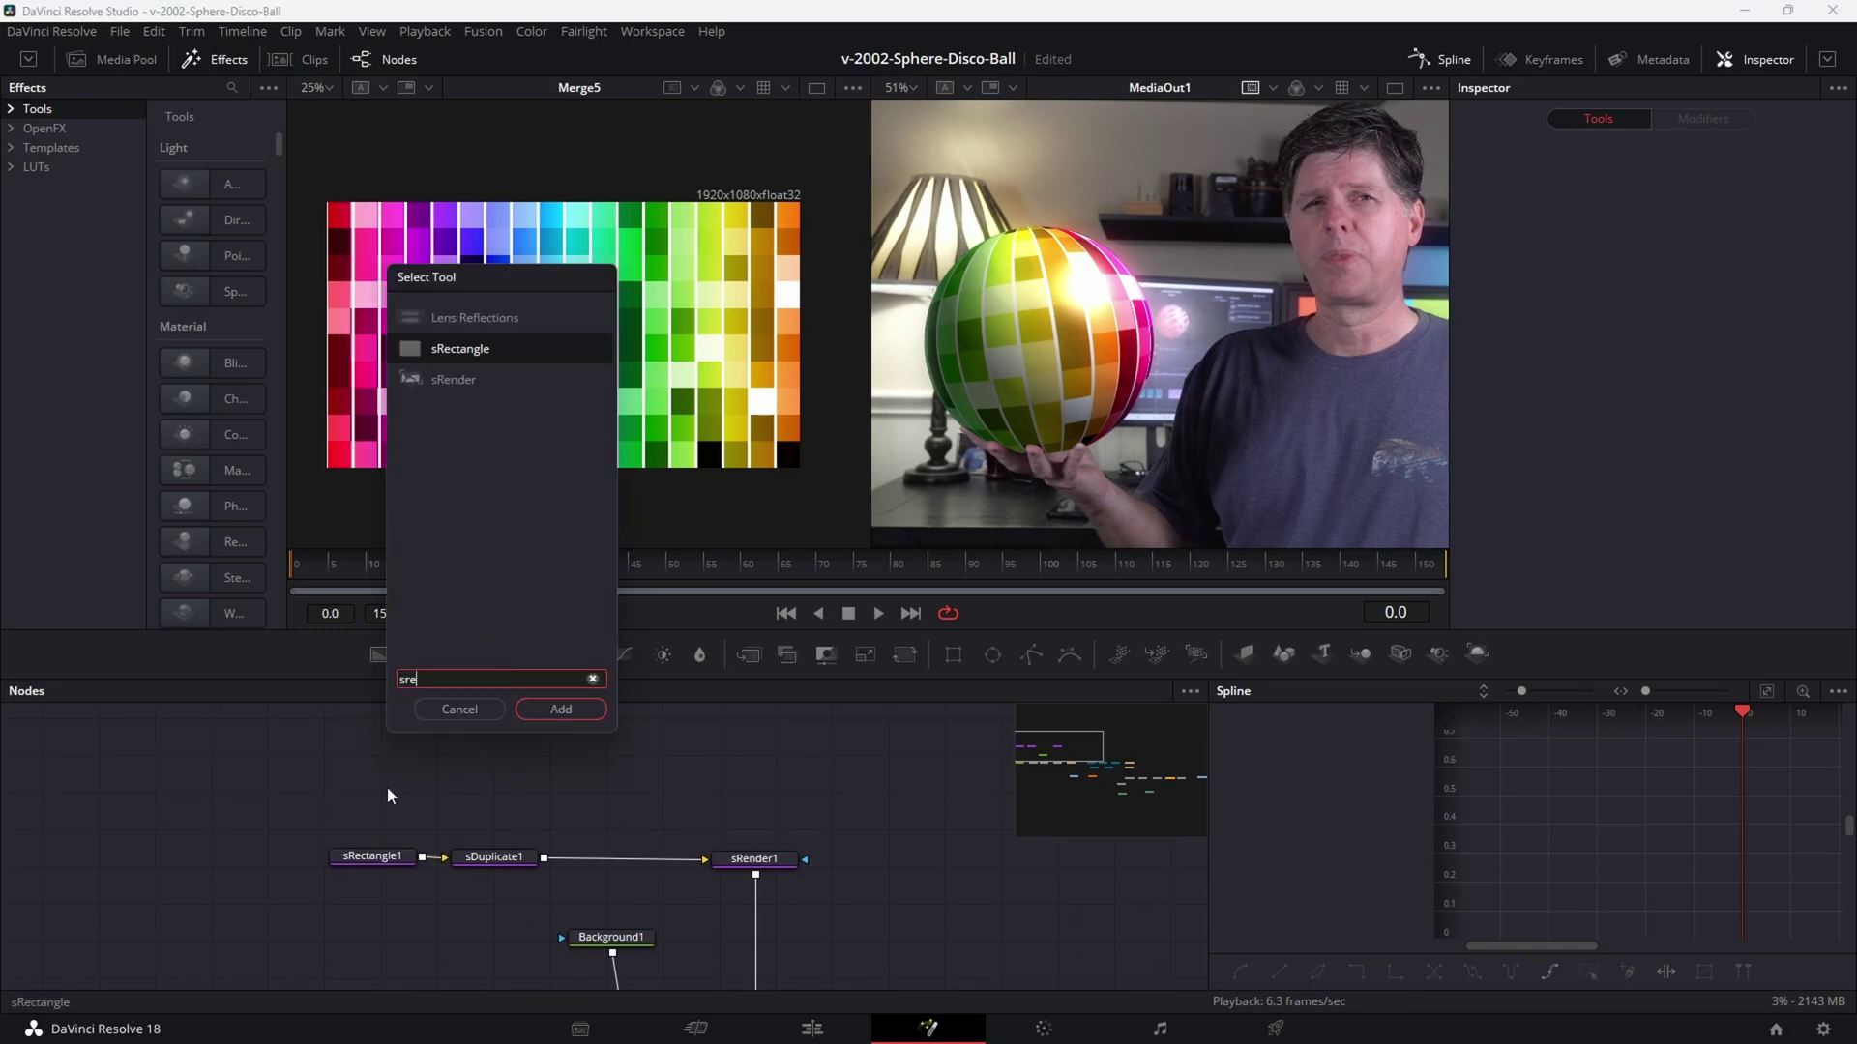
{"action": "key", "text": "Return"}
{"action": "left_click_drag", "start_coordinate": [390, 795], "coordinate": [547, 864]}
{"action": "left_click_drag", "start_coordinate": [344, 760], "coordinate": [383, 752]}
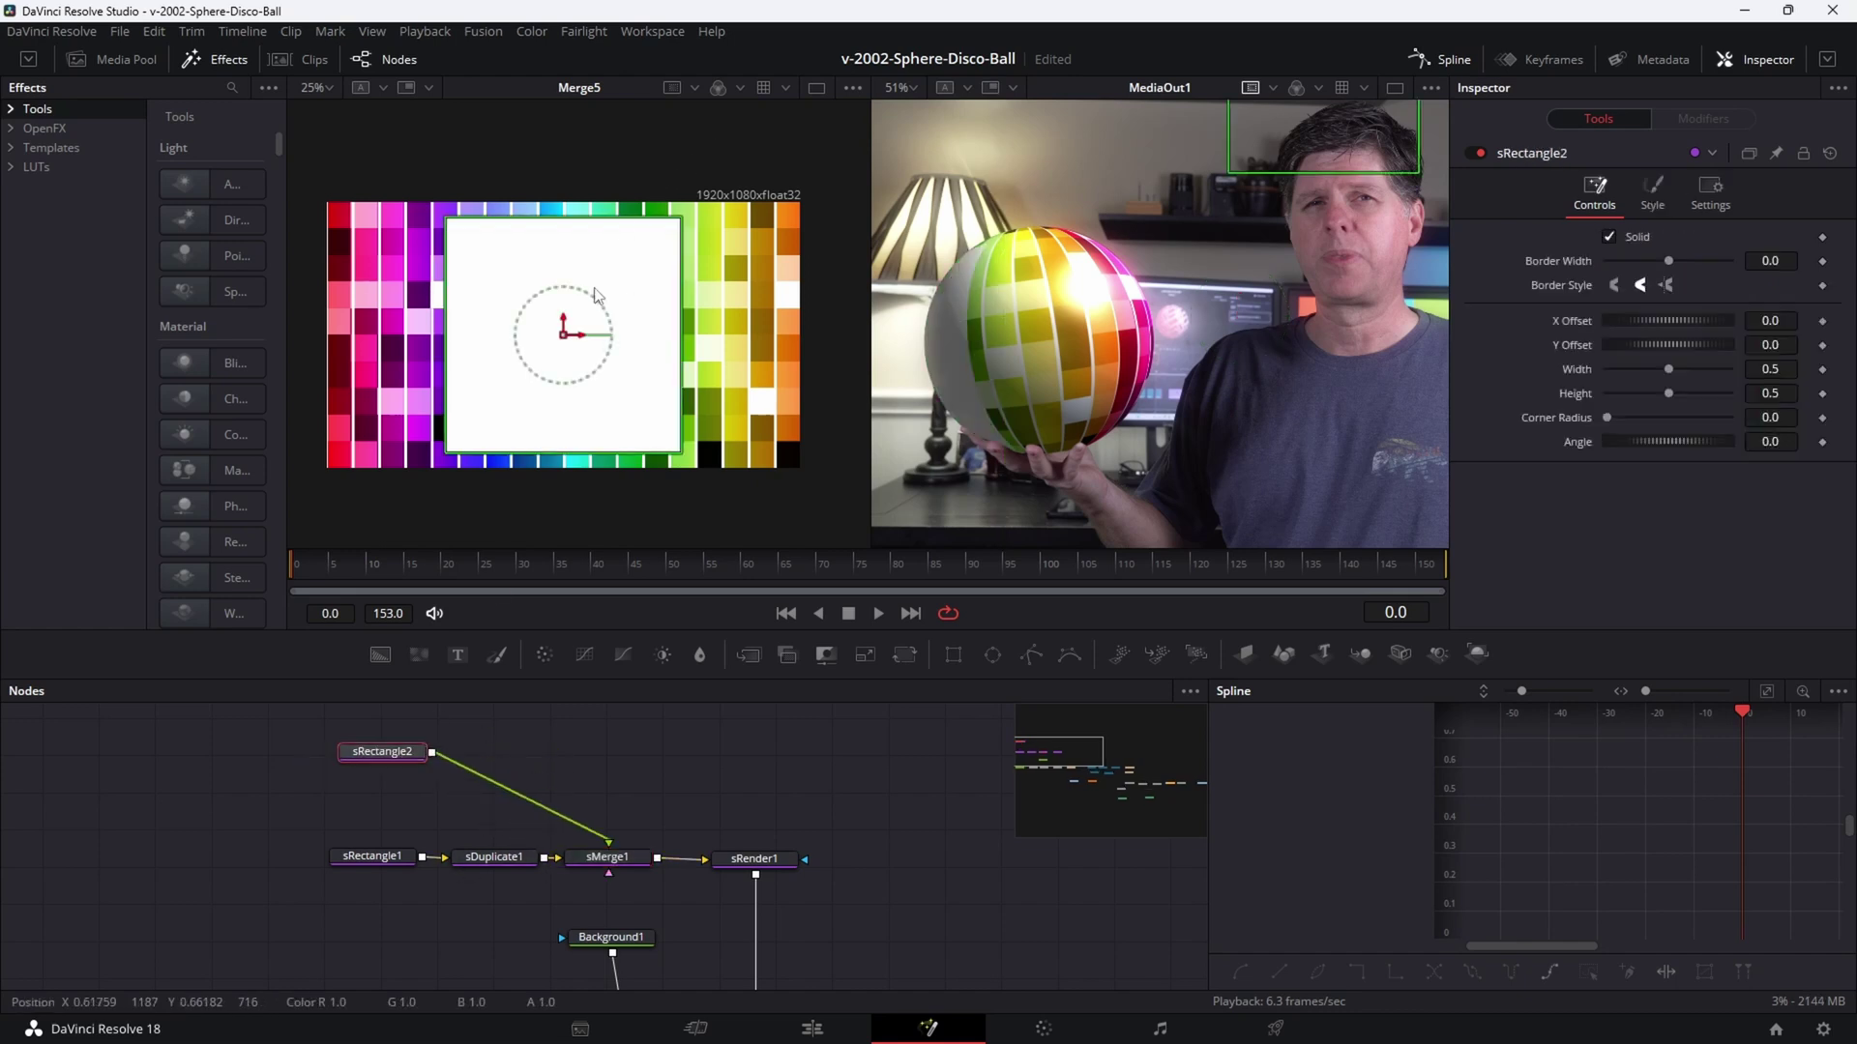
Turn sRectangle2 into a thin full-width line at the texture's upper edge: height 0.006 copied from sRectangle1's width, width 1.0, Y offset about 0.278.
{"action": "left_click", "coordinate": [393, 861]}
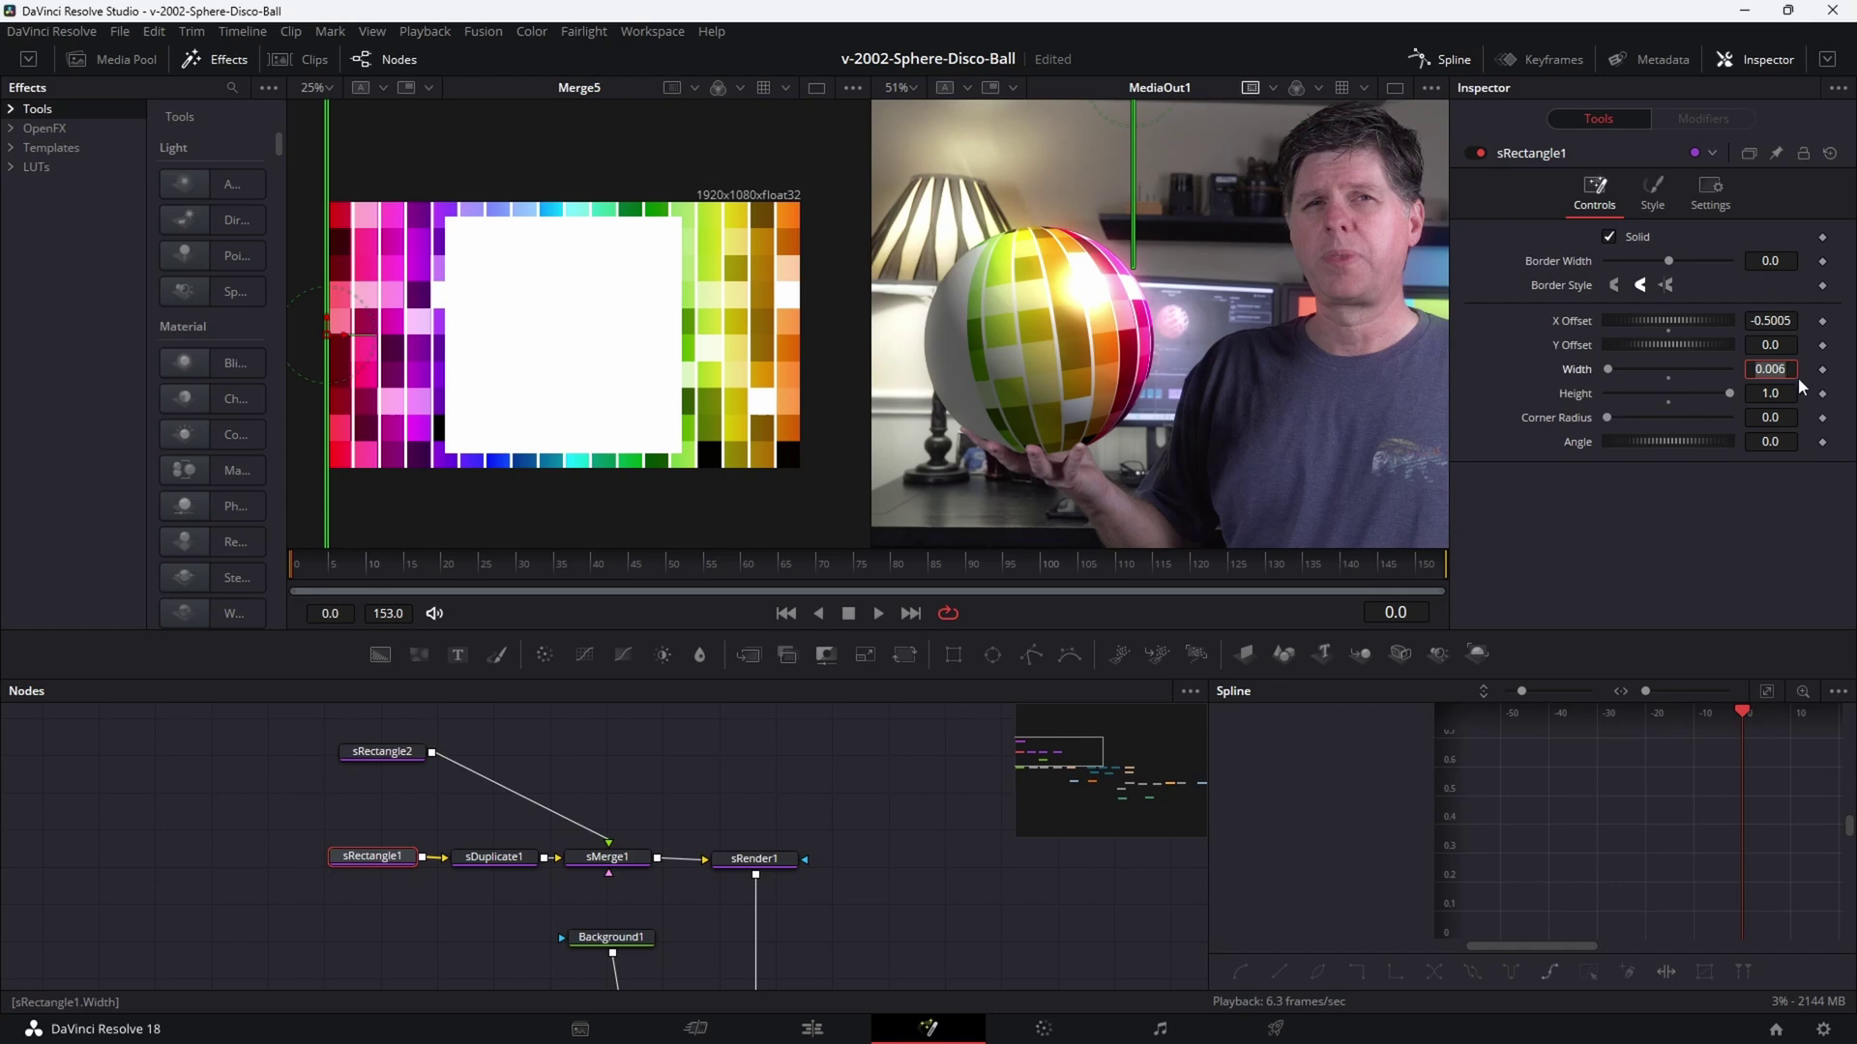
{"action": "left_click", "coordinate": [383, 752]}
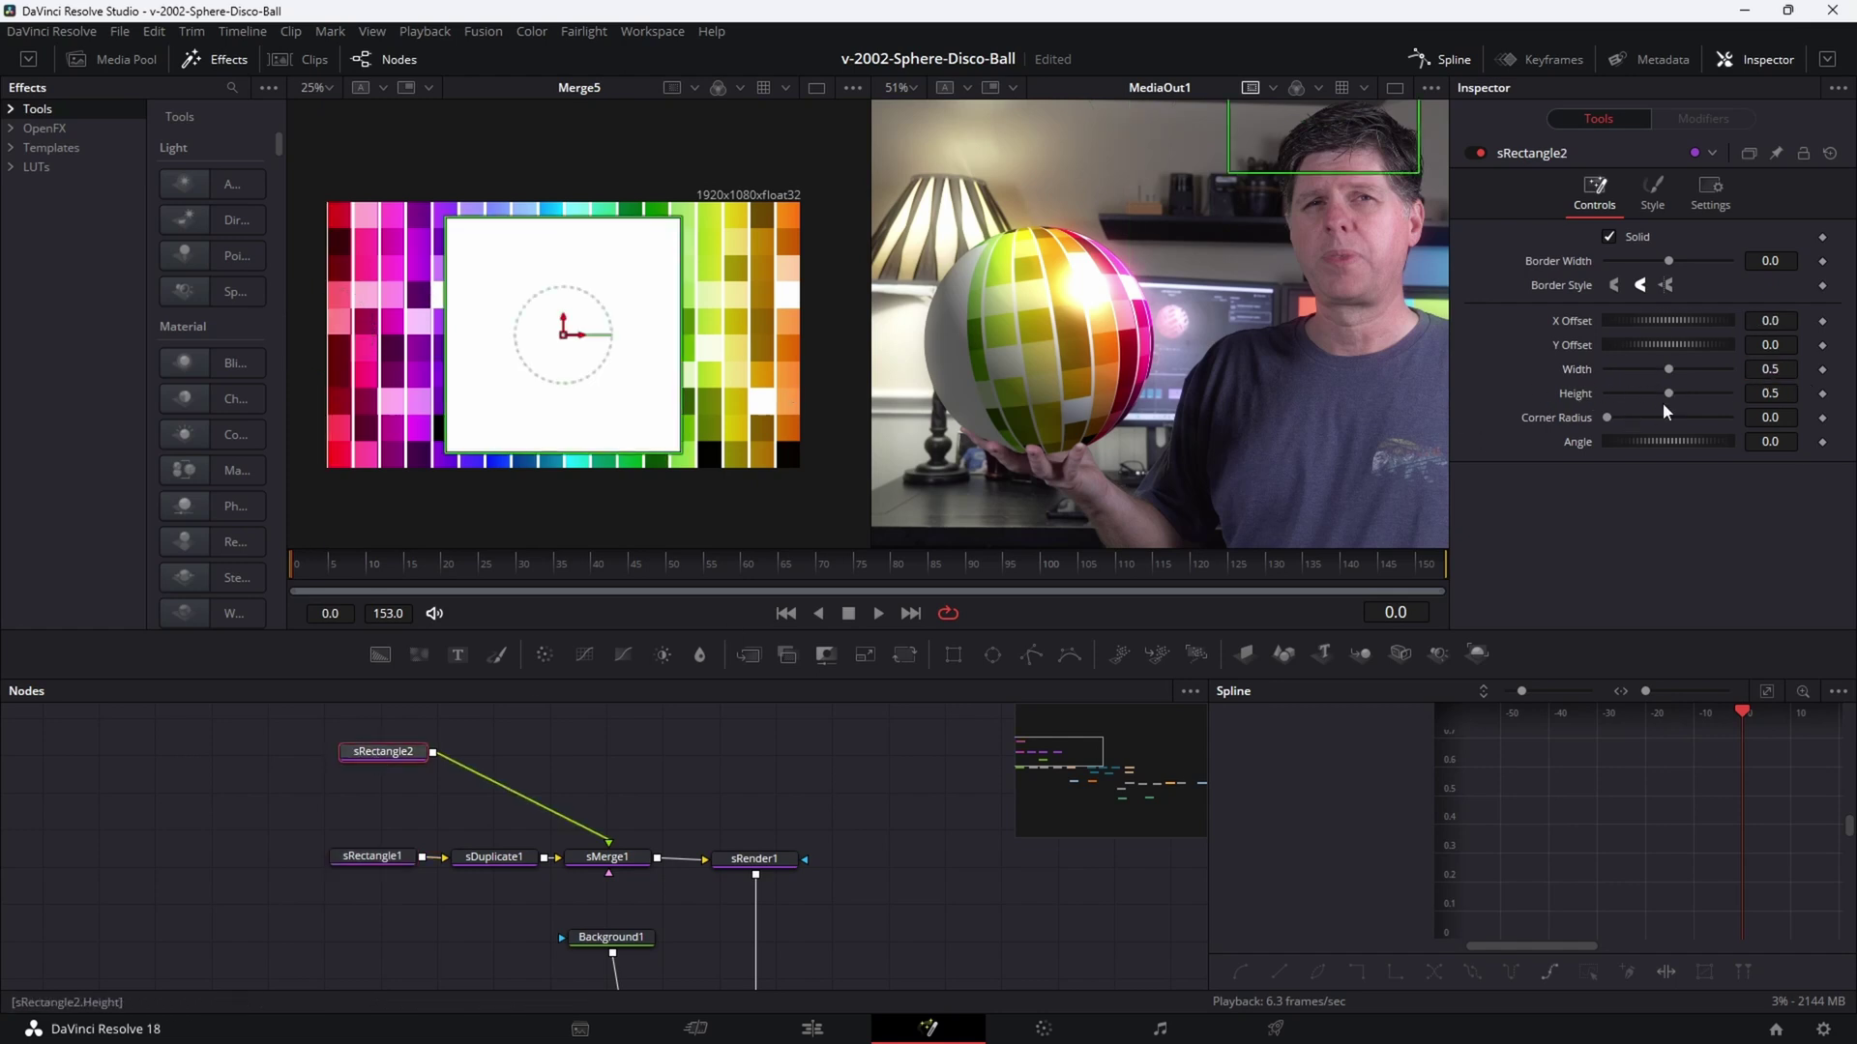
{"action": "left_click_drag", "start_coordinate": [1772, 394], "coordinate": [1773, 394]}
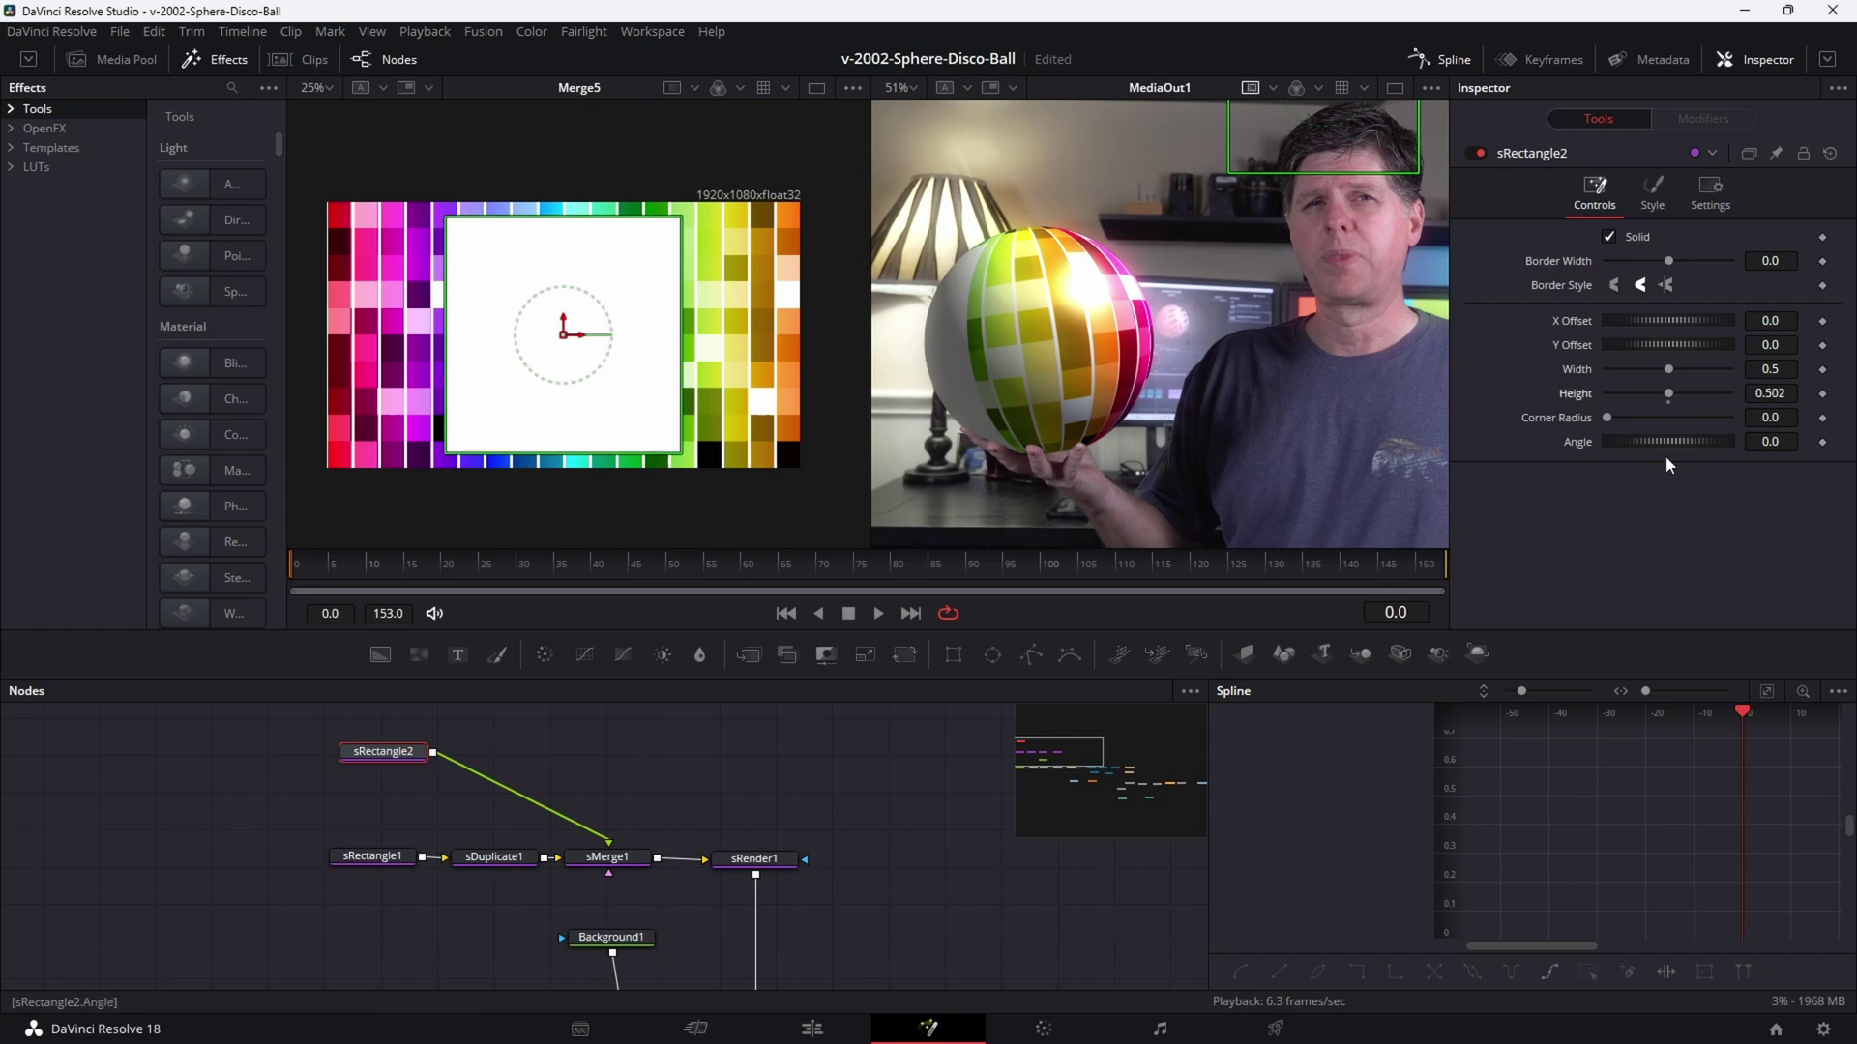
{"action": "double_click", "coordinate": [1778, 395]}
{"action": "type", "text": "0.006"}
{"action": "left_click", "coordinate": [1737, 491]}
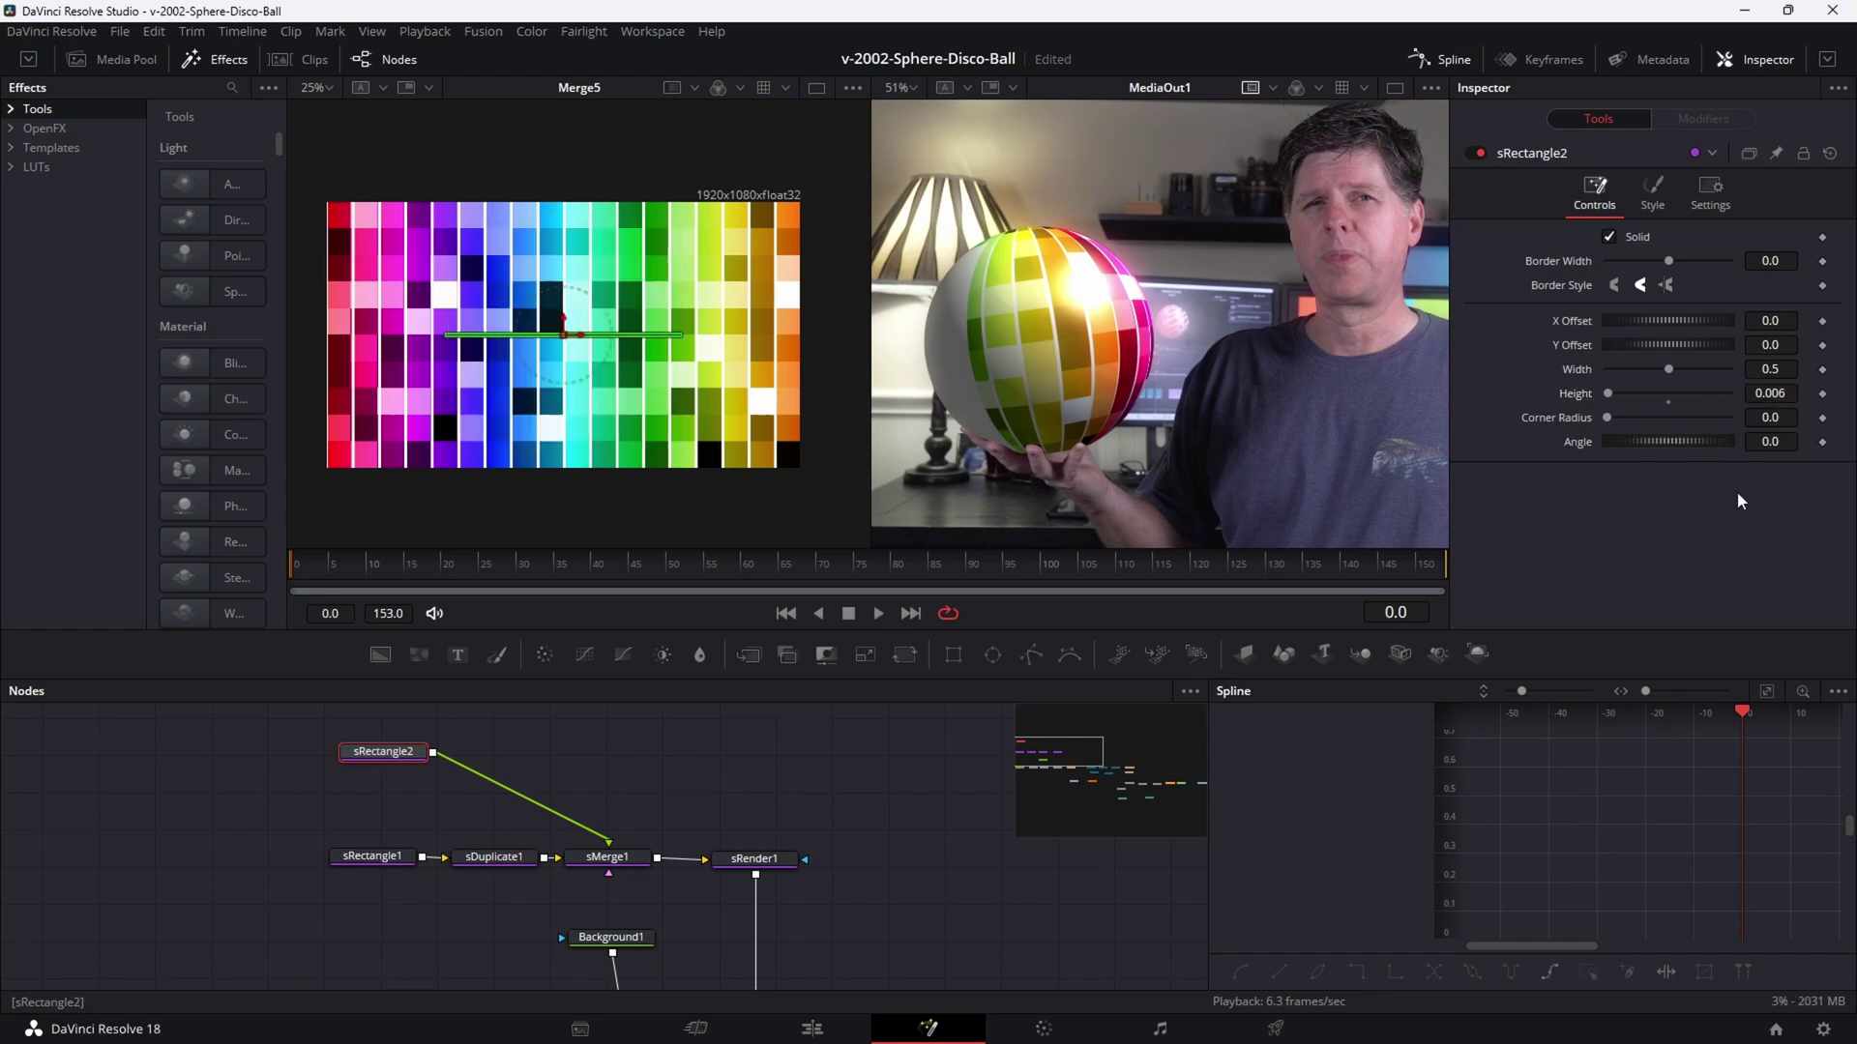
{"action": "left_click_drag", "start_coordinate": [1667, 371], "coordinate": [1802, 365]}
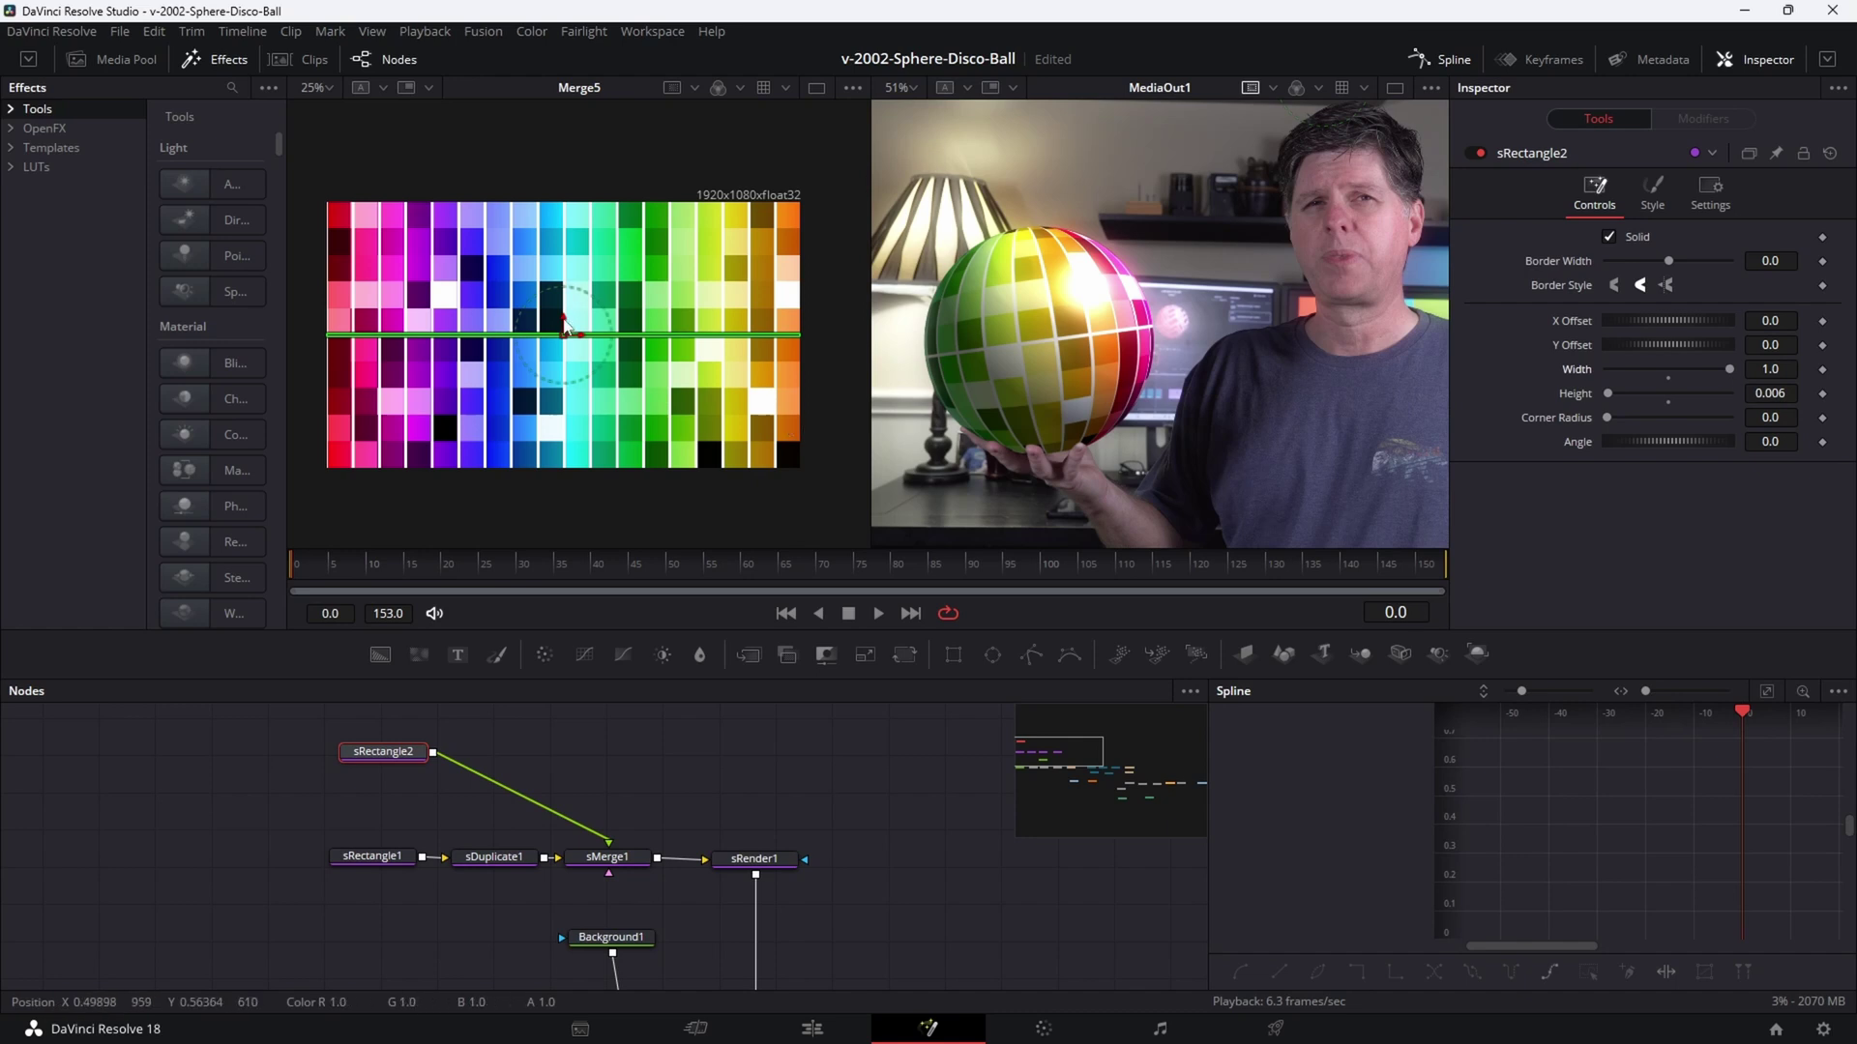
{"action": "left_click_drag", "start_coordinate": [566, 323], "coordinate": [539, 160]}
{"action": "scroll", "coordinate": [587, 221], "scroll_direction": "up", "scroll_amount": 2}
Insert an sDuplicate node between sRectangle2 and sMerge1, moving sRectangle2 aside to make room.
{"action": "left_click_drag", "start_coordinate": [395, 759], "coordinate": [368, 759]}
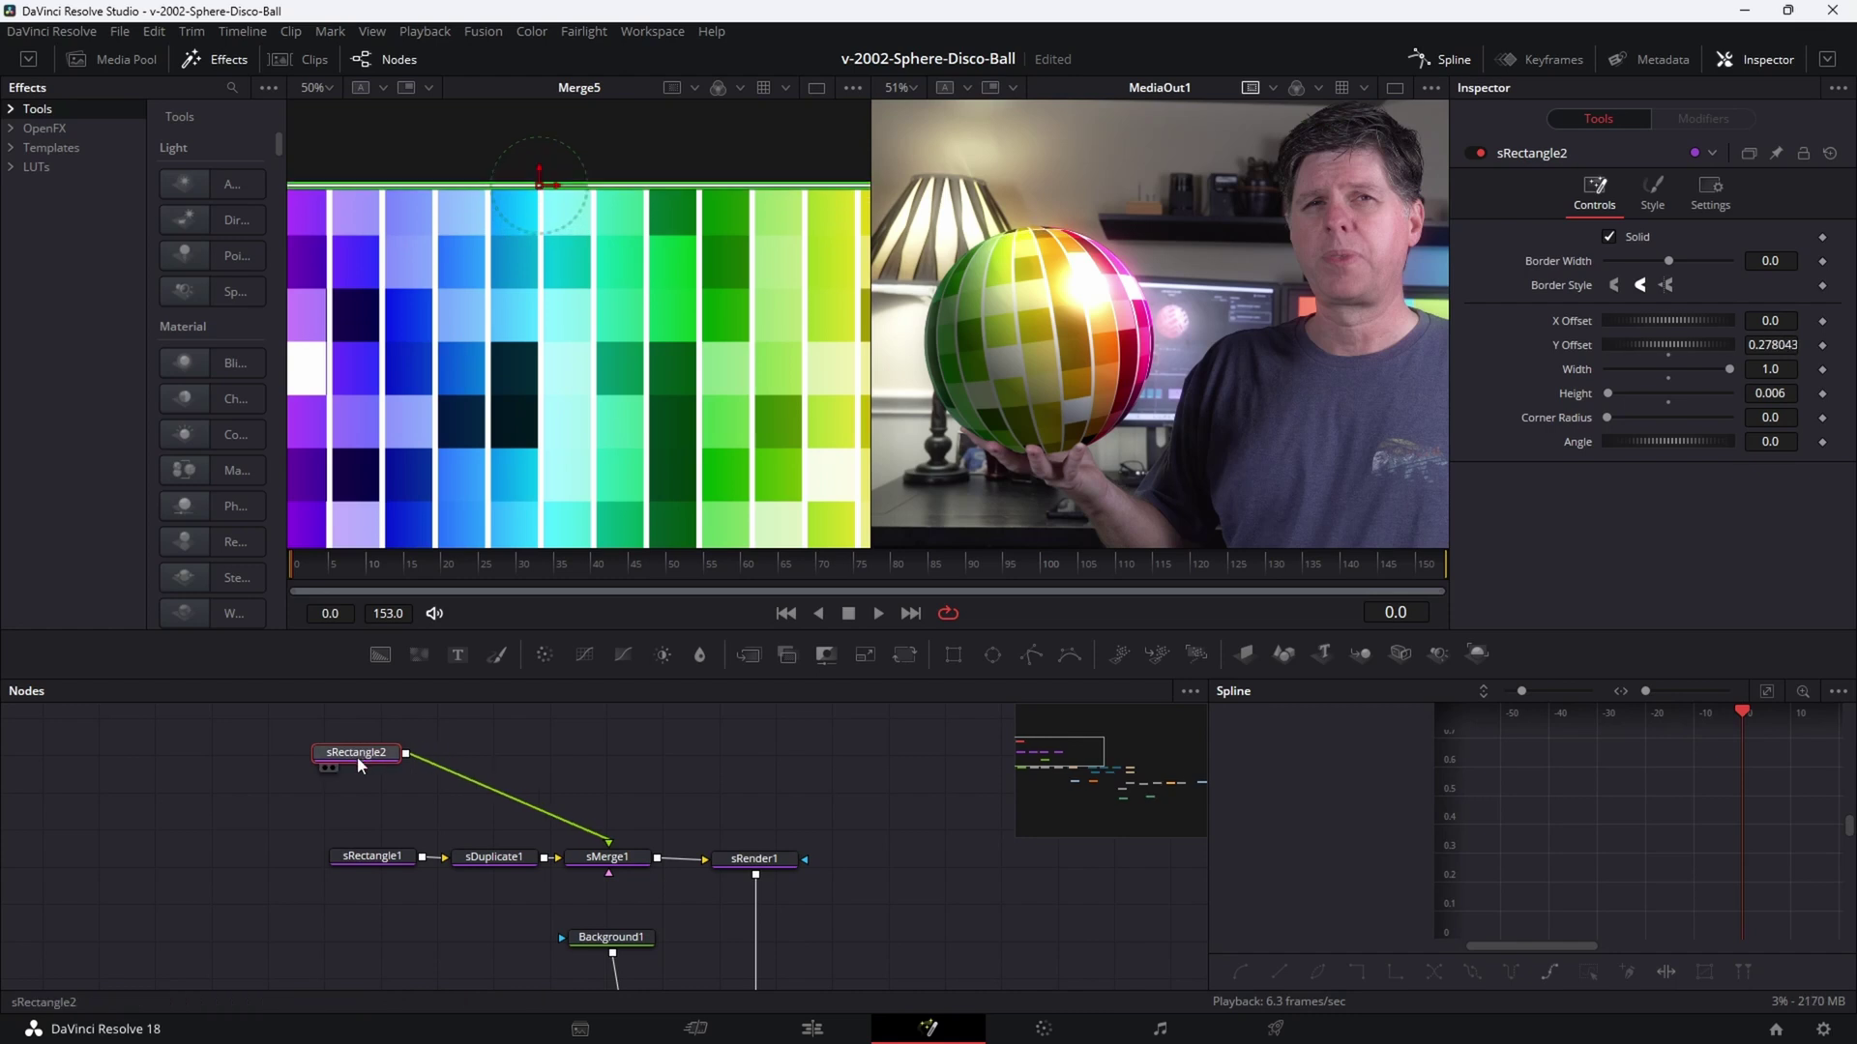
{"action": "key", "text": "shift+space"}
{"action": "type", "text": "srec"}
{"action": "key", "text": "BackSpace"}
{"action": "key", "text": "BackSpace"}
{"action": "key", "text": "BackSpace"}
{"action": "type", "text": "dup"}
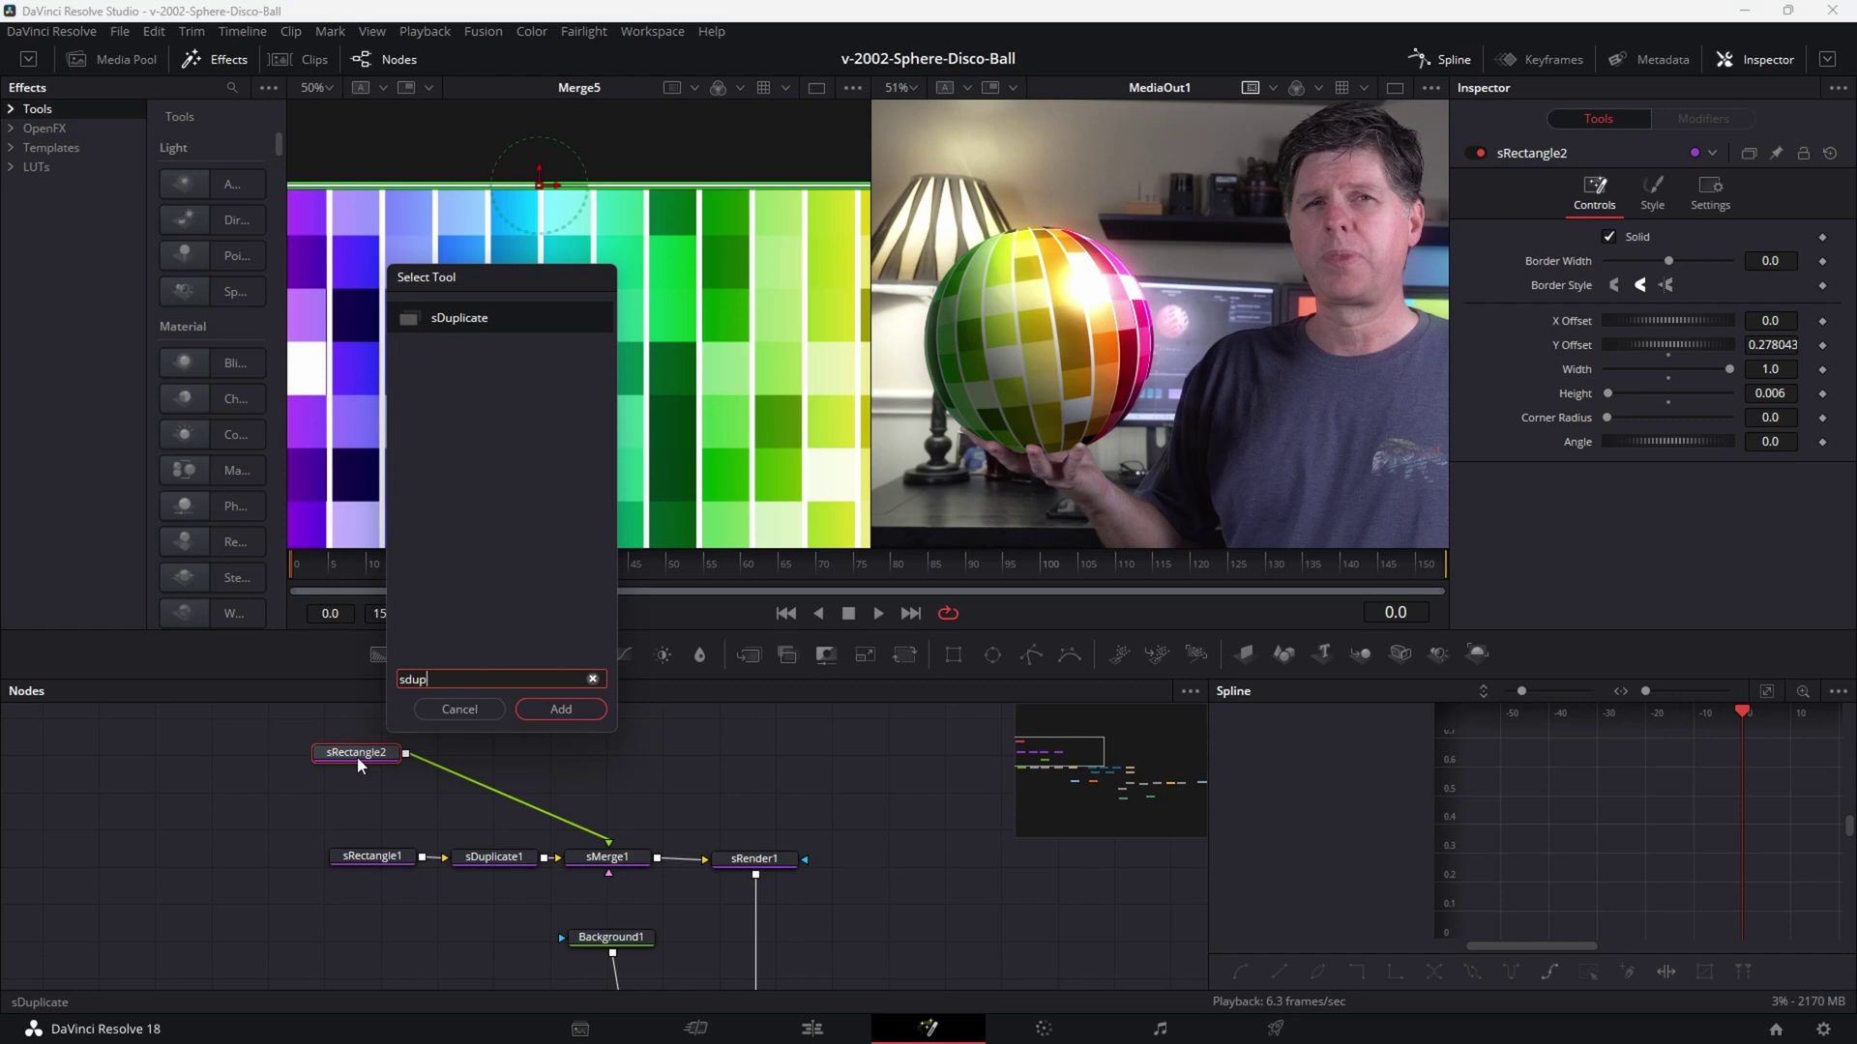
{"action": "key", "text": "Return"}
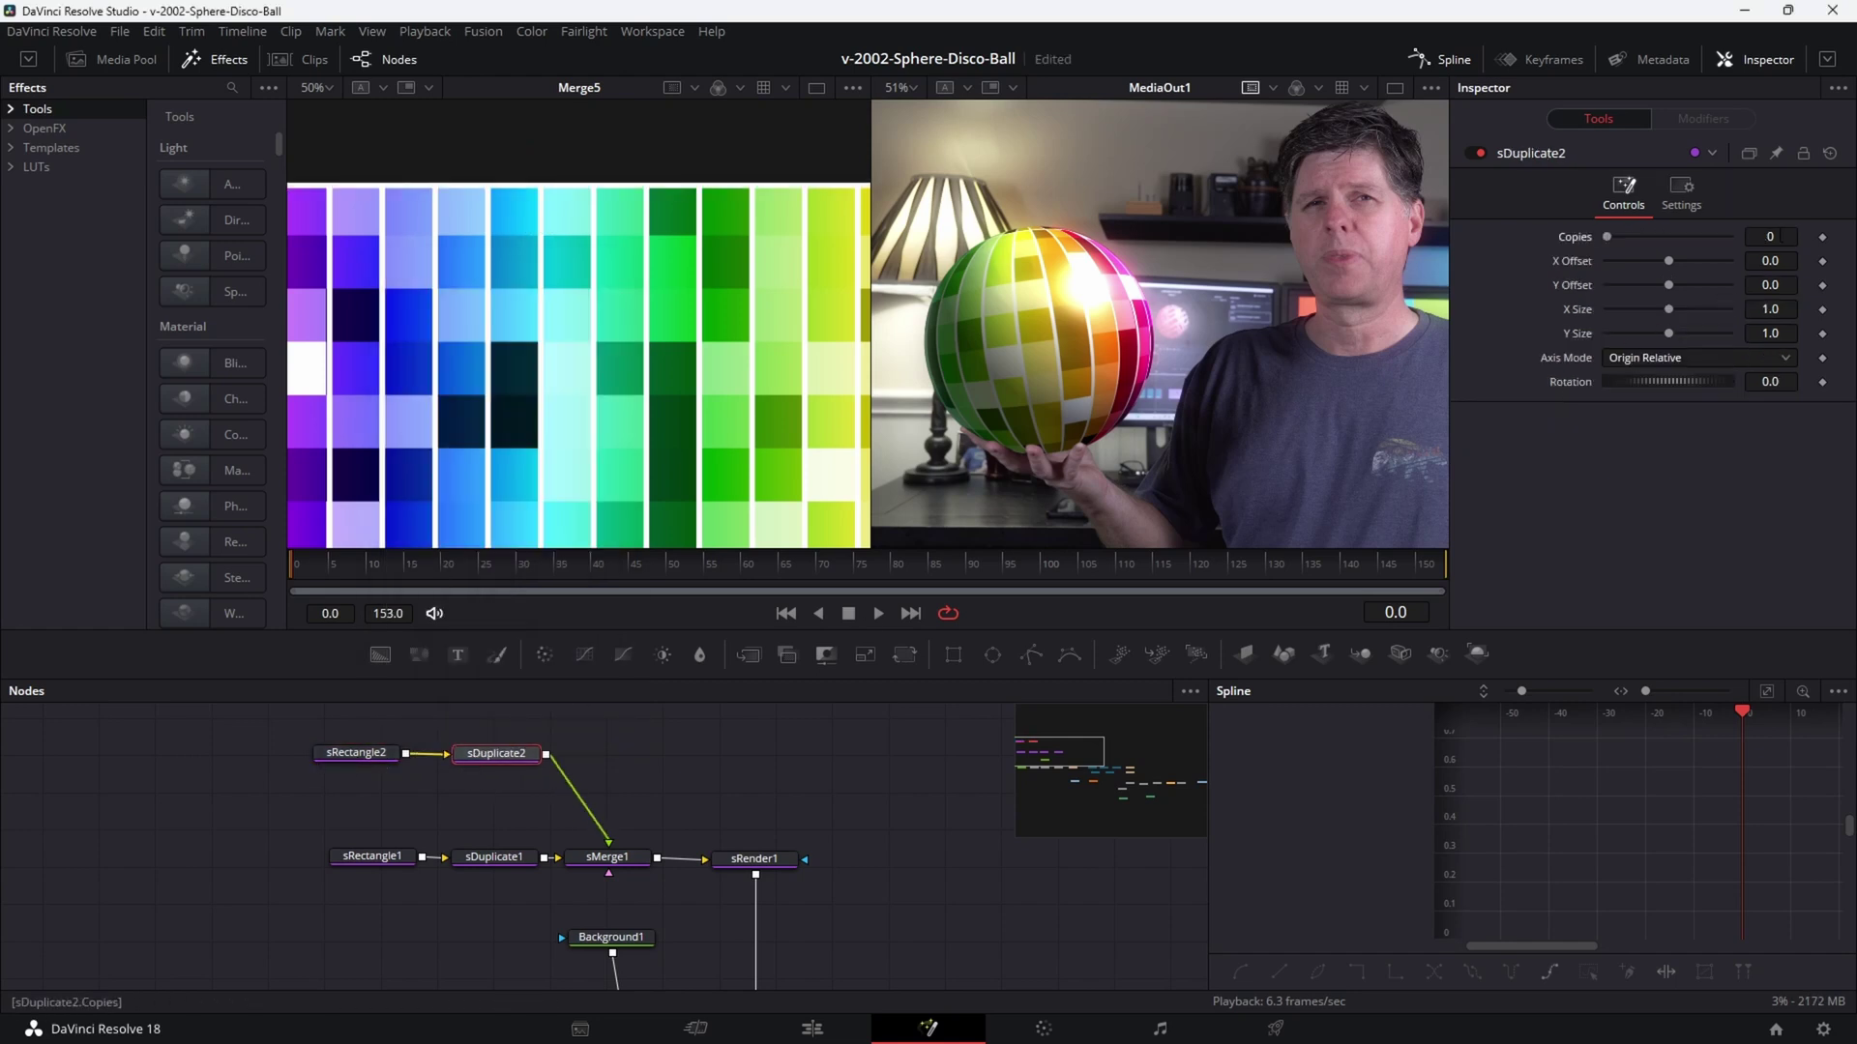
Set sDuplicate2 to 15 copies with a Y offset of -0.056 so the horizontal lines follow the mosaic's rows.
{"action": "type", "text": "15"}
{"action": "key", "text": "Return"}
{"action": "mouse_move", "coordinate": [1769, 284]}
{"action": "left_mouse_down"}
{"action": "mouse_move", "coordinate": [1731, 284]}
{"action": "mouse_move", "coordinate": [1769, 285]}
{"action": "left_mouse_up"}
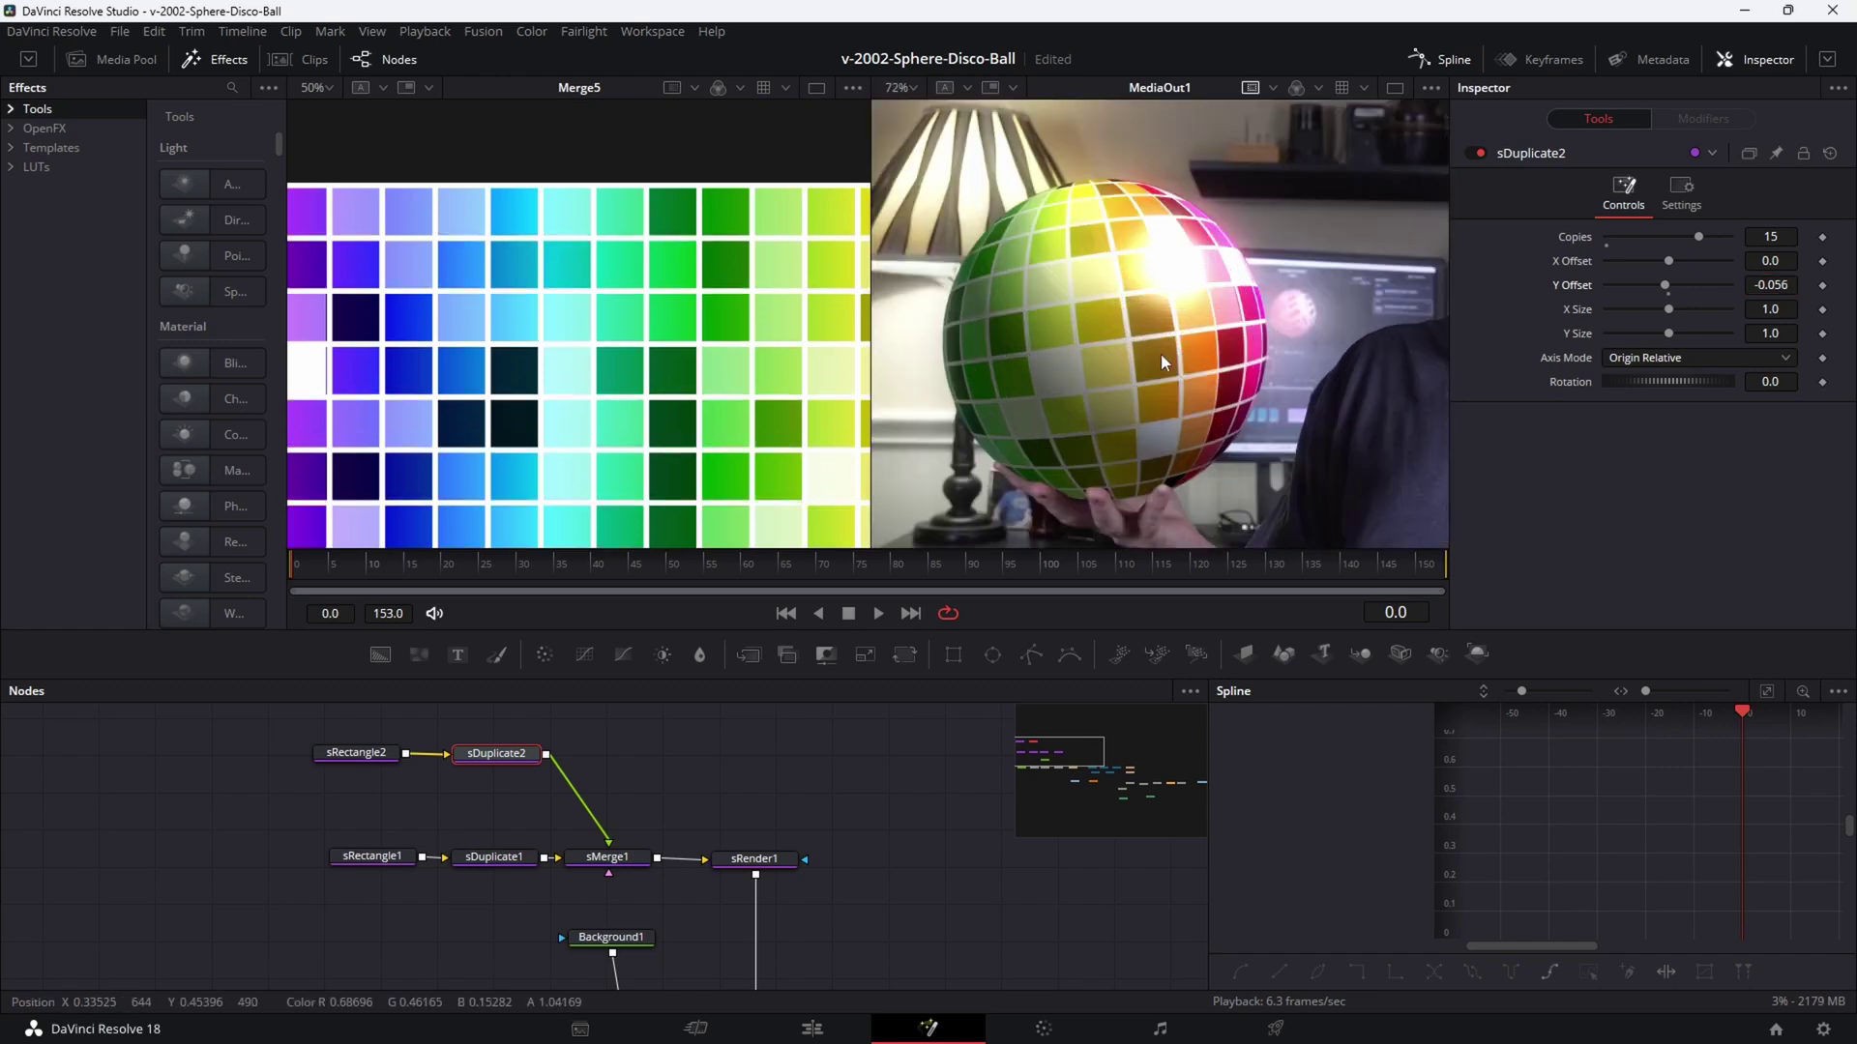
Play back the composite and examine the white grid on both the tracked disco ball and the flat texture.
{"action": "left_click_drag", "start_coordinate": [960, 571], "coordinate": [559, 579]}
{"action": "key", "text": "space"}
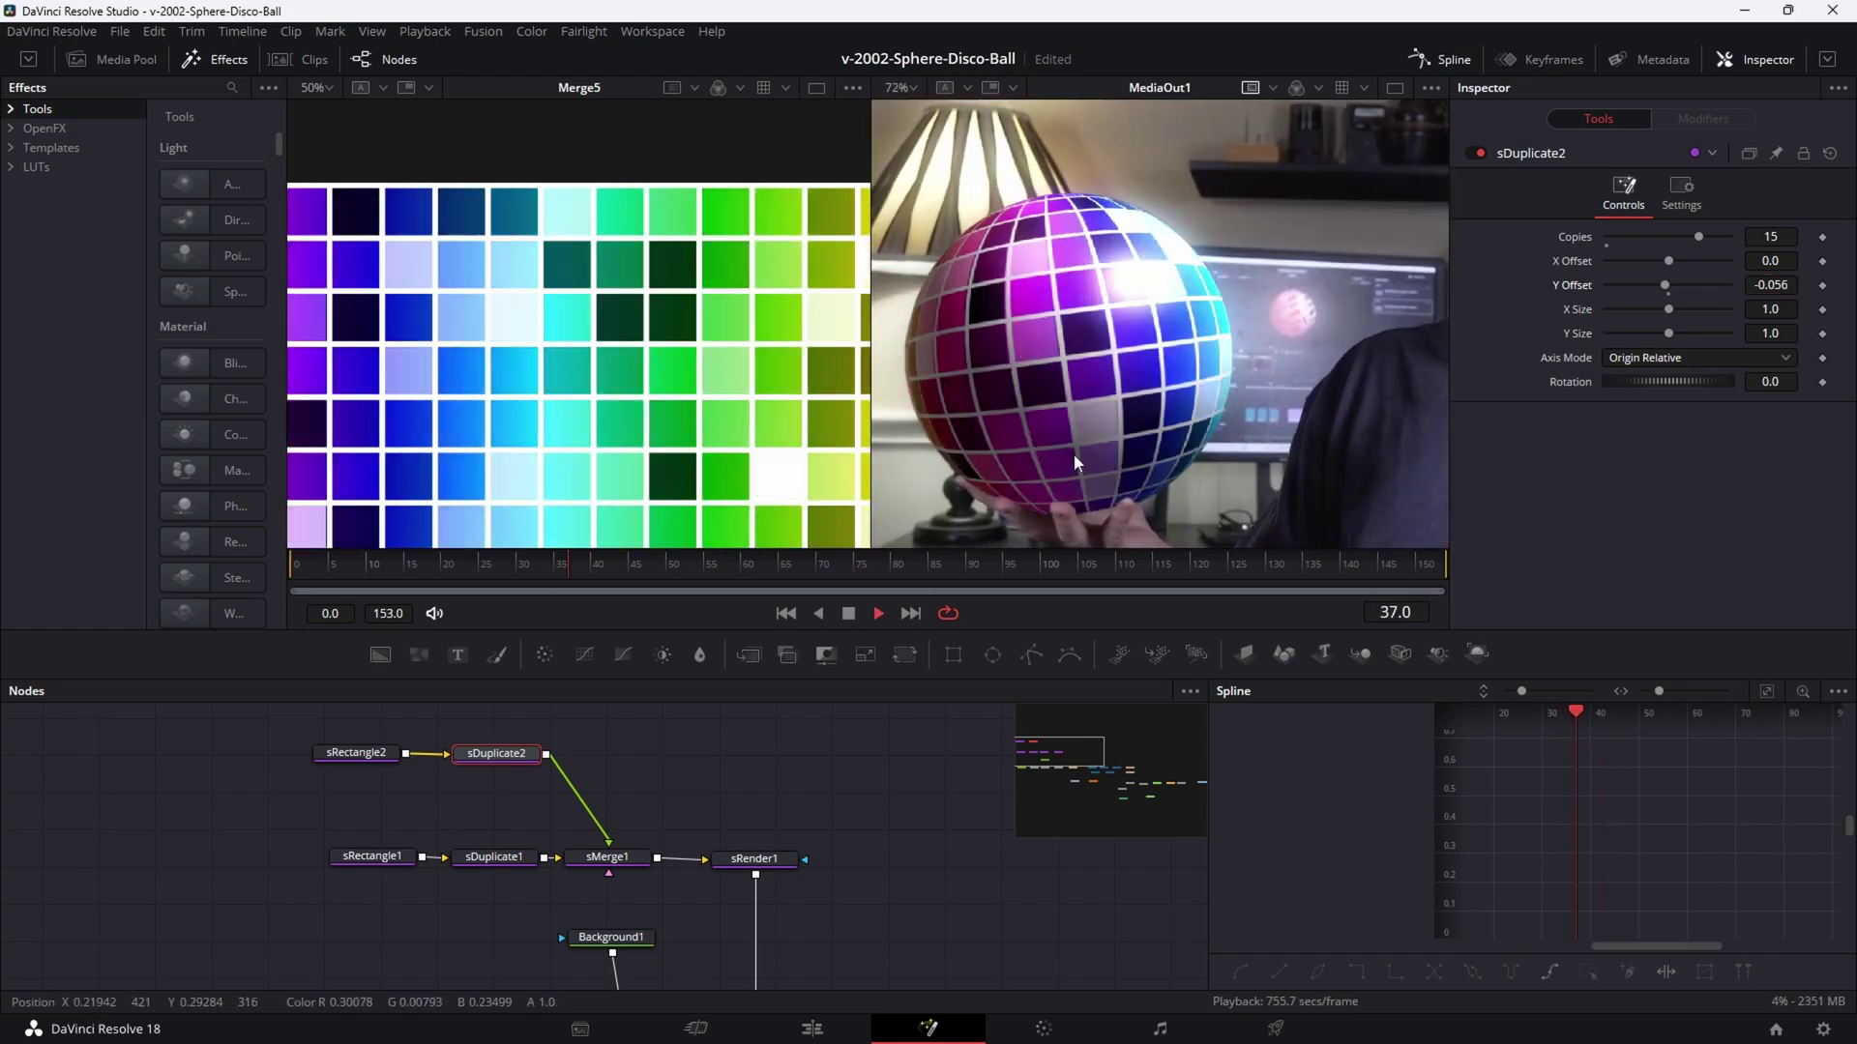
{"action": "key", "text": "space"}
{"action": "scroll", "coordinate": [1183, 431], "scroll_direction": "down", "scroll_amount": 2}
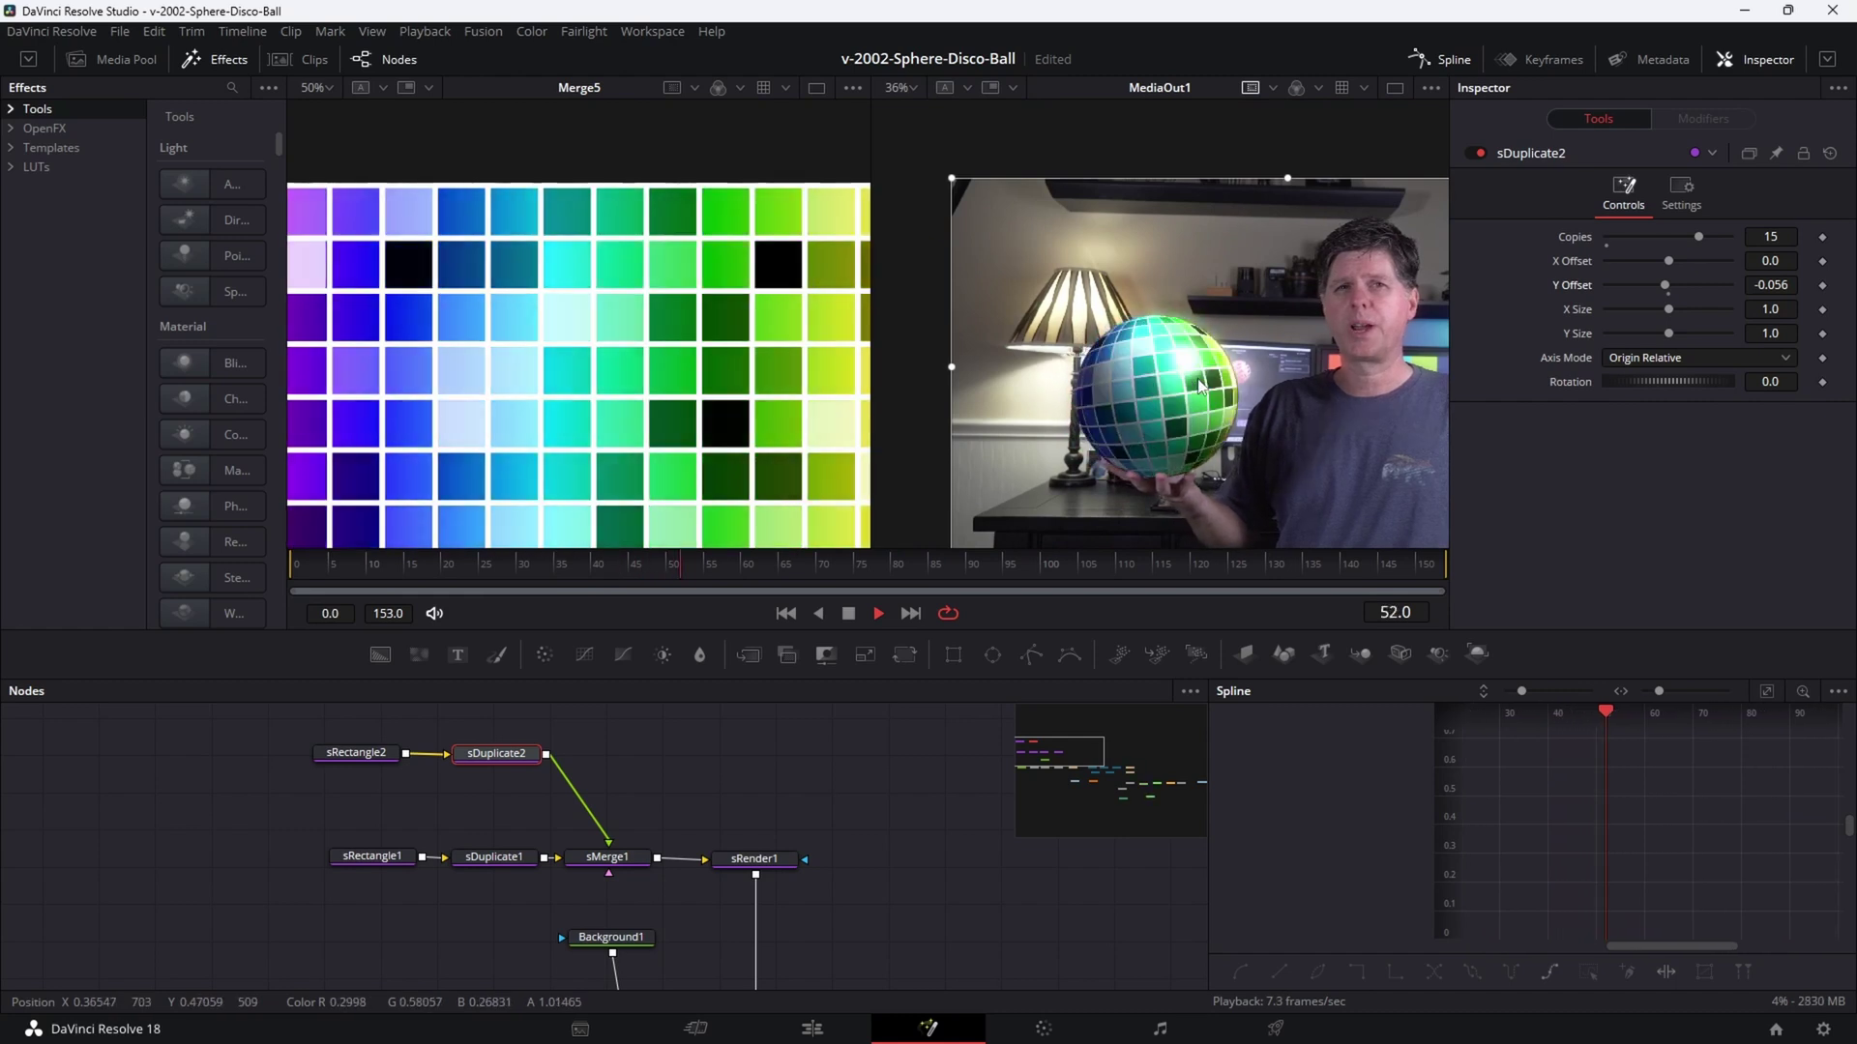
{"action": "scroll", "coordinate": [1189, 395], "scroll_direction": "up", "scroll_amount": 1}
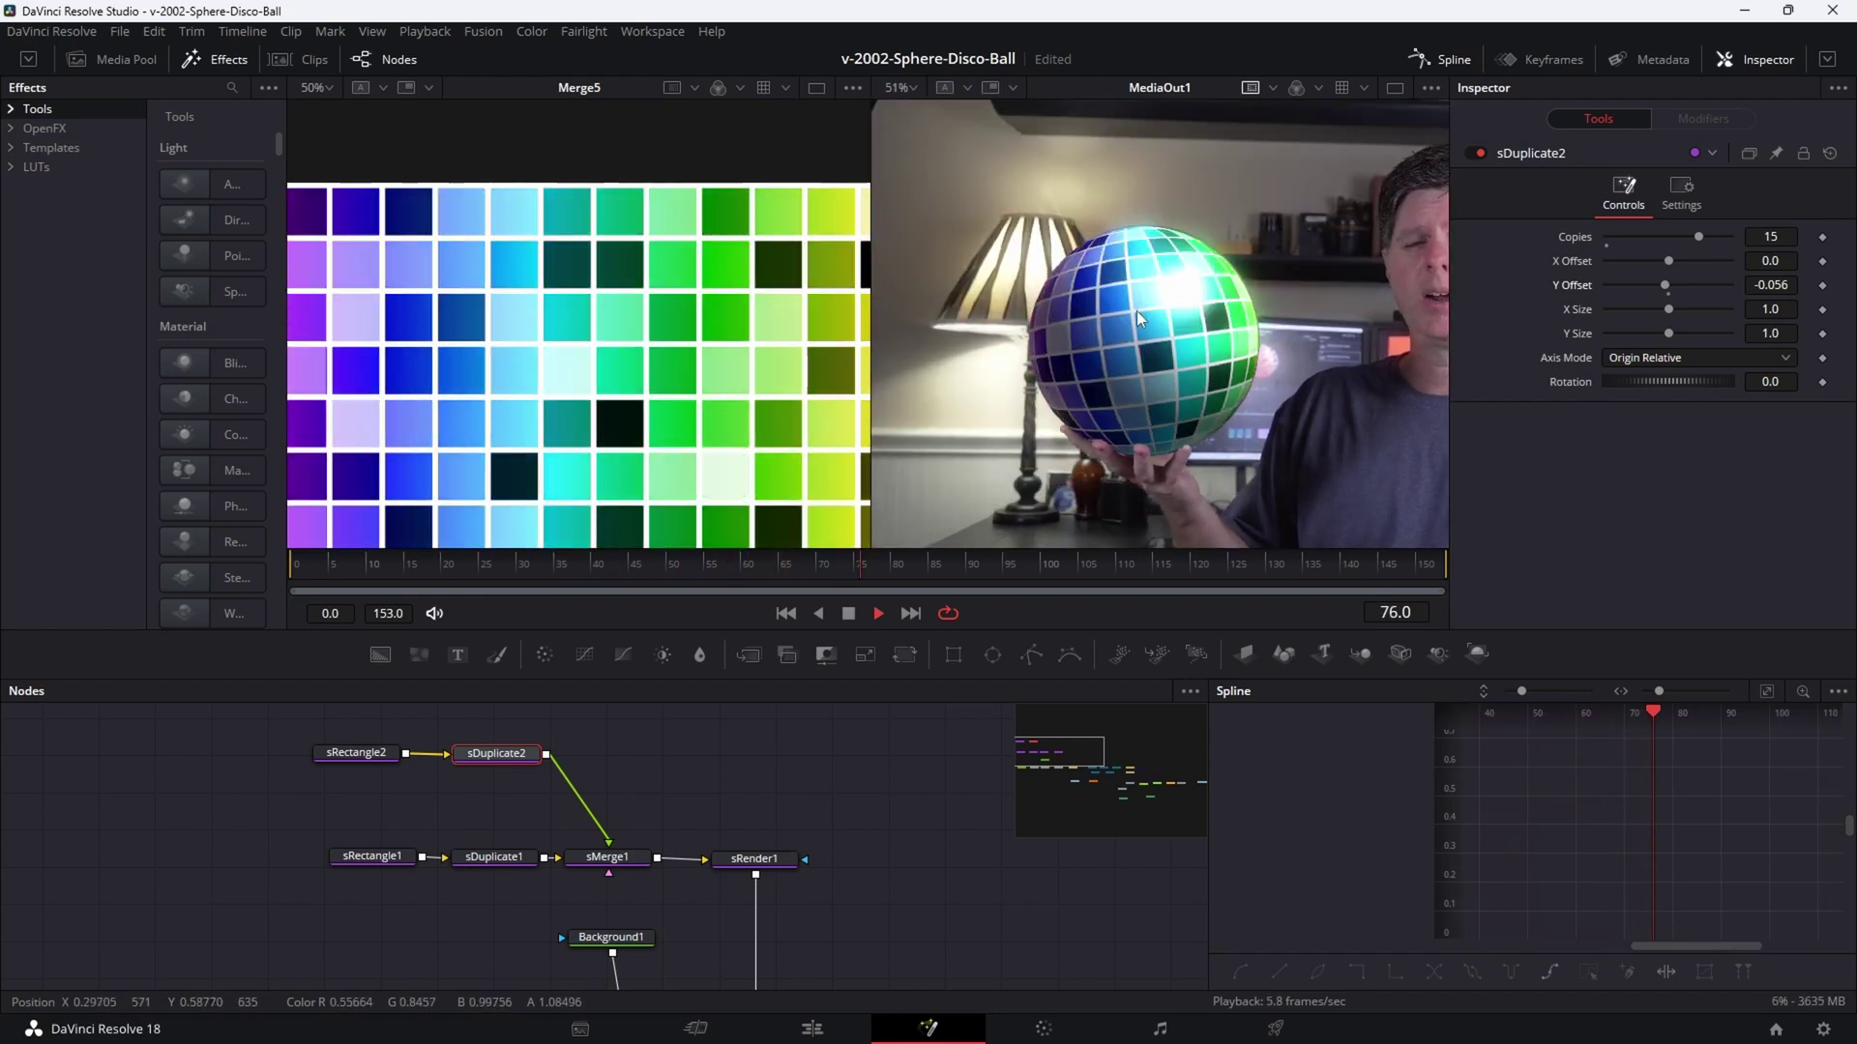
{"action": "key", "text": "space"}
{"action": "scroll", "coordinate": [1134, 321], "scroll_direction": "down", "scroll_amount": 1}
{"action": "scroll", "coordinate": [681, 340], "scroll_direction": "down", "scroll_amount": 1}
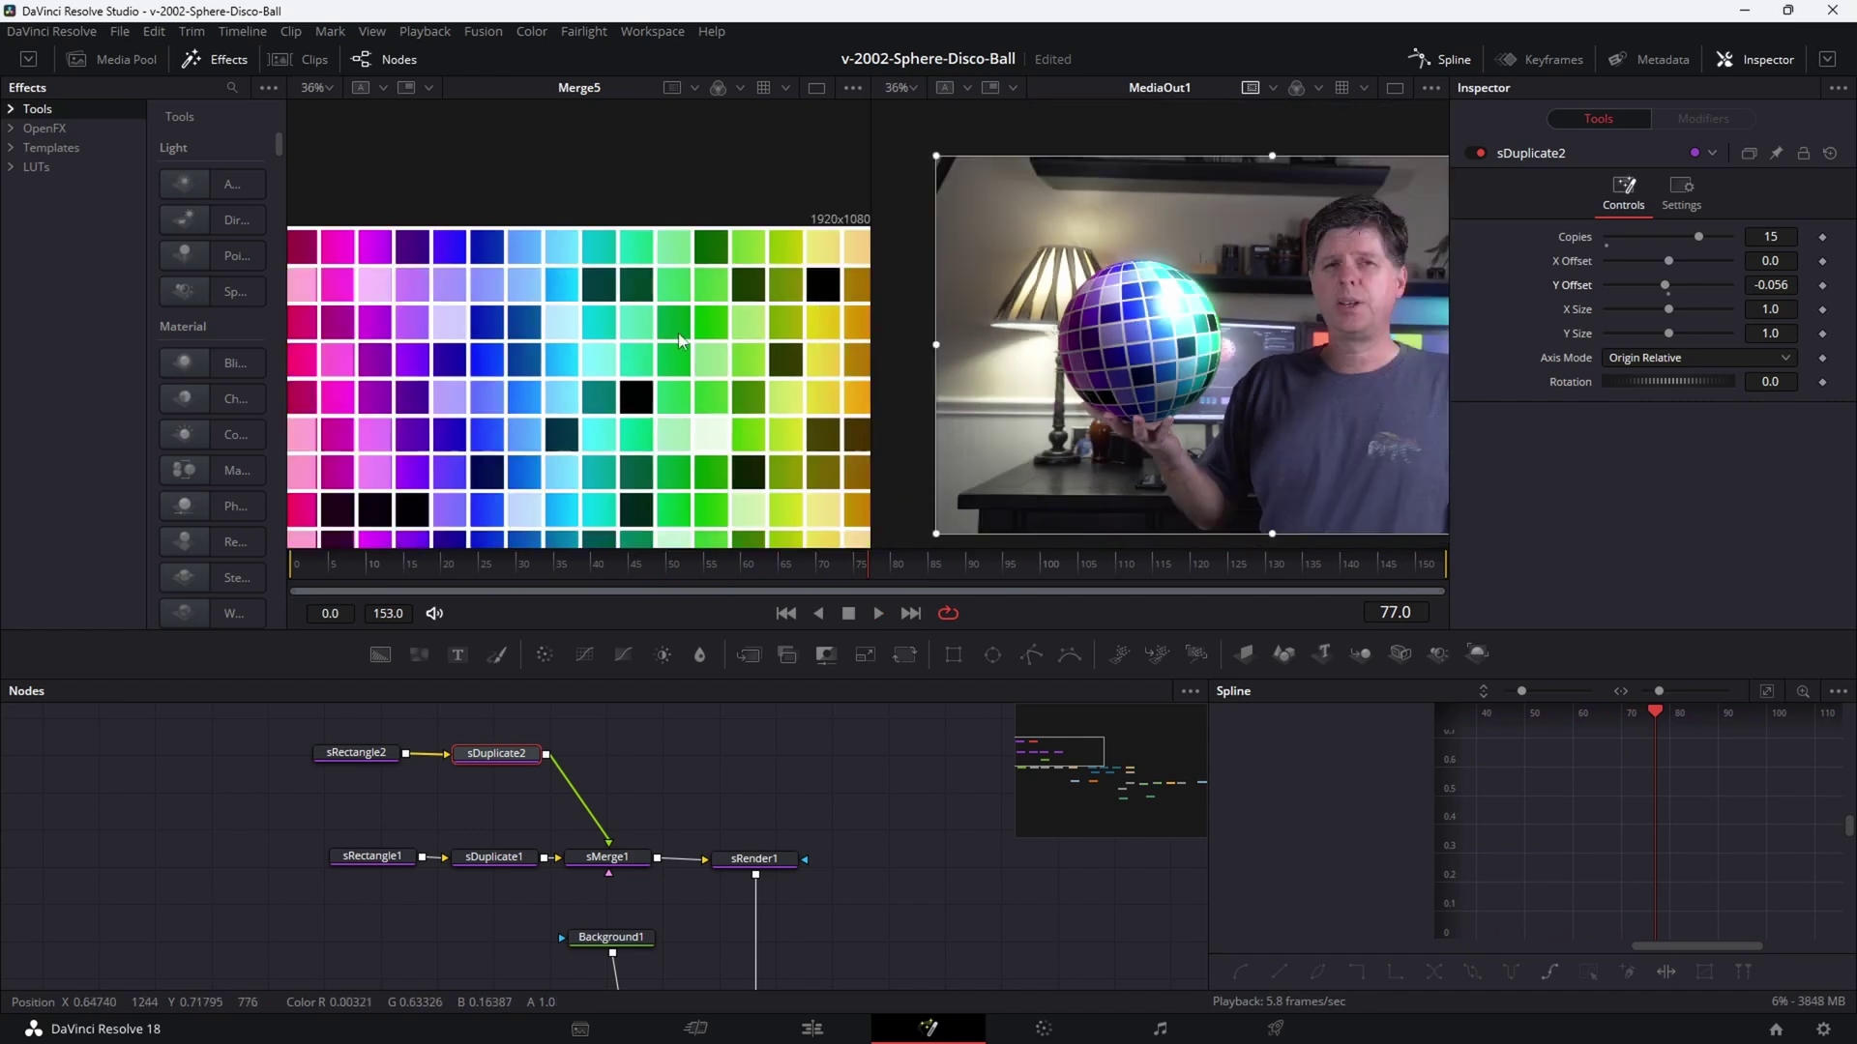
{"action": "left_click_drag", "start_coordinate": [660, 350], "coordinate": [694, 321]}
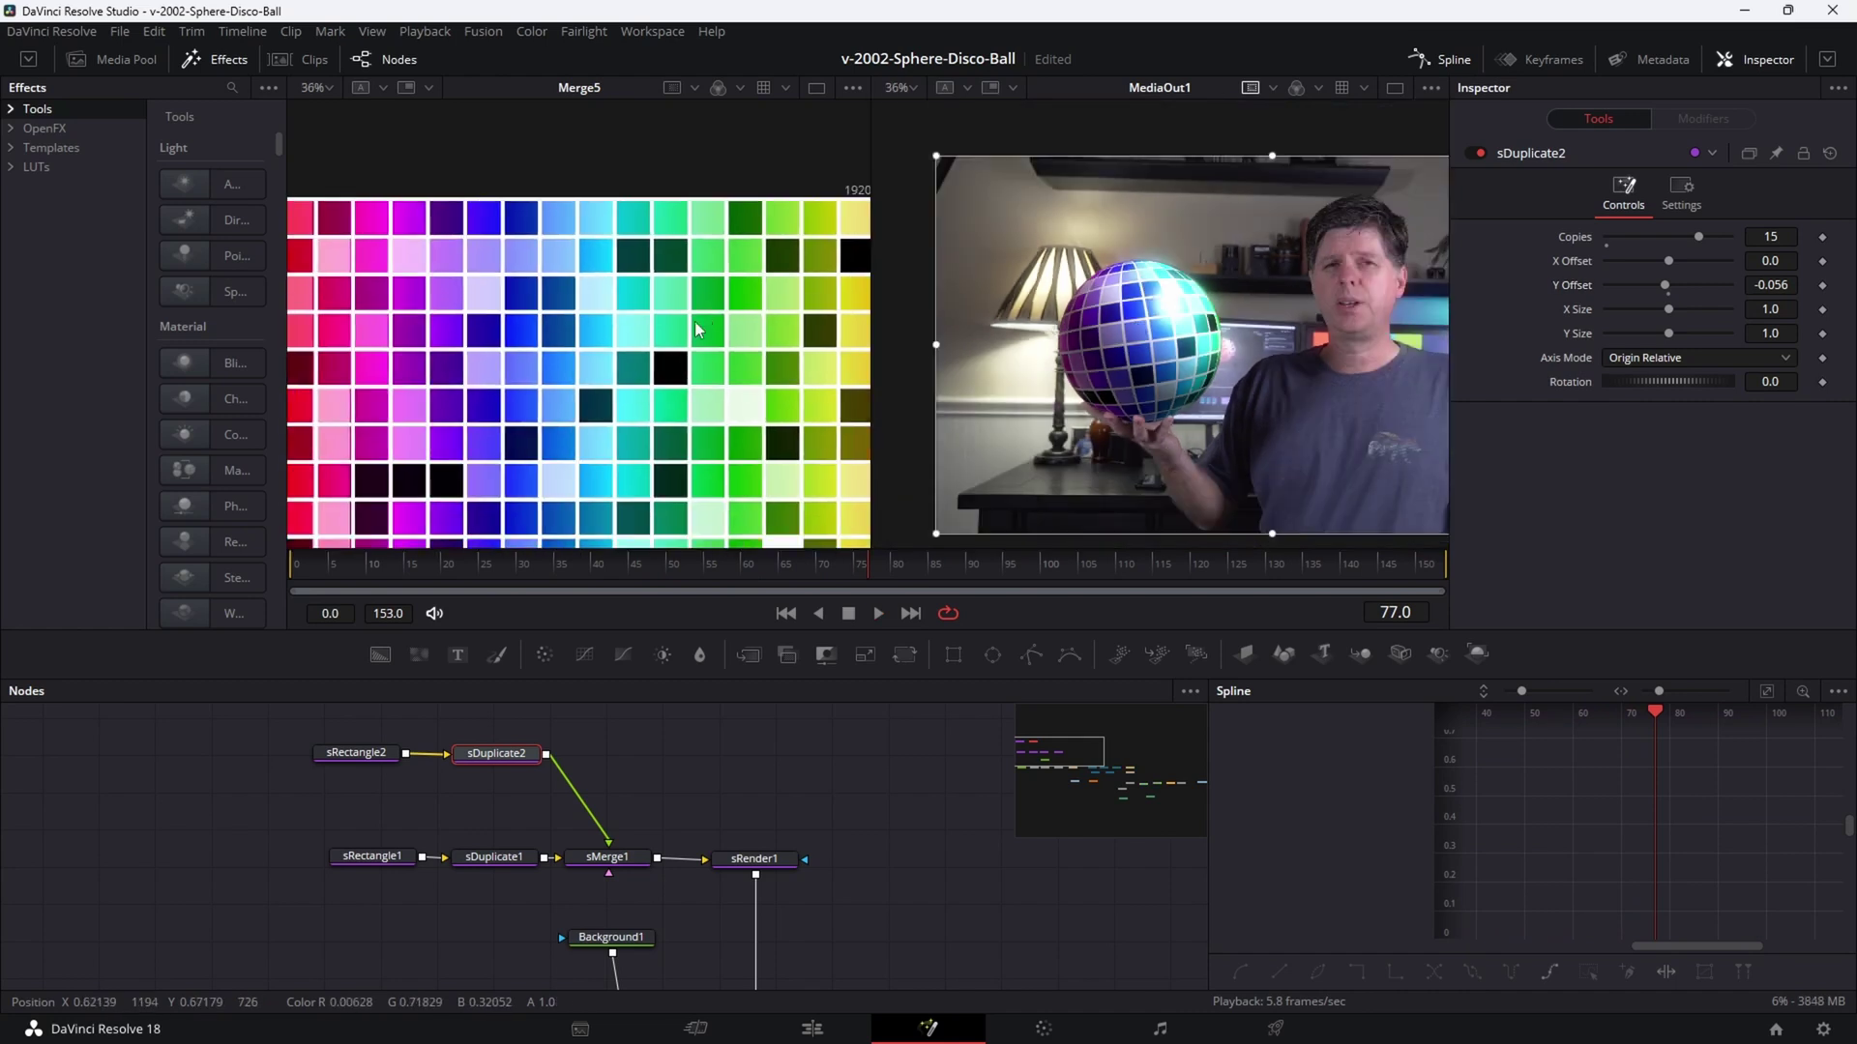